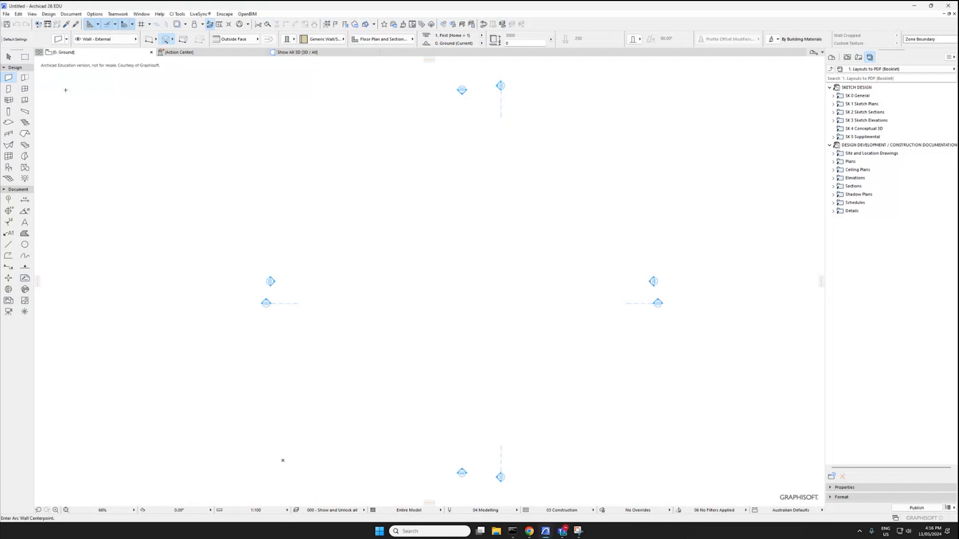
Activate the Arrow tool and widen the Toolbox so that each tool shows its name
{"action": "left_click", "coordinate": [8, 56]}
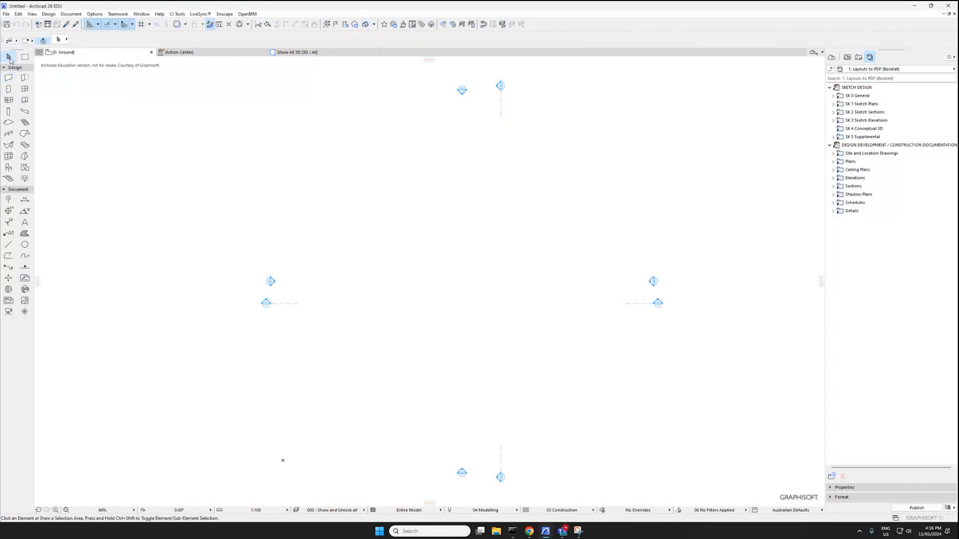
{"action": "middle_click_drag", "start_coordinate": [324, 121], "coordinate": [320, 132]}
{"action": "scroll", "coordinate": [321, 131], "scroll_direction": "down", "scroll_amount": 2}
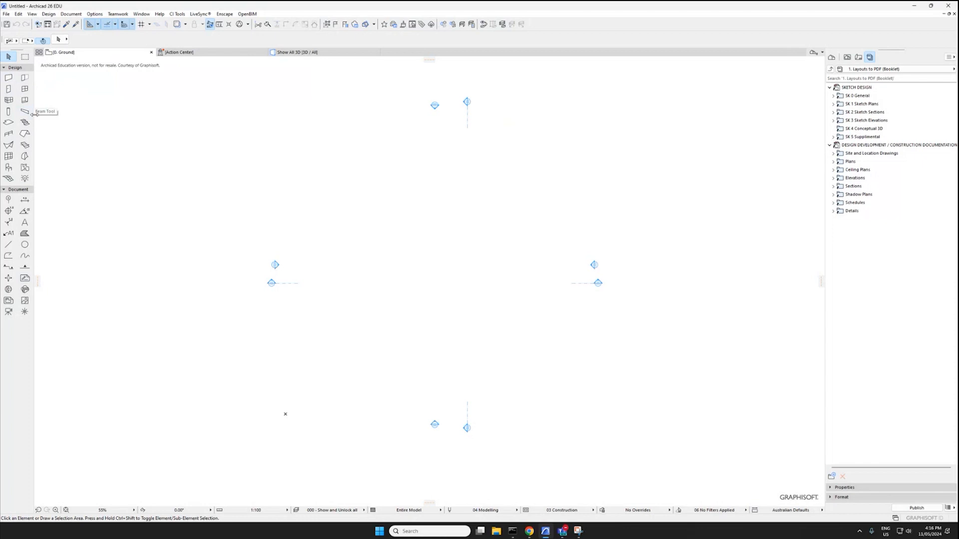
{"action": "left_click_drag", "start_coordinate": [35, 115], "coordinate": [83, 115]}
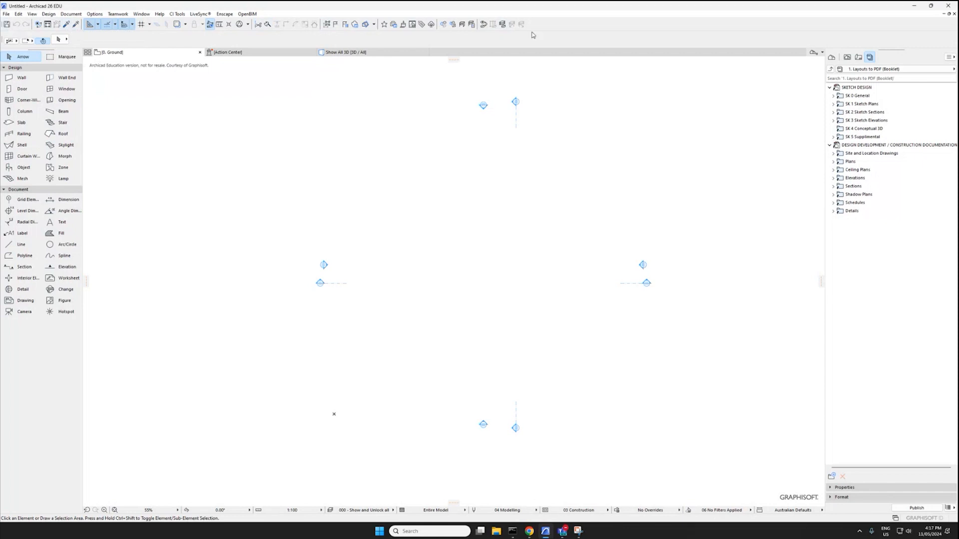
{"action": "left_click", "coordinate": [6, 14]}
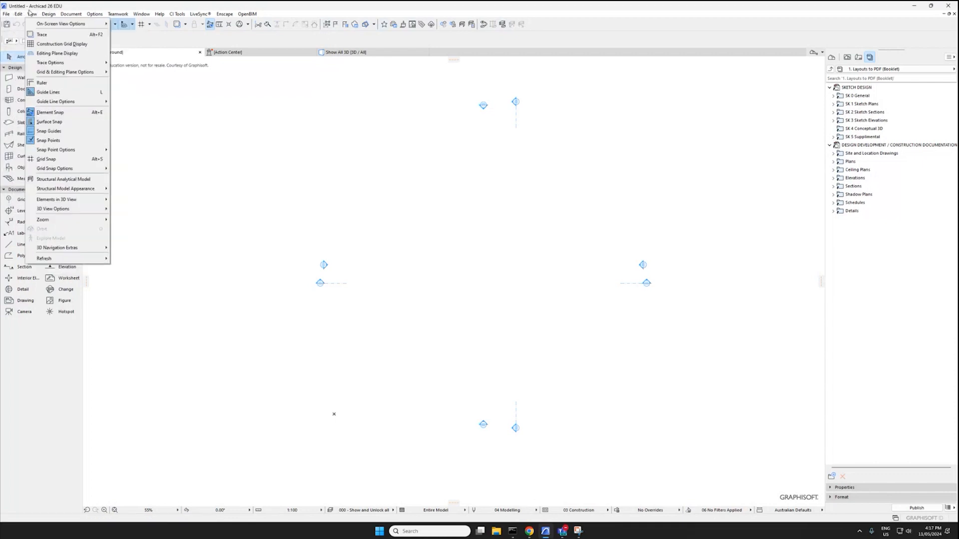
{"action": "mouse_move", "coordinate": [6, 14]}
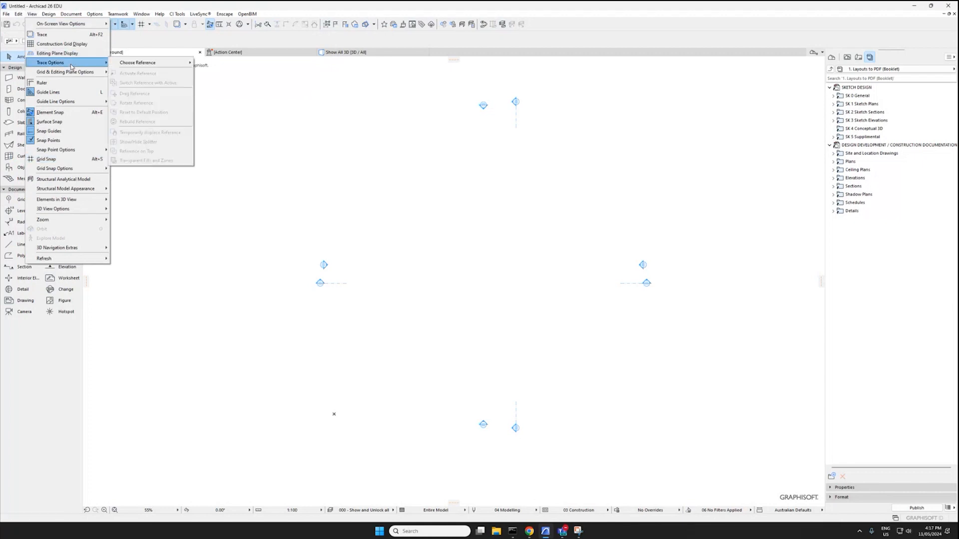
{"action": "mouse_move", "coordinate": [177, 14]}
{"action": "left_click", "coordinate": [140, 44]}
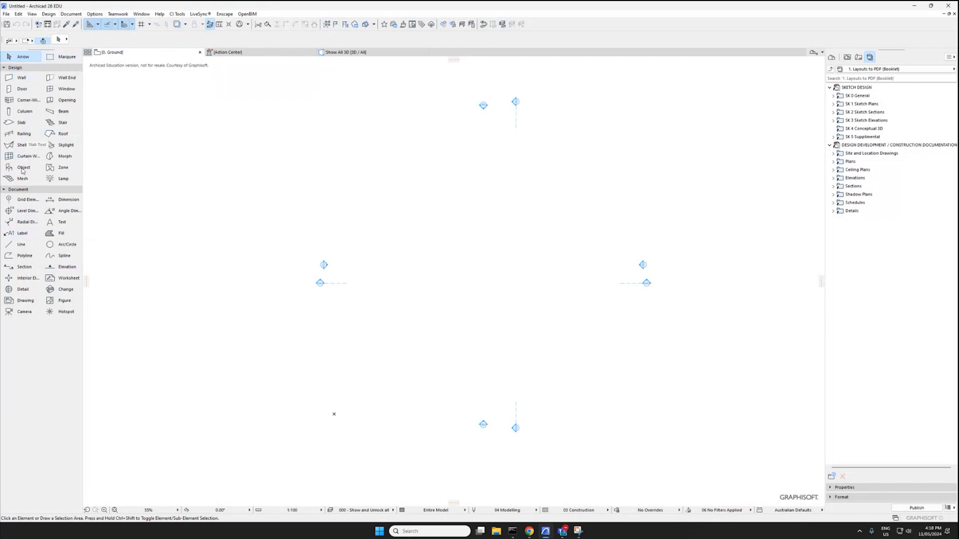
{"action": "left_click", "coordinate": [70, 14]}
{"action": "left_click", "coordinate": [329, 8]}
{"action": "middle_click_drag", "start_coordinate": [239, 76], "coordinate": [222, 78]}
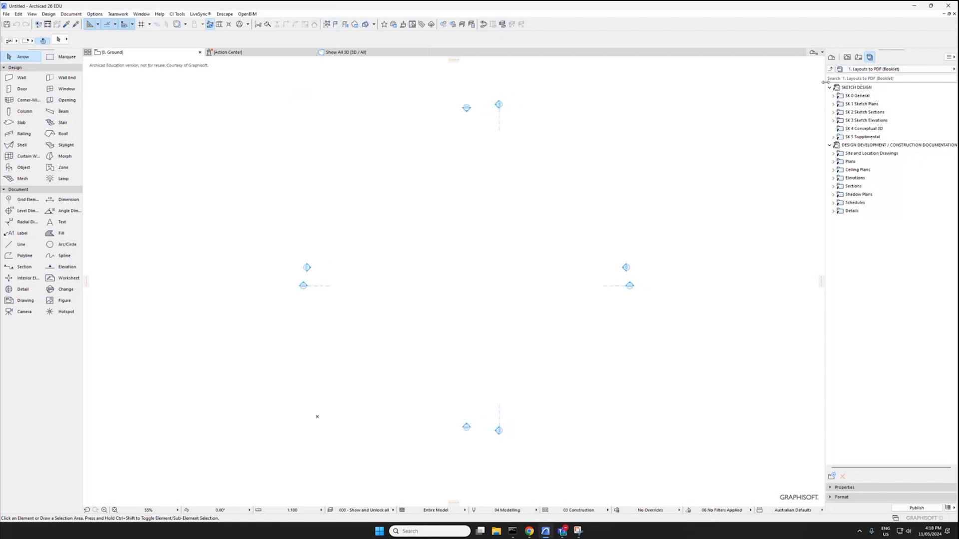
Widen the Navigator and look through its Project Map, View Map, Layout Book and Publisher Sets
{"action": "left_click_drag", "start_coordinate": [825, 81], "coordinate": [763, 81]}
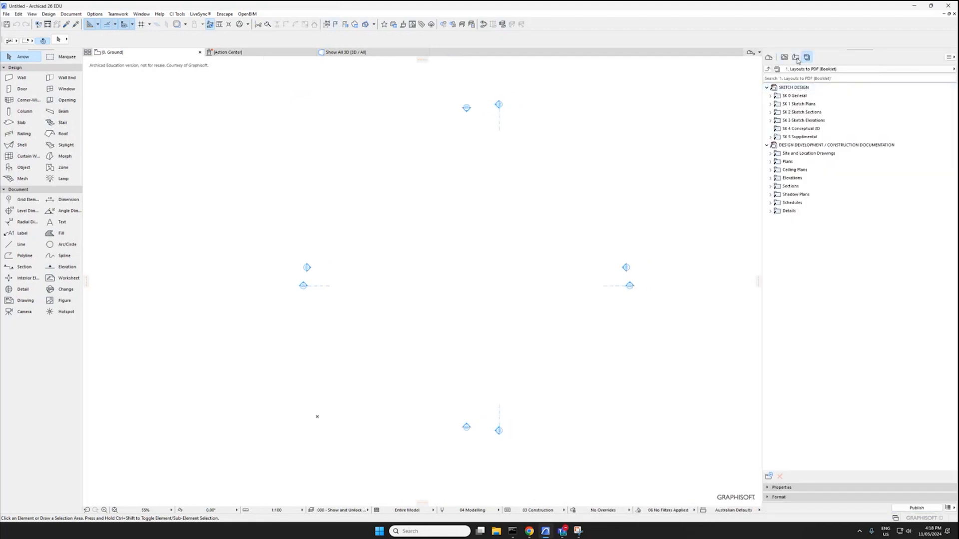
{"action": "left_click", "coordinate": [769, 58]}
{"action": "left_click", "coordinate": [783, 58]}
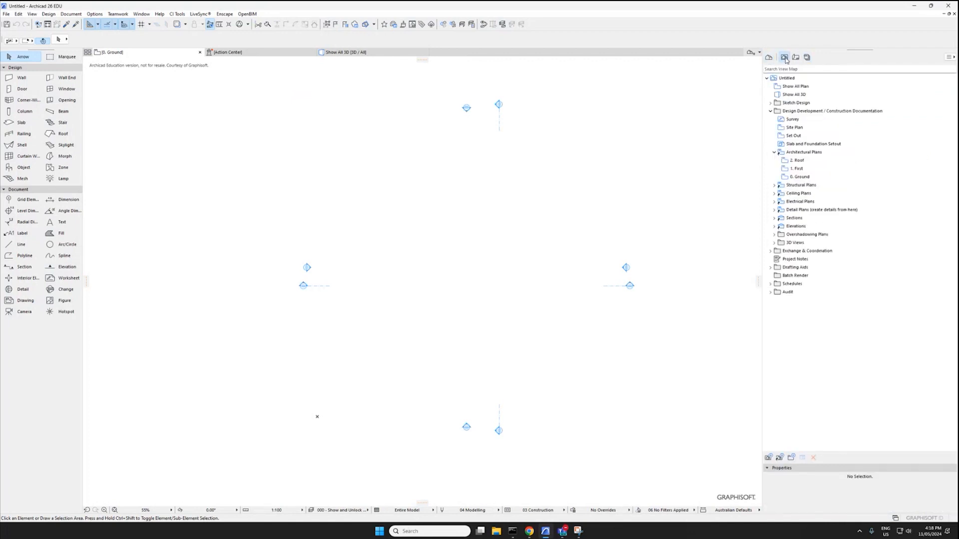
{"action": "left_click", "coordinate": [796, 58]}
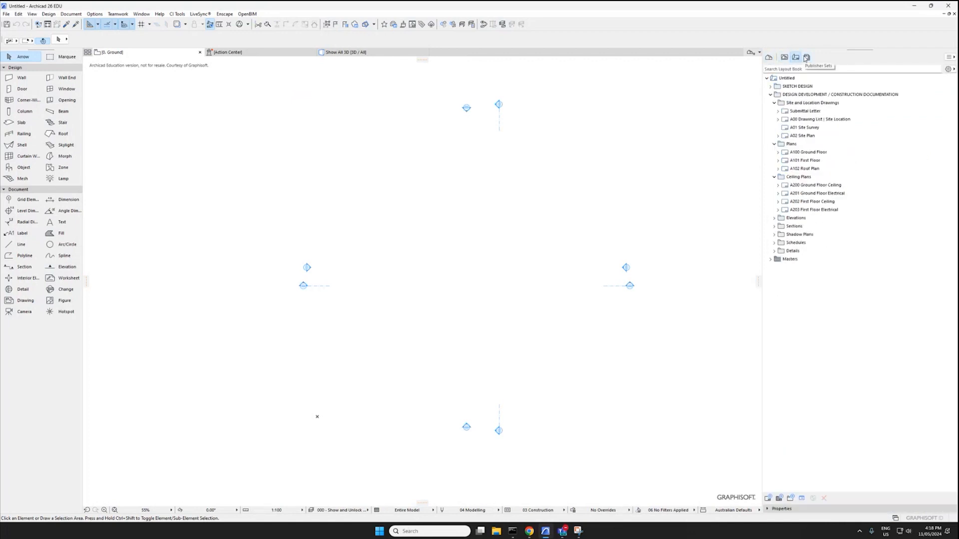
{"action": "left_click", "coordinate": [806, 58]}
{"action": "left_click", "coordinate": [770, 58]}
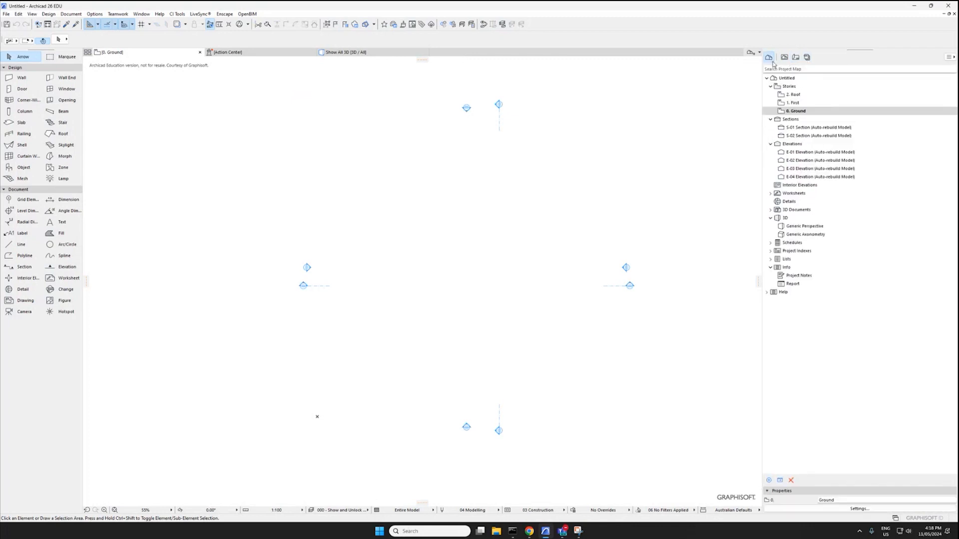
{"action": "left_click", "coordinate": [785, 58]}
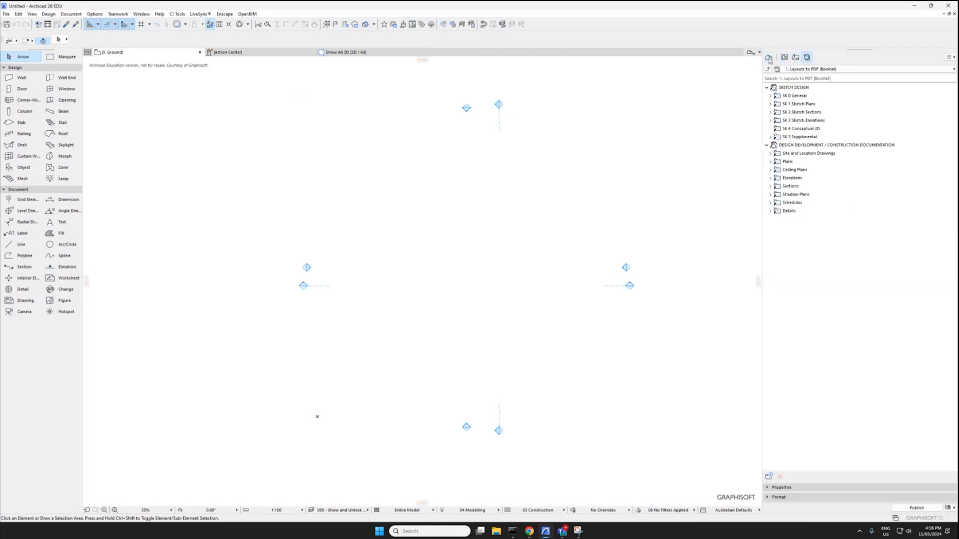
{"action": "left_click", "coordinate": [770, 58]}
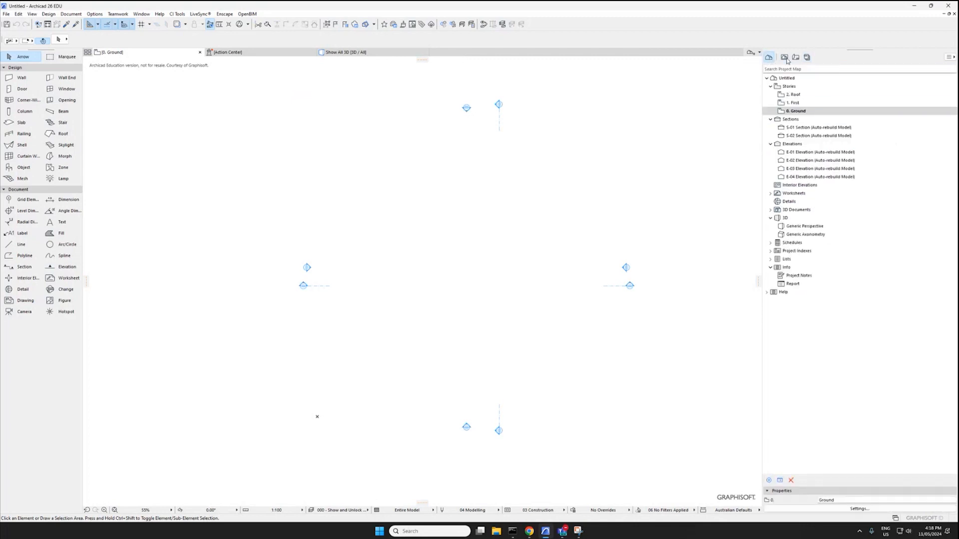
{"action": "left_click", "coordinate": [785, 58]}
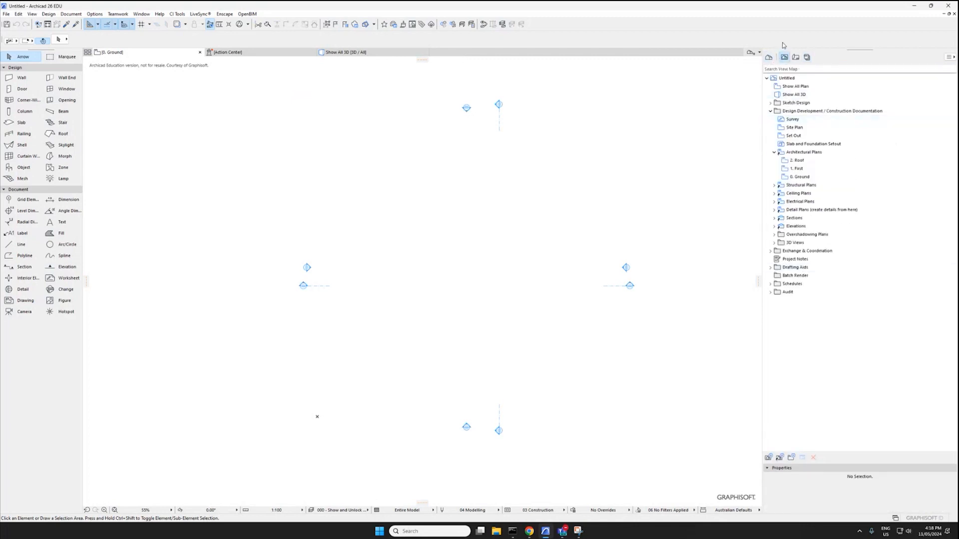
{"action": "left_click", "coordinate": [797, 59]}
Delete everything in the View Map from the Sketch Design folder through the Audit folder, keeping Show All Plan and Show All 3D
{"action": "left_click", "coordinate": [784, 58]}
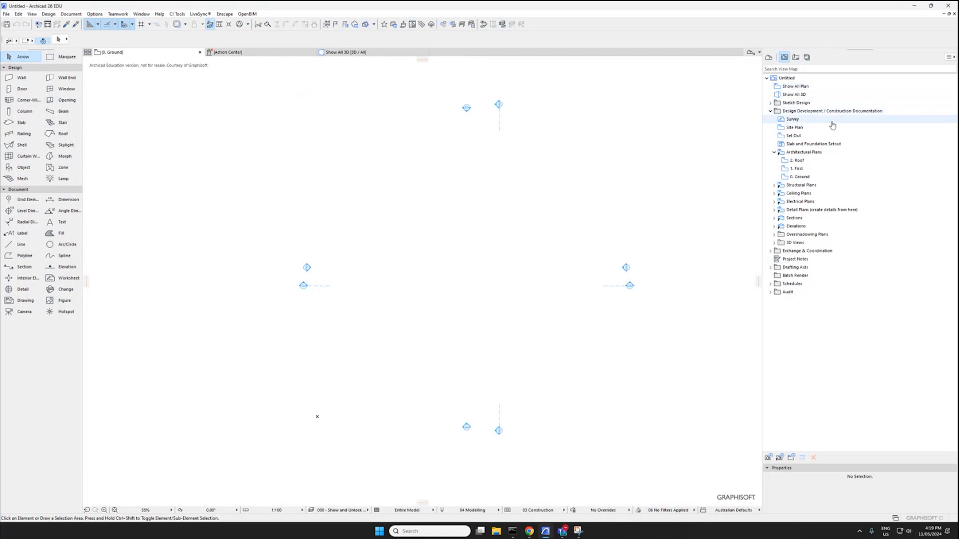
{"action": "left_click", "coordinate": [794, 102]}
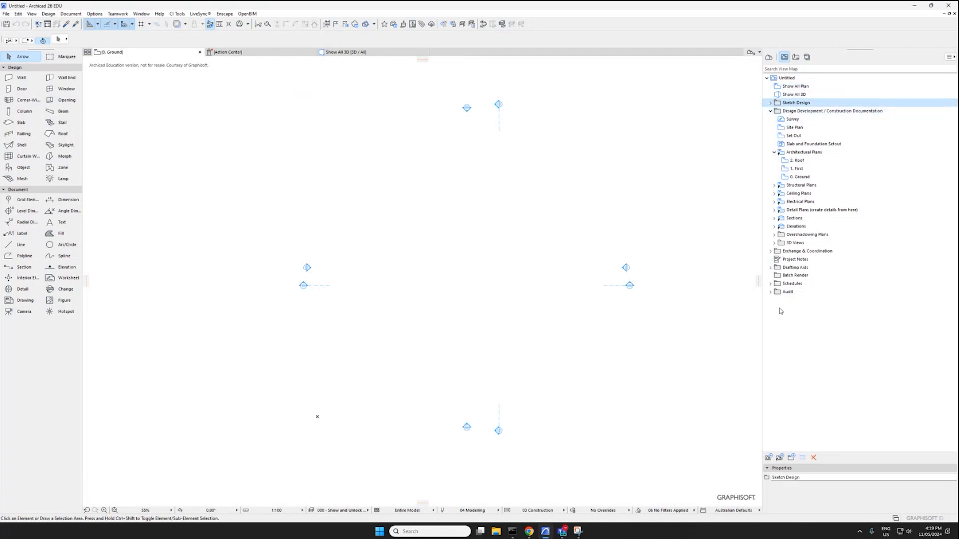
{"action": "left_click", "coordinate": [787, 295], "text": "shift"}
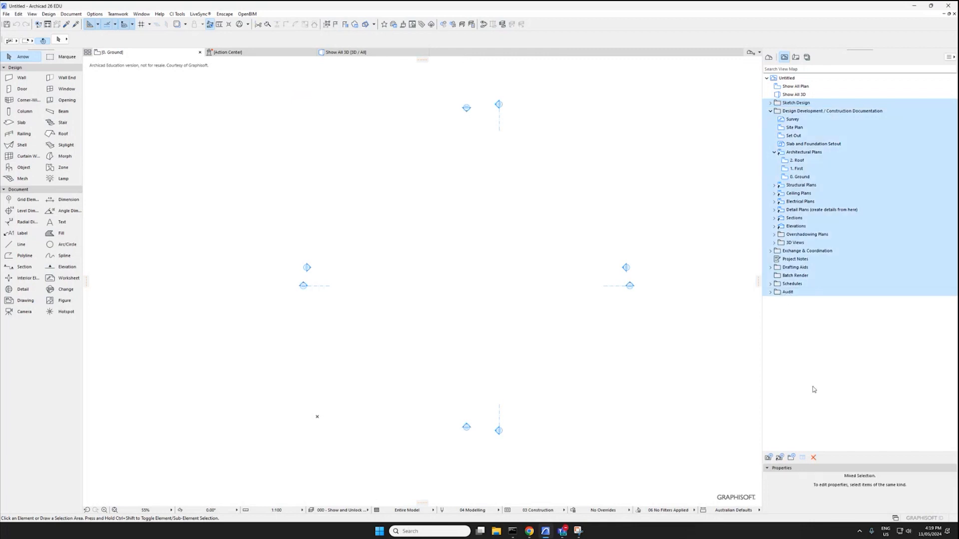
{"action": "left_click", "coordinate": [813, 458]}
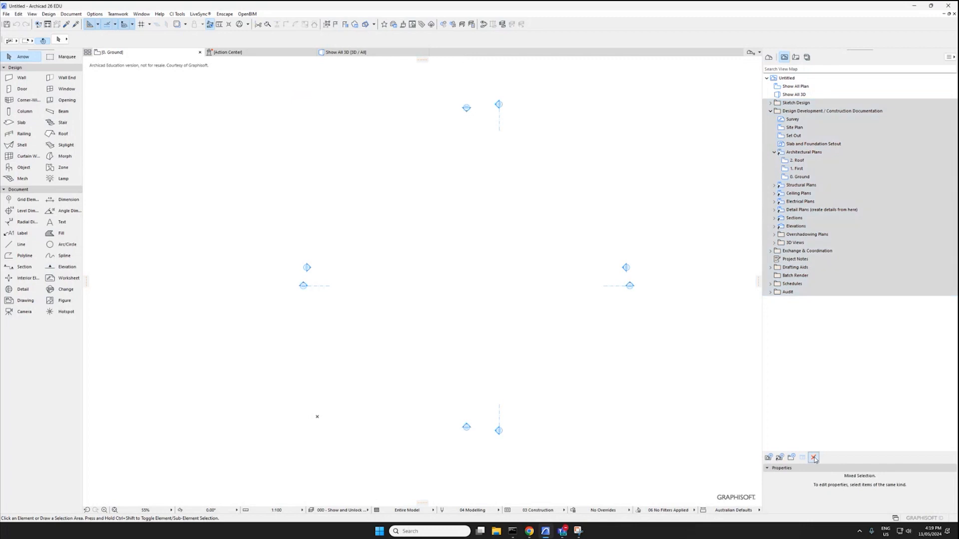
{"action": "left_click", "coordinate": [519, 209]}
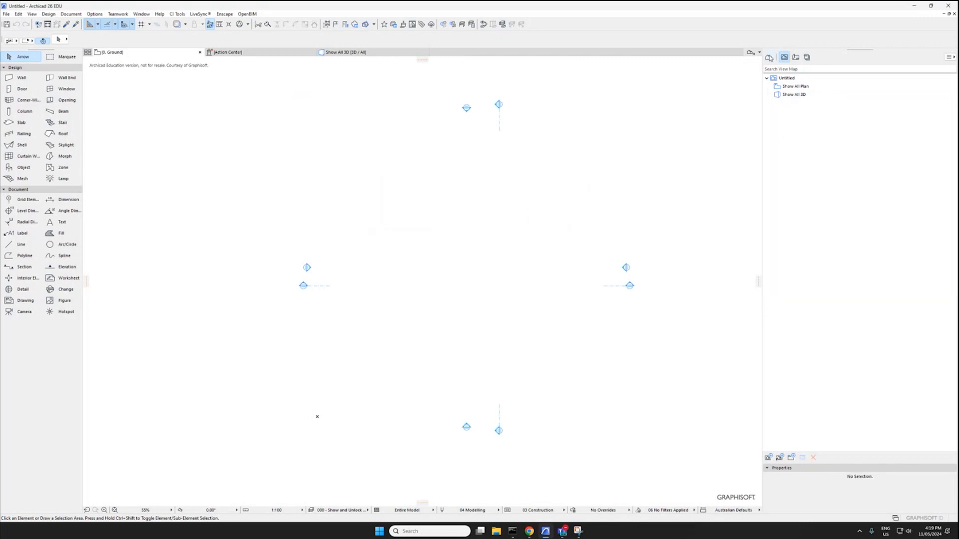
Try to delete both the Sketch Design and Design Development / Construction Documentation folders with all their layouts from the Layout Book
{"action": "left_click", "coordinate": [795, 57]}
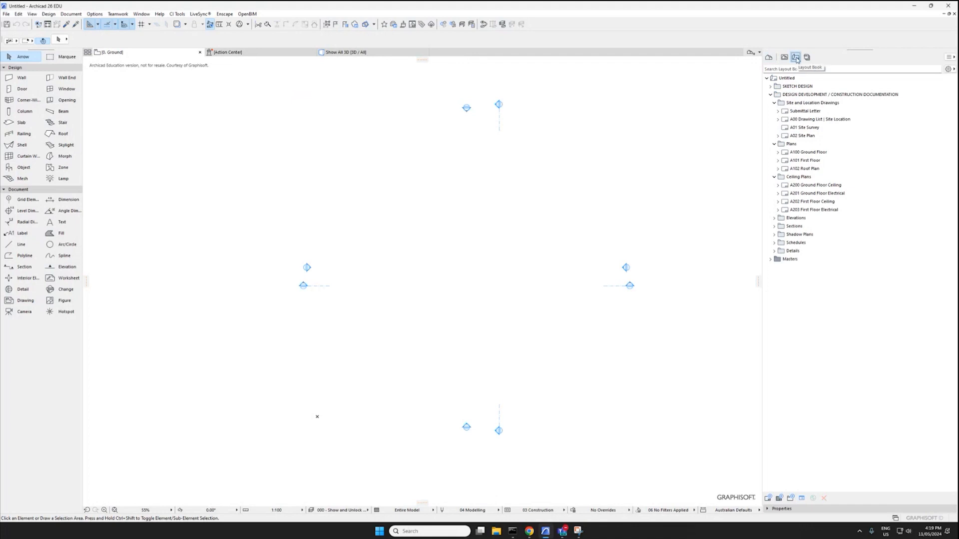
{"action": "left_click", "coordinate": [793, 89]}
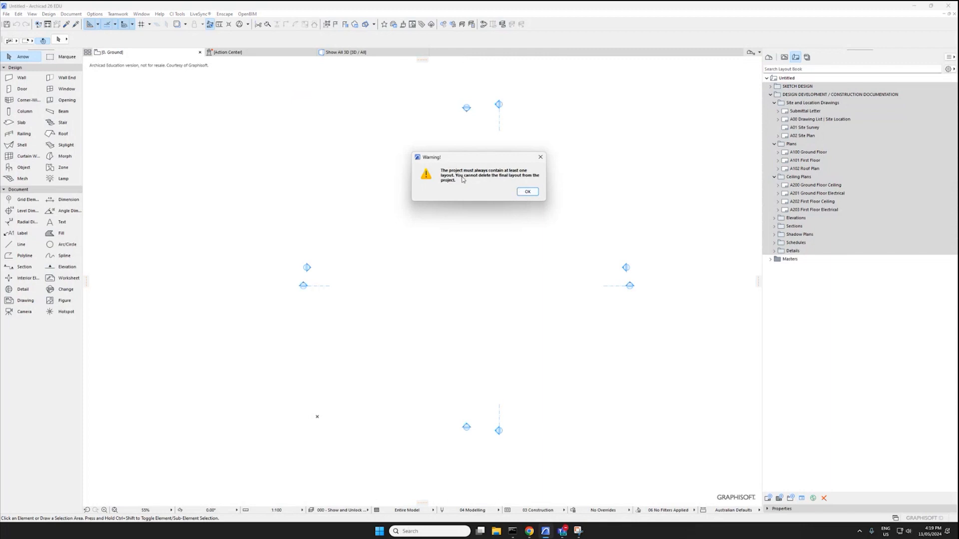
{"action": "key", "text": "Return"}
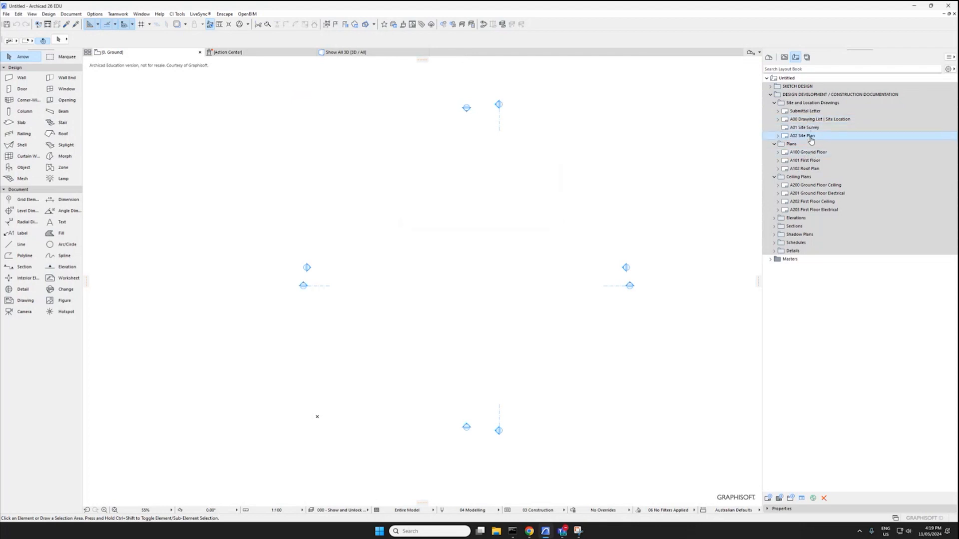
Delete the Layout Book subsets from Plans through Details, keeping the Site and Location Drawings subset
{"action": "left_click", "coordinate": [814, 135]}
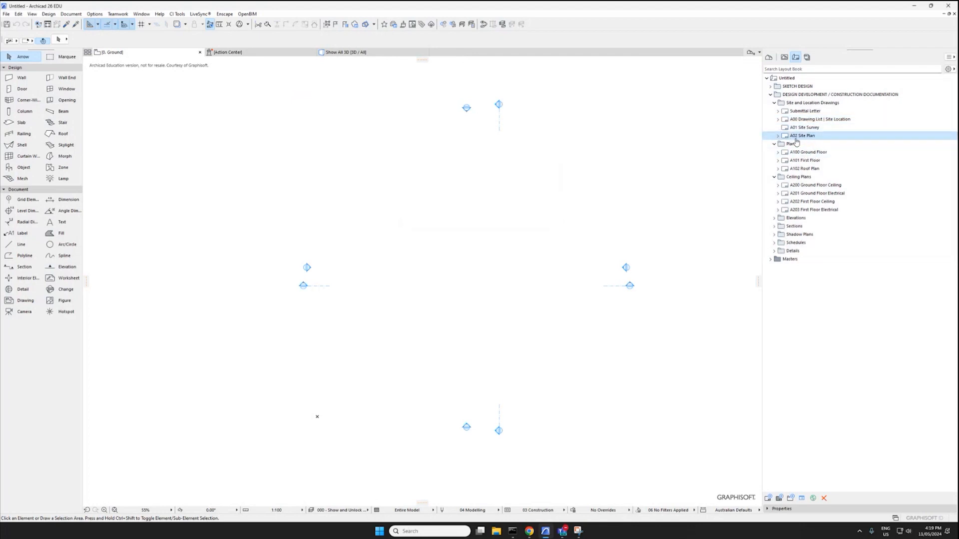
{"action": "left_click", "coordinate": [793, 251]}
{"action": "left_click", "coordinate": [797, 145], "text": "shift"}
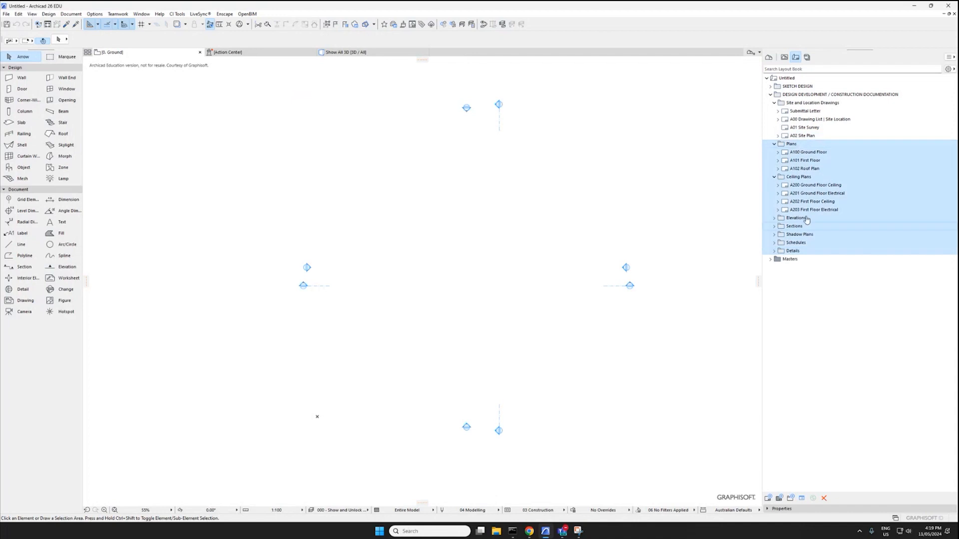
{"action": "left_click", "coordinate": [824, 499]}
{"action": "left_click", "coordinate": [516, 184]}
Try to delete the Layout Book items from the Sketch Design folder through A01 Site Survey, leaving out A02 Site Plan
{"action": "left_click", "coordinate": [805, 127]}
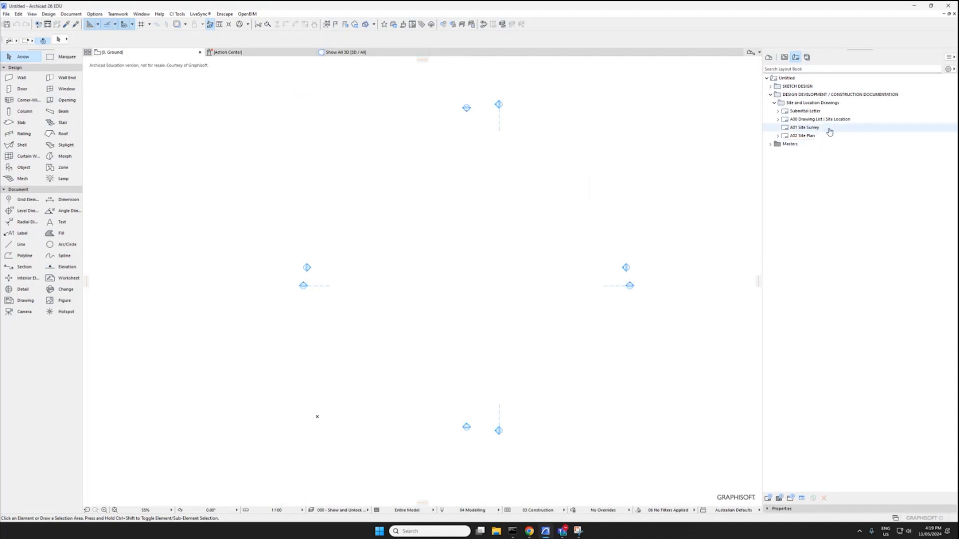
{"action": "left_click", "coordinate": [806, 93]}
{"action": "key", "text": "Delete"}
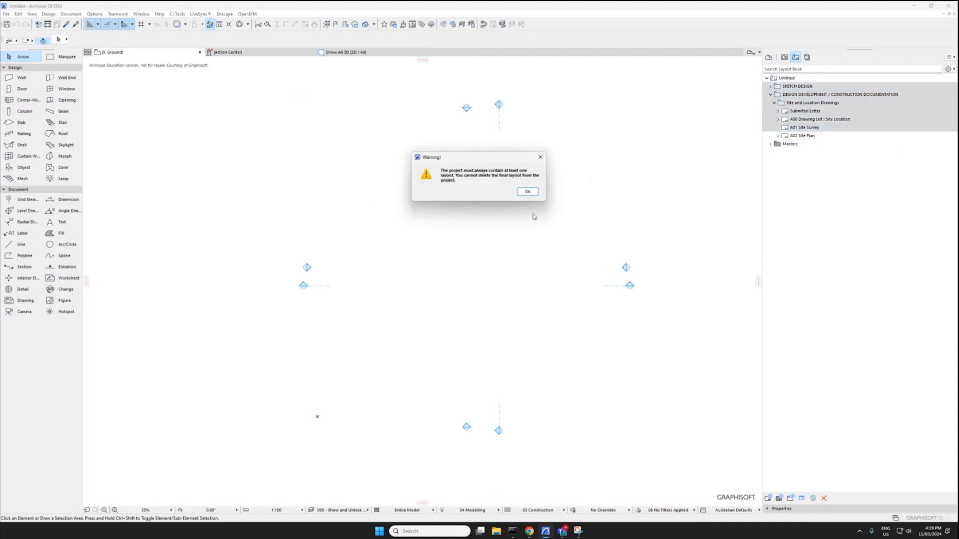
{"action": "left_click", "coordinate": [527, 193]}
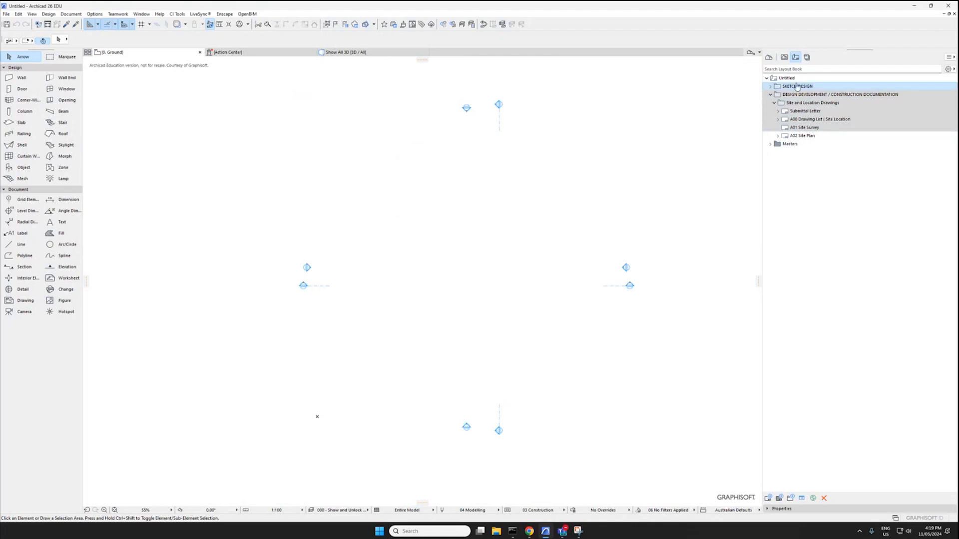
Move the A02 Site Plan layout above the Sketch Design folder and delete all other layout folders except Masters
{"action": "left_click", "coordinate": [799, 138]}
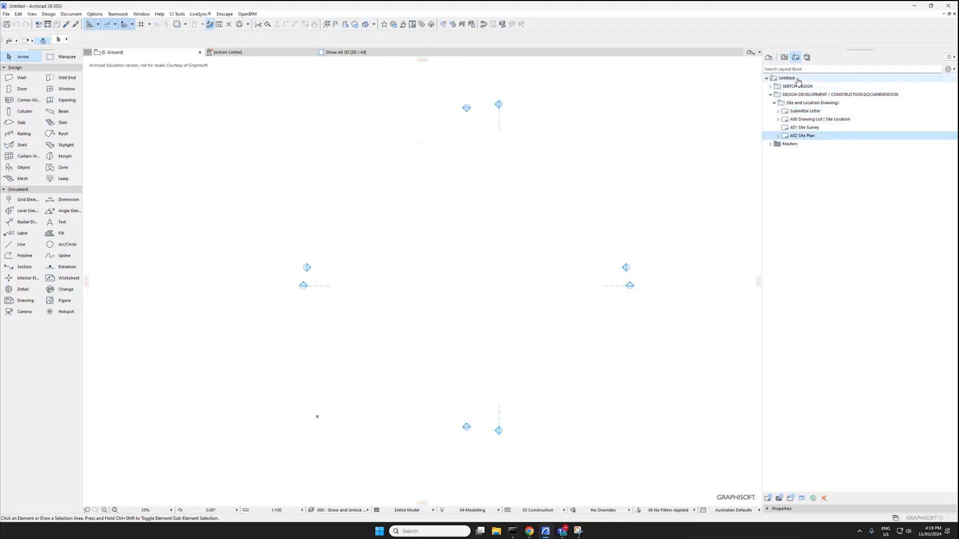
{"action": "mouse_move", "coordinate": [802, 136]}
{"action": "left_mouse_down"}
{"action": "mouse_move", "coordinate": [785, 109]}
{"action": "mouse_move", "coordinate": [804, 88]}
{"action": "mouse_move", "coordinate": [827, 89]}
{"action": "mouse_move", "coordinate": [799, 106]}
{"action": "mouse_move", "coordinate": [814, 88]}
{"action": "mouse_move", "coordinate": [812, 137]}
{"action": "mouse_move", "coordinate": [789, 135]}
{"action": "mouse_move", "coordinate": [789, 87]}
{"action": "left_mouse_up"}
{"action": "left_click", "coordinate": [802, 136]}
{"action": "left_click", "coordinate": [789, 95], "text": "shift"}
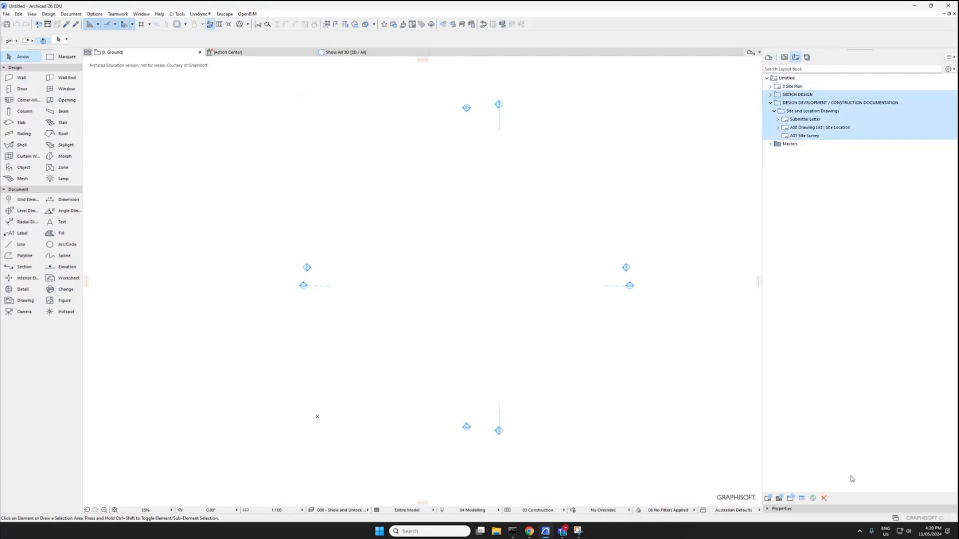
{"action": "key", "text": "Delete"}
{"action": "left_click", "coordinate": [538, 192]}
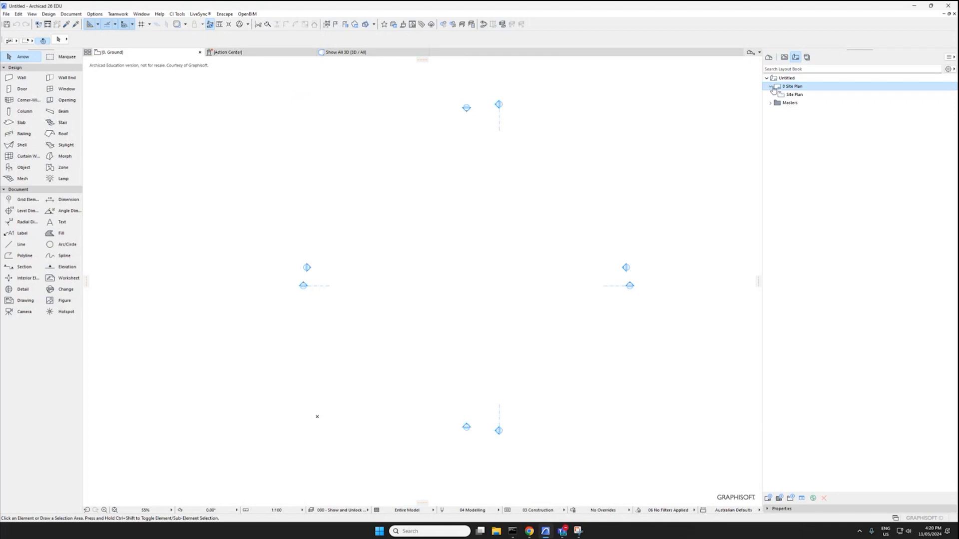
Expand the Masters folder in the Layout Book and open the Site Plan layout, showing the whole sheet
{"action": "left_click", "coordinate": [771, 95]}
{"action": "left_click", "coordinate": [770, 95]}
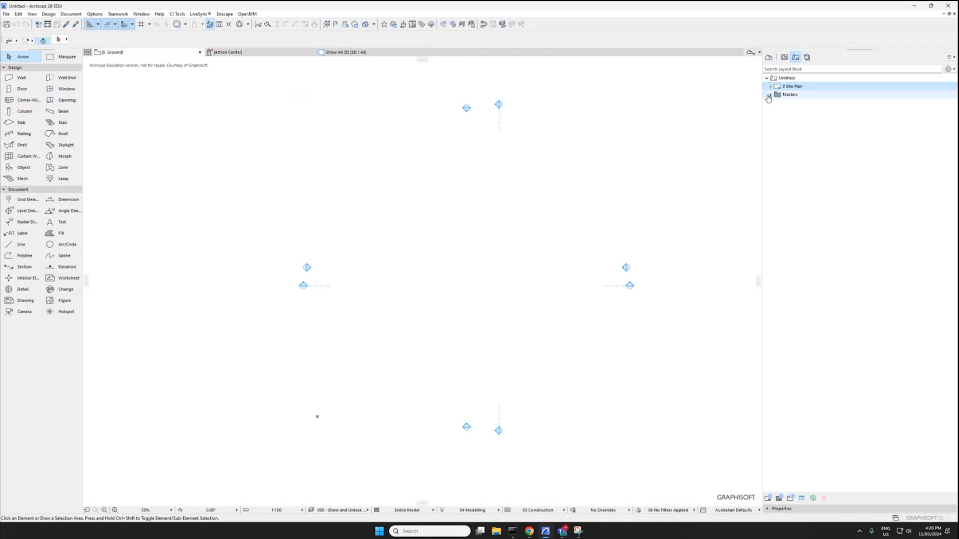
{"action": "left_click", "coordinate": [785, 97]}
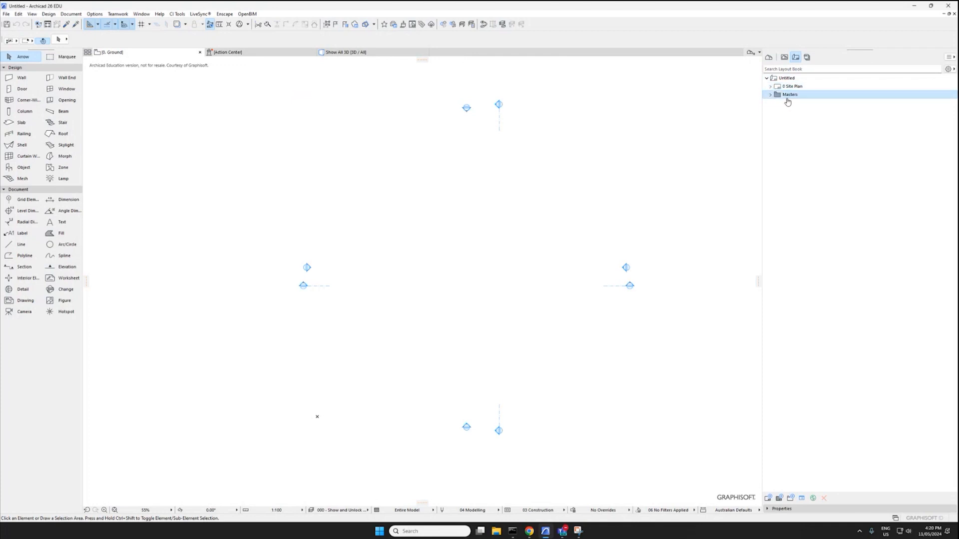
{"action": "double_click", "coordinate": [782, 98]}
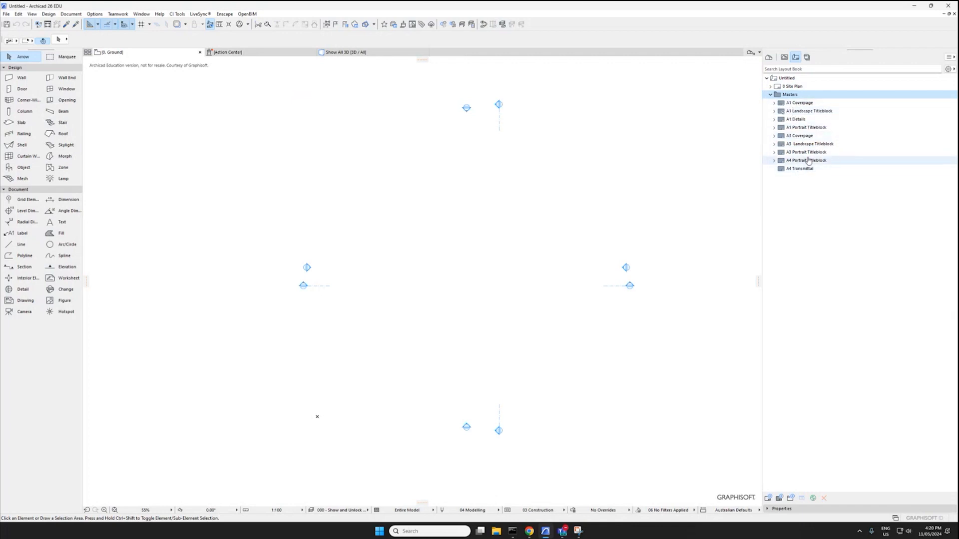
{"action": "double_click", "coordinate": [797, 87]}
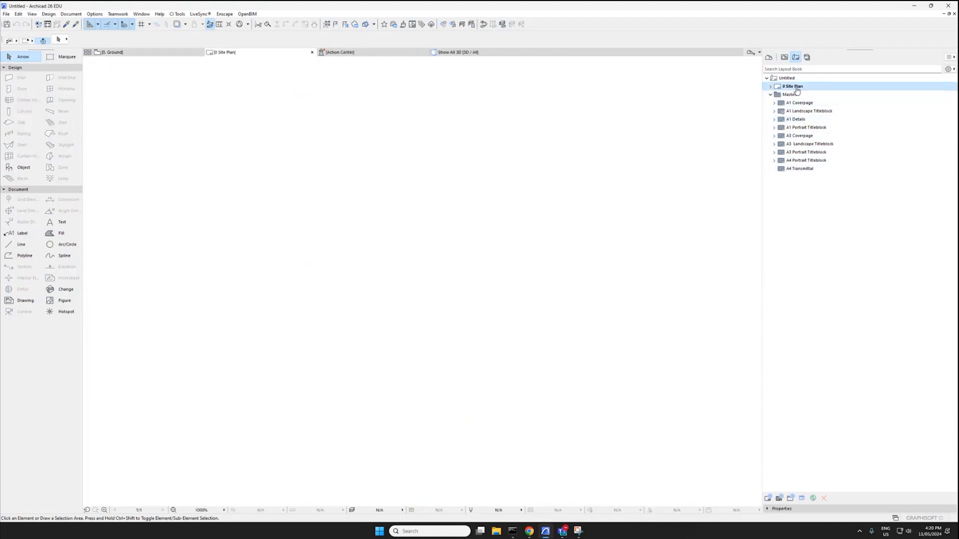
{"action": "scroll", "coordinate": [328, 302], "scroll_direction": "down", "scroll_amount": 8}
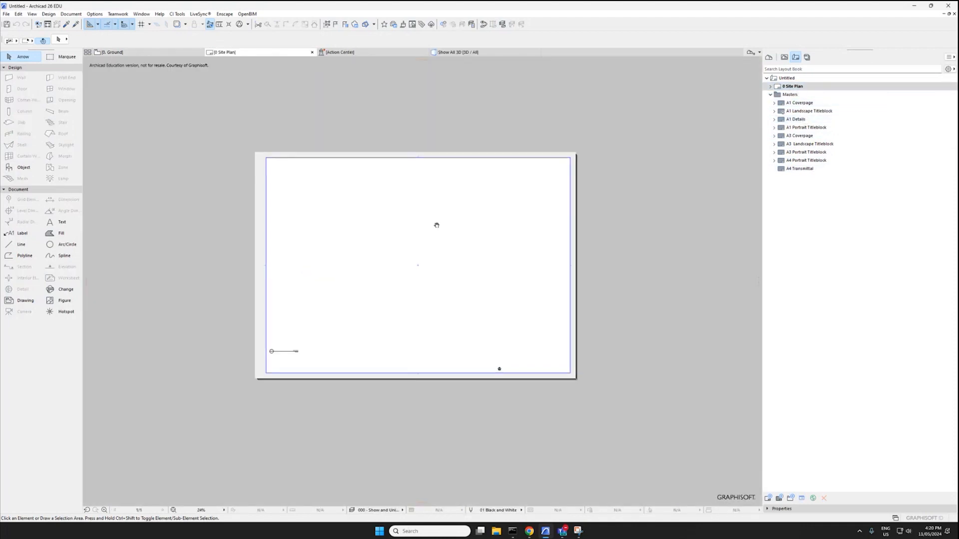
Set the Site Plan layout's master layout to A3 Coverpage and delete all elements placed on the layout
{"action": "right_click", "coordinate": [810, 88]}
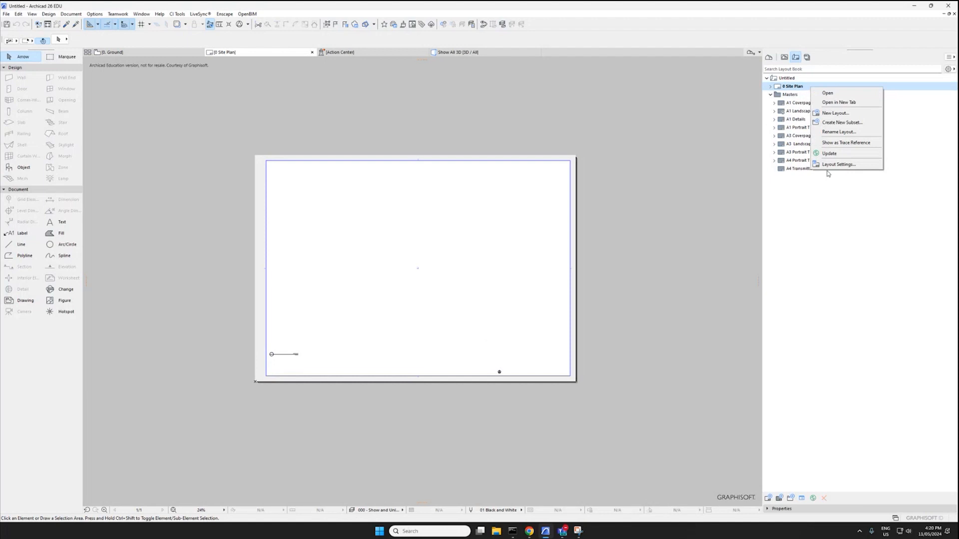
{"action": "right_click", "coordinate": [795, 88]}
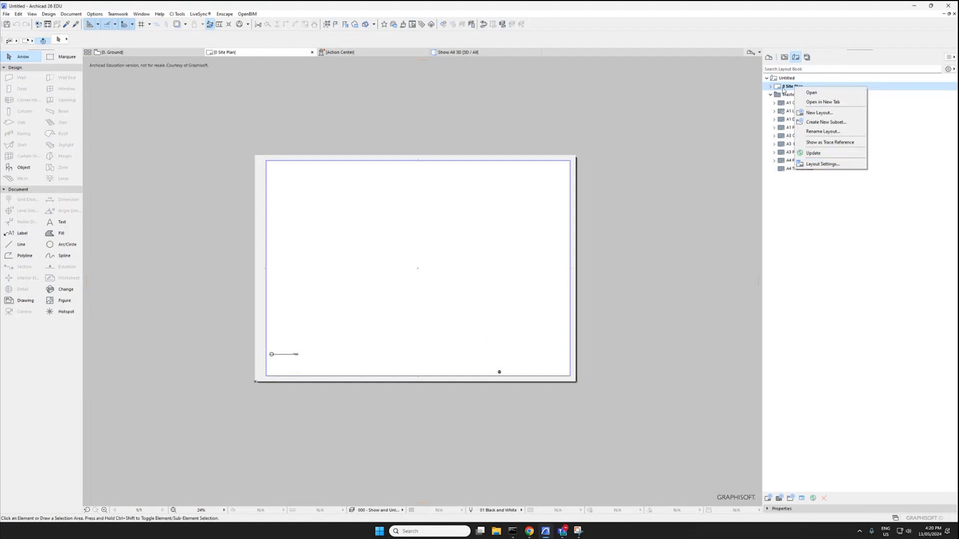
{"action": "right_click", "coordinate": [783, 90]}
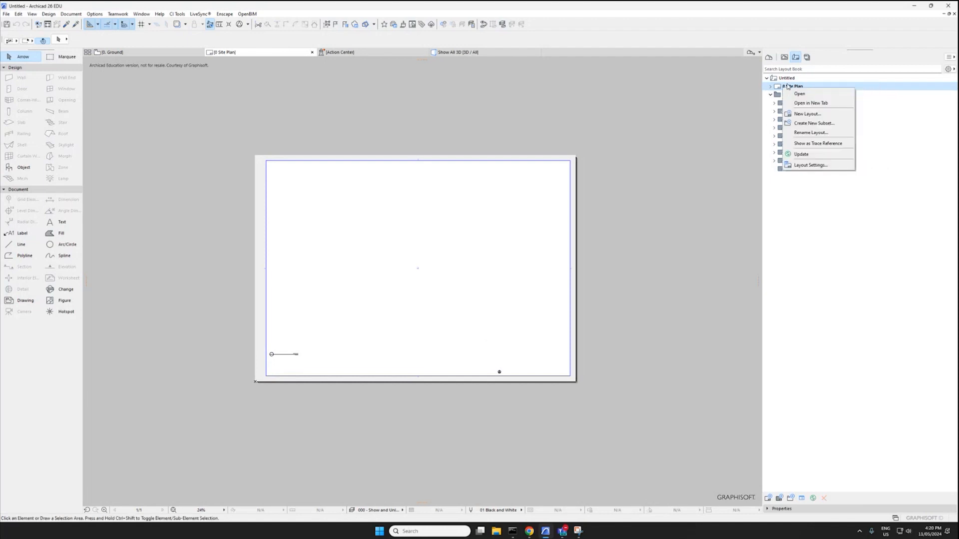
{"action": "left_click", "coordinate": [810, 166]}
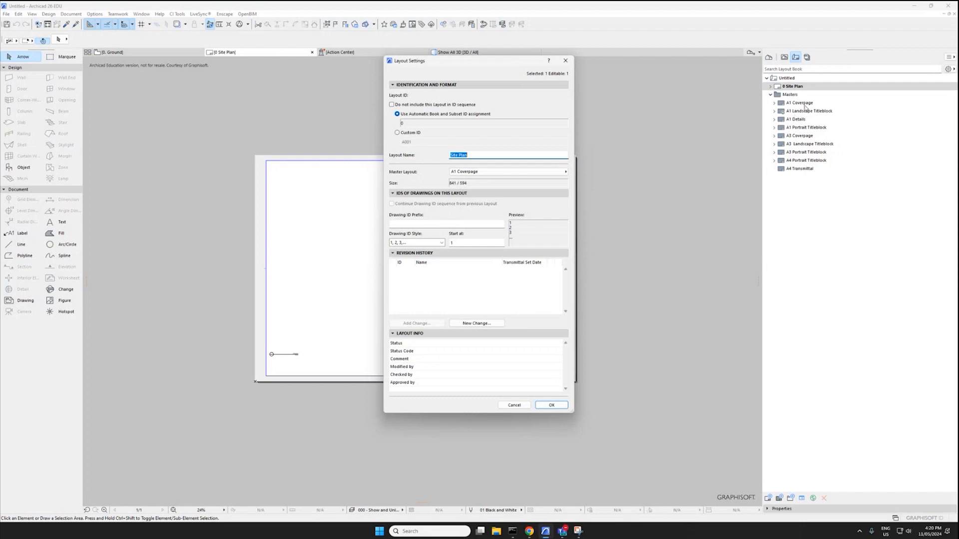
{"action": "left_click", "coordinate": [477, 172]}
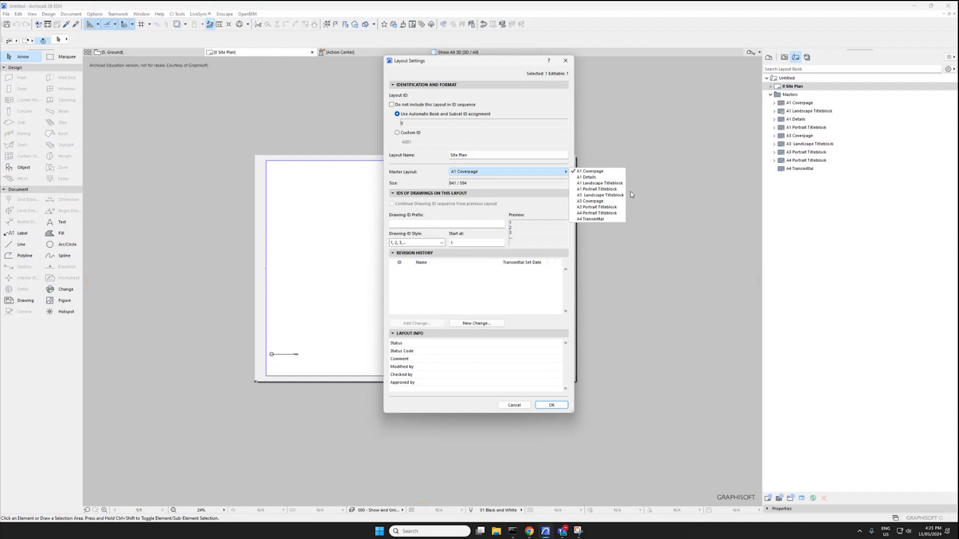
{"action": "left_click", "coordinate": [600, 202]}
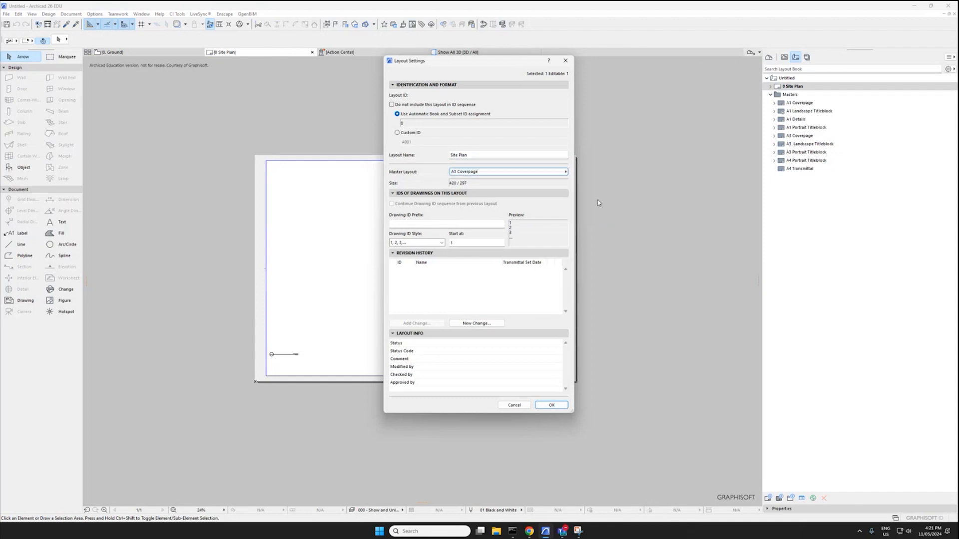
{"action": "left_click", "coordinate": [558, 409]}
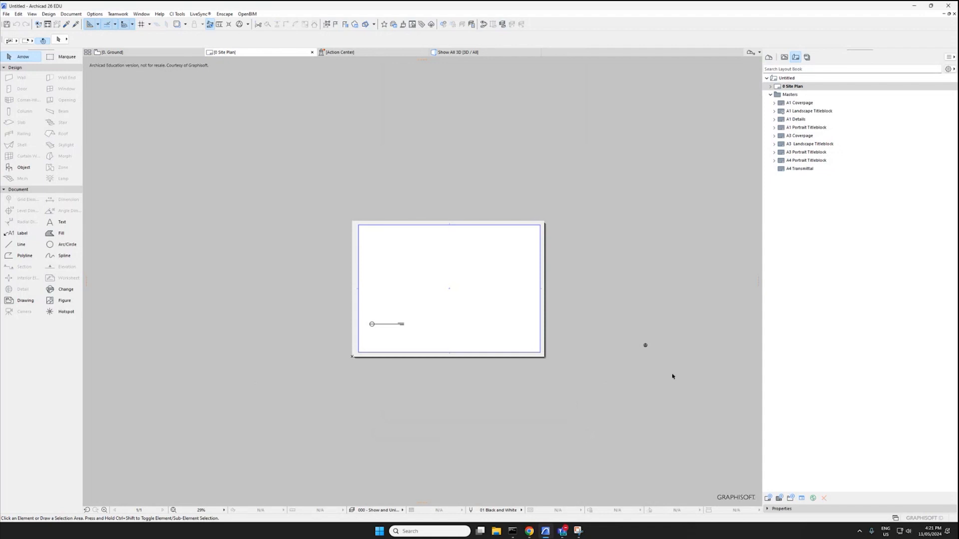
{"action": "left_click_drag", "start_coordinate": [673, 375], "coordinate": [252, 176]}
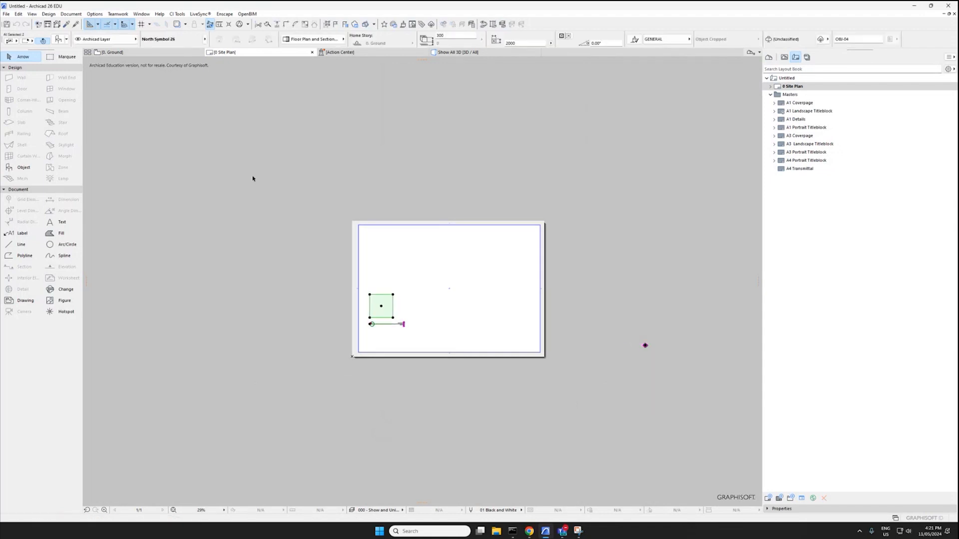
{"action": "key", "text": "Delete"}
Delete every master layout in the Layout Book except A3 Coverpage
{"action": "left_click", "coordinate": [810, 136]}
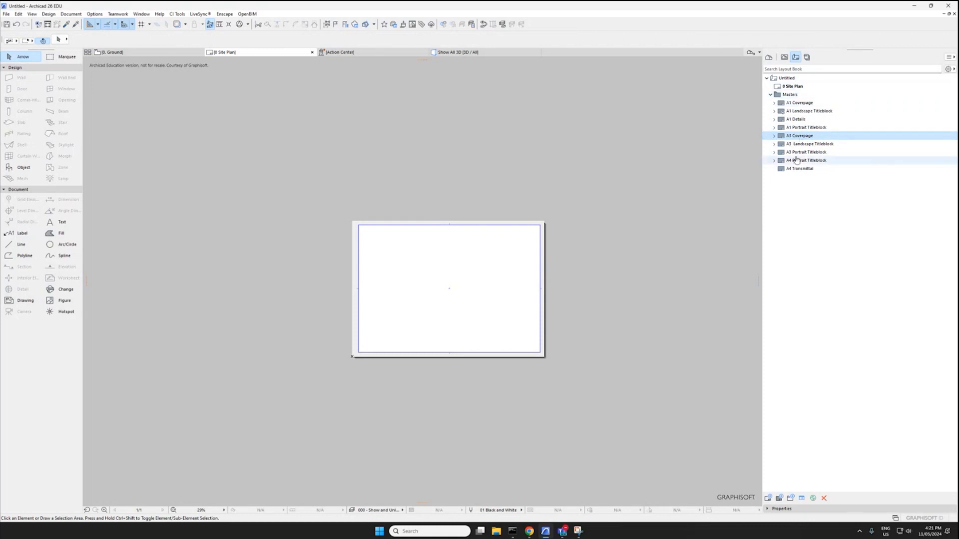
{"action": "left_click", "coordinate": [809, 144]}
{"action": "left_click", "coordinate": [801, 171], "text": "shift"}
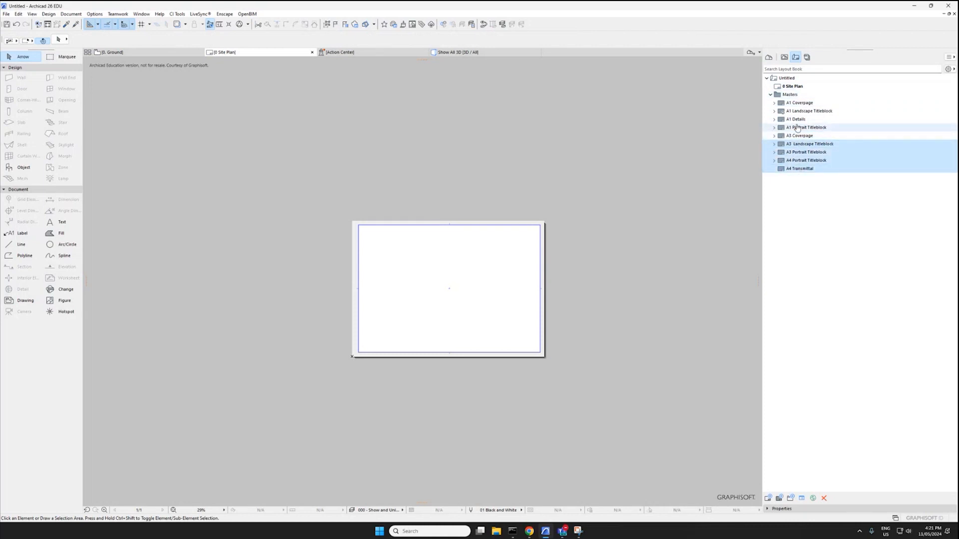
{"action": "left_click", "coordinate": [797, 128], "text": "ctrl"}
{"action": "left_click", "coordinate": [797, 119], "text": "ctrl"}
{"action": "left_click", "coordinate": [798, 112], "text": "ctrl"}
{"action": "left_click", "coordinate": [799, 104], "text": "ctrl"}
{"action": "key", "text": "Delete"}
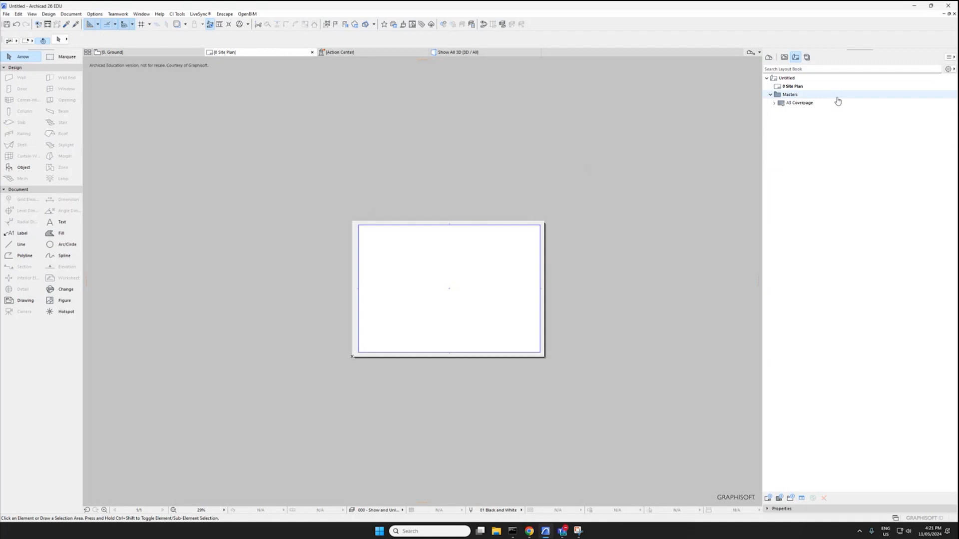
Open the A3 Coverpage master layout for a look and return to the Site Plan layout
{"action": "double_click", "coordinate": [796, 106]}
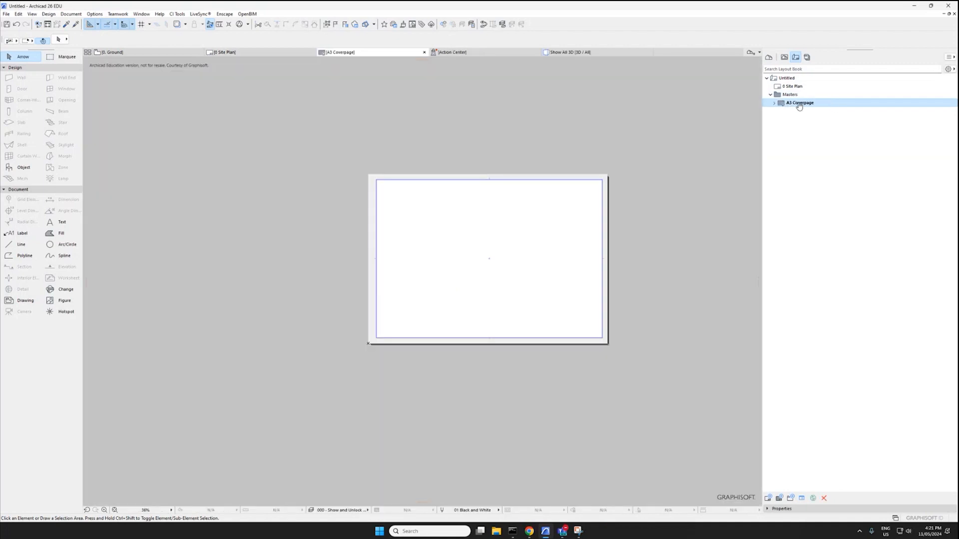
{"action": "scroll", "coordinate": [579, 217], "scroll_direction": "up", "scroll_amount": 1}
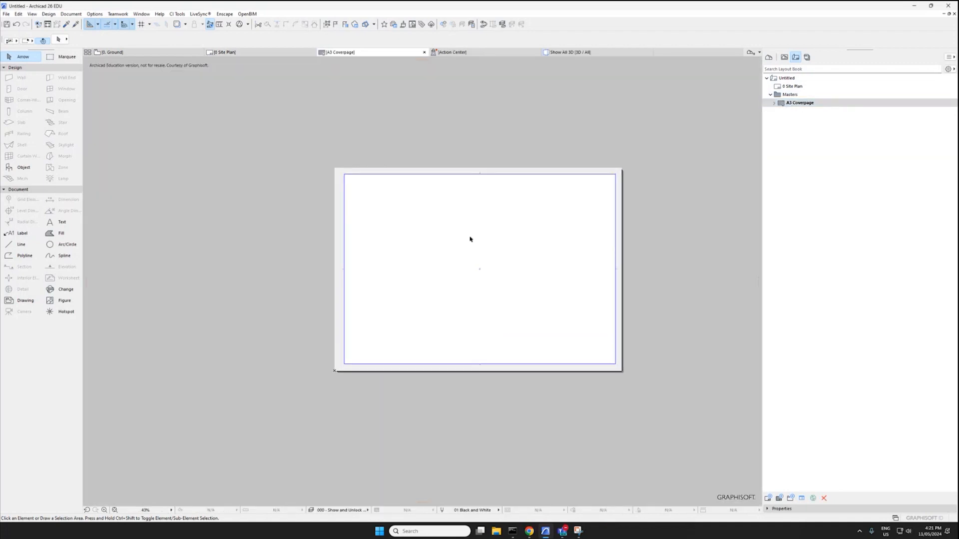
{"action": "double_click", "coordinate": [798, 87]}
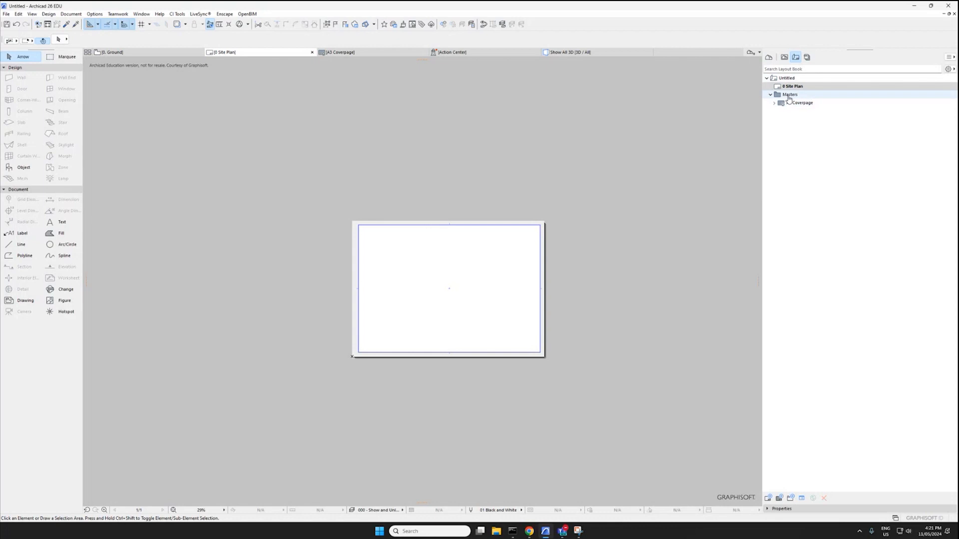
Delete all publisher sets, from Layouts to PDF (Booklet) through BATCH RENDER
{"action": "left_click", "coordinate": [806, 58]}
{"action": "left_click", "coordinate": [799, 57]}
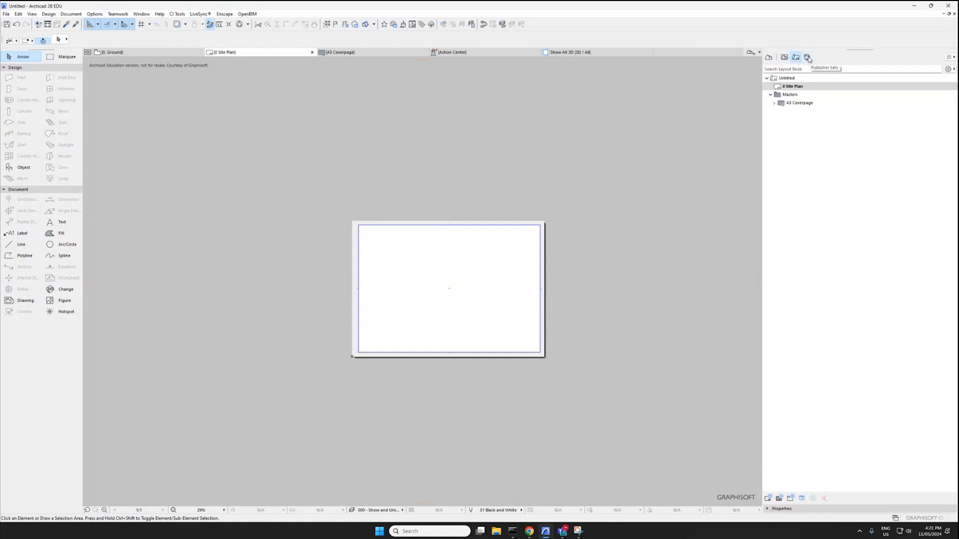
{"action": "left_click", "coordinate": [808, 58]}
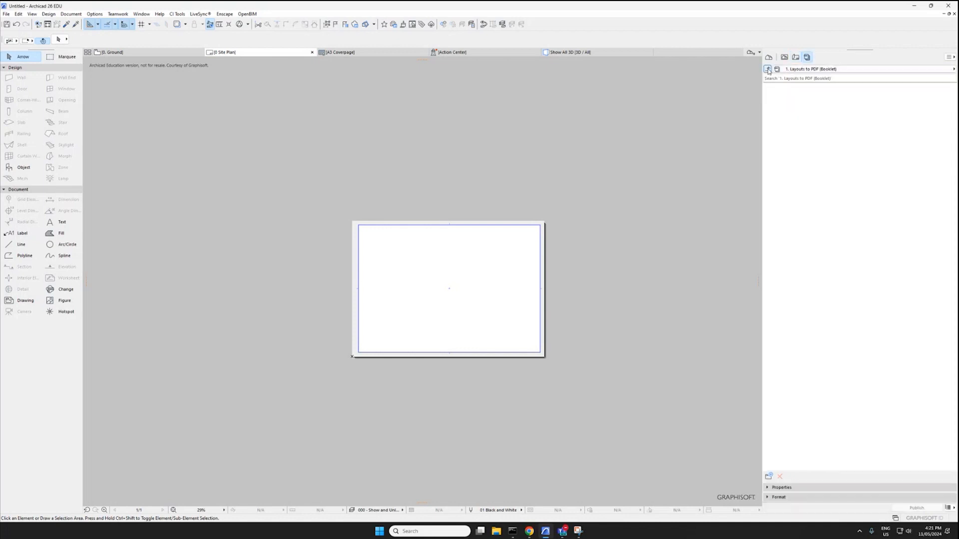
{"action": "left_click", "coordinate": [768, 70]}
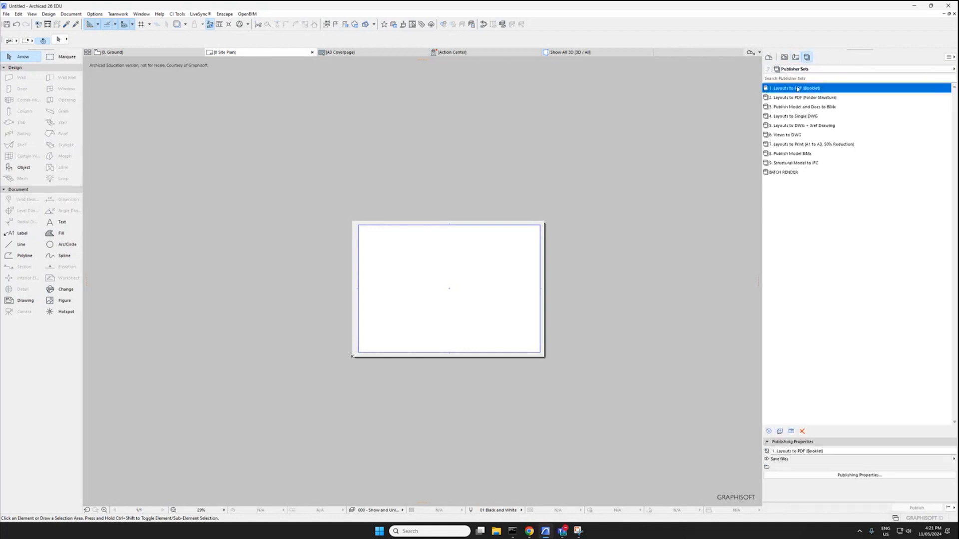
{"action": "left_click", "coordinate": [780, 173], "text": "shift"}
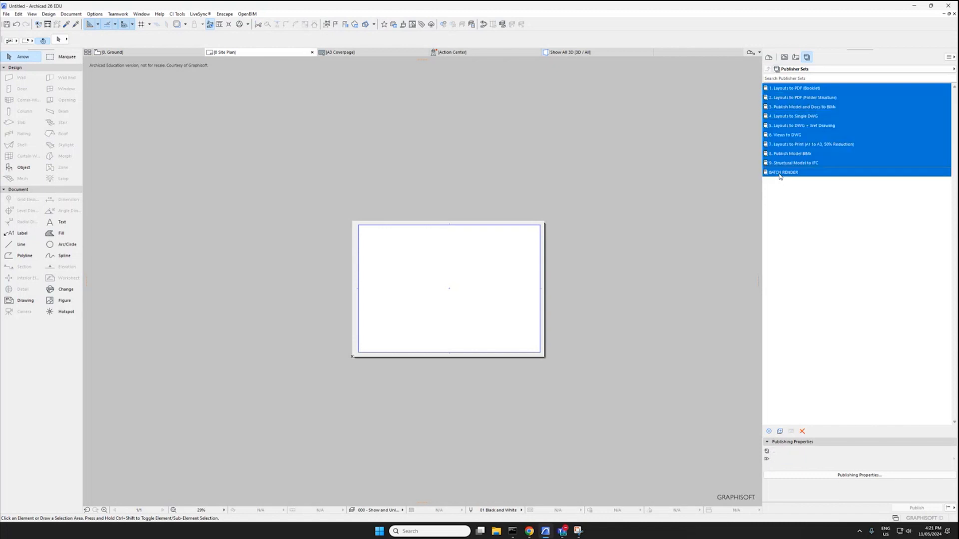
{"action": "left_click", "coordinate": [803, 432]}
{"action": "left_click", "coordinate": [501, 191]}
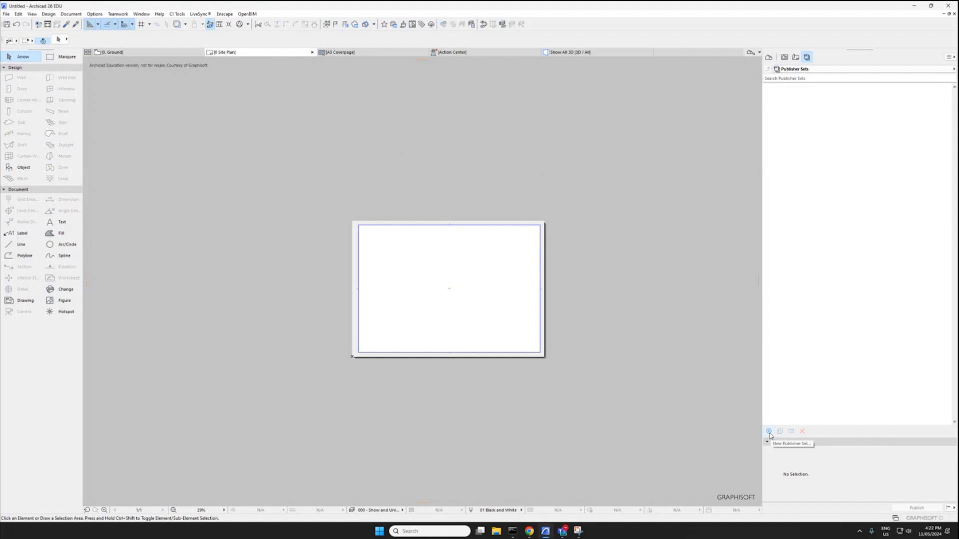
Create a new publisher set named "d"
{"action": "left_click", "coordinate": [769, 433]}
{"action": "type", "text": "d"}
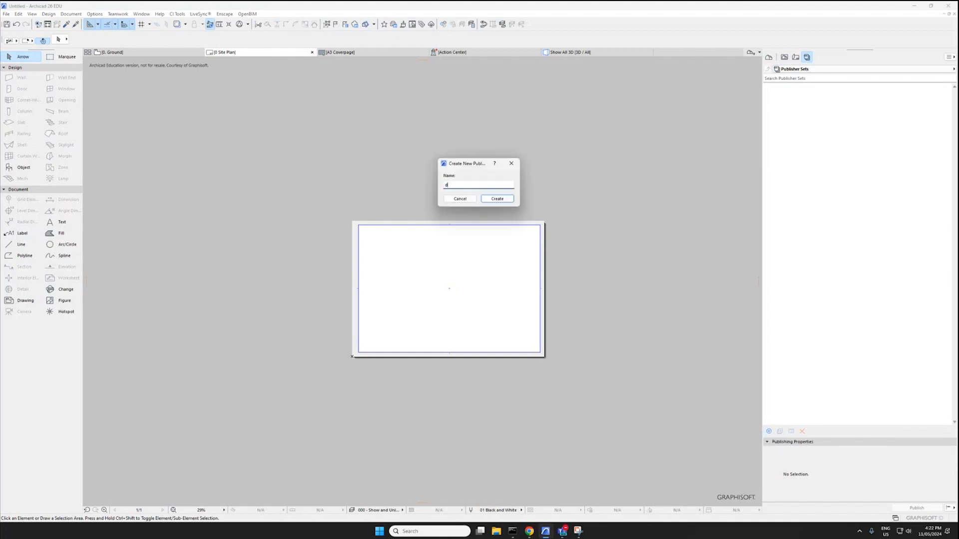
{"action": "left_click", "coordinate": [497, 198]}
Open the Ground story's floor plan from the Project Map
{"action": "left_click", "coordinate": [780, 58]}
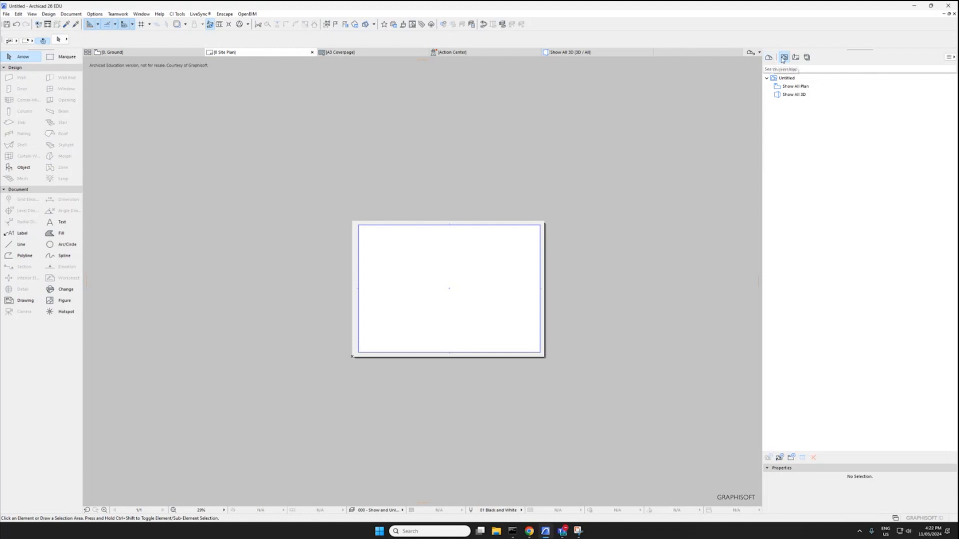
{"action": "left_click", "coordinate": [770, 58]}
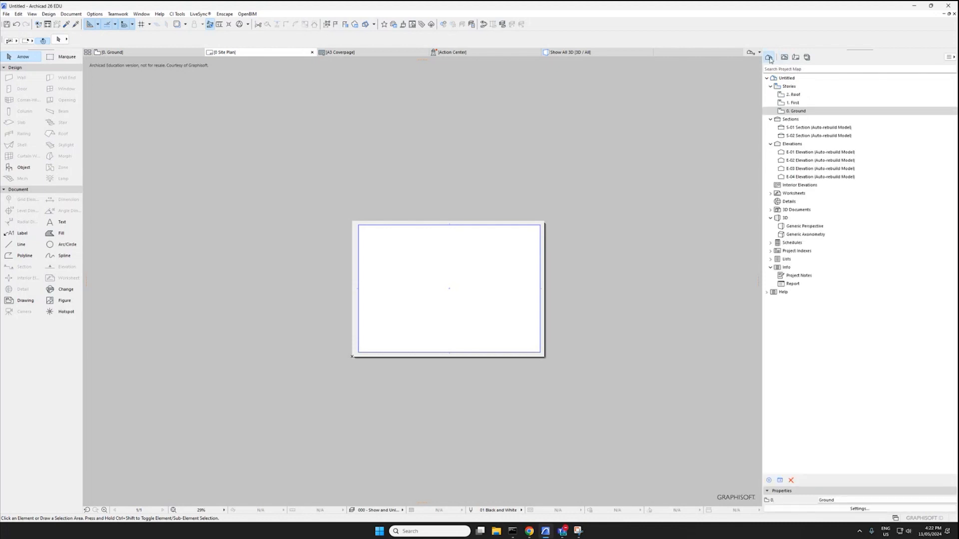
{"action": "double_click", "coordinate": [790, 111]}
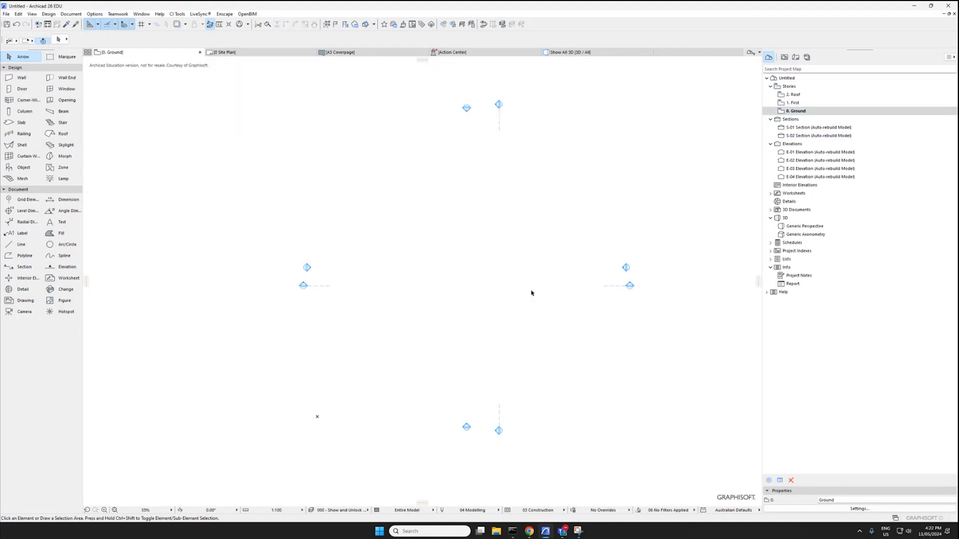
Examine the elevation and section markers around the Ground floor plan, selecting individual markers to see their extents
{"action": "scroll", "coordinate": [529, 292], "scroll_direction": "down", "scroll_amount": 2}
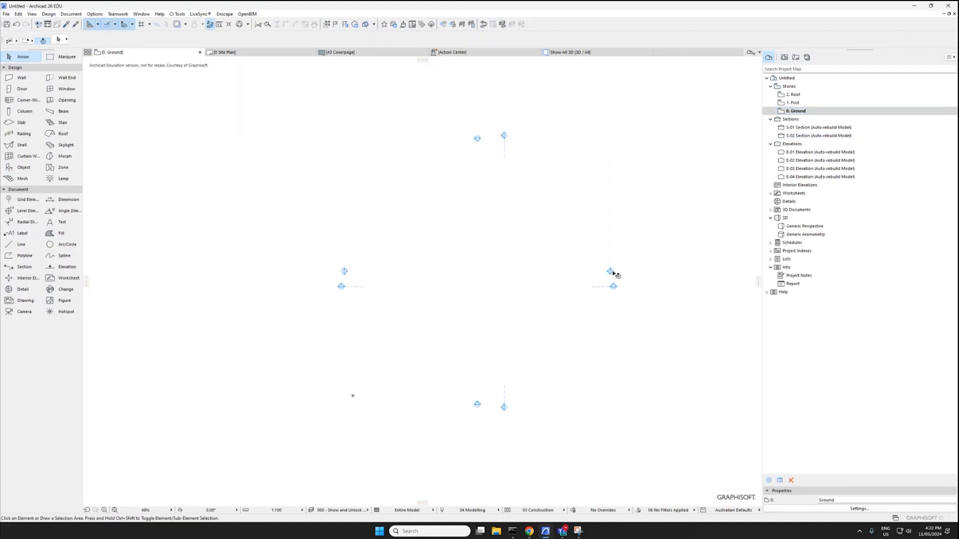
{"action": "left_click", "coordinate": [610, 272]}
{"action": "left_click", "coordinate": [466, 149]}
{"action": "left_click", "coordinate": [478, 139]}
{"action": "left_click", "coordinate": [478, 404]}
{"action": "left_click", "coordinate": [503, 411]}
{"action": "left_click", "coordinate": [503, 408]}
{"action": "left_click", "coordinate": [612, 272]}
{"action": "scroll", "coordinate": [612, 271], "scroll_direction": "up", "scroll_amount": 5}
{"action": "scroll", "coordinate": [606, 272], "scroll_direction": "up", "scroll_amount": 8}
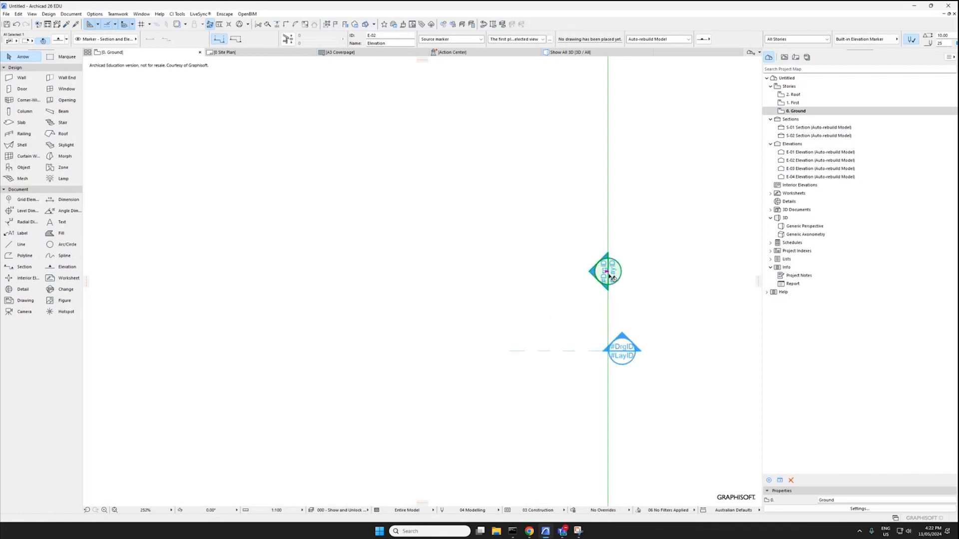
{"action": "left_click", "coordinate": [668, 294]}
{"action": "scroll", "coordinate": [633, 284], "scroll_direction": "down", "scroll_amount": 6}
{"action": "scroll", "coordinate": [630, 283], "scroll_direction": "up", "scroll_amount": 3}
{"action": "scroll", "coordinate": [632, 283], "scroll_direction": "down", "scroll_amount": 2}
{"action": "scroll", "coordinate": [638, 372], "scroll_direction": "up", "scroll_amount": 2}
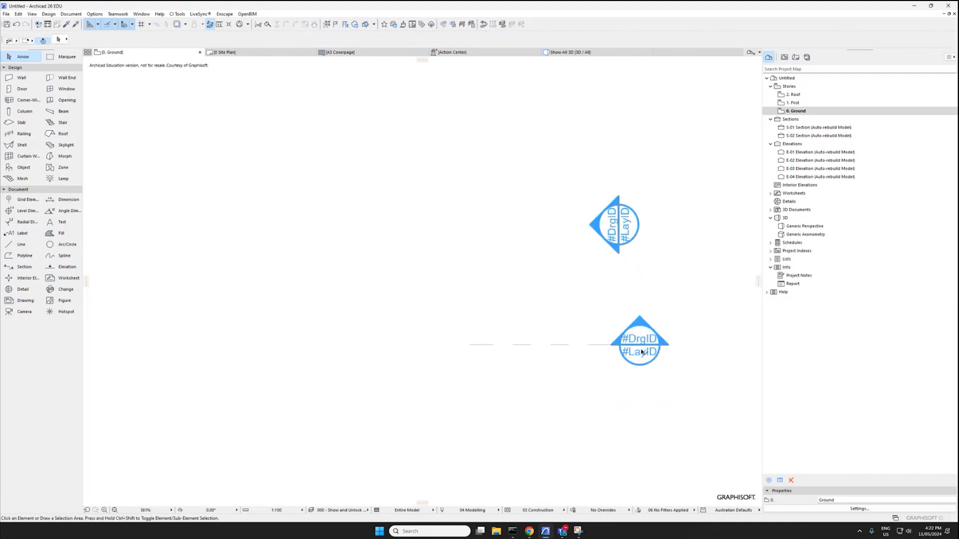
{"action": "scroll", "coordinate": [639, 373], "scroll_direction": "down", "scroll_amount": 4}
{"action": "left_click", "coordinate": [641, 348]}
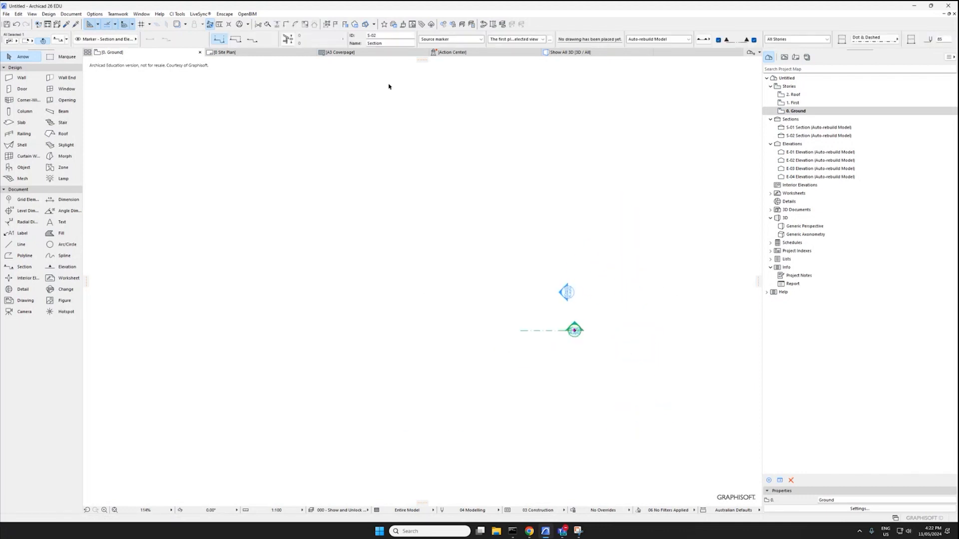
{"action": "scroll", "coordinate": [576, 322], "scroll_direction": "down", "scroll_amount": 5}
{"action": "scroll", "coordinate": [285, 310], "scroll_direction": "up", "scroll_amount": 4}
{"action": "scroll", "coordinate": [313, 302], "scroll_direction": "down", "scroll_amount": 4}
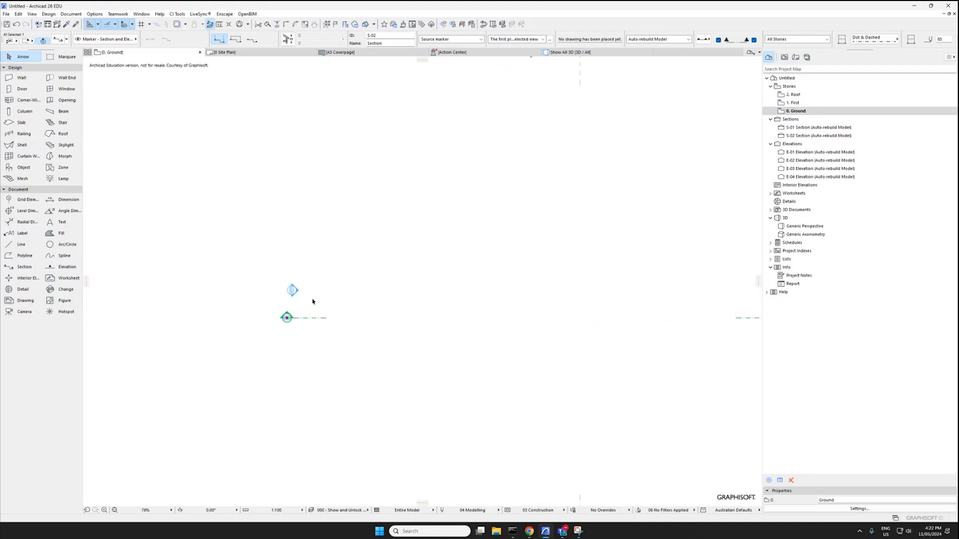
{"action": "scroll", "coordinate": [489, 290], "scroll_direction": "down", "scroll_amount": 5}
{"action": "left_click_drag", "start_coordinate": [645, 421], "coordinate": [372, 122]}
{"action": "left_click", "coordinate": [477, 265]}
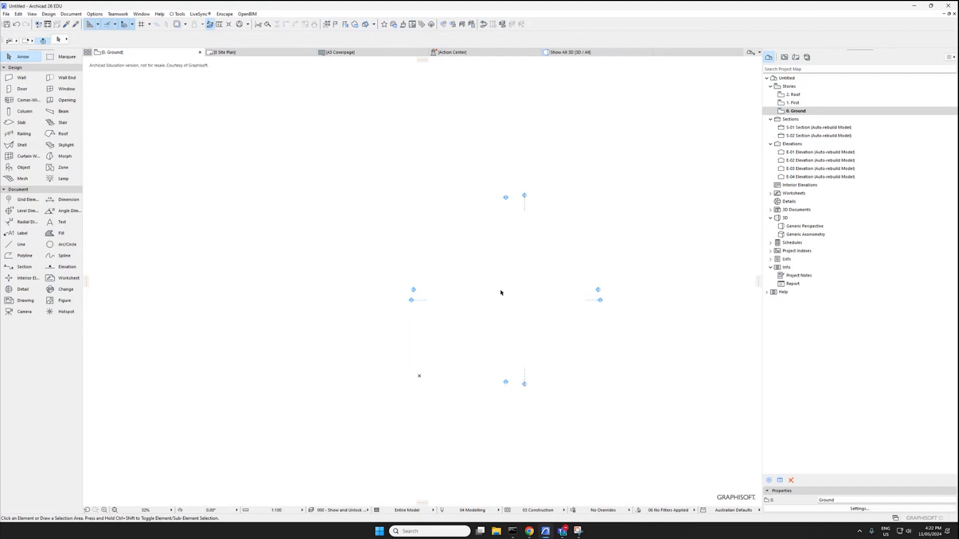
Delete all section and elevation markers on the Ground floor plan together with their linked viewpoints
{"action": "left_click_drag", "start_coordinate": [627, 407], "coordinate": [322, 173]}
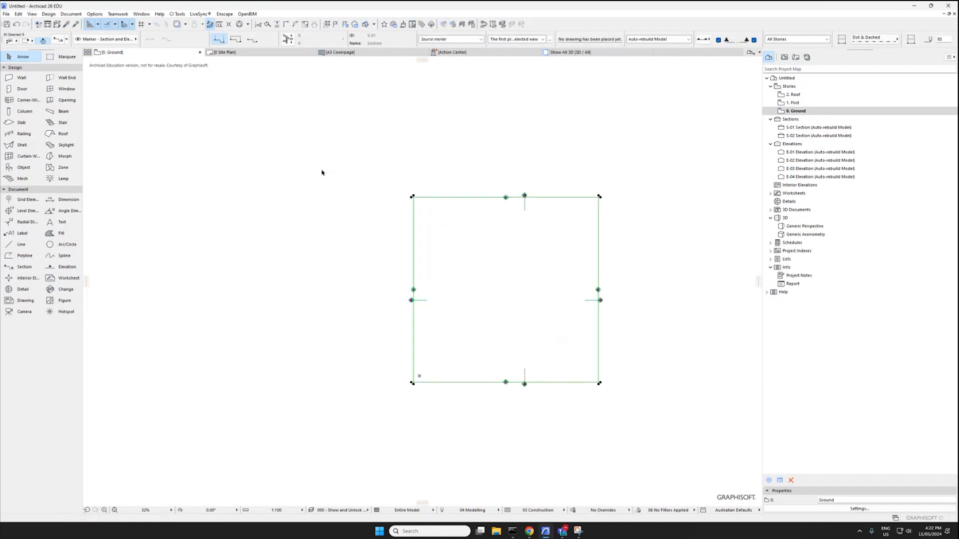
{"action": "key", "text": "Delete"}
{"action": "left_click", "coordinate": [530, 186]}
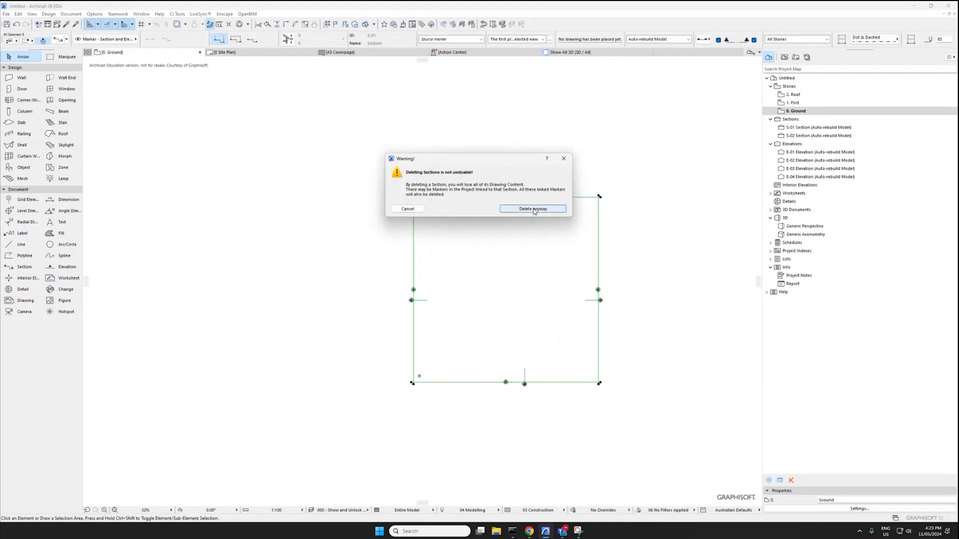
{"action": "left_click", "coordinate": [543, 211]}
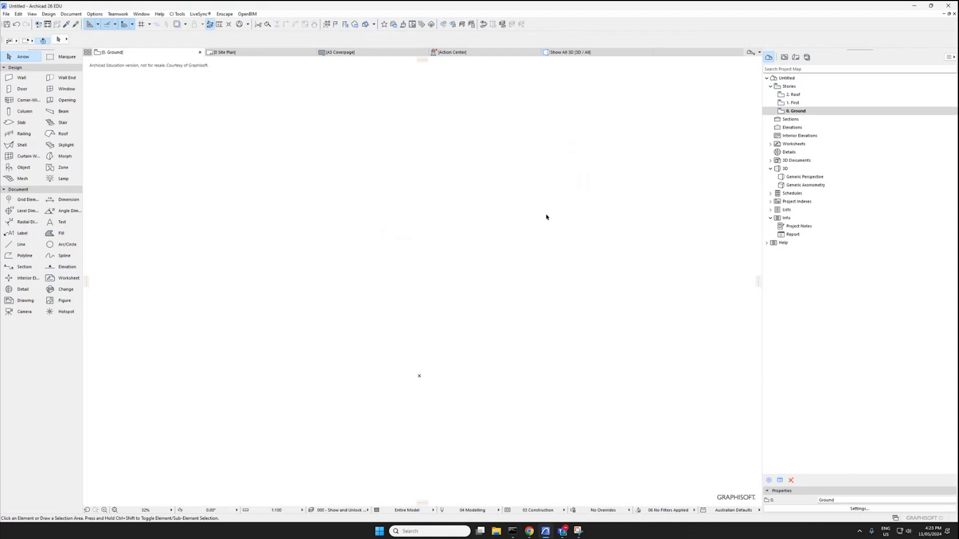
Check the Sections, Elevations and Ground story entries in the Project Map and show the View Map
{"action": "left_click", "coordinate": [794, 119]}
{"action": "left_click", "coordinate": [784, 128]}
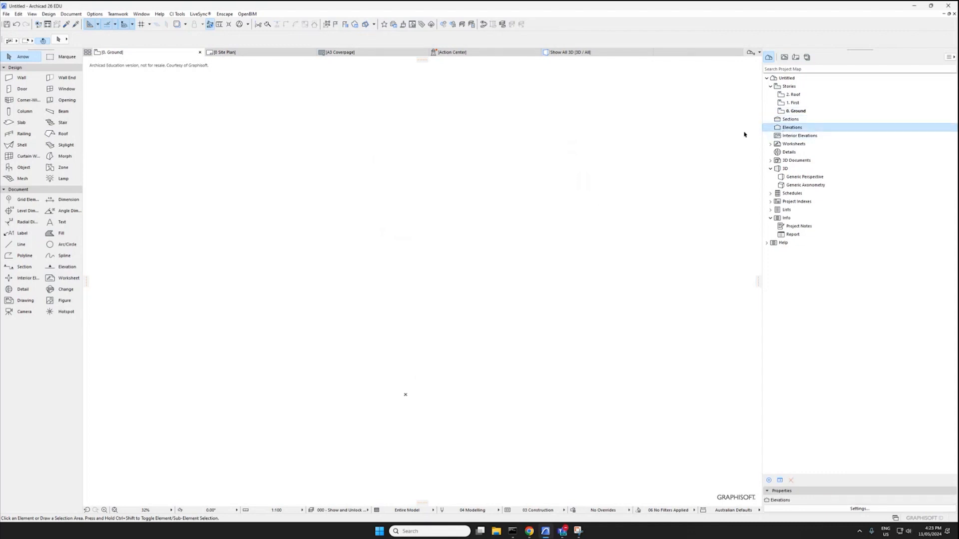
{"action": "left_click", "coordinate": [802, 110]}
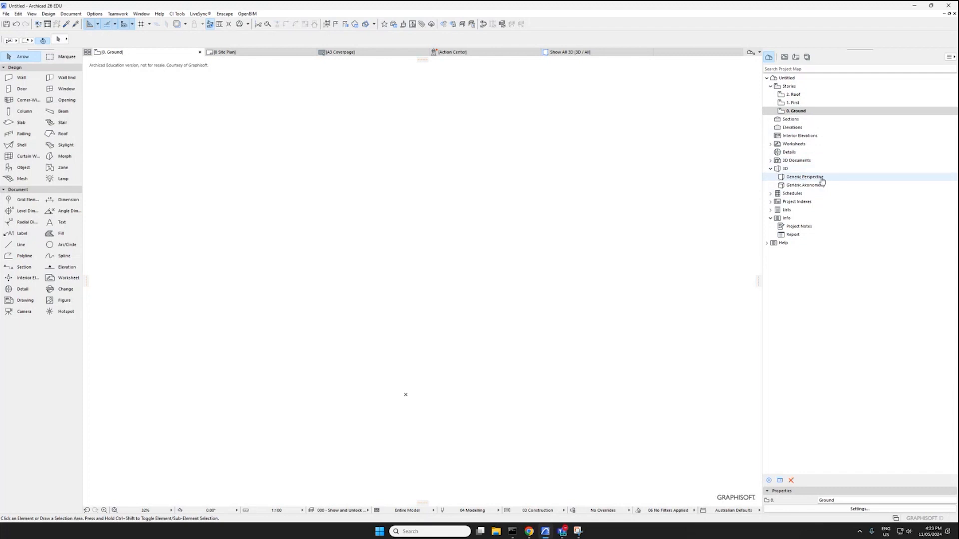
{"action": "left_click", "coordinate": [784, 58]}
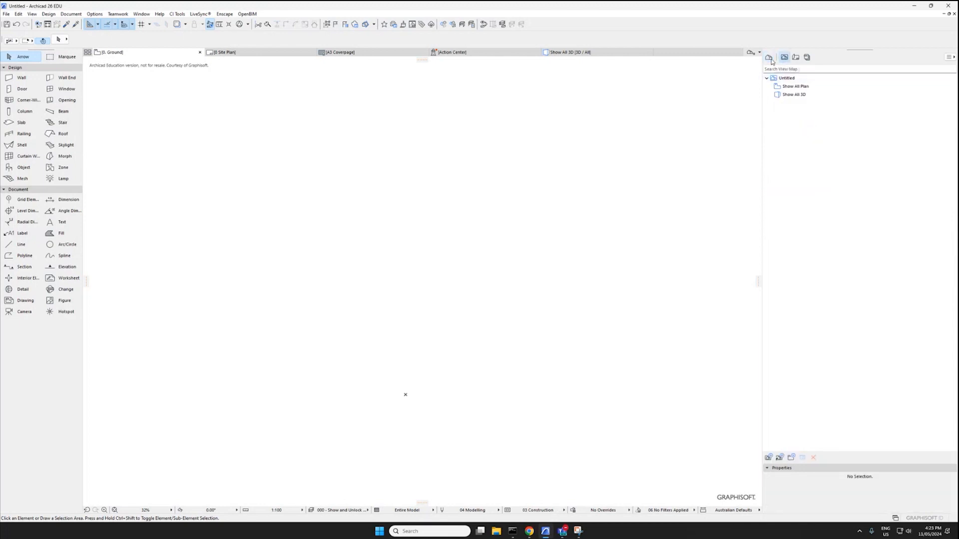
Return from the View Map to the Project Map for the empty Ground floor plan
{"action": "left_click", "coordinate": [769, 58]}
{"action": "middle_click_drag", "start_coordinate": [405, 393], "coordinate": [384, 323]}
{"action": "scroll", "coordinate": [423, 299], "scroll_direction": "up", "scroll_amount": 3}
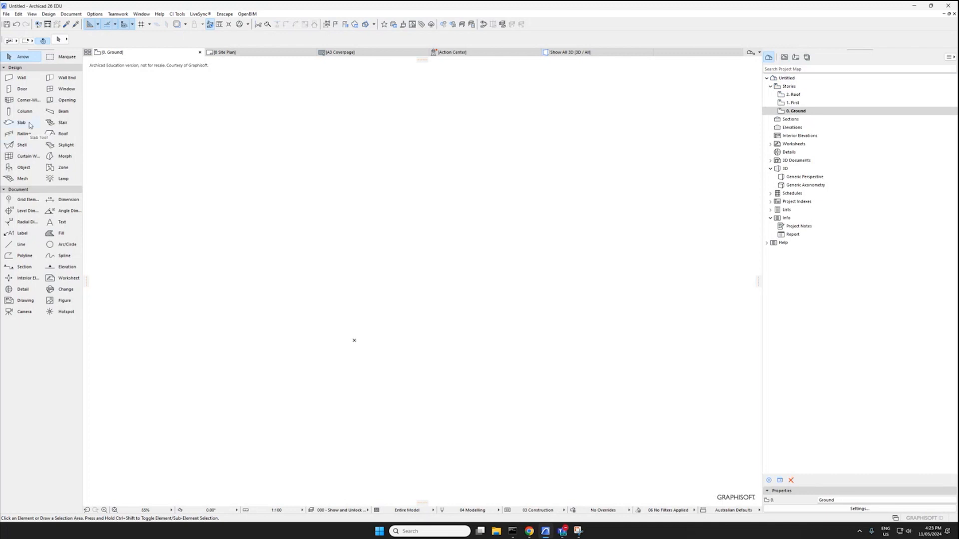
Activate the Wall tool and set its geometry method from curved to straight chained walls
{"action": "left_click", "coordinate": [15, 79]}
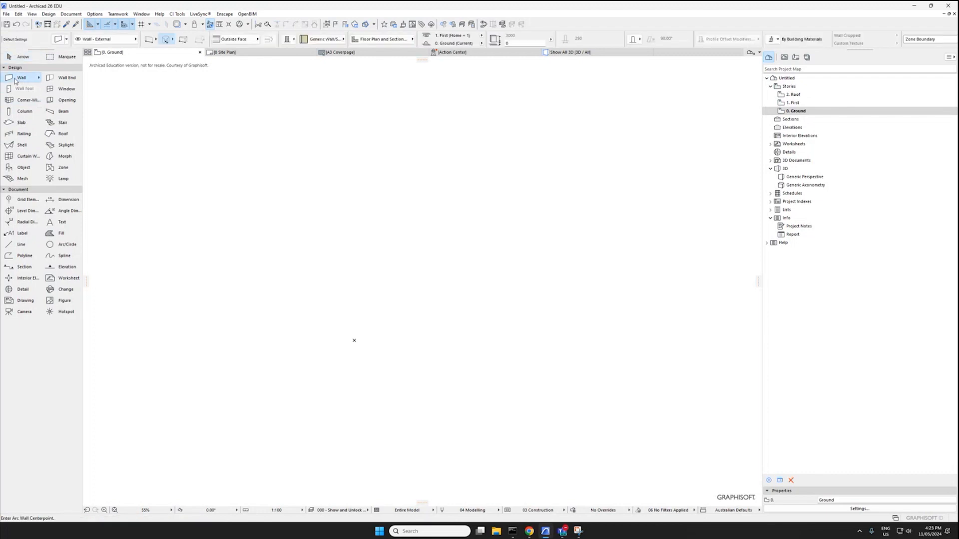
{"action": "left_click", "coordinate": [370, 321]}
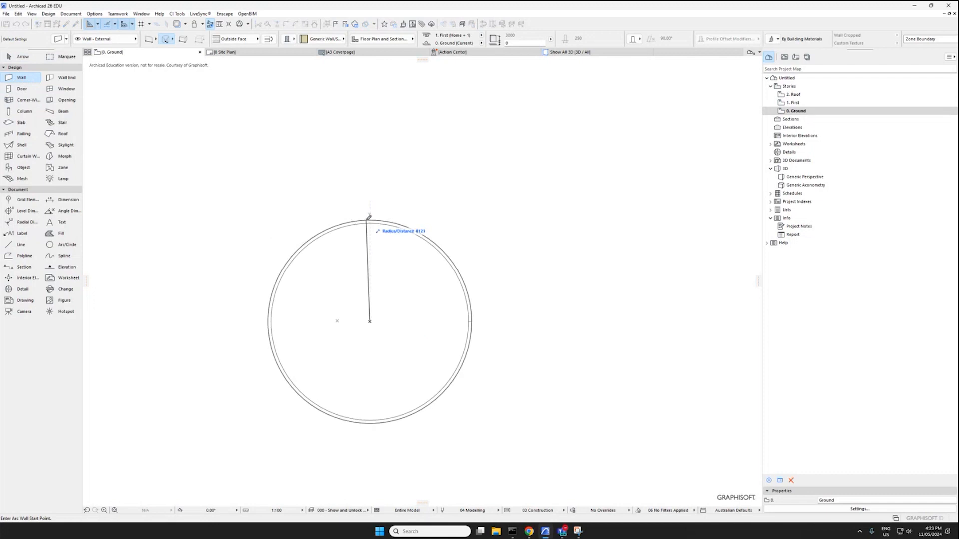
{"action": "key", "text": "Escape"}
{"action": "left_click", "coordinate": [149, 39]}
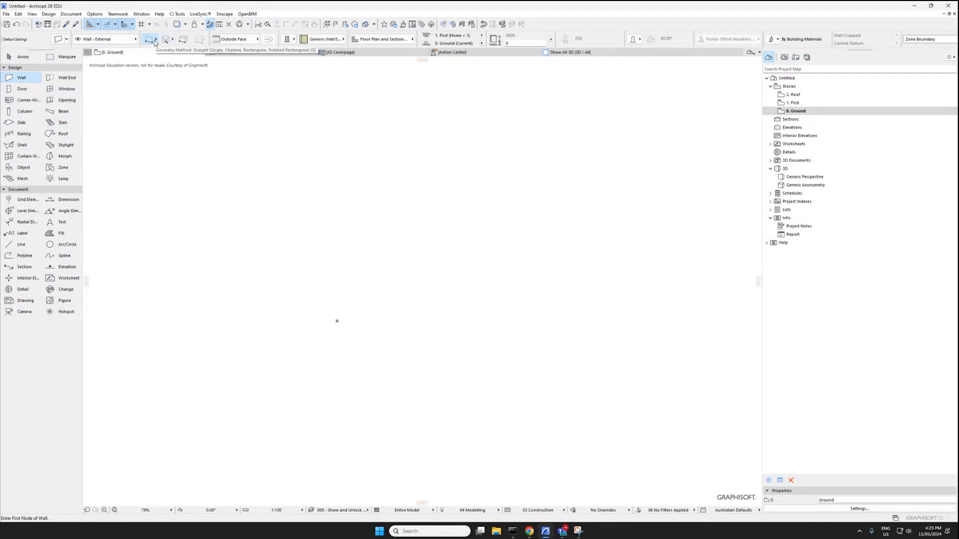
{"action": "left_click", "coordinate": [156, 41]}
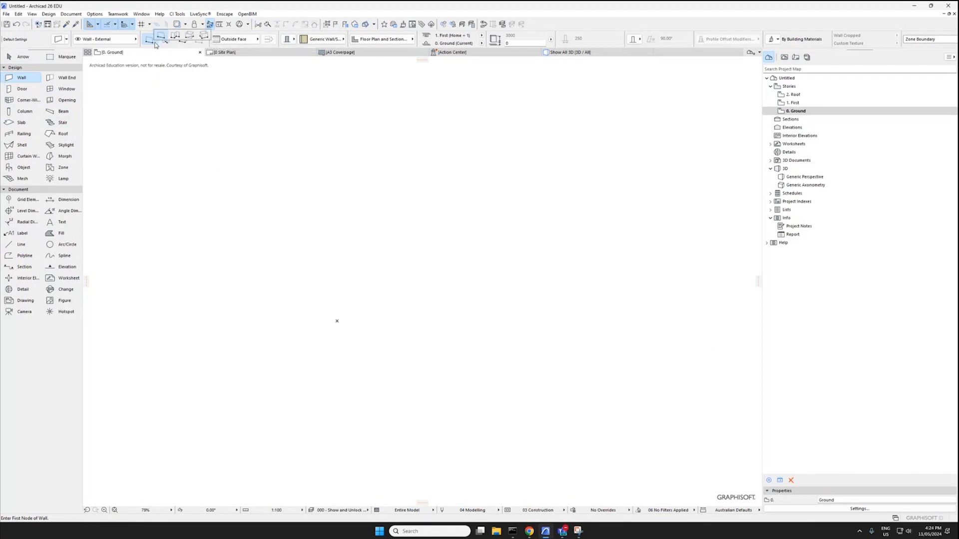
{"action": "left_click", "coordinate": [155, 43]}
{"action": "left_click", "coordinate": [175, 35]}
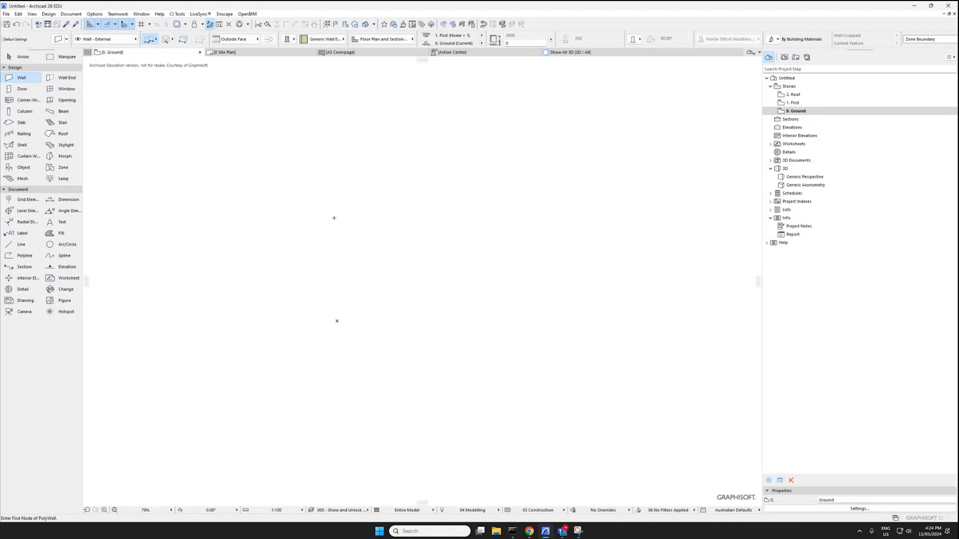
Draw a closed rectangle of chained external walls about 12.8 m wide on the Ground floor plan
{"action": "left_click", "coordinate": [360, 313]}
{"action": "left_click", "coordinate": [360, 195]}
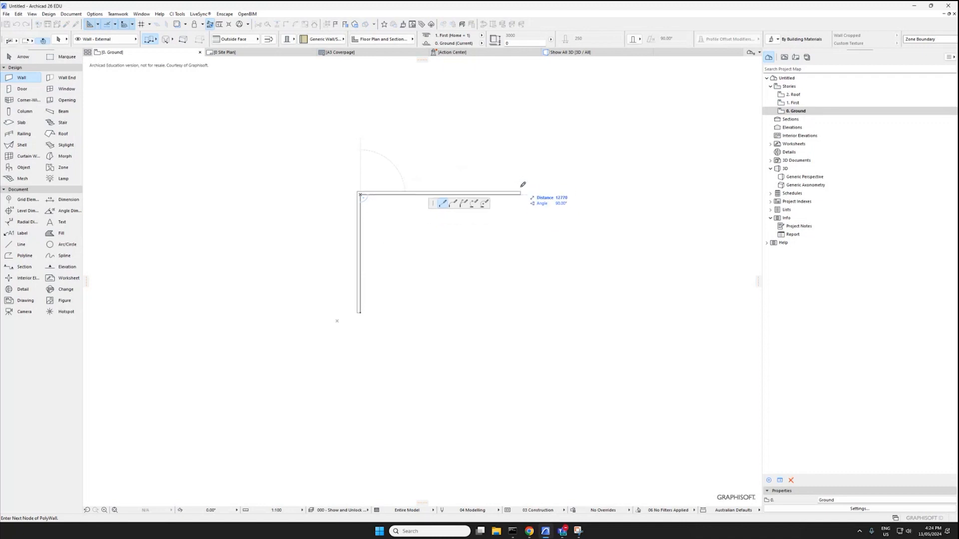
{"action": "left_click", "coordinate": [522, 194]}
{"action": "left_click", "coordinate": [521, 313]}
{"action": "left_click", "coordinate": [360, 313]}
{"action": "key", "text": "Escape"}
Inspect the reference line at the rectangle's upper-left corner and flip the selected walls so it runs along their outer face
{"action": "scroll", "coordinate": [382, 194], "scroll_direction": "up", "scroll_amount": 5}
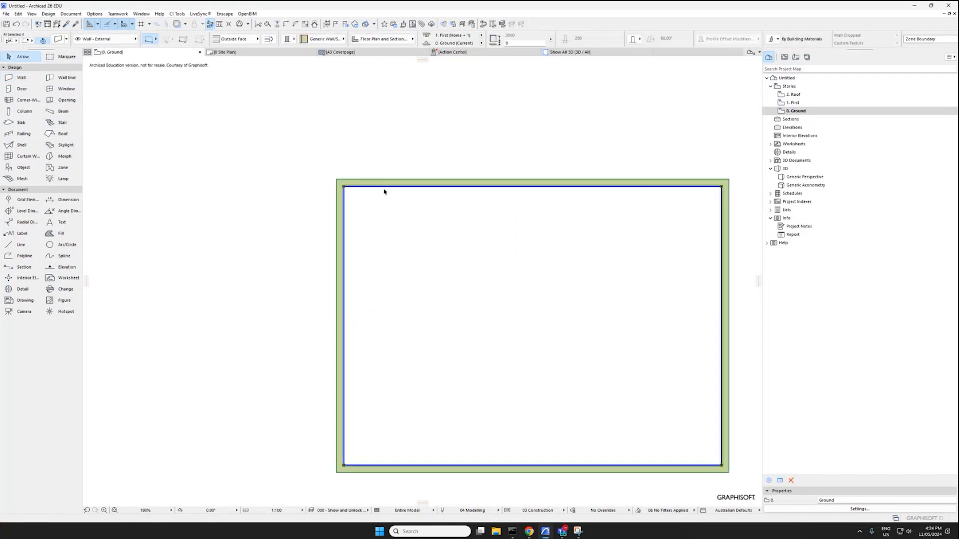
{"action": "scroll", "coordinate": [297, 182], "scroll_direction": "up", "scroll_amount": 8}
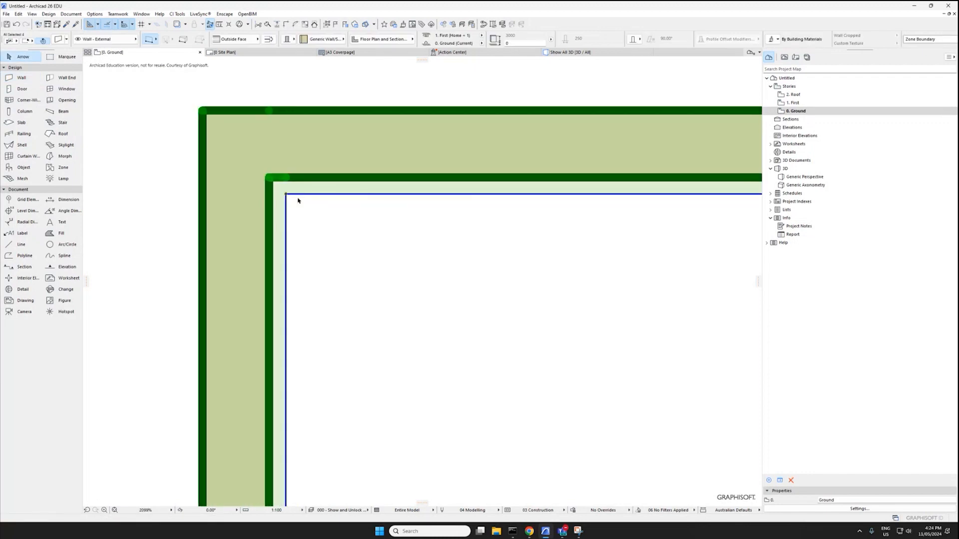
{"action": "scroll", "coordinate": [300, 203], "scroll_direction": "down", "scroll_amount": 2}
{"action": "scroll", "coordinate": [292, 200], "scroll_direction": "up", "scroll_amount": 2}
{"action": "scroll", "coordinate": [299, 200], "scroll_direction": "up", "scroll_amount": 1}
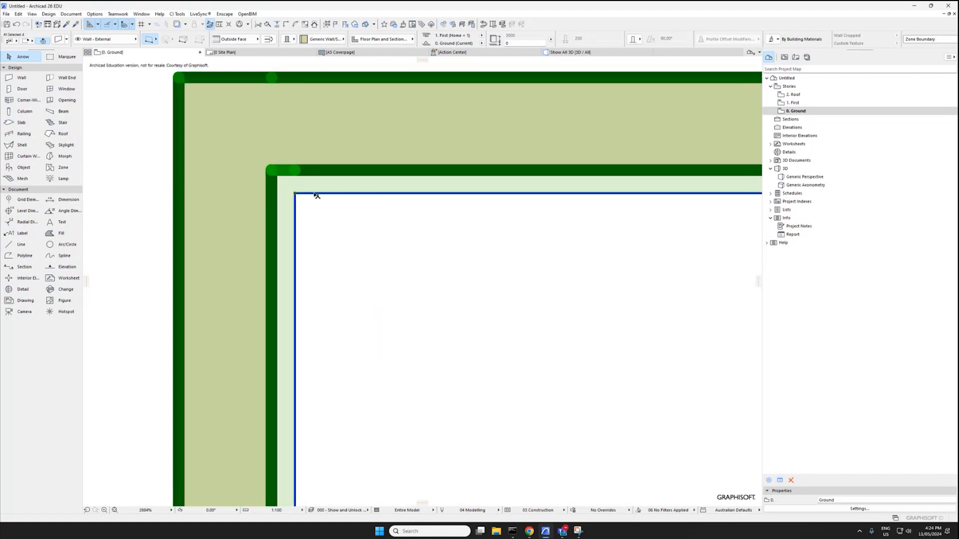
{"action": "scroll", "coordinate": [317, 195], "scroll_direction": "down", "scroll_amount": 3}
{"action": "scroll", "coordinate": [335, 267], "scroll_direction": "down", "scroll_amount": 10}
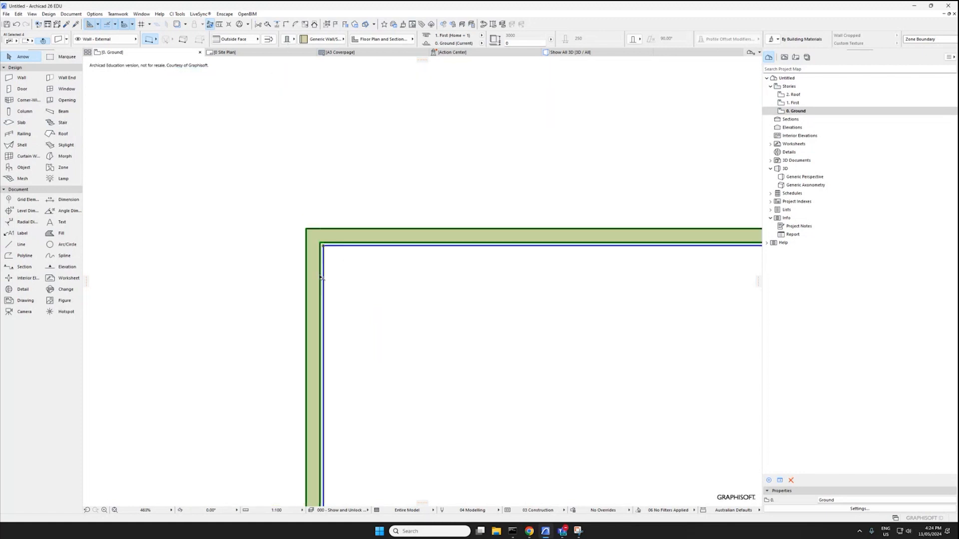
{"action": "scroll", "coordinate": [329, 263], "scroll_direction": "up", "scroll_amount": 5}
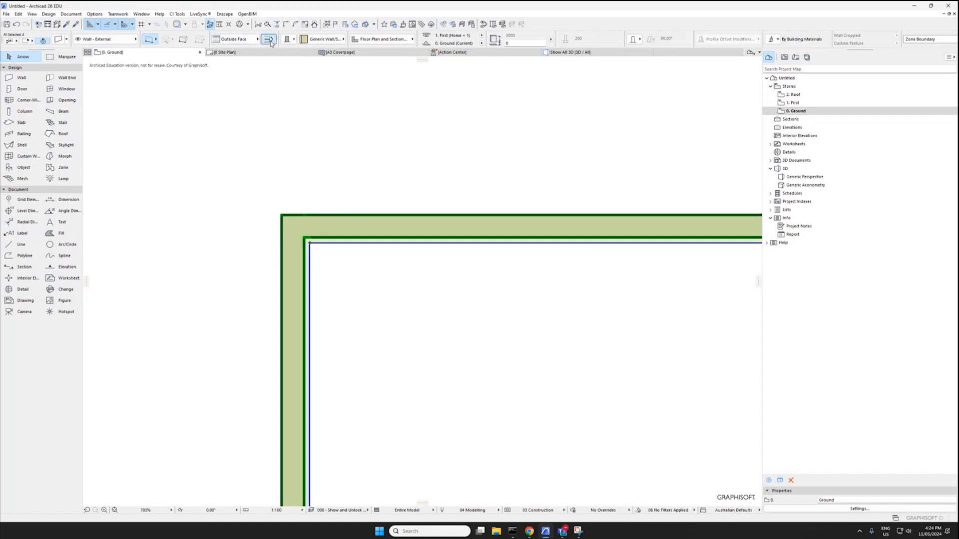
{"action": "scroll", "coordinate": [388, 288], "scroll_direction": "down", "scroll_amount": 11}
{"action": "middle_click_drag", "start_coordinate": [387, 288], "coordinate": [365, 257]}
{"action": "scroll", "coordinate": [428, 290], "scroll_direction": "down", "scroll_amount": 4}
{"action": "key", "text": "Escape"}
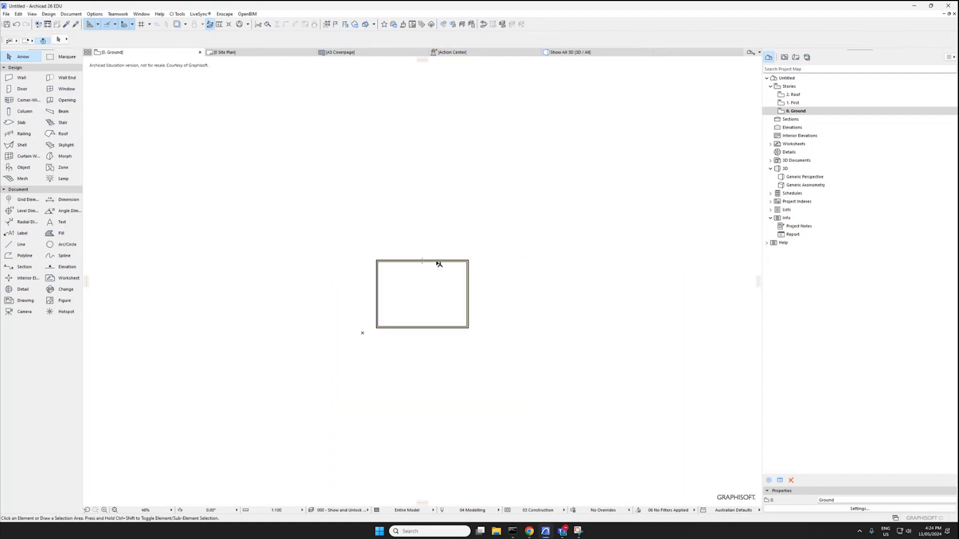
Review the available layers for the rectangle's outer walls and keep them on Wall - External
{"action": "left_click", "coordinate": [430, 260]}
{"action": "key", "text": "Escape"}
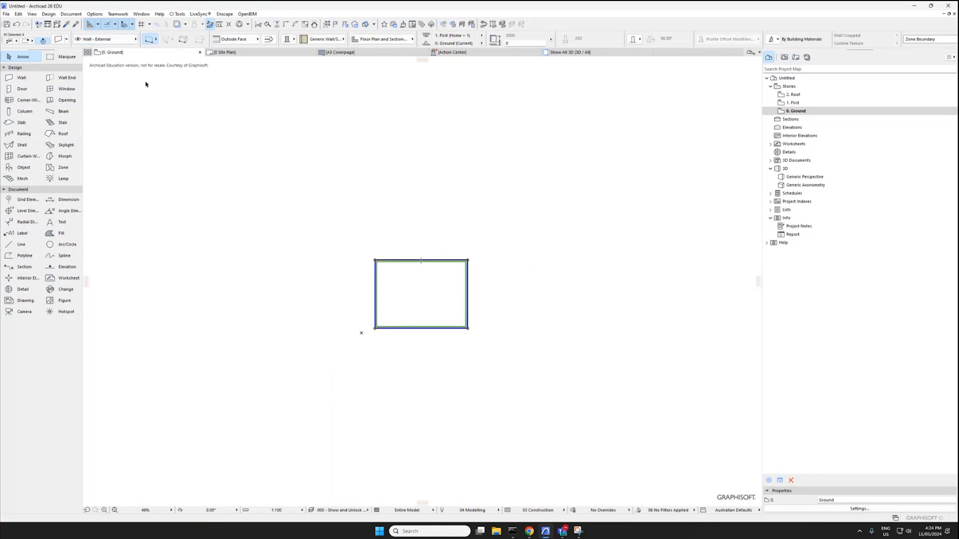
{"action": "left_click", "coordinate": [428, 264]}
{"action": "left_click", "coordinate": [119, 42]}
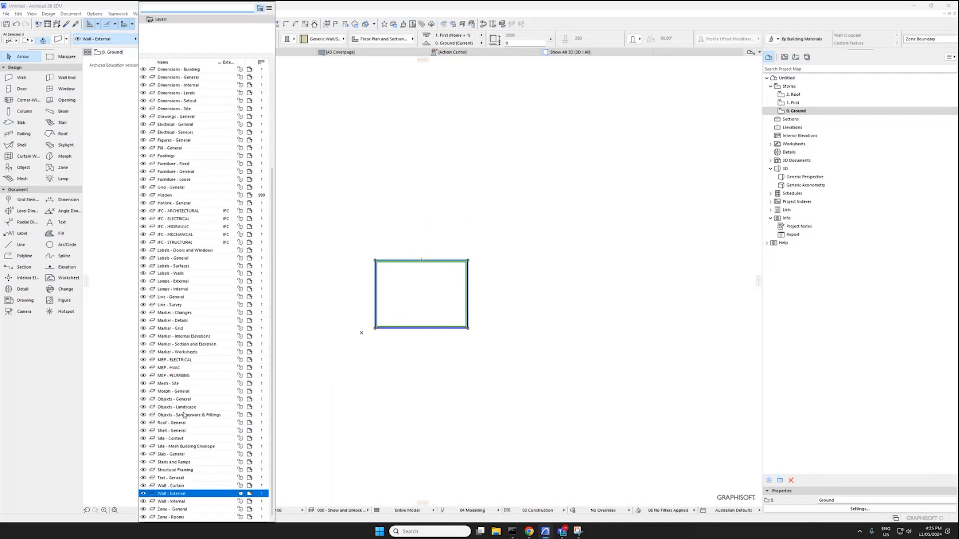
{"action": "scroll", "coordinate": [184, 416], "scroll_direction": "up", "scroll_amount": 5}
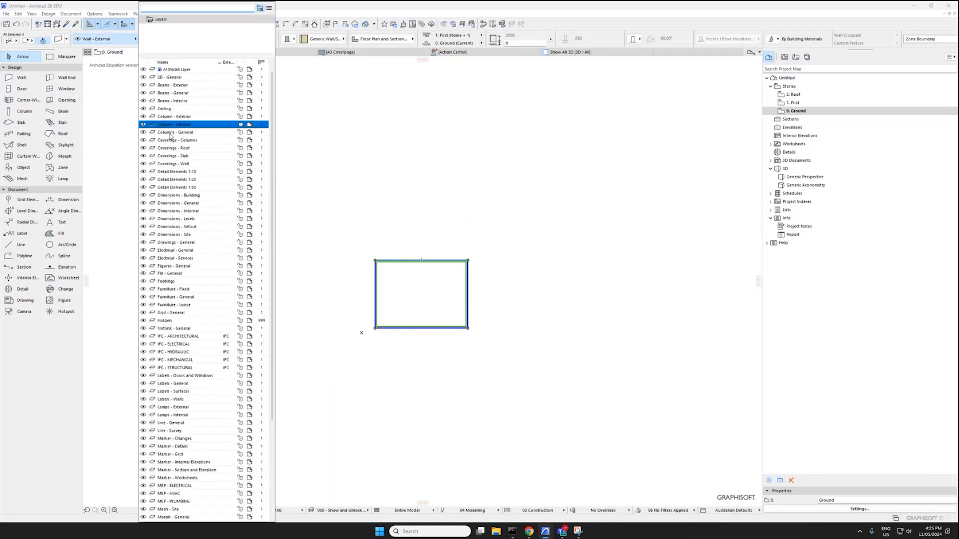
{"action": "scroll", "coordinate": [213, 369], "scroll_direction": "down", "scroll_amount": 5}
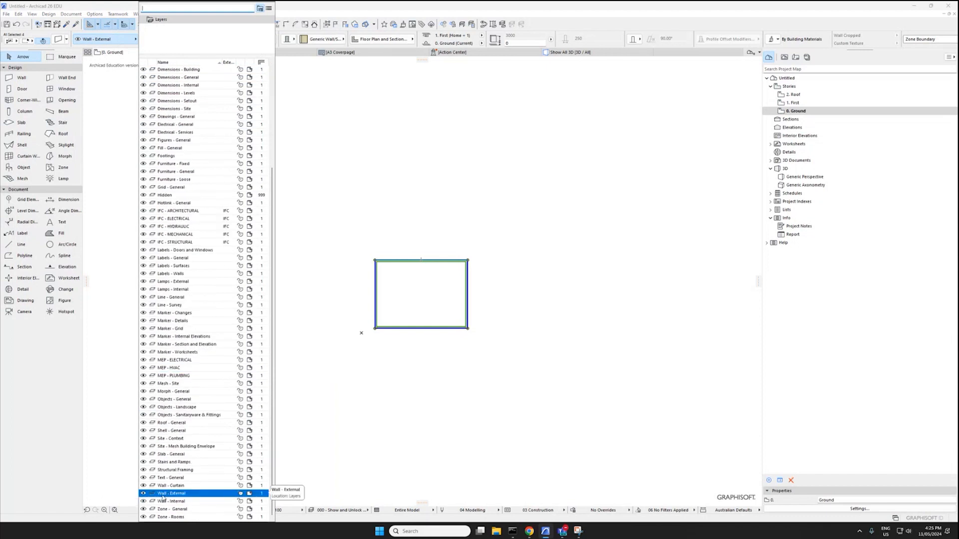
{"action": "left_click", "coordinate": [192, 496]}
{"action": "key", "text": "Escape"}
Draw a horizontal wall across the middle of the rectangle and a vertical wall dividing its upper half
{"action": "scroll", "coordinate": [421, 332], "scroll_direction": "up", "scroll_amount": 3}
{"action": "left_click", "coordinate": [22, 77]}
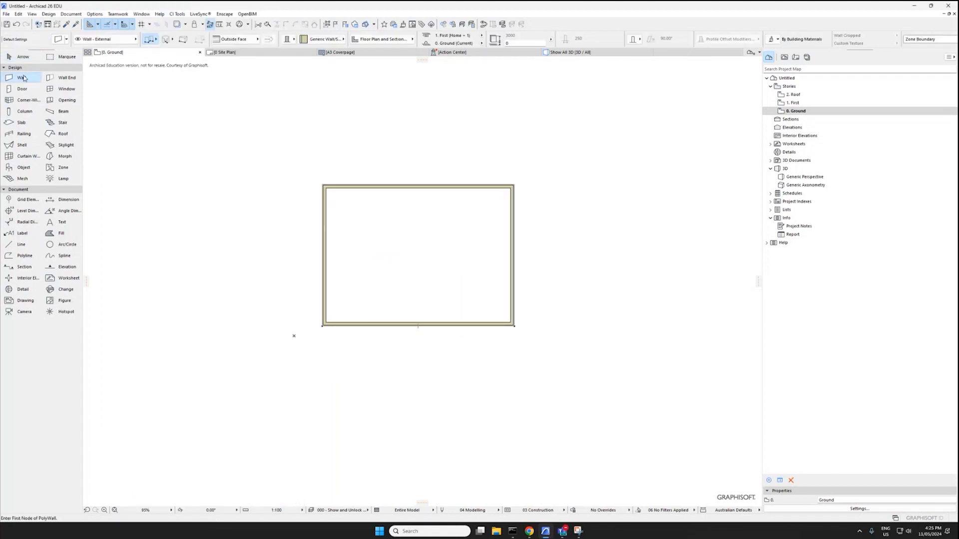
{"action": "left_click", "coordinate": [325, 255]}
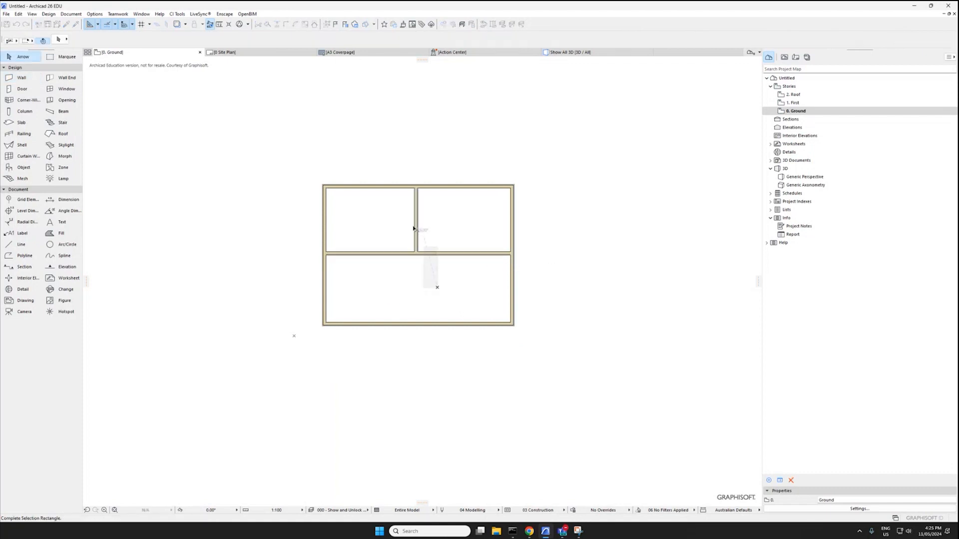
Assign the two interior dividing walls to the Wall - Internal layer
{"action": "left_click", "coordinate": [413, 229]}
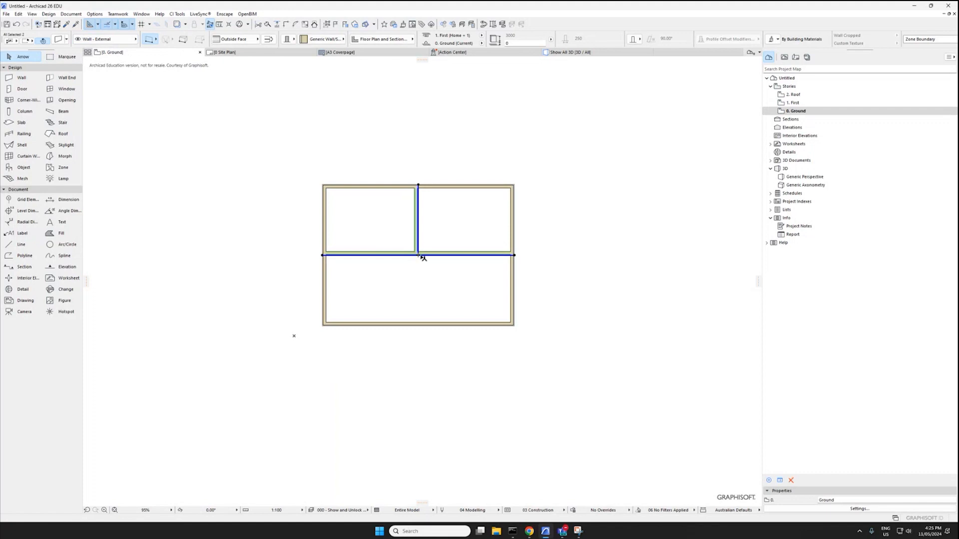
{"action": "left_click", "coordinate": [120, 40]}
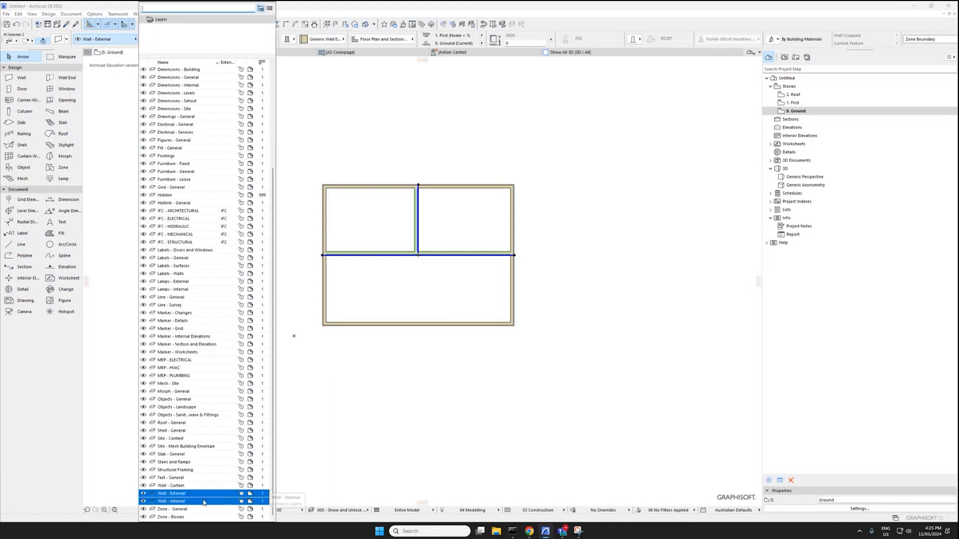
{"action": "left_click", "coordinate": [186, 502]}
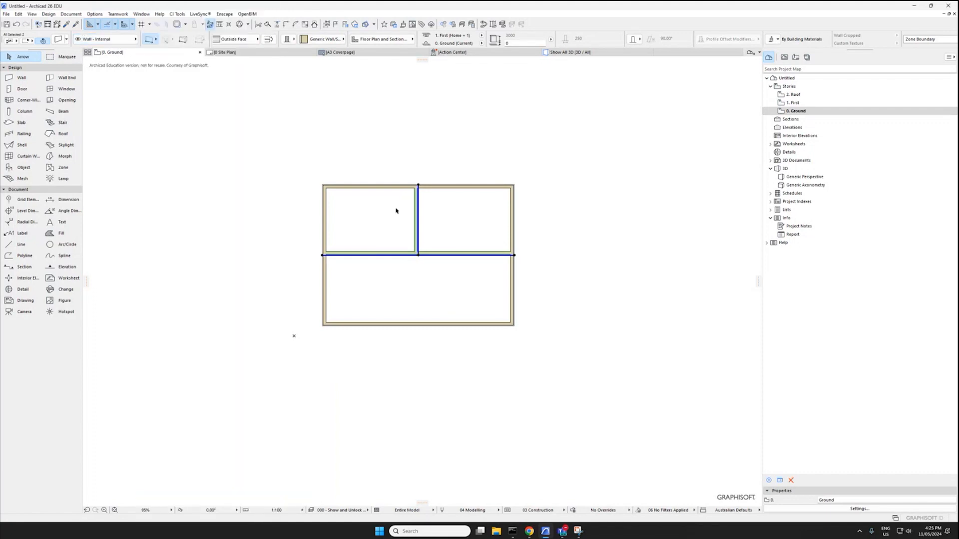
{"action": "key", "text": "Escape"}
Check which layers the horizontal interior wall and the outer walls are on
{"action": "left_click", "coordinate": [431, 257]}
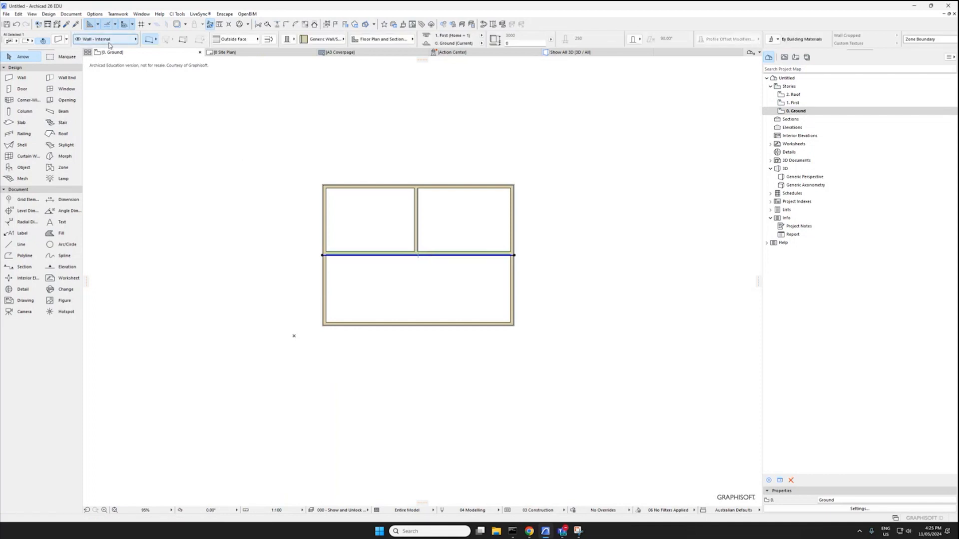
{"action": "left_click", "coordinate": [347, 187]}
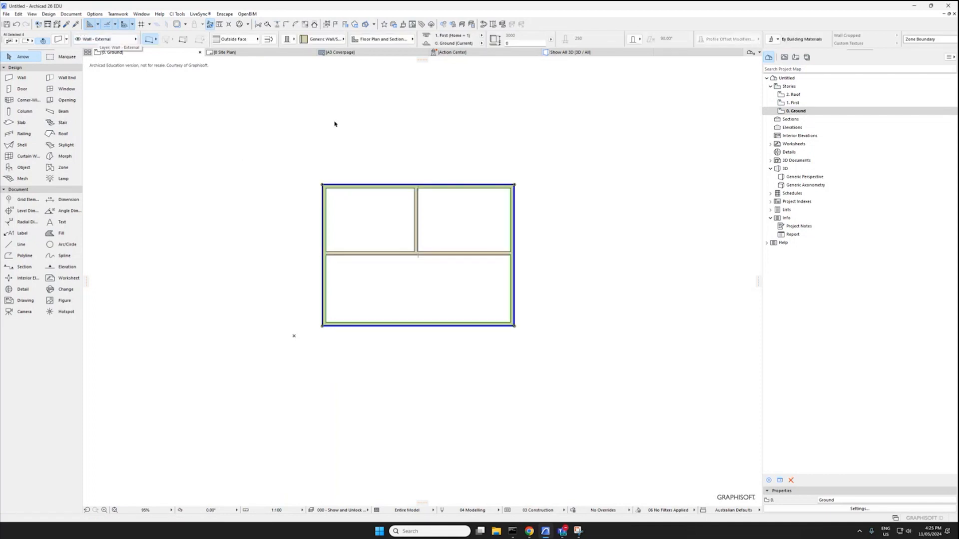
{"action": "key", "text": "Escape"}
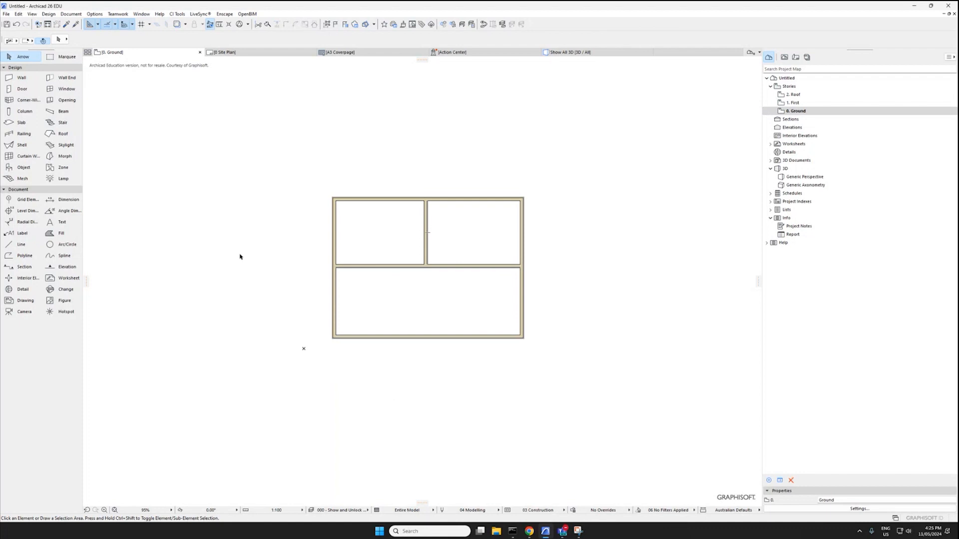
Save the Ground story as a view with the 000 - Show and Unlock all layer combination at 1:100 scale
{"action": "scroll", "coordinate": [493, 298], "scroll_direction": "up", "scroll_amount": 2}
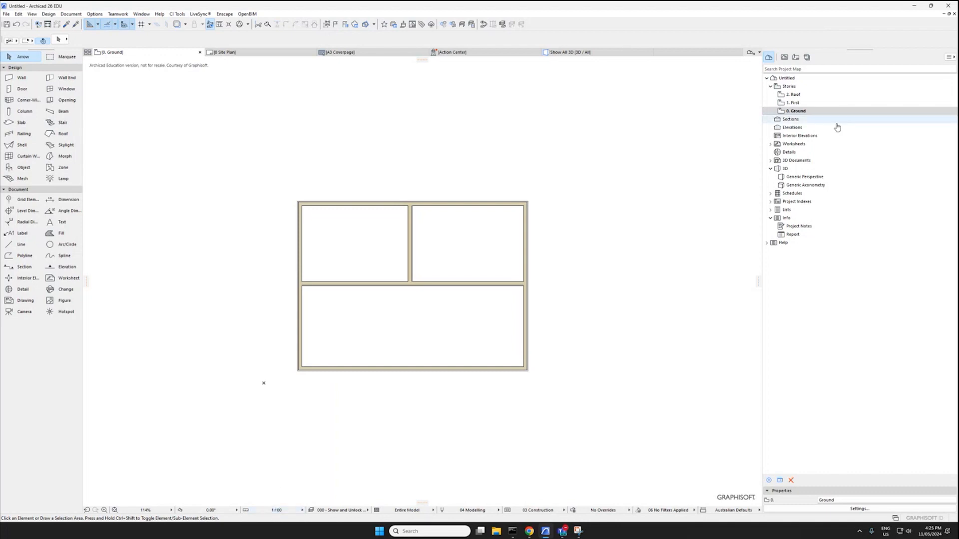
{"action": "left_click", "coordinate": [816, 113]}
{"action": "right_click", "coordinate": [816, 113]}
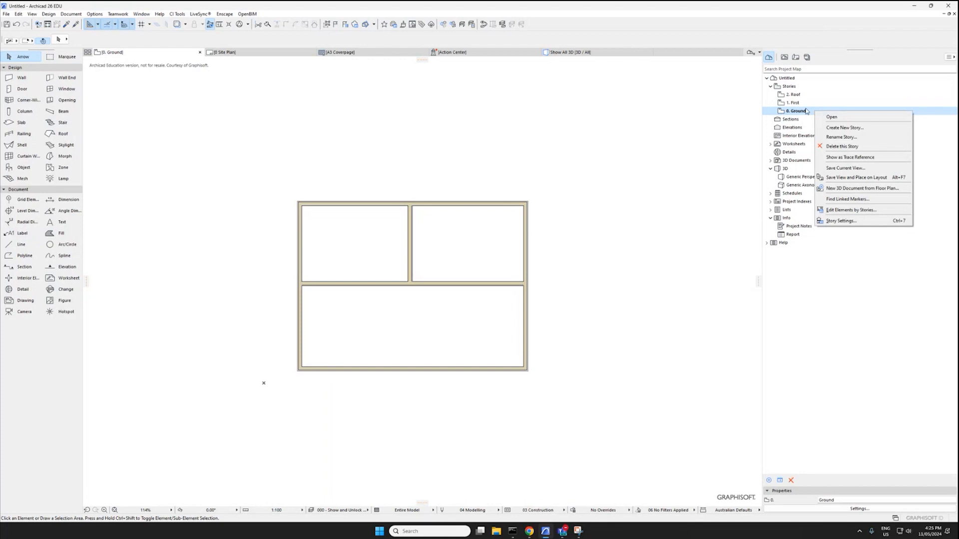
{"action": "left_click", "coordinate": [845, 169]}
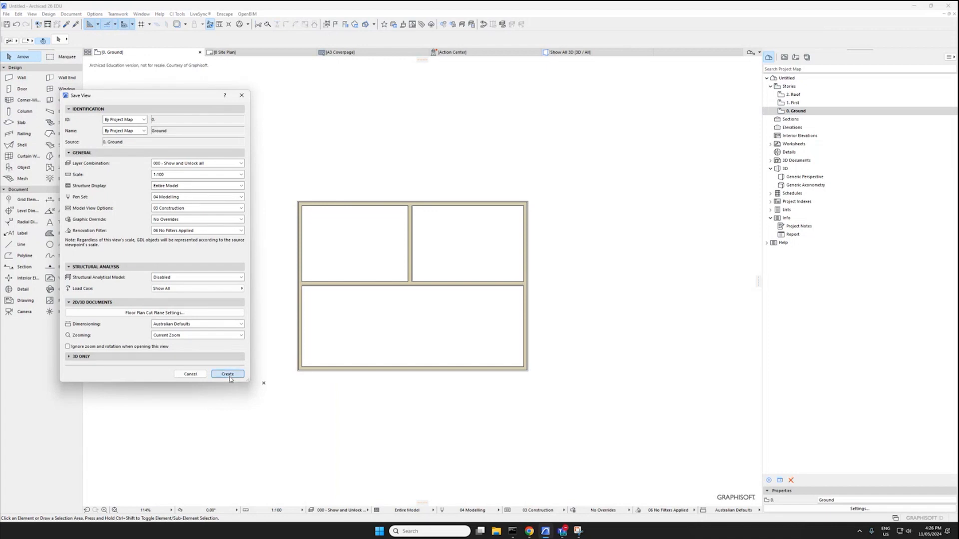
{"action": "left_click", "coordinate": [229, 374]}
Look at the saved Ground view in the View Map and compare it with the Project Map and Layout Book
{"action": "left_click", "coordinate": [795, 59]}
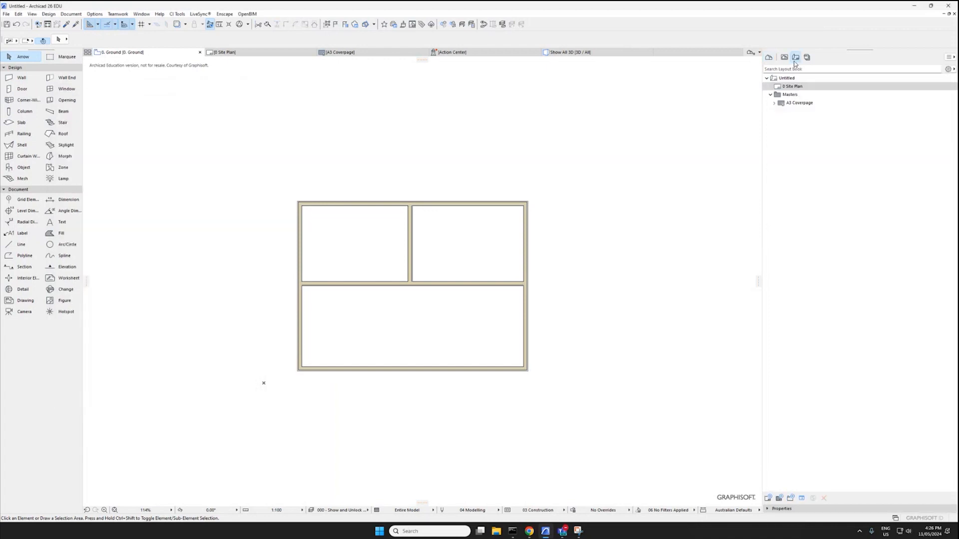
{"action": "left_click", "coordinate": [785, 58]}
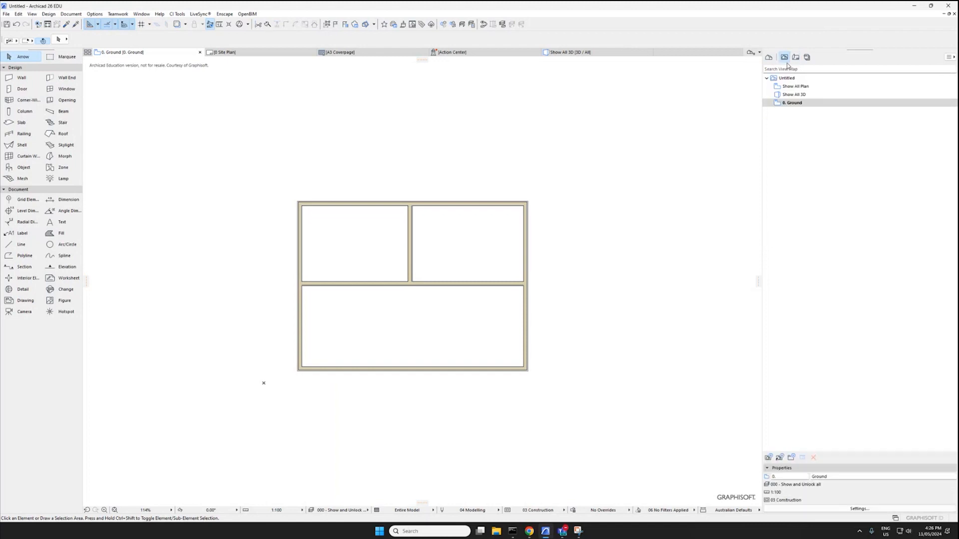
{"action": "left_click", "coordinate": [794, 103]}
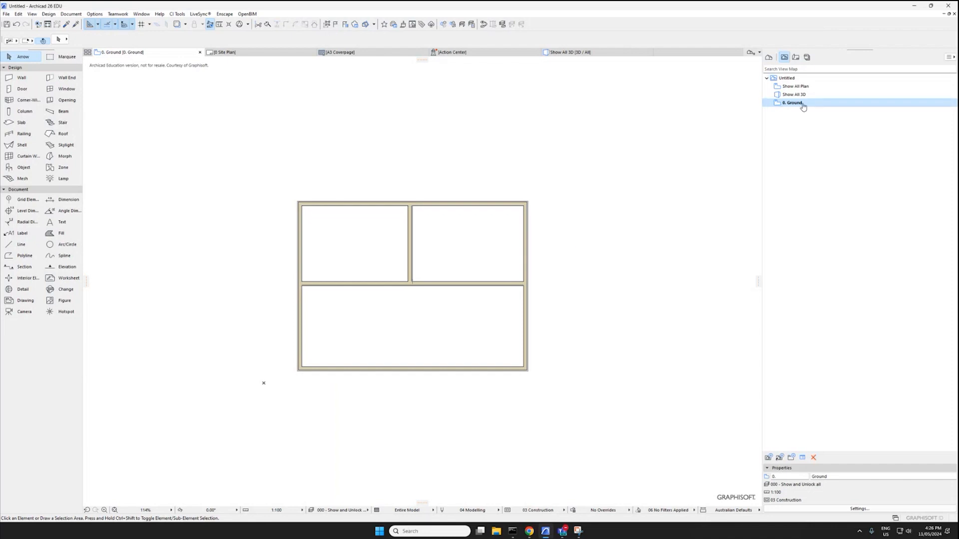
{"action": "left_click", "coordinate": [769, 58]}
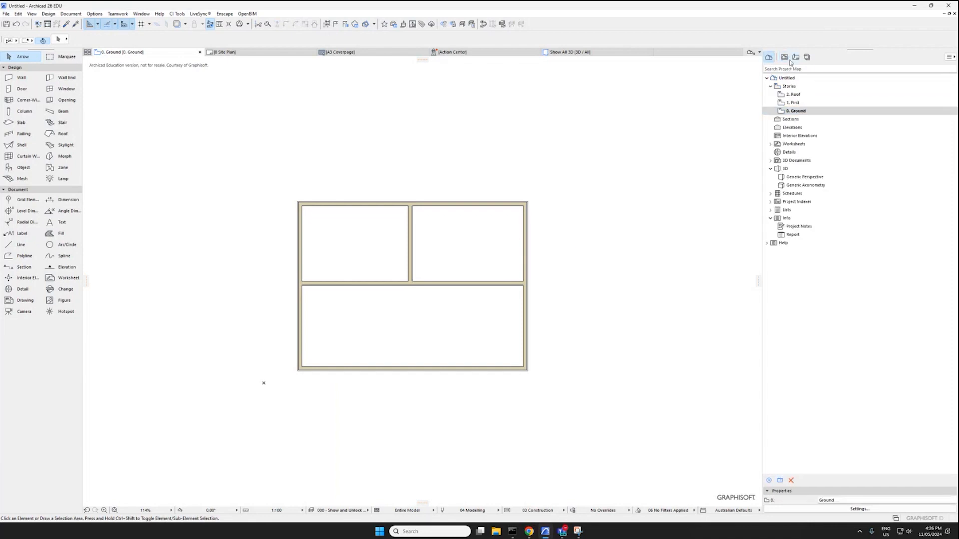
{"action": "left_click", "coordinate": [785, 58]}
{"action": "left_click", "coordinate": [770, 58]}
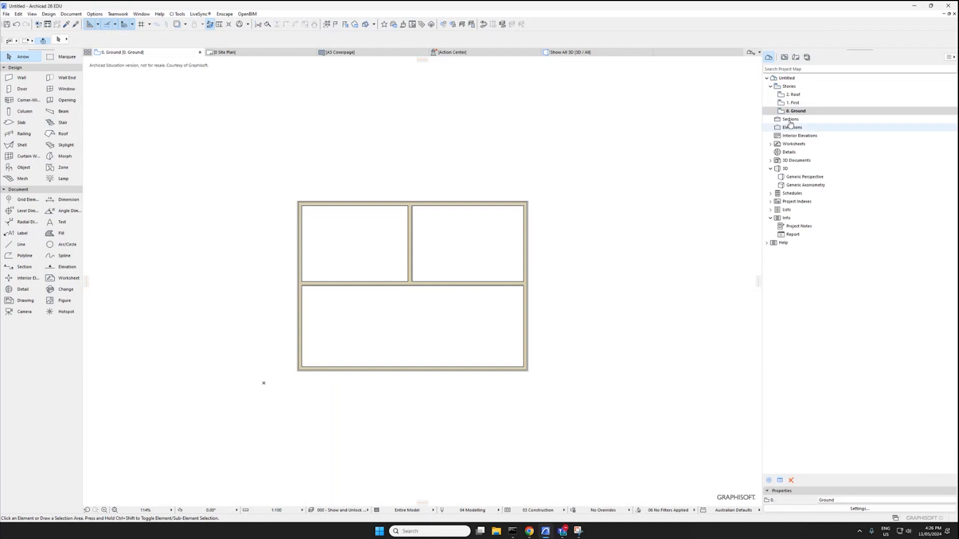
Save another view of the Ground story from the Project Map, accepting the offered view settings
{"action": "right_click", "coordinate": [788, 112]}
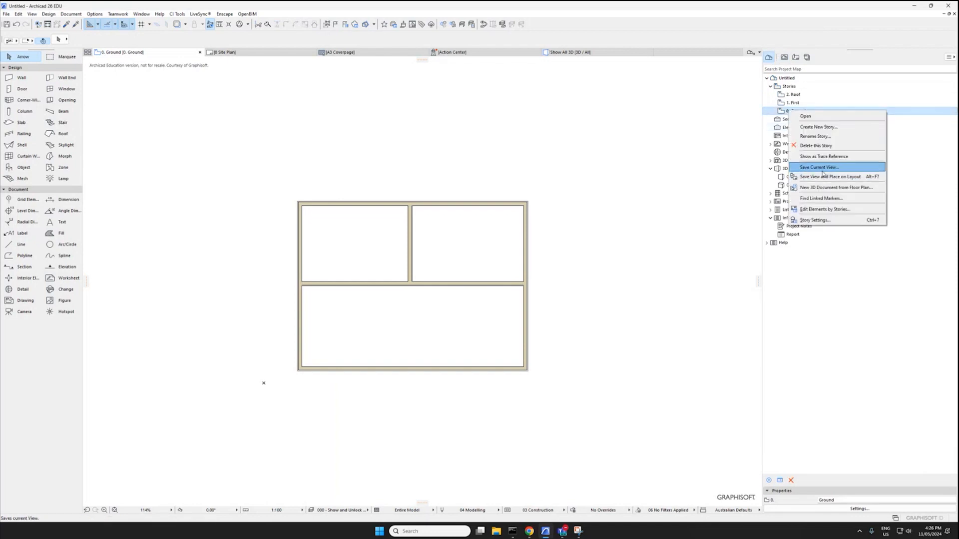
{"action": "left_click", "coordinate": [823, 170]}
{"action": "key", "text": "Return"}
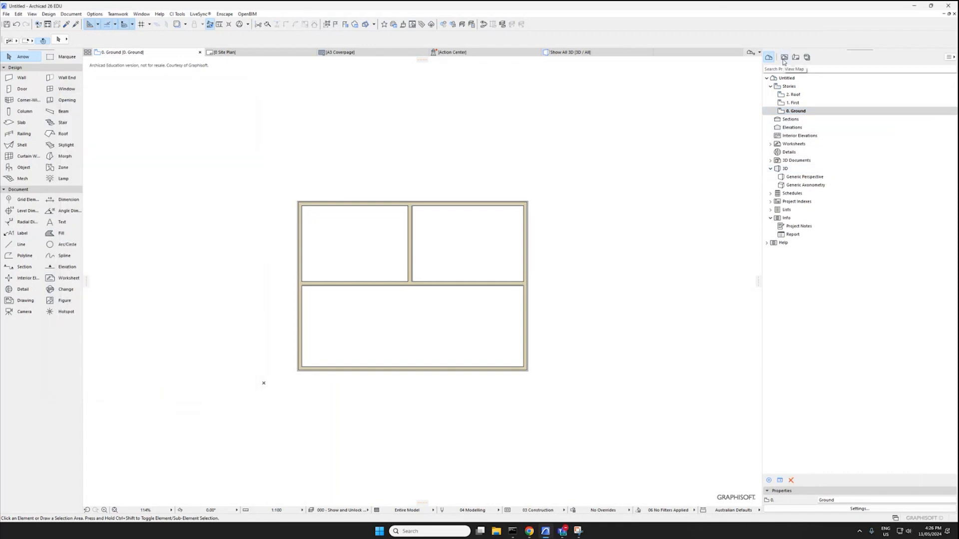
Rename the second saved Ground view in the View Map as Ground - Without internal walls
{"action": "left_click", "coordinate": [783, 58]}
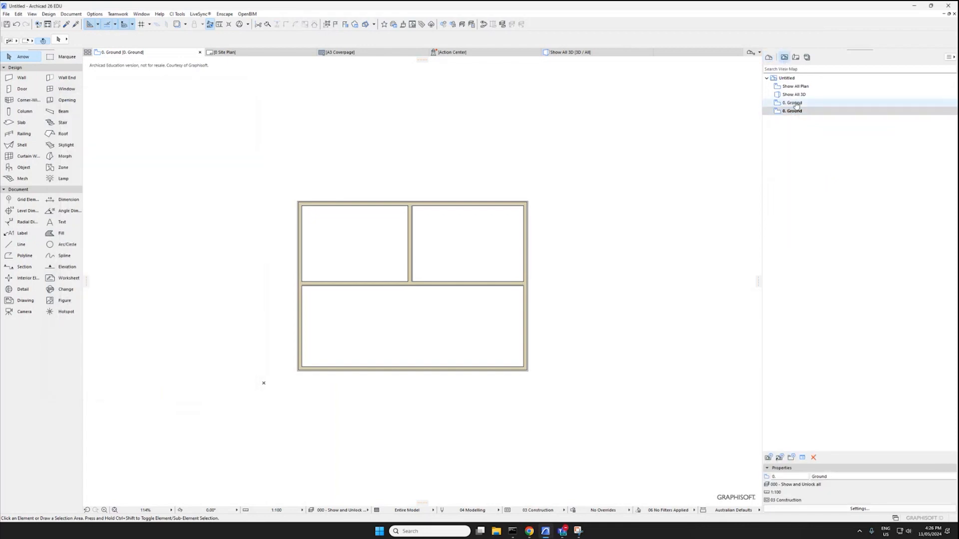
{"action": "left_click", "coordinate": [844, 477]}
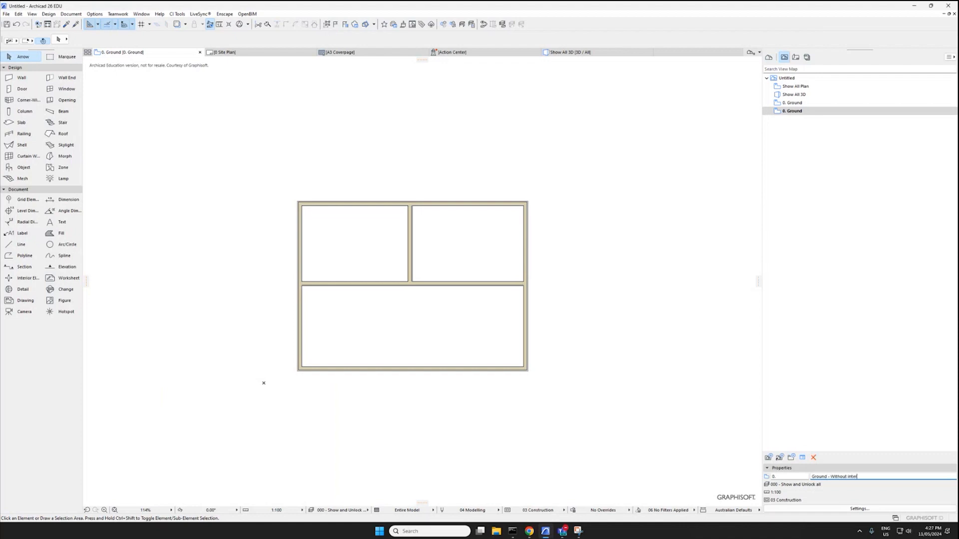
{"action": "type", "text": "- Without internal walls"}
{"action": "key", "text": "Return"}
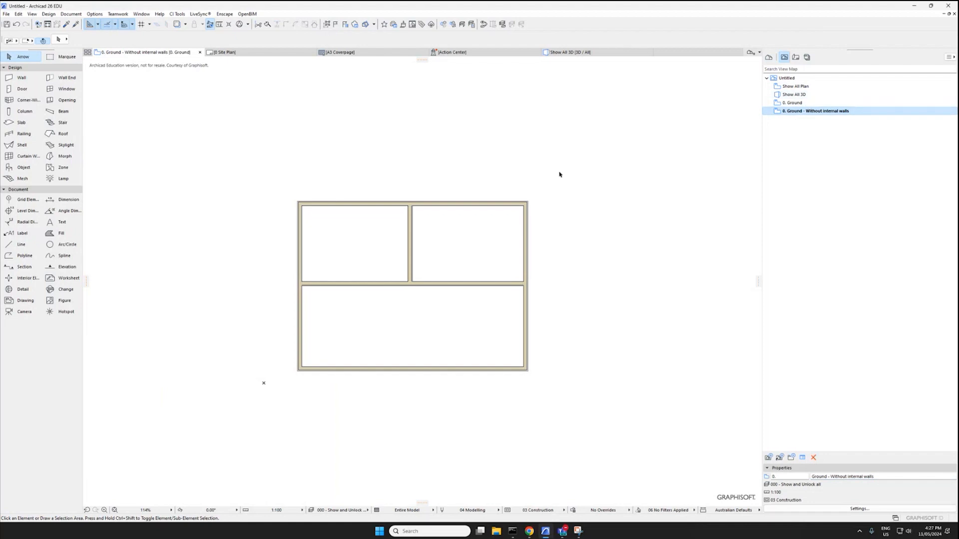
Hide the layer of the two interior walls on the Ground floor plan
{"action": "left_click_drag", "start_coordinate": [428, 303], "coordinate": [391, 240]}
{"action": "right_click", "coordinate": [409, 278]}
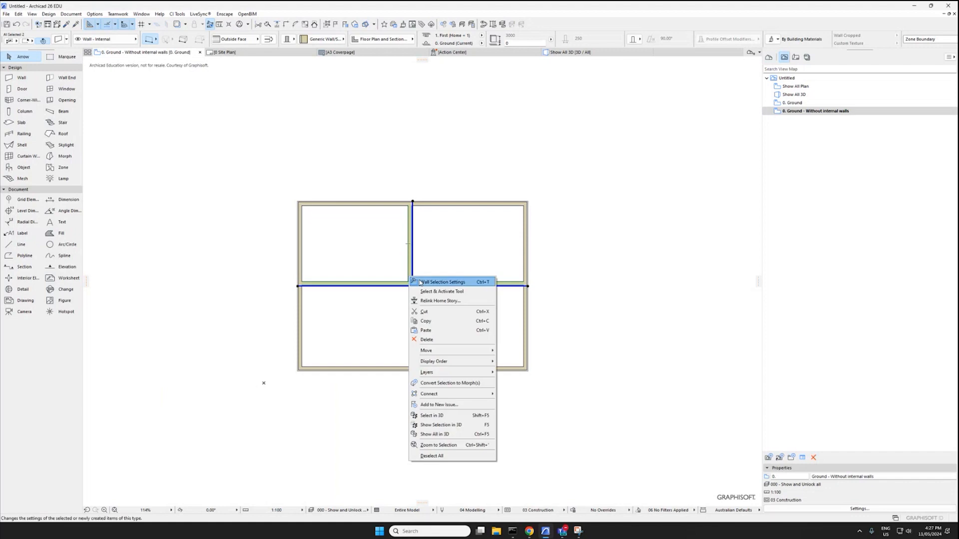
{"action": "mouse_move", "coordinate": [450, 372]}
{"action": "left_click", "coordinate": [515, 382]}
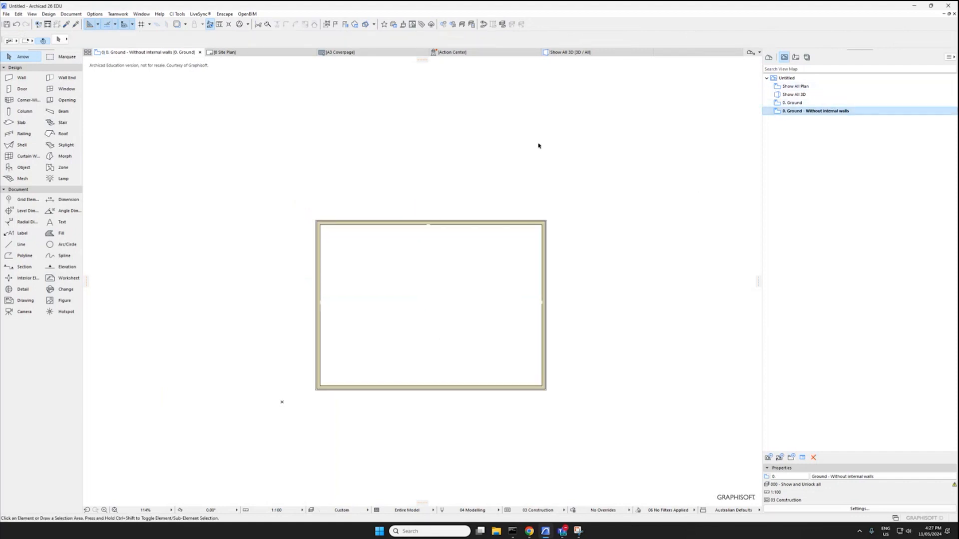
Redefine the 0. Ground - Without internal walls view with the current window settings
{"action": "left_click", "coordinate": [785, 112]}
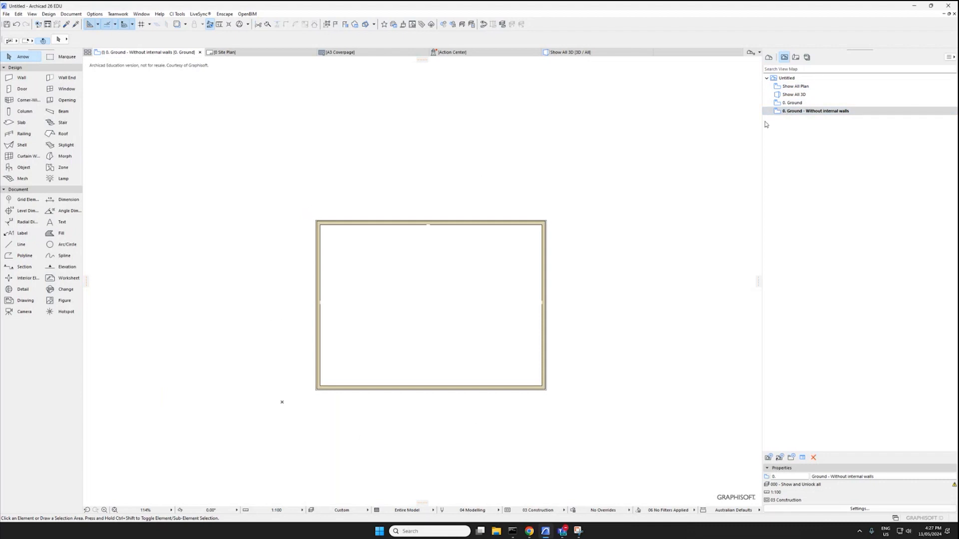
{"action": "right_click", "coordinate": [789, 114]}
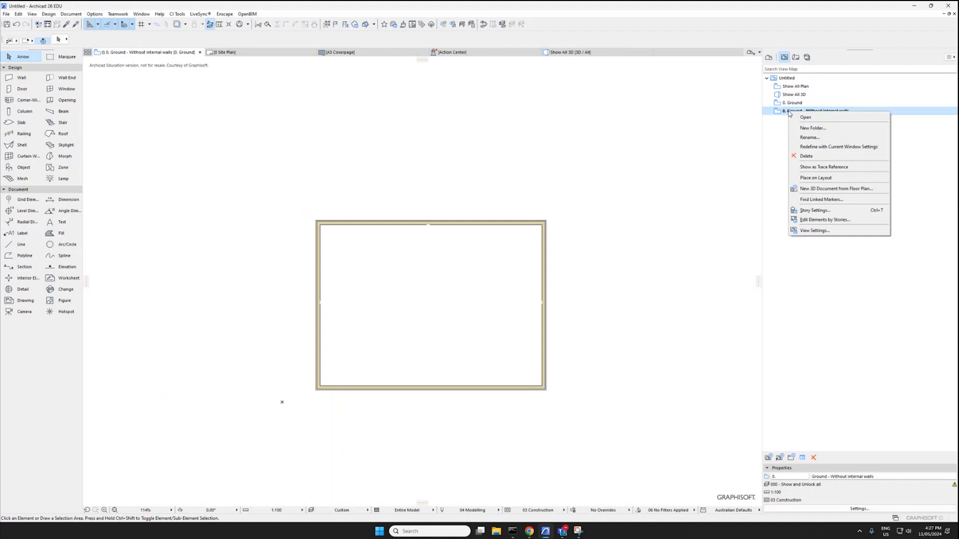
{"action": "left_click", "coordinate": [829, 150]}
Compare the two saved Ground views and check the visibility of the Wall - Internal layer in the layer settings
{"action": "double_click", "coordinate": [822, 103]}
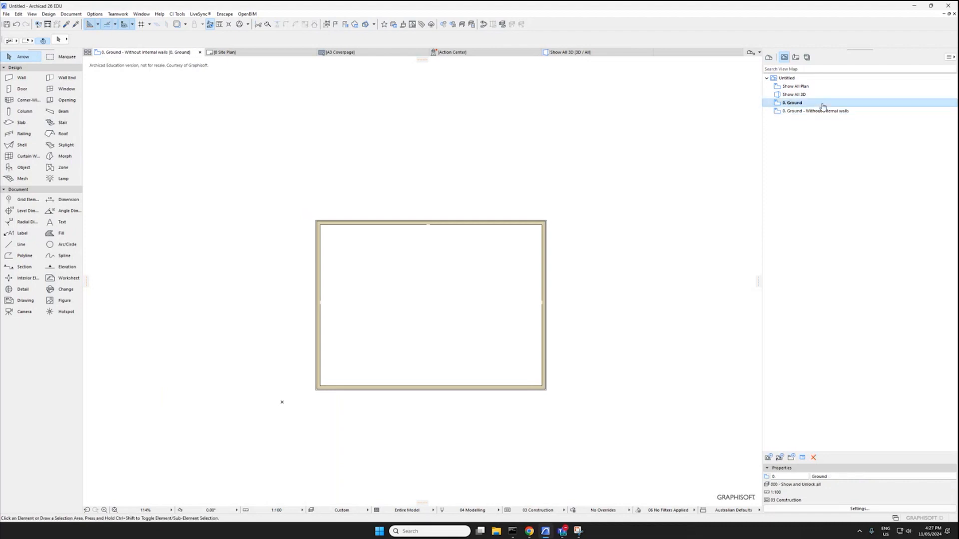
{"action": "double_click", "coordinate": [824, 112]}
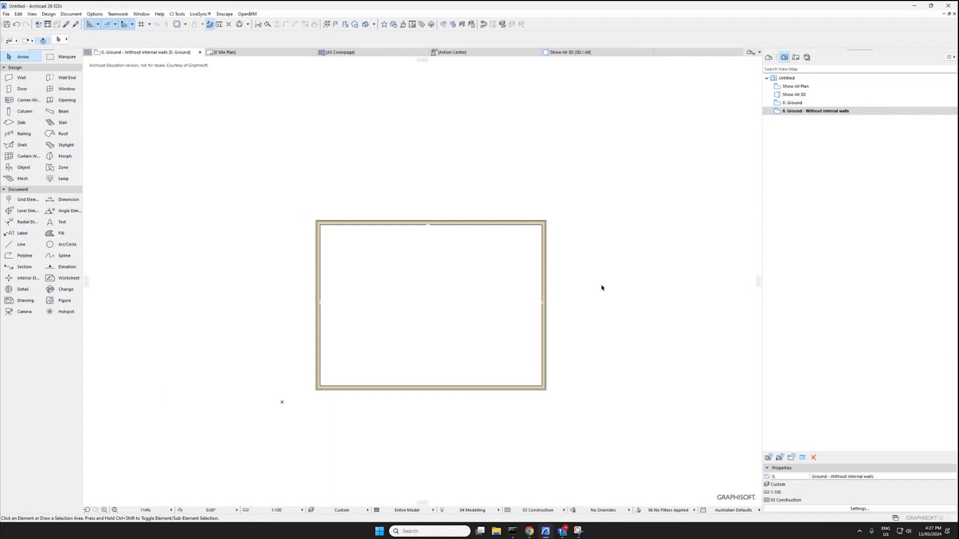
{"action": "key", "text": "ctrl+l"}
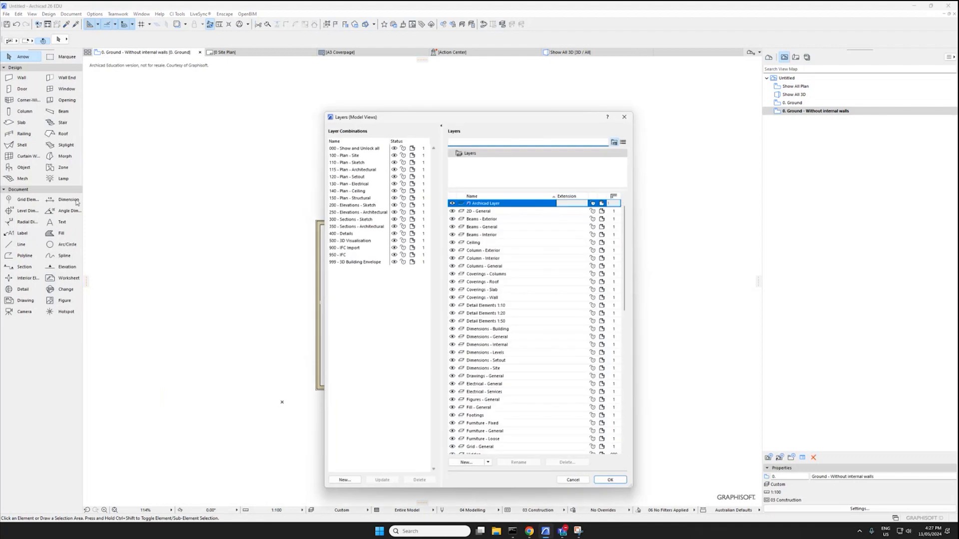
{"action": "left_click_drag", "start_coordinate": [460, 120], "coordinate": [229, 79]}
{"action": "left_click_drag", "start_coordinate": [403, 204], "coordinate": [475, 344]}
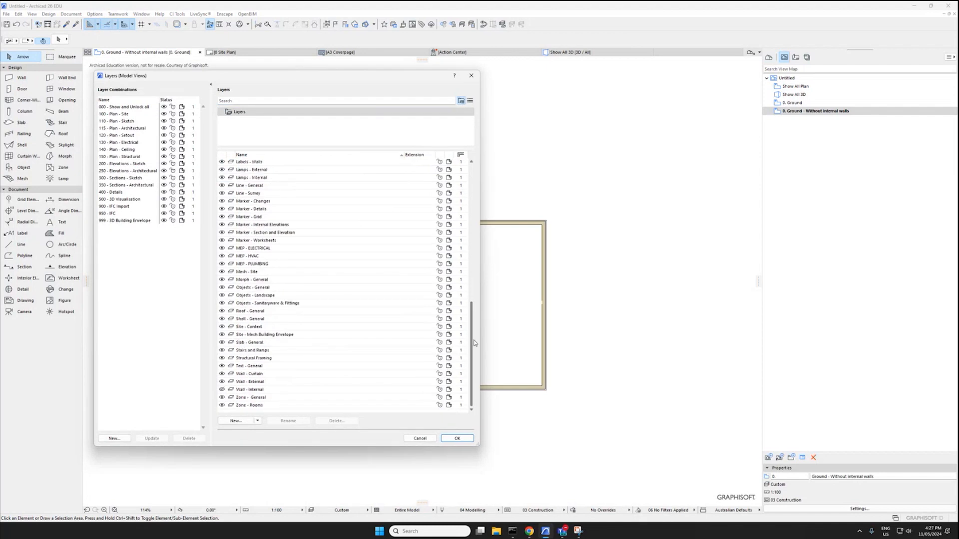
{"action": "left_click", "coordinate": [222, 390]}
{"action": "left_click", "coordinate": [459, 440]}
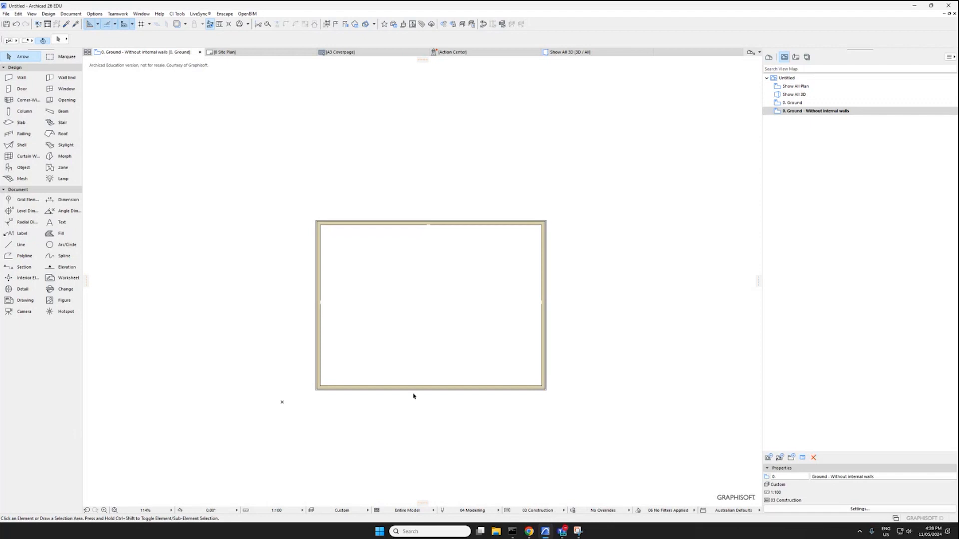
Compare the saved Ground views in the View Map with the stories listed in the Project Map
{"action": "left_click", "coordinate": [794, 103]}
{"action": "left_click", "coordinate": [810, 111]}
{"action": "left_click", "coordinate": [769, 58]}
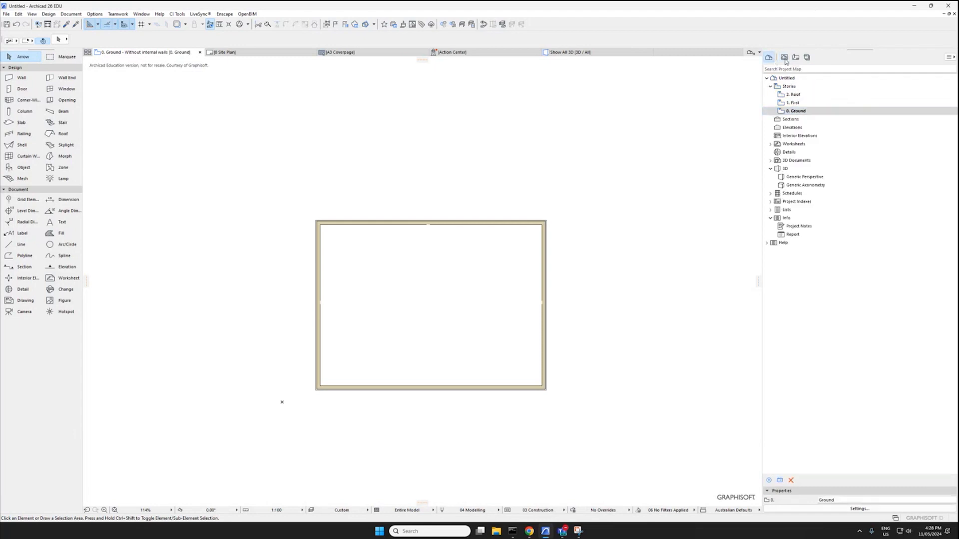
{"action": "left_click", "coordinate": [784, 57]}
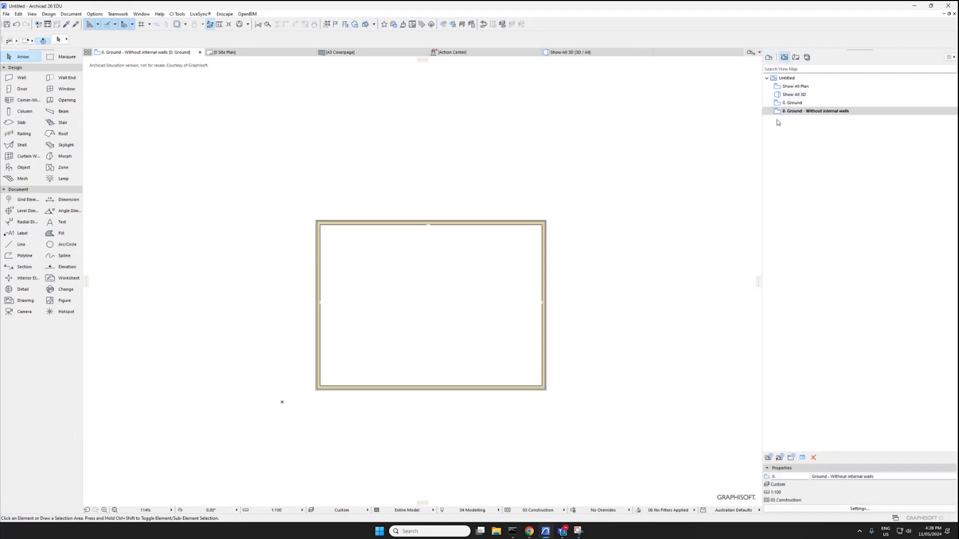
Save the First story from the Project Map as a view, with ignoring zoom and rotation on opening turned off
{"action": "left_click", "coordinate": [769, 57]}
{"action": "left_click", "coordinate": [795, 103]}
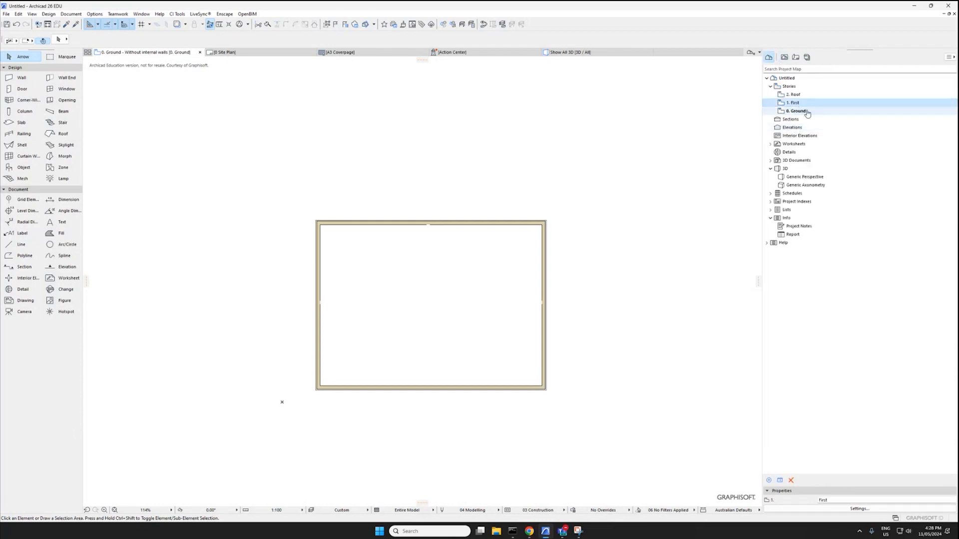
{"action": "double_click", "coordinate": [794, 102]}
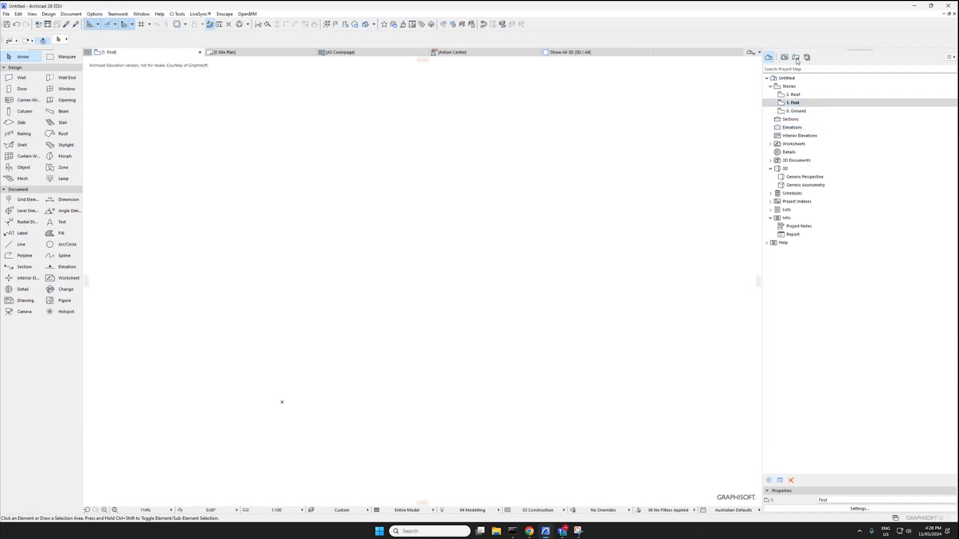
{"action": "right_click", "coordinate": [799, 104]}
{"action": "left_click", "coordinate": [844, 159]}
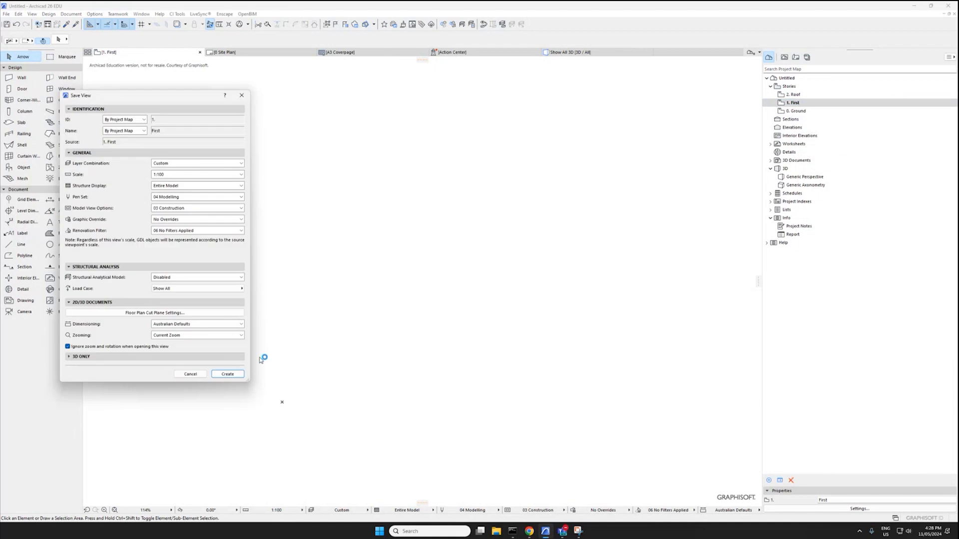
{"action": "left_click", "coordinate": [70, 346]}
{"action": "left_click", "coordinate": [227, 374]}
Open the Roof story from the Project Map and save it as a view with the Custom layer combination at 1:100
{"action": "double_click", "coordinate": [797, 95]}
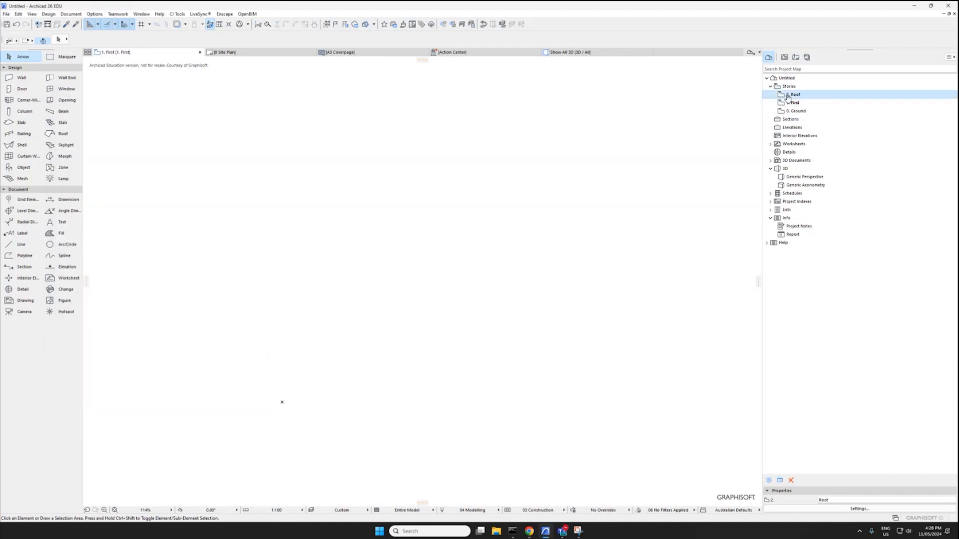
{"action": "right_click", "coordinate": [798, 96]}
{"action": "left_click", "coordinate": [844, 170]}
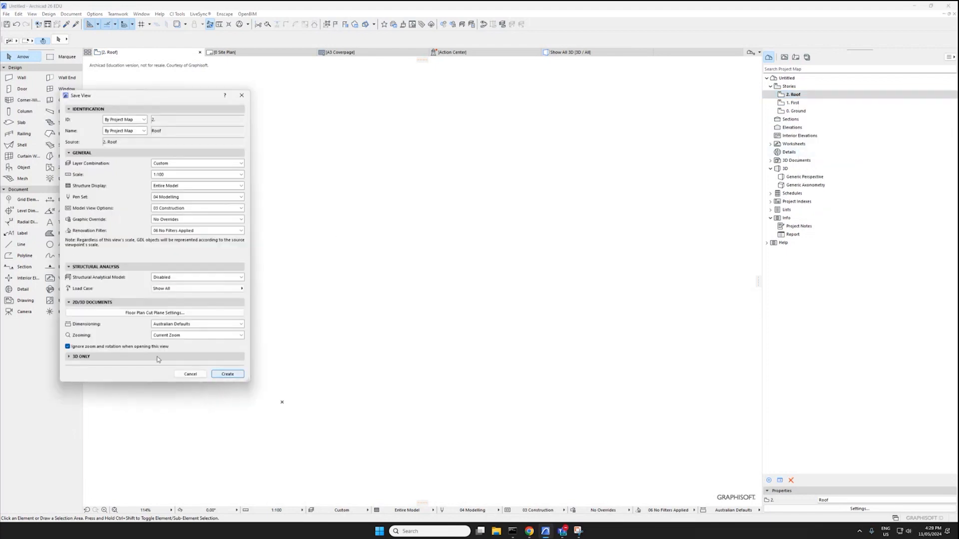
{"action": "left_click", "coordinate": [227, 374]}
Open the saved views 0. Ground, 0. Ground - Without internal walls and 1. First in turn from the View Map
{"action": "double_click", "coordinate": [793, 103]}
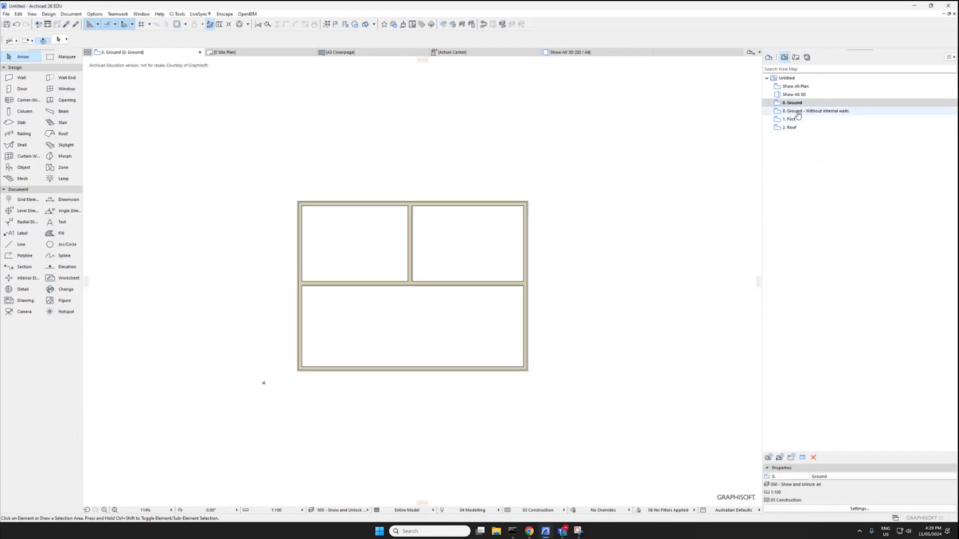
{"action": "double_click", "coordinate": [798, 111]}
{"action": "double_click", "coordinate": [794, 120]}
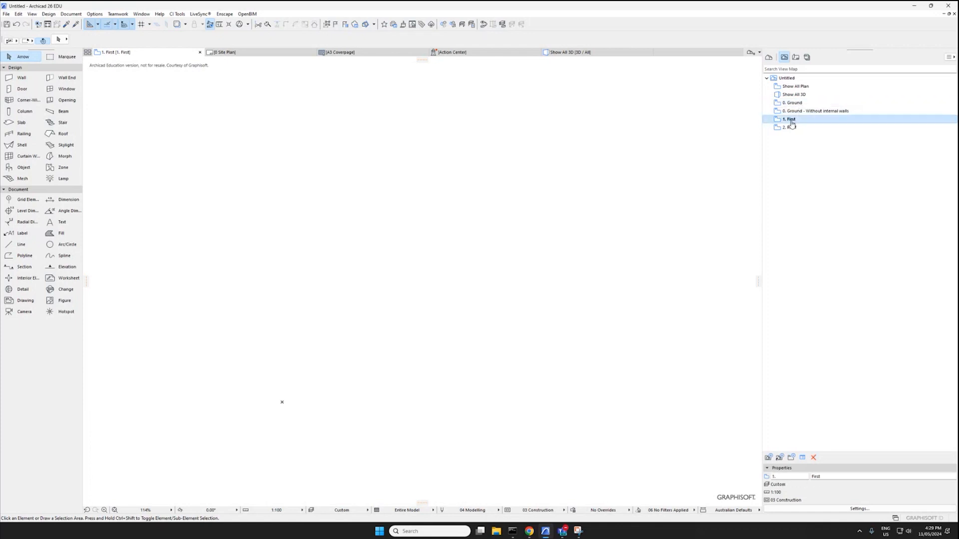
Show the 0. Ground view as a trace reference beneath the First story and activate the Wall tool
{"action": "right_click", "coordinate": [793, 103]}
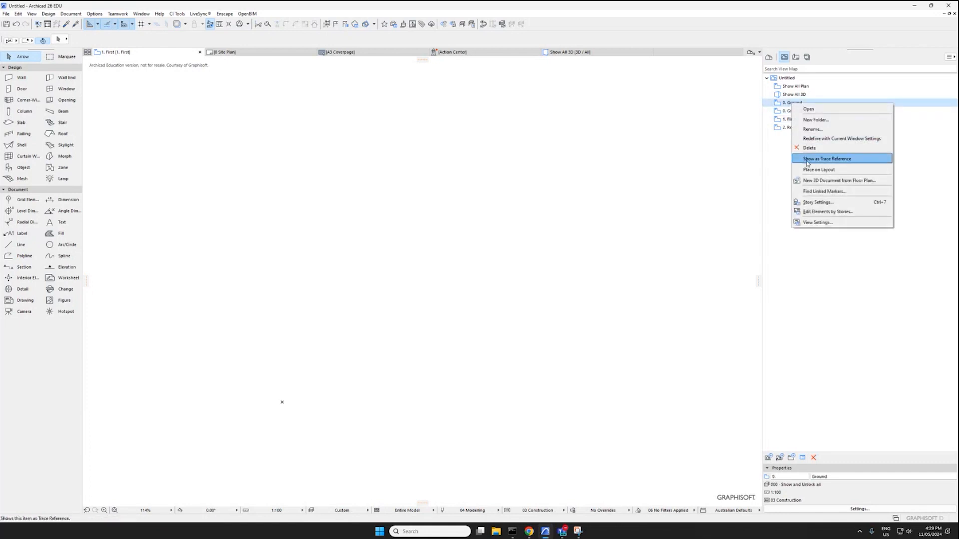
{"action": "left_click", "coordinate": [826, 160]}
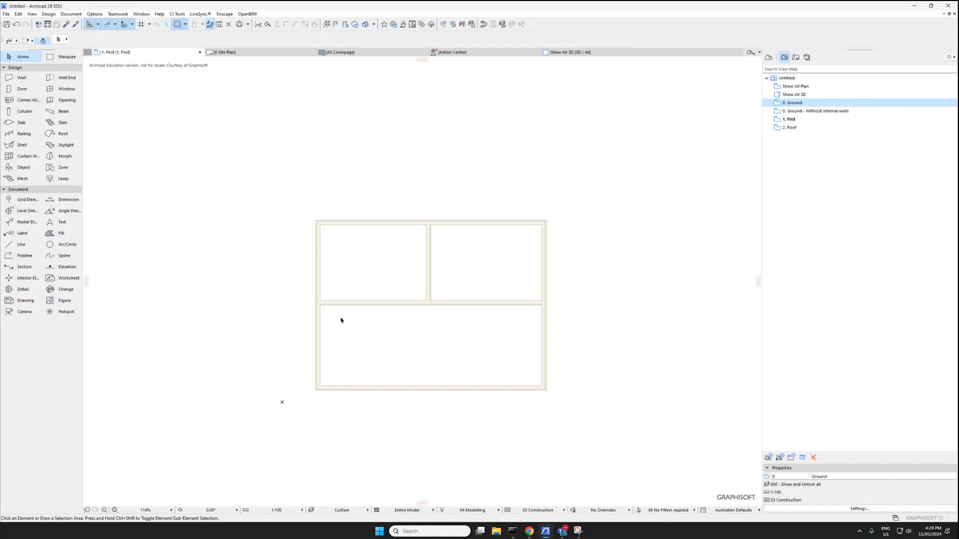
{"action": "left_click", "coordinate": [15, 79]}
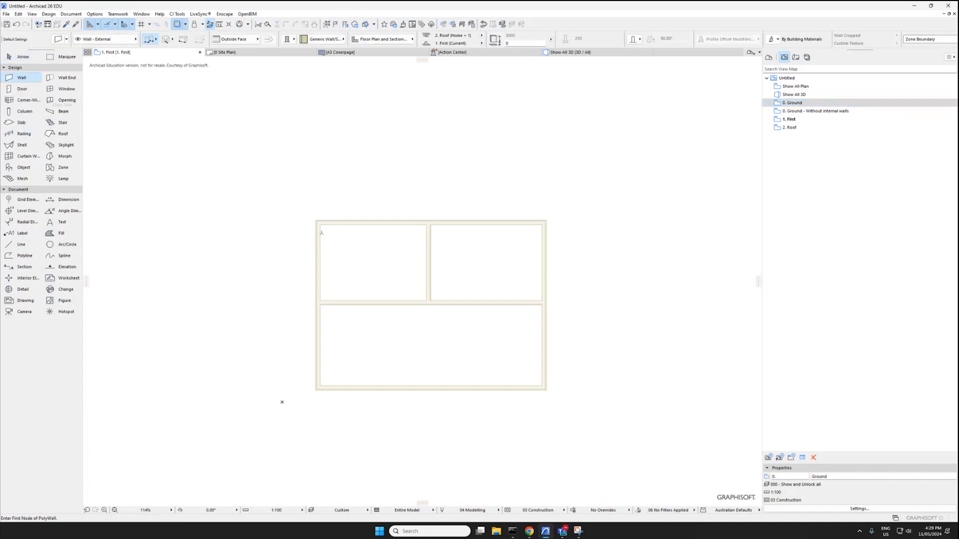
{"action": "scroll", "coordinate": [318, 226], "scroll_direction": "up", "scroll_amount": 3}
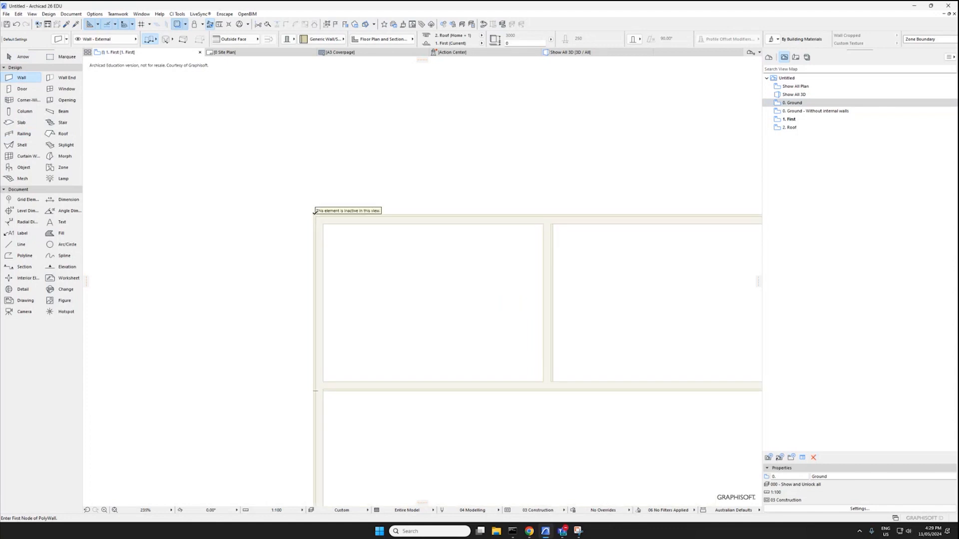
{"action": "left_click", "coordinate": [314, 214]}
{"action": "scroll", "coordinate": [350, 247], "scroll_direction": "down", "scroll_amount": 3}
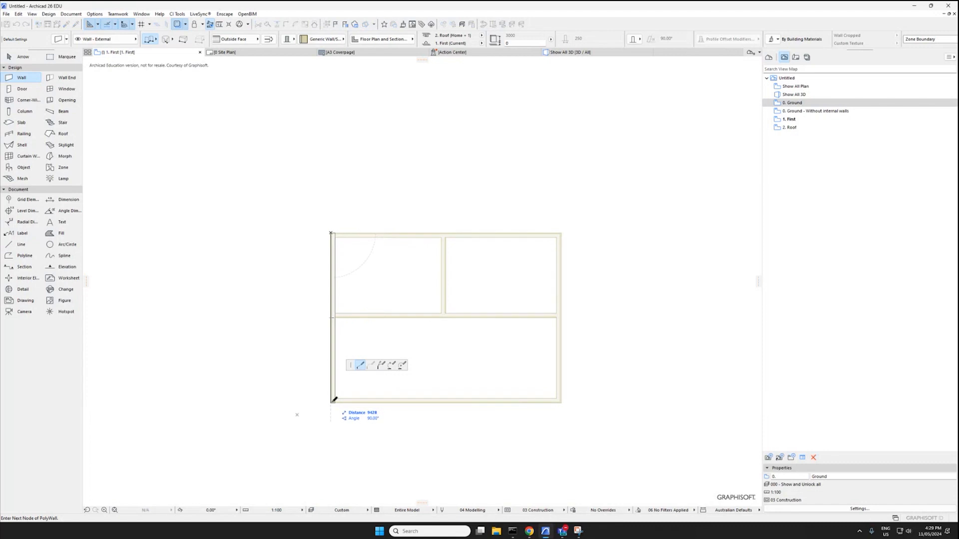
{"action": "key", "text": "Escape"}
Draw four connected external walls on the First story, about 12.8 m by 9.4 m, tracing the outer corners of the Ground plan
{"action": "left_click", "coordinate": [563, 231]}
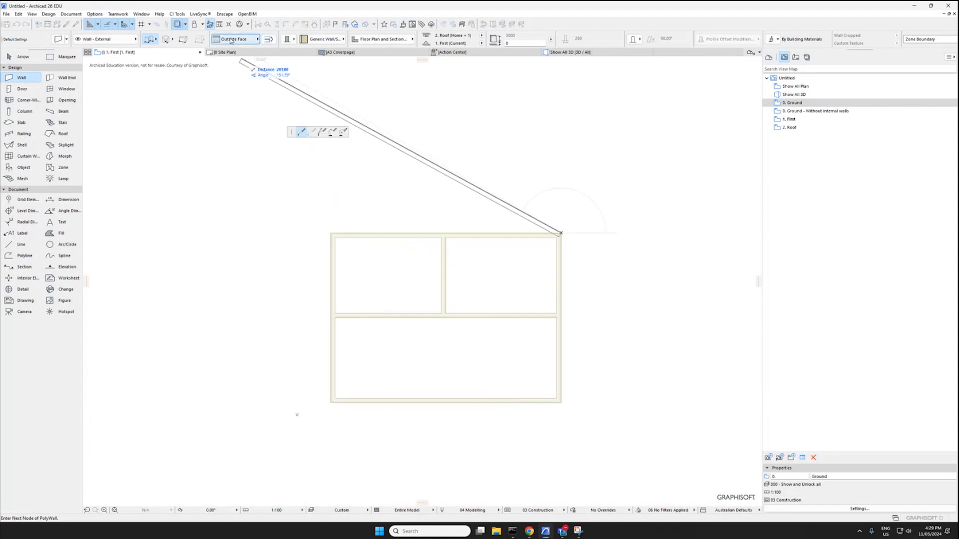
{"action": "left_click", "coordinate": [331, 233]}
{"action": "left_click", "coordinate": [332, 400]}
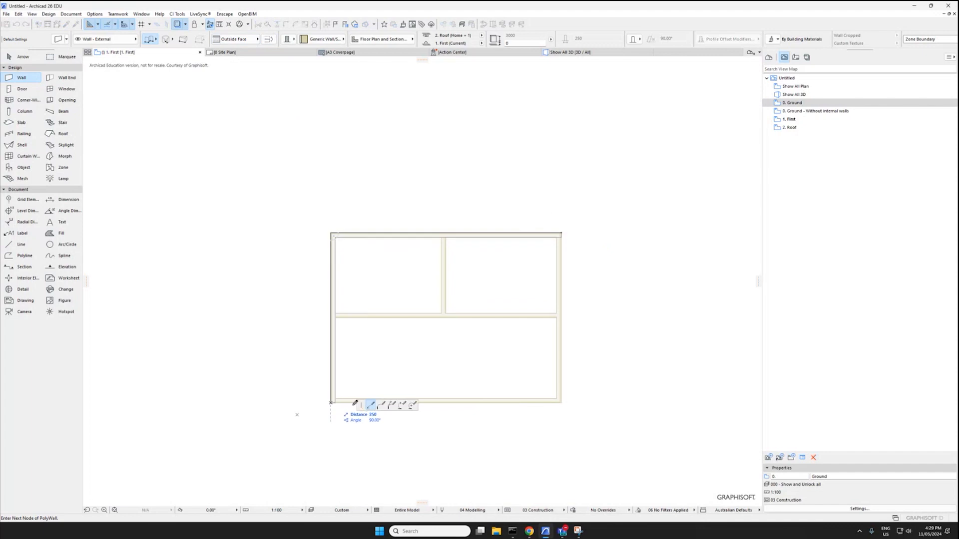
{"action": "scroll", "coordinate": [562, 403], "scroll_direction": "up", "scroll_amount": 3}
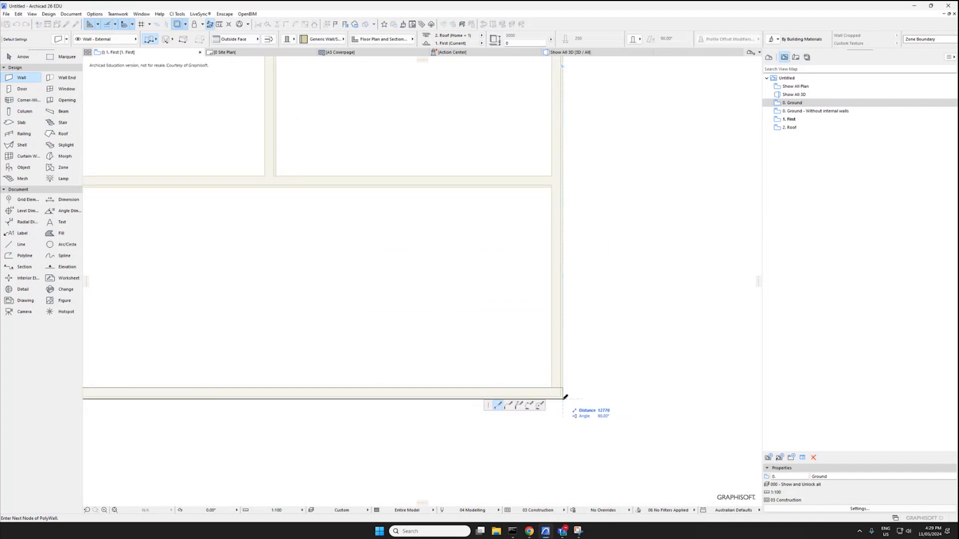
{"action": "scroll", "coordinate": [505, 394], "scroll_direction": "down", "scroll_amount": 2}
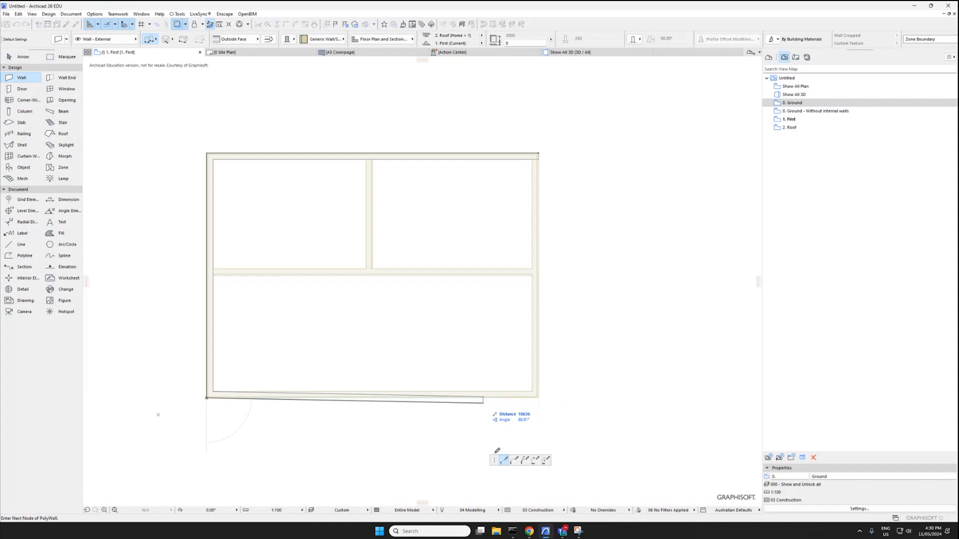
{"action": "left_click", "coordinate": [539, 398]}
{"action": "left_click", "coordinate": [539, 154]}
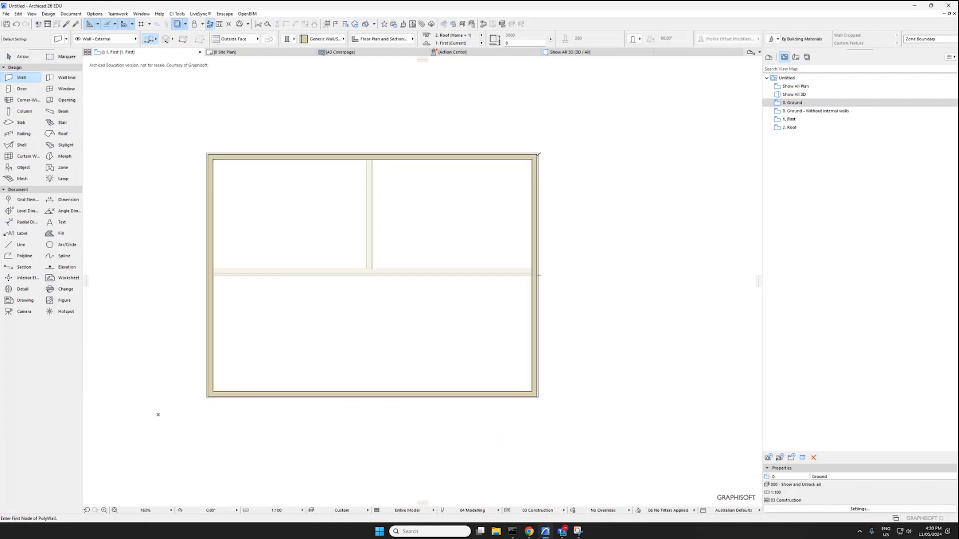
{"action": "key", "text": "Escape"}
{"action": "middle_click", "coordinate": [440, 209]}
{"action": "middle_click", "coordinate": [441, 210]}
{"action": "middle_click_drag", "start_coordinate": [441, 210], "coordinate": [454, 252]}
{"action": "scroll", "coordinate": [452, 256], "scroll_direction": "up", "scroll_amount": 3}
{"action": "key", "text": "Escape"}
{"action": "scroll", "coordinate": [619, 175], "scroll_direction": "down", "scroll_amount": 3}
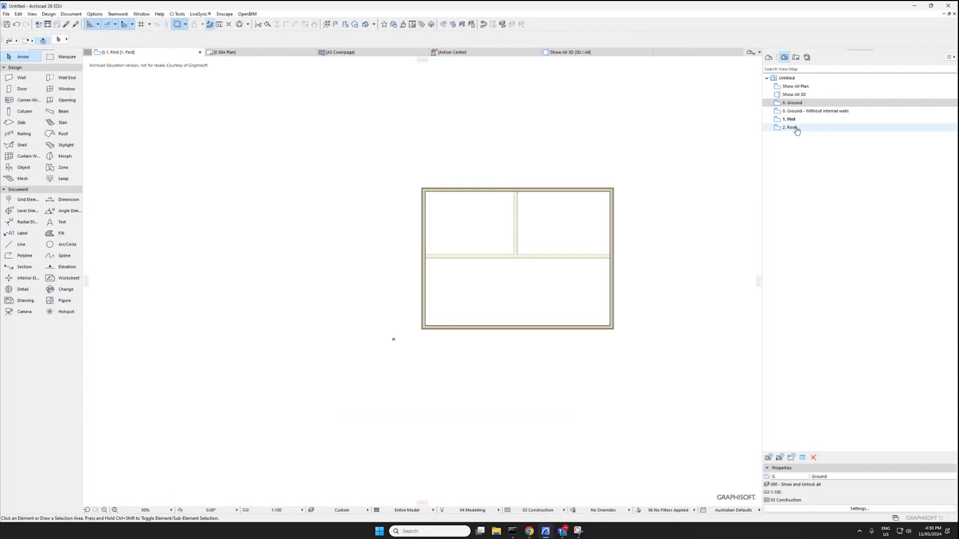
Open the 2. Roof view and show the 1. First view as its trace reference
{"action": "left_click", "coordinate": [796, 129]}
{"action": "double_click", "coordinate": [796, 128]}
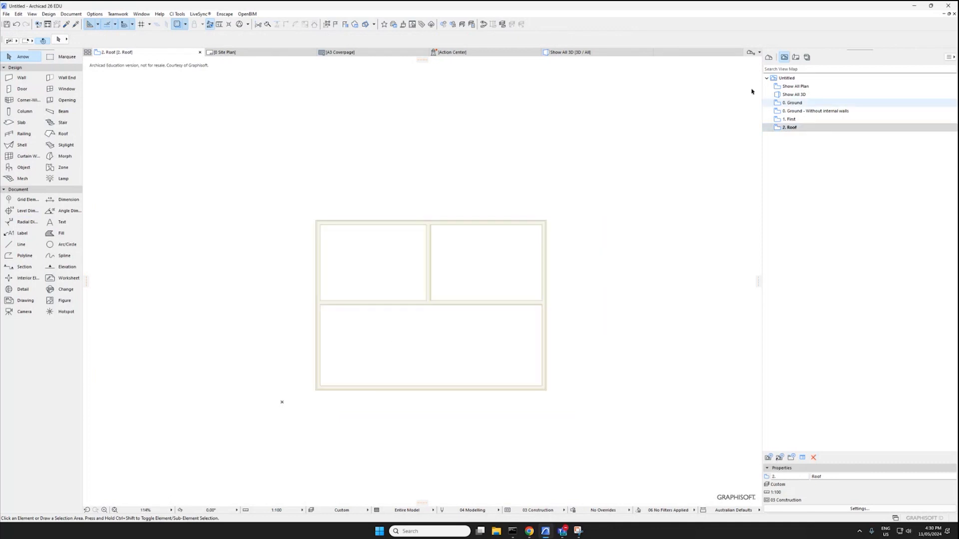
{"action": "right_click", "coordinate": [796, 120]}
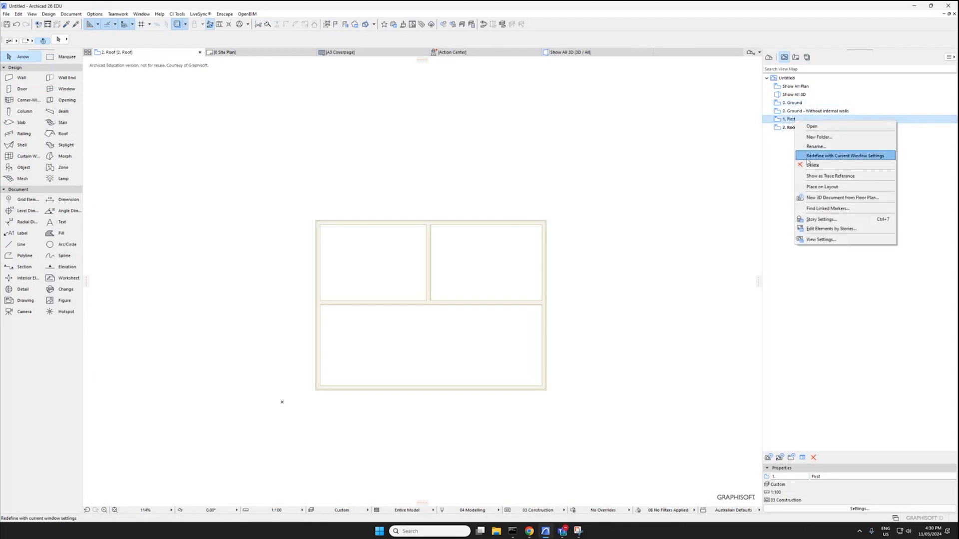
{"action": "left_click", "coordinate": [828, 156]}
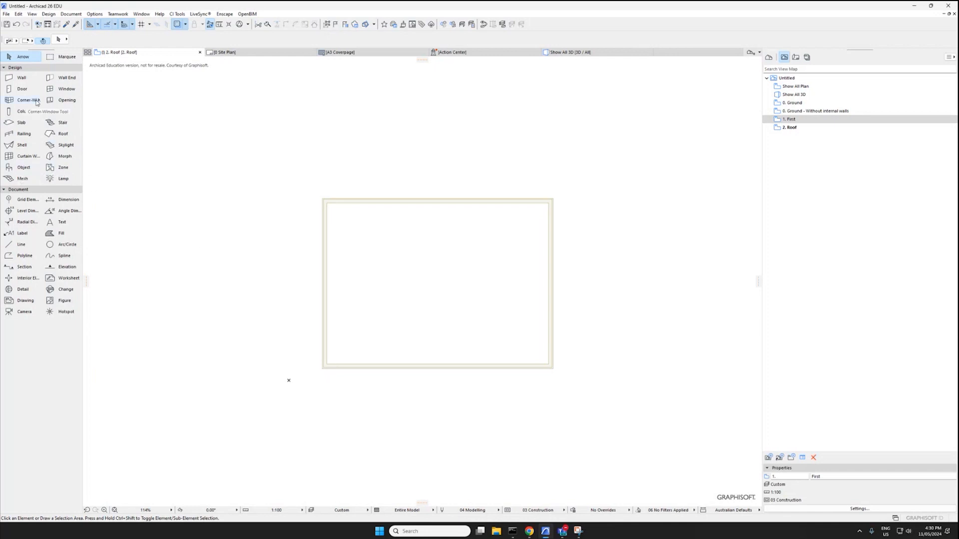
Draw a multi-plane hip roof on the Roof story, tracing the opposite outer wall corners of the First view
{"action": "left_click", "coordinate": [63, 134]}
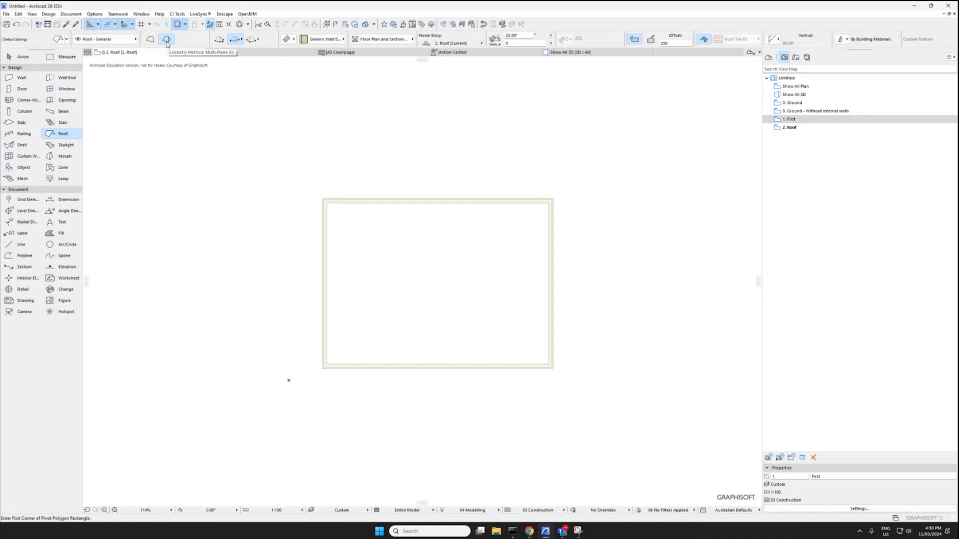
{"action": "scroll", "coordinate": [325, 200], "scroll_direction": "up", "scroll_amount": 6}
{"action": "left_click", "coordinate": [324, 200]}
{"action": "scroll", "coordinate": [330, 231], "scroll_direction": "down", "scroll_amount": 5}
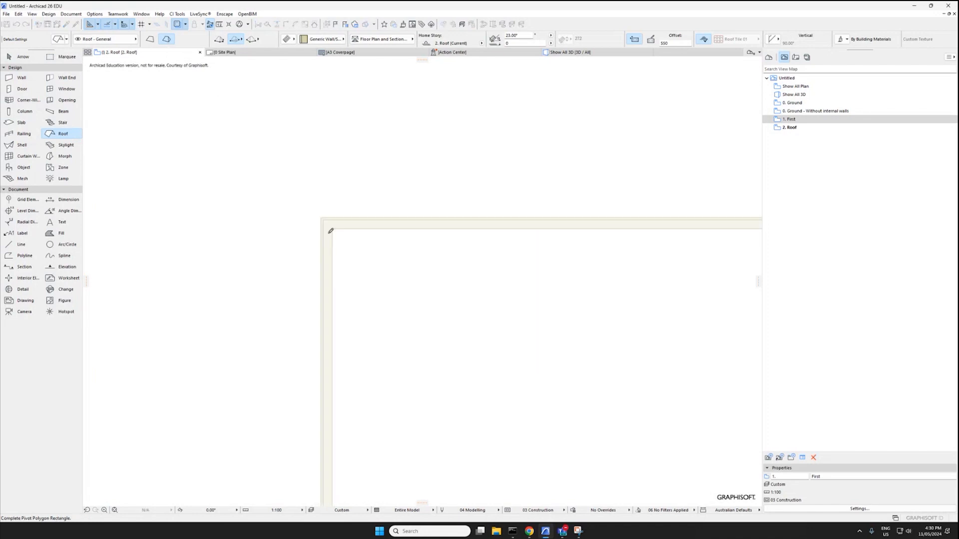
{"action": "middle_click_drag", "start_coordinate": [329, 233], "coordinate": [321, 215]}
{"action": "scroll", "coordinate": [529, 429], "scroll_direction": "up", "scroll_amount": 4}
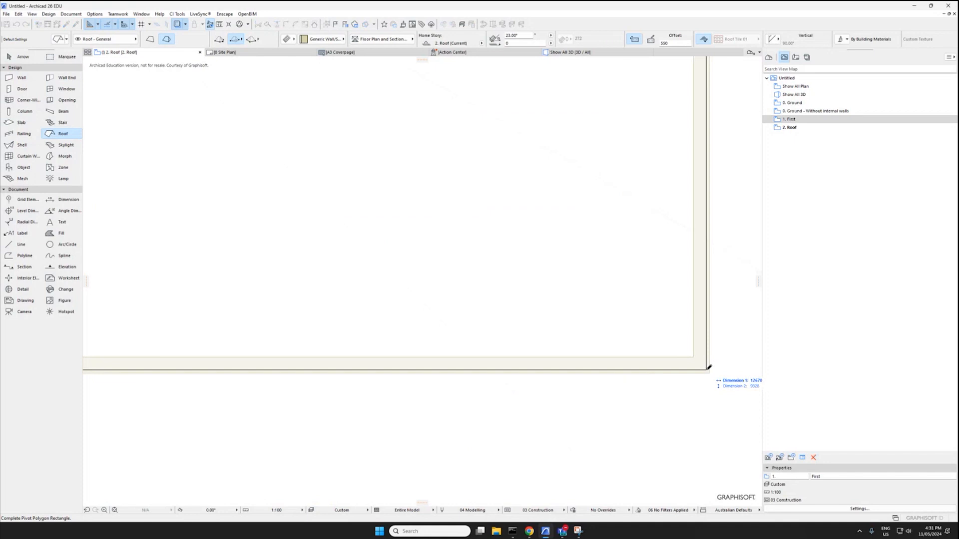
{"action": "left_click", "coordinate": [710, 368]}
{"action": "scroll", "coordinate": [474, 265], "scroll_direction": "down", "scroll_amount": 5}
{"action": "key", "text": "Escape"}
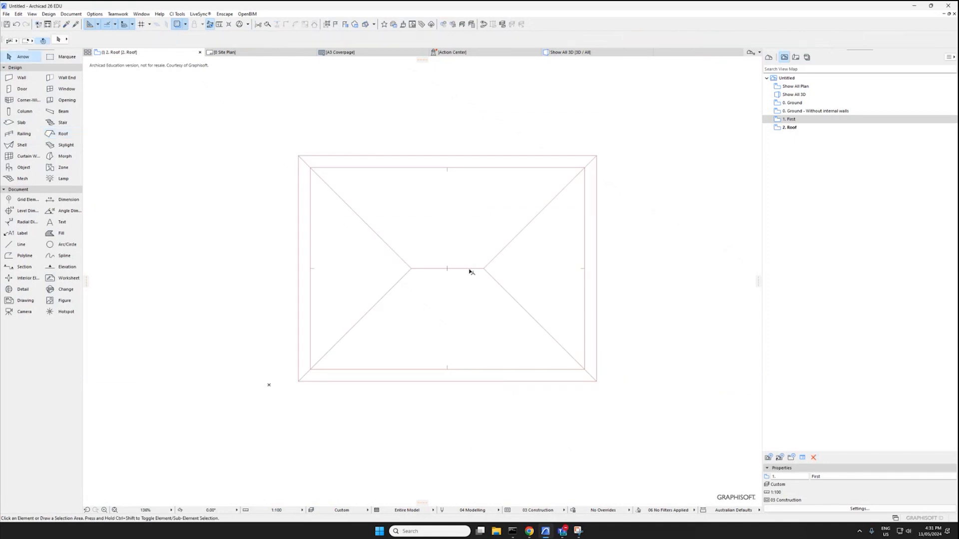
Stretch the roof ridge's right end horizontally out to the right wall line, turning that hip into a gable
{"action": "left_click", "coordinate": [471, 268]}
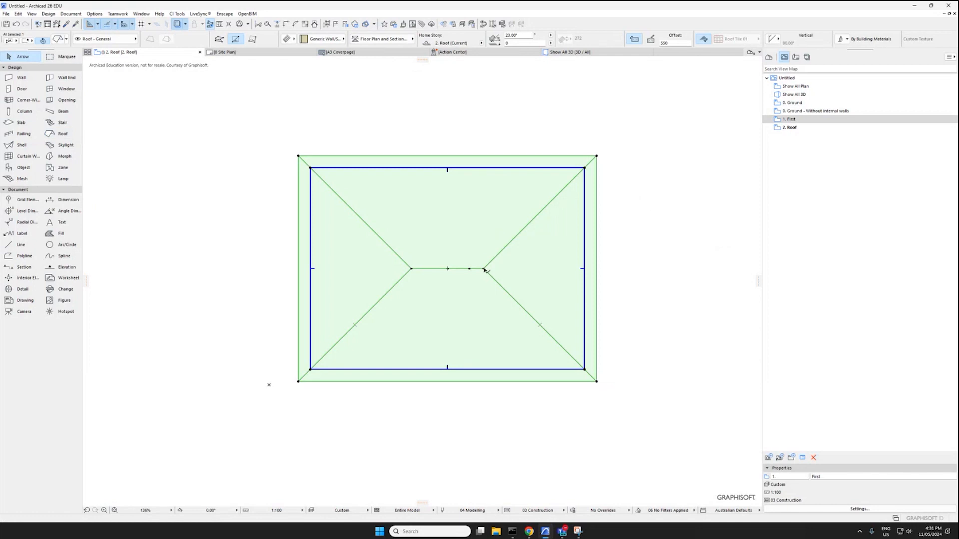
{"action": "left_click", "coordinate": [484, 269]}
{"action": "key", "text": "Escape"}
{"action": "left_click", "coordinate": [484, 269]}
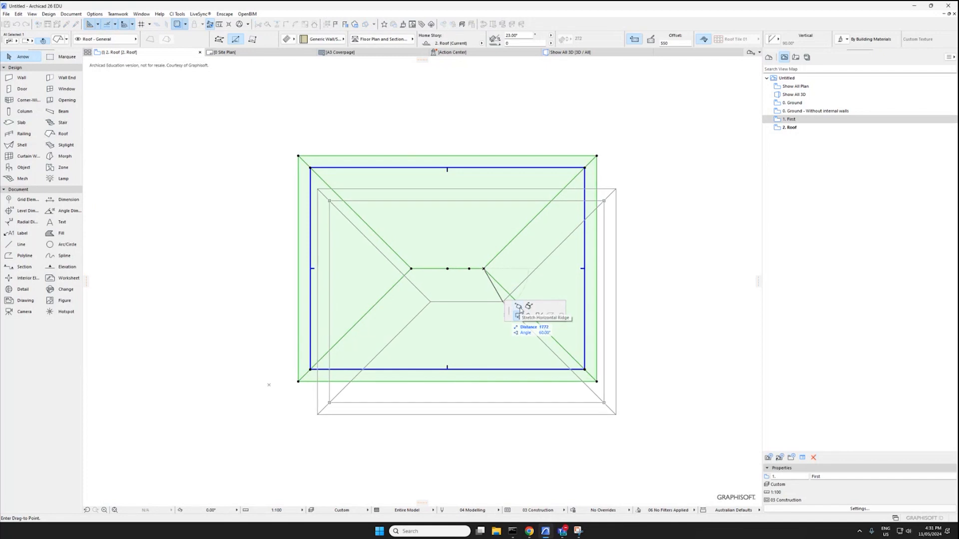
{"action": "left_click", "coordinate": [519, 313]}
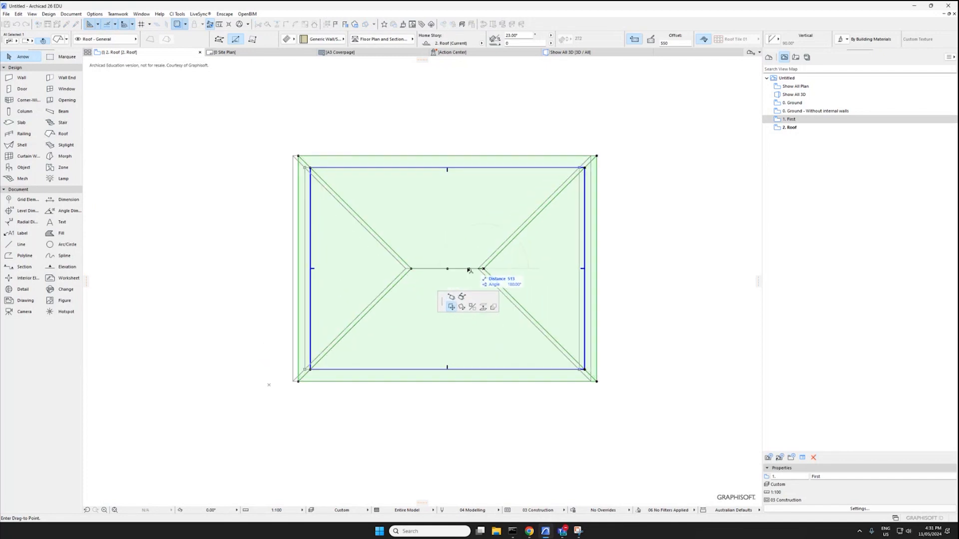
{"action": "left_click", "coordinate": [452, 297]}
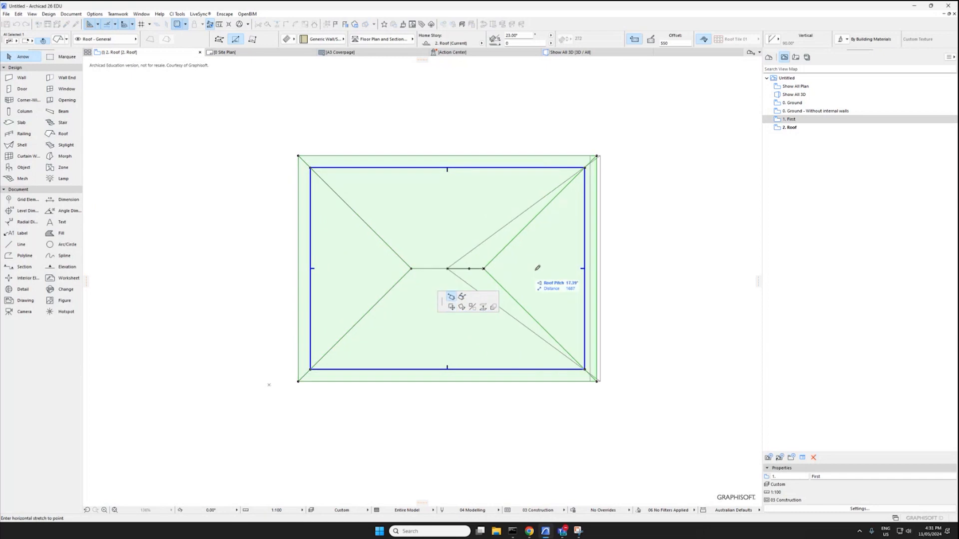
{"action": "left_click", "coordinate": [587, 269]}
{"action": "left_click", "coordinate": [412, 270]}
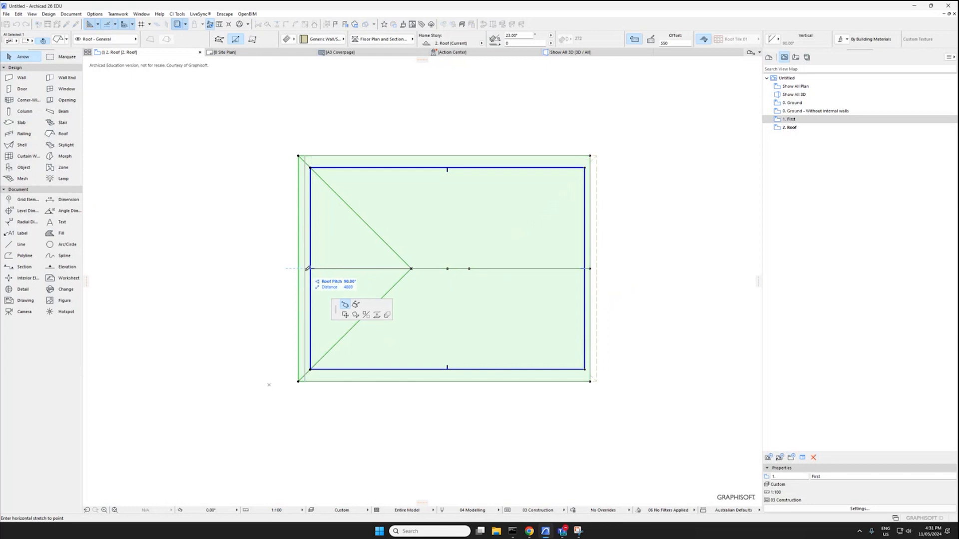
{"action": "scroll", "coordinate": [303, 270], "scroll_direction": "up", "scroll_amount": 5}
{"action": "scroll", "coordinate": [303, 269], "scroll_direction": "down", "scroll_amount": 3}
{"action": "key", "text": "Escape"}
{"action": "key", "text": "Escape"}
{"action": "scroll", "coordinate": [628, 268], "scroll_direction": "down", "scroll_amount": 3}
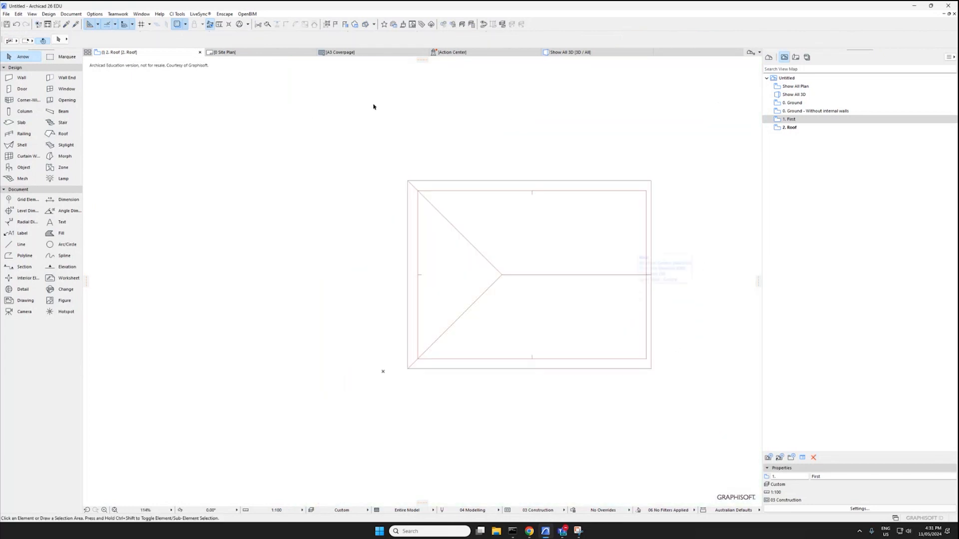
Open the Show All 3D view and examine the building from the hipped end round to the gable end
{"action": "left_click", "coordinate": [563, 53]}
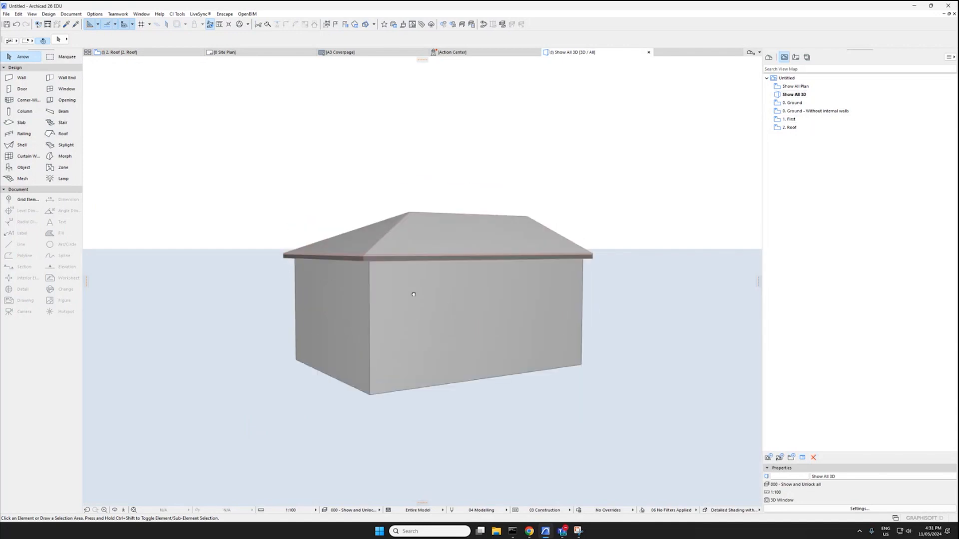
{"action": "left_click_drag", "start_coordinate": [441, 279], "coordinate": [559, 284]}
{"action": "middle_click_drag", "start_coordinate": [534, 318], "coordinate": [533, 318], "text": "shift"}
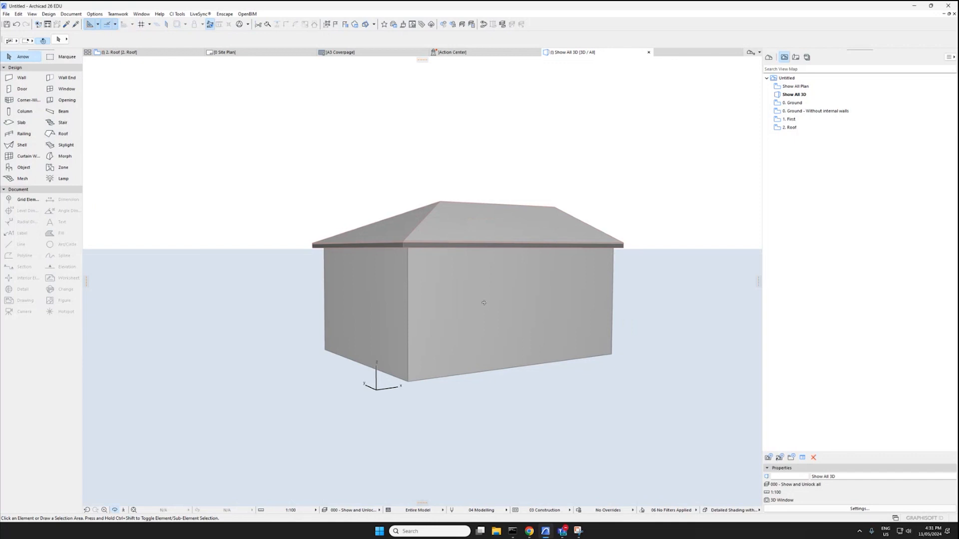
{"action": "left_click_drag", "start_coordinate": [491, 297], "coordinate": [655, 385]}
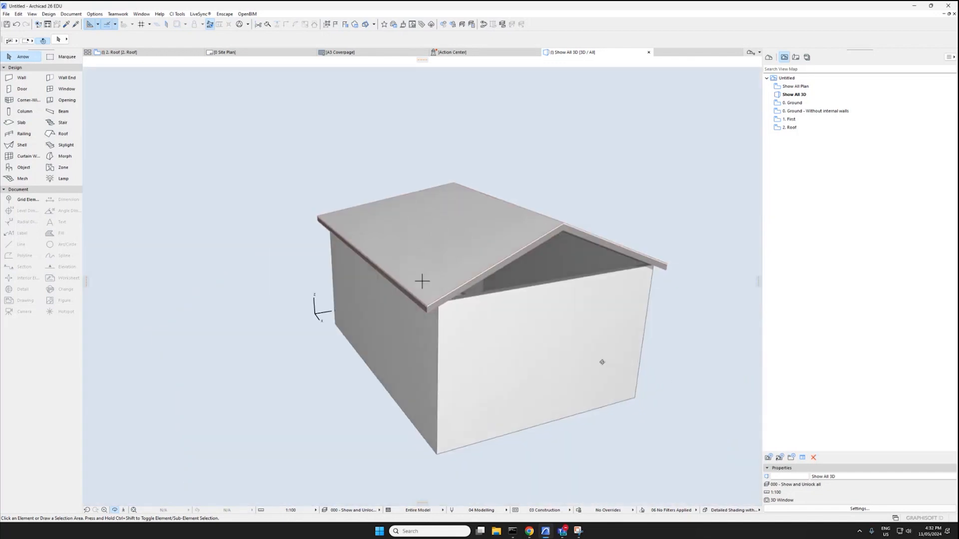
{"action": "left_click_drag", "start_coordinate": [602, 362], "coordinate": [474, 308]}
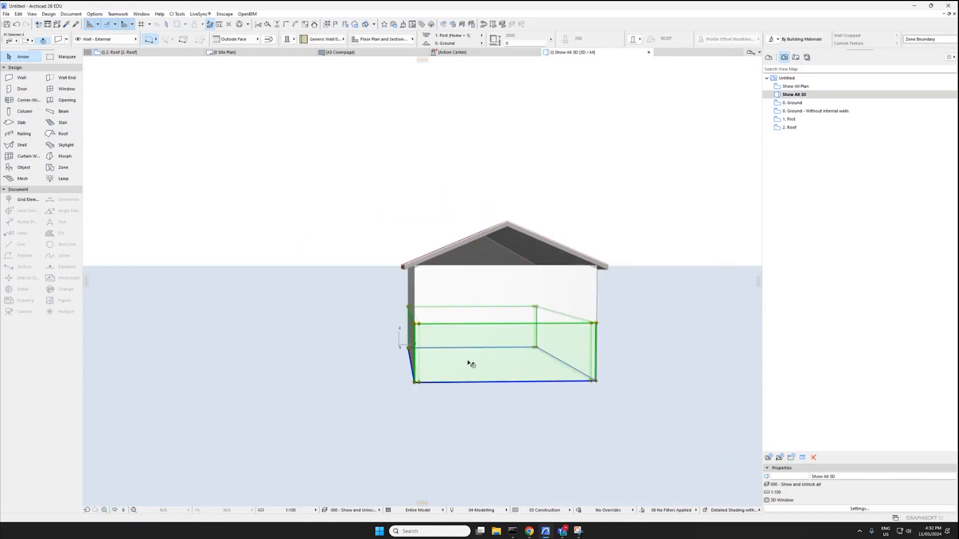
{"action": "middle_click_drag", "start_coordinate": [473, 365], "coordinate": [462, 353]}
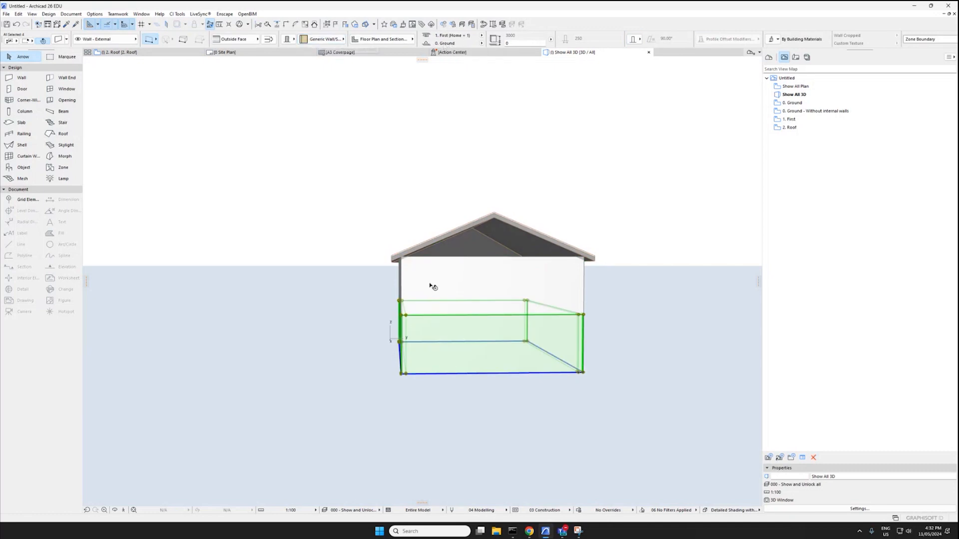
Switch the roof's structure from composite to basic, using the Timber - Roof building material
{"action": "left_click", "coordinate": [450, 235]}
{"action": "left_click", "coordinate": [328, 40]}
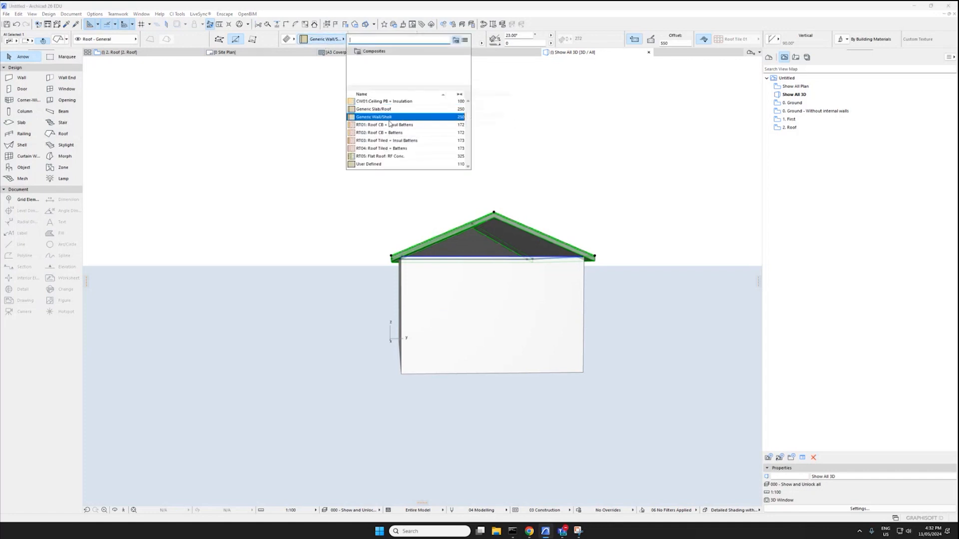
{"action": "left_click", "coordinate": [288, 41]}
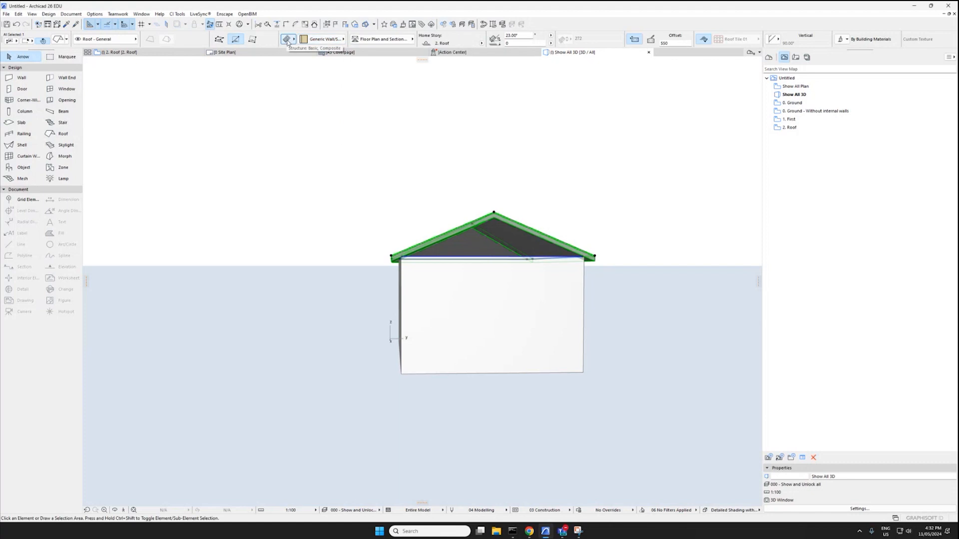
{"action": "left_click", "coordinate": [289, 41]}
{"action": "left_click", "coordinate": [302, 39]}
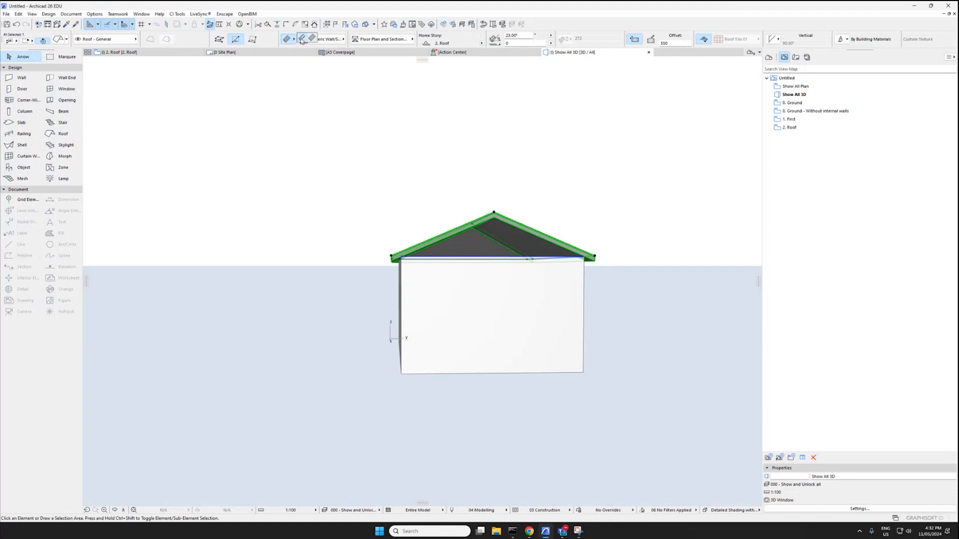
{"action": "left_click", "coordinate": [323, 39]}
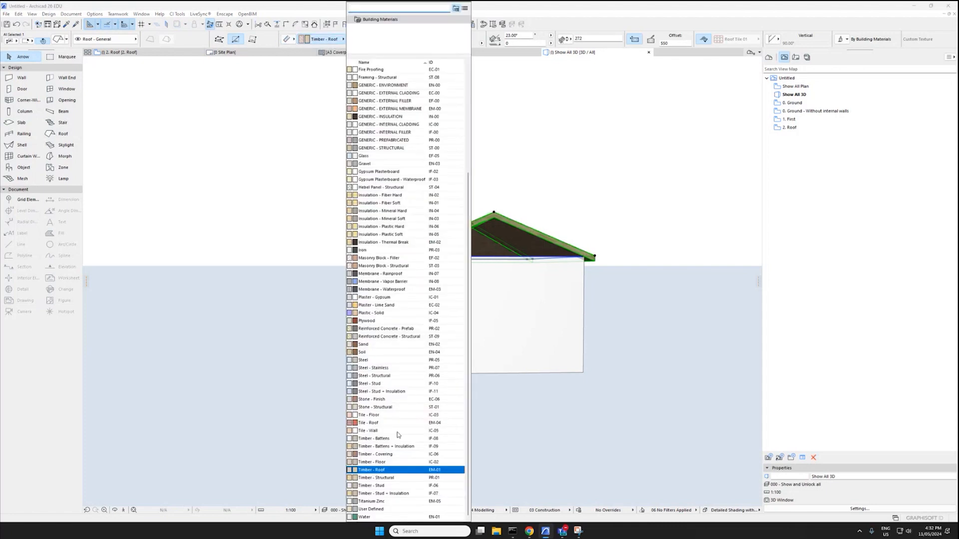
{"action": "left_click", "coordinate": [245, 166]}
Set the roof thickness to 300 mm
{"action": "left_click", "coordinate": [589, 38]}
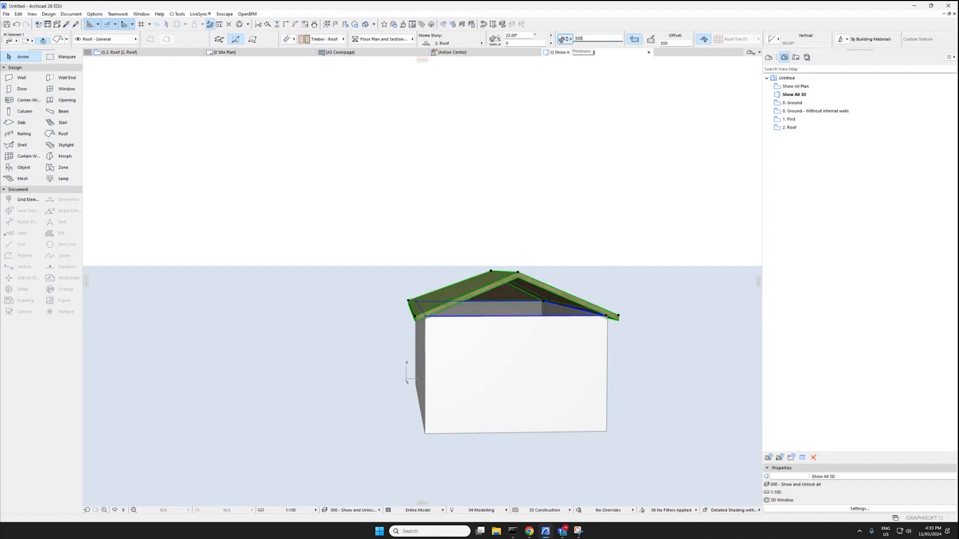
{"action": "type", "text": "300"}
{"action": "key", "text": "Return"}
{"action": "scroll", "coordinate": [443, 266], "scroll_direction": "up", "scroll_amount": 3}
{"action": "middle_click_drag", "start_coordinate": [435, 275], "coordinate": [409, 307]}
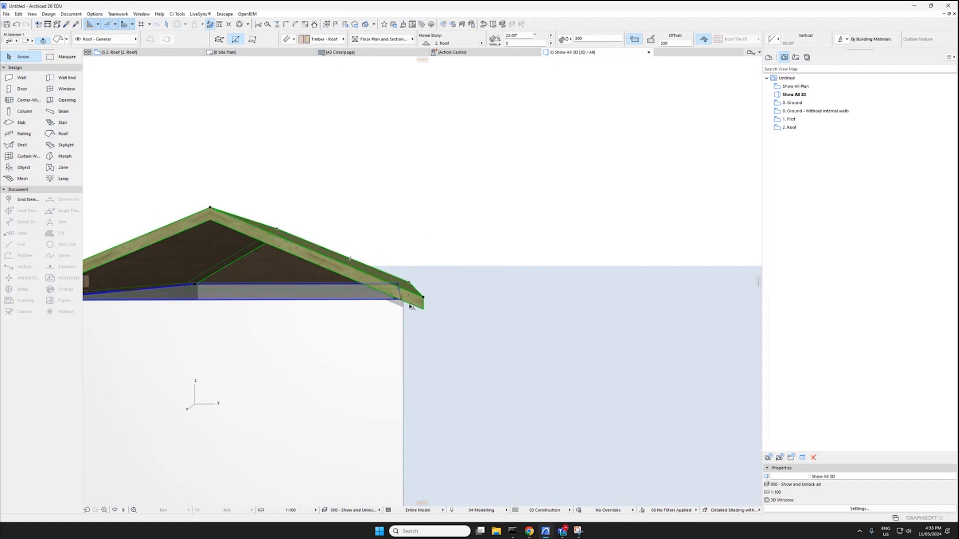
Set the roof's eaves offset to 600 mm, keeping the custom planes and edges
{"action": "left_click", "coordinate": [671, 43]}
{"action": "type", "text": "600"}
{"action": "key", "text": "Return"}
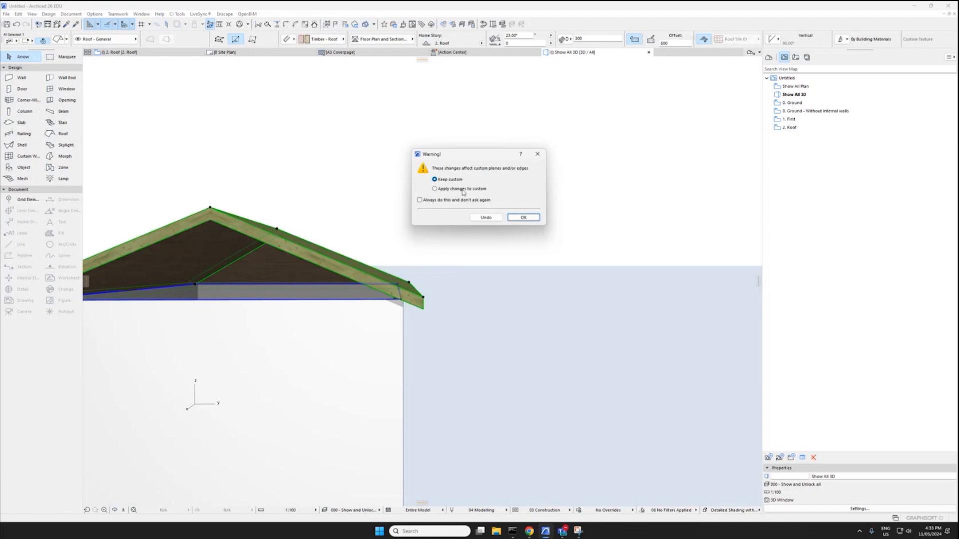
{"action": "left_click", "coordinate": [520, 218]}
{"action": "key", "text": "Escape"}
Select the grouped First-story external walls and examine where they meet the underside of the gable roof
{"action": "middle_click_drag", "start_coordinate": [323, 297], "coordinate": [490, 314]}
{"action": "middle_click_drag", "start_coordinate": [347, 250], "coordinate": [431, 265]}
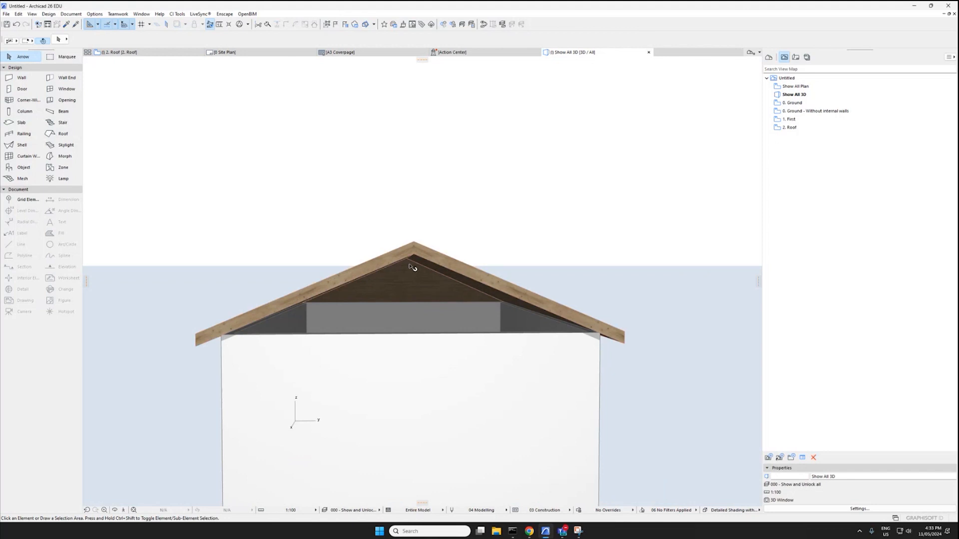
{"action": "left_click", "coordinate": [442, 362]}
{"action": "middle_click_drag", "start_coordinate": [432, 336], "coordinate": [440, 243]}
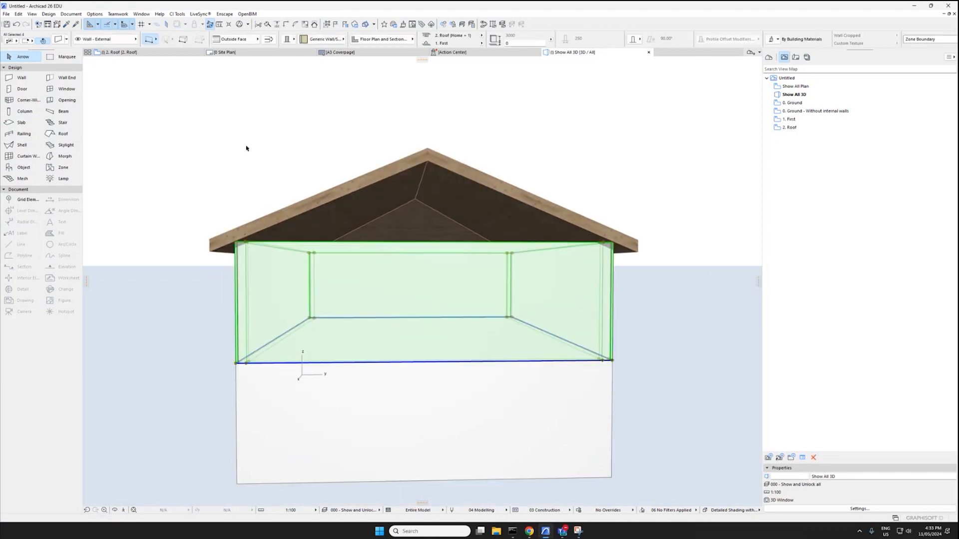
{"action": "middle_click_drag", "start_coordinate": [405, 206], "coordinate": [439, 306]}
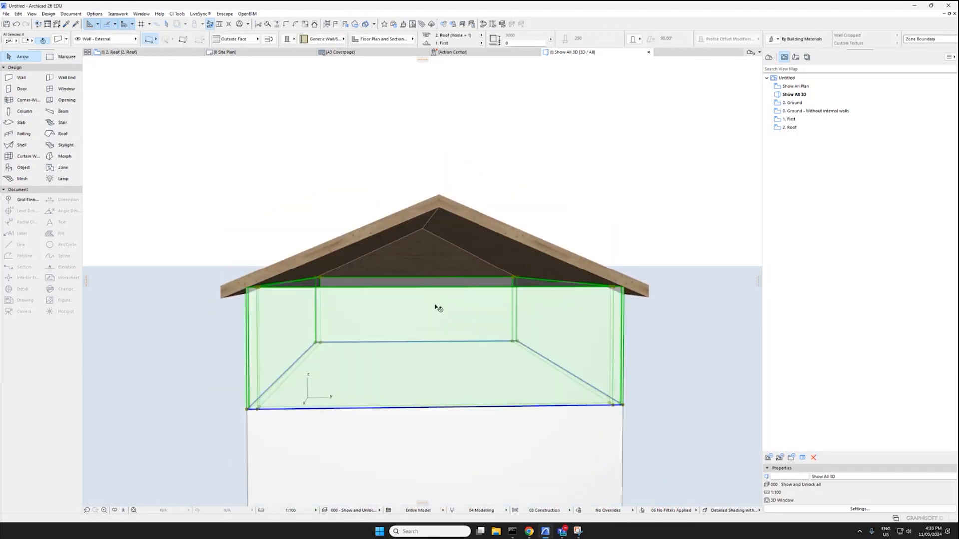
{"action": "middle_click_drag", "start_coordinate": [340, 301], "coordinate": [339, 293]}
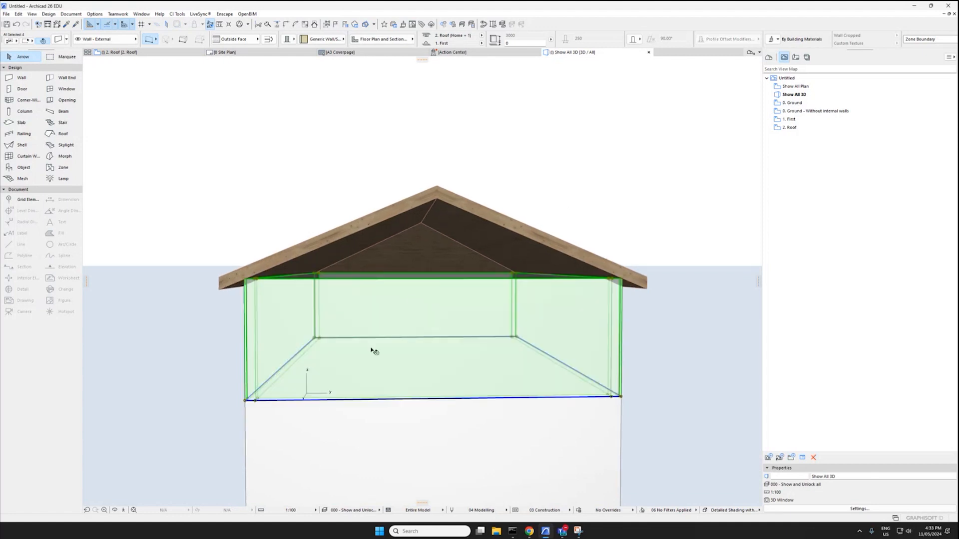
{"action": "middle_click_drag", "start_coordinate": [267, 382], "coordinate": [321, 332]}
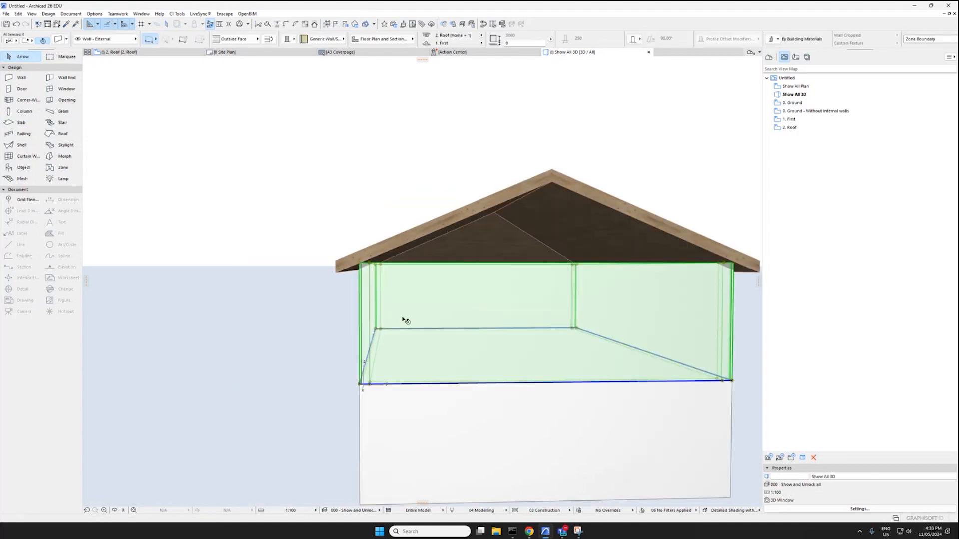
{"action": "middle_click_drag", "start_coordinate": [407, 321], "coordinate": [368, 312]}
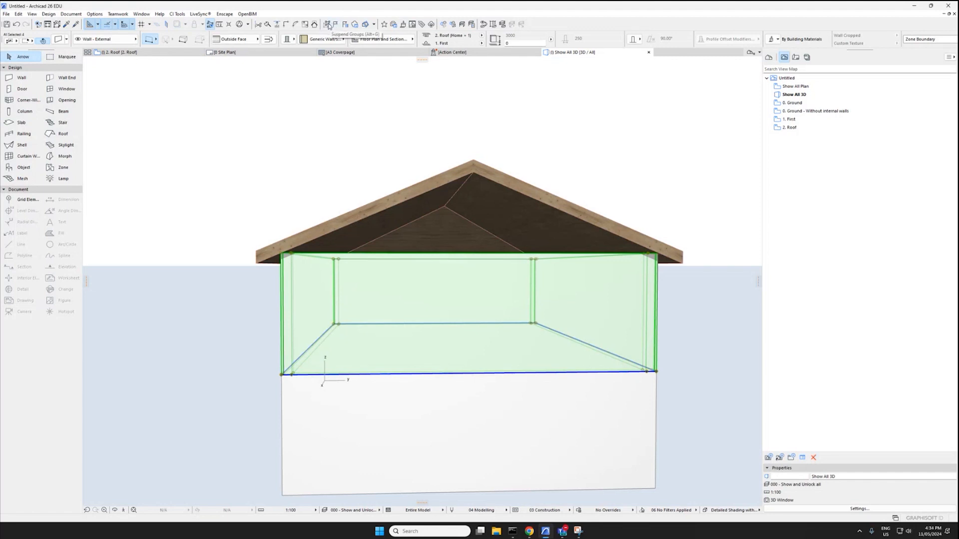
Suspend groups to select the First story's gable-end wall on its own, and restore group selection
{"action": "key", "text": "Escape"}
{"action": "left_click", "coordinate": [413, 300]}
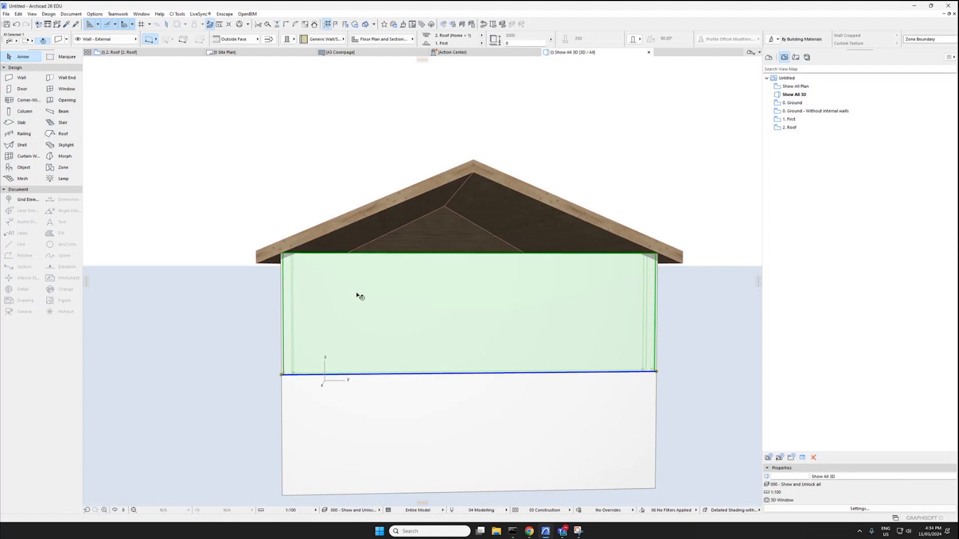
{"action": "middle_click_drag", "start_coordinate": [359, 297], "coordinate": [432, 336]}
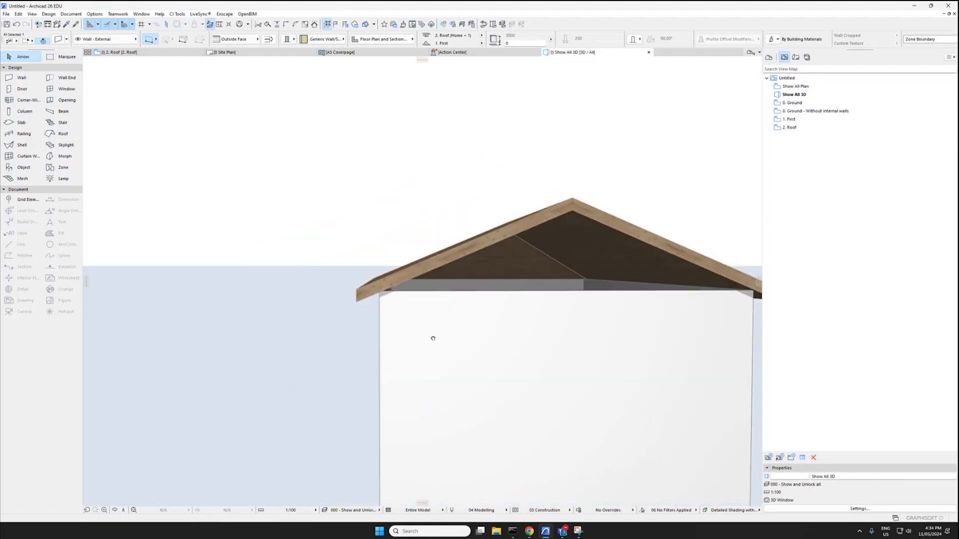
{"action": "middle_click_drag", "start_coordinate": [515, 280], "coordinate": [491, 316]}
{"action": "left_click", "coordinate": [494, 318]}
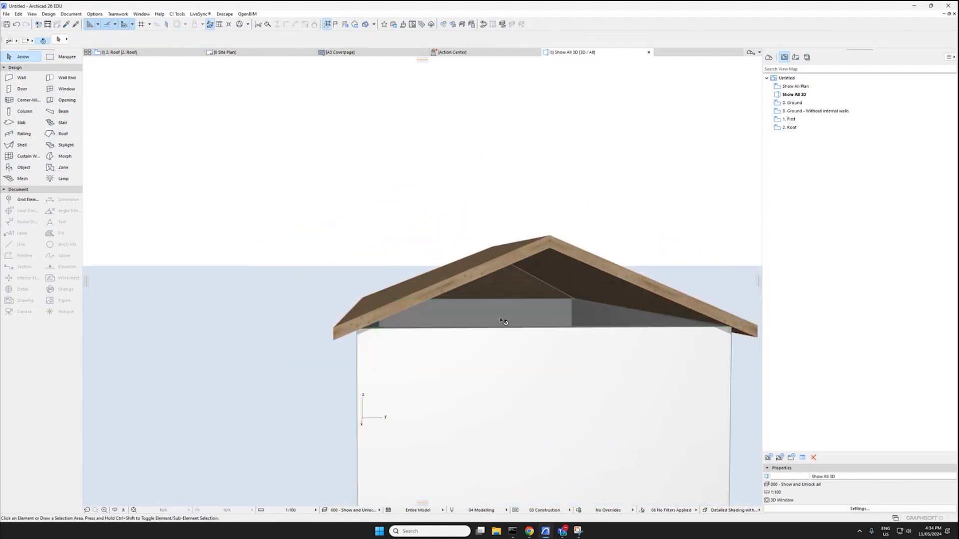
{"action": "left_click", "coordinate": [327, 25]}
Ungroup the selected First-story external walls
{"action": "right_click", "coordinate": [495, 359]}
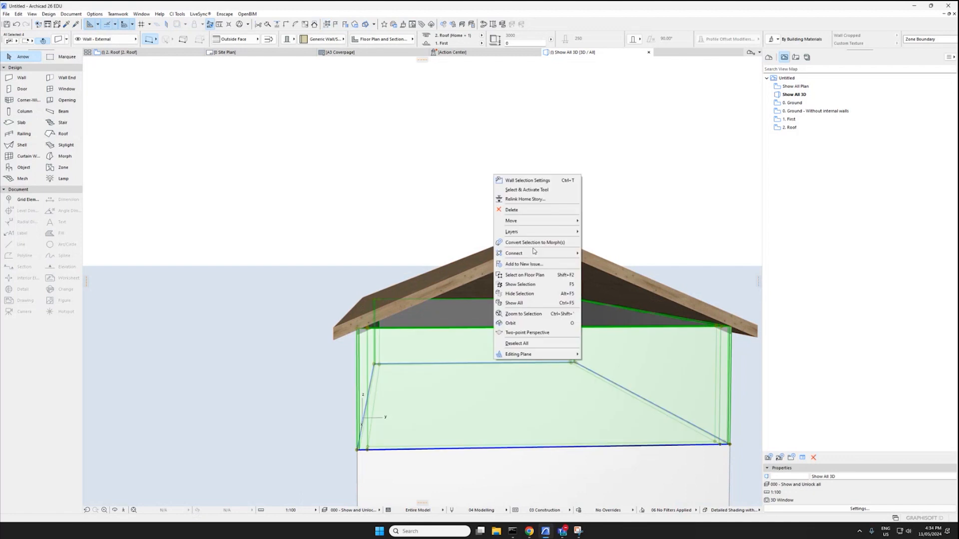
{"action": "left_click", "coordinate": [534, 247]}
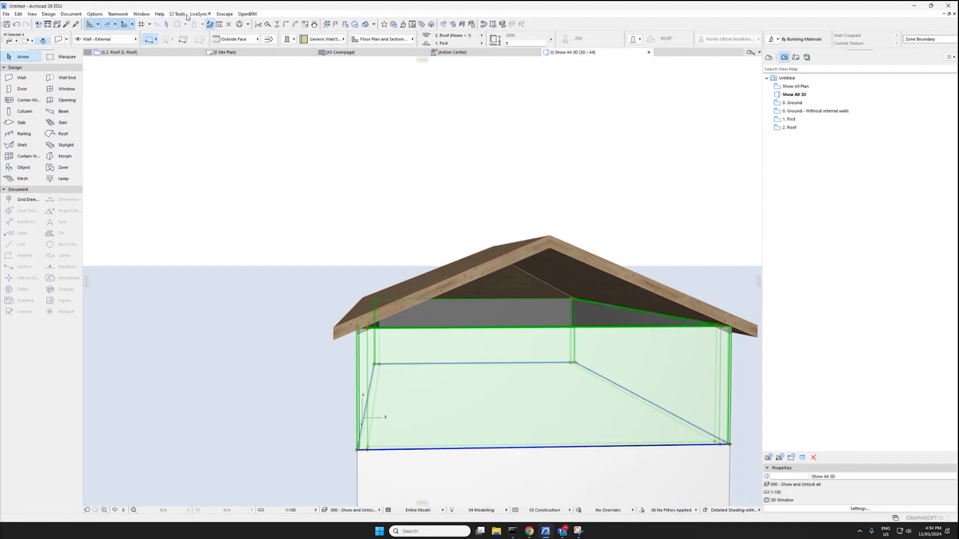
{"action": "right_click", "coordinate": [508, 340]}
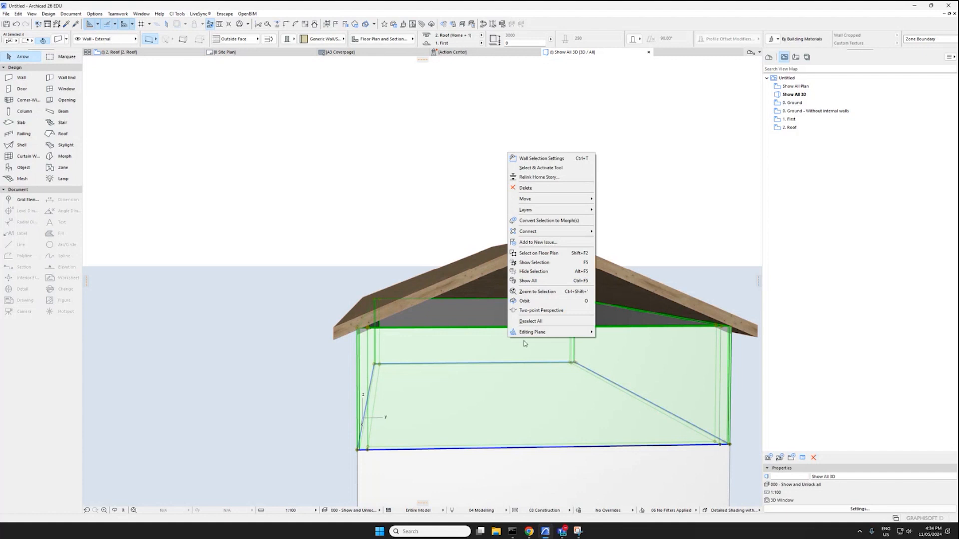
{"action": "left_click", "coordinate": [32, 14]}
{"action": "mouse_move", "coordinate": [19, 14]}
{"action": "mouse_move", "coordinate": [41, 135]}
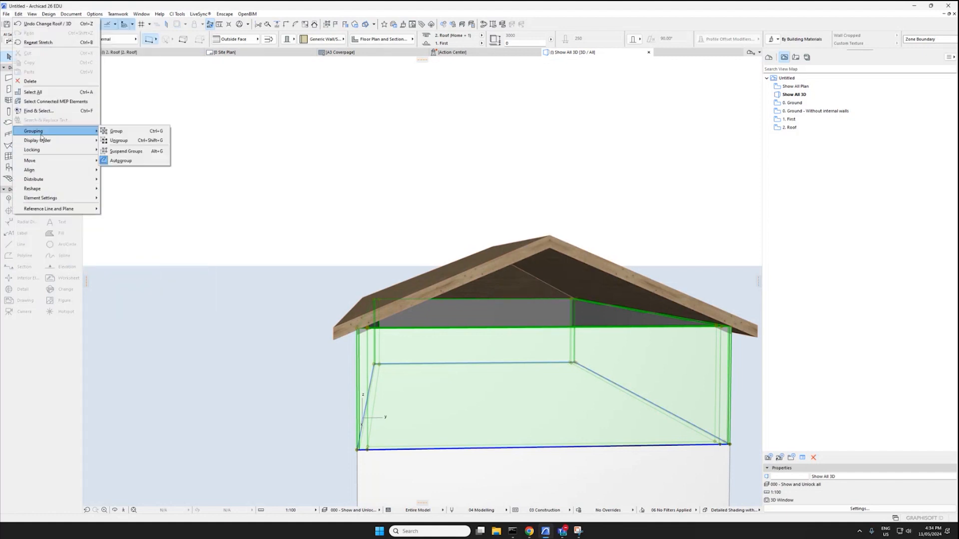
{"action": "left_click", "coordinate": [119, 140]}
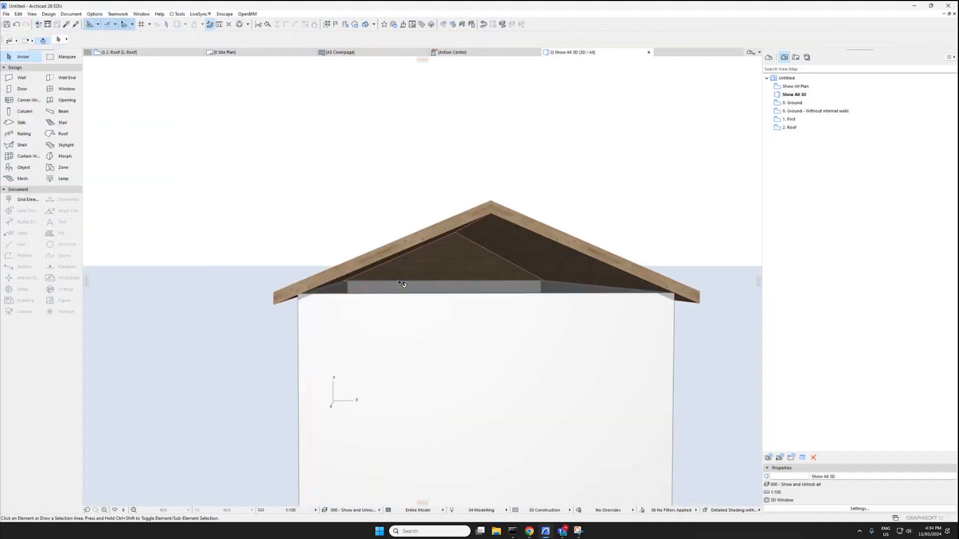
Select the gable-end wall on its own, and undo the ungrouping of the external walls
{"action": "left_click", "coordinate": [451, 314]}
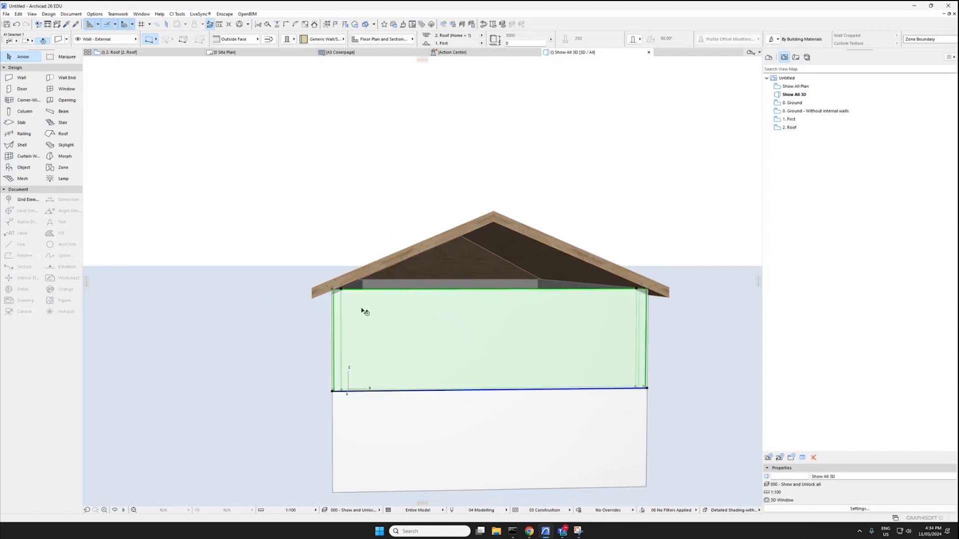
{"action": "middle_click_drag", "start_coordinate": [361, 308], "coordinate": [401, 301]}
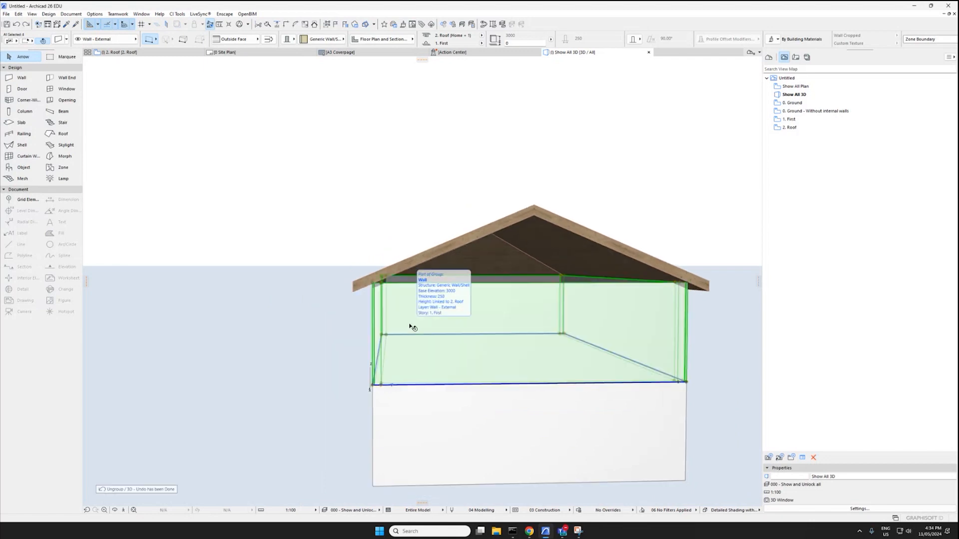
{"action": "key", "text": "ctrl+z"}
With groups suspended, stretch the First story's gable-end wall up to the roof ridge, about 5300 mm high
{"action": "left_click", "coordinate": [435, 282]}
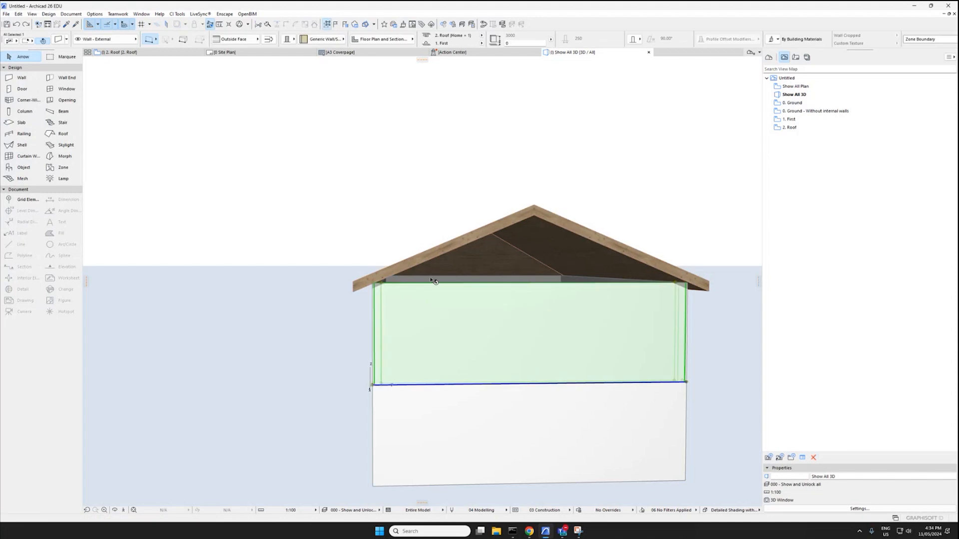
{"action": "left_click", "coordinate": [380, 283]}
{"action": "left_click", "coordinate": [437, 318]}
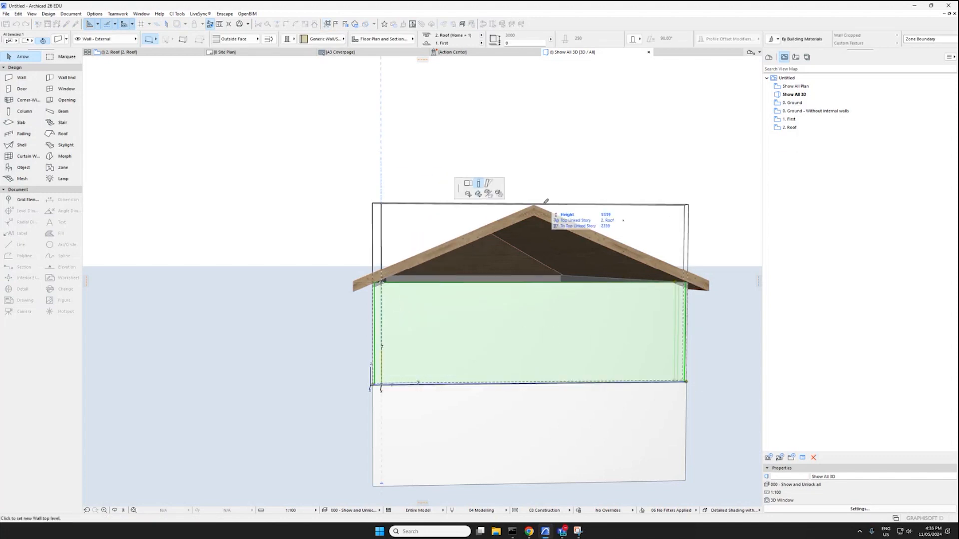
{"action": "left_click", "coordinate": [523, 205]}
{"action": "key", "text": "Escape"}
Stretch the gable-end wall further up so it stands well above the roof ridge, about 5970 mm high
{"action": "middle_click_drag", "start_coordinate": [525, 204], "coordinate": [519, 256]}
{"action": "scroll", "coordinate": [518, 257], "scroll_direction": "up", "scroll_amount": 1}
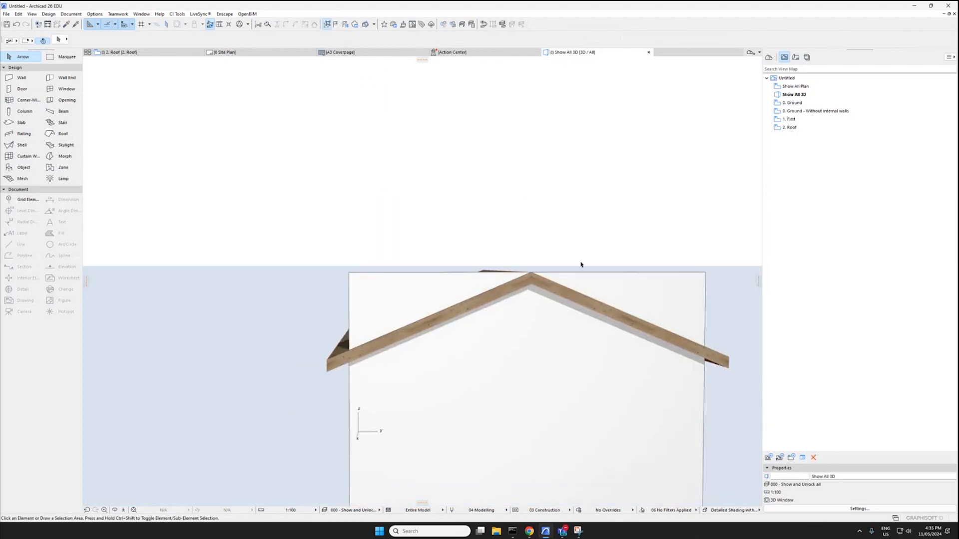
{"action": "middle_click_drag", "start_coordinate": [623, 304], "coordinate": [592, 252]}
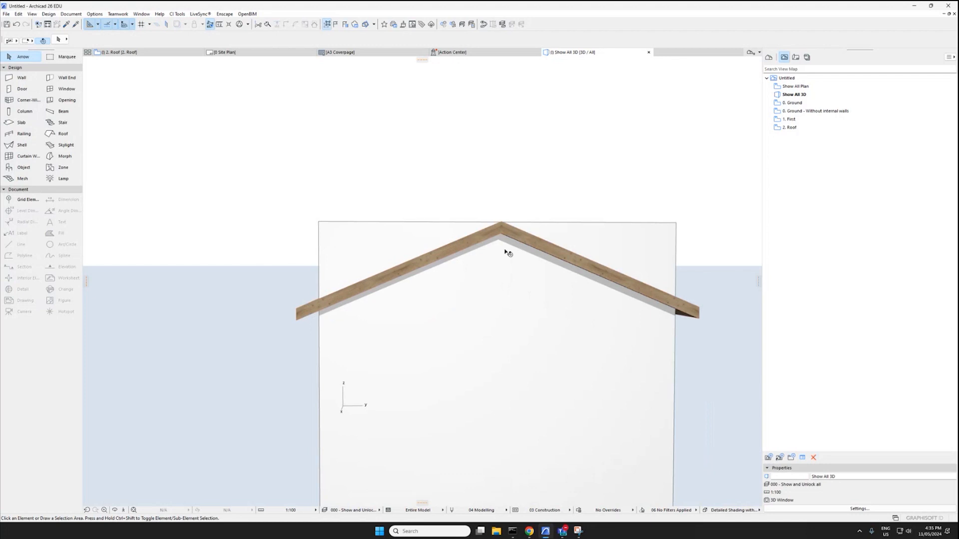
{"action": "middle_click_drag", "start_coordinate": [488, 250], "coordinate": [487, 272], "text": "shift"}
{"action": "left_click", "coordinate": [491, 274]}
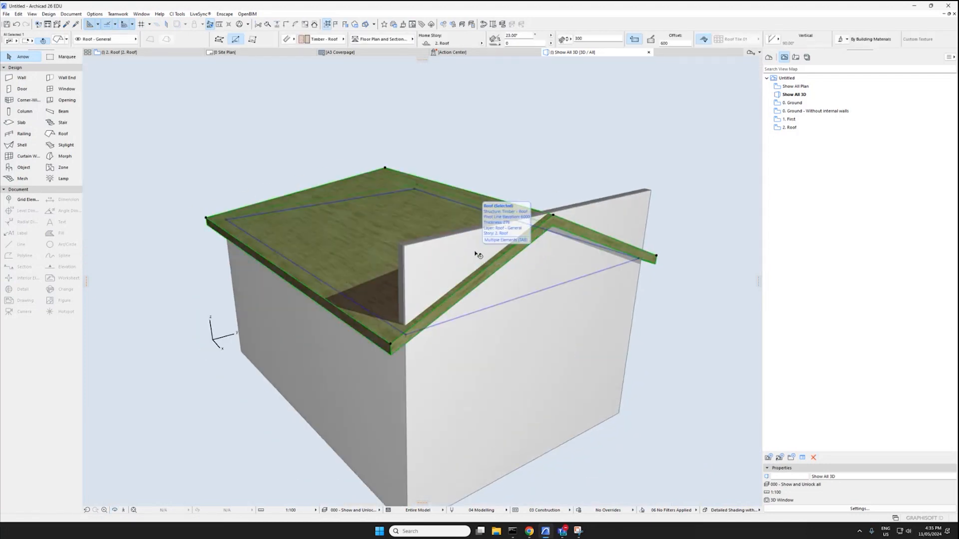
{"action": "left_click", "coordinate": [476, 255]}
{"action": "left_click", "coordinate": [405, 248]}
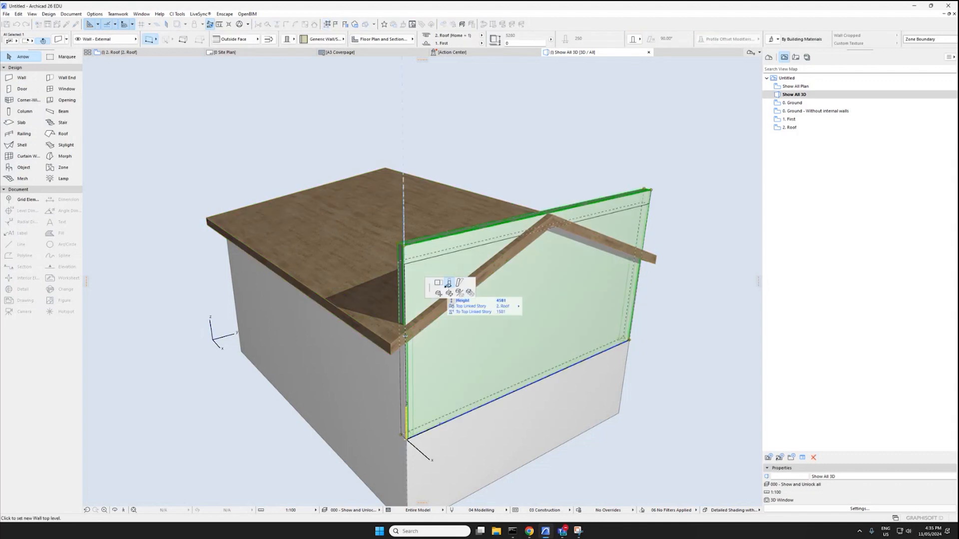
{"action": "left_click", "coordinate": [409, 215]}
{"action": "left_click", "coordinate": [378, 301]}
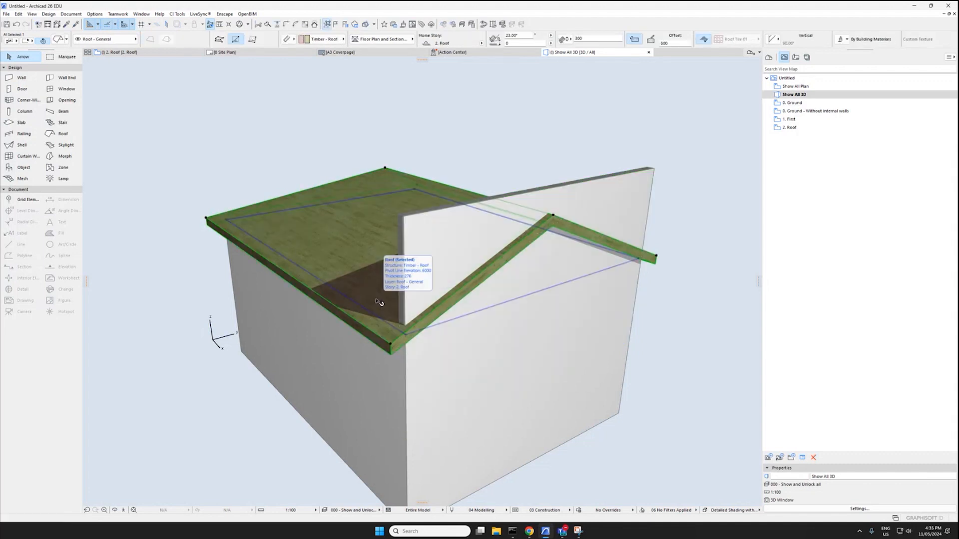
{"action": "key", "text": "Escape"}
Set the top link of the gable-end wall to Not Linked
{"action": "left_click", "coordinate": [482, 201]}
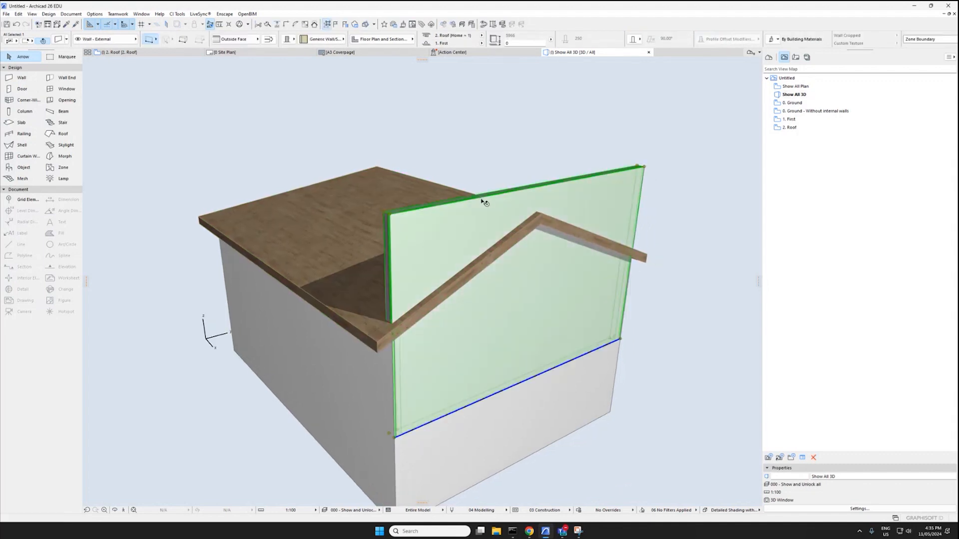
{"action": "left_click", "coordinate": [474, 37]}
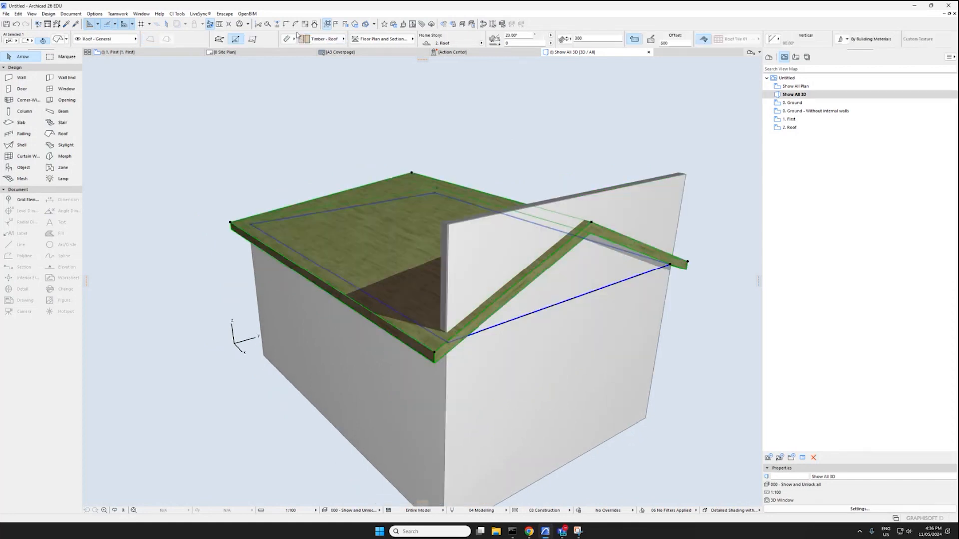
{"action": "left_click", "coordinate": [627, 197]}
{"action": "right_click", "coordinate": [637, 195]}
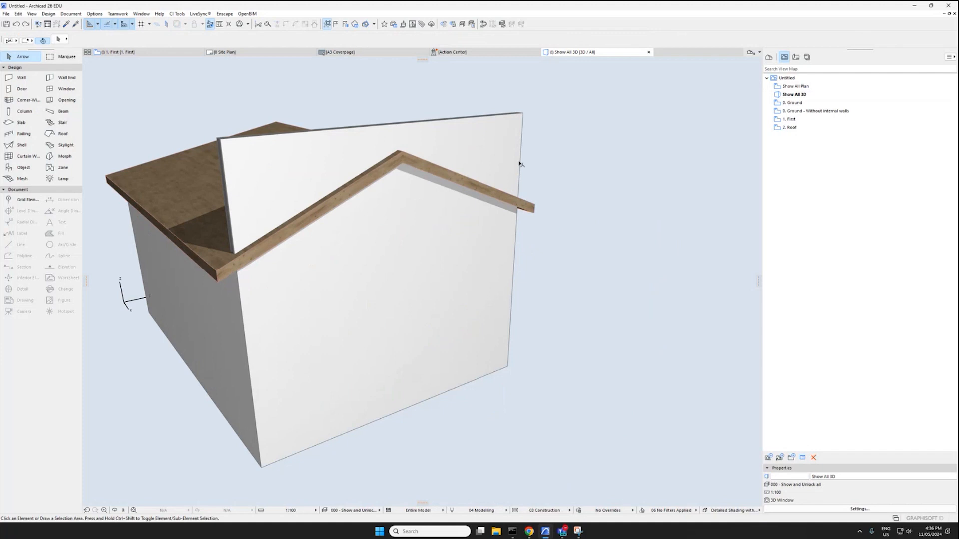
Trim the gable-end wall to the gable roof with Trim Elements to Roof/Shell, keeping the part below the roof
{"action": "middle_click_drag", "start_coordinate": [519, 164], "coordinate": [494, 216], "text": "shift"}
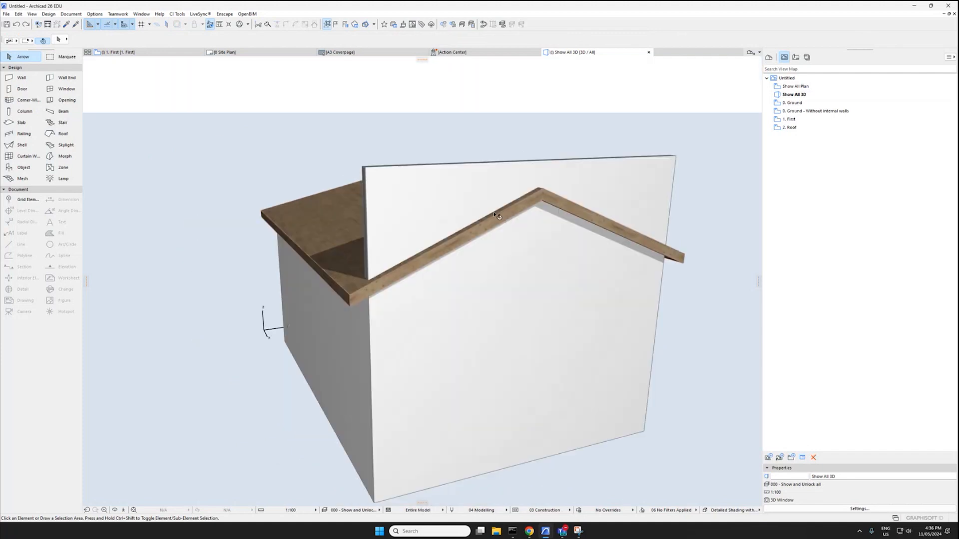
{"action": "left_click", "coordinate": [510, 214]}
{"action": "middle_click_drag", "start_coordinate": [565, 213], "coordinate": [520, 214]}
{"action": "key", "text": "Escape"}
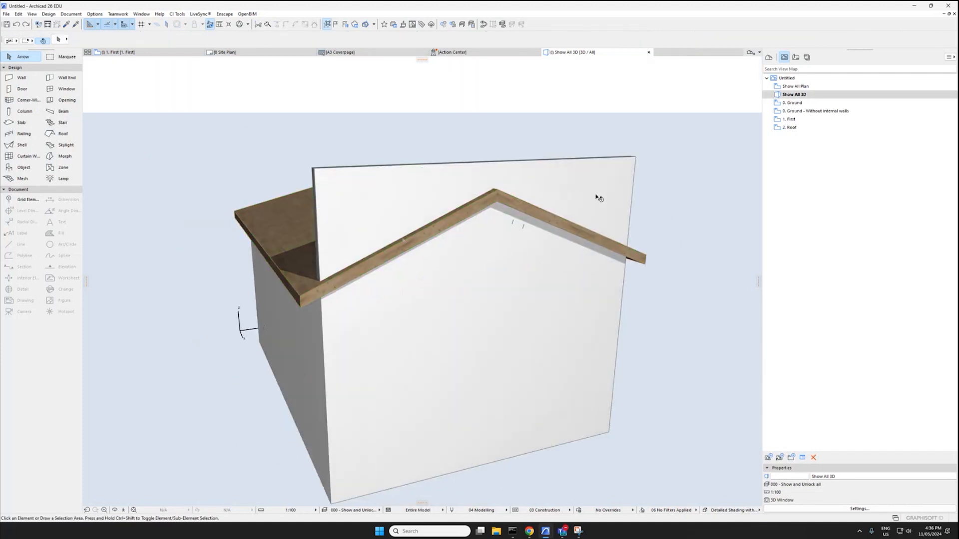
{"action": "left_click", "coordinate": [594, 199]}
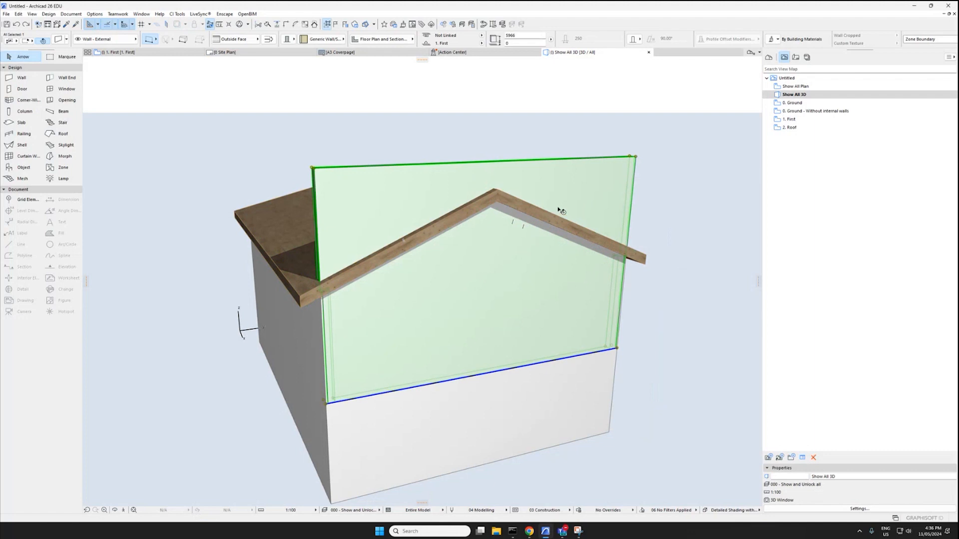
{"action": "right_click", "coordinate": [537, 183]}
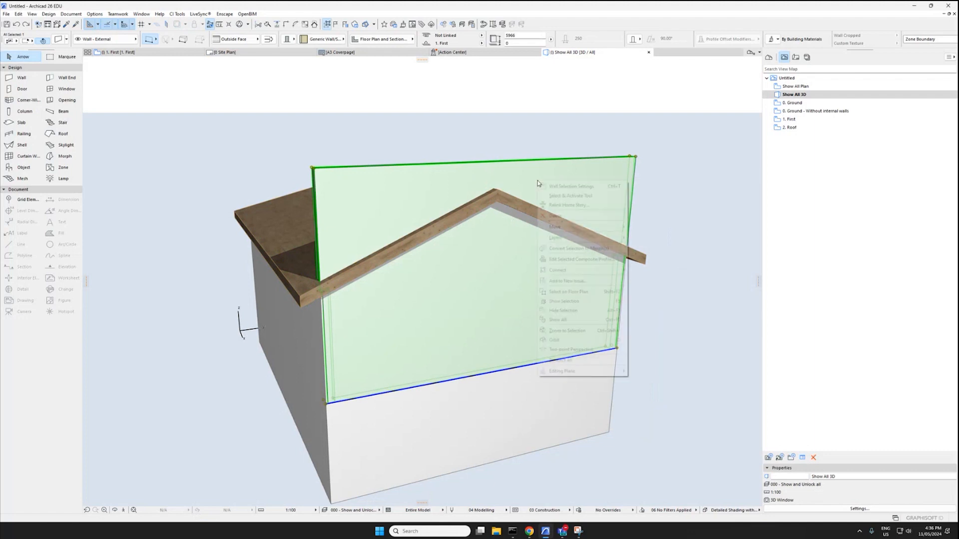
{"action": "mouse_move", "coordinate": [610, 270]}
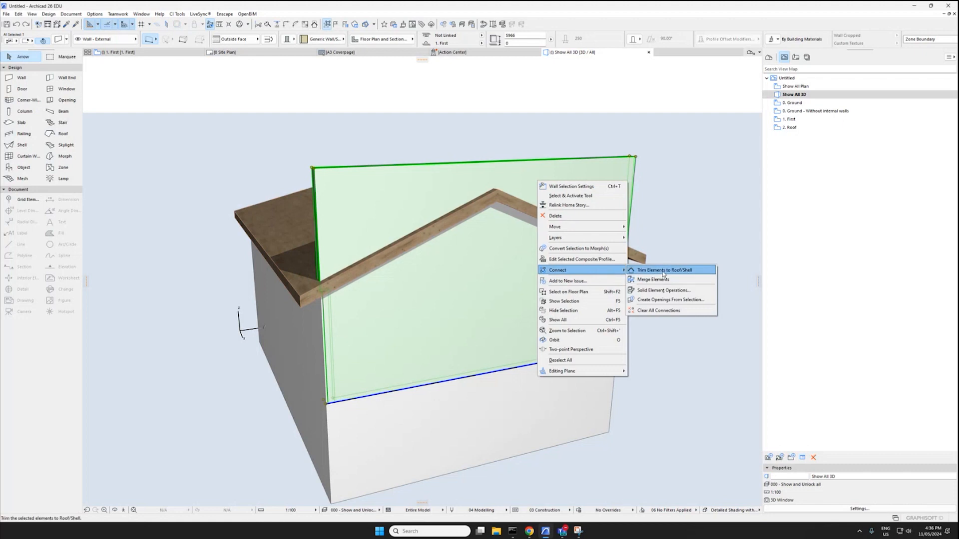
{"action": "right_click", "coordinate": [514, 238]}
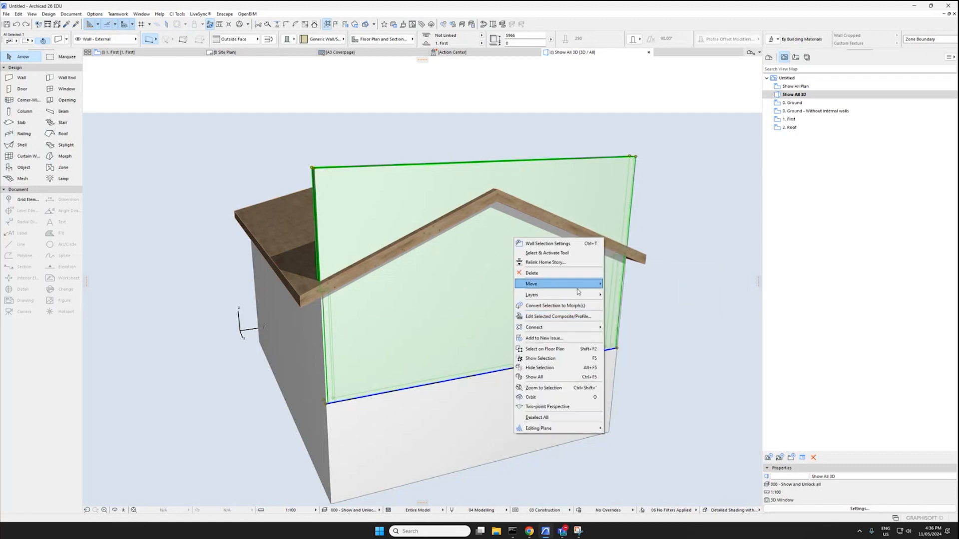
{"action": "mouse_move", "coordinate": [595, 327]}
{"action": "left_click", "coordinate": [636, 329]}
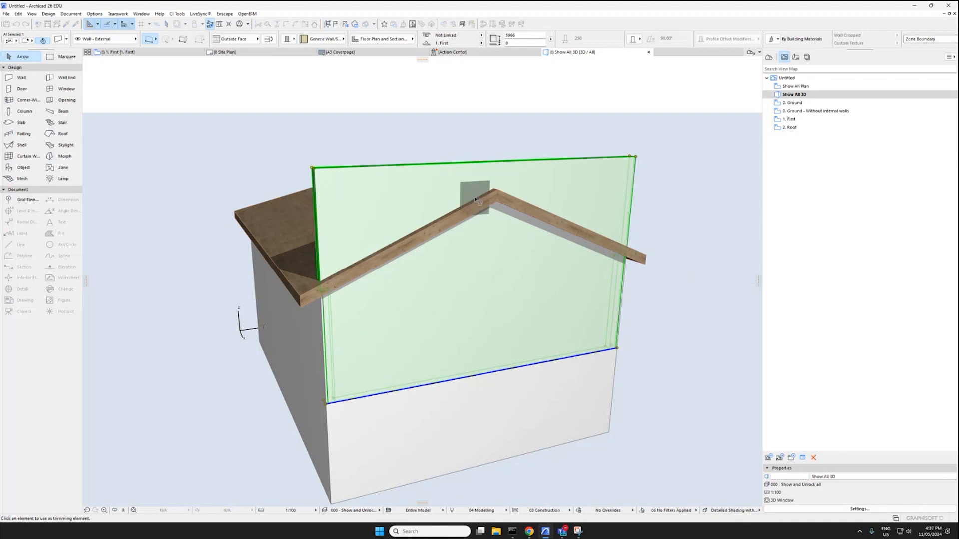
{"action": "left_click", "coordinate": [495, 201]}
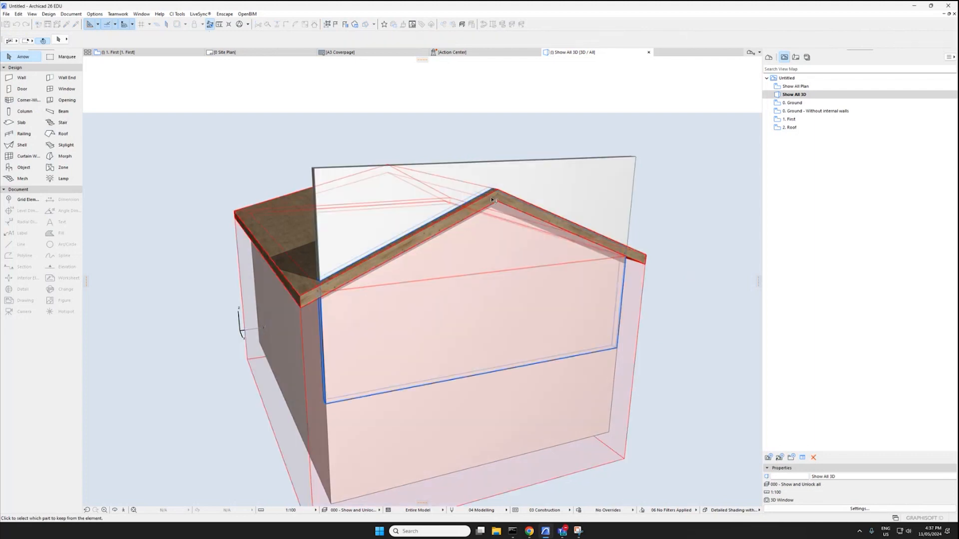
{"action": "left_click", "coordinate": [493, 283]}
{"action": "key", "text": "Escape"}
{"action": "middle_click_drag", "start_coordinate": [477, 231], "coordinate": [416, 273]}
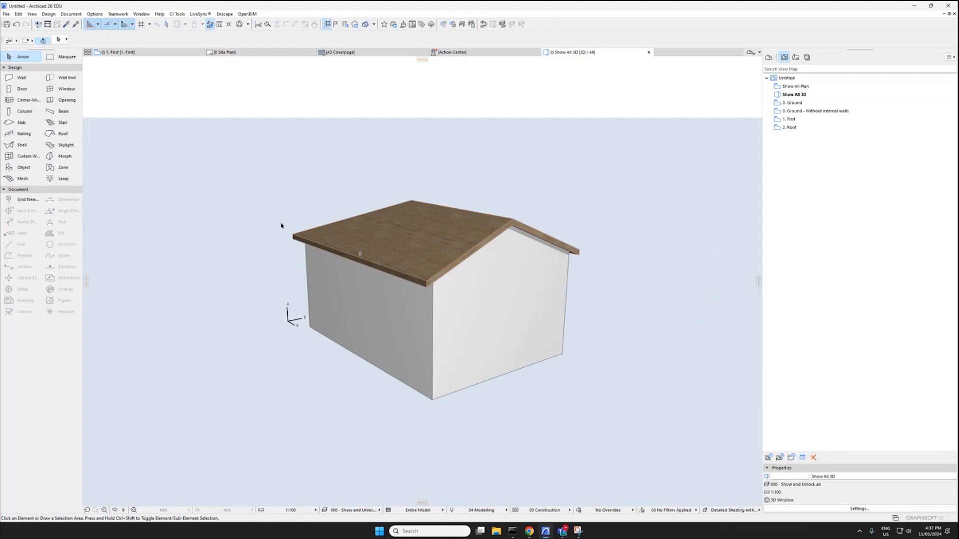
Compare the 1. First floor plan with the 3D model, and examine how the roof outline shows over the walls
{"action": "mouse_move", "coordinate": [141, 56]}
{"action": "key", "text": "F2"}
{"action": "scroll", "coordinate": [407, 173], "scroll_direction": "down", "scroll_amount": 6}
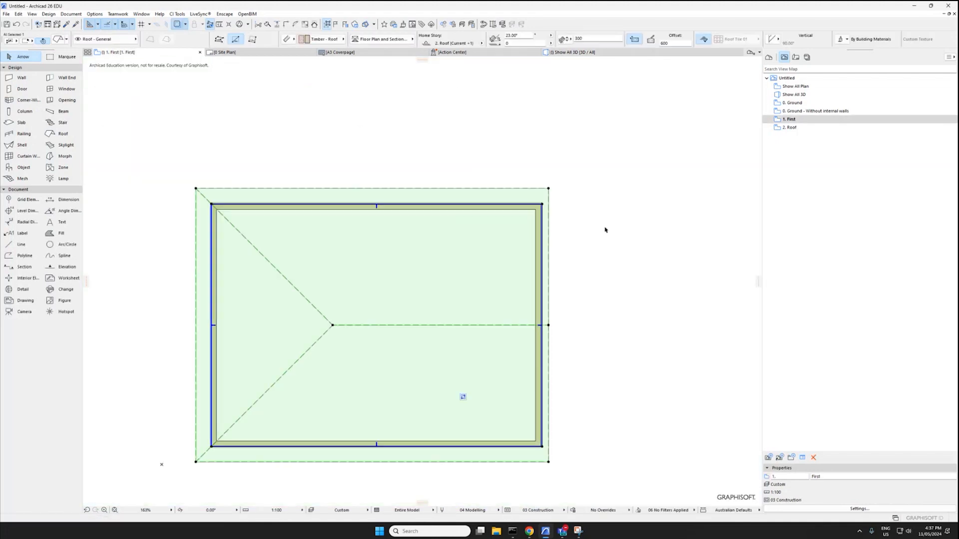
{"action": "left_click", "coordinate": [594, 233]}
{"action": "key", "text": "F3"}
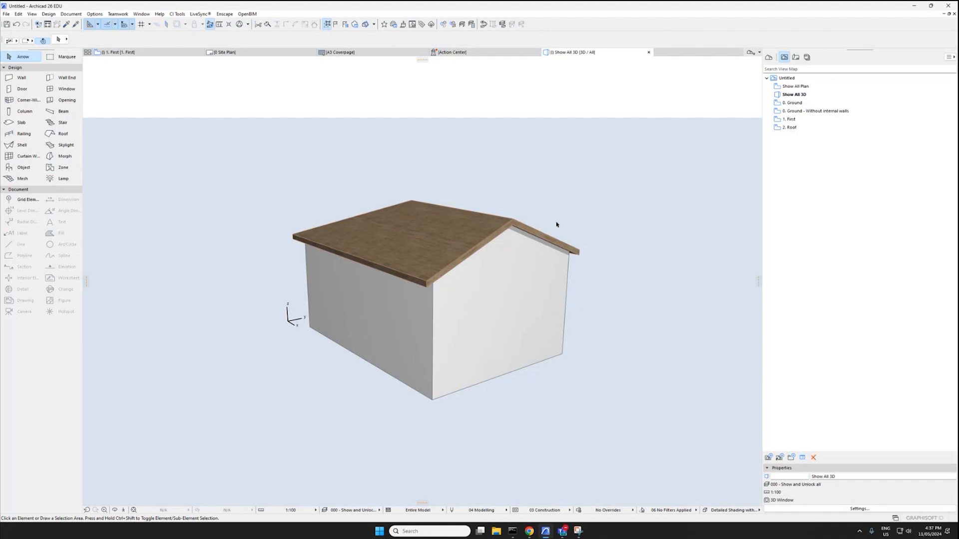
{"action": "key", "text": "F2"}
{"action": "key", "text": "F3"}
{"action": "key", "text": "F2"}
{"action": "left_click", "coordinate": [557, 165]}
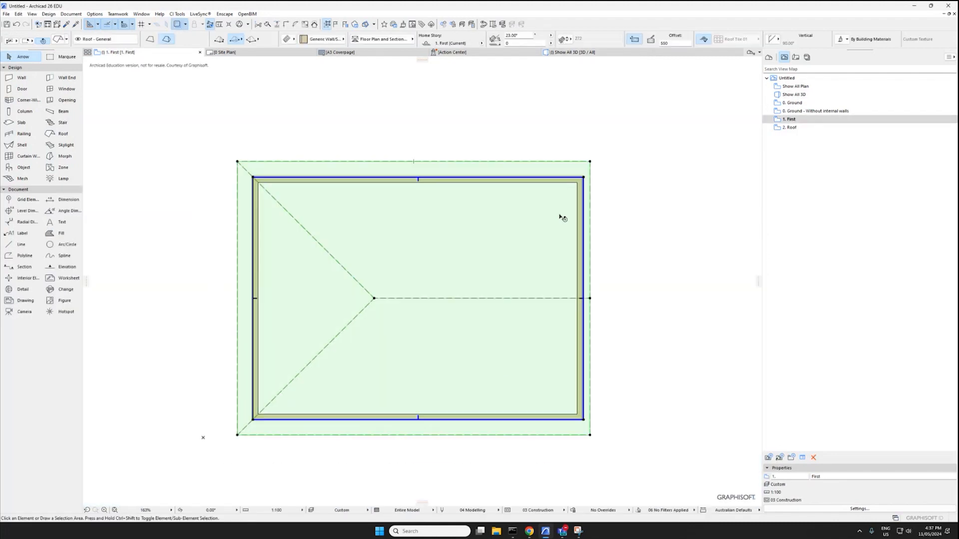
{"action": "left_click", "coordinate": [680, 146]}
Open the 2. Roof view to check the roof's display there, and return to the 1. First view
{"action": "double_click", "coordinate": [799, 127]}
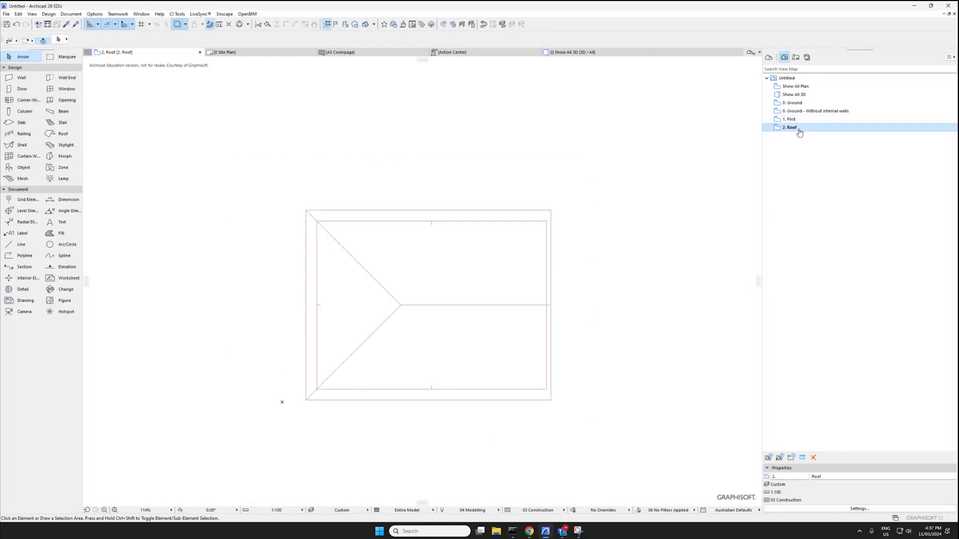
{"action": "left_click", "coordinate": [493, 298]}
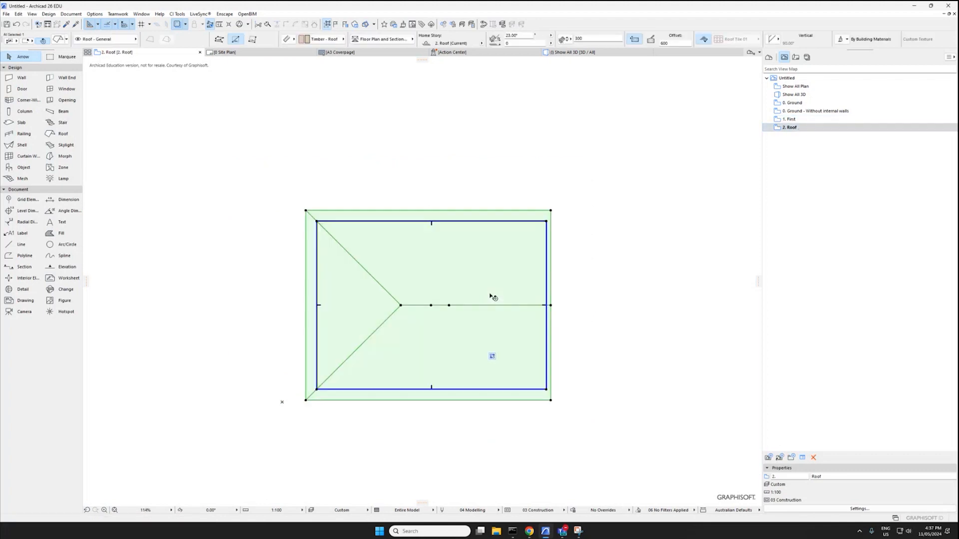
{"action": "double_click", "coordinate": [791, 119]}
{"action": "left_click", "coordinate": [431, 216]}
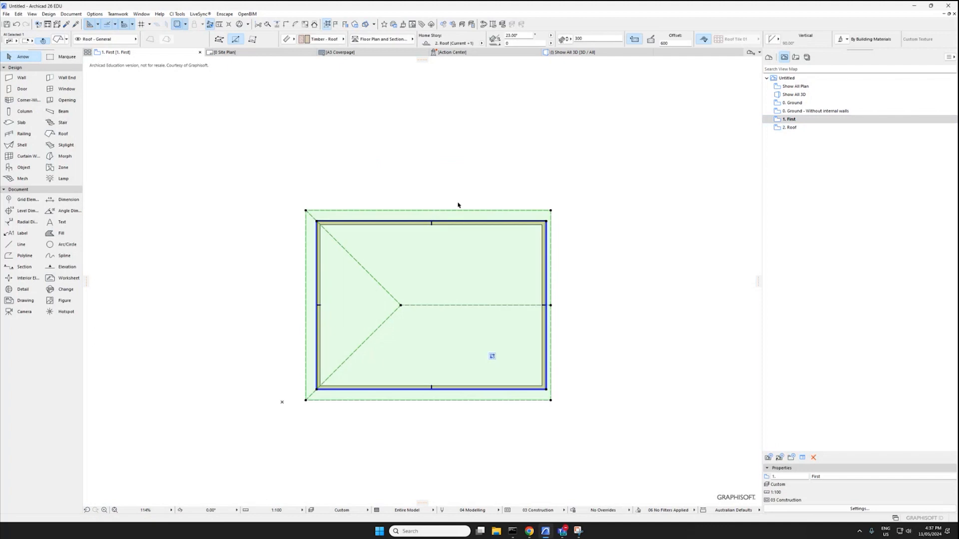
{"action": "key", "text": "Escape"}
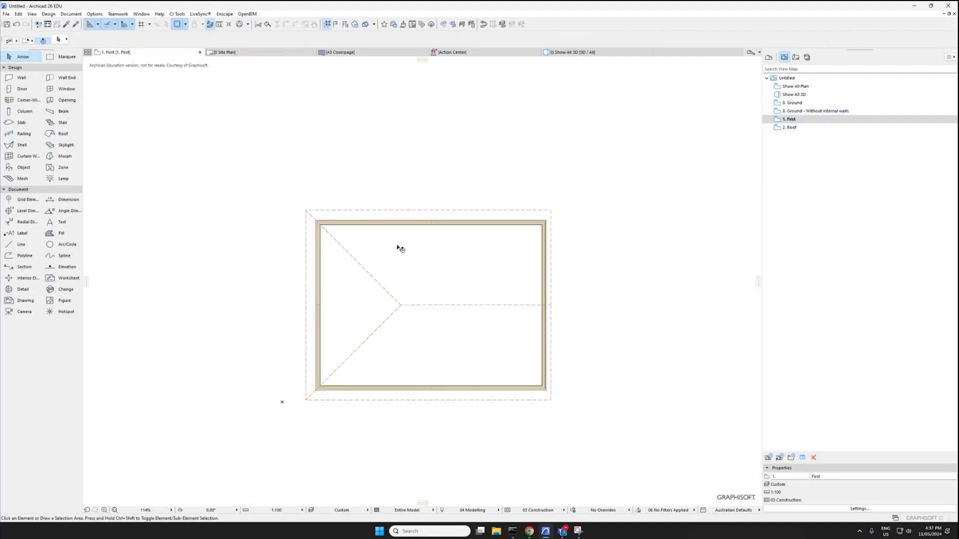
Set the gable roof's Show on Stories option to Home Story Only and accept the change
{"action": "scroll", "coordinate": [342, 227], "scroll_direction": "up", "scroll_amount": 3}
{"action": "scroll", "coordinate": [289, 260], "scroll_direction": "down", "scroll_amount": 4}
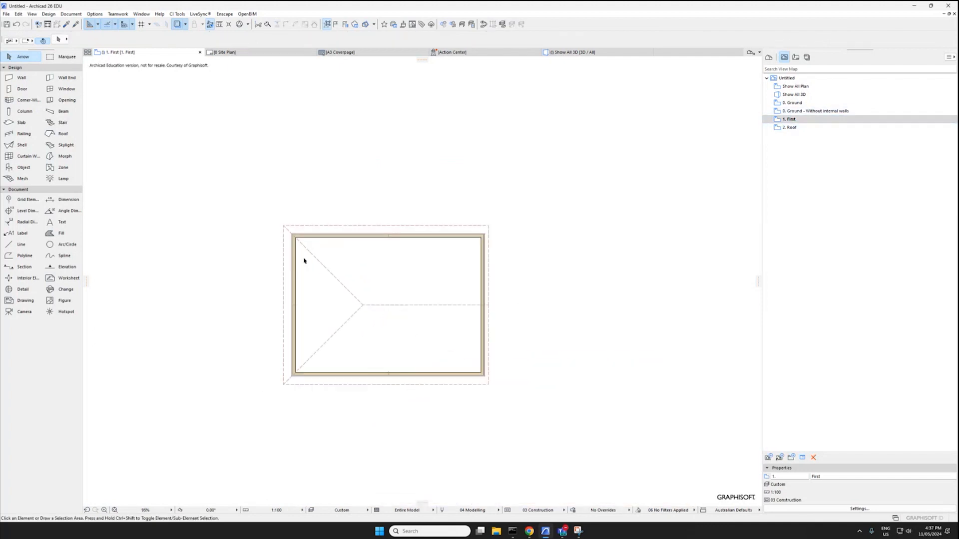
{"action": "left_click", "coordinate": [393, 237]}
{"action": "middle_click_drag", "start_coordinate": [380, 236], "coordinate": [439, 233]}
{"action": "right_click", "coordinate": [439, 233]}
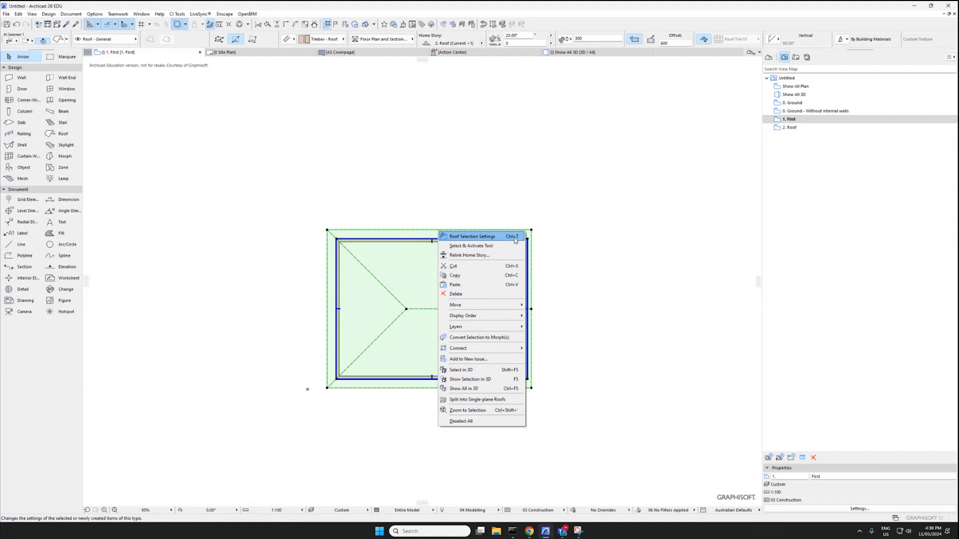
{"action": "left_click", "coordinate": [515, 237]}
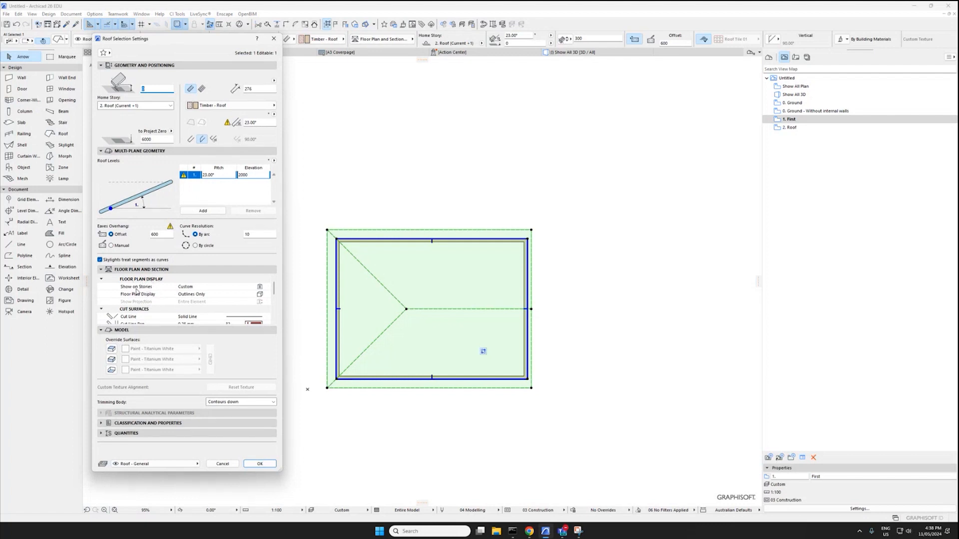
{"action": "left_click", "coordinate": [200, 289]}
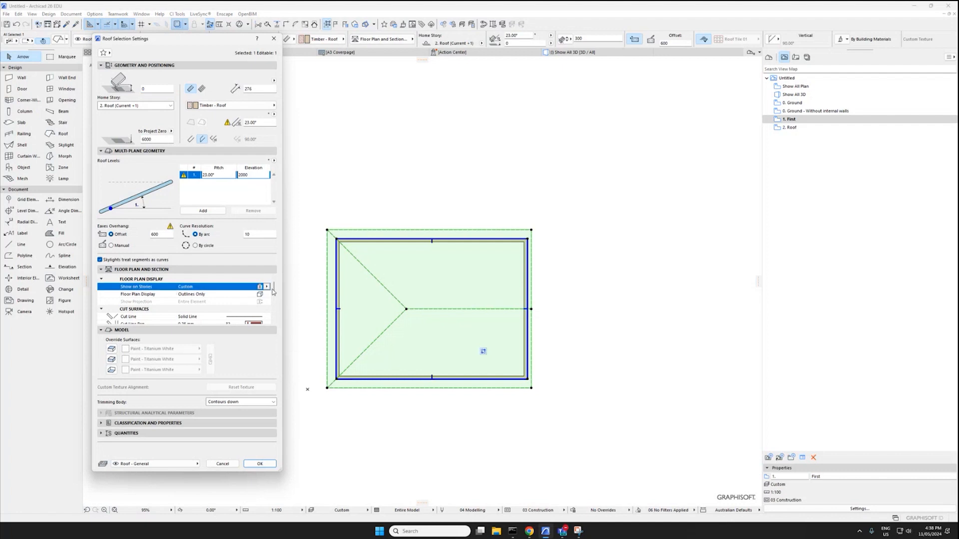
{"action": "left_click", "coordinate": [267, 287]}
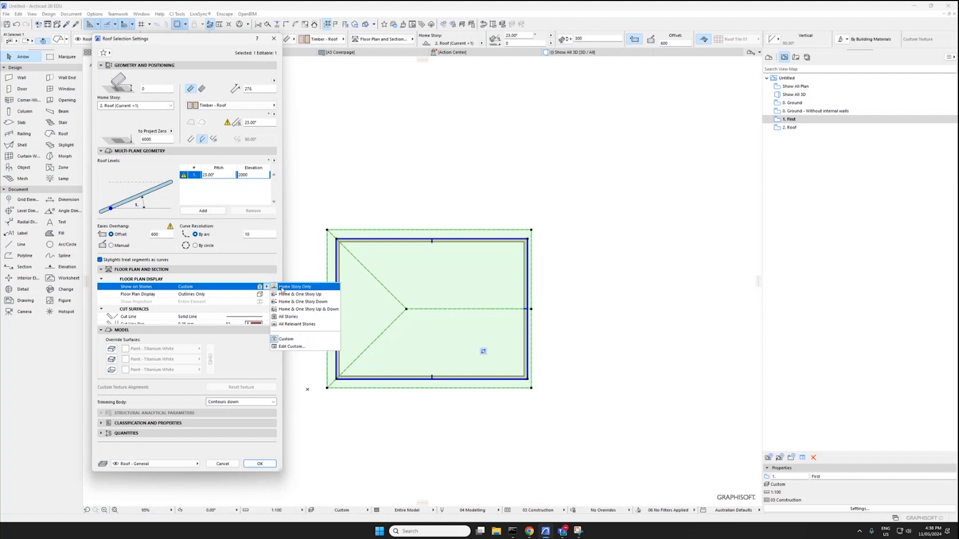
{"action": "left_click", "coordinate": [300, 287]}
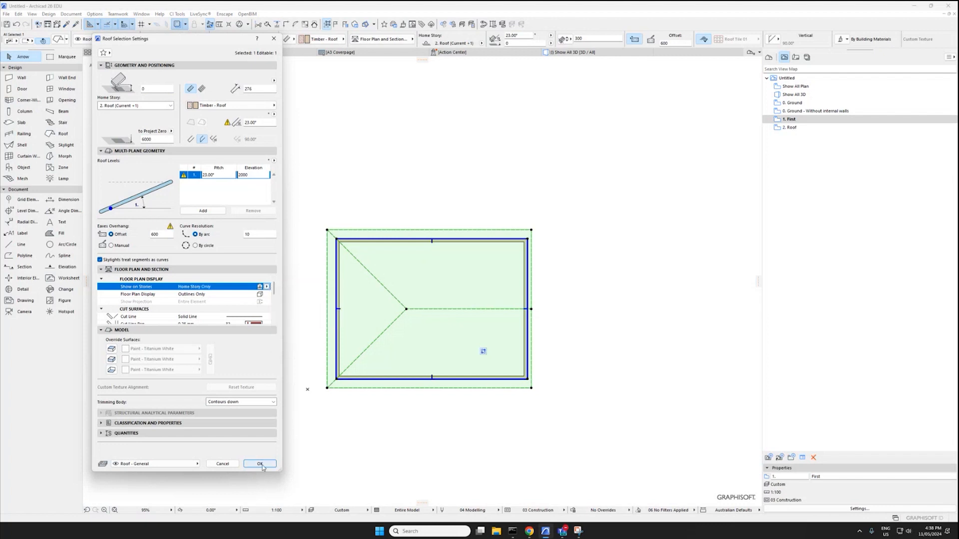
{"action": "left_click", "coordinate": [261, 464]}
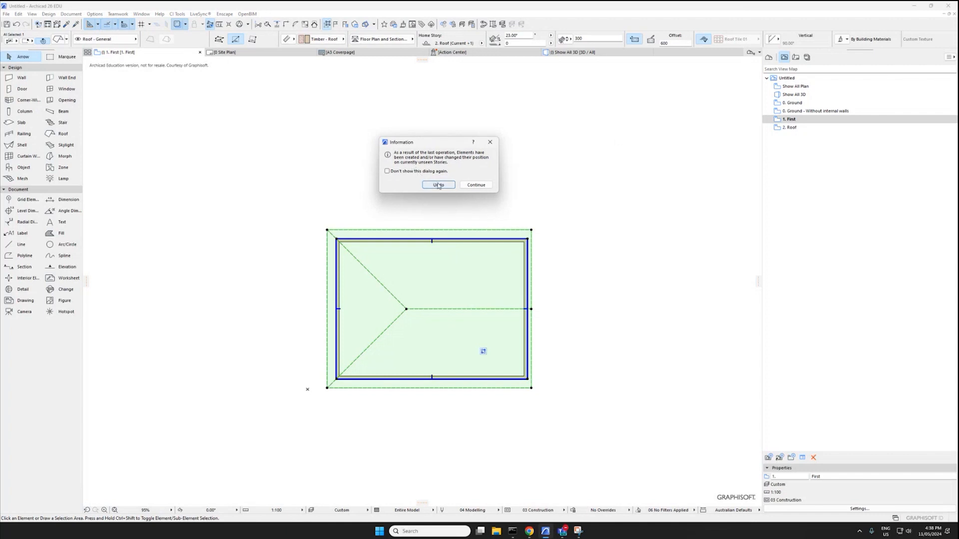
{"action": "left_click", "coordinate": [476, 185]}
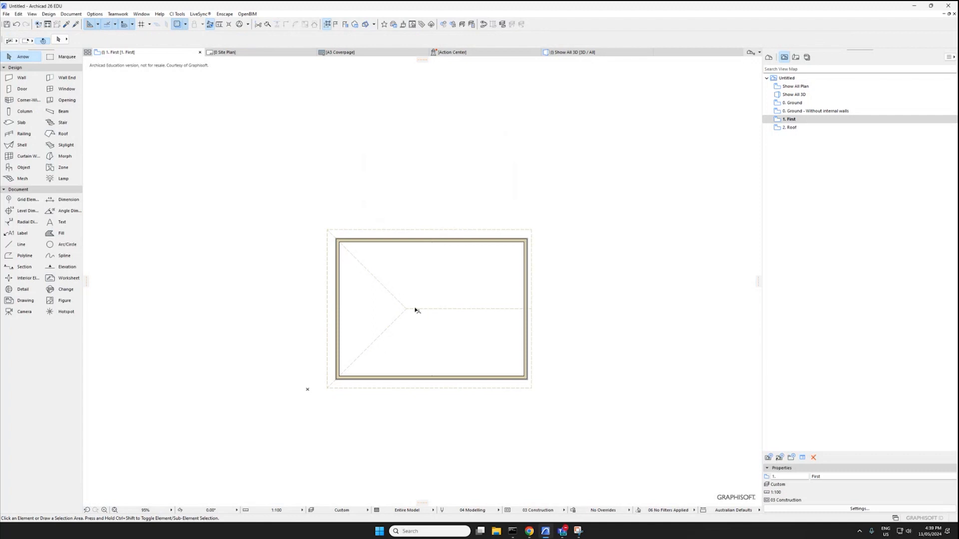
Compare the 1. First and 2. Roof views to check on which stories the roof is shown
{"action": "scroll", "coordinate": [409, 314], "scroll_direction": "up", "scroll_amount": 6}
{"action": "scroll", "coordinate": [407, 302], "scroll_direction": "down", "scroll_amount": 5}
{"action": "middle_click_drag", "start_coordinate": [493, 237], "coordinate": [465, 269]}
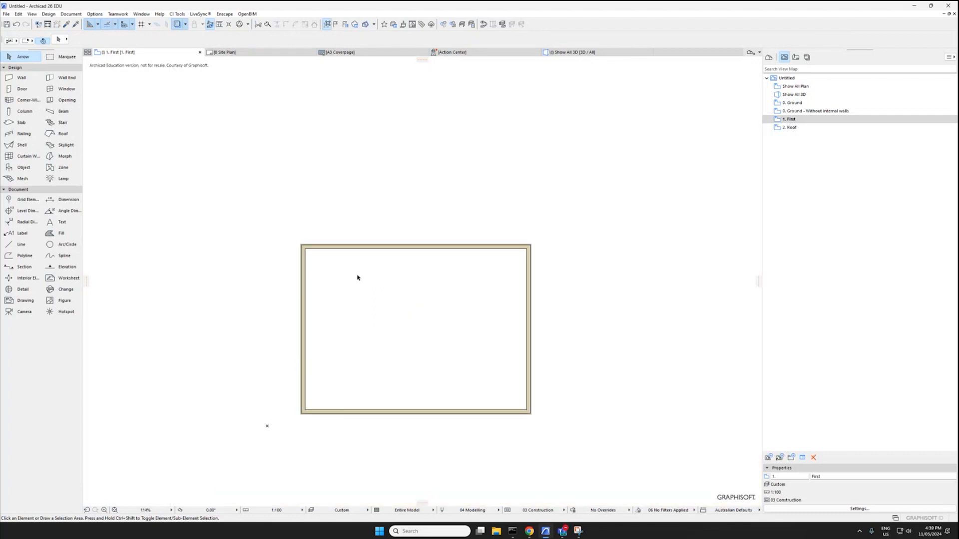
{"action": "double_click", "coordinate": [792, 127]}
{"action": "double_click", "coordinate": [793, 121]}
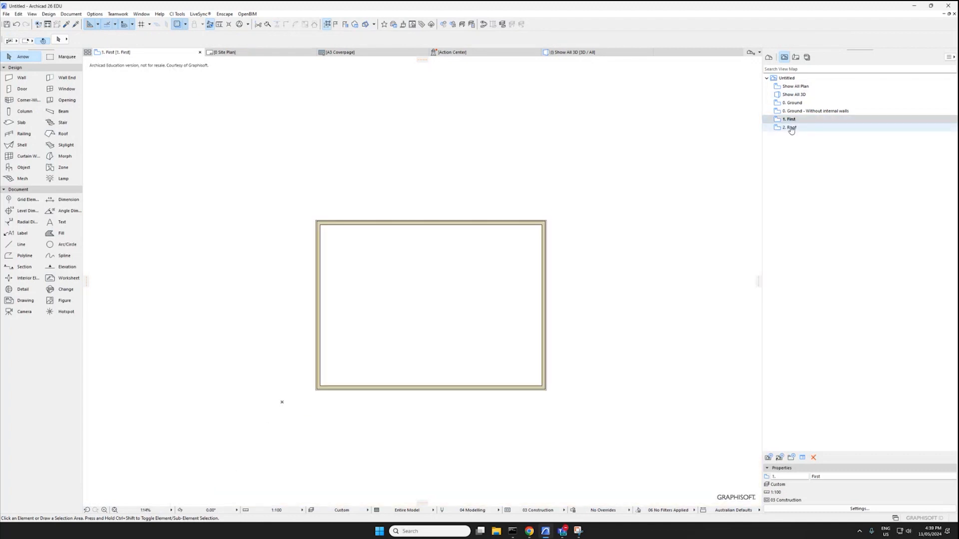
{"action": "left_click", "coordinate": [800, 131]}
{"action": "double_click", "coordinate": [799, 129]}
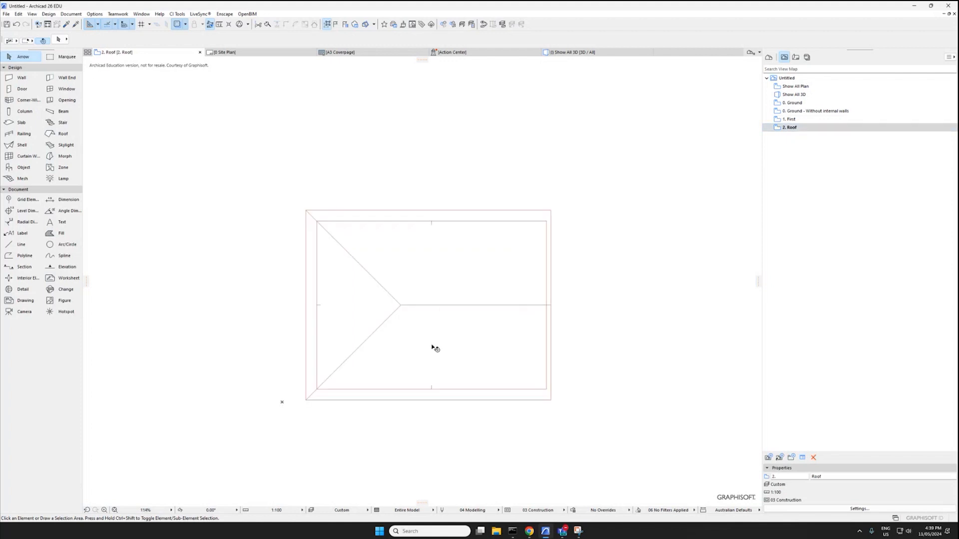
{"action": "left_click", "coordinate": [439, 306]}
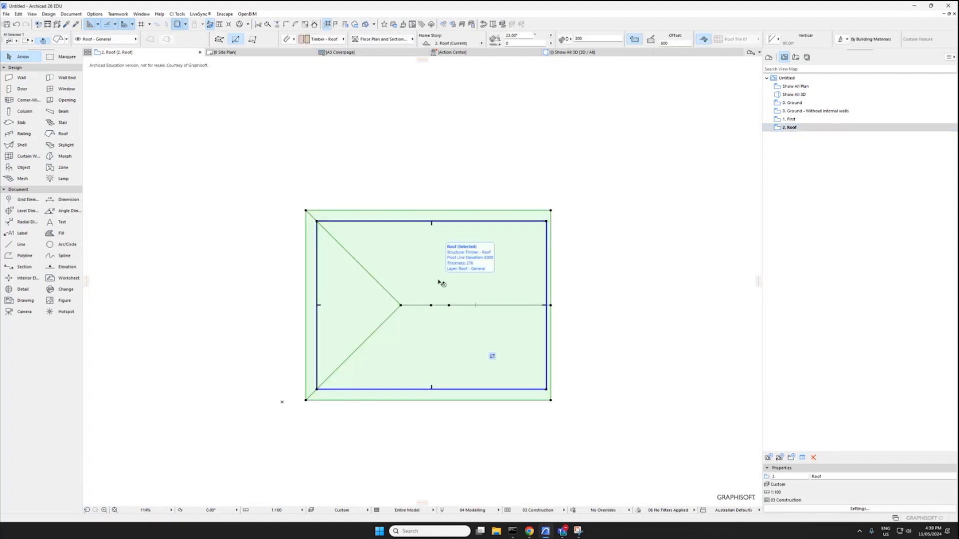
{"action": "double_click", "coordinate": [790, 119]}
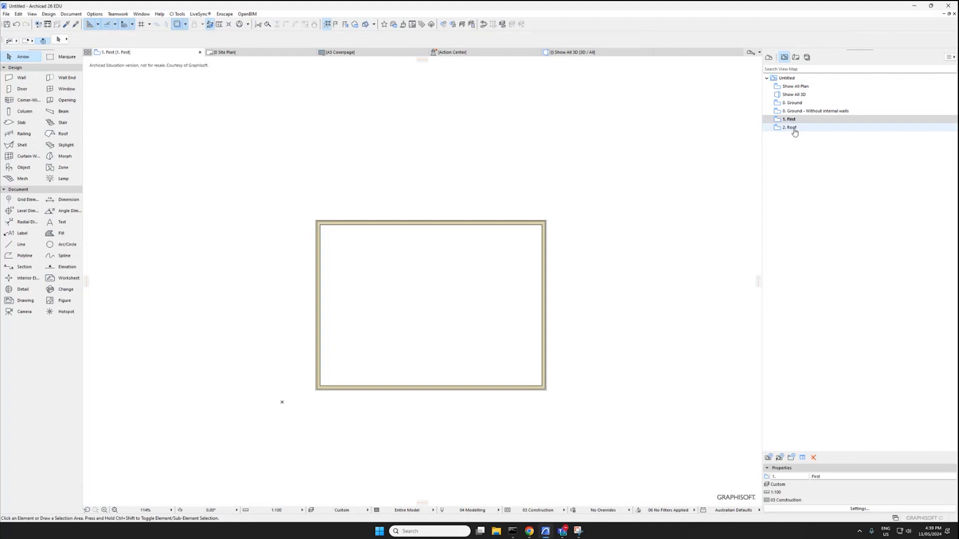
From the 2. Roof view, set the roof's Show on Stories option to Home & One Story Down
{"action": "left_click", "coordinate": [789, 127]}
{"action": "double_click", "coordinate": [790, 127]}
{"action": "left_click", "coordinate": [449, 323]}
{"action": "right_click", "coordinate": [449, 322]}
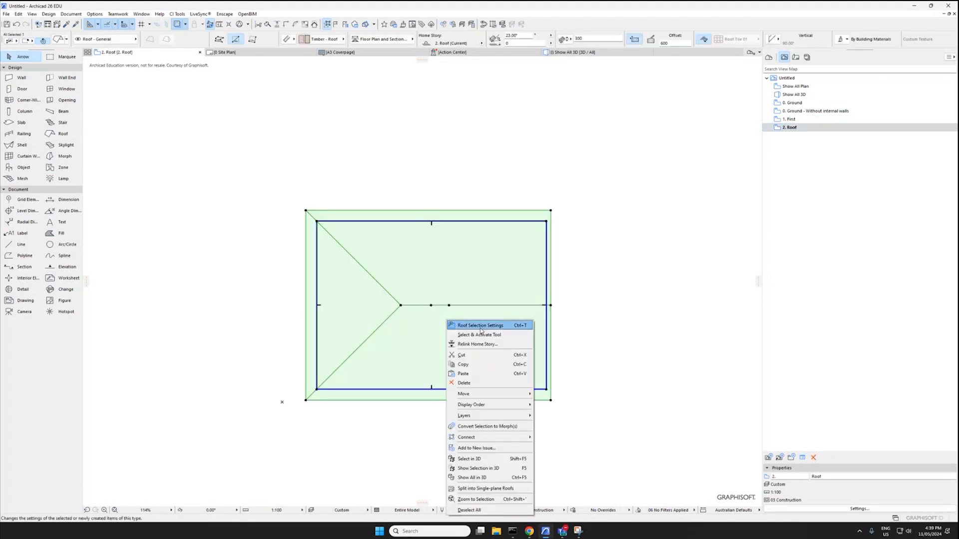
{"action": "left_click", "coordinate": [481, 326]}
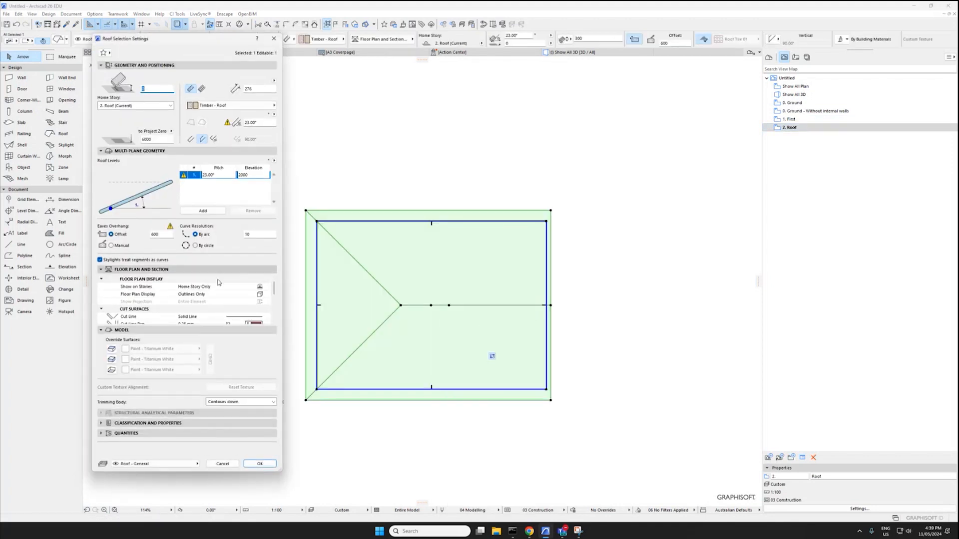
{"action": "left_click", "coordinate": [268, 287]}
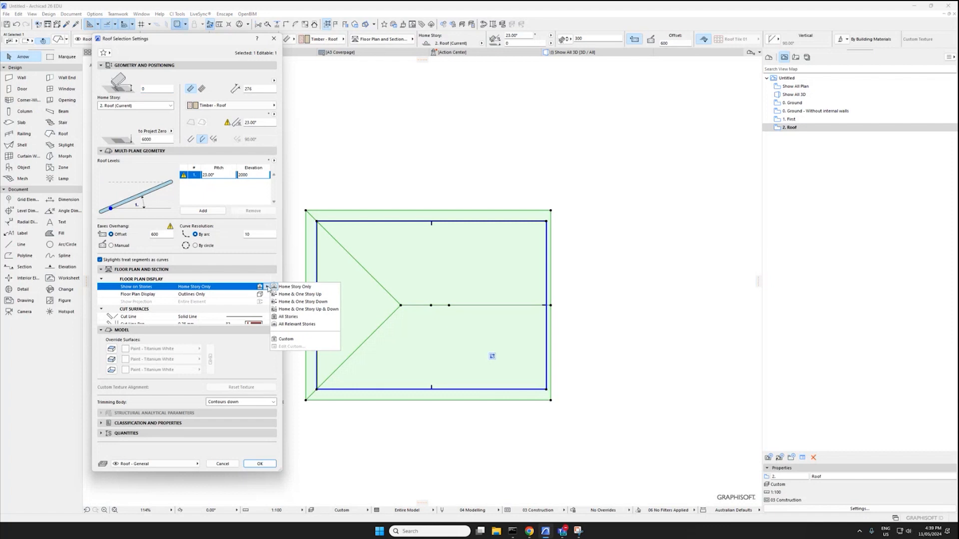
{"action": "left_click", "coordinate": [306, 302]}
{"action": "left_click", "coordinate": [260, 464]}
Go down to the 1. First story and send the roof to the back of the display order
{"action": "key", "text": "ctrl+Down"}
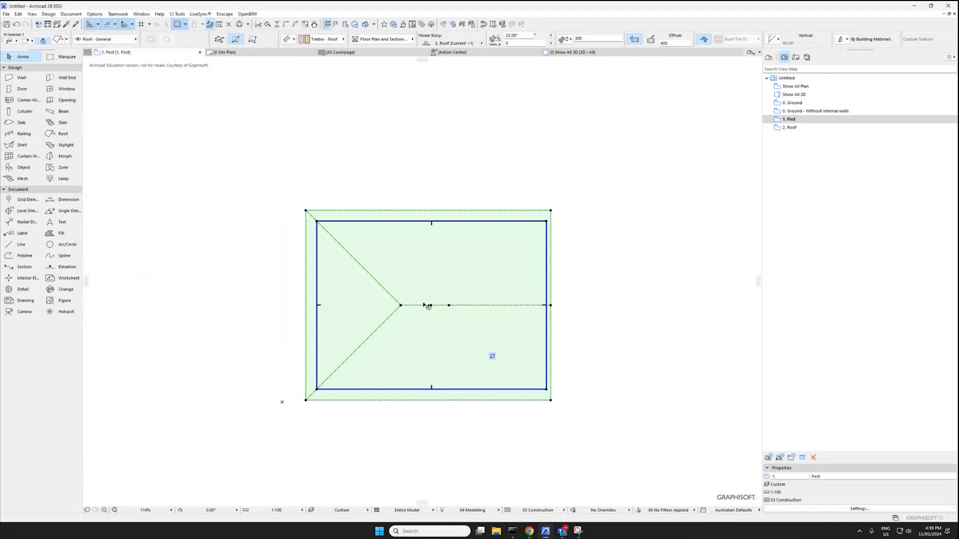
{"action": "right_click", "coordinate": [408, 316]}
{"action": "mouse_move", "coordinate": [449, 401]}
{"action": "left_click", "coordinate": [518, 429]}
{"action": "left_click", "coordinate": [579, 300]}
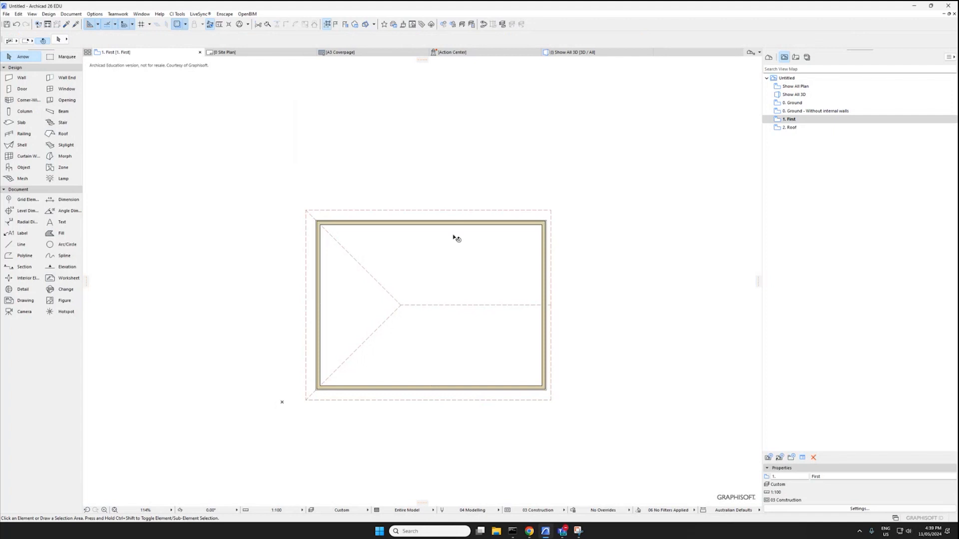
Select the roof by its overhang edge and undo its last display order change
{"action": "middle_click_drag", "start_coordinate": [496, 214], "coordinate": [537, 205]}
{"action": "left_click", "coordinate": [537, 205]}
{"action": "scroll", "coordinate": [408, 231], "scroll_direction": "up", "scroll_amount": 1}
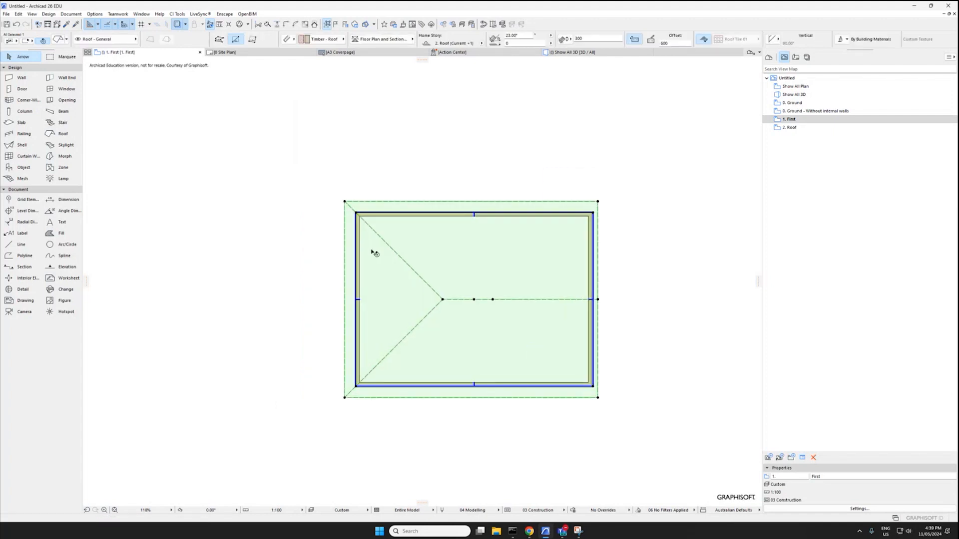
{"action": "scroll", "coordinate": [373, 253], "scroll_direction": "up", "scroll_amount": 3}
{"action": "key", "text": "ctrl+z"}
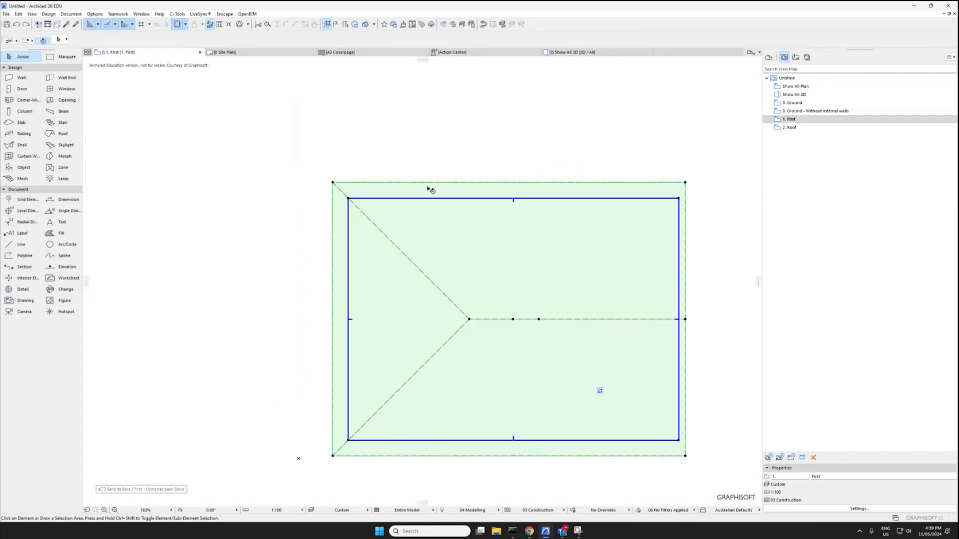
Send the selected roof behind the walls on the 1. First plan with Send to Back, and deselect it
{"action": "right_click", "coordinate": [428, 189]}
{"action": "mouse_move", "coordinate": [502, 274]}
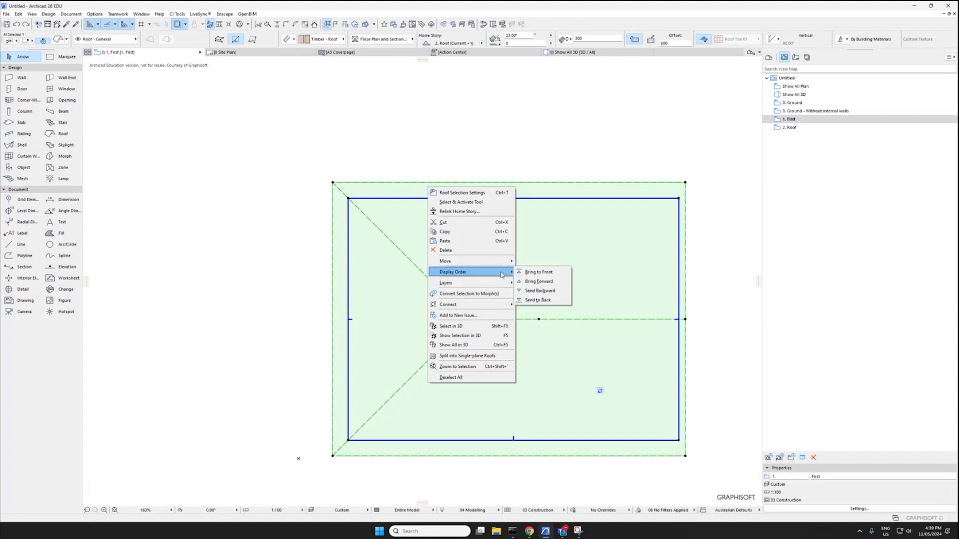
{"action": "left_click", "coordinate": [538, 300]}
{"action": "right_click", "coordinate": [587, 187]}
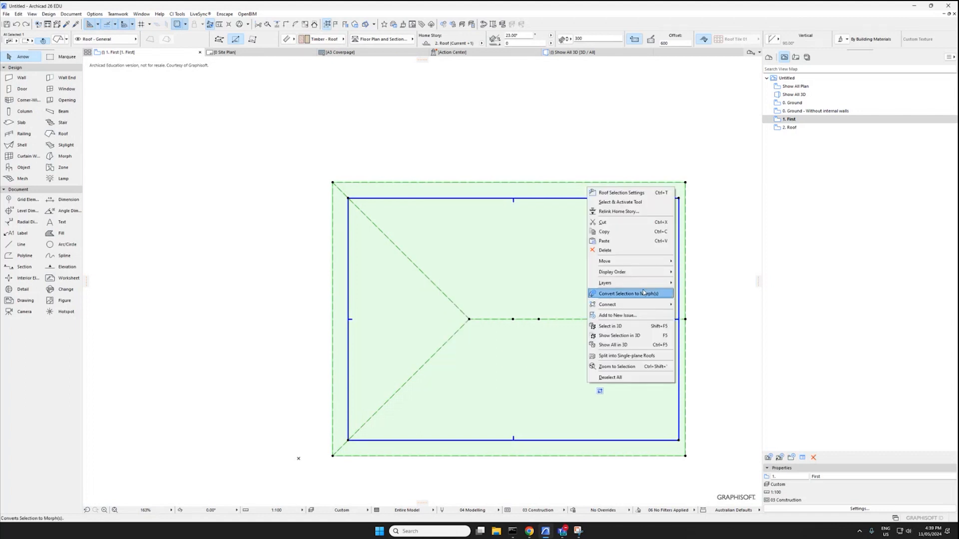
{"action": "left_click", "coordinate": [482, 161]}
{"action": "middle_click_drag", "start_coordinate": [483, 160], "coordinate": [328, 156]}
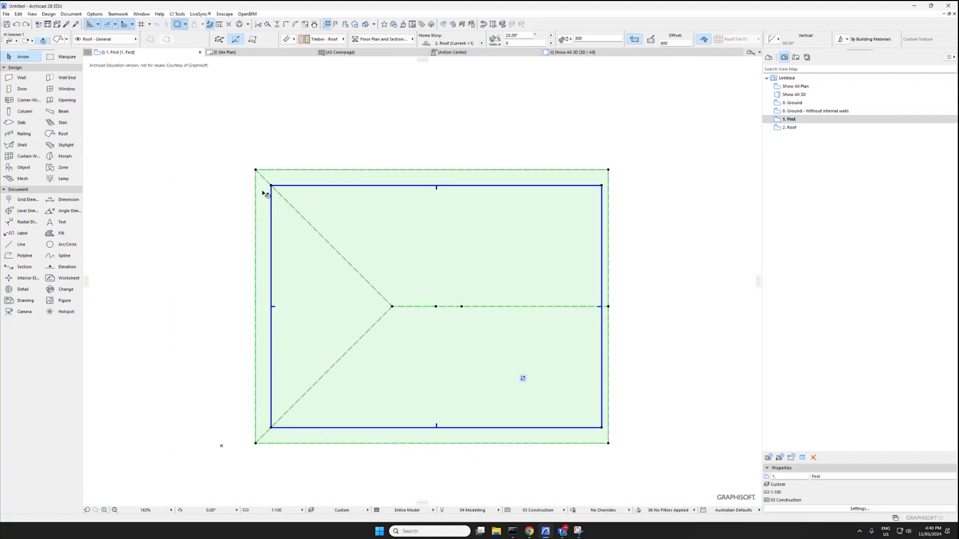
{"action": "right_click", "coordinate": [289, 179]}
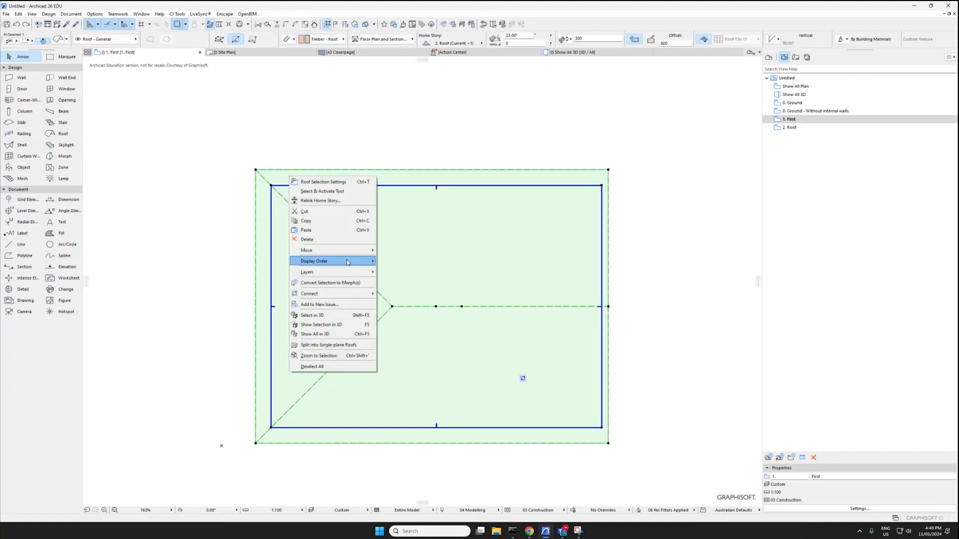
{"action": "mouse_move", "coordinate": [350, 254]}
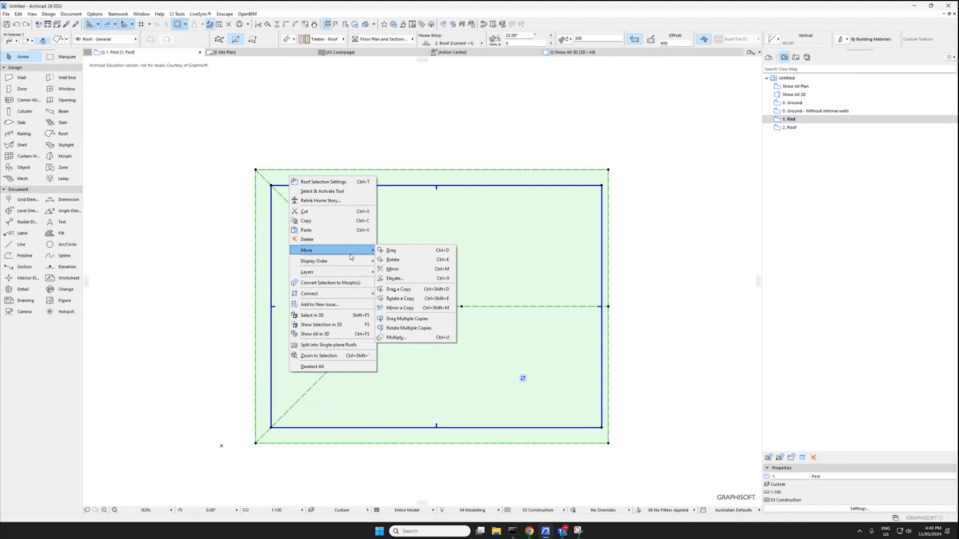
{"action": "mouse_move", "coordinate": [319, 262]}
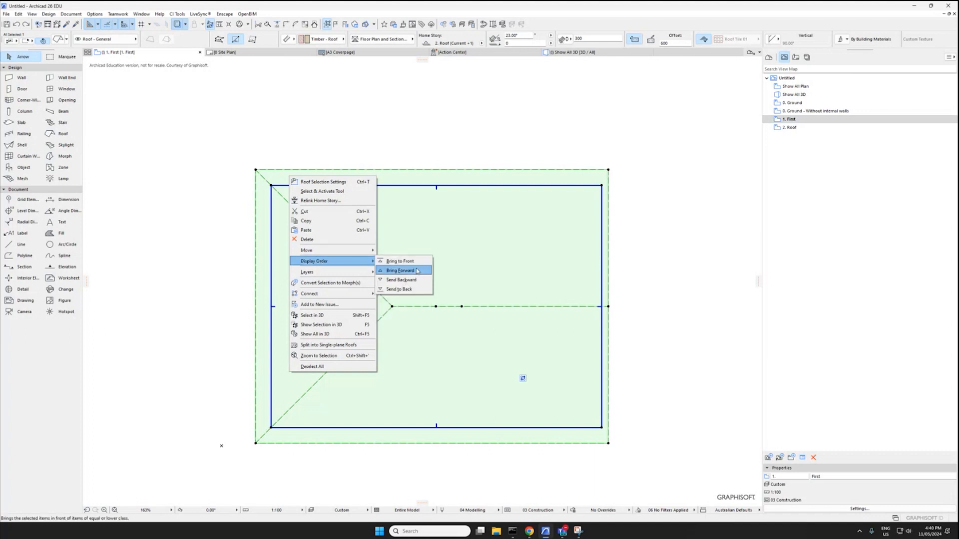
{"action": "left_click", "coordinate": [400, 289]}
{"action": "left_click", "coordinate": [417, 160]}
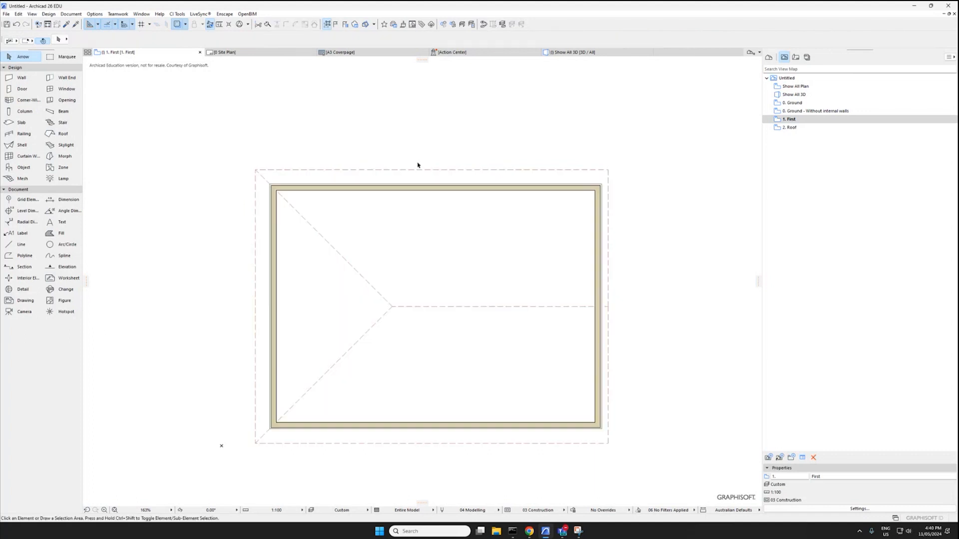
Examine the underside of the building in the 3D view and return to the 1. First plan
{"action": "middle_click_drag", "start_coordinate": [393, 301], "coordinate": [400, 301]}
{"action": "scroll", "coordinate": [400, 301], "scroll_direction": "down", "scroll_amount": 3}
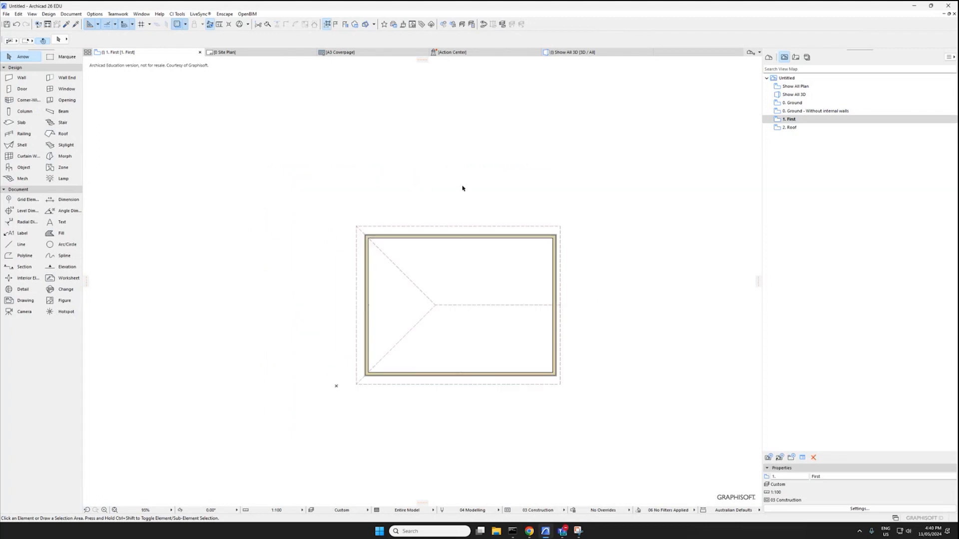
{"action": "key", "text": "F3"}
{"action": "scroll", "coordinate": [463, 189], "scroll_direction": "down", "scroll_amount": 2}
{"action": "middle_click_drag", "start_coordinate": [460, 272], "coordinate": [421, 284]}
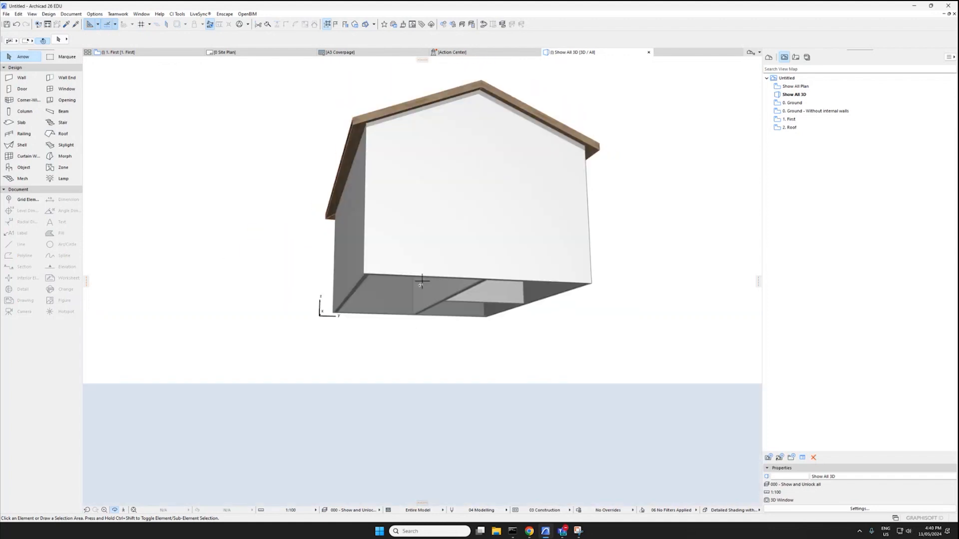
{"action": "key", "text": "F2"}
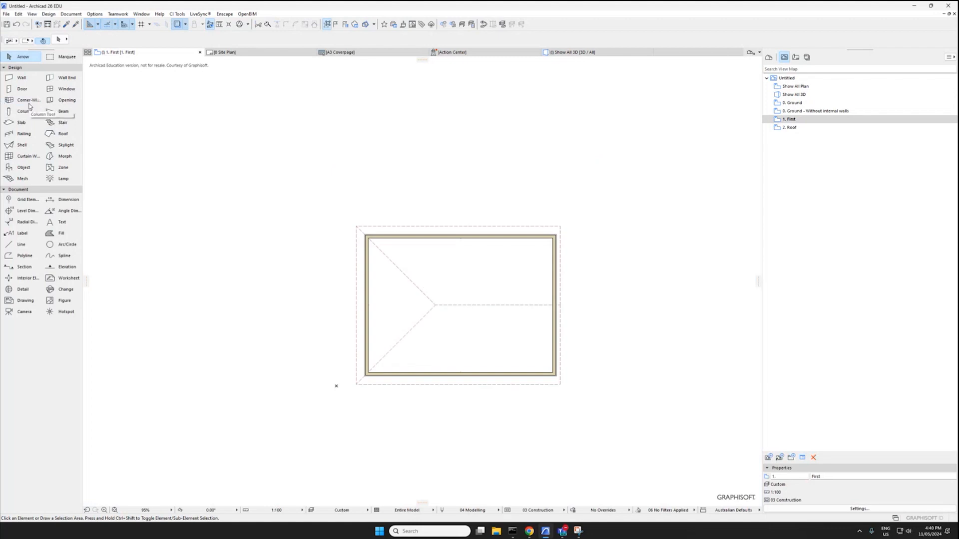
Draw an irregular seven-sided slab in the empty area above the building on the plan, using the Slab tool's polygonal method
{"action": "left_click", "coordinate": [21, 122]}
{"action": "scroll", "coordinate": [407, 285], "scroll_direction": "up", "scroll_amount": 5}
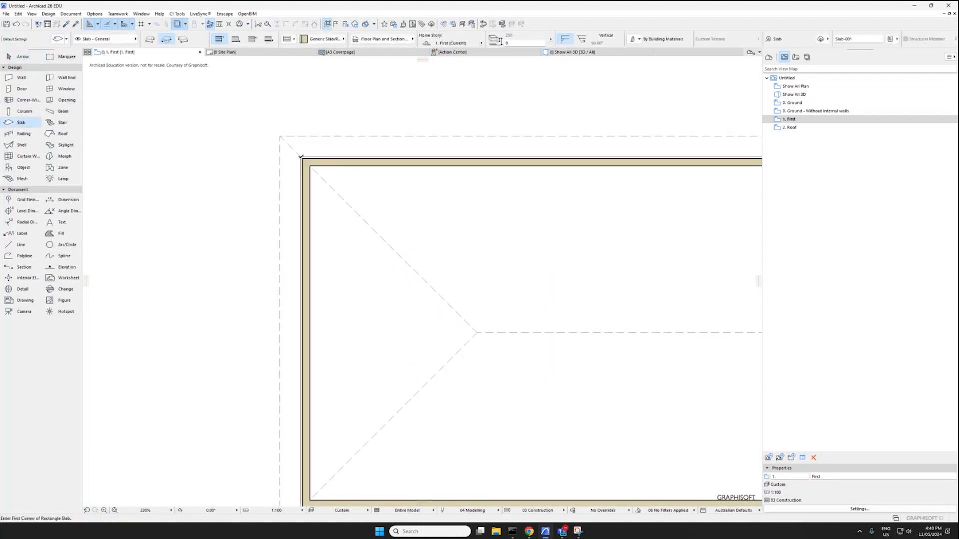
{"action": "scroll", "coordinate": [301, 155], "scroll_direction": "down", "scroll_amount": 4}
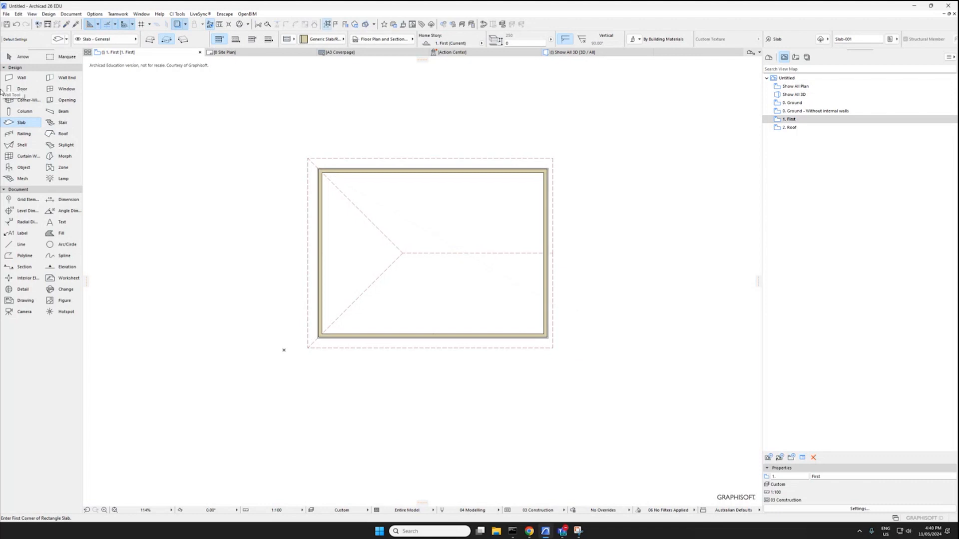
{"action": "left_click", "coordinate": [150, 39]}
{"action": "left_click", "coordinate": [289, 119]}
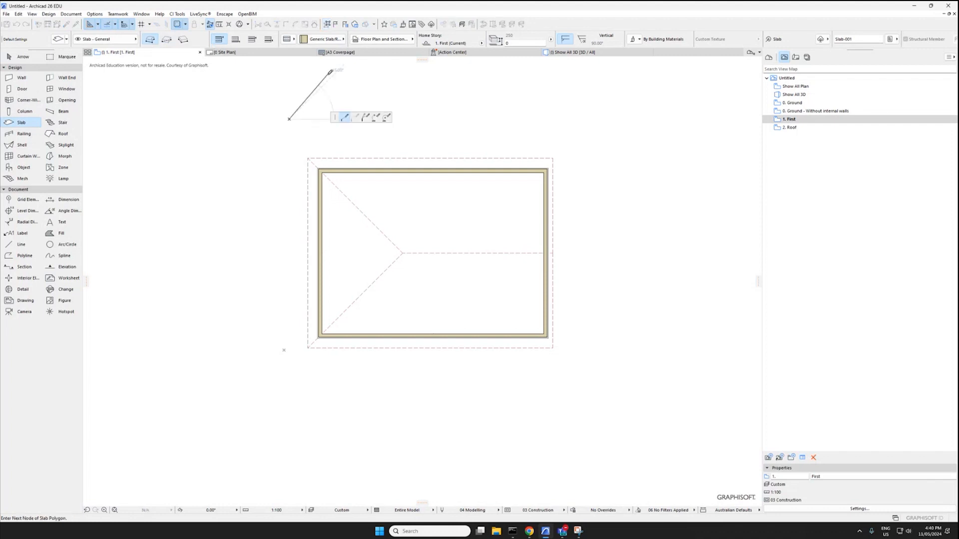
{"action": "left_click", "coordinate": [327, 75]}
{"action": "left_click", "coordinate": [441, 98]}
{"action": "left_click", "coordinate": [464, 125]}
{"action": "left_click", "coordinate": [445, 141]}
{"action": "left_click", "coordinate": [368, 136]}
{"action": "left_click", "coordinate": [316, 131]}
{"action": "left_click", "coordinate": [289, 119]}
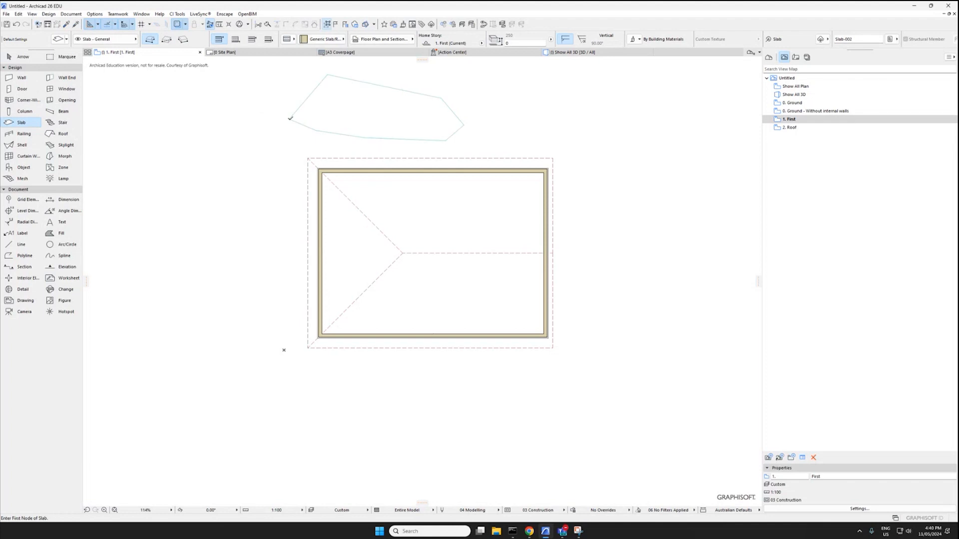
Draw a rectangular slab along the outer wall corners of the building on the 1. First plan, and select it
{"action": "left_click", "coordinate": [319, 169]}
{"action": "left_click", "coordinate": [548, 169]}
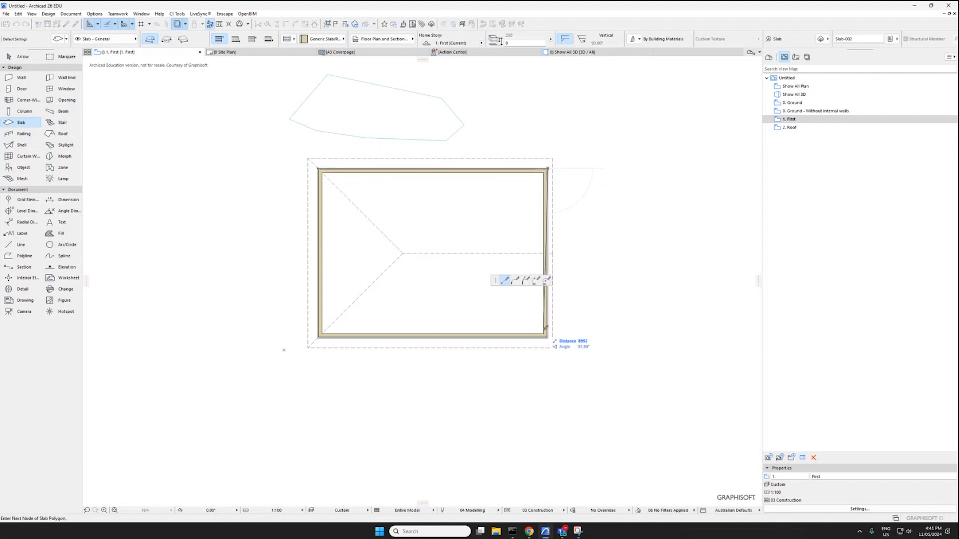
{"action": "left_click", "coordinate": [548, 338]}
{"action": "left_click", "coordinate": [319, 338]}
{"action": "left_click", "coordinate": [319, 169]}
{"action": "key", "text": "Escape"}
{"action": "left_click", "coordinate": [370, 196]}
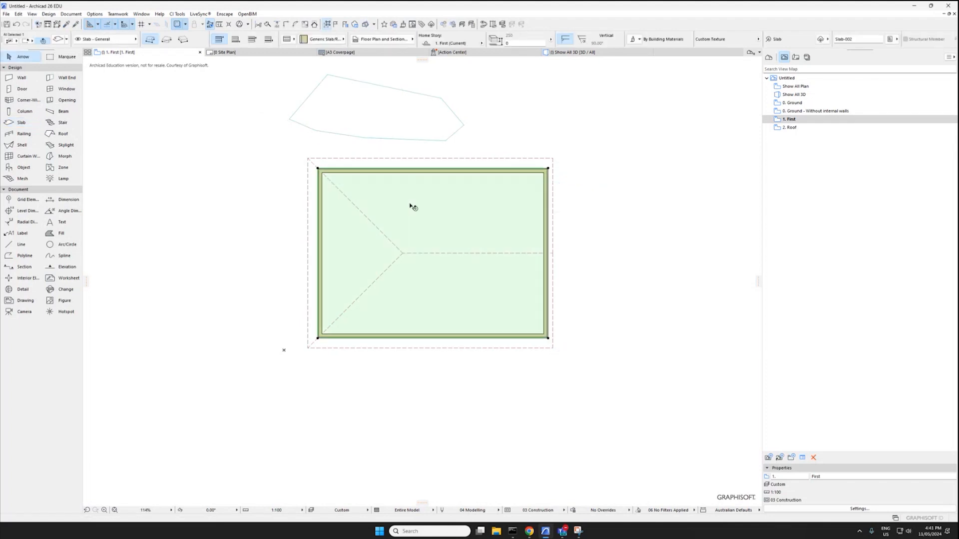
Try to move the rectangular slab a short distance with the Drag command, and undo the move
{"action": "key", "text": "ctrl+d"}
{"action": "left_click", "coordinate": [407, 235]}
{"action": "key", "text": "Escape"}
{"action": "middle_click_drag", "start_coordinate": [409, 225], "coordinate": [339, 226]}
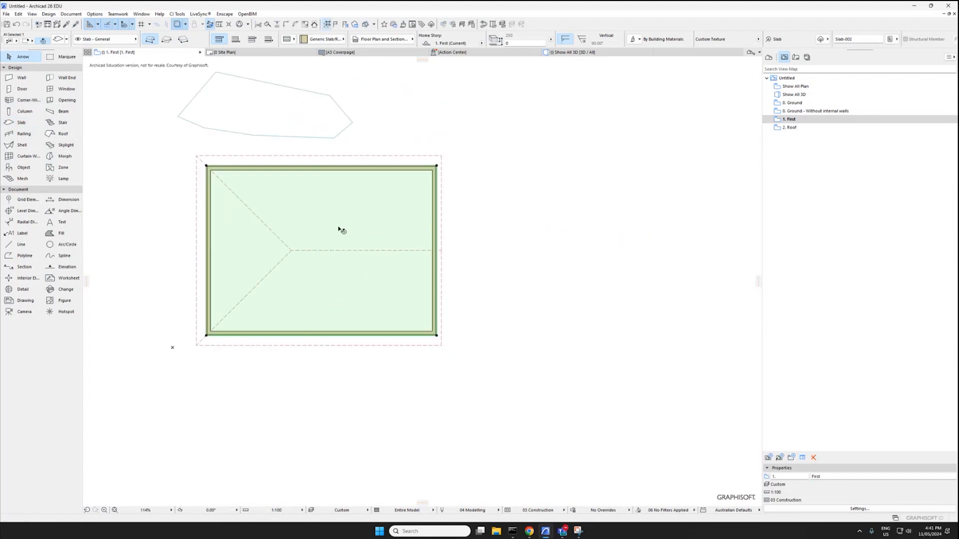
{"action": "key", "text": "ctrl+d"}
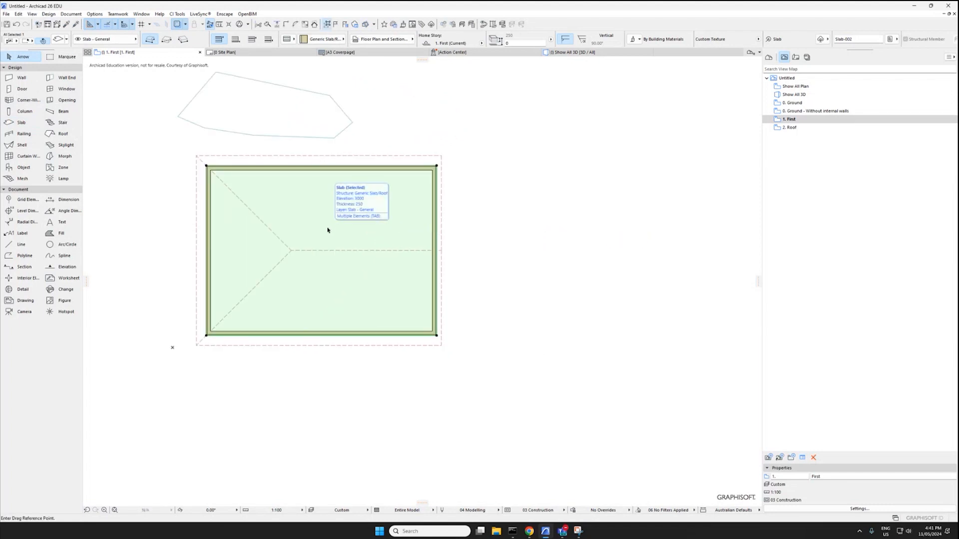
{"action": "left_click", "coordinate": [327, 228]}
{"action": "left_click", "coordinate": [359, 222]}
{"action": "key", "text": "ctrl+z"}
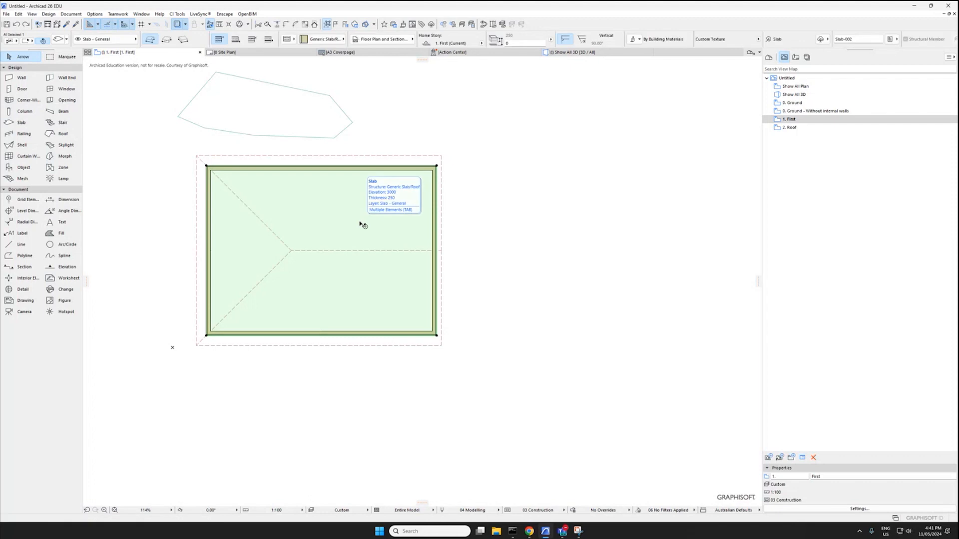
Try repositioning the slab's top-left corner node to a point inside the building, and undo the edit
{"action": "left_click", "coordinate": [206, 168]}
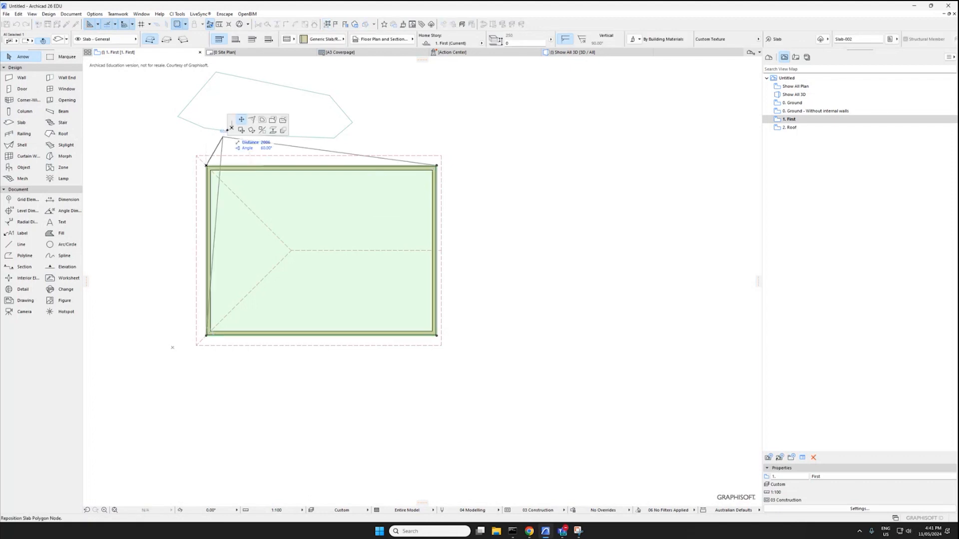
{"action": "left_click", "coordinate": [327, 225]}
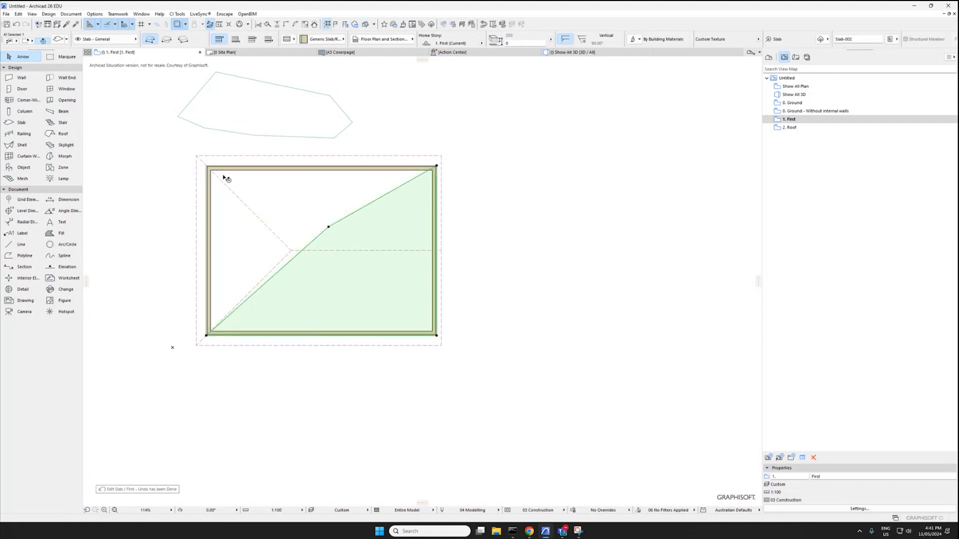
{"action": "key", "text": "ctrl+z"}
Try dragging the whole slab by its corner into the empty area beside the building, undoing each move
{"action": "left_click", "coordinate": [208, 169]}
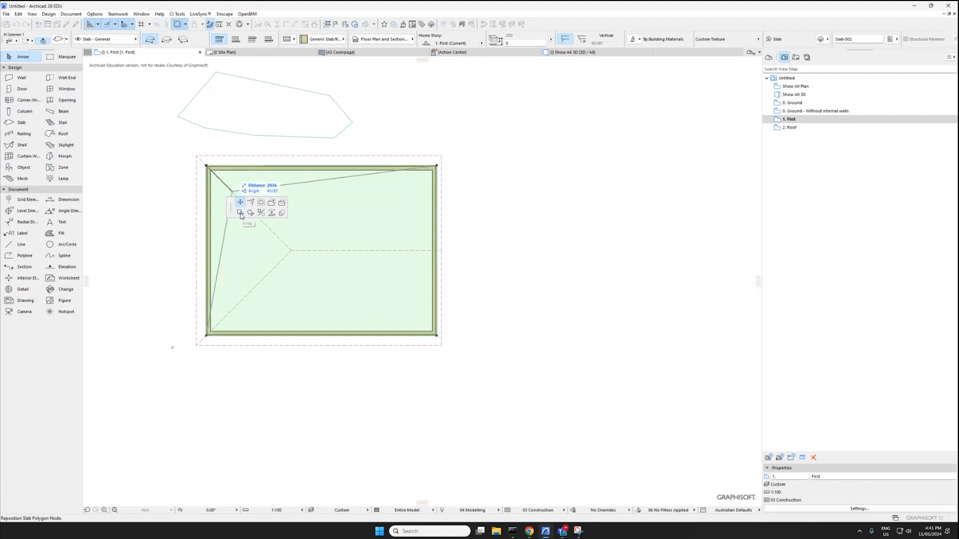
{"action": "left_click", "coordinate": [522, 177]}
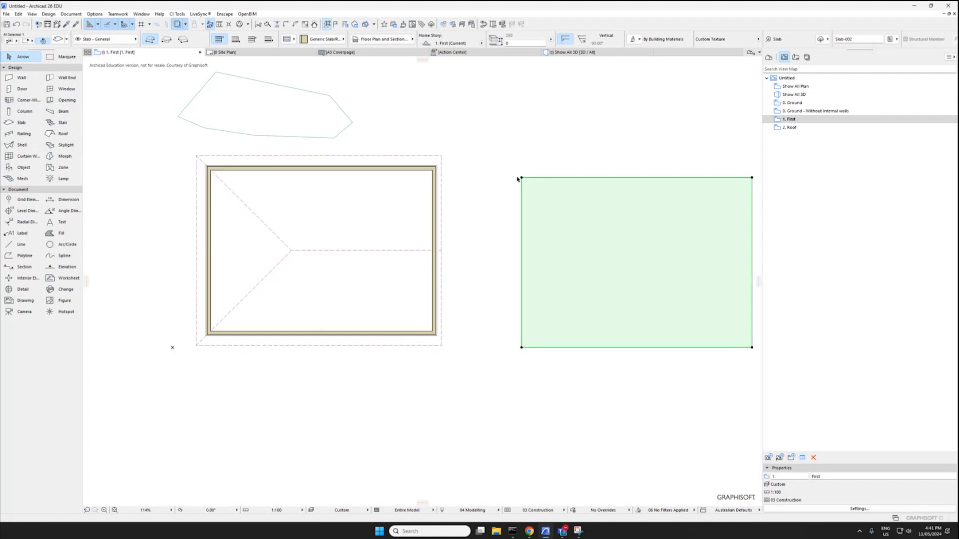
{"action": "key", "text": "ctrl+z"}
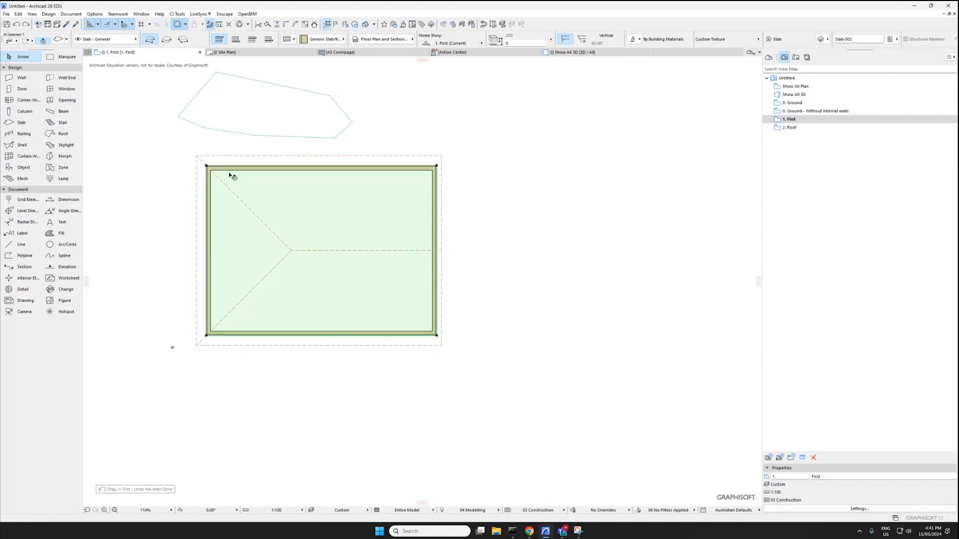
{"action": "left_click_drag", "start_coordinate": [207, 176], "coordinate": [509, 176]}
{"action": "key", "text": "ctrl+z"}
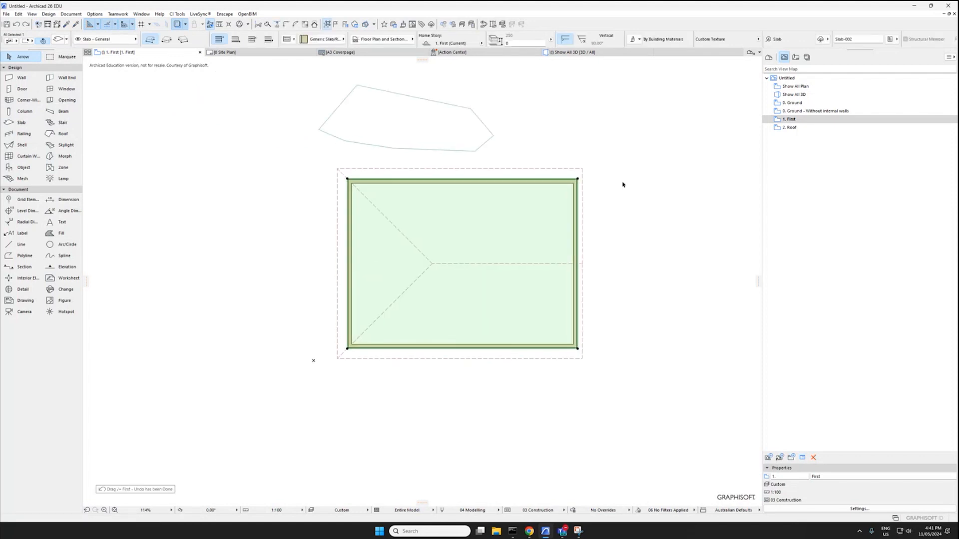
Examine the irregular slab beside the building in the 3D view, and return to the 1. First plan
{"action": "key", "text": "F3"}
{"action": "middle_click_drag", "start_coordinate": [329, 324], "coordinate": [255, 334], "text": "shift"}
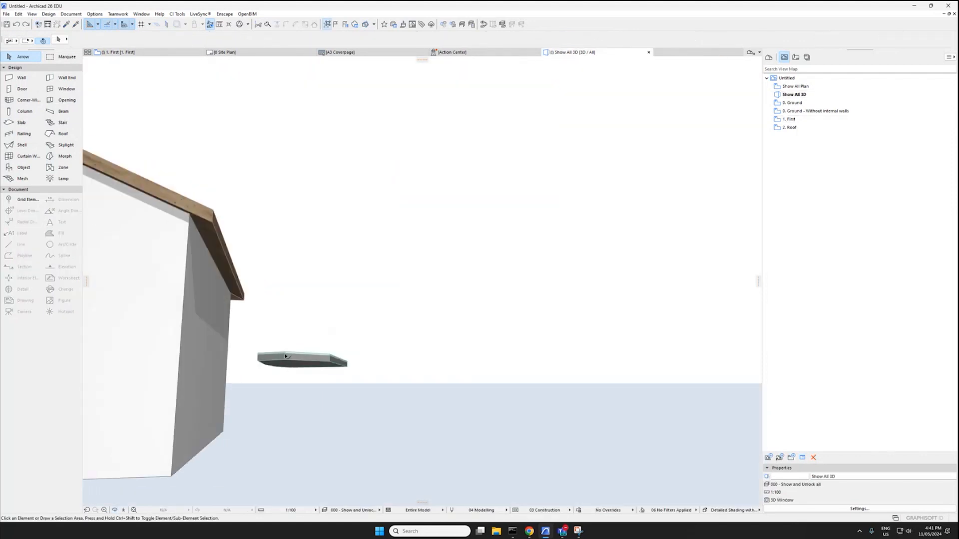
{"action": "key", "text": "F2"}
Copy the rectangular slab from 1. First and paste it in the same position on the 0. Ground plan, with the trace reference switched off
{"action": "left_click", "coordinate": [382, 271]}
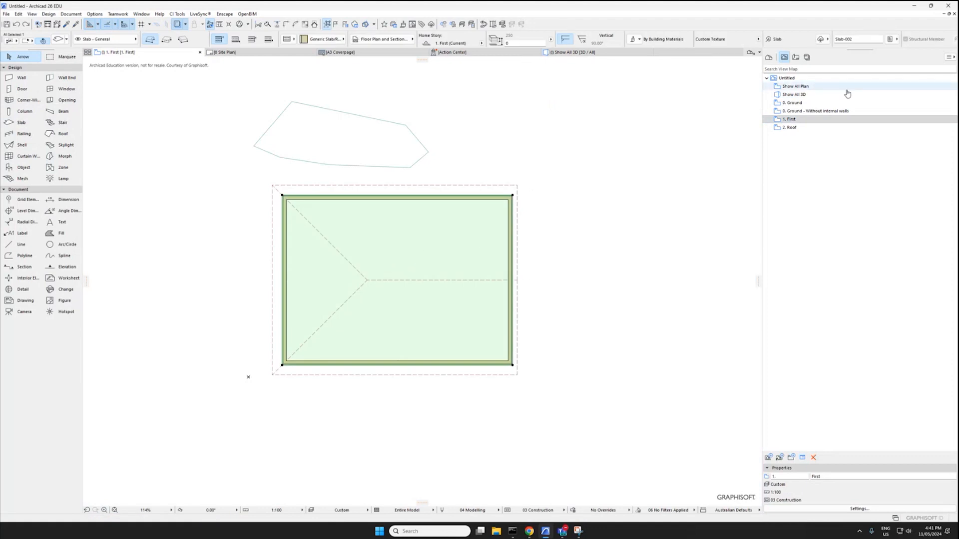
{"action": "double_click", "coordinate": [812, 103]}
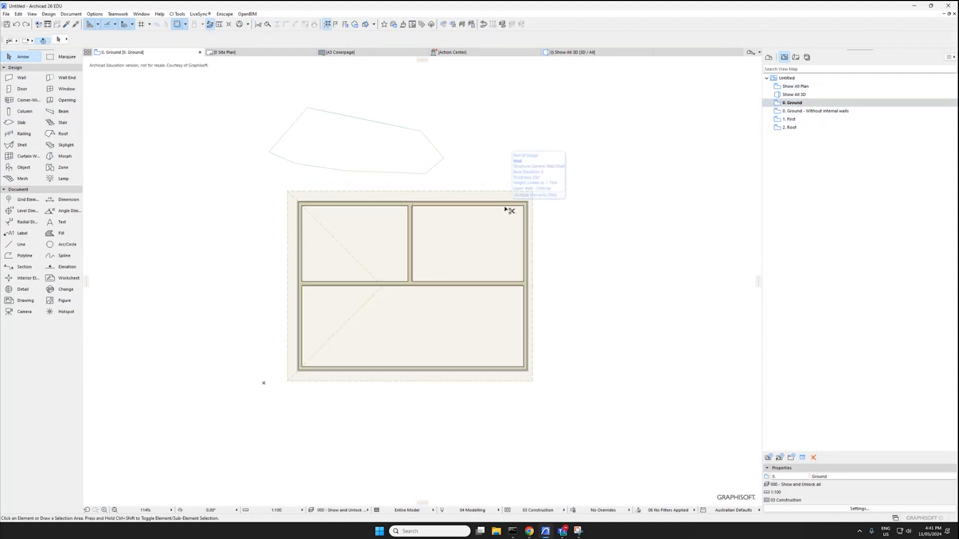
{"action": "left_click", "coordinate": [542, 151]}
{"action": "left_click", "coordinate": [177, 24]}
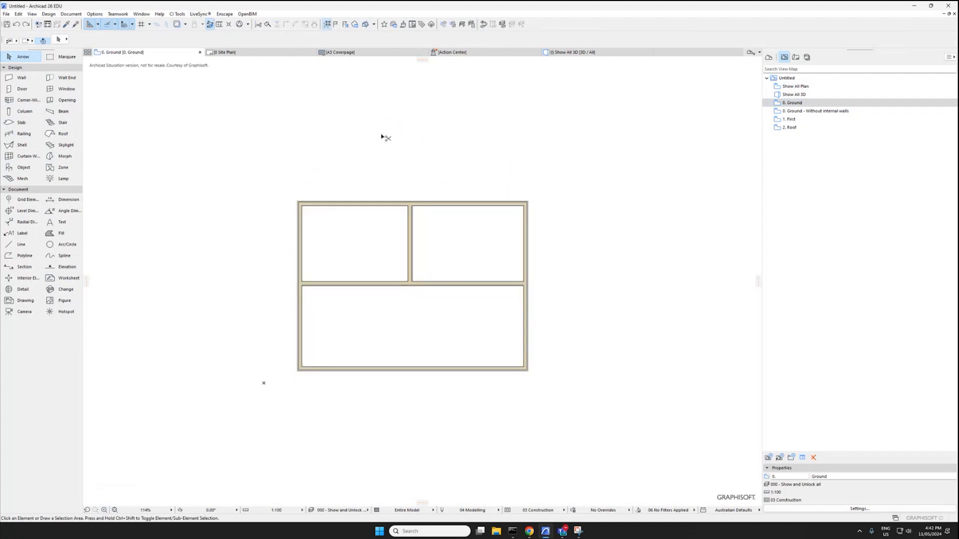
{"action": "key", "text": "ctrl+v"}
{"action": "scroll", "coordinate": [305, 200], "scroll_direction": "up", "scroll_amount": 5}
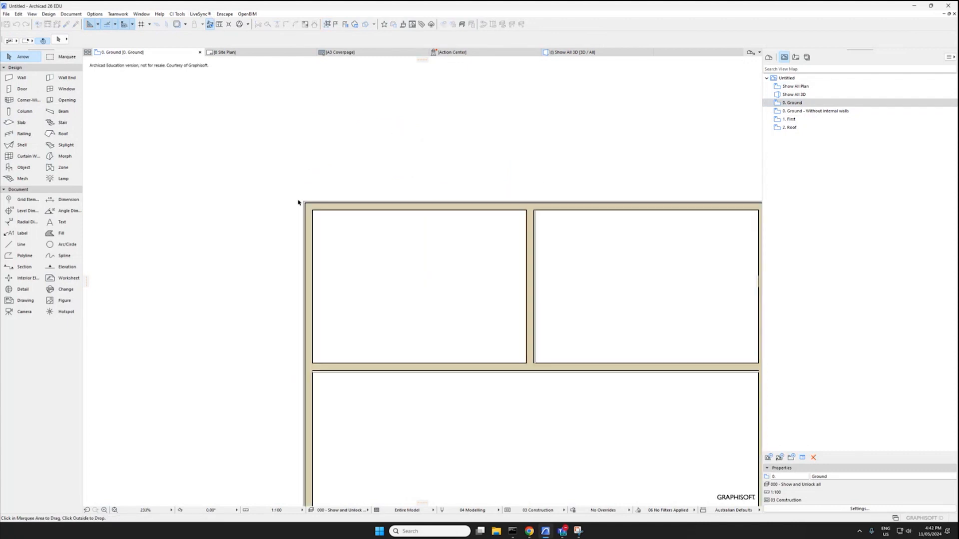
{"action": "scroll", "coordinate": [306, 200], "scroll_direction": "down", "scroll_amount": 5}
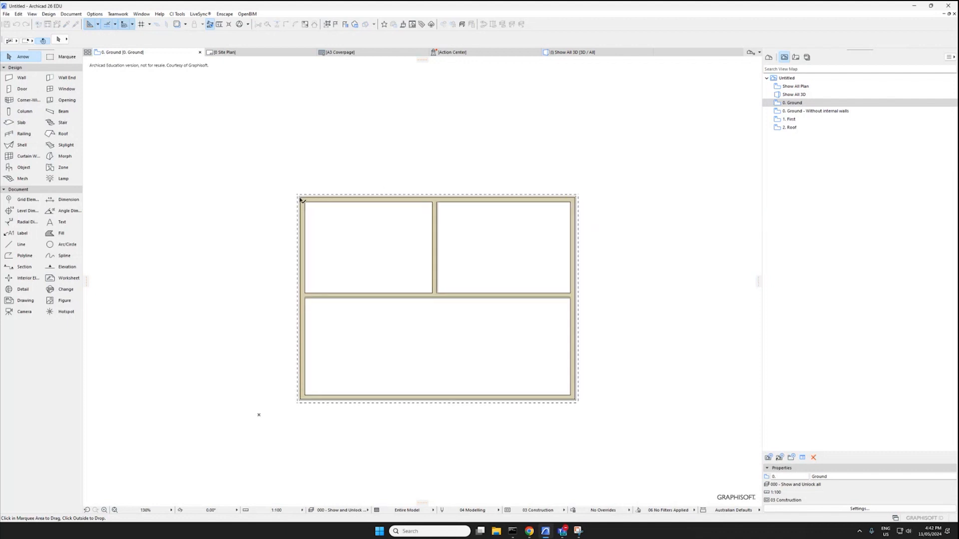
{"action": "left_click", "coordinate": [197, 139]}
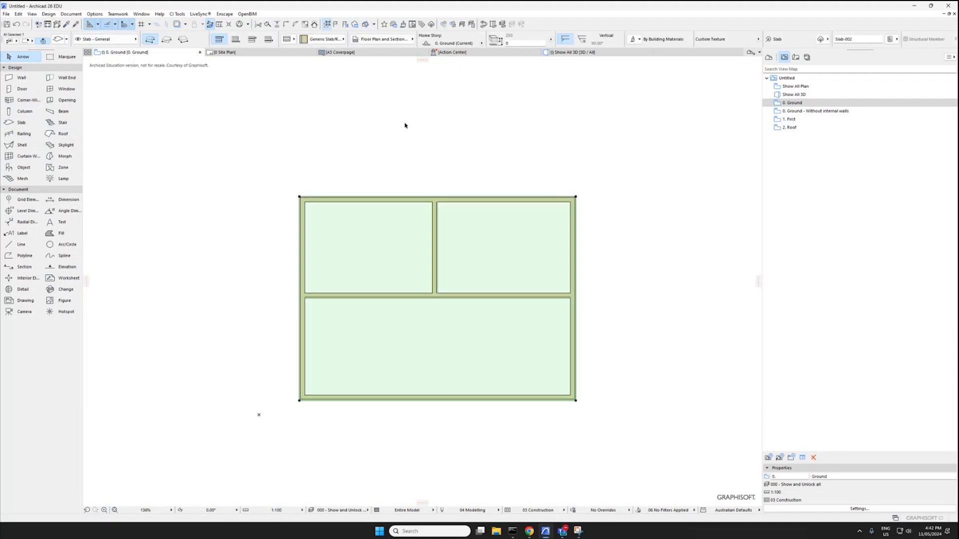
View the building in 3D and check the positions of the ground-floor and first-floor slabs by selecting them
{"action": "key", "text": "F3"}
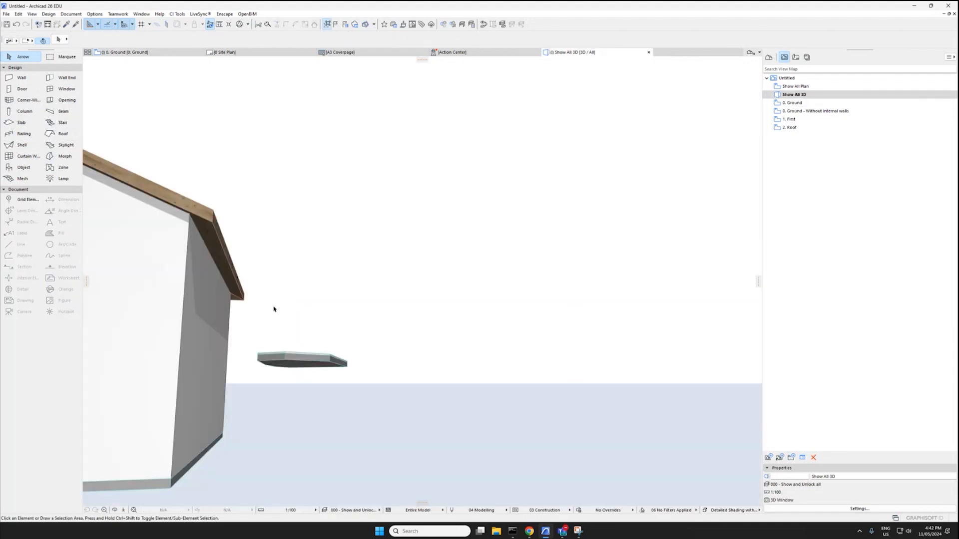
{"action": "middle_click_drag", "start_coordinate": [274, 308], "coordinate": [302, 228], "text": "shift"}
{"action": "left_click", "coordinate": [302, 228]}
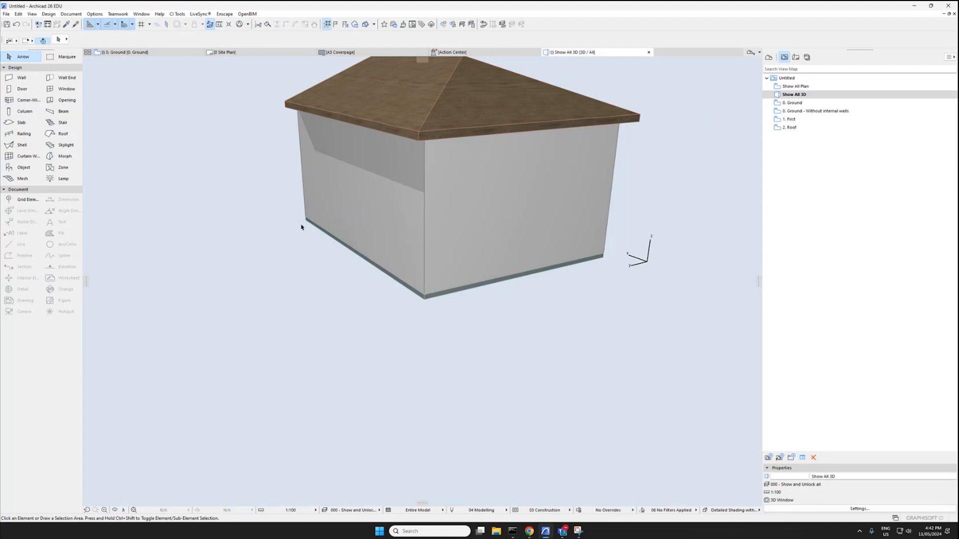
{"action": "middle_click_drag", "start_coordinate": [423, 282], "coordinate": [499, 330]}
{"action": "left_click", "coordinate": [481, 341]}
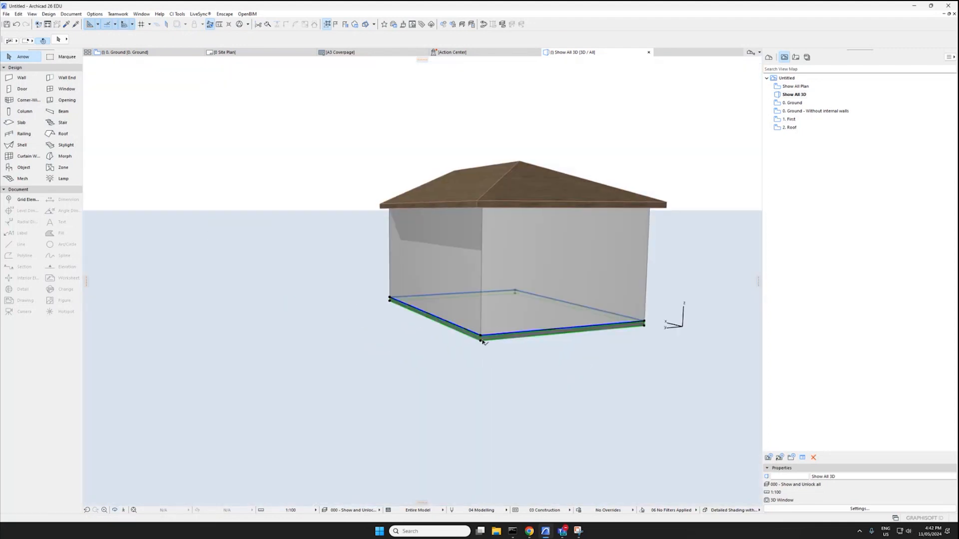
{"action": "left_click", "coordinate": [486, 273]}
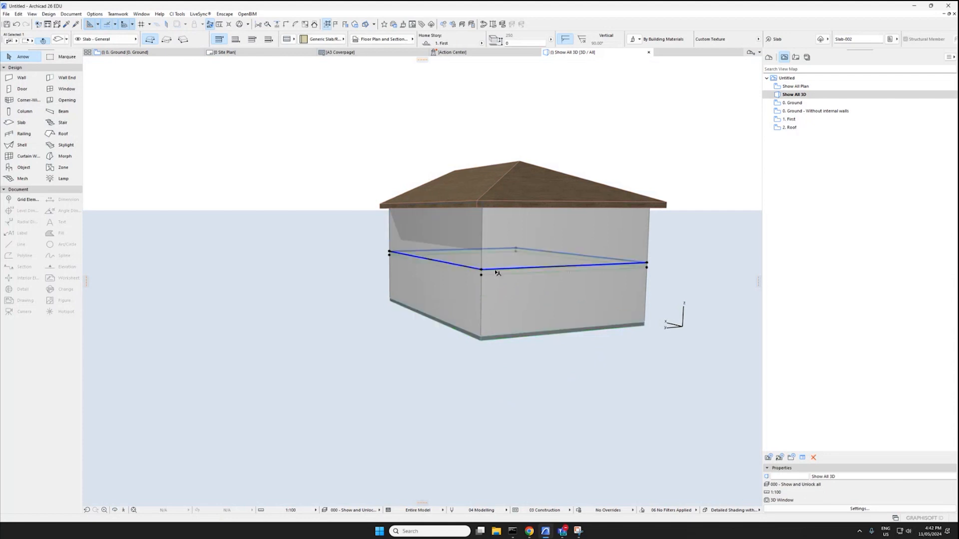
Delete the front ground-floor external wall in 3D to inspect the slabs and internal wall behind it, and undo the deletion
{"action": "left_click", "coordinate": [502, 281]}
{"action": "key", "text": "Delete"}
{"action": "middle_click_drag", "start_coordinate": [519, 326], "coordinate": [419, 345]}
{"action": "scroll", "coordinate": [451, 277], "scroll_direction": "up", "scroll_amount": 3}
{"action": "left_click", "coordinate": [418, 345]}
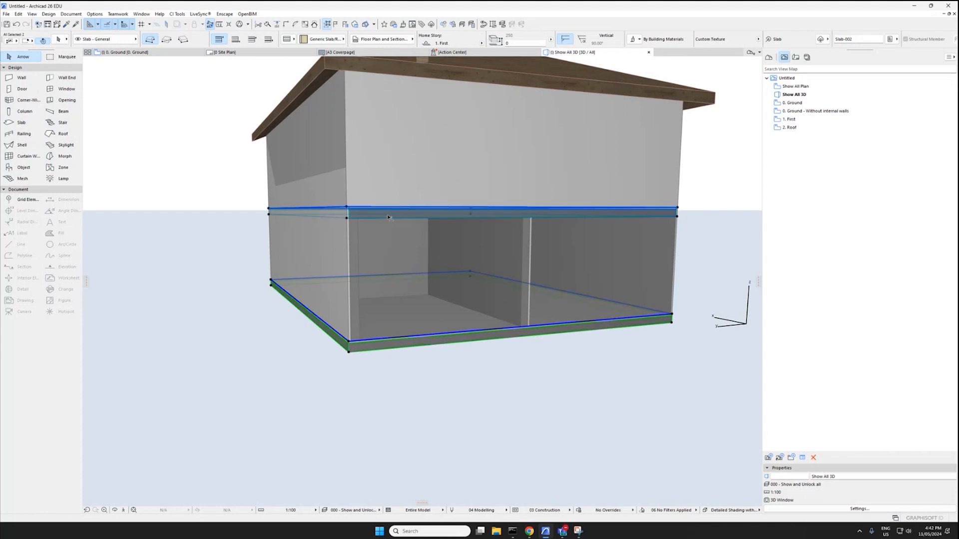
{"action": "left_click", "coordinate": [524, 263]}
{"action": "left_click", "coordinate": [428, 220]}
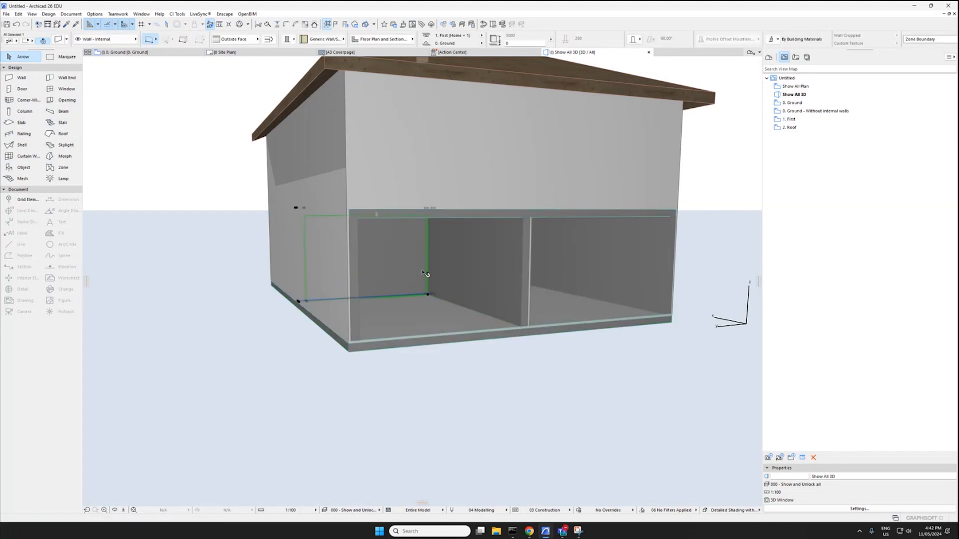
Set the outside face surface override of the front ground-floor external wall to Brick - Stack Bond in its selection settings
{"action": "scroll", "coordinate": [403, 397], "scroll_direction": "up", "scroll_amount": 5}
{"action": "scroll", "coordinate": [403, 397], "scroll_direction": "down", "scroll_amount": 2}
{"action": "scroll", "coordinate": [415, 370], "scroll_direction": "up", "scroll_amount": 2}
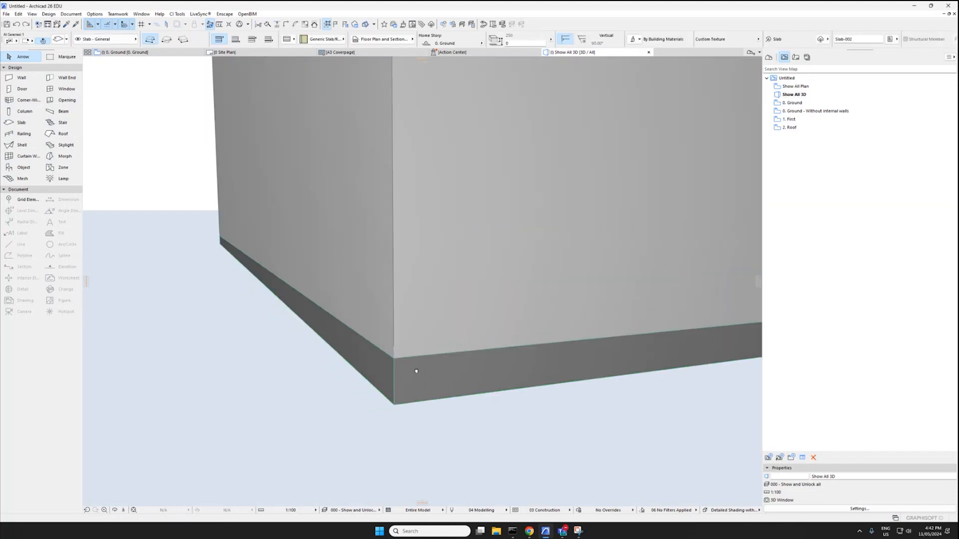
{"action": "left_click", "coordinate": [429, 297]}
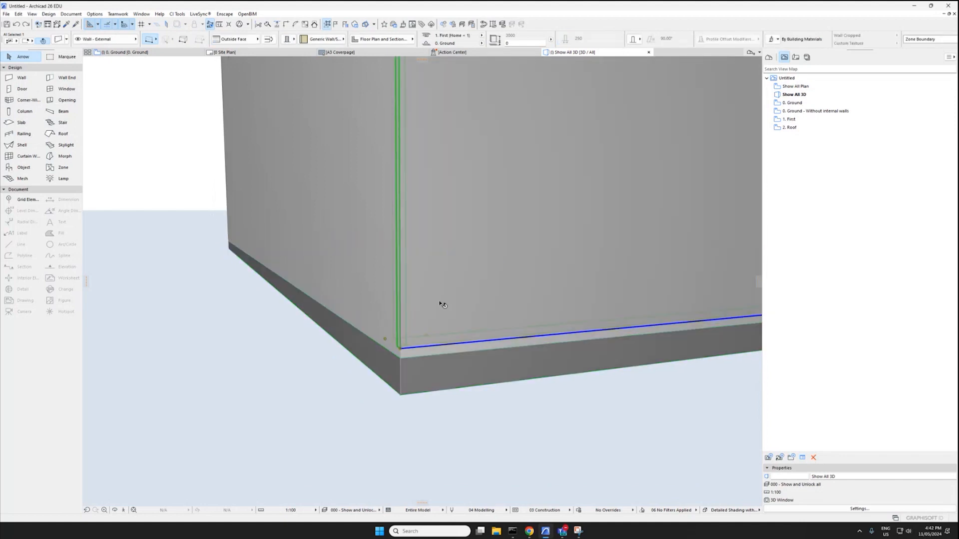
{"action": "double_click", "coordinate": [439, 304]}
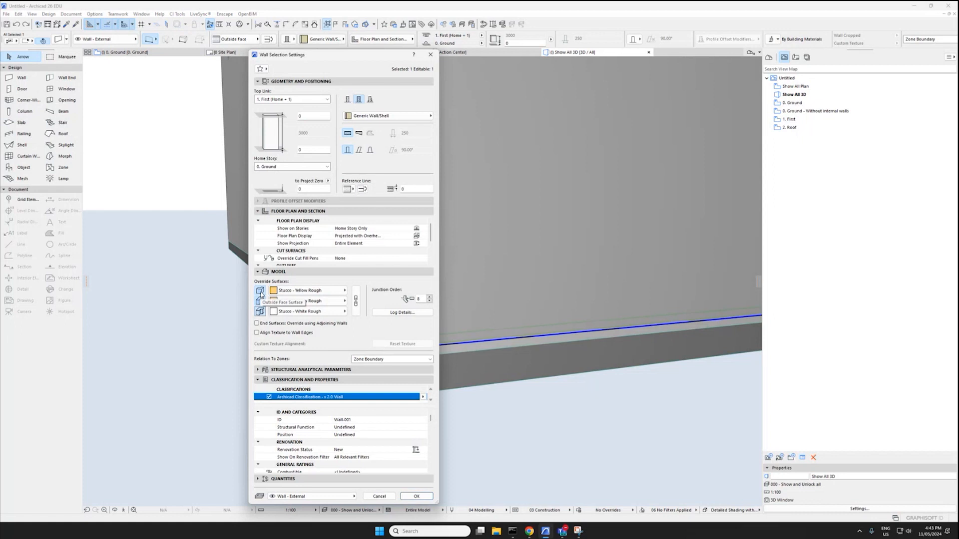
{"action": "left_click", "coordinate": [303, 290]}
{"action": "scroll", "coordinate": [376, 128], "scroll_direction": "up", "scroll_amount": 10}
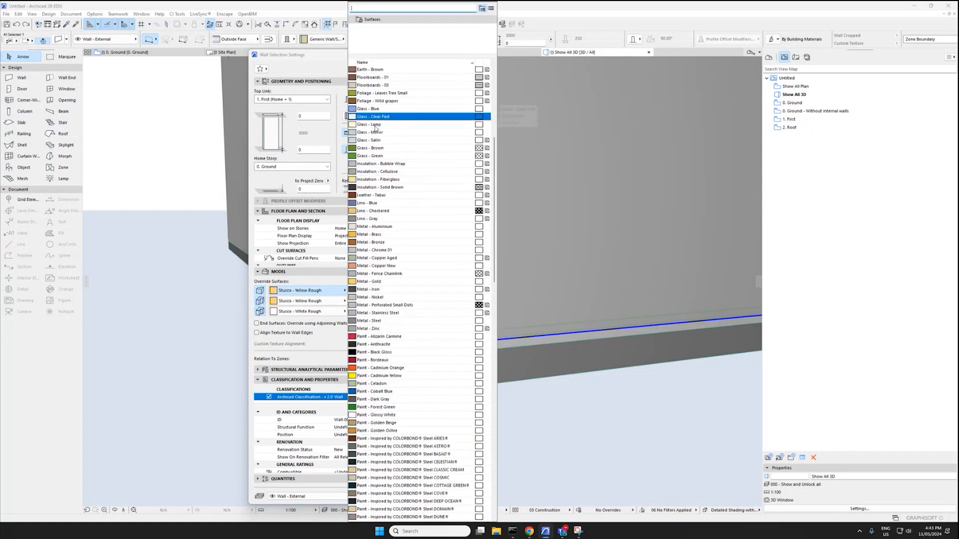
{"action": "scroll", "coordinate": [387, 167], "scroll_direction": "up", "scroll_amount": 9}
{"action": "left_click", "coordinate": [389, 168]}
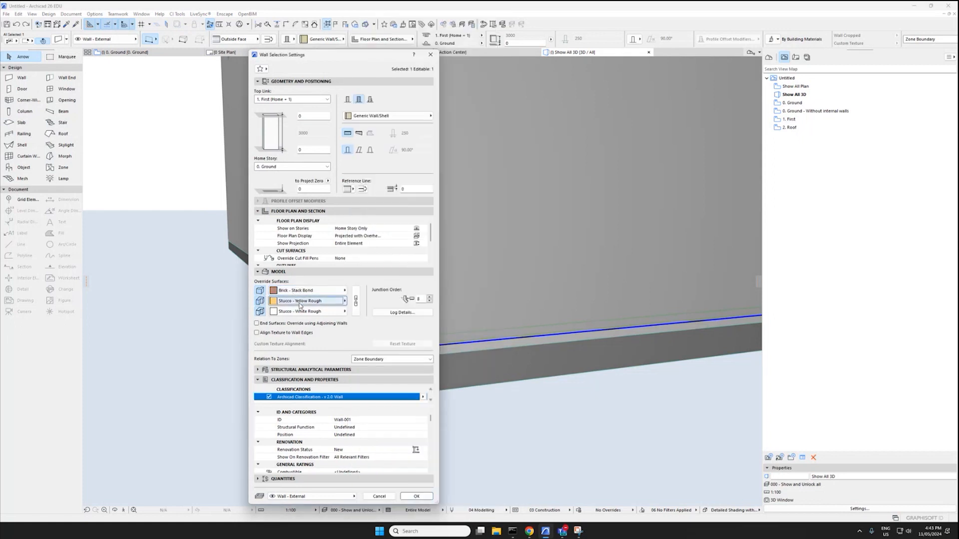
Set the wall's second surface override to Brick - Stack Bond, searching the surfaces for "brick"
{"action": "left_click", "coordinate": [302, 300]}
{"action": "type", "text": "bric"}
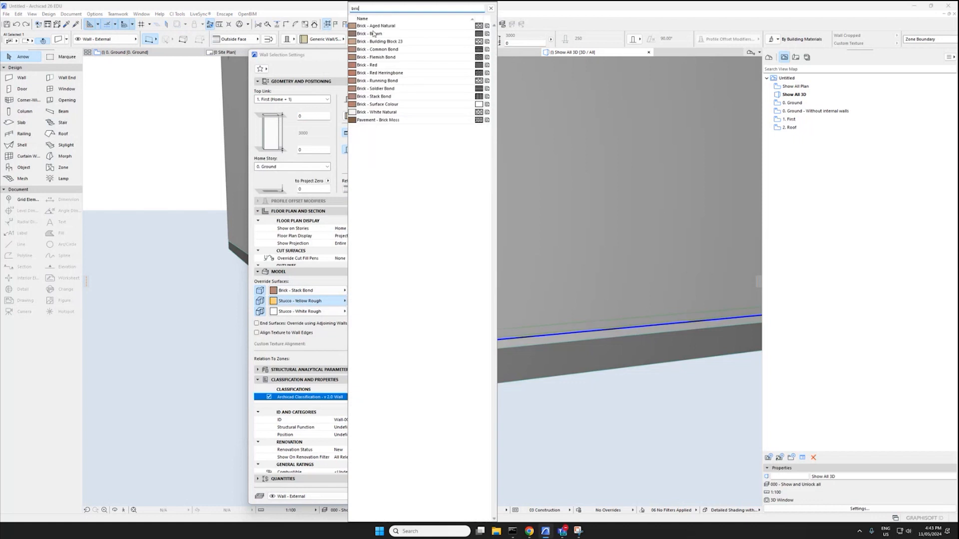
{"action": "type", "text": "k"}
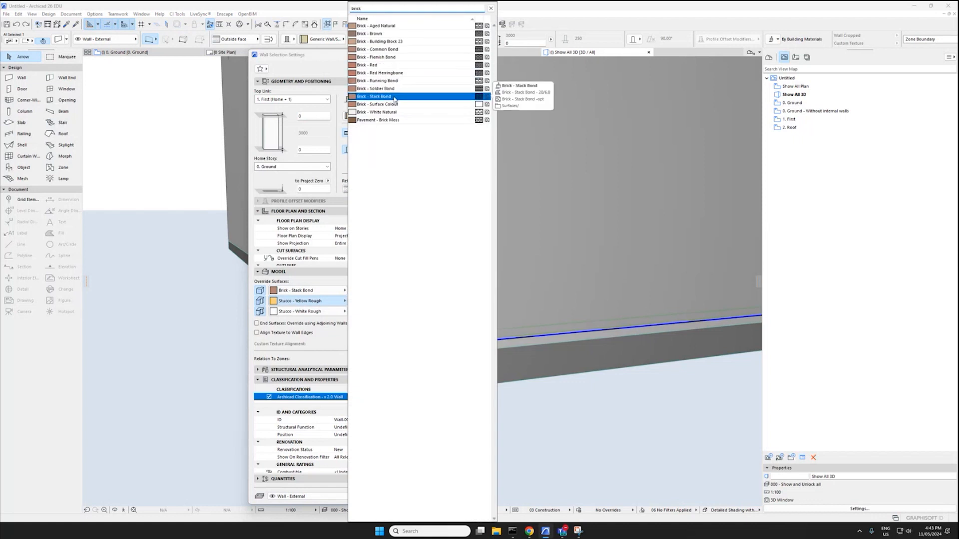
{"action": "left_click", "coordinate": [394, 97]}
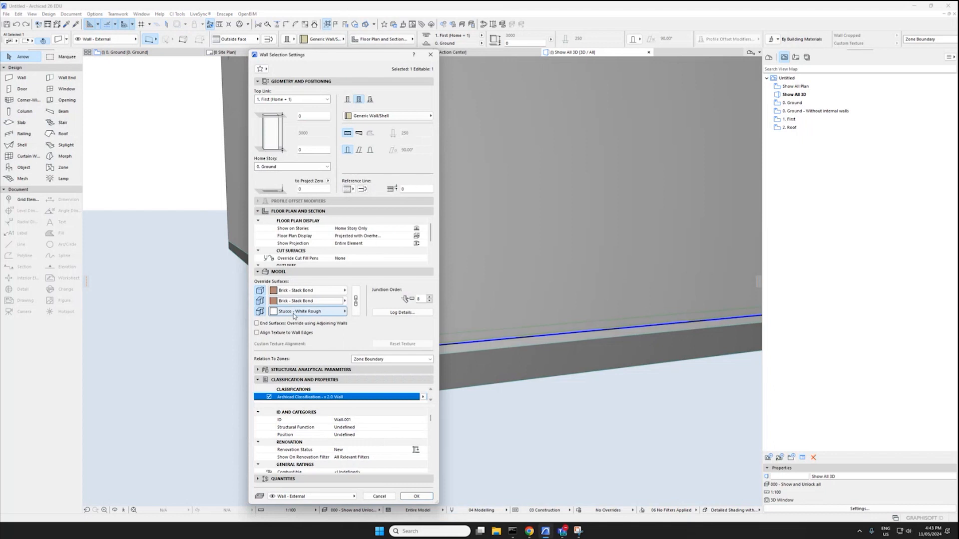
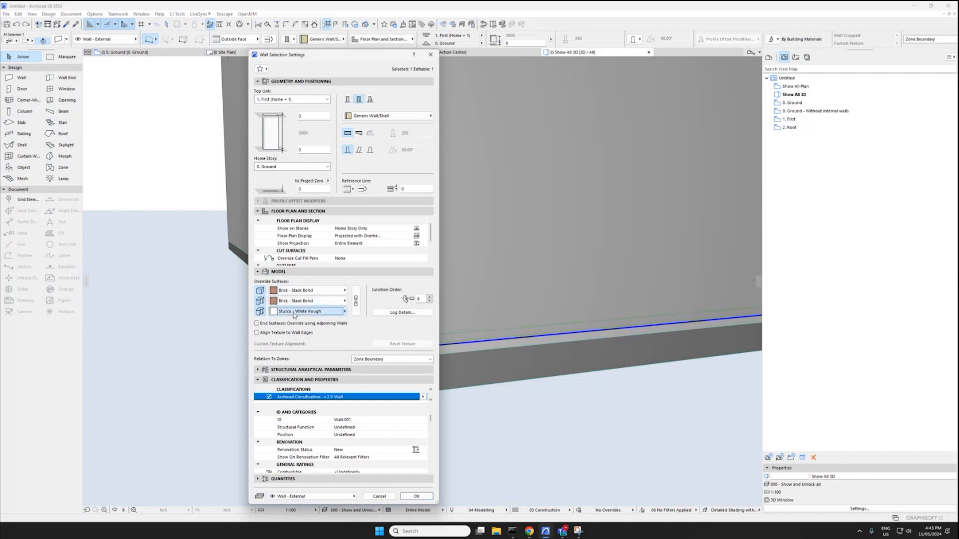
Set the wall's third surface override to Paint - Titanium White, searching the surfaces for "white", and apply the wall settings
{"action": "left_click", "coordinate": [330, 311]}
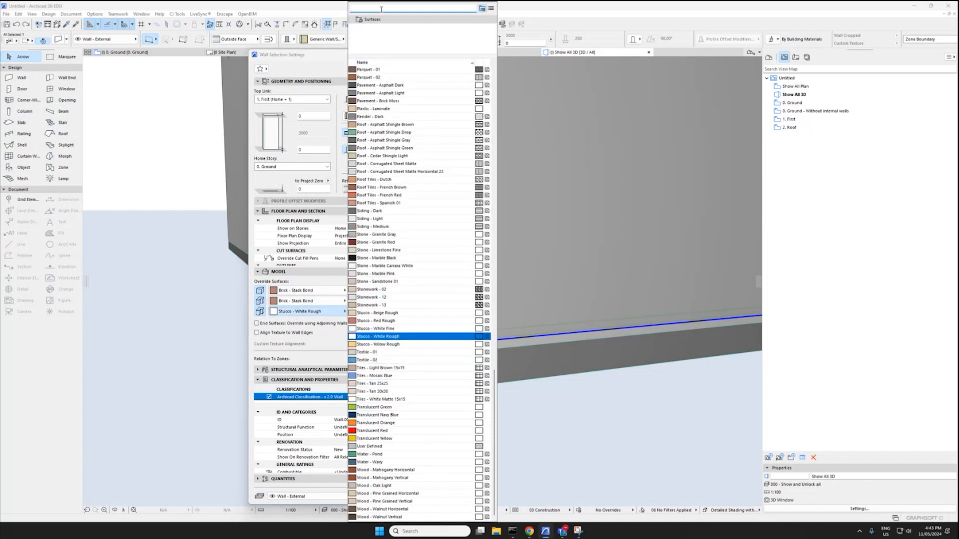
{"action": "type", "text": "white"}
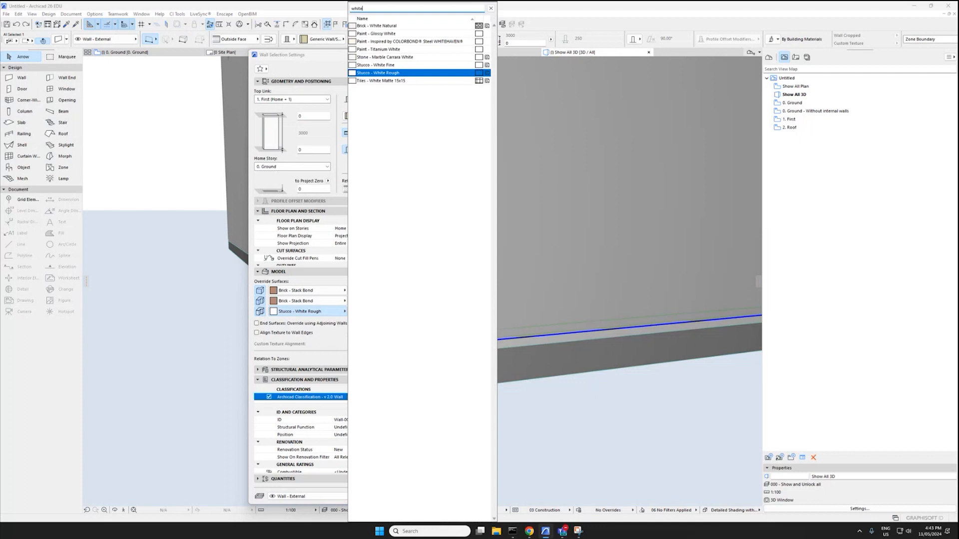
{"action": "left_click", "coordinate": [377, 49]}
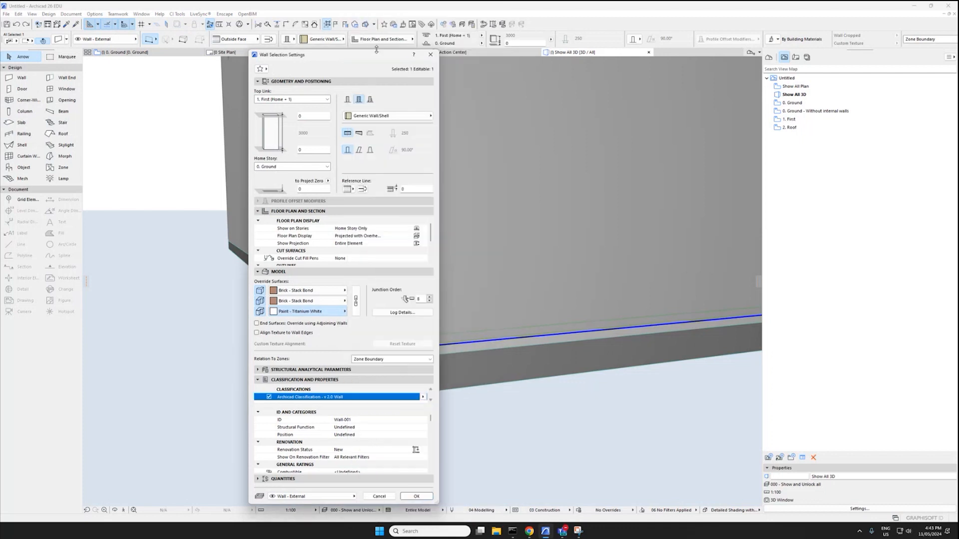
{"action": "left_click", "coordinate": [416, 496]}
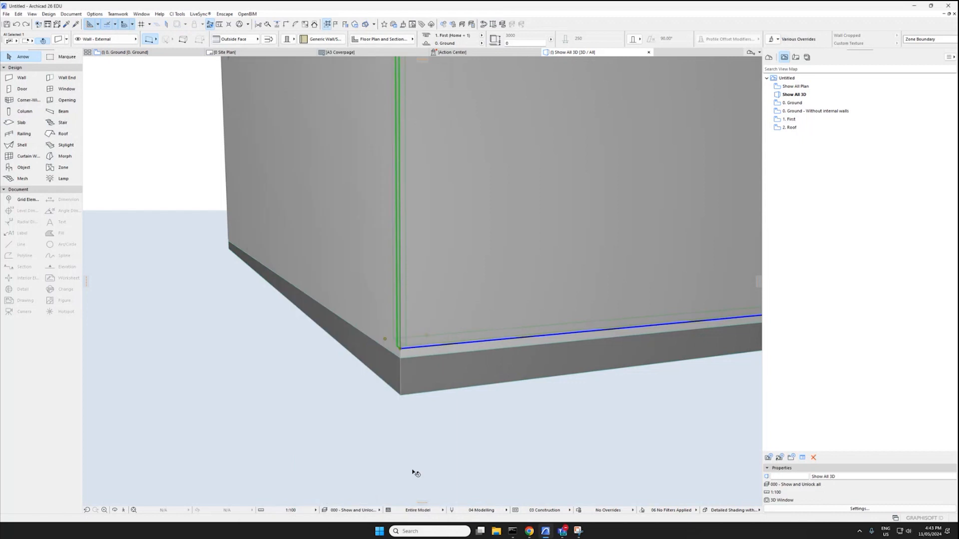
Examine the brick-faced wall in 3D from several sides and review the same wall's surface overrides on the ground-floor plan
{"action": "scroll", "coordinate": [392, 291], "scroll_direction": "down", "scroll_amount": 5}
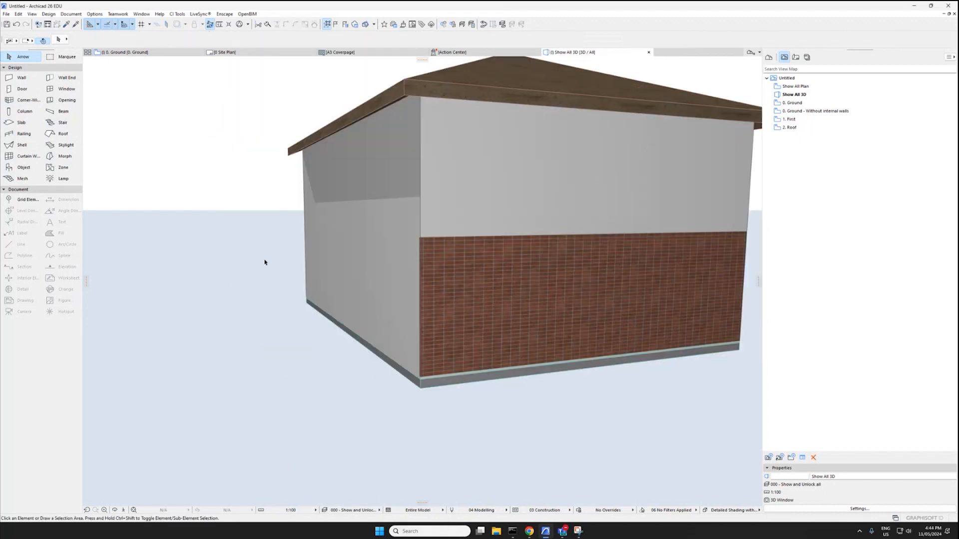
{"action": "scroll", "coordinate": [520, 298], "scroll_direction": "down", "scroll_amount": 2}
{"action": "middle_click_drag", "start_coordinate": [440, 298], "coordinate": [370, 329]}
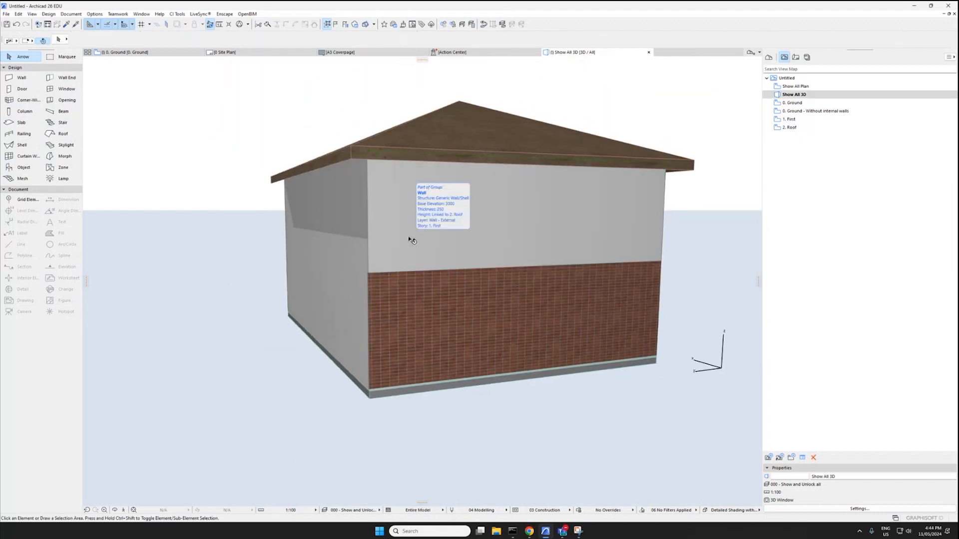
{"action": "left_click", "coordinate": [124, 510]}
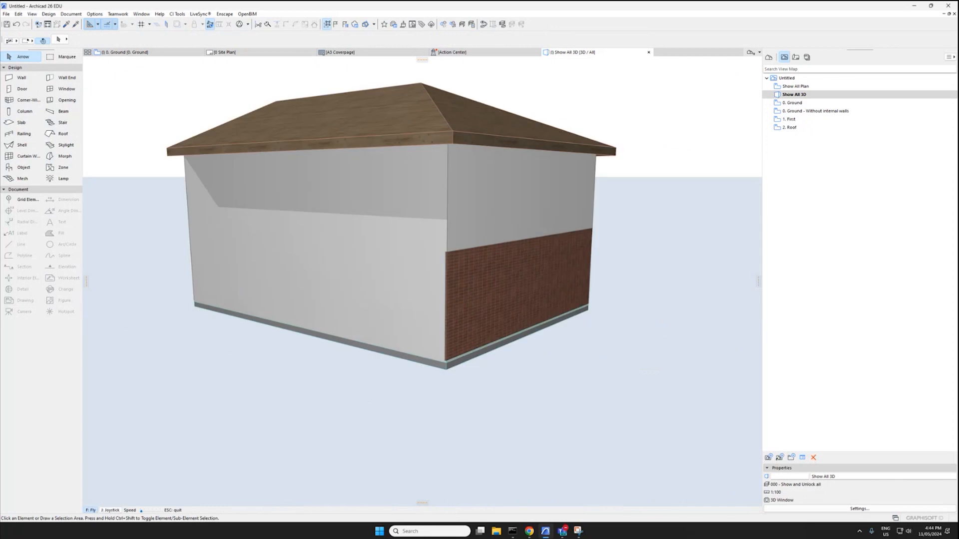
{"action": "key", "text": "Right"}
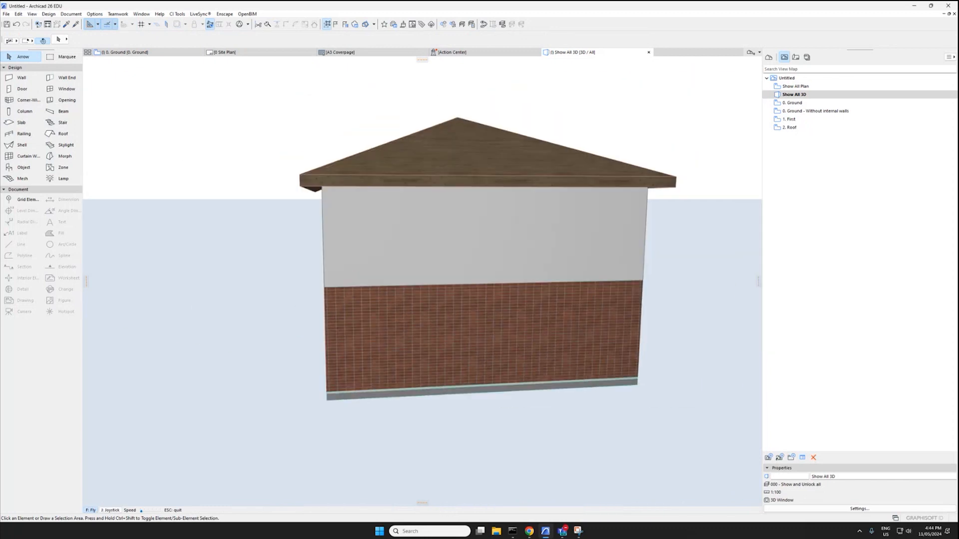
{"action": "key", "text": "Escape"}
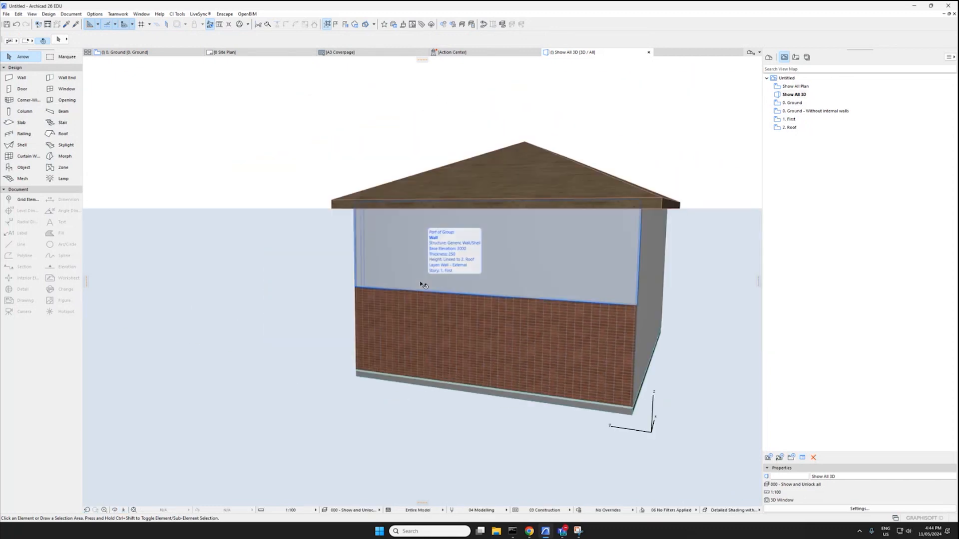
{"action": "key", "text": "F2"}
{"action": "left_click", "coordinate": [576, 348]}
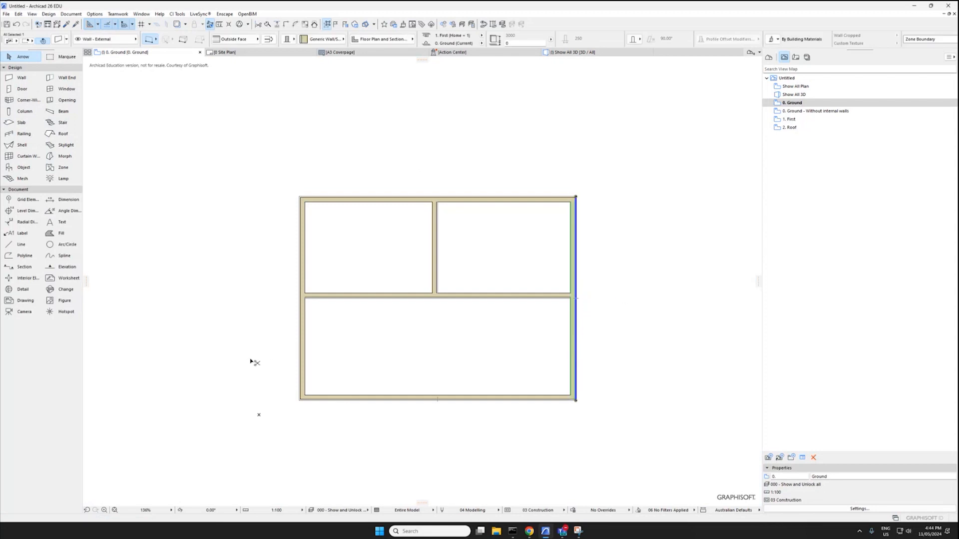
{"action": "key", "text": "ctrl+t"}
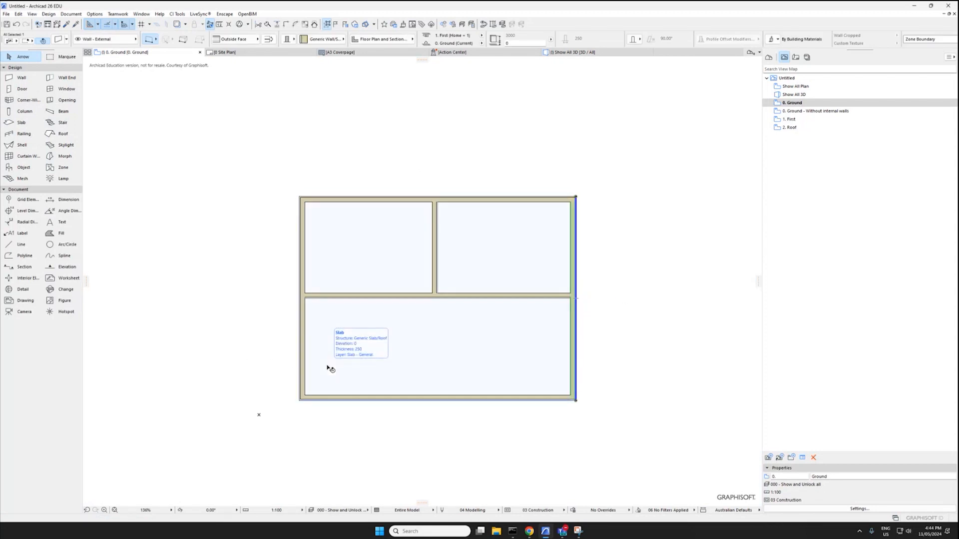
{"action": "key", "text": "Escape"}
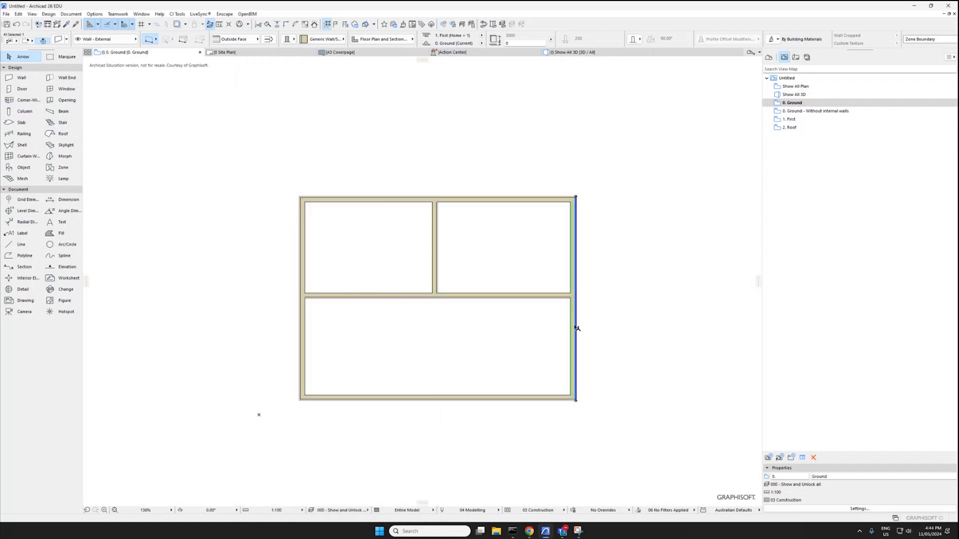
{"action": "left_click", "coordinate": [301, 345]}
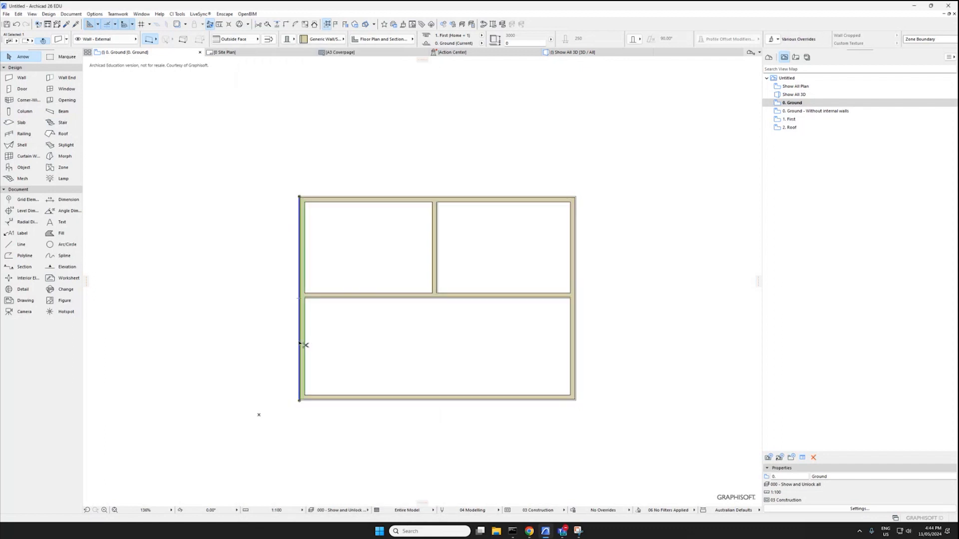
{"action": "key", "text": "ctrl+t"}
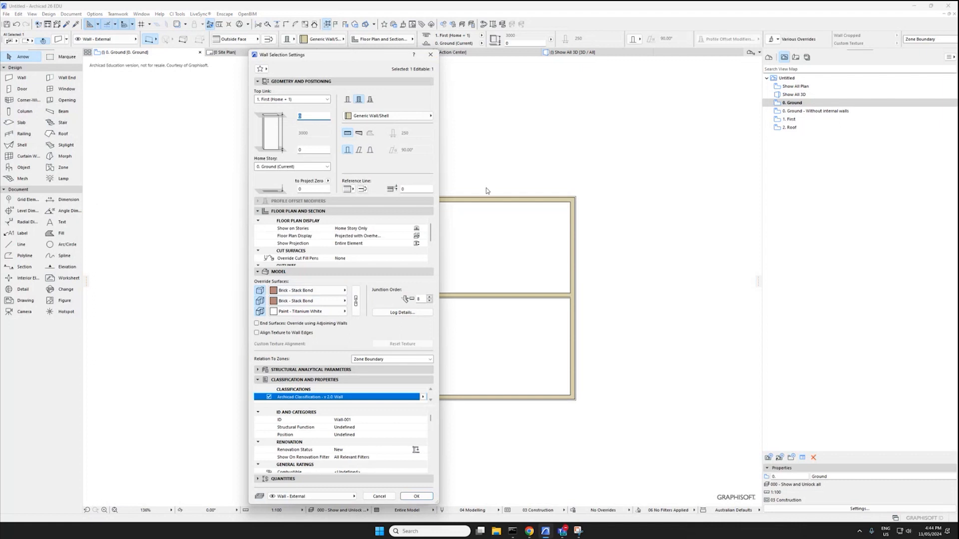
{"action": "key", "text": "Escape"}
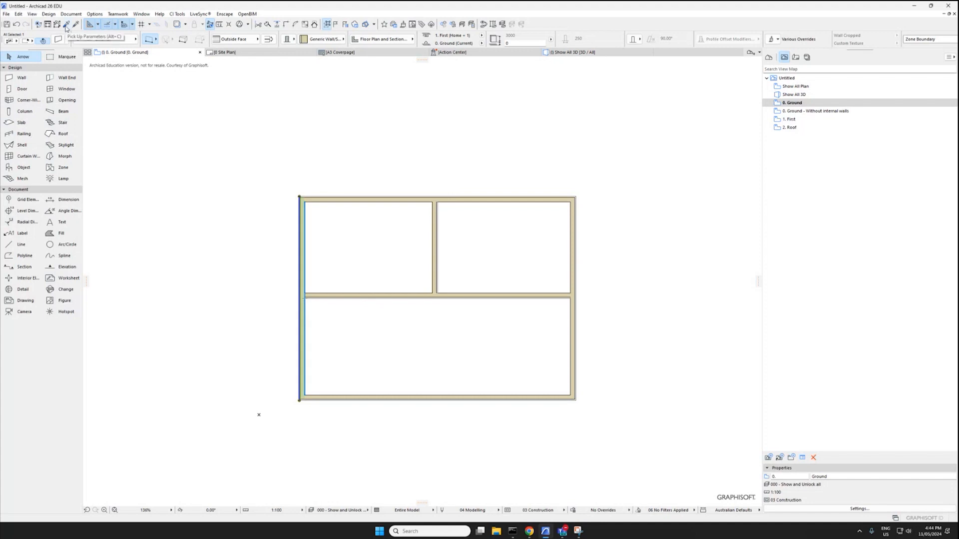
Pick up the parameters of the brick-faced left external wall and transfer them to the other ground-floor external walls
{"action": "left_click", "coordinate": [66, 26]}
{"action": "left_click", "coordinate": [301, 322]}
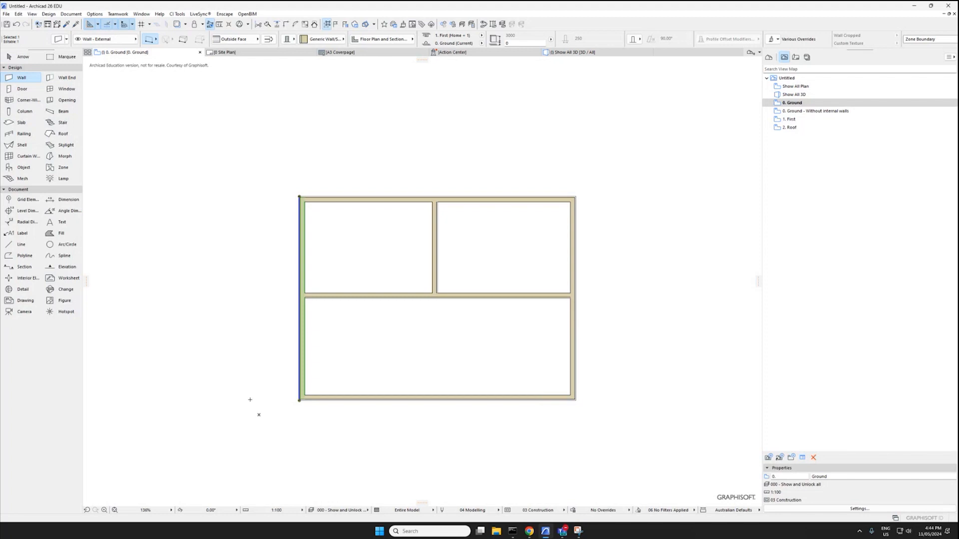
{"action": "key", "text": "F3"}
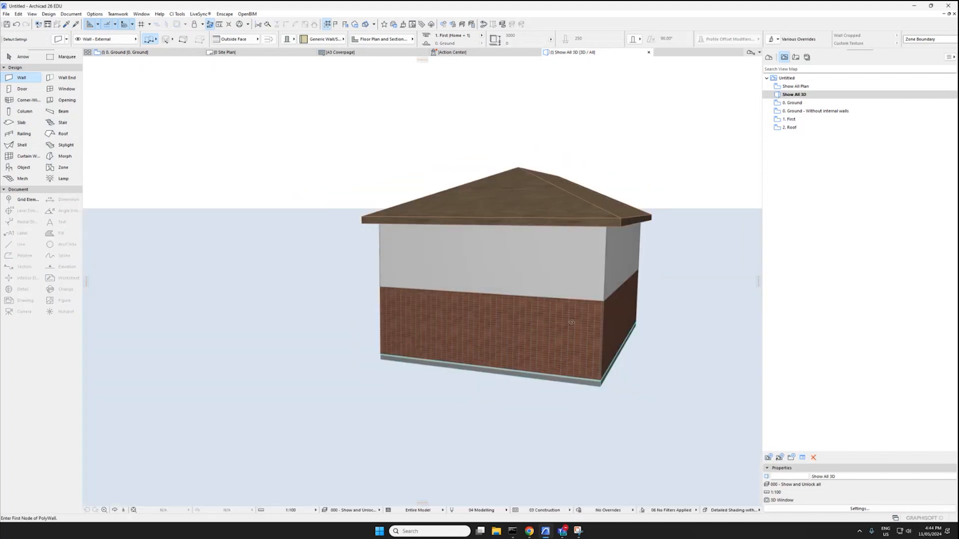
Transfer the brick wall's parameters to the first-floor side wall in 3D with the Exclude Home Storey and ID option
{"action": "left_click", "coordinate": [125, 511]}
{"action": "key", "text": "w"}
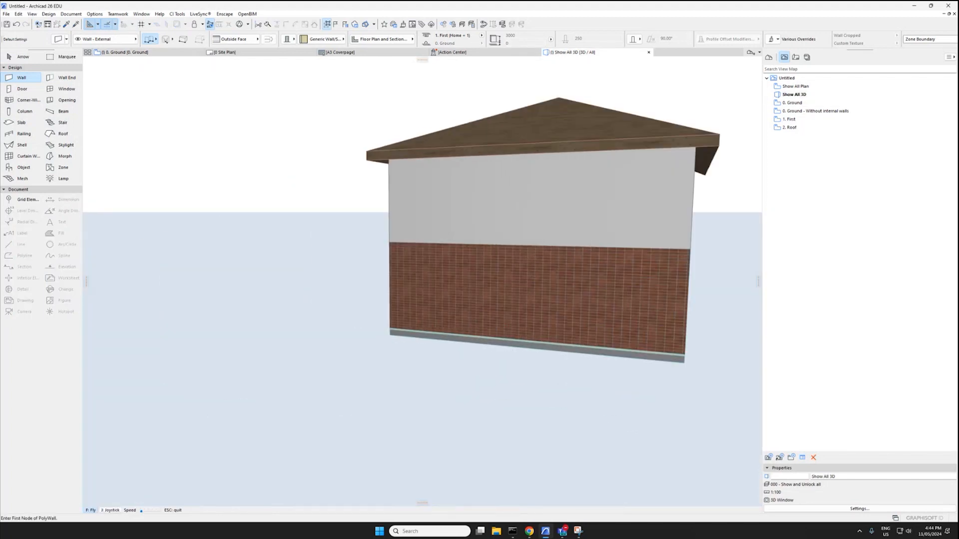
{"action": "key", "text": "s"}
{"action": "key", "text": "Escape"}
{"action": "middle_click_drag", "start_coordinate": [455, 306], "coordinate": [455, 219]}
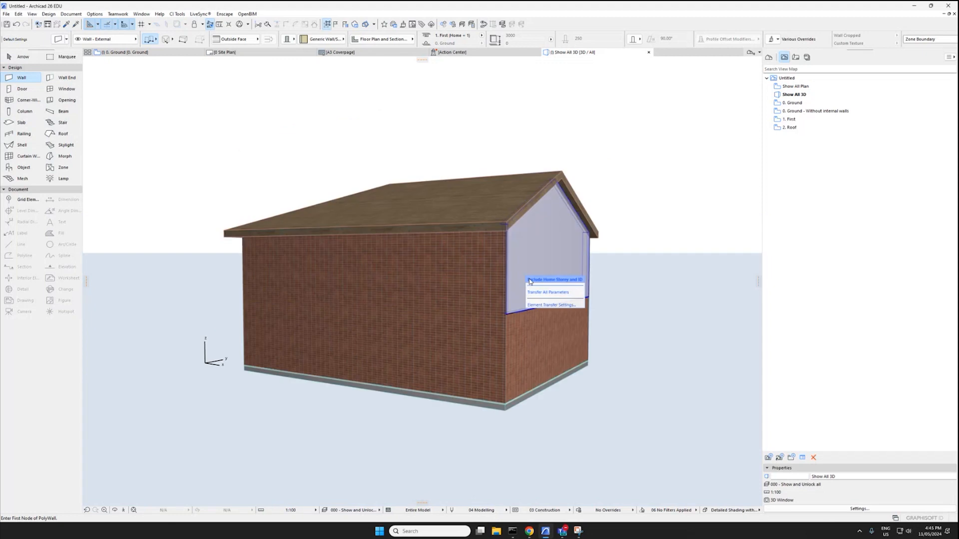
Try transferring the brick wall's parameters to the first-floor gable wall, inspect the adjoining upper walls by selecting them, and undo the transfer
{"action": "scroll", "coordinate": [294, 300], "scroll_direction": "up", "scroll_amount": 3}
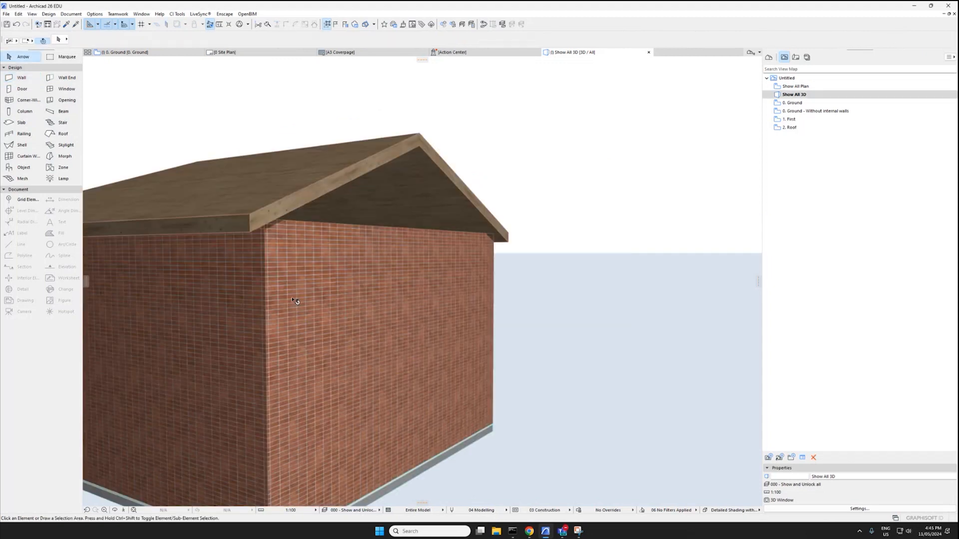
{"action": "left_click_drag", "start_coordinate": [293, 300], "coordinate": [435, 160]}
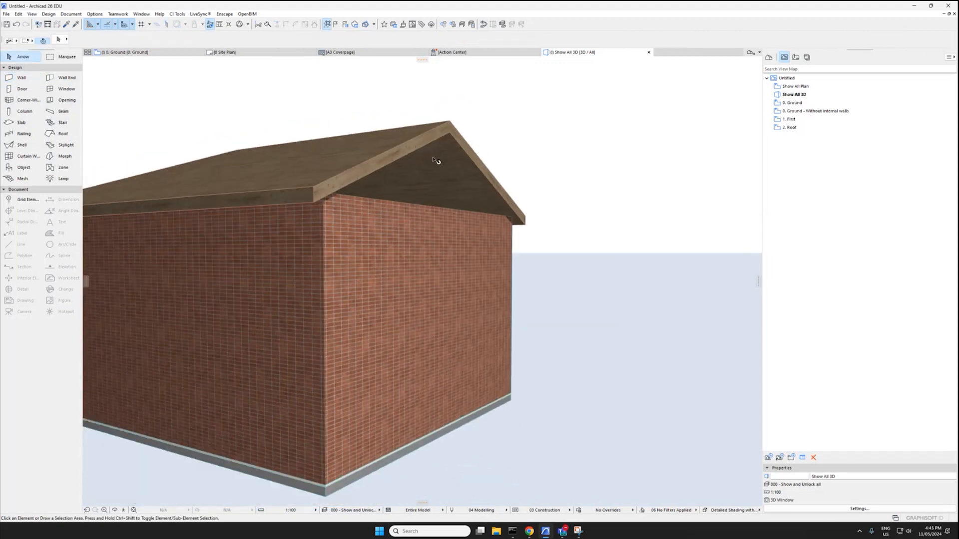
{"action": "left_click", "coordinate": [312, 247]}
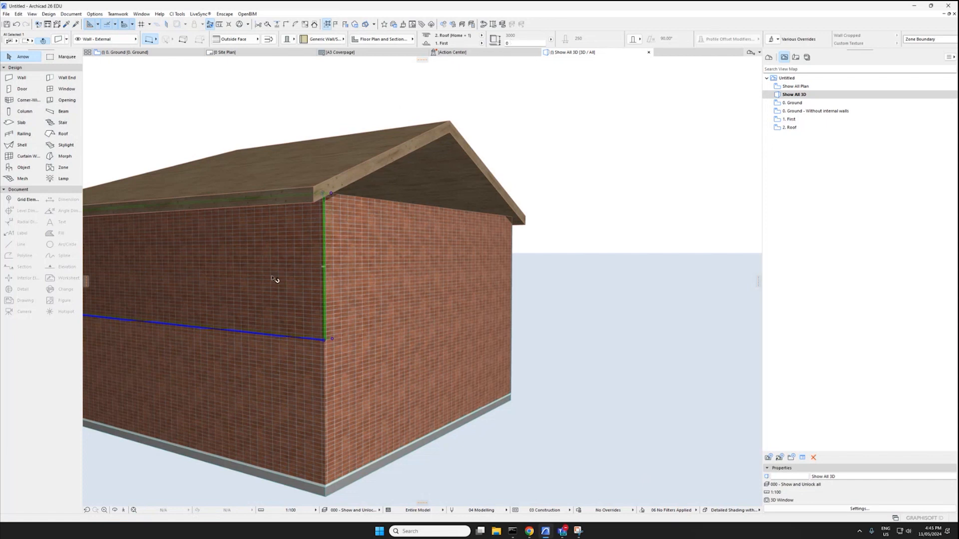
{"action": "left_click", "coordinate": [372, 253]}
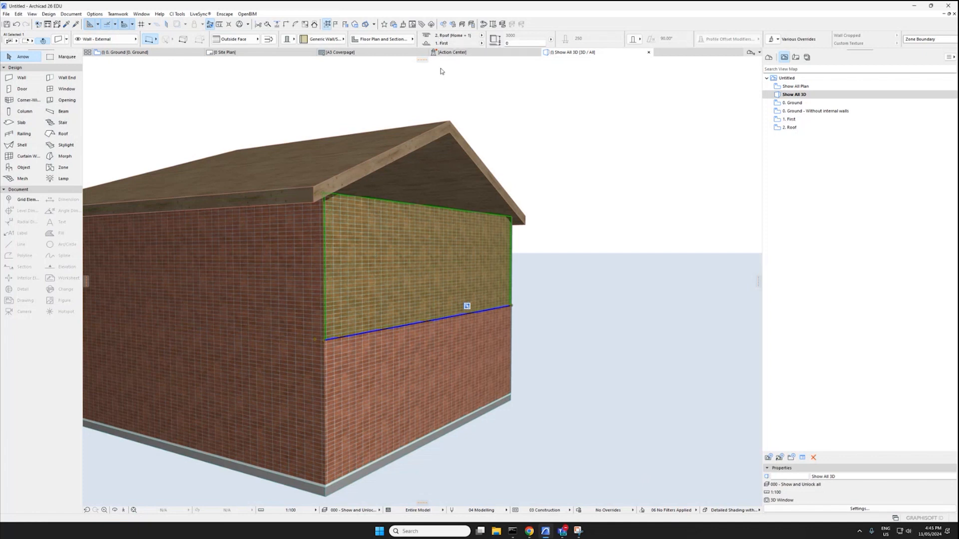
{"action": "left_click", "coordinate": [322, 289]}
{"action": "key", "text": "ctrl+z"}
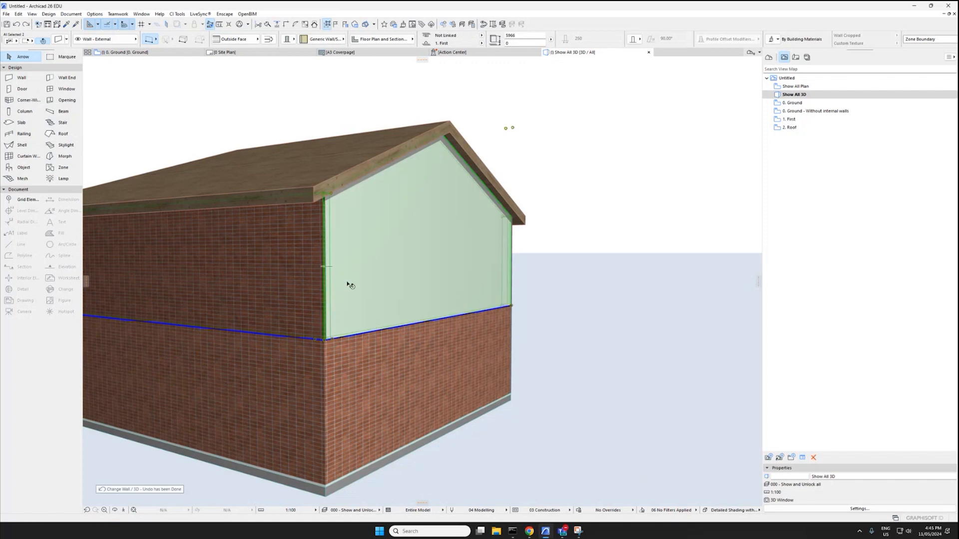
Repeat the parameter transfer onto the first-floor gable wall, select that wall to inspect its shape, and undo it again
{"action": "key", "text": "Escape"}
{"action": "left_click", "coordinate": [391, 275], "text": "ctrl+alt"}
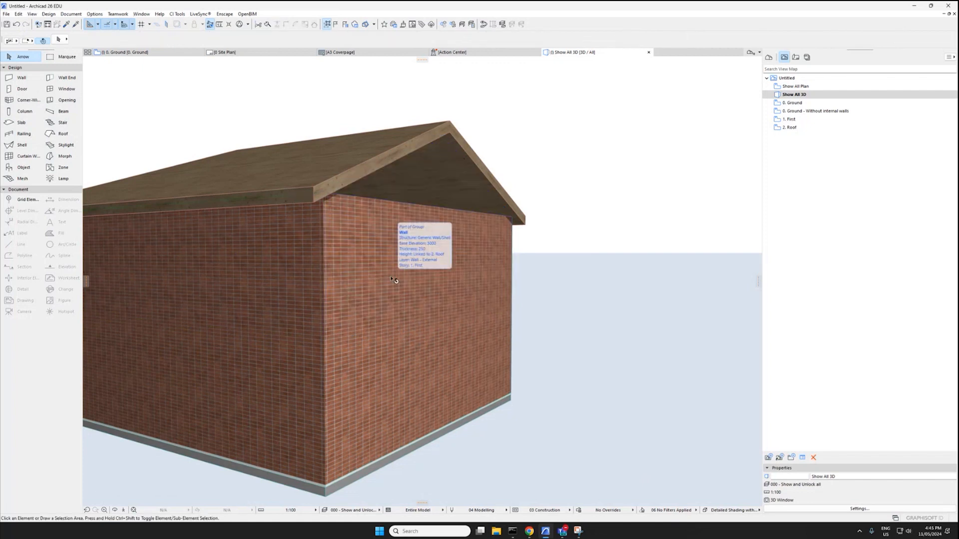
{"action": "left_click", "coordinate": [392, 278]}
{"action": "key", "text": "ctrl+z"}
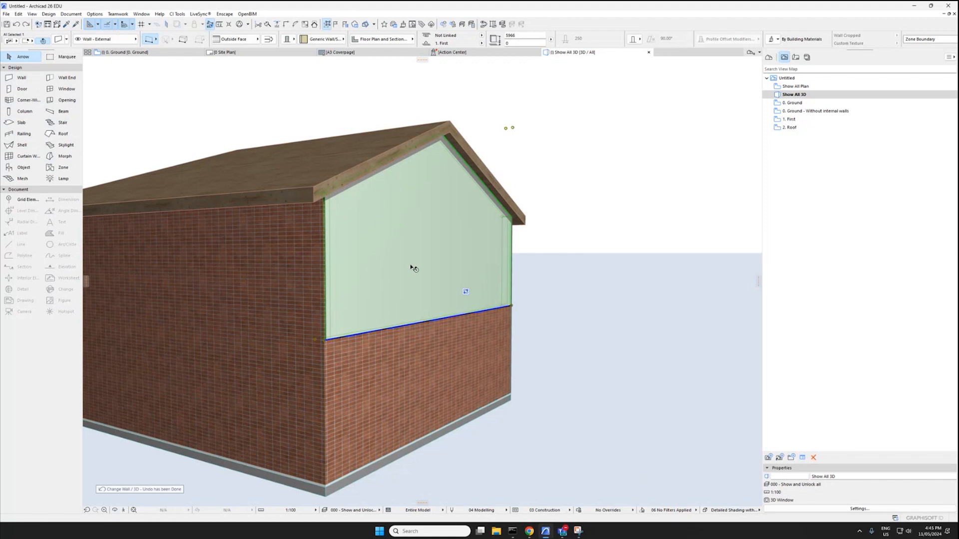
Review the settings included in the Exclude Home Storey and ID element transfer set, and close them without changes
{"action": "left_click", "coordinate": [115, 511]}
{"action": "left_click_drag", "start_coordinate": [349, 295], "coordinate": [719, 292]}
{"action": "middle_click_drag", "start_coordinate": [719, 293], "coordinate": [575, 240]}
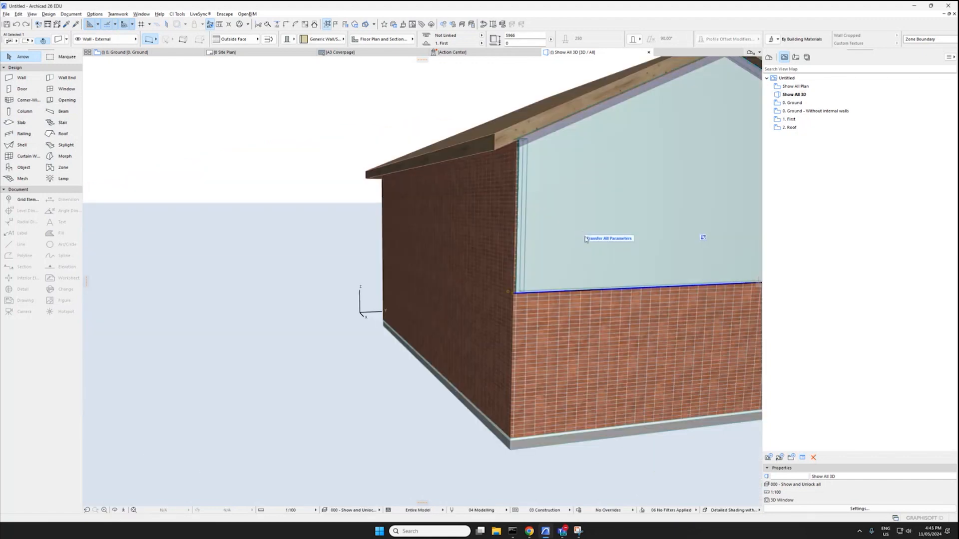
{"action": "left_click", "coordinate": [587, 240]}
{"action": "left_click", "coordinate": [600, 264]}
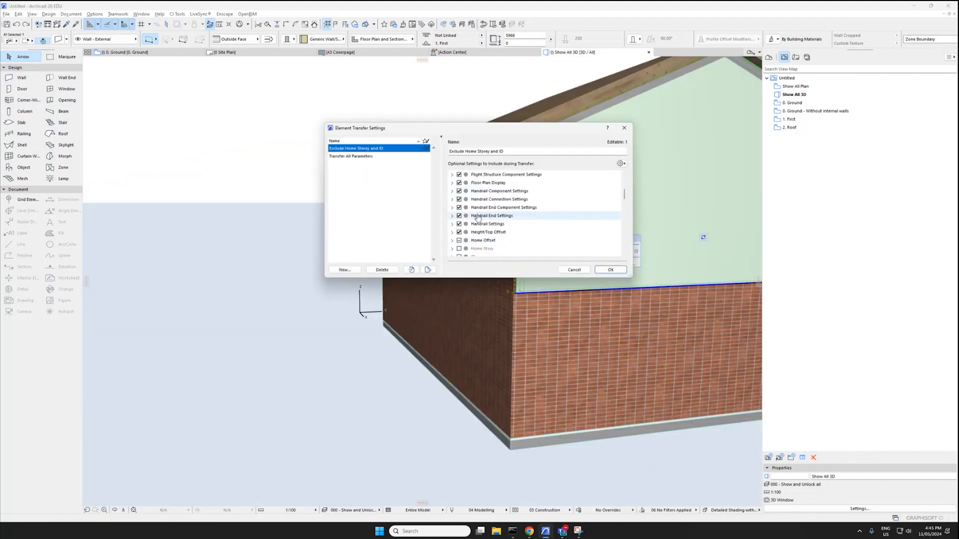
{"action": "scroll", "coordinate": [478, 217], "scroll_direction": "down", "scroll_amount": 10}
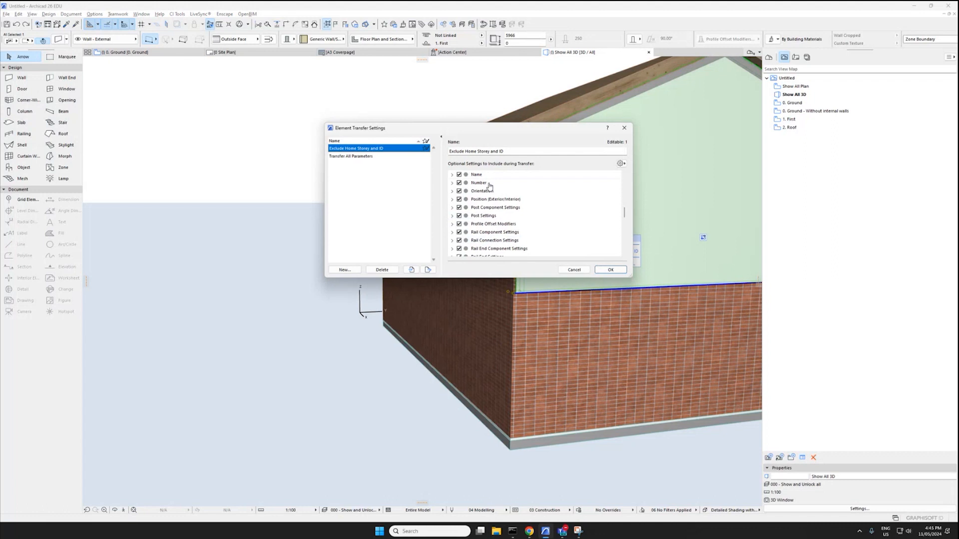
{"action": "left_click", "coordinate": [573, 273]}
Transfer the brick wall's parameters to the first-floor gable wall
{"action": "middle_click_drag", "start_coordinate": [515, 202], "coordinate": [306, 220]}
{"action": "key", "text": "Escape"}
{"action": "left_click", "coordinate": [400, 225]}
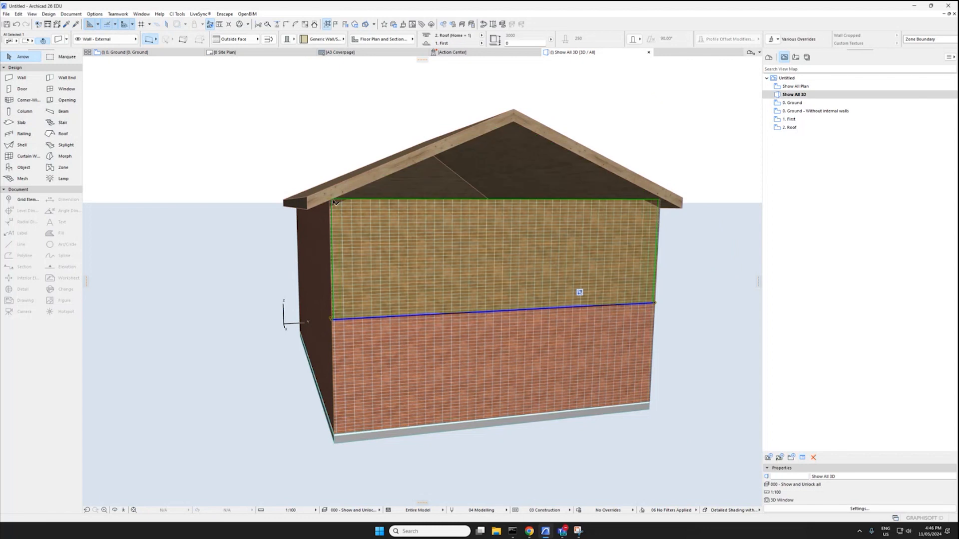
Stretch the top of the first-floor brick gable wall upward to fill the gable beneath the roof
{"action": "left_click", "coordinate": [334, 202]}
{"action": "middle_click_drag", "start_coordinate": [332, 103], "coordinate": [334, 115]}
{"action": "key", "text": "Escape"}
{"action": "middle_click_drag", "start_coordinate": [539, 242], "coordinate": [377, 230]}
{"action": "left_click", "coordinate": [377, 230]}
{"action": "middle_click_drag", "start_coordinate": [519, 128], "coordinate": [540, 181]}
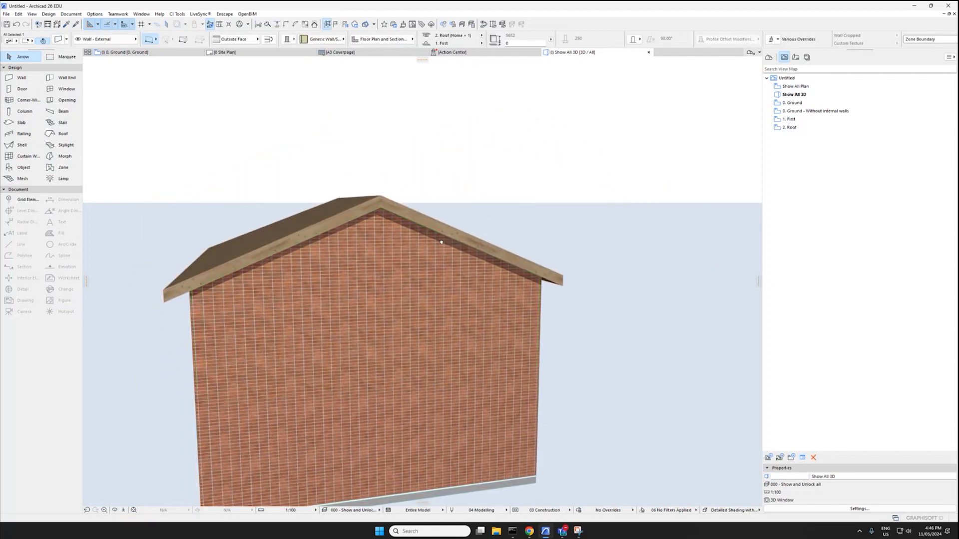
{"action": "left_click", "coordinate": [439, 228]}
{"action": "key", "text": "Escape"}
{"action": "left_click", "coordinate": [386, 305]}
{"action": "key", "text": "Escape"}
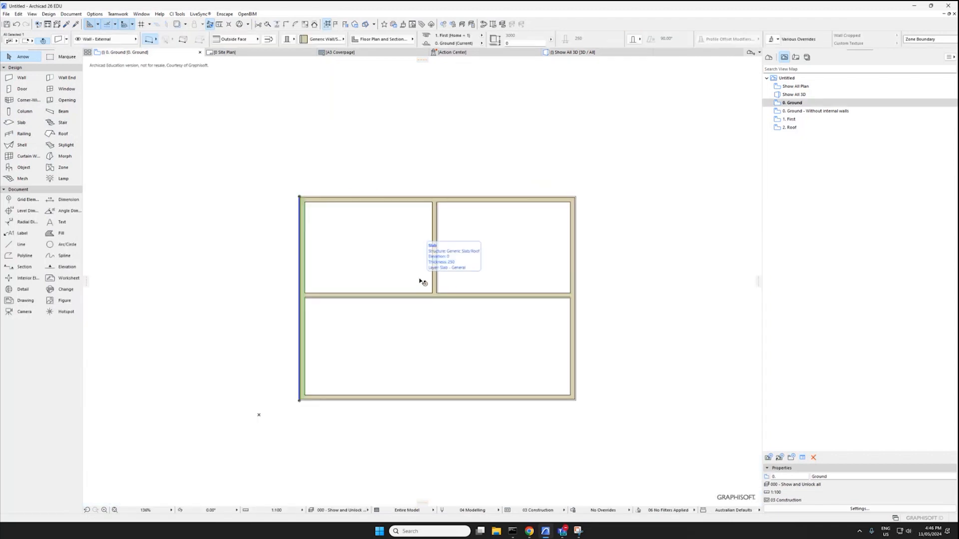
Open the 0. Ground plan view and the default settings of the Door tool
{"action": "double_click", "coordinate": [800, 104]}
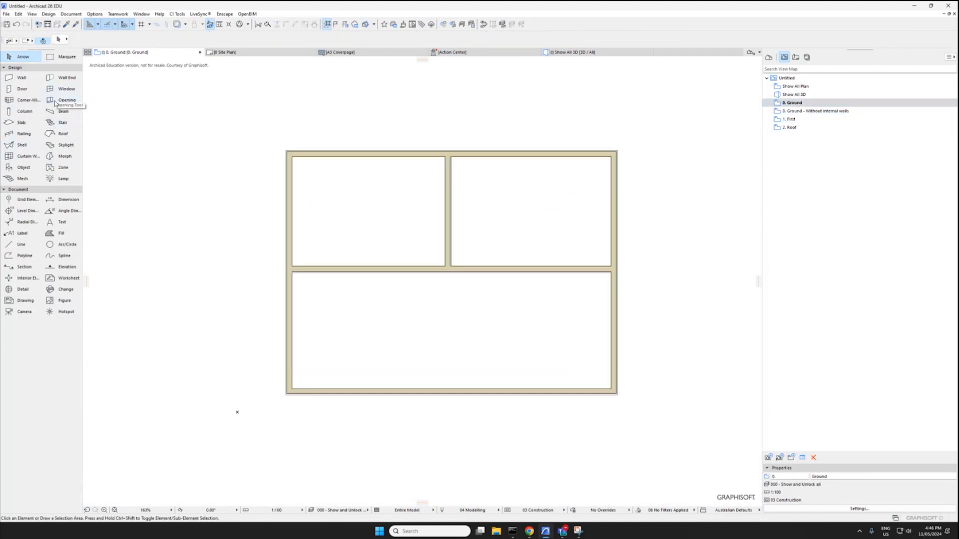
{"action": "left_click", "coordinate": [21, 90]}
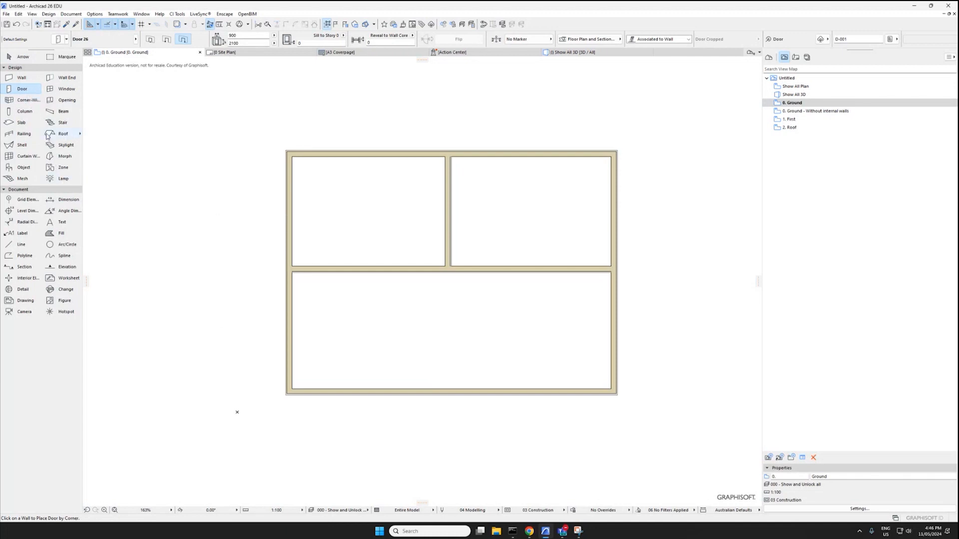
{"action": "key", "text": "ctrl+t"}
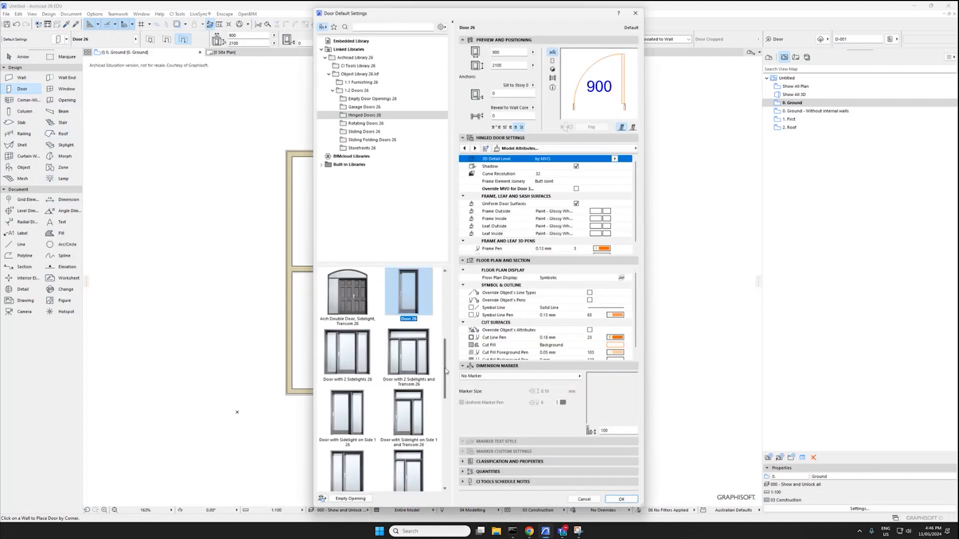
Turn off the leaf width dimensions in the Tags and Labeling settings of the default Door 26 and accept the settings
{"action": "left_click_drag", "start_coordinate": [446, 376], "coordinate": [447, 342]}
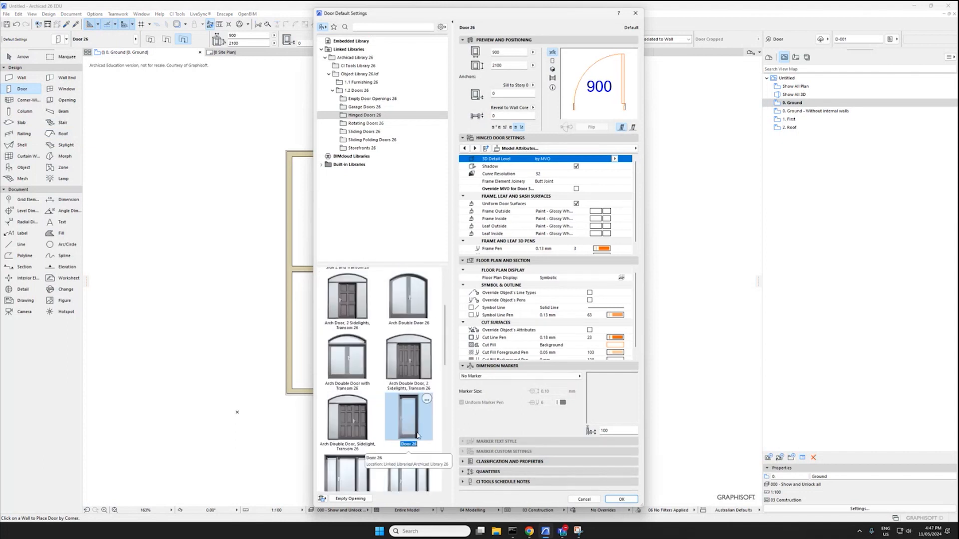
{"action": "left_click", "coordinate": [565, 250]}
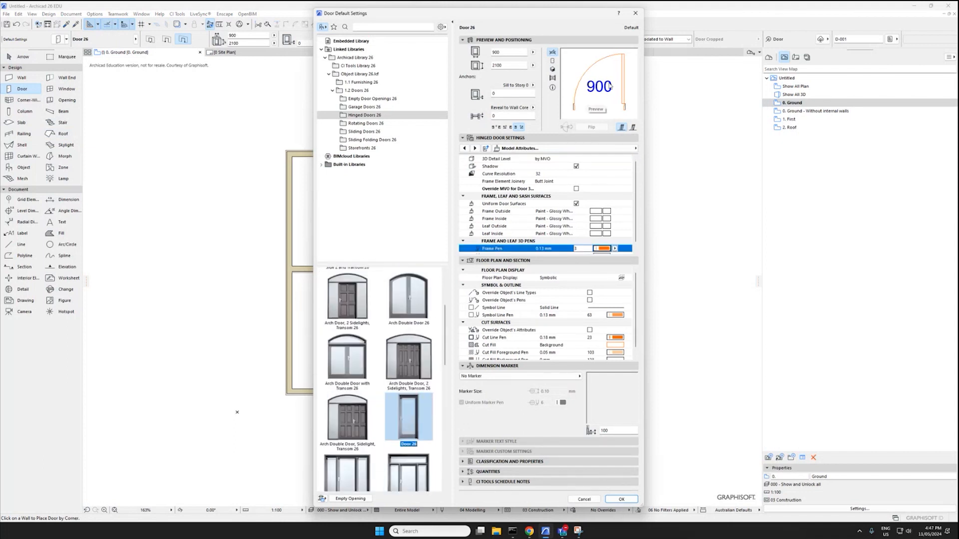
{"action": "left_click_drag", "start_coordinate": [594, 13], "coordinate": [384, 28]}
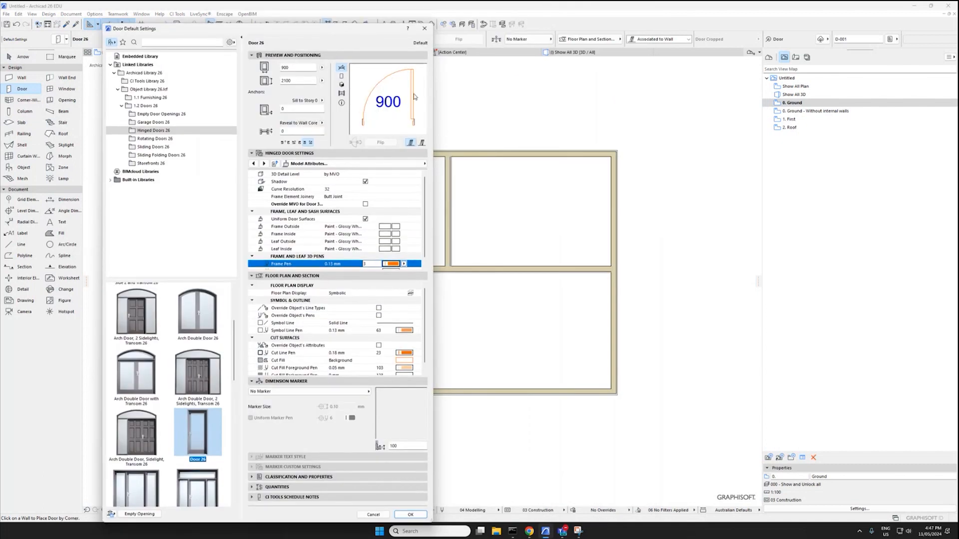
{"action": "left_click", "coordinate": [318, 165]}
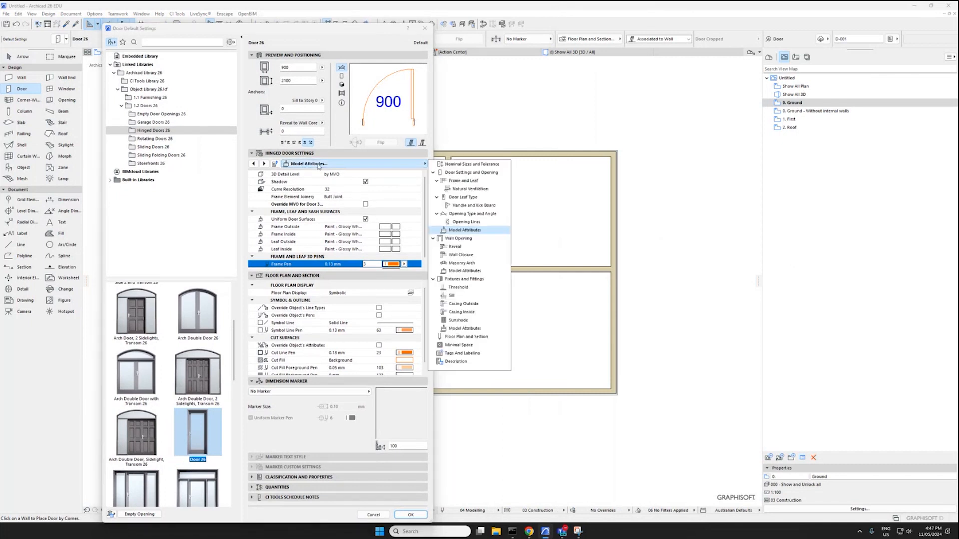
{"action": "left_click", "coordinate": [463, 354]}
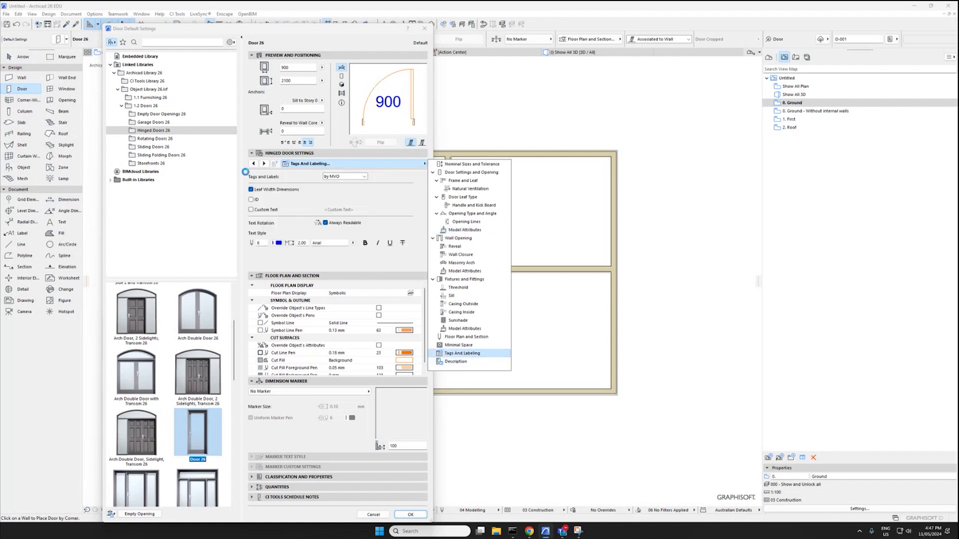
{"action": "left_click", "coordinate": [276, 190]}
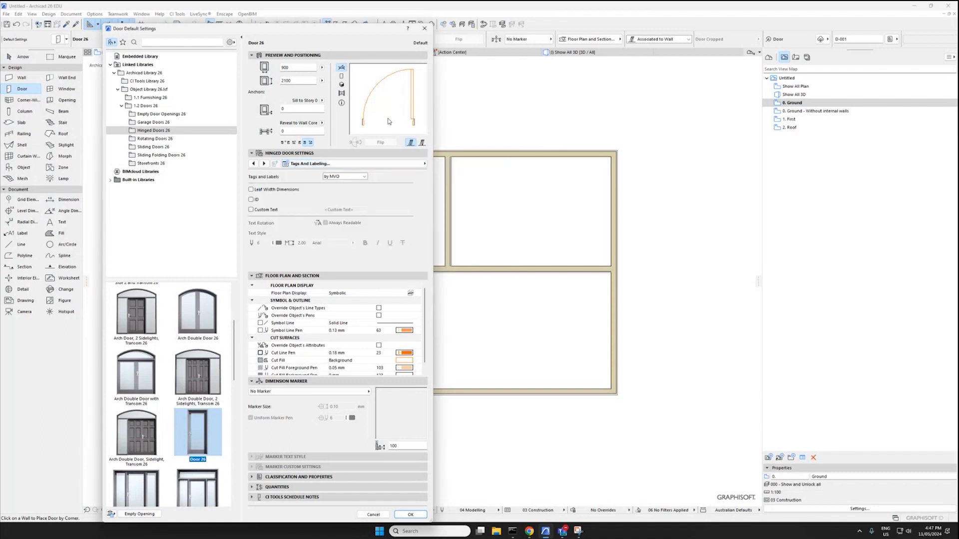
{"action": "left_click", "coordinate": [410, 514]}
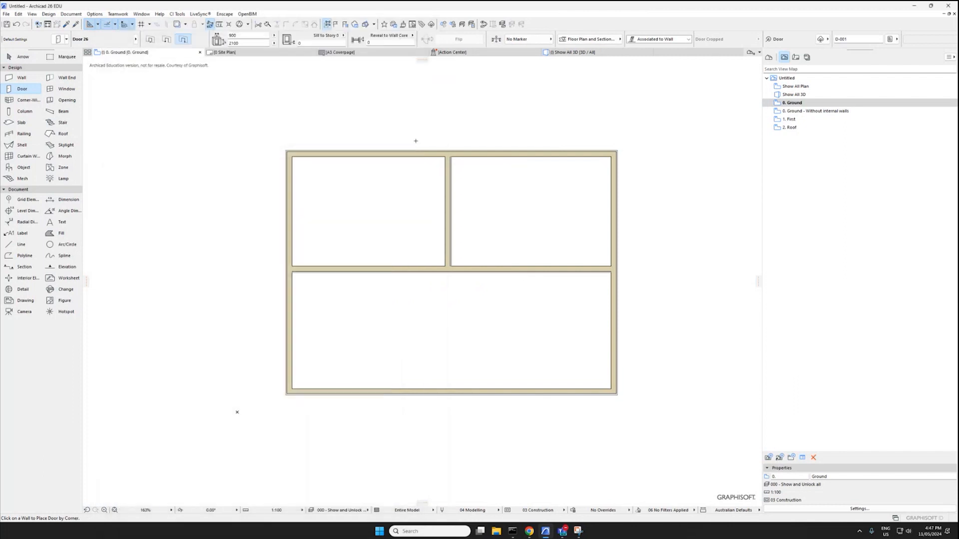
Place an inward-opening entry door in the bottom outer wall and one door into each upper room beside the dividing wall
{"action": "left_click", "coordinate": [414, 392]}
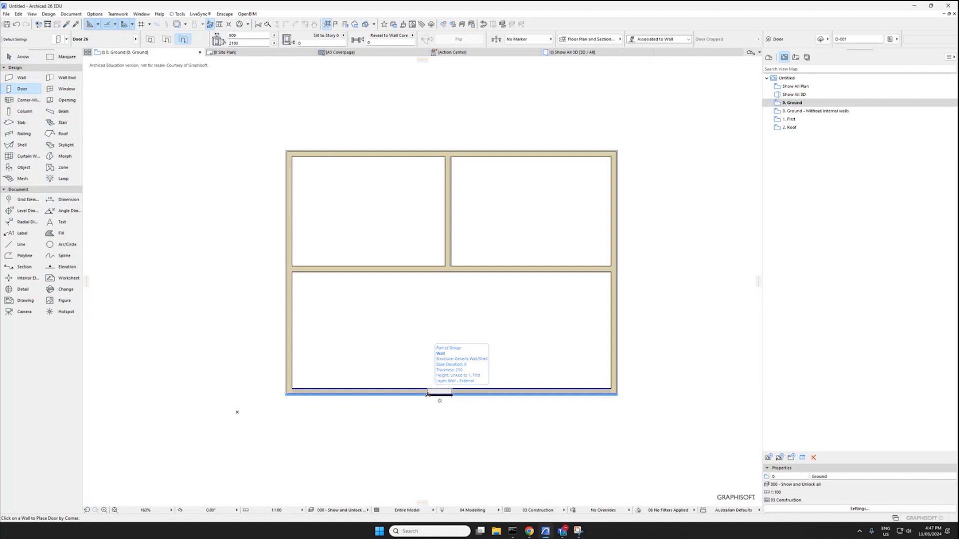
{"action": "left_click", "coordinate": [428, 395]}
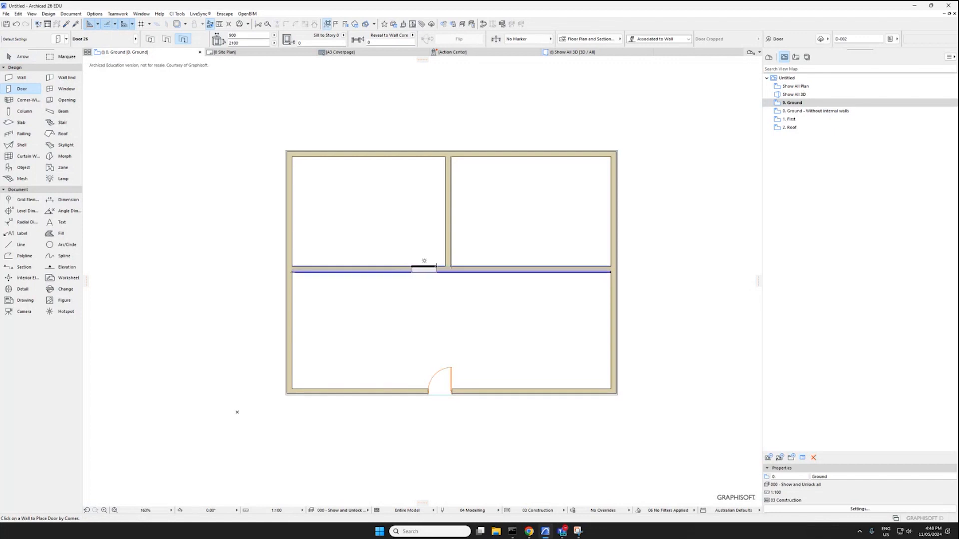
{"action": "left_click", "coordinate": [437, 269]}
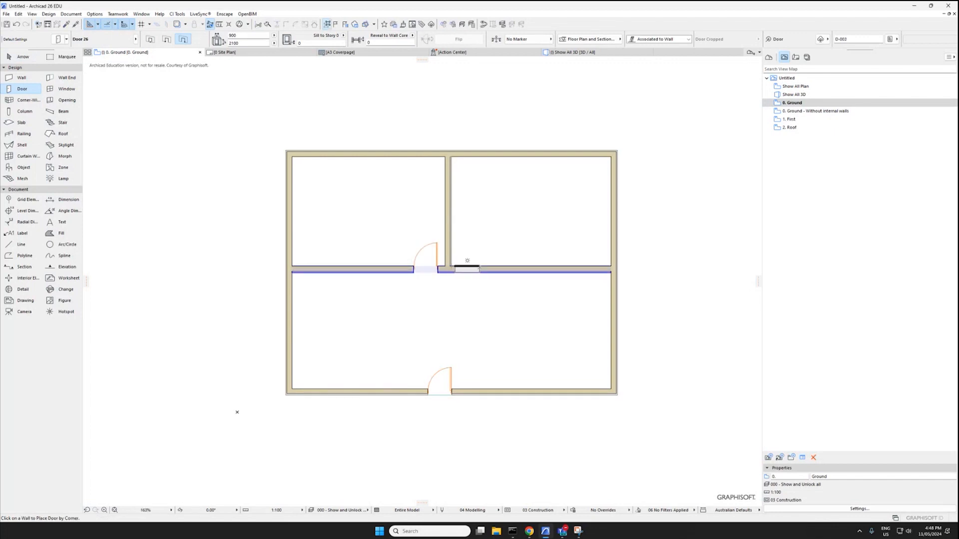
{"action": "left_click", "coordinate": [467, 260]}
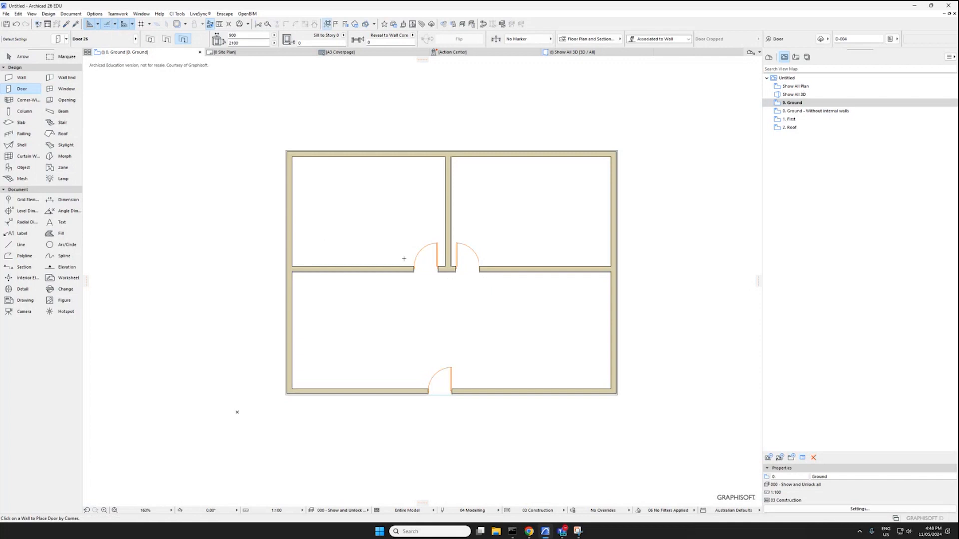
{"action": "key", "text": "Escape"}
{"action": "middle_click_drag", "start_coordinate": [208, 159], "coordinate": [198, 161]}
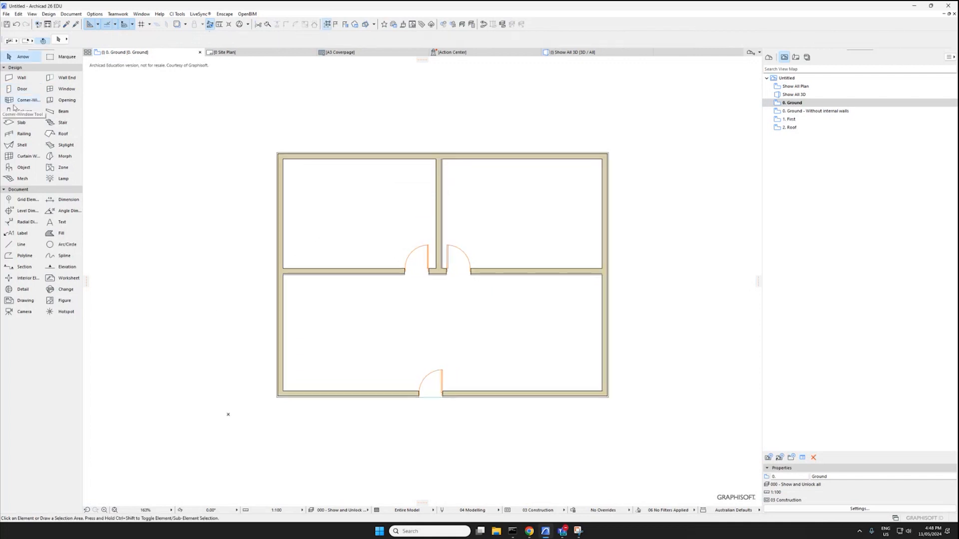
Open the default window settings and choose Window 26 from Basic Windows 26
{"action": "left_click", "coordinate": [65, 90]}
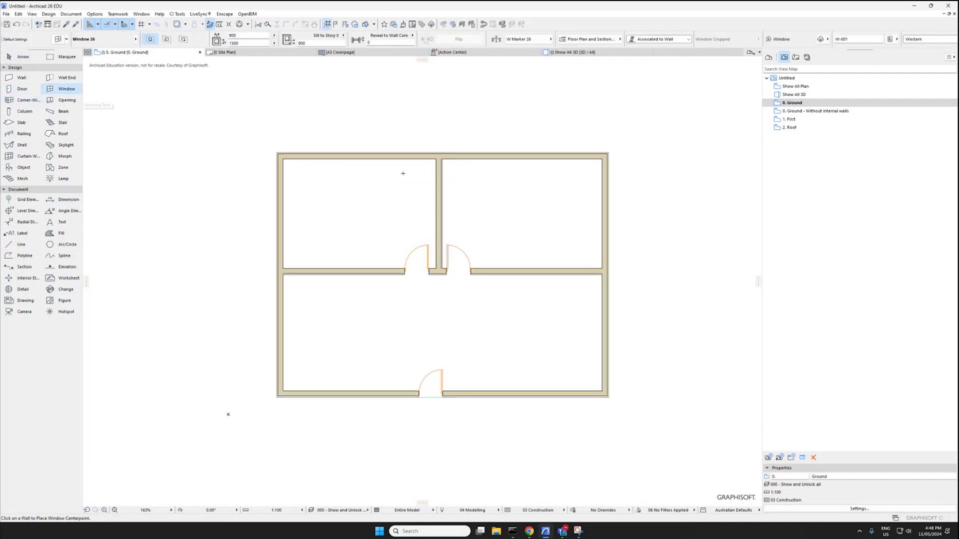
{"action": "double_click", "coordinate": [64, 90]}
{"action": "scroll", "coordinate": [363, 386], "scroll_direction": "up", "scroll_amount": 3}
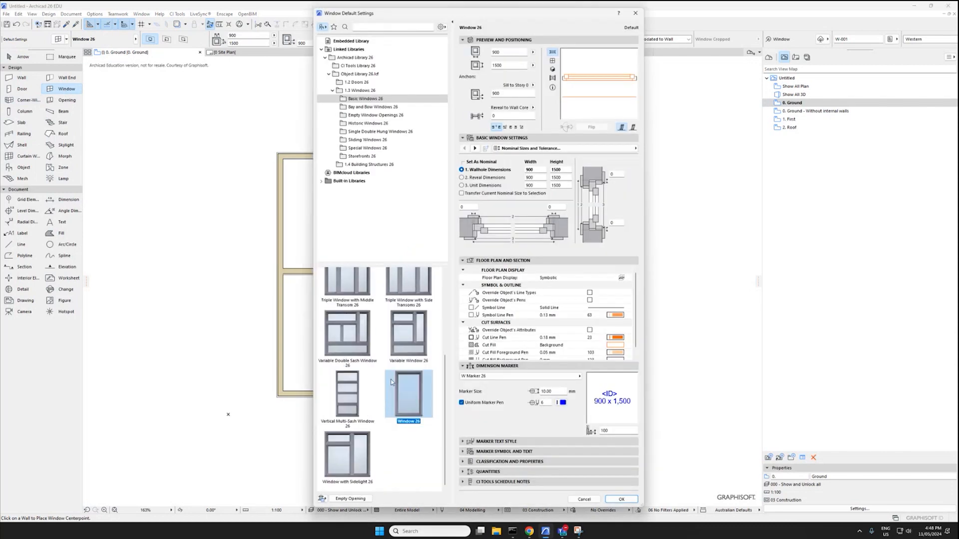
{"action": "scroll", "coordinate": [362, 386], "scroll_direction": "up", "scroll_amount": 3}
{"action": "left_click", "coordinate": [347, 292]}
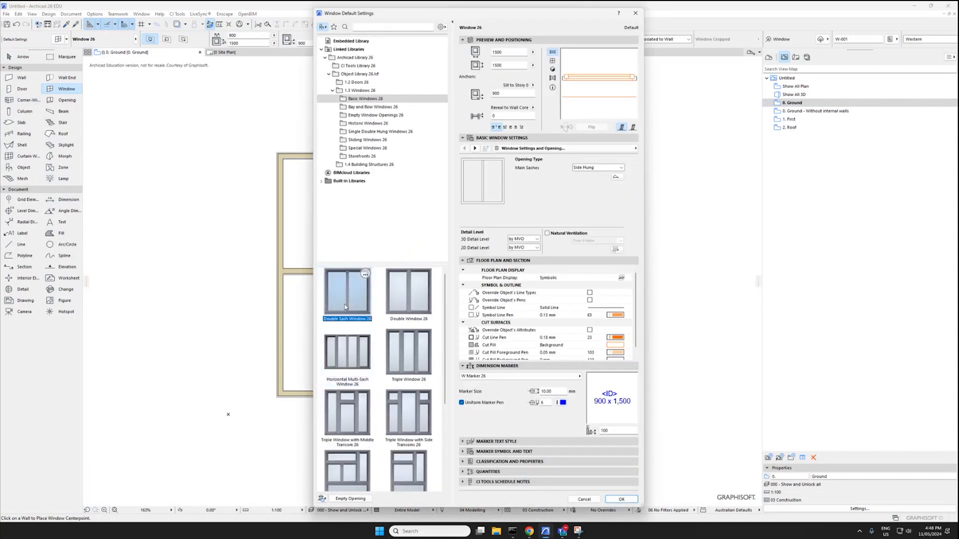
{"action": "scroll", "coordinate": [347, 292], "scroll_direction": "down", "scroll_amount": 3}
{"action": "left_click", "coordinate": [406, 445]}
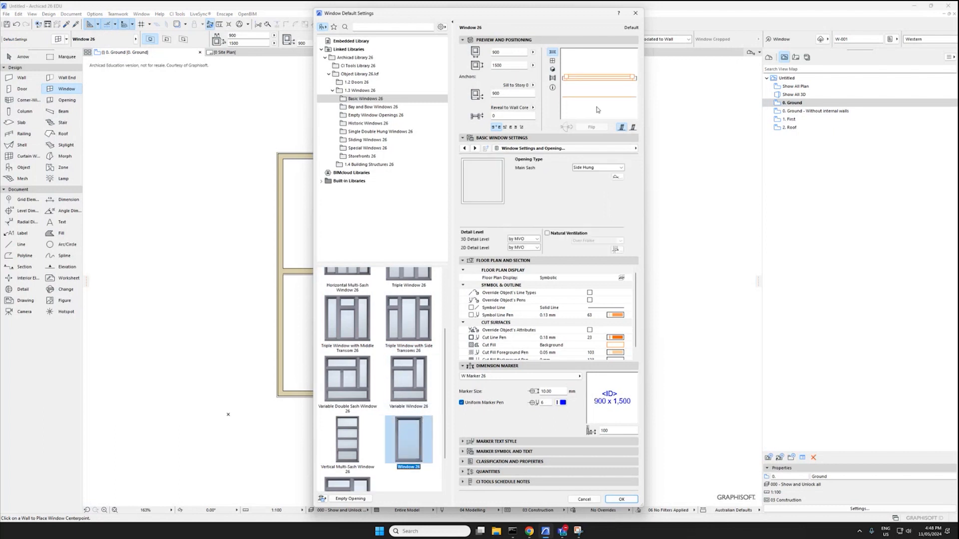
Show the window preview in 3D and set the main sash opening type to Fixed Glass
{"action": "left_click", "coordinate": [591, 168]}
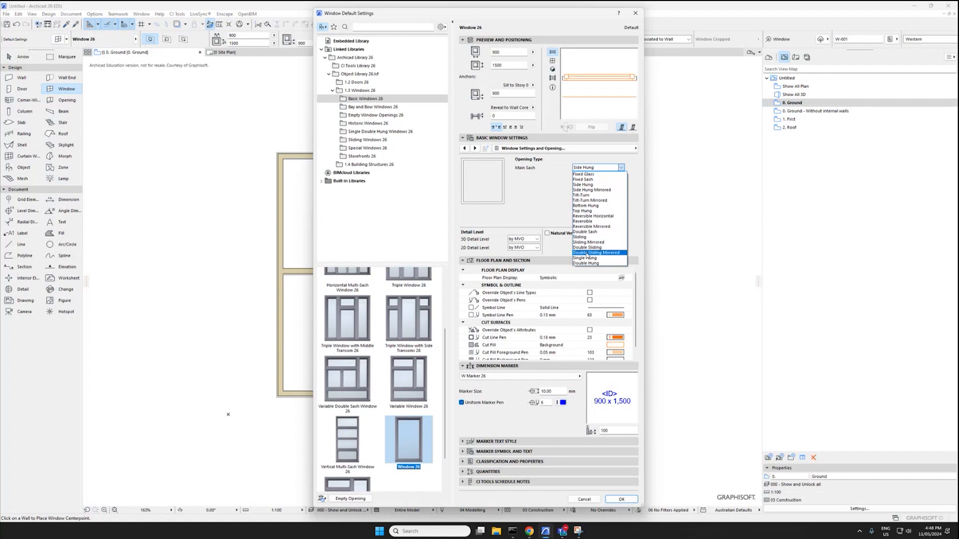
{"action": "left_click", "coordinate": [533, 99]}
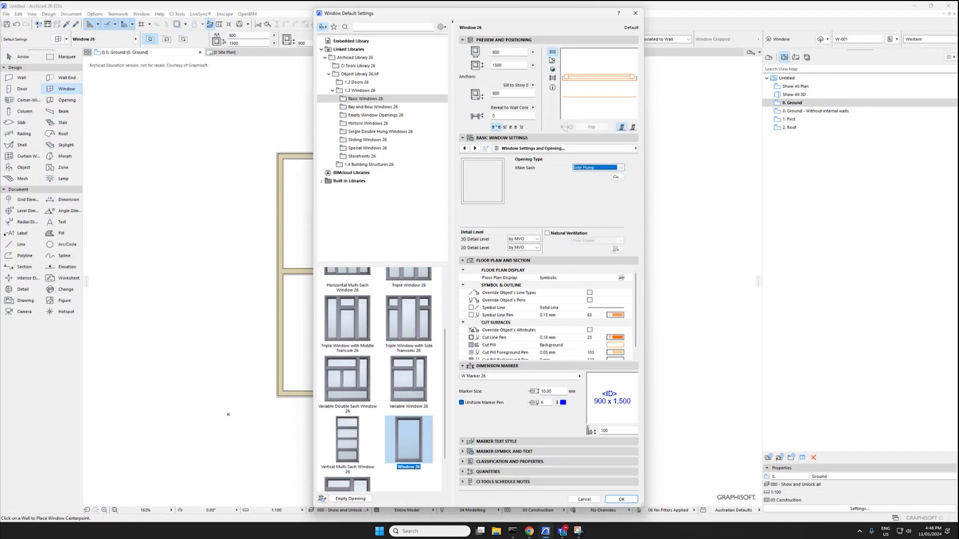
{"action": "left_click", "coordinate": [552, 61]}
{"action": "left_click", "coordinate": [553, 77]}
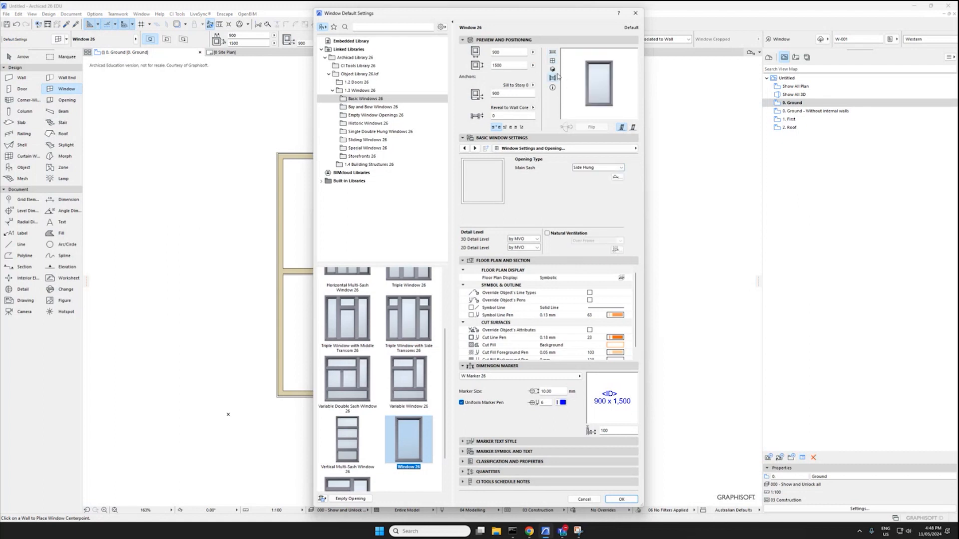
{"action": "left_click", "coordinate": [553, 69]}
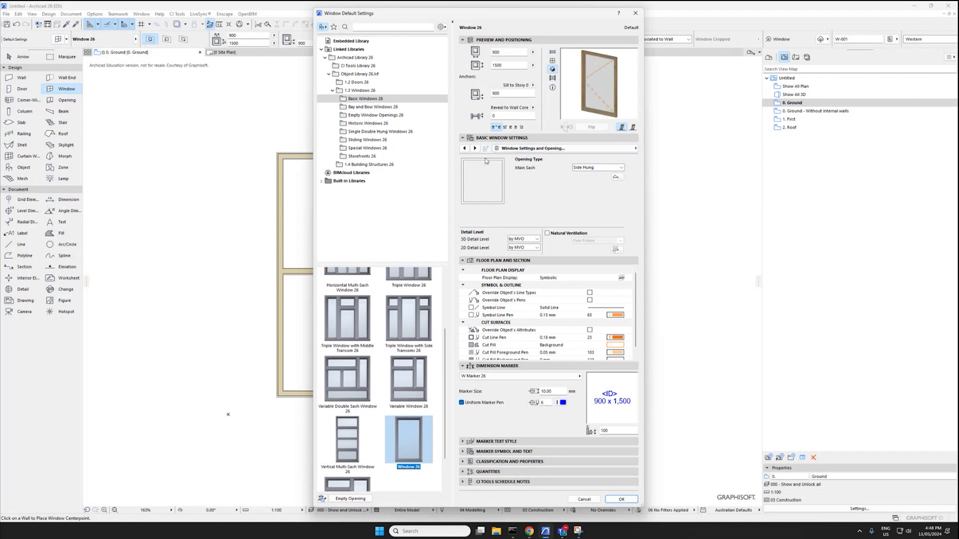
{"action": "left_click", "coordinate": [587, 171]}
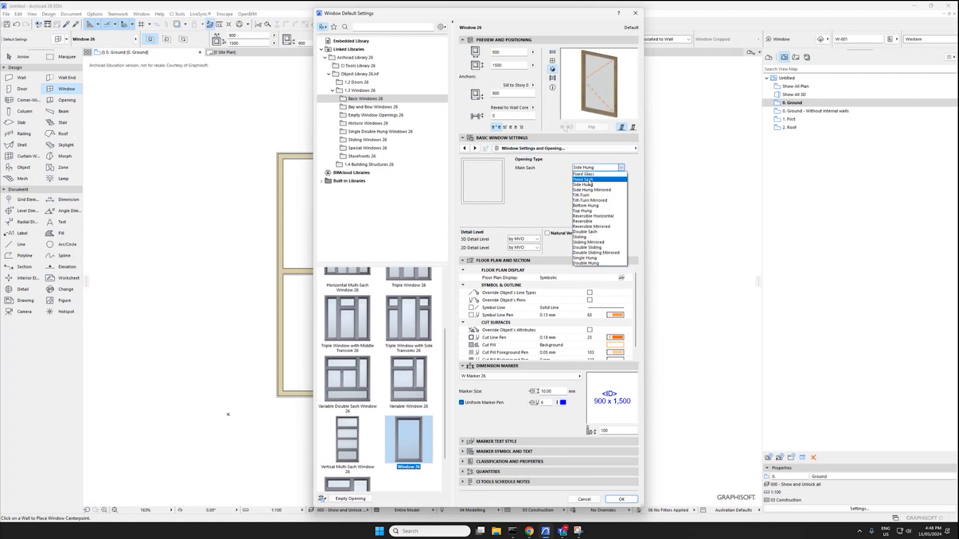
{"action": "left_click", "coordinate": [589, 180]}
{"action": "left_click", "coordinate": [587, 168]}
{"action": "left_click", "coordinate": [584, 173]}
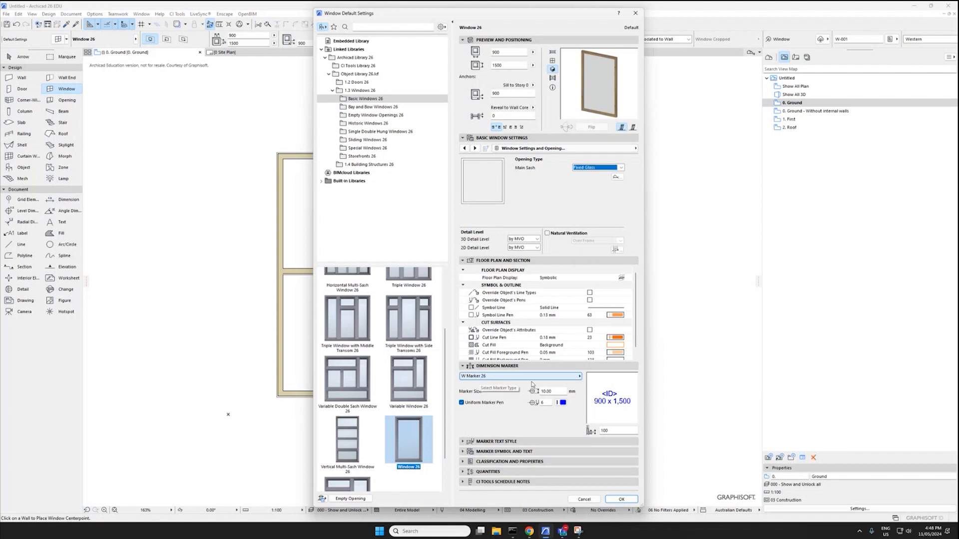
Set the default window's dimension marker to No Marker and place one window in the upper-left room's top wall
{"action": "left_click", "coordinate": [504, 380]}
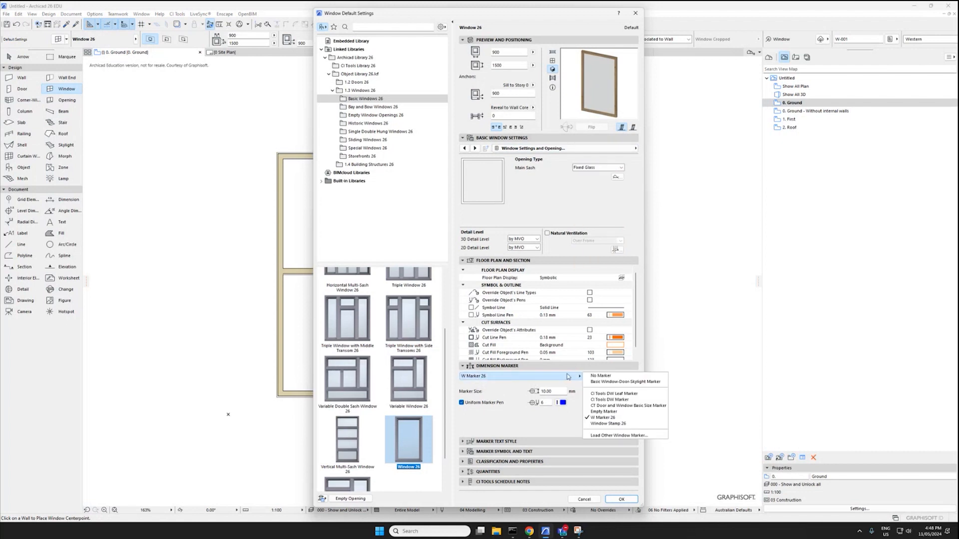
{"action": "left_click", "coordinate": [603, 376]}
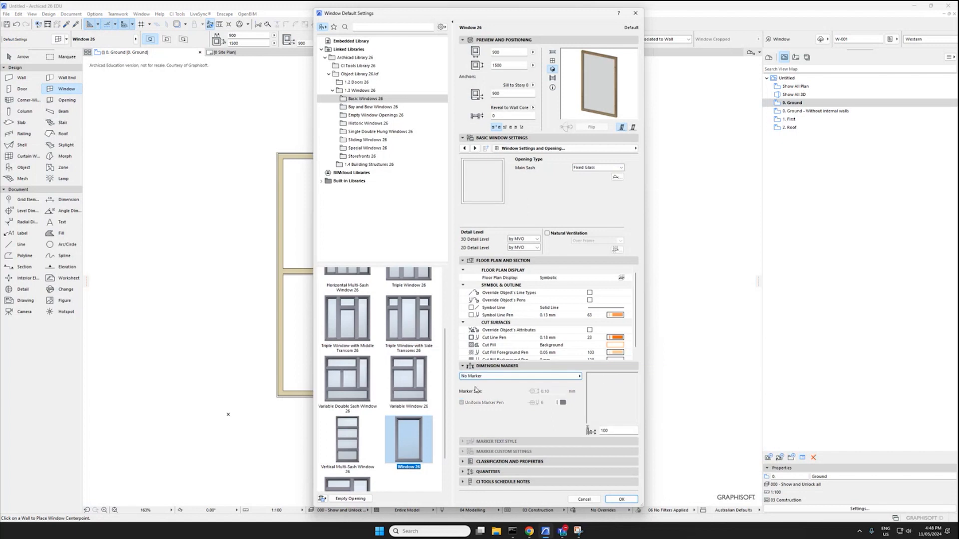
{"action": "left_click", "coordinate": [621, 500]}
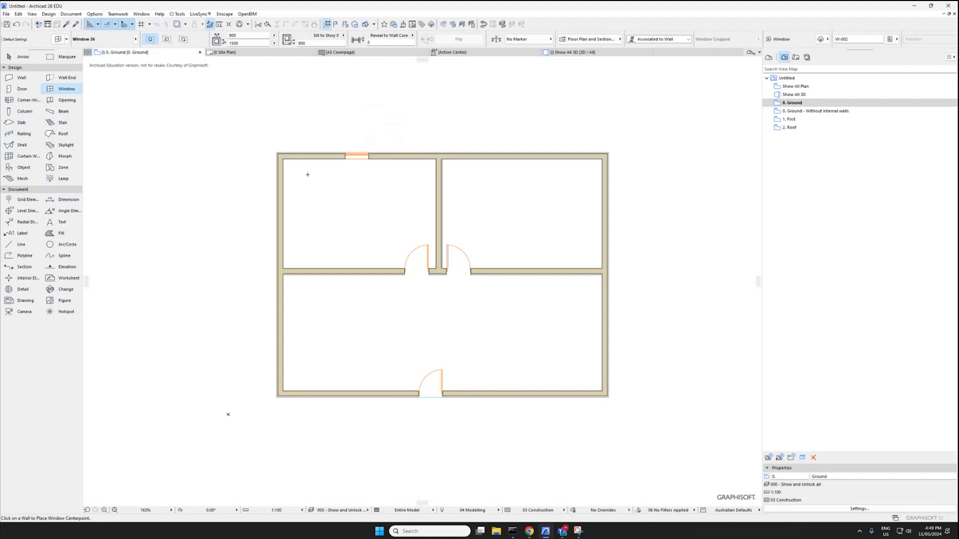
{"action": "key", "text": "Escape"}
Set the width of the upper-left room's top window to 1500 mm and change its anchor to Header to Wall base
{"action": "left_click", "coordinate": [348, 157]}
{"action": "scroll", "coordinate": [340, 158], "scroll_direction": "up", "scroll_amount": 3}
{"action": "middle_click_drag", "start_coordinate": [341, 165], "coordinate": [366, 280]}
{"action": "scroll", "coordinate": [369, 281], "scroll_direction": "down", "scroll_amount": 2}
{"action": "scroll", "coordinate": [371, 282], "scroll_direction": "up", "scroll_amount": 4}
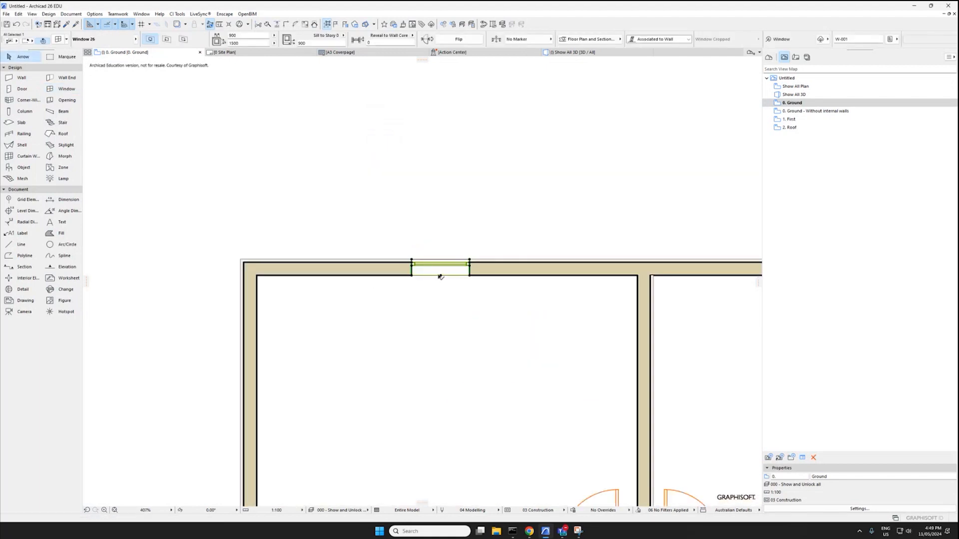
{"action": "scroll", "coordinate": [440, 277], "scroll_direction": "down", "scroll_amount": 3}
{"action": "middle_click_drag", "start_coordinate": [432, 265], "coordinate": [437, 243]}
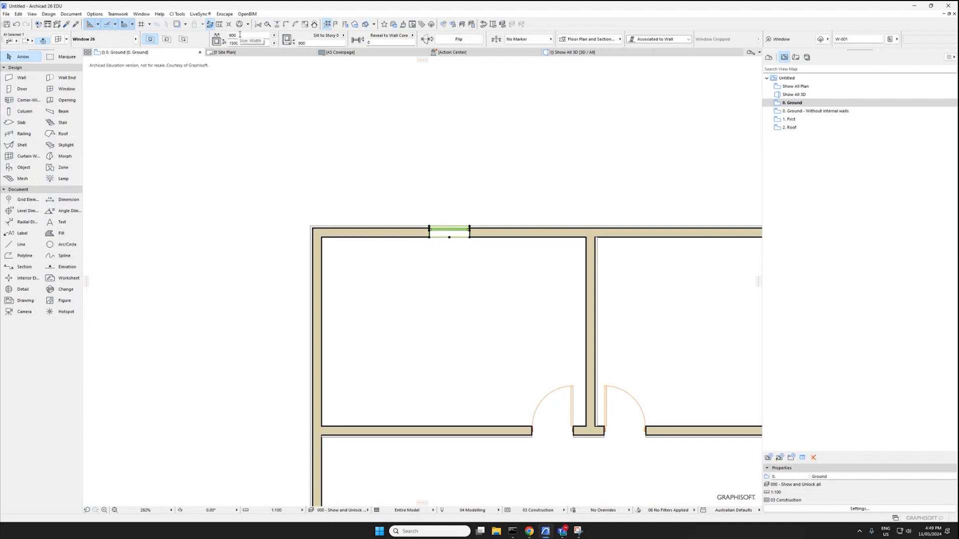
{"action": "left_click_drag", "start_coordinate": [245, 36], "coordinate": [186, 41]}
{"action": "key", "text": "Return"}
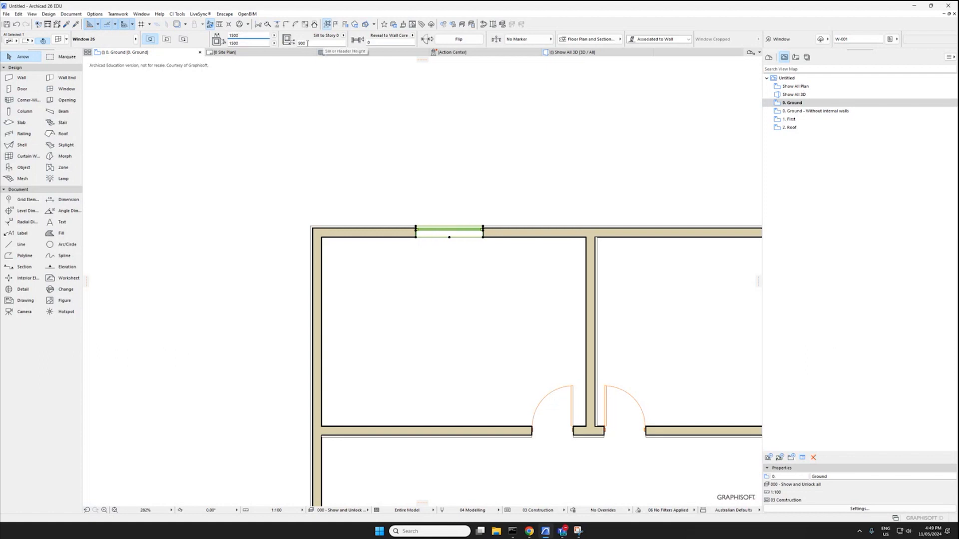
{"action": "left_click", "coordinate": [344, 36]}
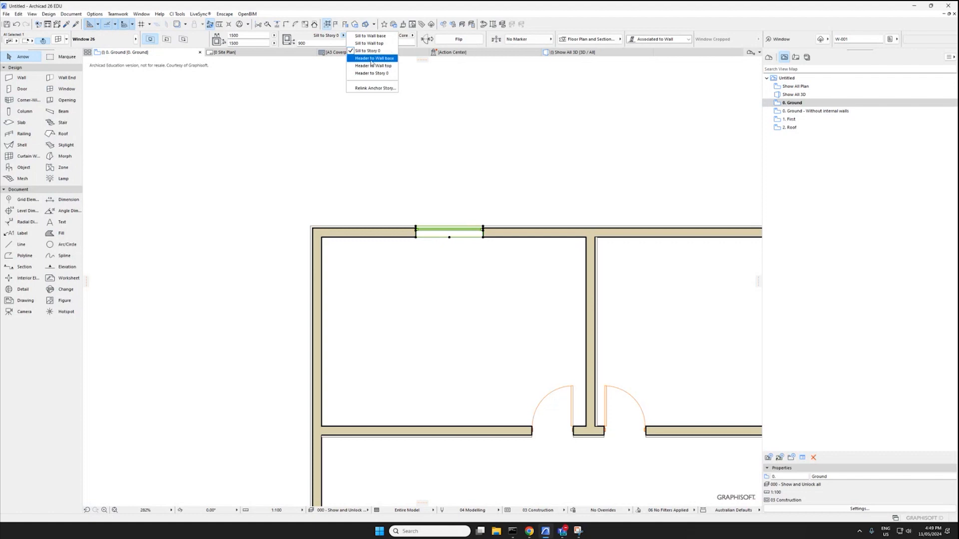
{"action": "left_click", "coordinate": [371, 59]}
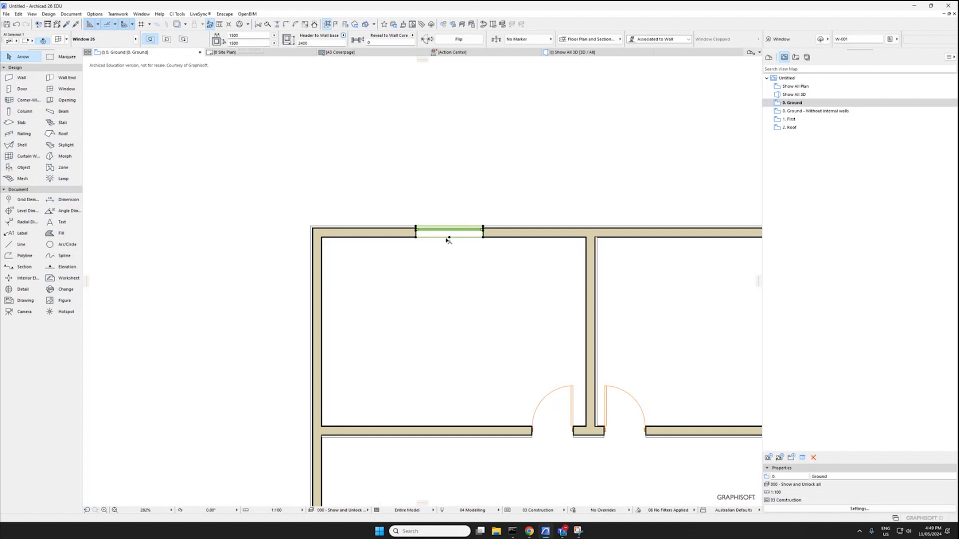
Copy the edited window's settings and place seven more windows: one in the top wall and two in each other outer wall
{"action": "scroll", "coordinate": [417, 230], "scroll_direction": "down", "scroll_amount": 4}
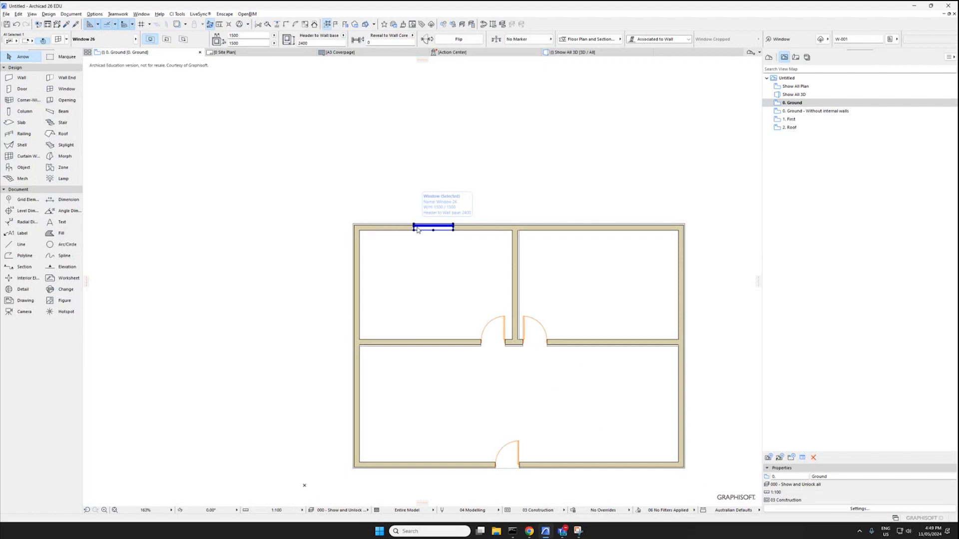
{"action": "left_click", "coordinate": [416, 227], "text": "alt"}
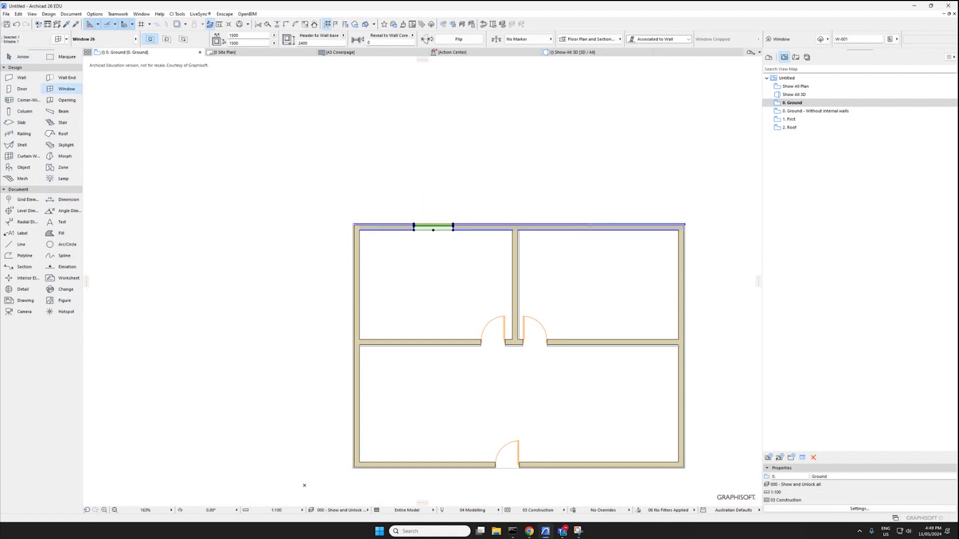
{"action": "key", "text": "Escape"}
{"action": "double_click", "coordinate": [601, 226]}
{"action": "double_click", "coordinate": [683, 285]}
{"action": "double_click", "coordinate": [682, 410]}
{"action": "double_click", "coordinate": [600, 466]}
{"action": "double_click", "coordinate": [427, 466]}
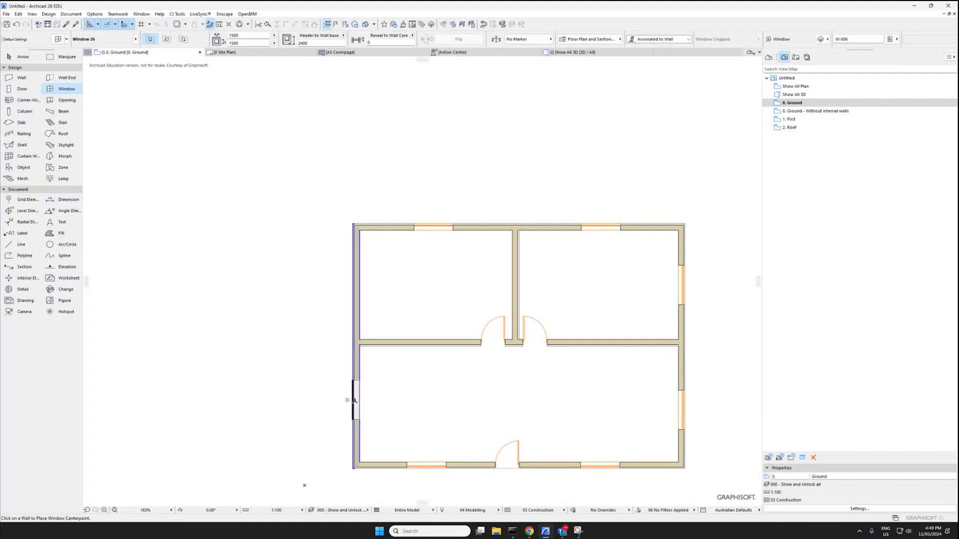
{"action": "double_click", "coordinate": [355, 403]}
{"action": "double_click", "coordinate": [354, 279]}
{"action": "key", "text": "Escape"}
Complete the left wall's windows and increase the width of the two windows in the bottom outer wall together
{"action": "middle_click_drag", "start_coordinate": [584, 469], "coordinate": [555, 380]}
{"action": "left_click", "coordinate": [551, 378]}
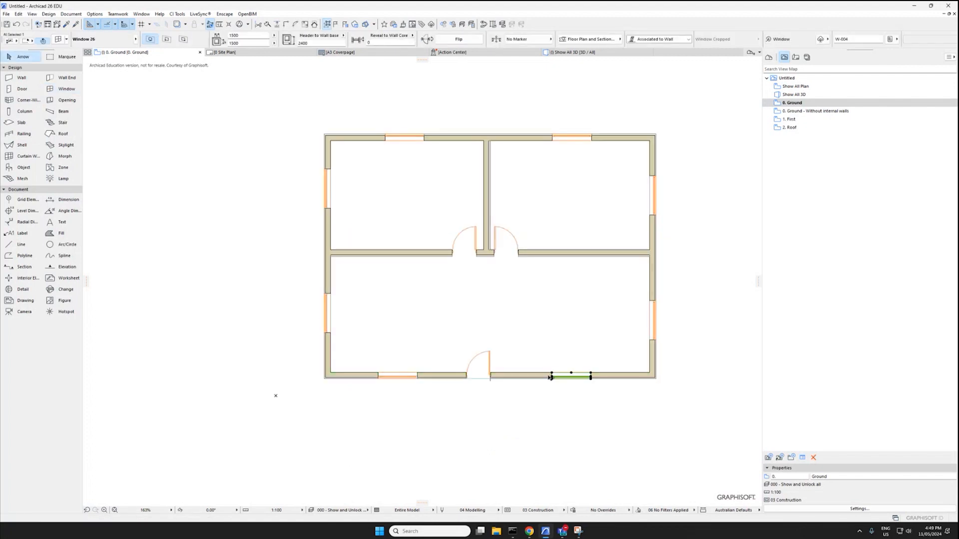
{"action": "left_click", "coordinate": [400, 376], "text": "shift"}
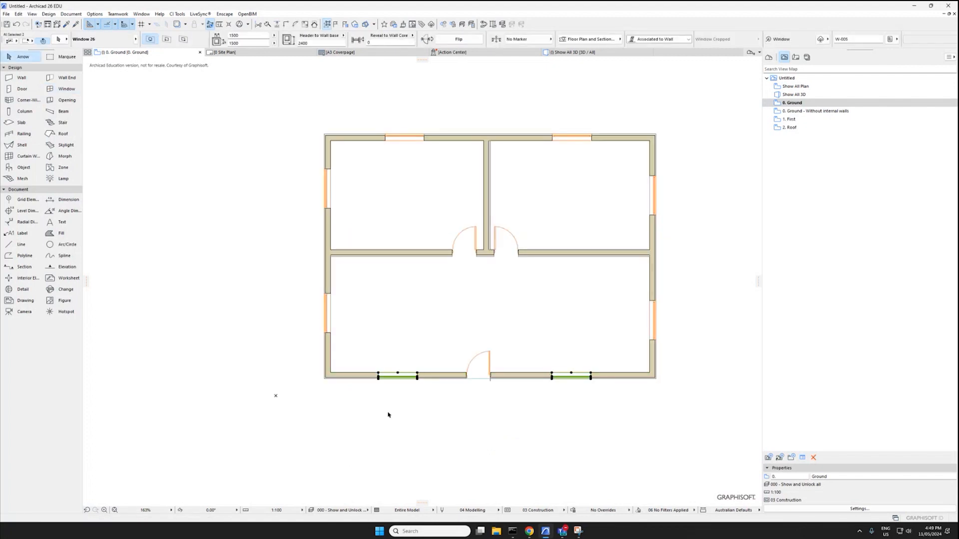
{"action": "left_click", "coordinate": [254, 36]}
{"action": "type", "text": "1"}
{"action": "key", "text": "Return"}
{"action": "key", "text": "Escape"}
{"action": "scroll", "coordinate": [487, 302], "scroll_direction": "down", "scroll_amount": 2}
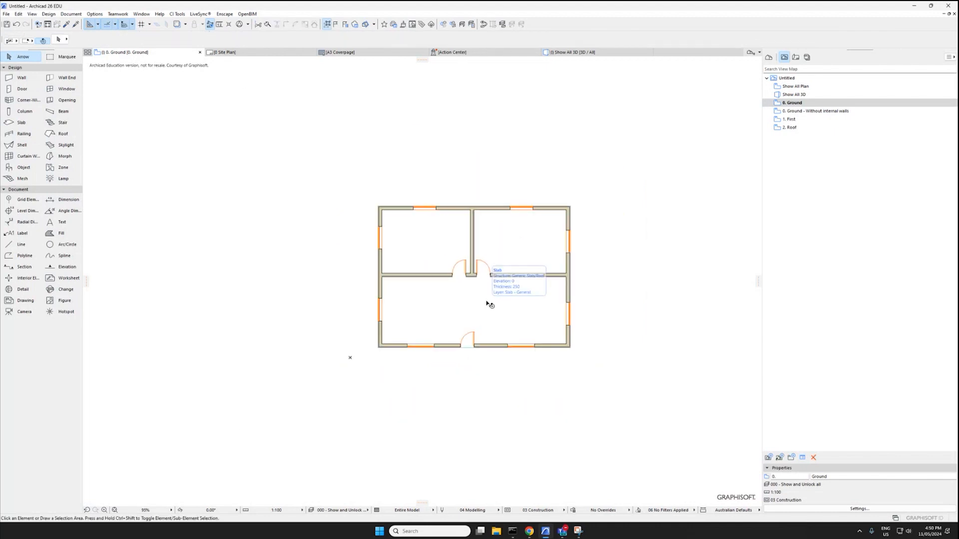
Show the building in 3D, turn to the front wall and select its entrance door
{"action": "key", "text": "F3"}
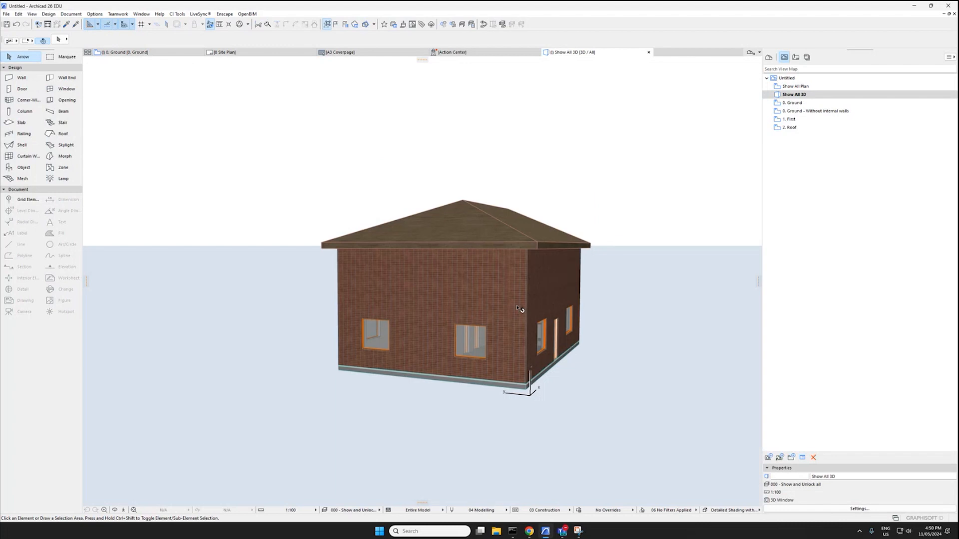
{"action": "key", "text": "shift+F3"}
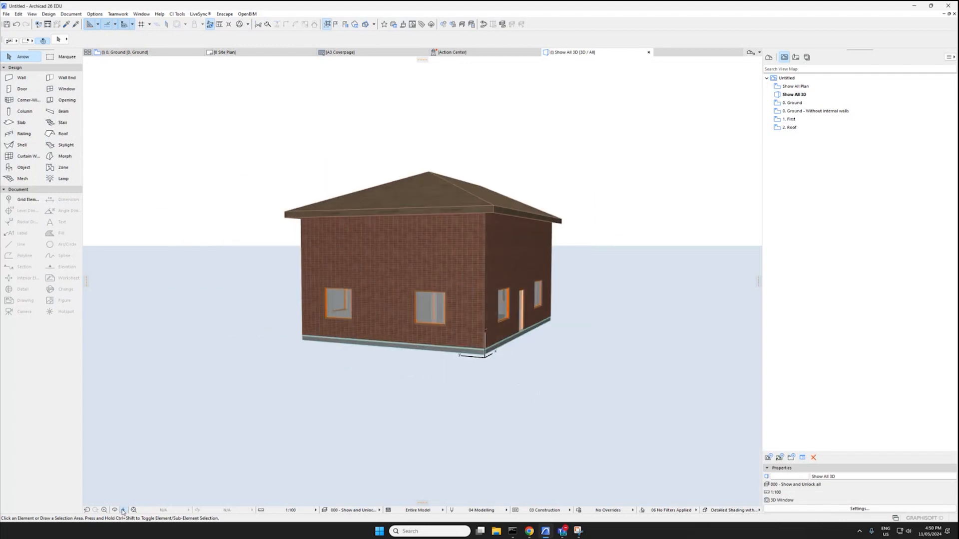
{"action": "key", "text": "Right"}
{"action": "key", "text": "Up"}
{"action": "key", "text": "Escape"}
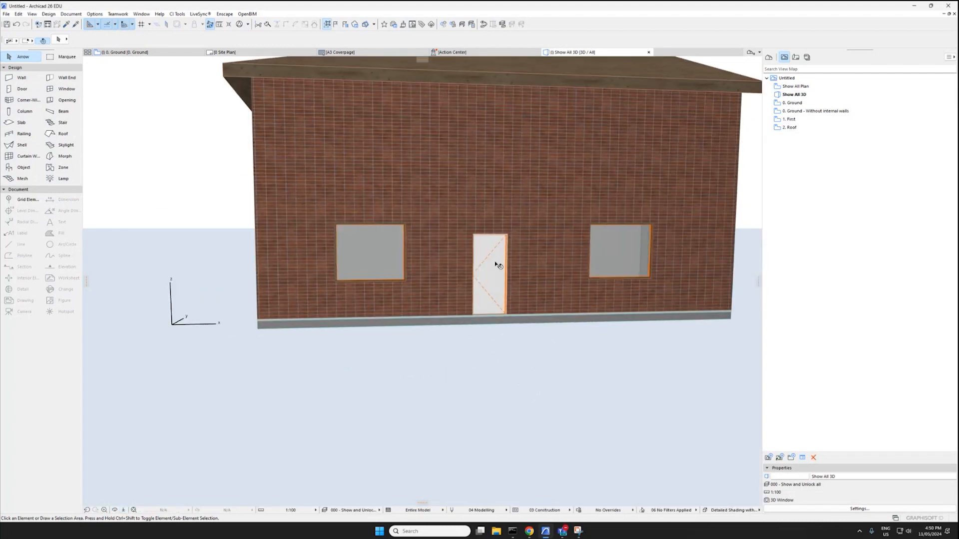
{"action": "left_click", "coordinate": [504, 243]}
{"action": "left_click", "coordinate": [509, 235]}
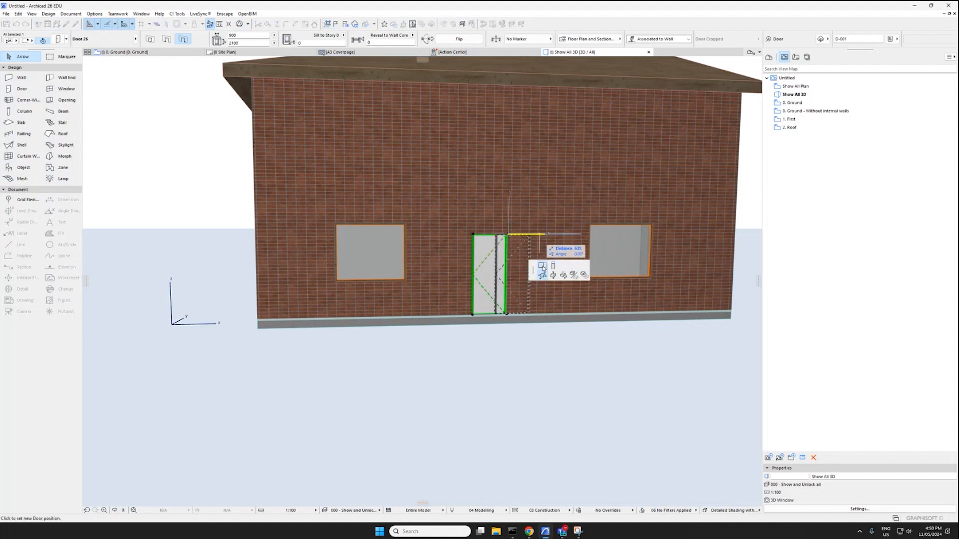
{"action": "left_click", "coordinate": [553, 263]}
{"action": "key", "text": "Escape"}
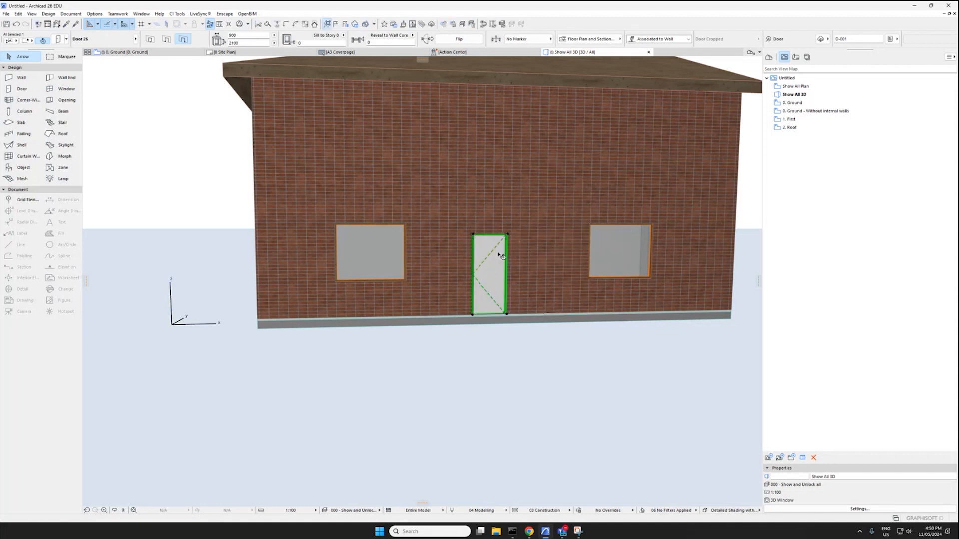
Stretch the entrance door vertically to the top level of the neighbouring window and set its width to 1200 mm
{"action": "left_click", "coordinate": [509, 235]}
{"action": "left_click", "coordinate": [553, 269]}
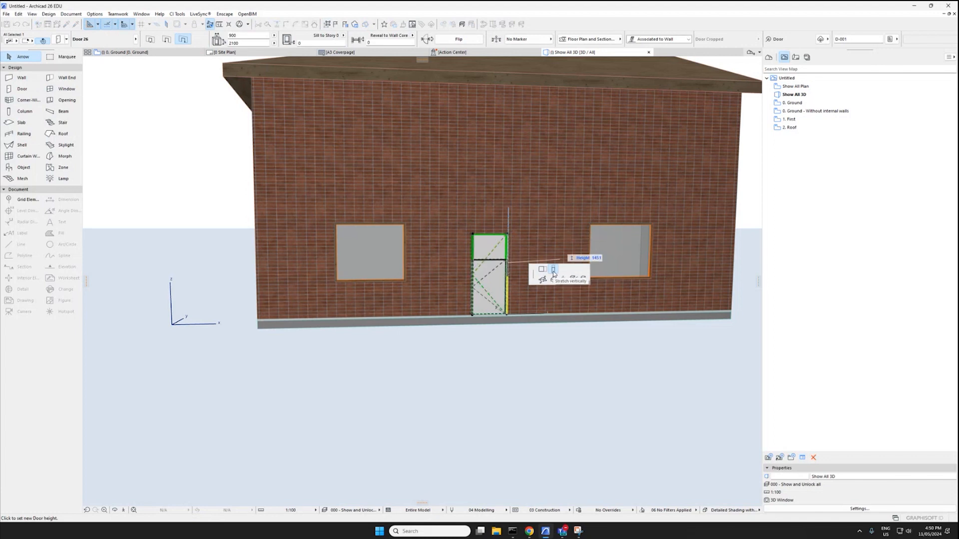
{"action": "left_click", "coordinate": [542, 269]}
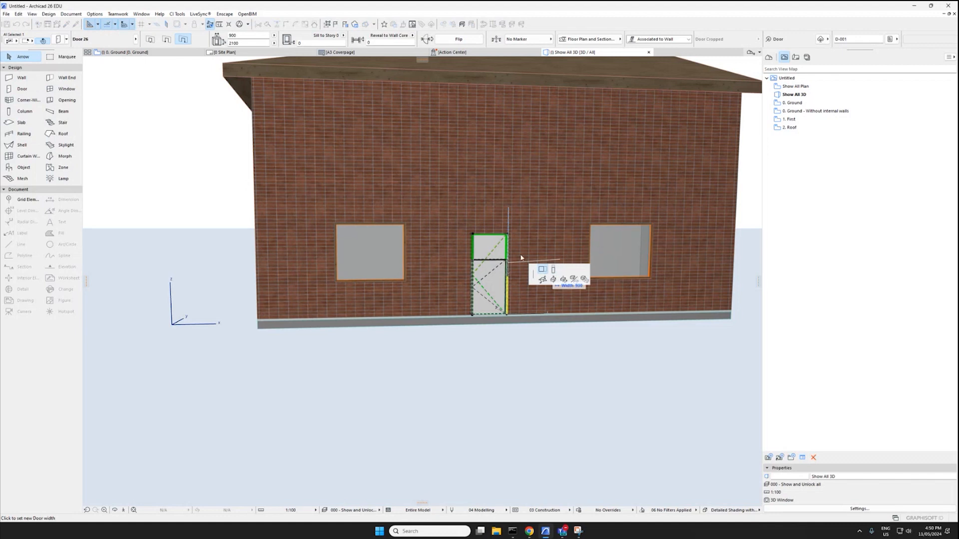
{"action": "left_click", "coordinate": [553, 270]}
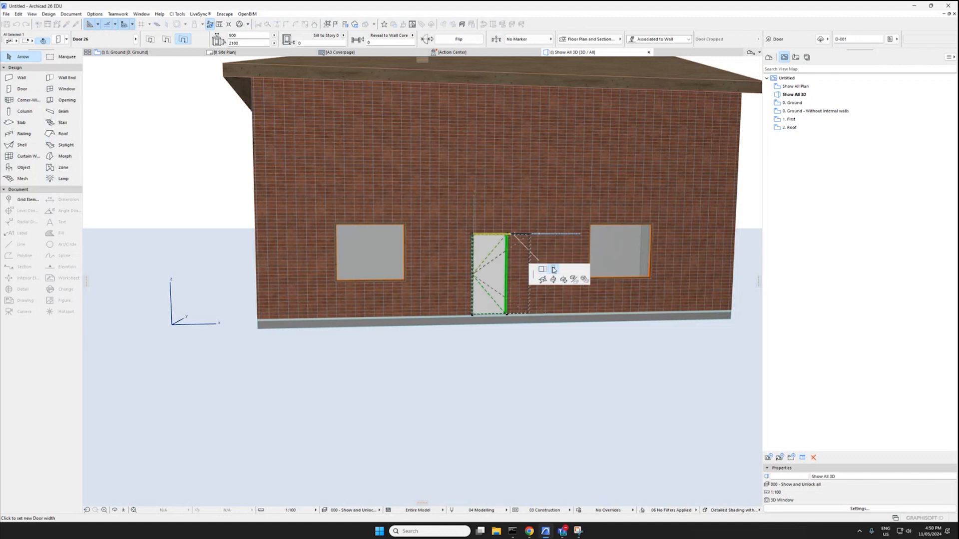
{"action": "left_click", "coordinate": [593, 222]}
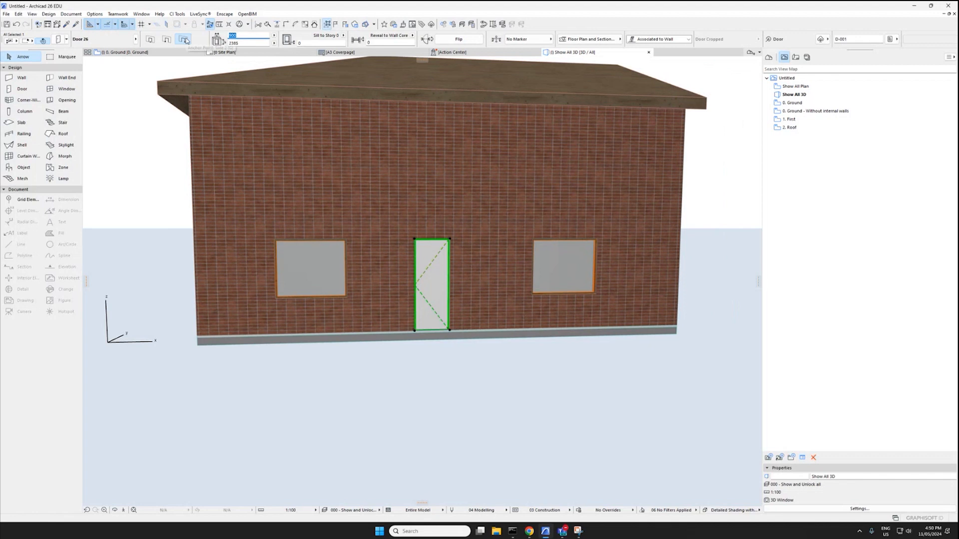
{"action": "type", "text": "1200"}
{"action": "key", "text": "Return"}
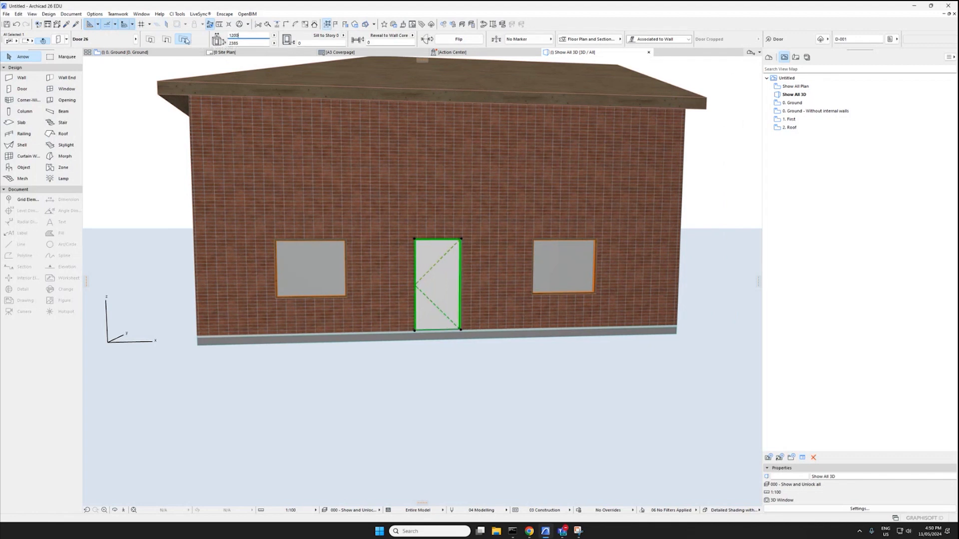
Set the entrance door's leaf style to No Grid in its door settings
{"action": "key", "text": "ctrl+t"}
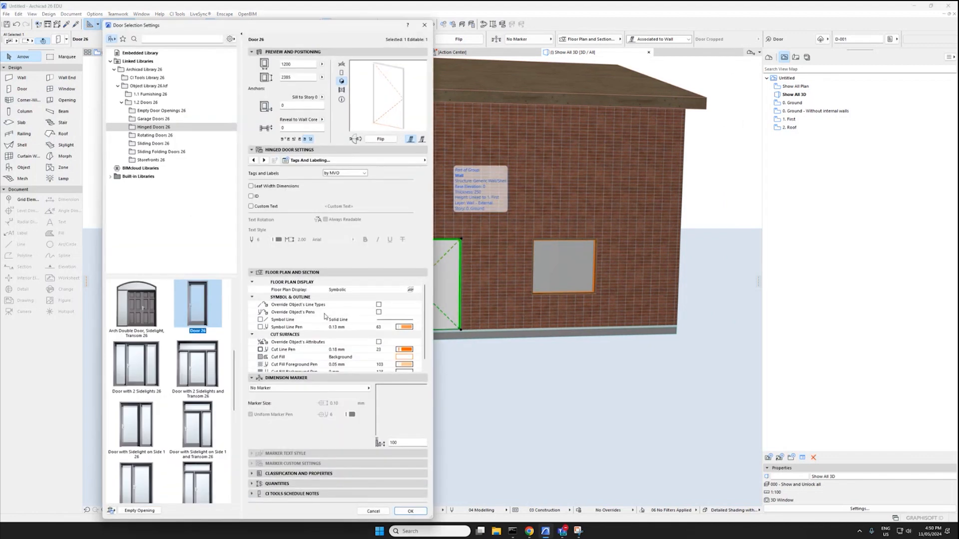
{"action": "left_click", "coordinate": [411, 291]}
{"action": "left_click", "coordinate": [327, 160]}
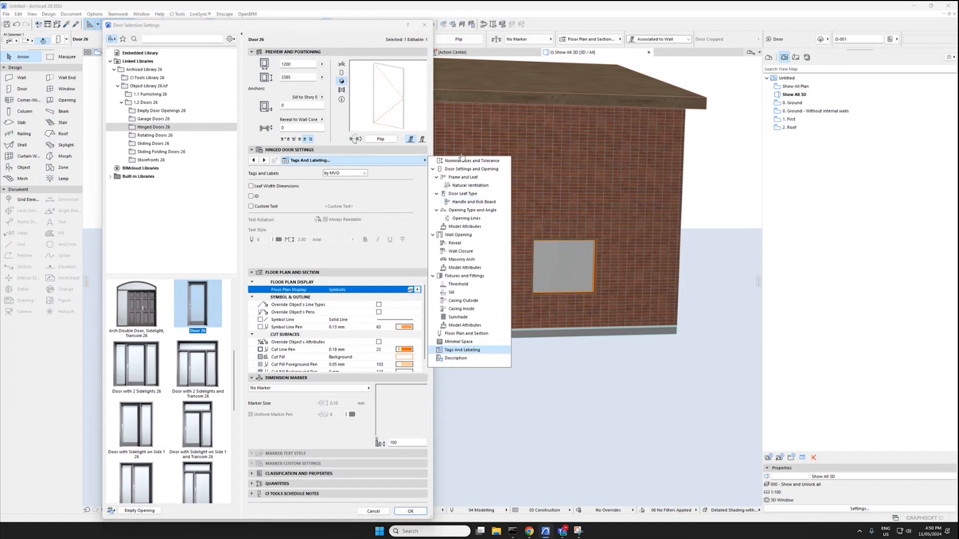
{"action": "left_click", "coordinate": [470, 170]}
{"action": "left_click", "coordinate": [280, 203]}
{"action": "left_click", "coordinate": [291, 200]}
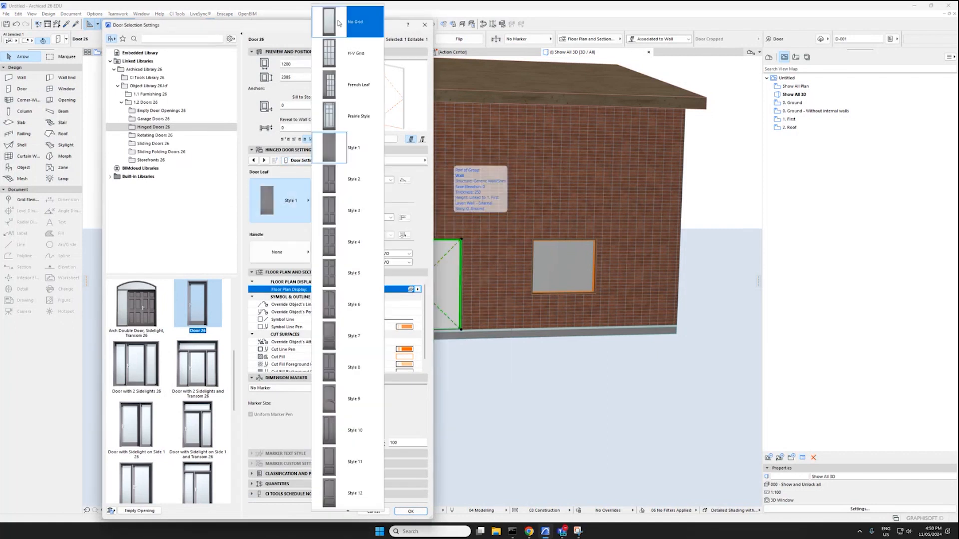
{"action": "left_click", "coordinate": [354, 22]}
{"action": "left_click", "coordinate": [409, 511]}
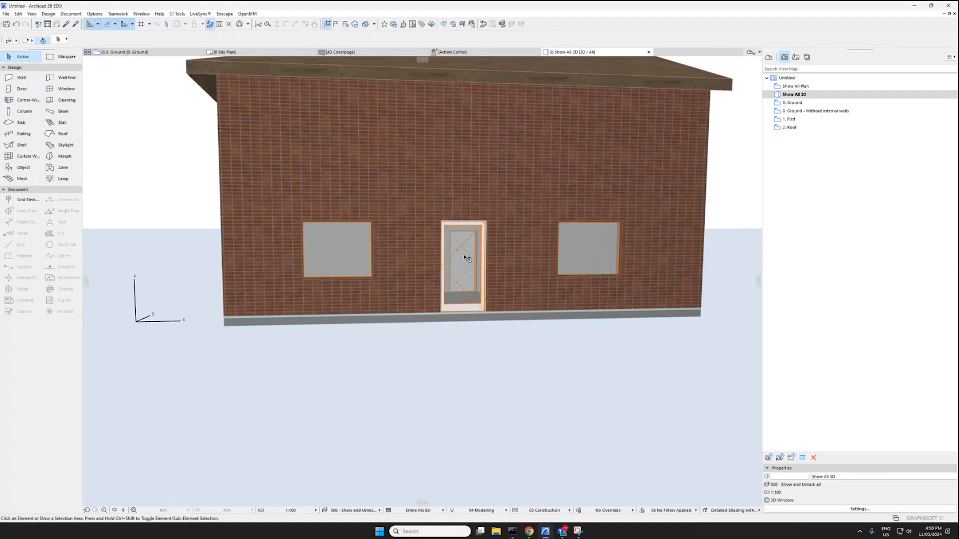
Change the 3D style of the building view to No Contours
{"action": "middle_click_drag", "start_coordinate": [429, 372], "coordinate": [470, 323], "text": "shift"}
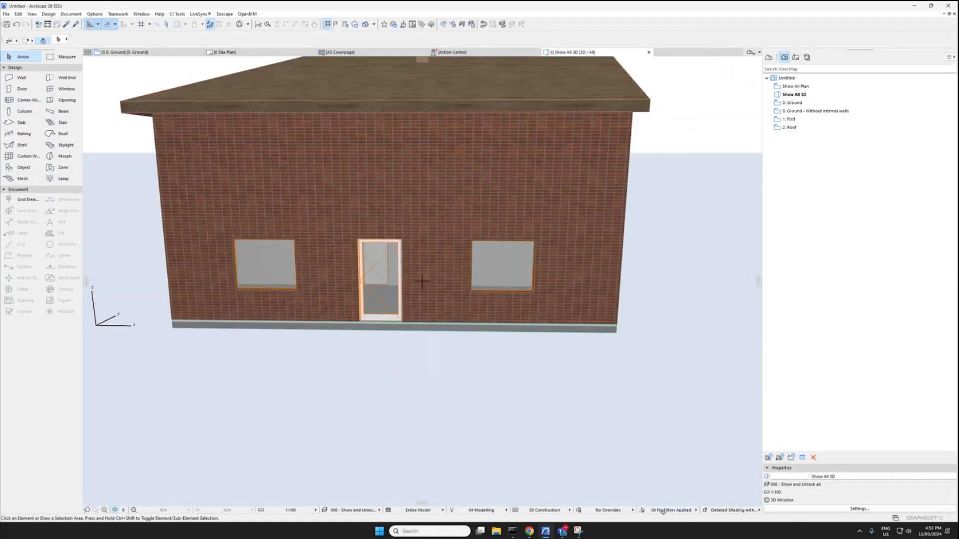
{"action": "left_click", "coordinate": [732, 511]}
{"action": "left_click", "coordinate": [712, 513]}
{"action": "left_click", "coordinate": [734, 512]}
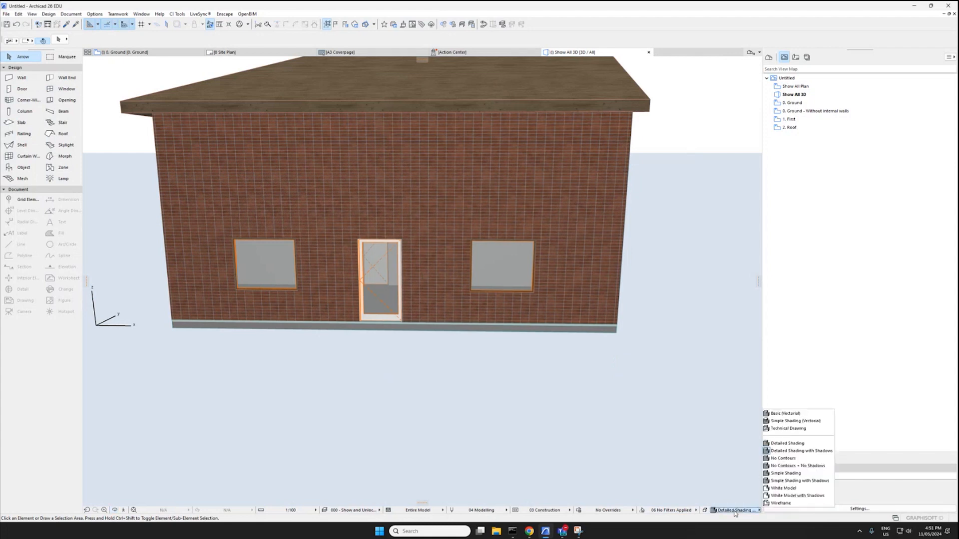
{"action": "left_click", "coordinate": [783, 459]}
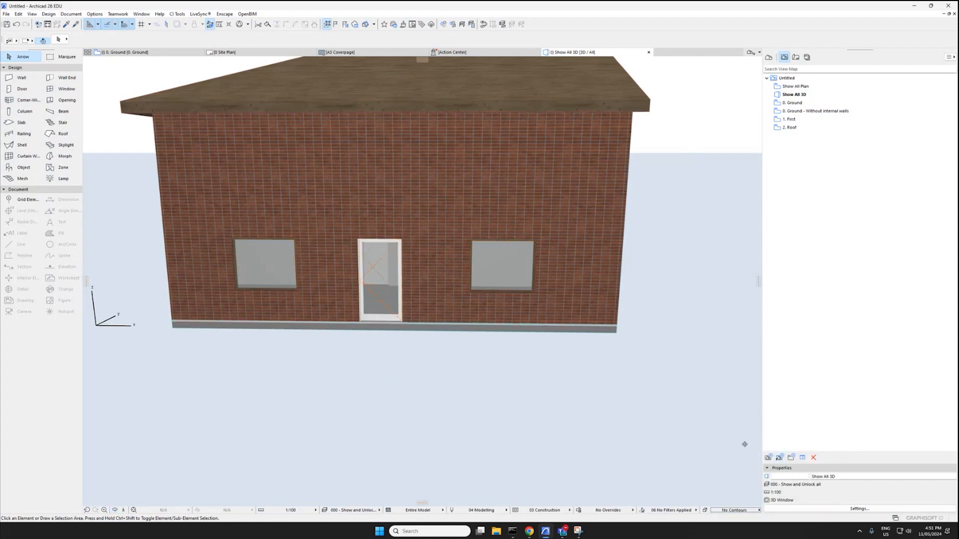
{"action": "middle_click_drag", "start_coordinate": [440, 297], "coordinate": [513, 234], "text": "shift"}
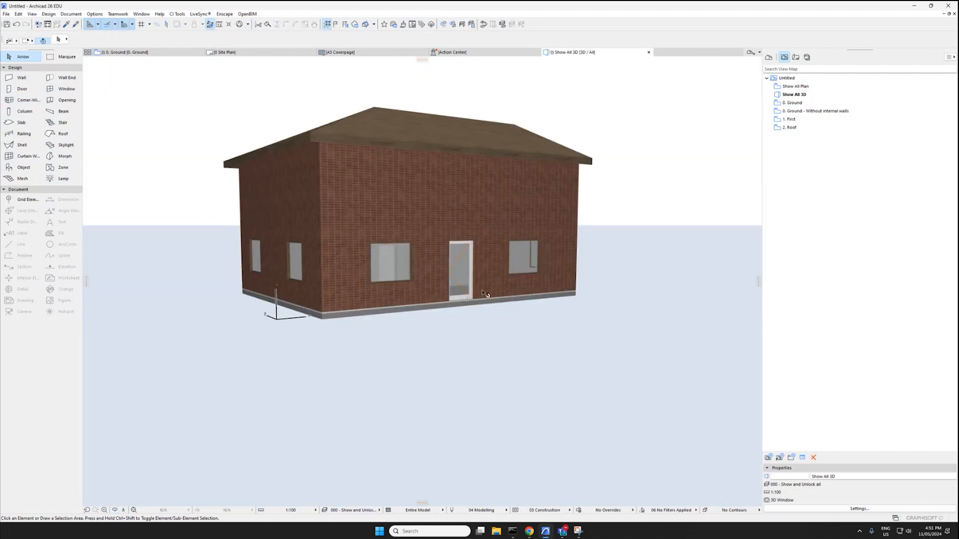
Return to the ground floor plan and examine the line work of its walls, doors and windows up close
{"action": "key", "text": "F2"}
{"action": "scroll", "coordinate": [427, 274], "scroll_direction": "down", "scroll_amount": 3}
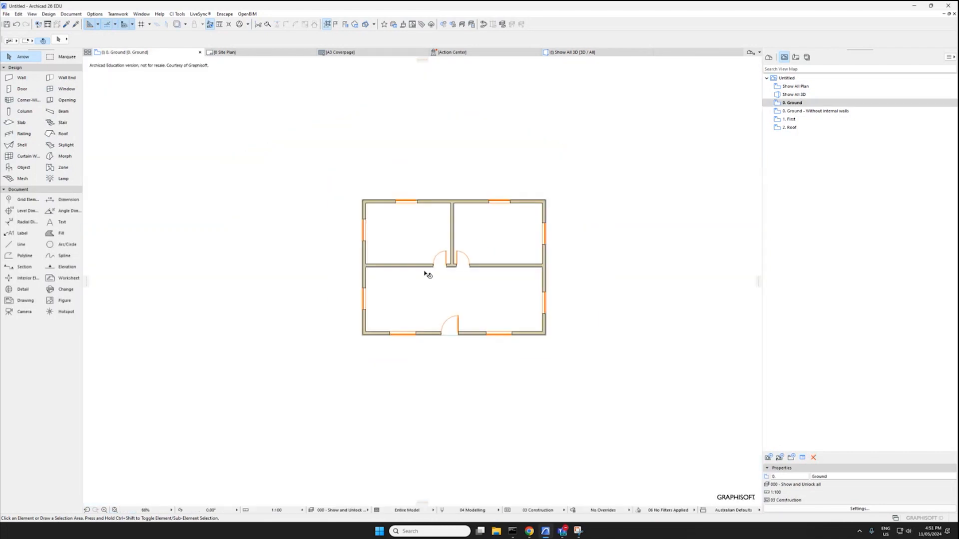
{"action": "middle_click_drag", "start_coordinate": [426, 273], "coordinate": [429, 303]}
{"action": "scroll", "coordinate": [517, 388], "scroll_direction": "up", "scroll_amount": 5}
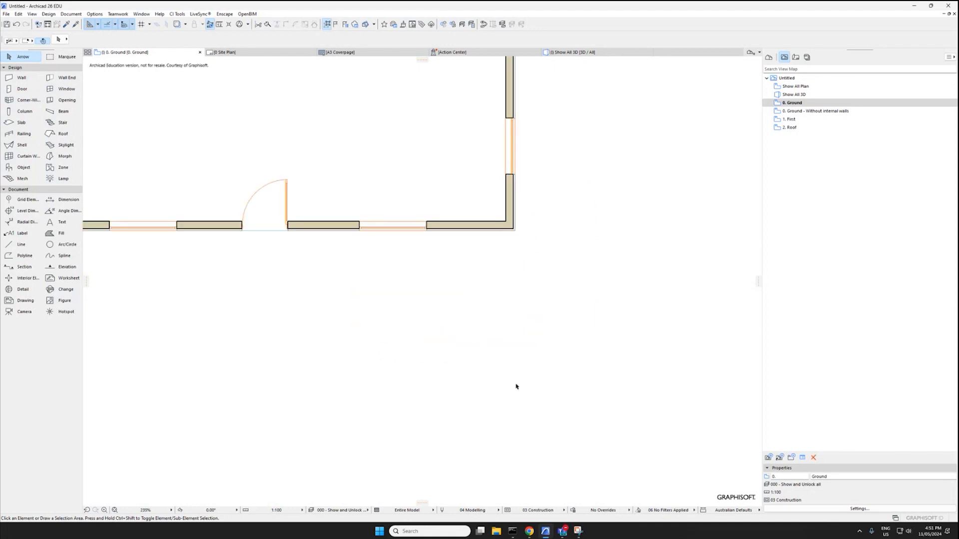
{"action": "scroll", "coordinate": [437, 388], "scroll_direction": "down", "scroll_amount": 4}
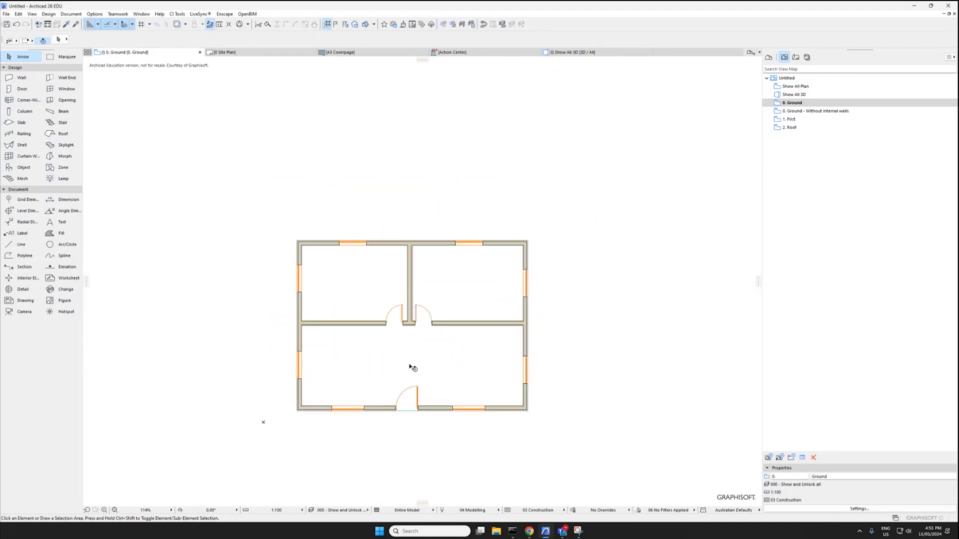
{"action": "scroll", "coordinate": [432, 235], "scroll_direction": "up", "scroll_amount": 6}
{"action": "scroll", "coordinate": [414, 261], "scroll_direction": "up", "scroll_amount": 2}
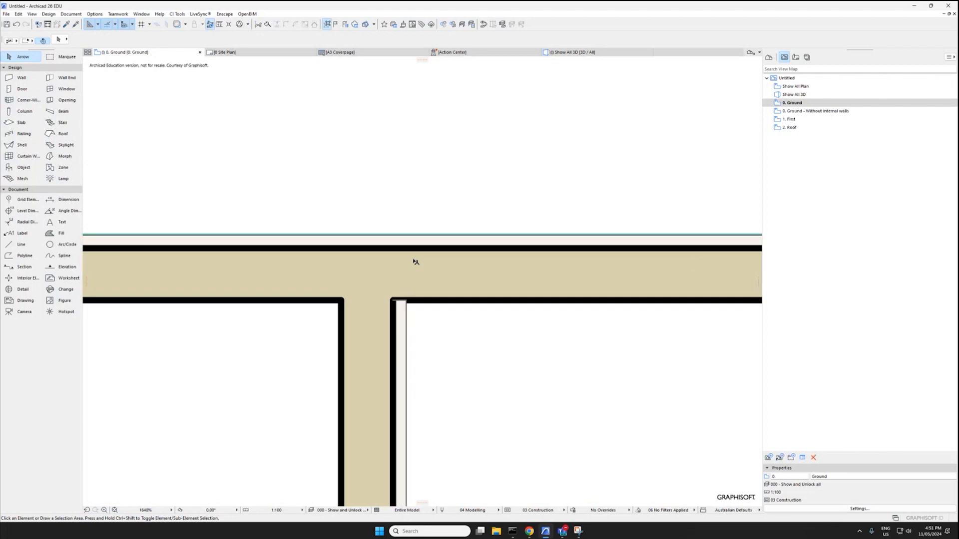
{"action": "scroll", "coordinate": [415, 261], "scroll_direction": "down", "scroll_amount": 6}
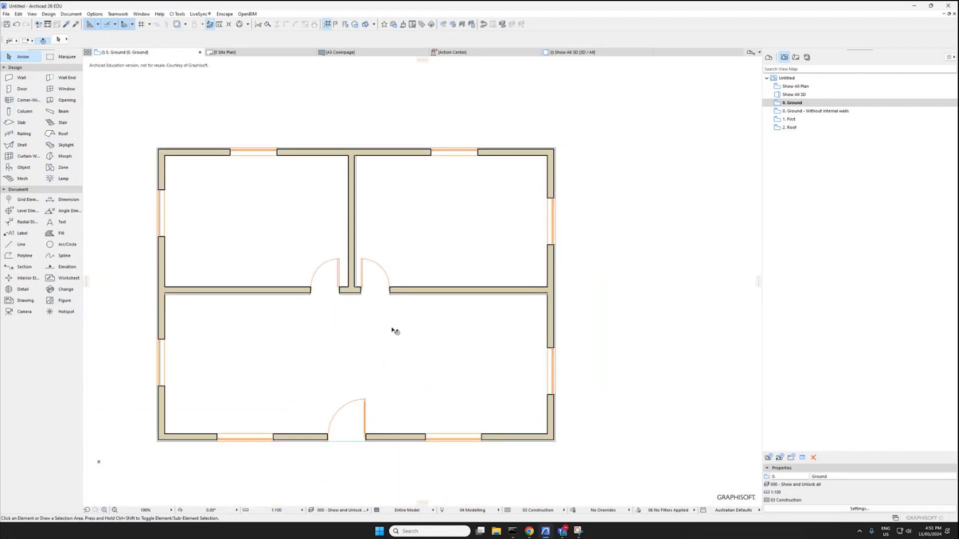
{"action": "middle_click_drag", "start_coordinate": [392, 329], "coordinate": [551, 318]}
{"action": "middle_click_drag", "start_coordinate": [429, 400], "coordinate": [348, 400]}
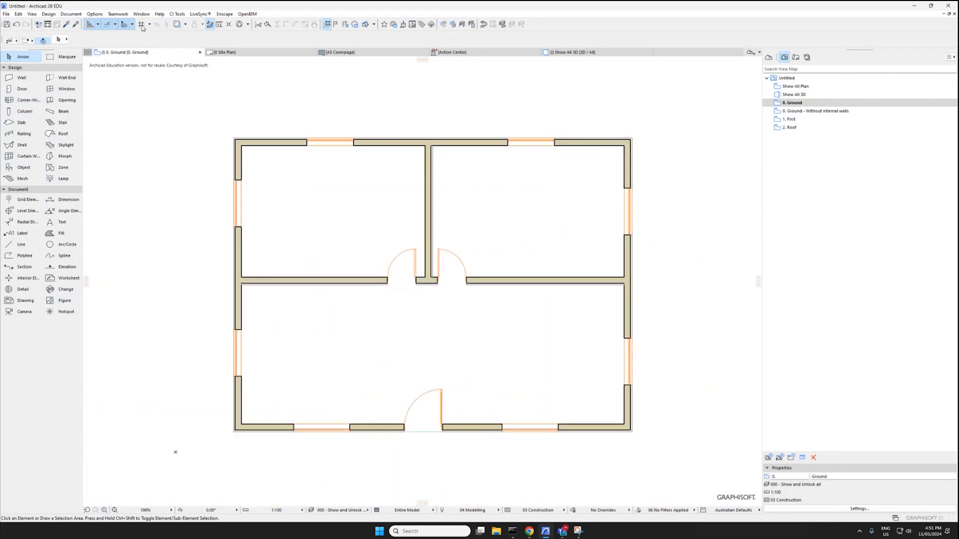
Open the Pens & Color settings for model views
{"action": "left_click", "coordinate": [74, 15]}
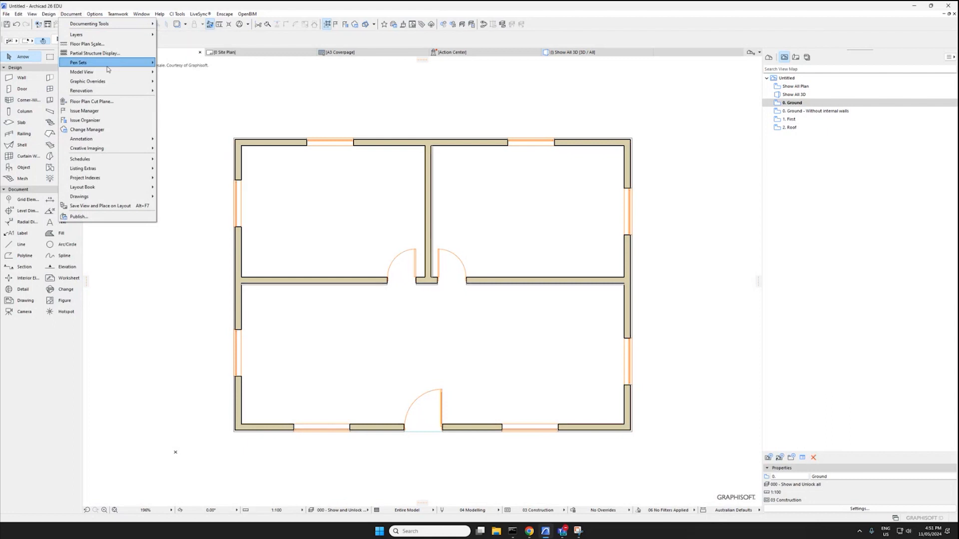
{"action": "left_click", "coordinate": [107, 3]}
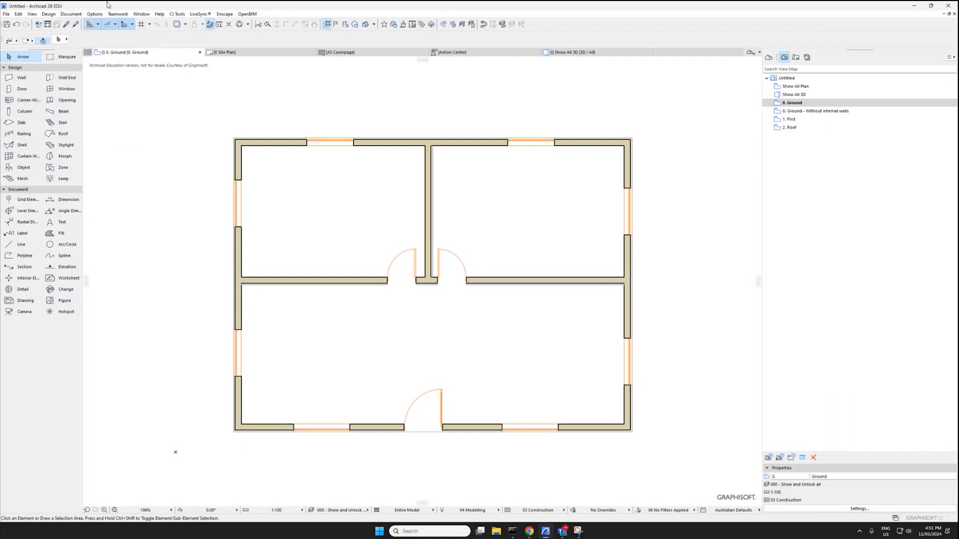
{"action": "left_click", "coordinate": [74, 14]}
{"action": "mouse_move", "coordinate": [106, 24]}
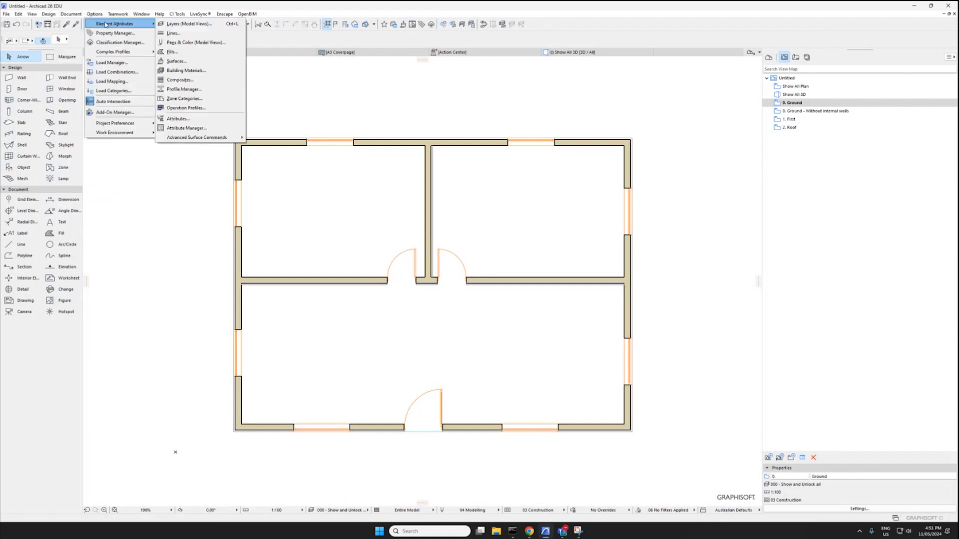
{"action": "left_click", "coordinate": [190, 42]}
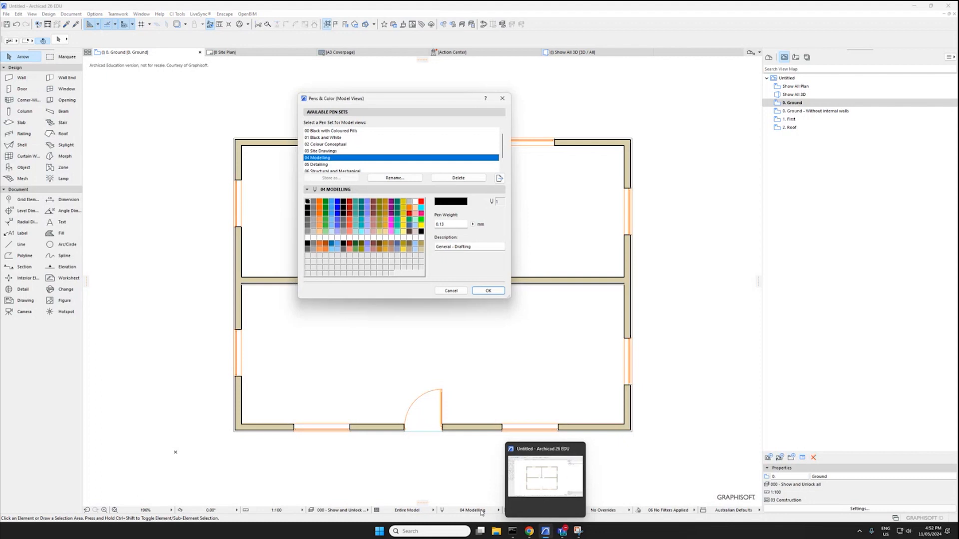
{"action": "left_click", "coordinate": [637, 534]}
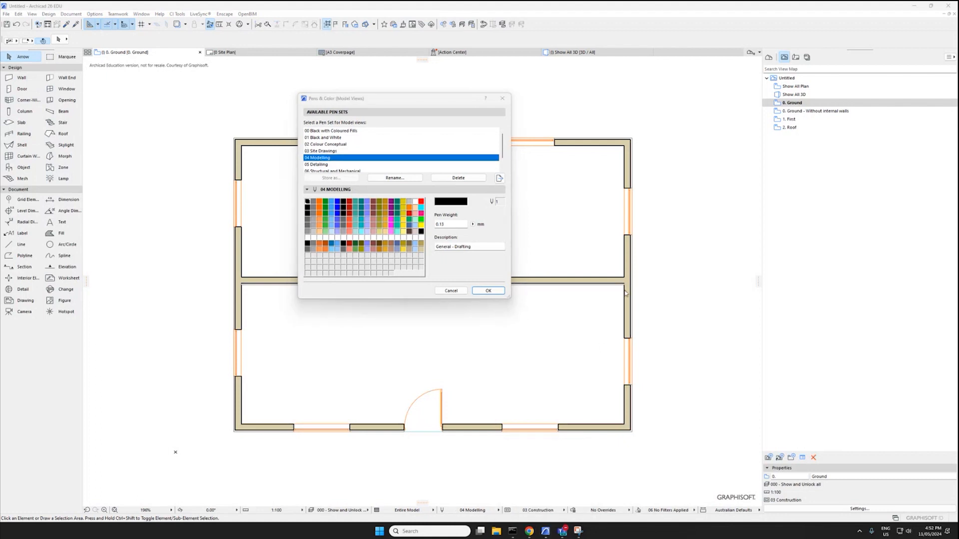
Examine the pen colours of the available model view pen sets, from 00 Black with Coloured Fills to 07 Electrical
{"action": "left_click", "coordinate": [355, 131]}
{"action": "left_click", "coordinate": [347, 138]}
{"action": "left_click", "coordinate": [333, 152]}
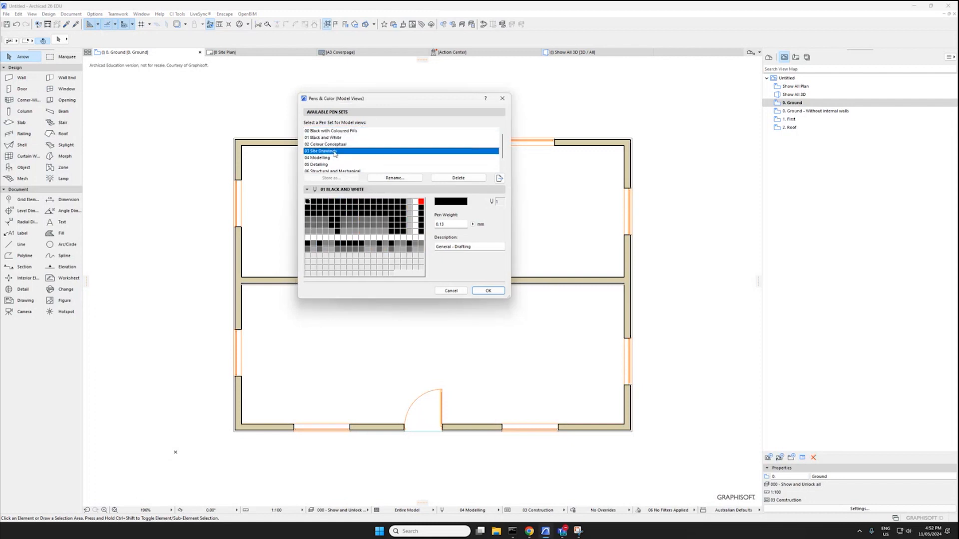
{"action": "left_click", "coordinate": [328, 145]}
{"action": "left_click", "coordinate": [328, 152]}
{"action": "scroll", "coordinate": [327, 162], "scroll_direction": "down", "scroll_amount": 1}
{"action": "left_click", "coordinate": [328, 165]}
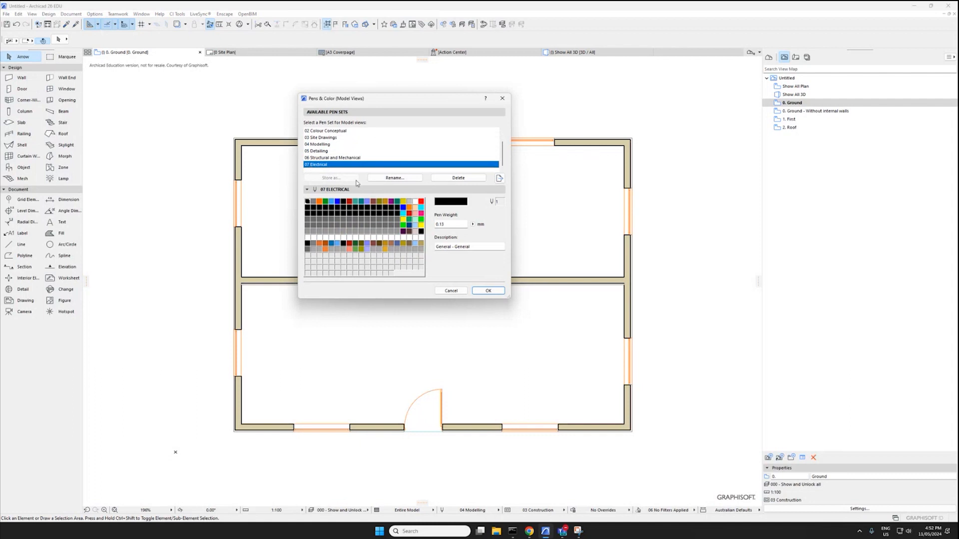
{"action": "left_click", "coordinate": [327, 151]}
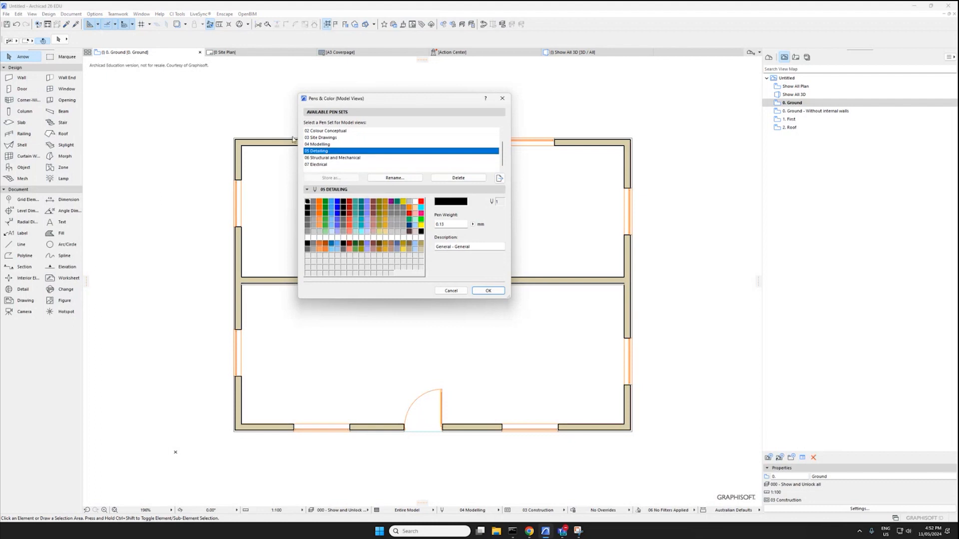
Delete pen sets 01 Black and White through 07 Electrical, keeping only 00 Black with Coloured Fills
{"action": "scroll", "coordinate": [330, 138], "scroll_direction": "up", "scroll_amount": 1}
{"action": "left_click", "coordinate": [329, 132]}
{"action": "left_click", "coordinate": [331, 138]}
{"action": "scroll", "coordinate": [331, 142], "scroll_direction": "down", "scroll_amount": 1}
{"action": "left_click", "coordinate": [330, 165]}
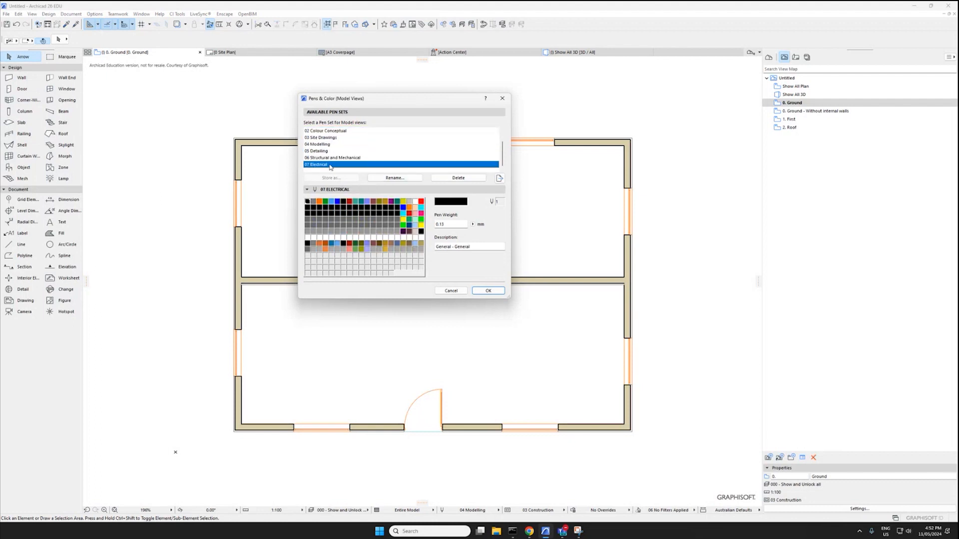
{"action": "left_click", "coordinate": [458, 179]}
{"action": "left_click", "coordinate": [458, 180]}
Rename the remaining pen set as My Custom Pens
{"action": "left_click", "coordinate": [396, 178]}
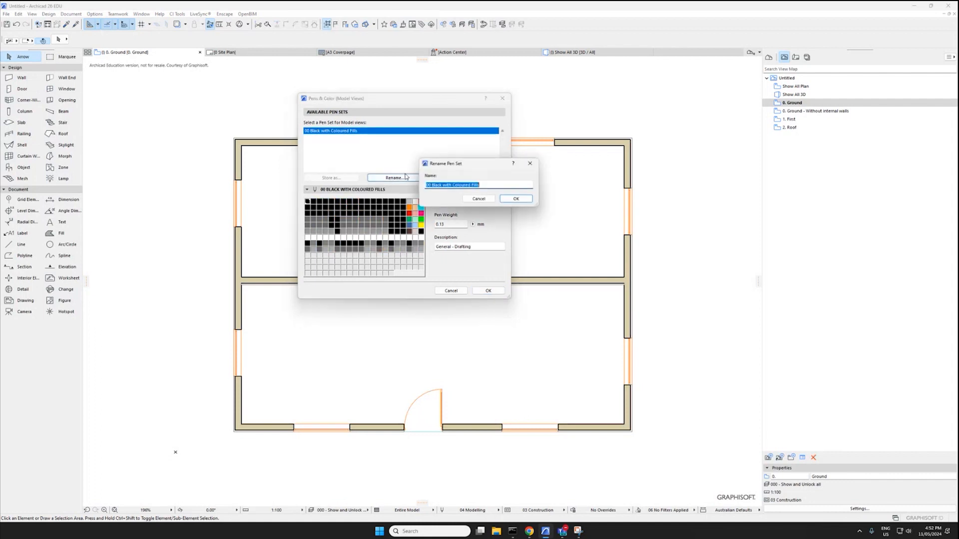
{"action": "type", "text": "My Custom Pens"}
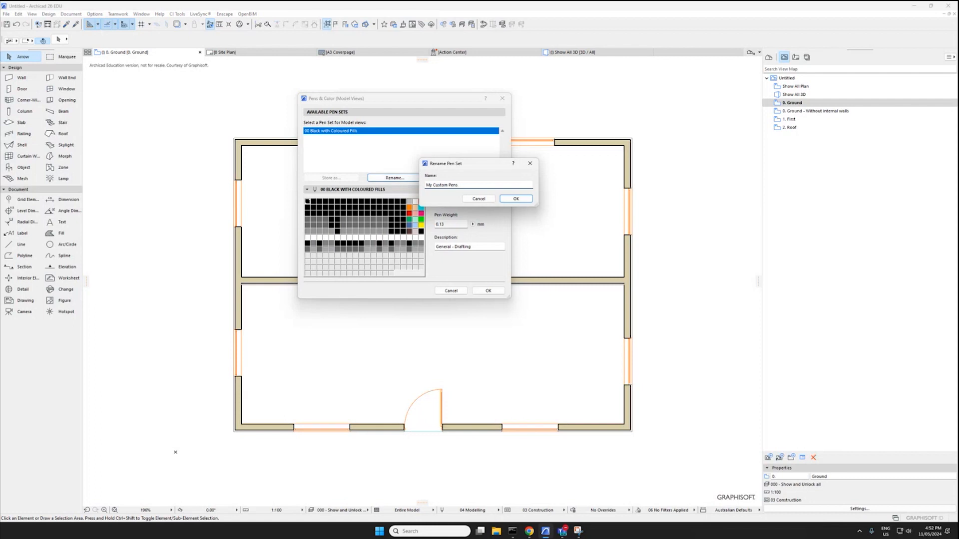
{"action": "left_click", "coordinate": [515, 200]}
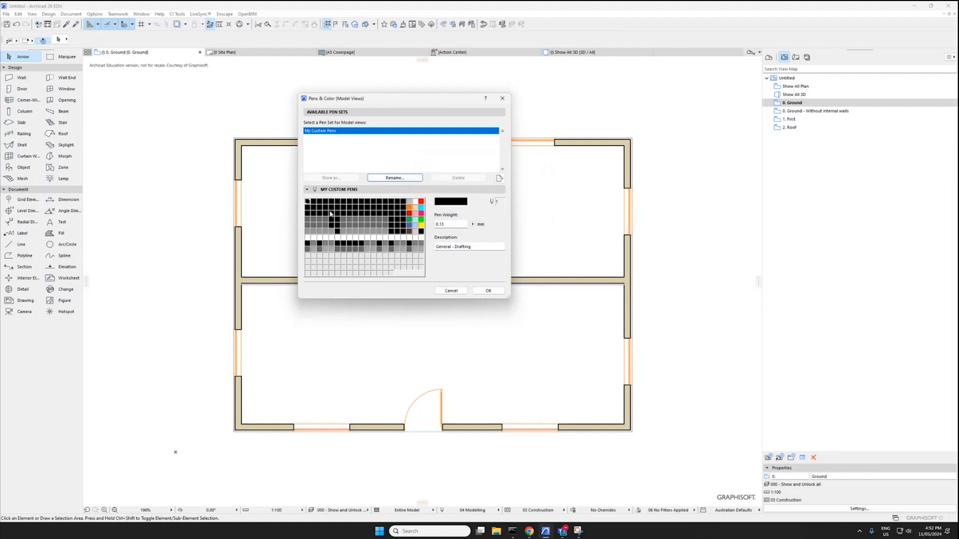
Edit the pen weights of pens 1 to 7 in the custom pen set
{"action": "left_click", "coordinate": [444, 221]}
{"action": "double_click", "coordinate": [441, 225]}
{"action": "left_click", "coordinate": [313, 202]}
{"action": "left_click_drag", "start_coordinate": [440, 225], "coordinate": [486, 229]}
{"action": "key", "text": "BackSpace"}
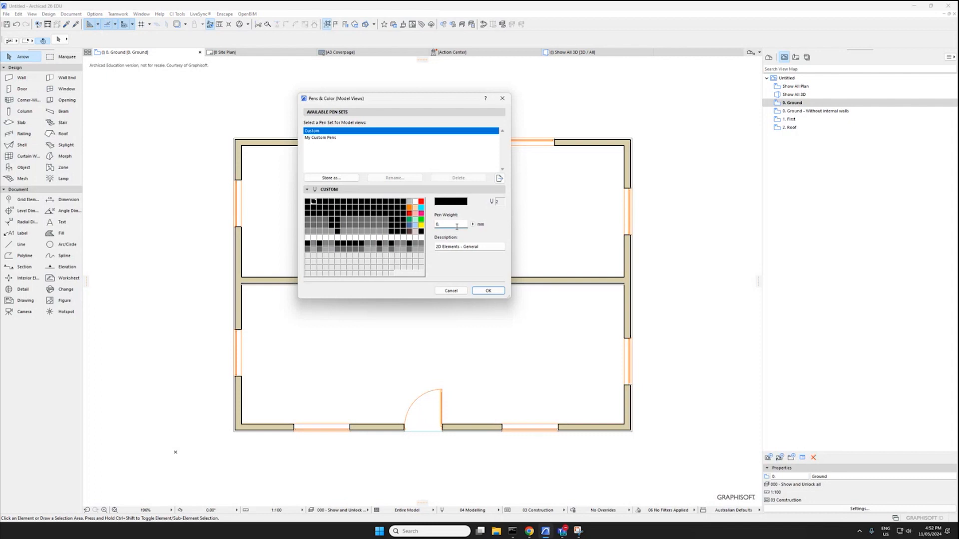
{"action": "left_click", "coordinate": [319, 201]}
{"action": "left_click", "coordinate": [326, 202]}
{"action": "left_click", "coordinate": [331, 201]}
{"action": "left_click", "coordinate": [338, 201]}
{"action": "left_click", "coordinate": [343, 202]}
{"action": "double_click", "coordinate": [456, 224]}
{"action": "type", "text": "0."}
Edit the weights of pens 8 to 10 in turn, giving pen 10 a weight of 1.00 mm
{"action": "left_click", "coordinate": [349, 202]}
{"action": "left_click", "coordinate": [355, 202]}
{"action": "double_click", "coordinate": [456, 224]}
{"action": "type", "text": "0.1"}
{"action": "left_click", "coordinate": [361, 202]}
{"action": "double_click", "coordinate": [456, 225]}
{"action": "type", "text": "1"}
Store the edited pens by overwriting the My Custom Pens set and apply it to the model view
{"action": "left_click", "coordinate": [331, 178]}
{"action": "left_click", "coordinate": [432, 184]}
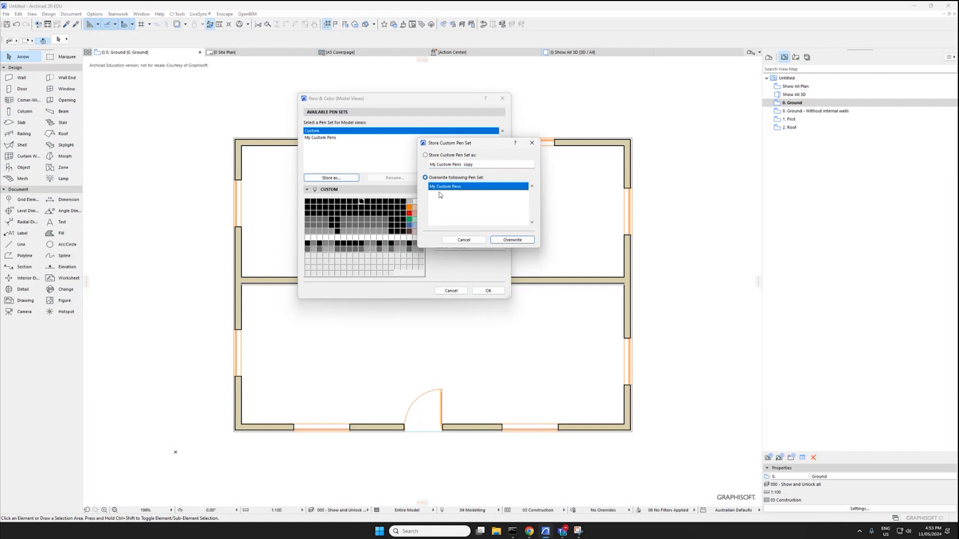
{"action": "left_click", "coordinate": [512, 240]}
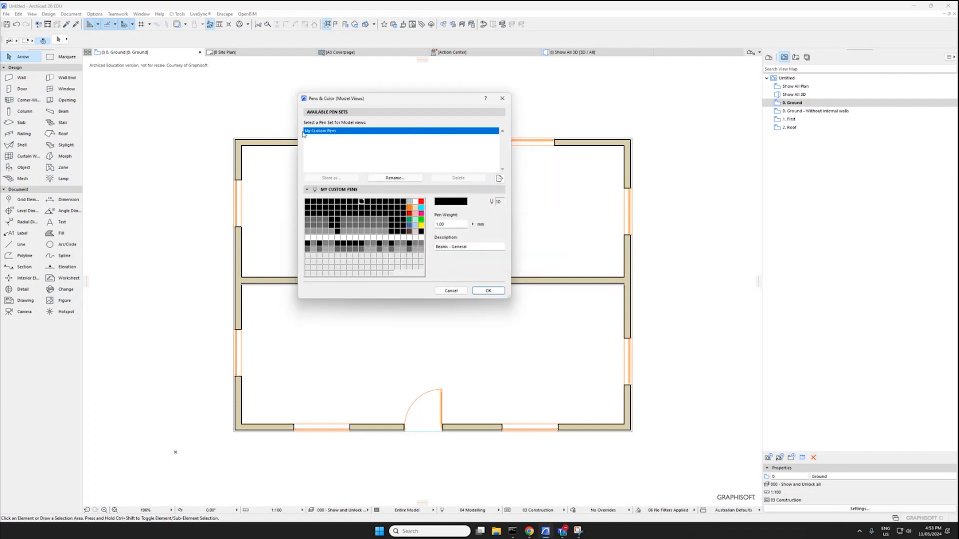
{"action": "left_click", "coordinate": [488, 291]}
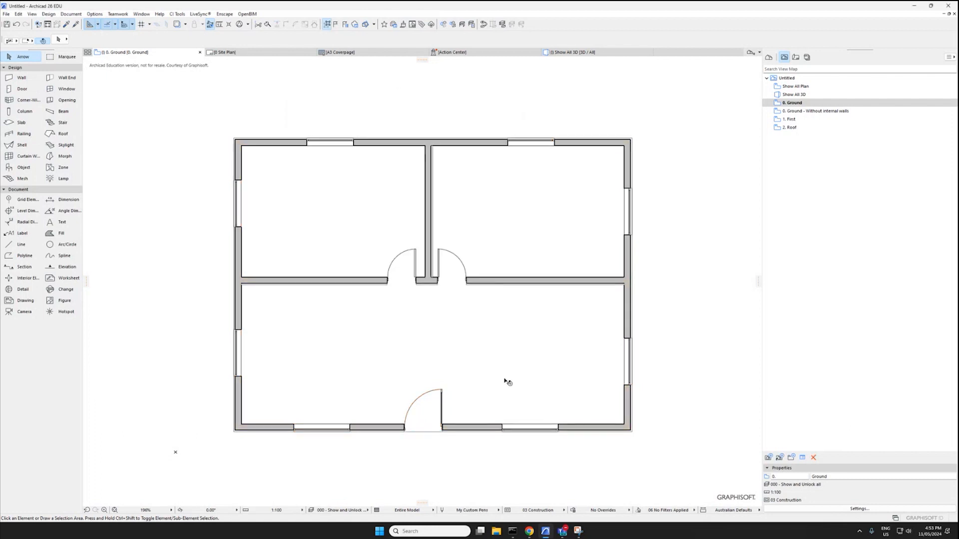
Examine the line weights of the walls and windows in the ground floor plan, selecting the upper external wall
{"action": "scroll", "coordinate": [479, 301], "scroll_direction": "down", "scroll_amount": 3}
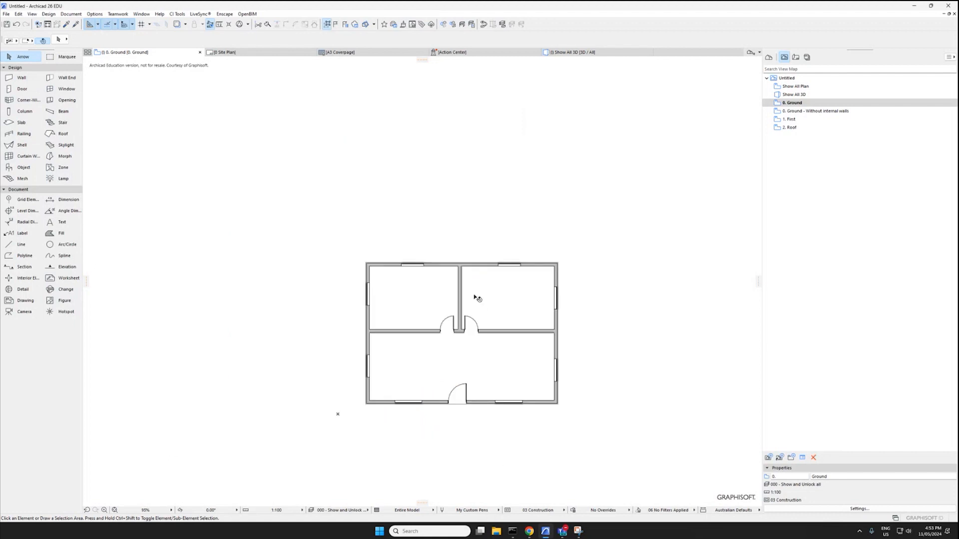
{"action": "scroll", "coordinate": [437, 238], "scroll_direction": "up", "scroll_amount": 6}
{"action": "left_click", "coordinate": [382, 213]}
{"action": "scroll", "coordinate": [370, 202], "scroll_direction": "up", "scroll_amount": 7}
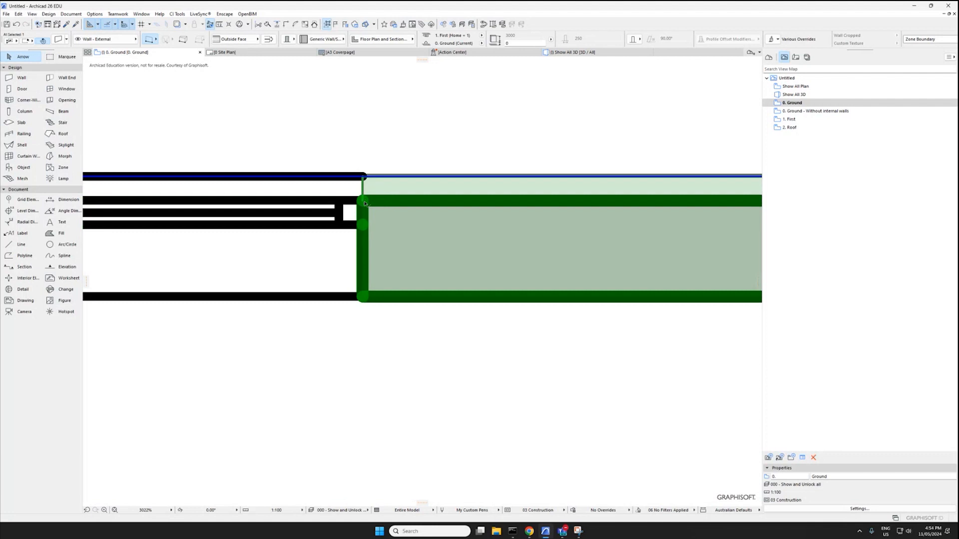
{"action": "scroll", "coordinate": [370, 250], "scroll_direction": "down", "scroll_amount": 6}
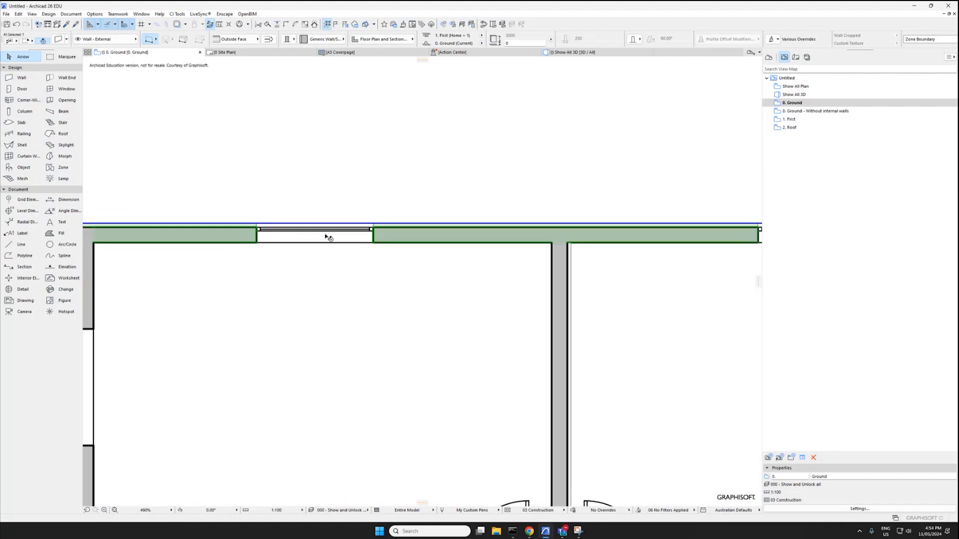
{"action": "scroll", "coordinate": [331, 163], "scroll_direction": "down", "scroll_amount": 2}
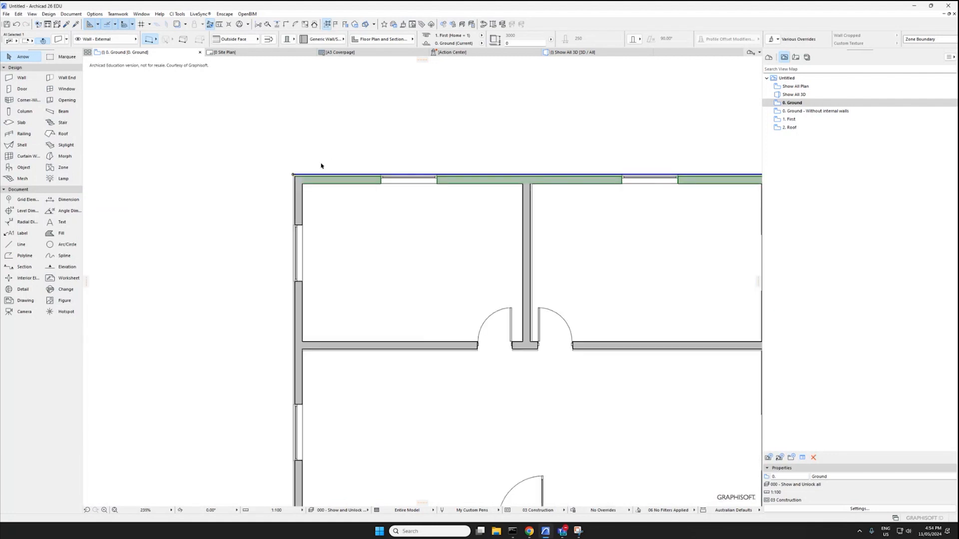
{"action": "scroll", "coordinate": [314, 171], "scroll_direction": "down", "scroll_amount": 2}
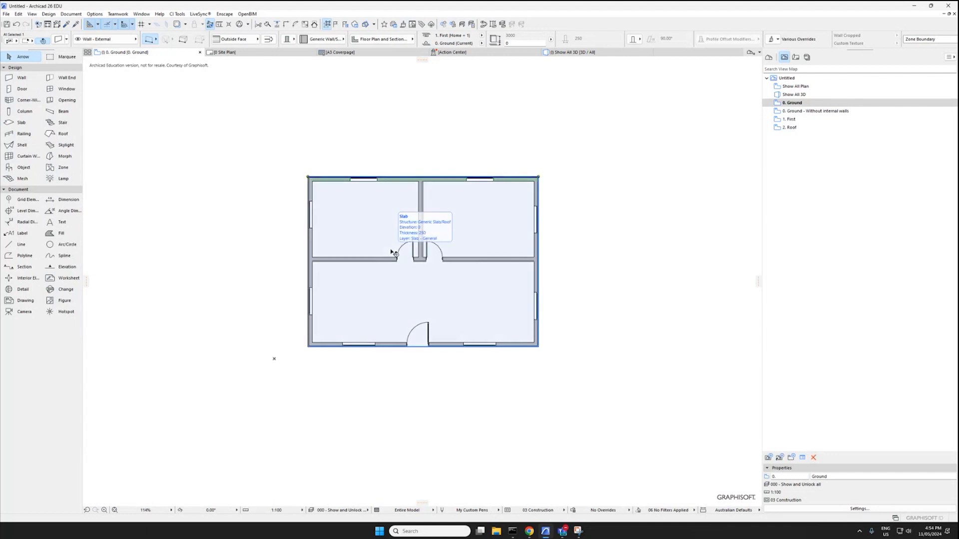
{"action": "key", "text": "Escape"}
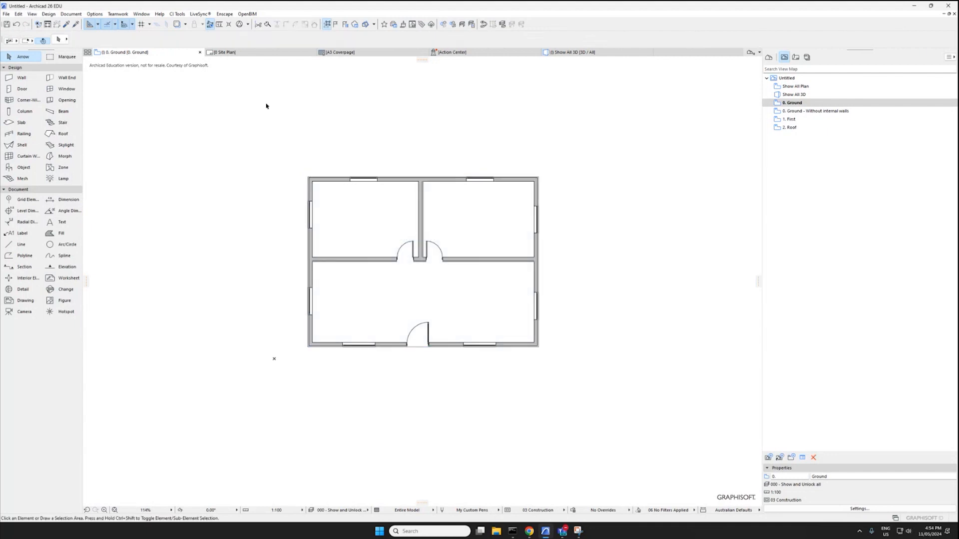
{"action": "left_click_drag", "start_coordinate": [264, 105], "coordinate": [593, 388]}
{"action": "key", "text": "Escape"}
Select the floor slab, then duplicate the 0. Ground view and name the copy "Ground - Without Slab"
{"action": "left_click", "coordinate": [468, 199]}
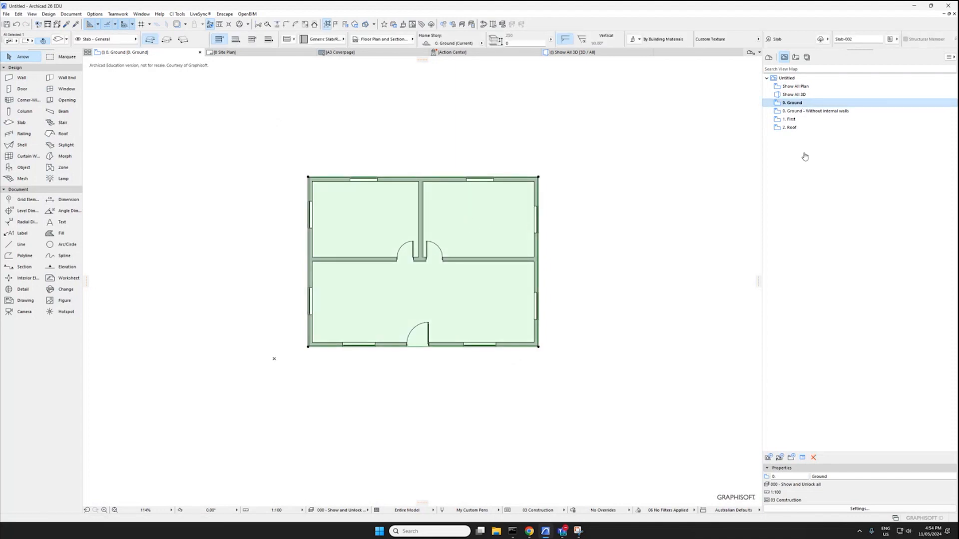
{"action": "right_click", "coordinate": [798, 105]}
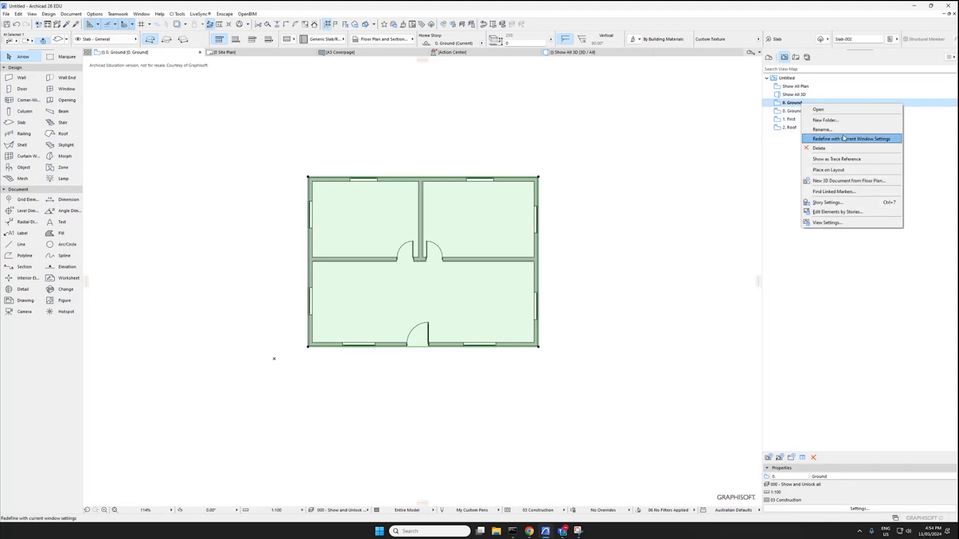
{"action": "left_click", "coordinate": [792, 106]}
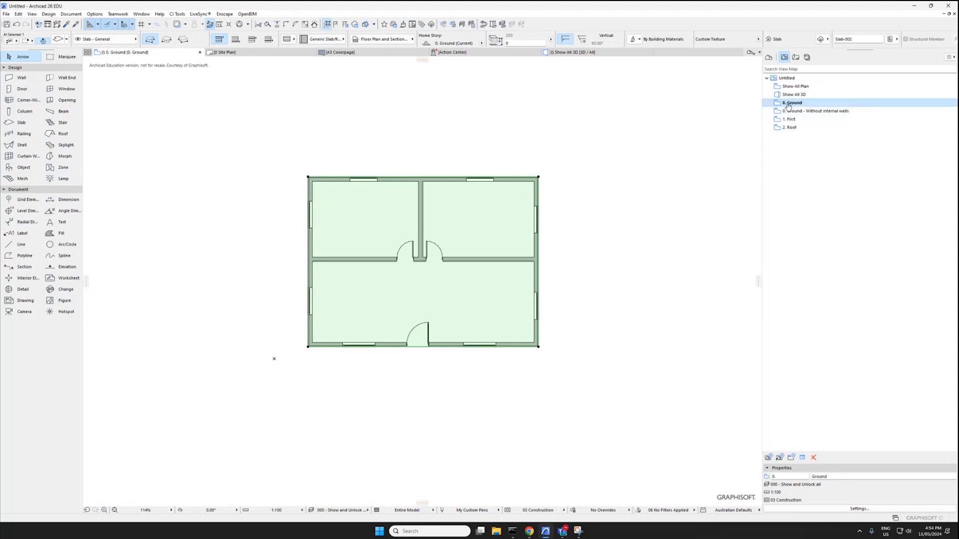
{"action": "left_click_drag", "start_coordinate": [787, 104], "coordinate": [793, 107], "text": "ctrl"}
{"action": "left_click_drag", "start_coordinate": [828, 479], "coordinate": [866, 479]}
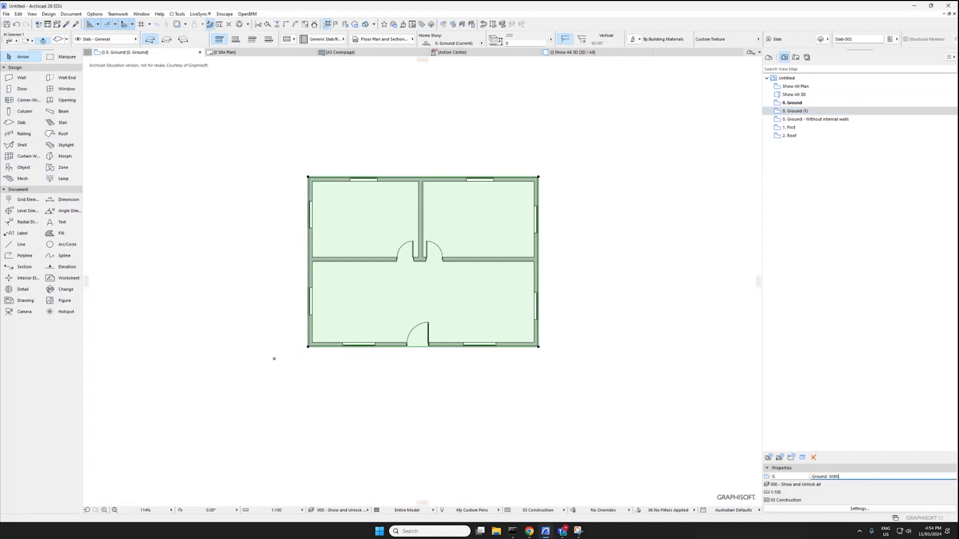
{"action": "type", "text": "- Without Slab"}
{"action": "key", "text": "Return"}
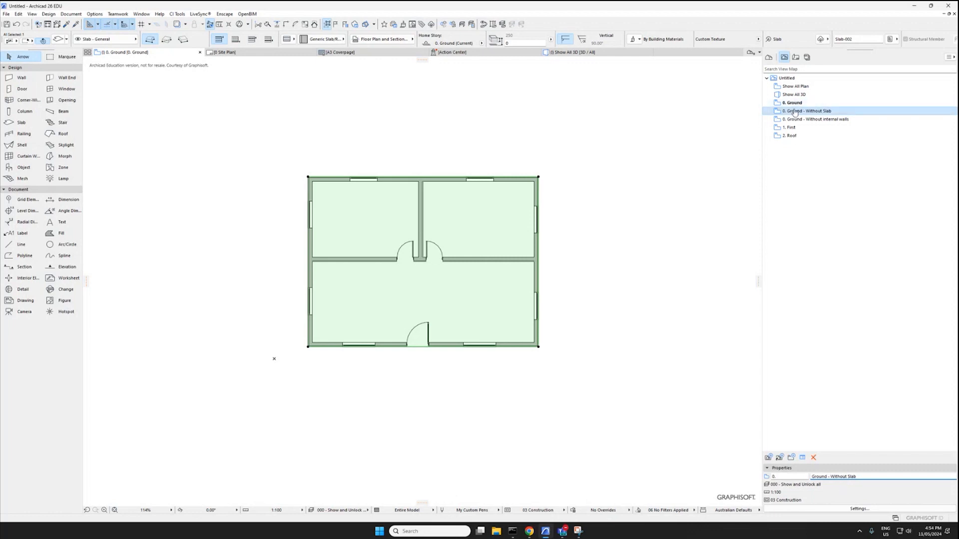
Hide the selected slab's layer and redefine the Ground - Without Slab view with the current window settings
{"action": "right_click", "coordinate": [483, 204]}
{"action": "mouse_move", "coordinate": [550, 299]}
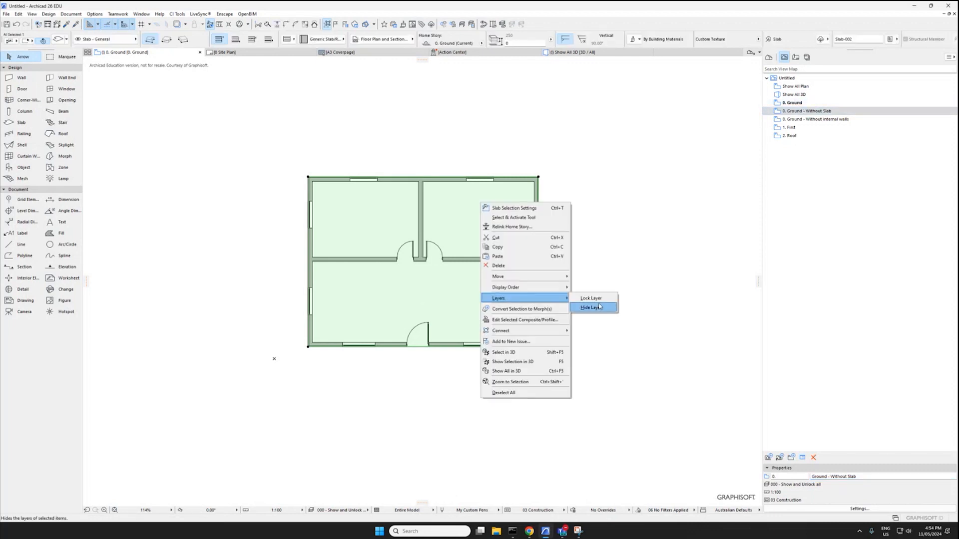
{"action": "left_click", "coordinate": [599, 308]}
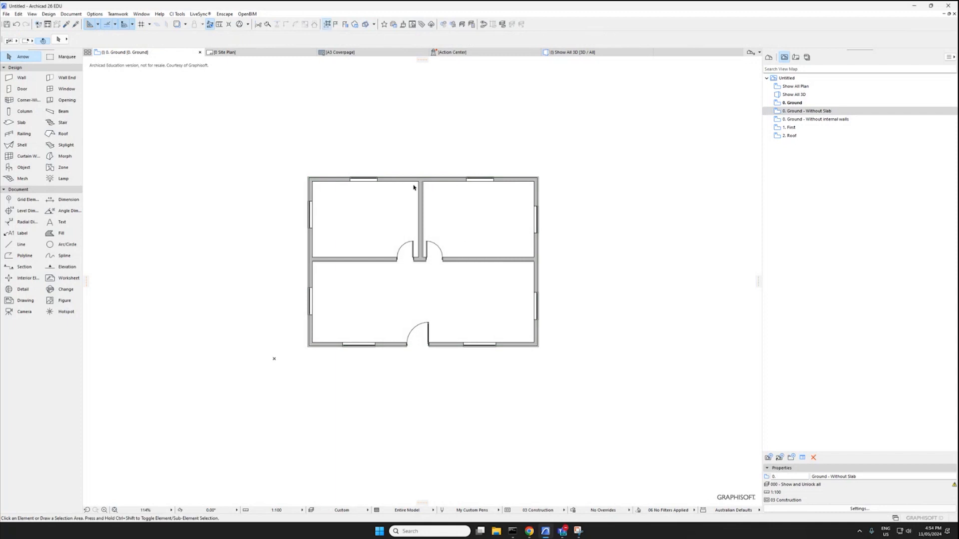
{"action": "scroll", "coordinate": [413, 187], "scroll_direction": "up", "scroll_amount": 2}
{"action": "right_click", "coordinate": [821, 111]}
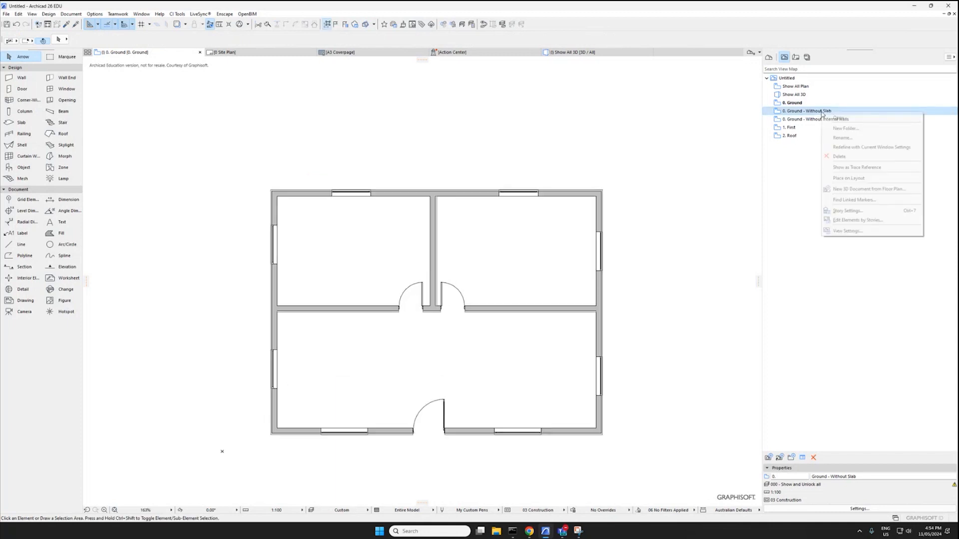
{"action": "left_click", "coordinate": [866, 150]}
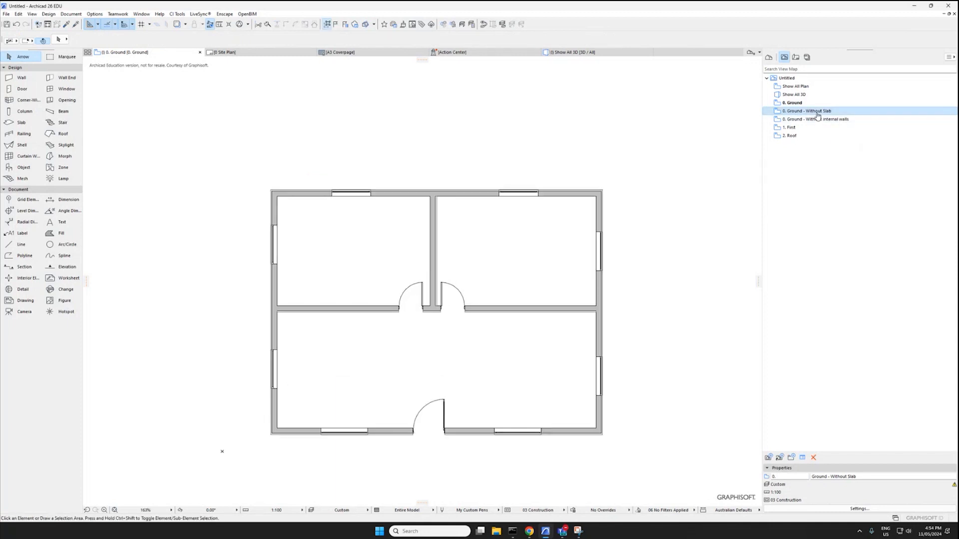
Compare the 0. Ground view with the Ground - Without Slab view by opening each in turn
{"action": "double_click", "coordinate": [793, 103]}
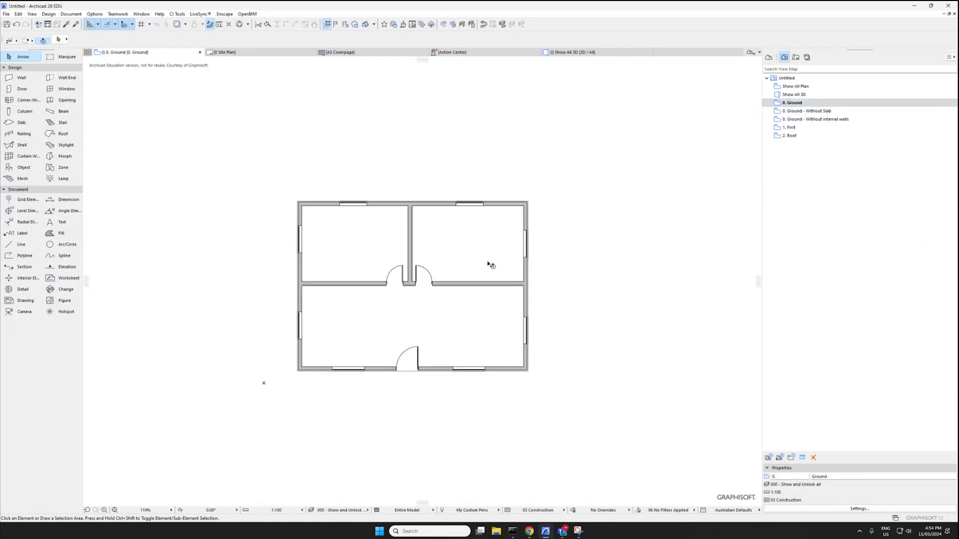
{"action": "left_click", "coordinate": [474, 240]}
{"action": "left_click", "coordinate": [598, 200]}
{"action": "double_click", "coordinate": [836, 112]}
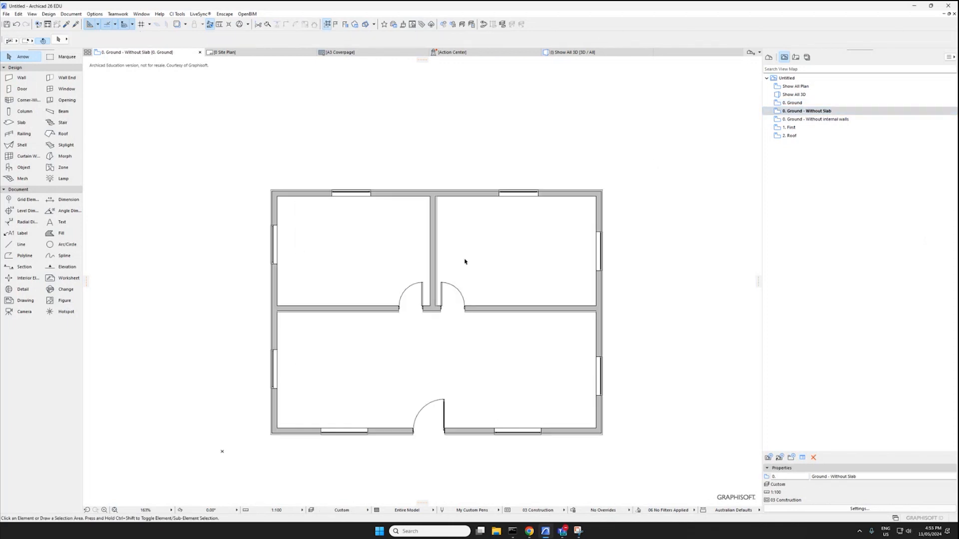
Select all ground floor walls and set their building material to Concrete Block - Structural
{"action": "left_click_drag", "start_coordinate": [206, 130], "coordinate": [670, 446]}
{"action": "left_click", "coordinate": [669, 446]}
{"action": "scroll", "coordinate": [210, 430], "scroll_direction": "up", "scroll_amount": 8}
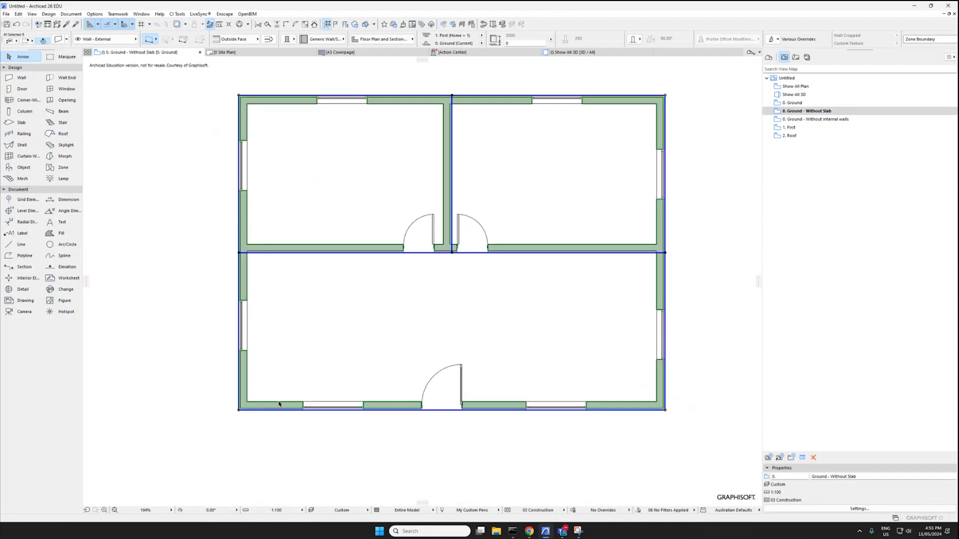
{"action": "scroll", "coordinate": [317, 360], "scroll_direction": "down", "scroll_amount": 8}
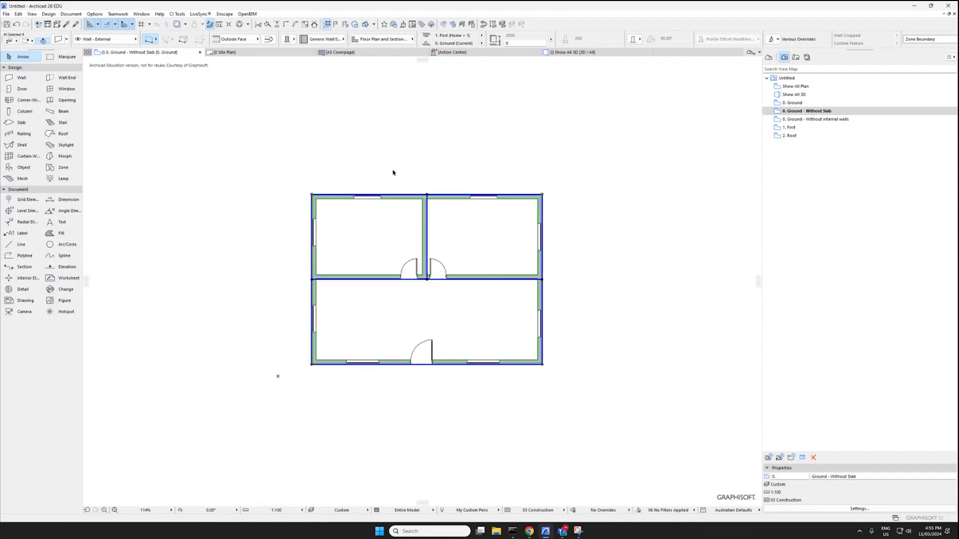
{"action": "left_click", "coordinate": [303, 42]}
{"action": "left_click", "coordinate": [302, 40]}
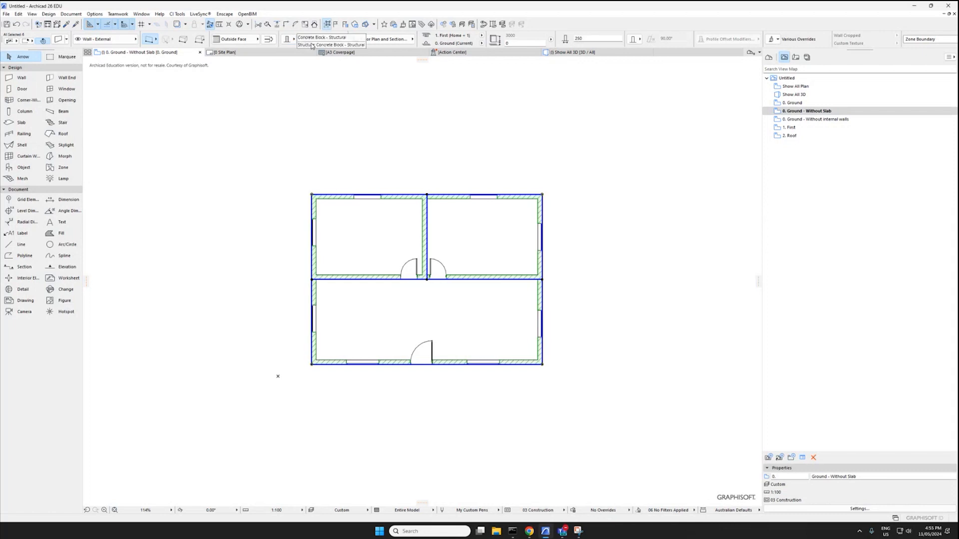
Change the selected walls' building material to Brick and deselect them
{"action": "left_click", "coordinate": [325, 39]}
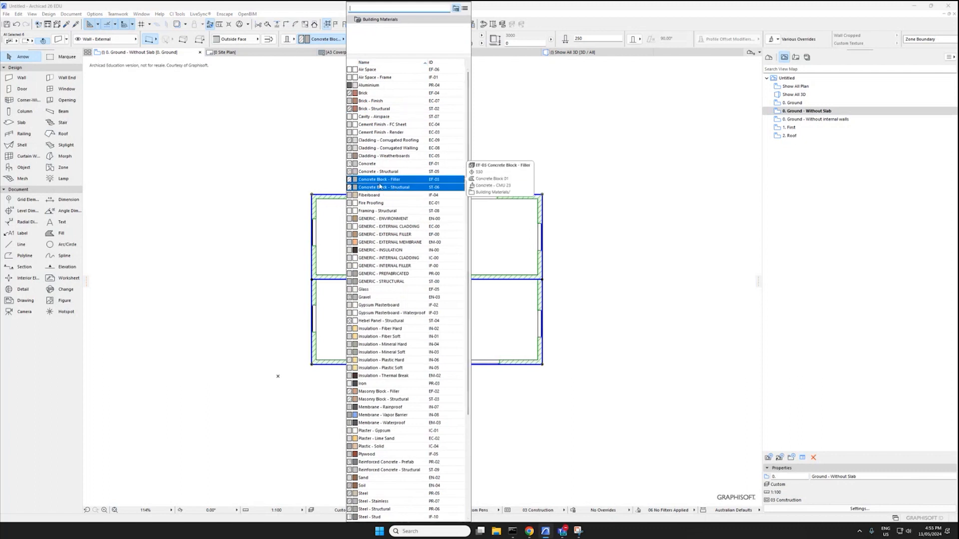
{"action": "left_click", "coordinate": [370, 93]}
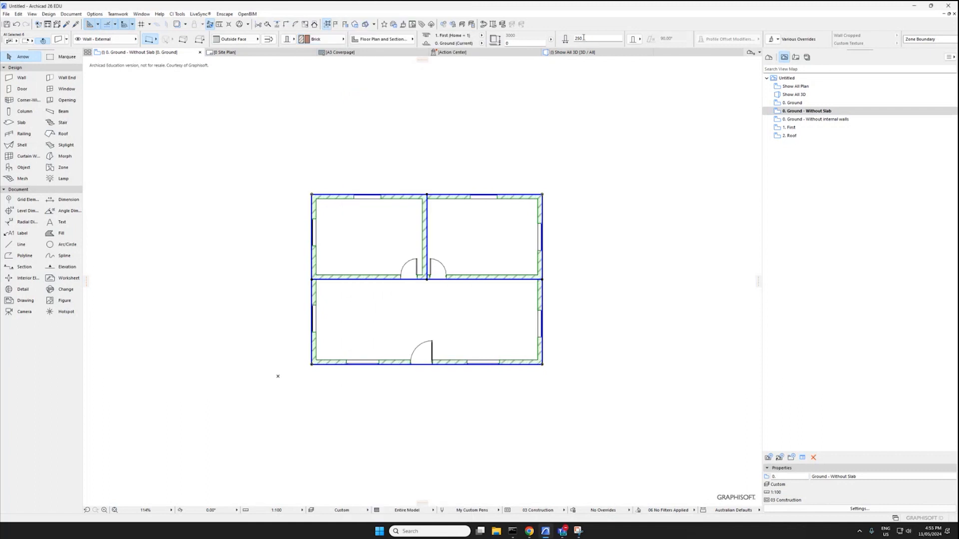
{"action": "scroll", "coordinate": [354, 178], "scroll_direction": "up", "scroll_amount": 6}
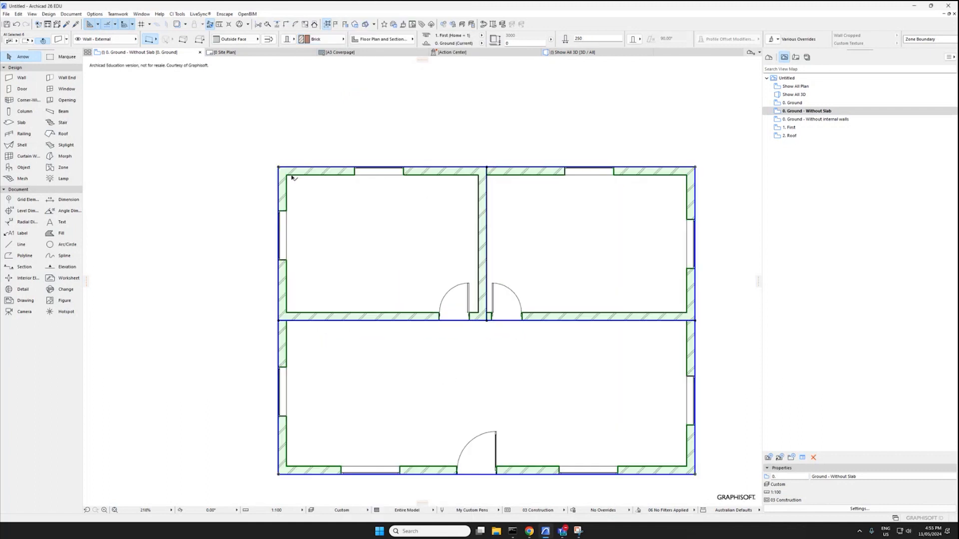
{"action": "key", "text": "Escape"}
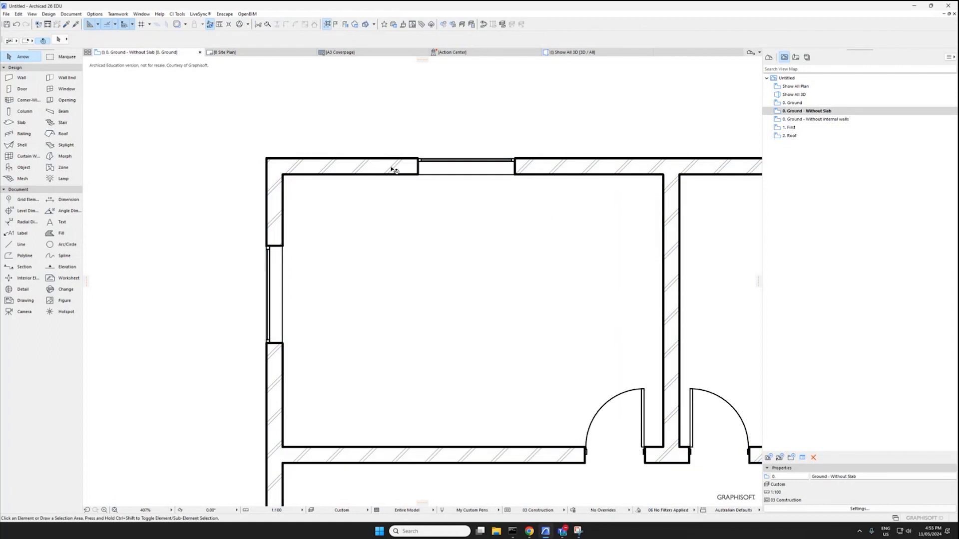
Select all ground floor walls and set Override Cut Fill Pens to Both in their settings
{"action": "scroll", "coordinate": [320, 210], "scroll_direction": "down", "scroll_amount": 3}
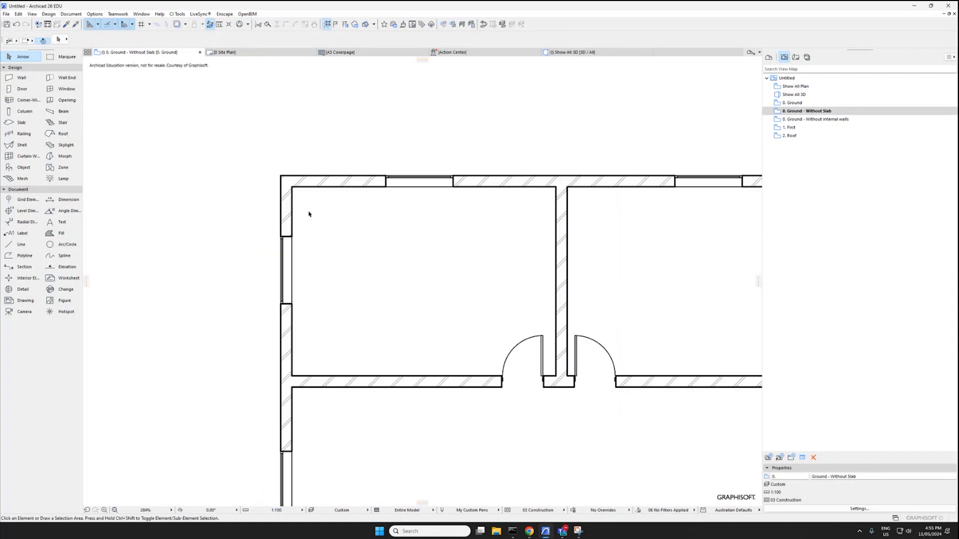
{"action": "scroll", "coordinate": [433, 278], "scroll_direction": "down", "scroll_amount": 3}
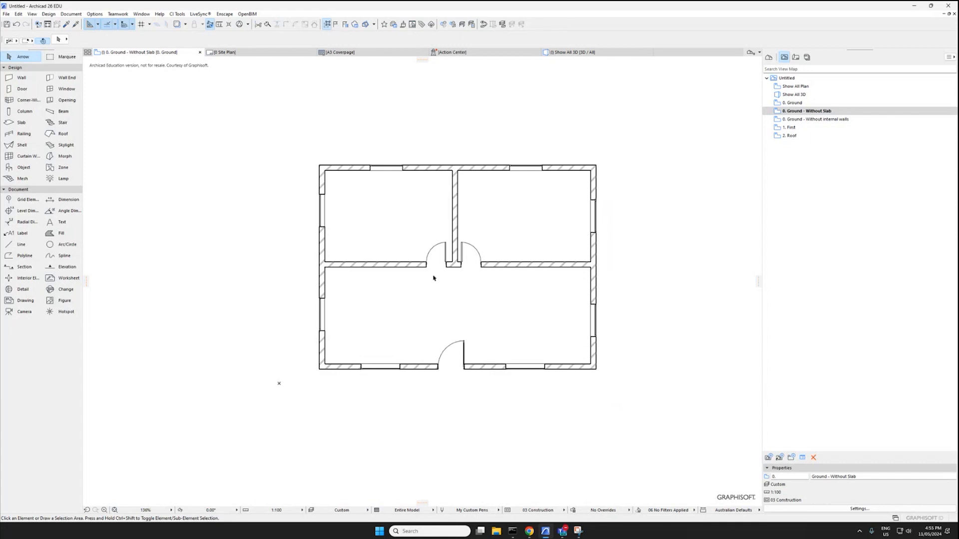
{"action": "left_click_drag", "start_coordinate": [252, 132], "coordinate": [622, 438]}
{"action": "left_click_drag", "start_coordinate": [619, 387], "coordinate": [306, 148]}
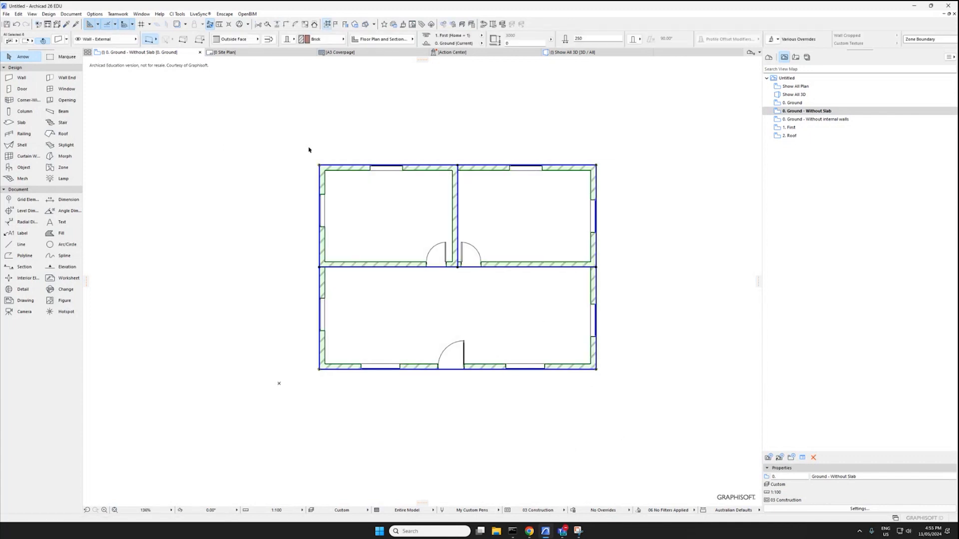
{"action": "key", "text": "ctrl+t"}
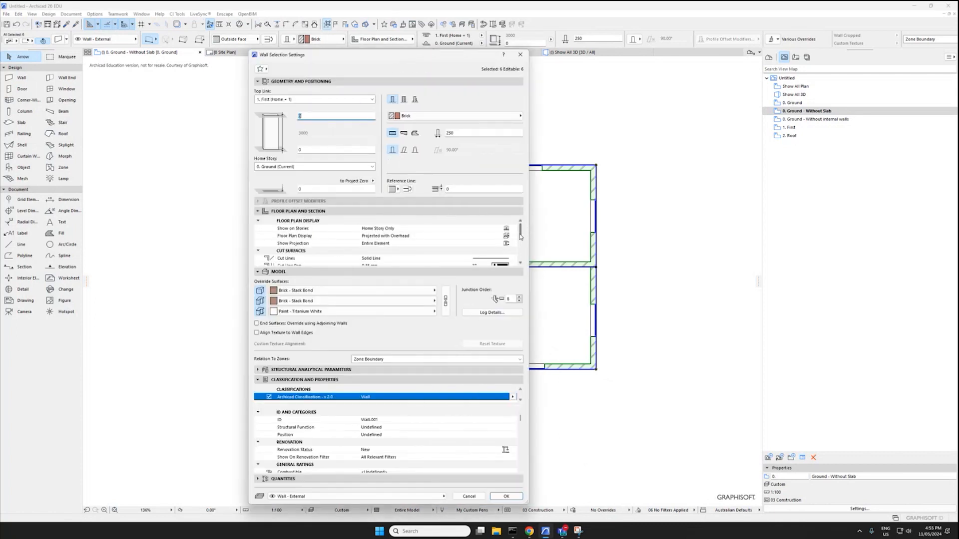
{"action": "scroll", "coordinate": [522, 242], "scroll_direction": "down", "scroll_amount": 3}
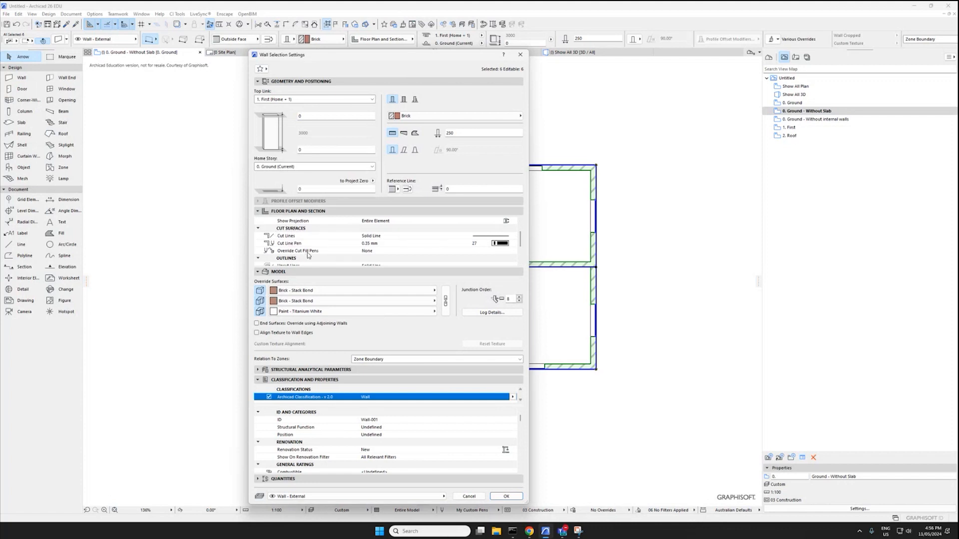
{"action": "left_click", "coordinate": [361, 252]}
{"action": "left_click", "coordinate": [513, 250]}
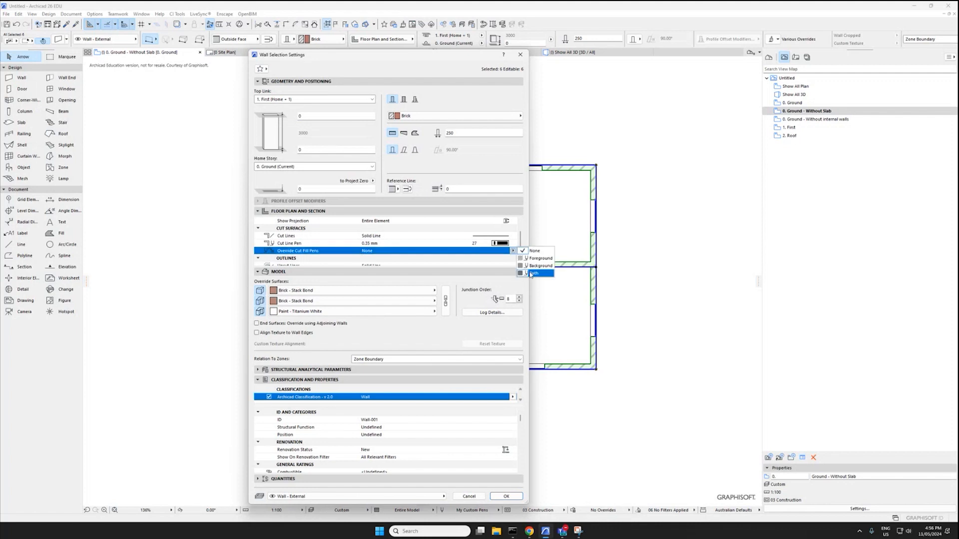
{"action": "left_click", "coordinate": [531, 274]}
{"action": "scroll", "coordinate": [521, 240], "scroll_direction": "down", "scroll_amount": 1}
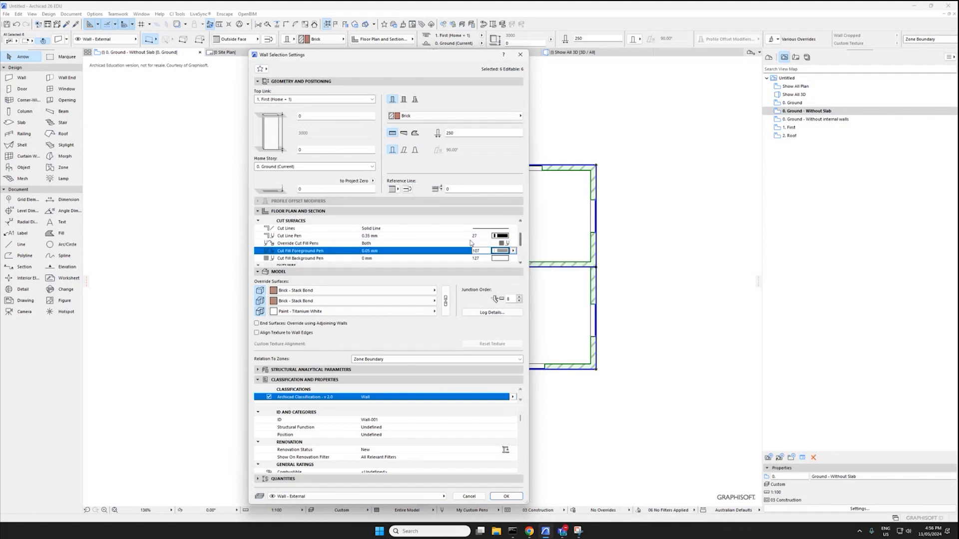
Set the selected walls' cut fill foreground and background pens to the black 0.05 mm pen and deselect the walls
{"action": "left_click", "coordinate": [513, 250]}
{"action": "left_click", "coordinate": [521, 257]}
{"action": "left_click", "coordinate": [513, 259]}
{"action": "left_click", "coordinate": [524, 263]}
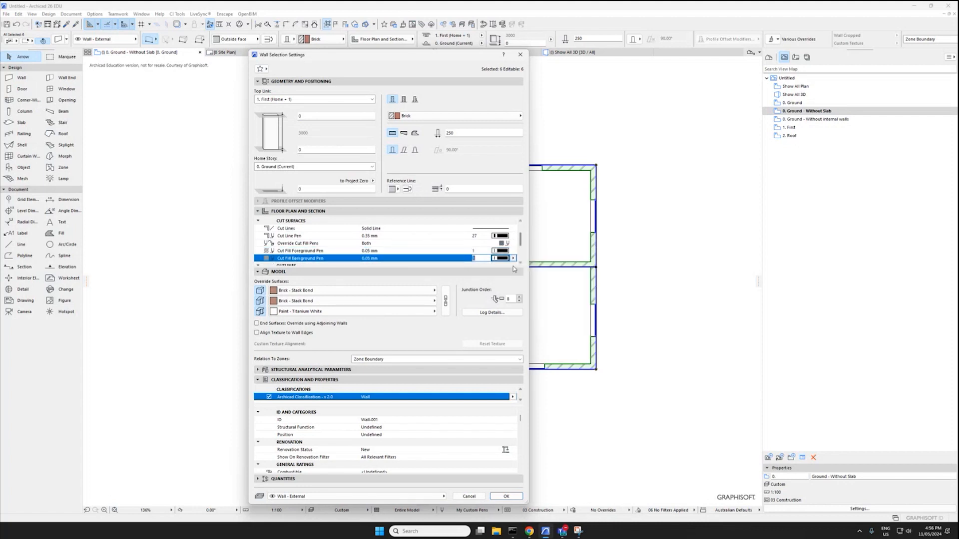
{"action": "left_click", "coordinate": [506, 497]}
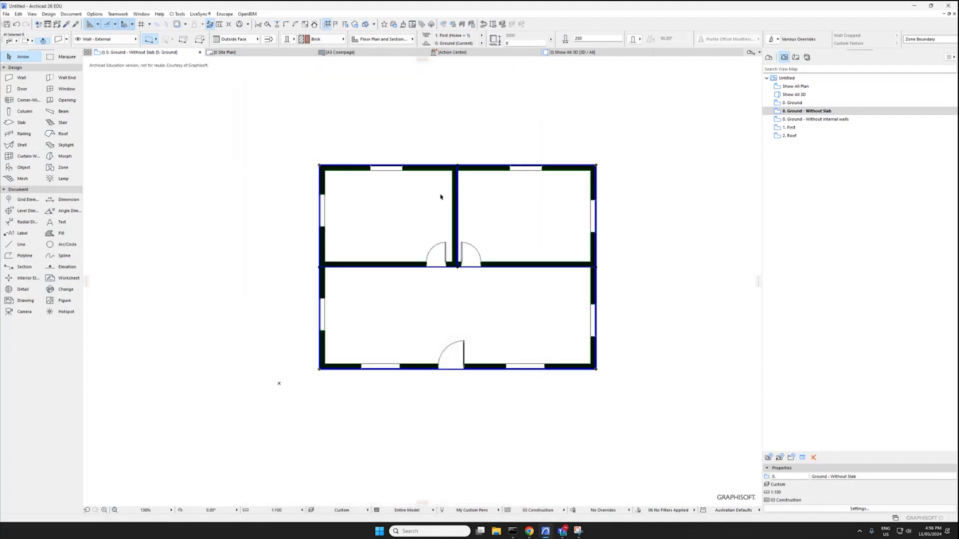
{"action": "scroll", "coordinate": [386, 171], "scroll_direction": "up", "scroll_amount": 4}
{"action": "scroll", "coordinate": [394, 200], "scroll_direction": "down", "scroll_amount": 4}
{"action": "middle_click_drag", "start_coordinate": [433, 228], "coordinate": [413, 210]}
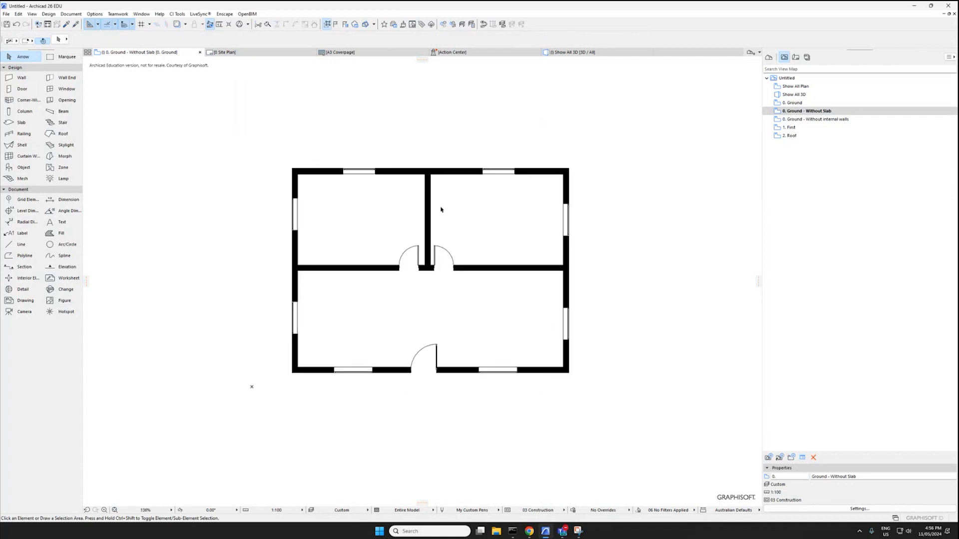
{"action": "left_click", "coordinate": [469, 268]}
{"action": "left_click", "coordinate": [418, 191]}
Place the text label BED 1 in the upper-left room and BED 2 in the upper-right room
{"action": "scroll", "coordinate": [585, 280], "scroll_direction": "down", "scroll_amount": 2}
{"action": "middle_click_drag", "start_coordinate": [579, 278], "coordinate": [572, 307]}
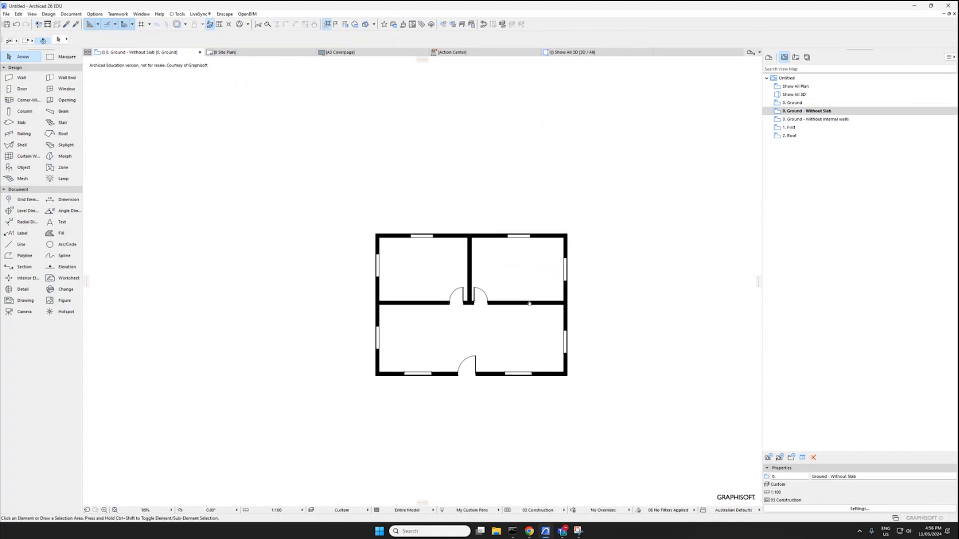
{"action": "left_click", "coordinate": [62, 222]}
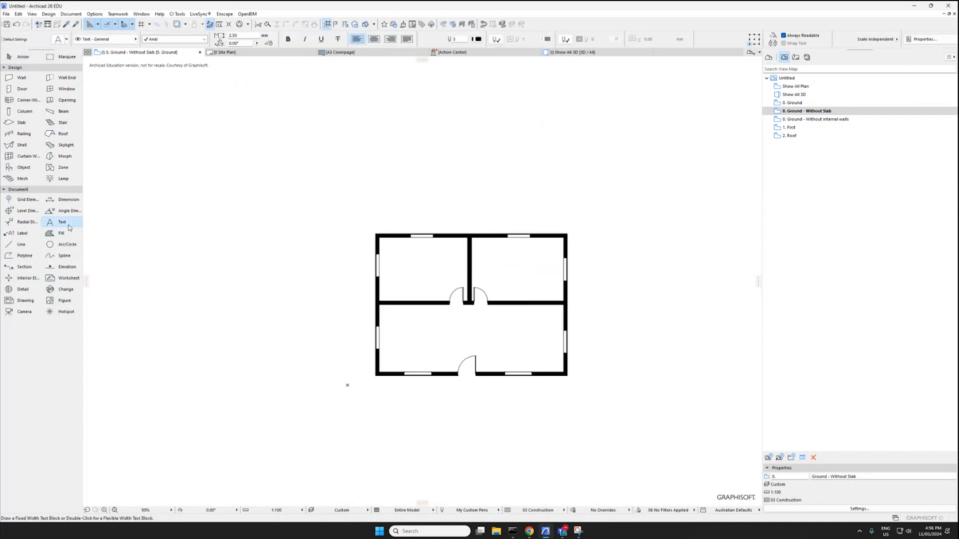
{"action": "left_click", "coordinate": [412, 271]}
{"action": "key", "text": "Escape"}
{"action": "left_click", "coordinate": [408, 275]}
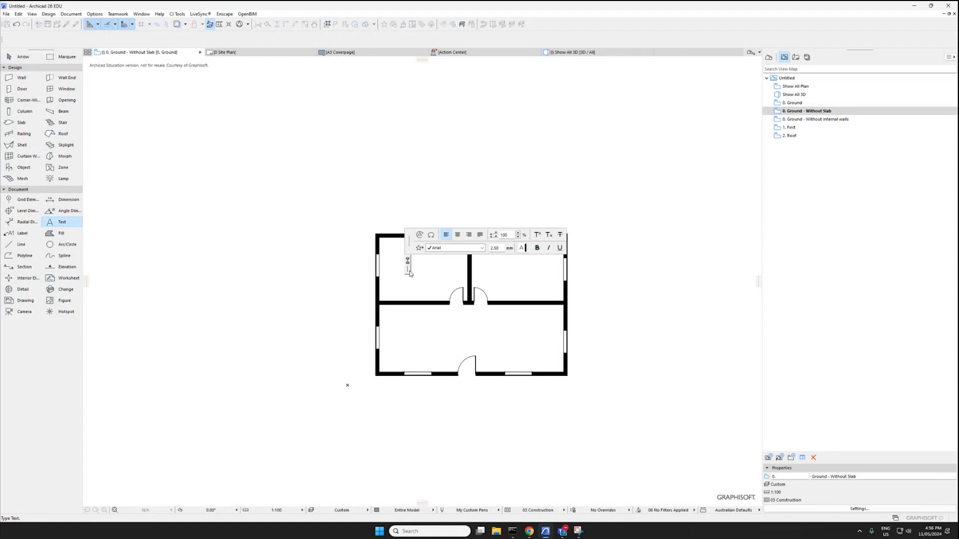
{"action": "type", "text": "BED 1"}
{"action": "left_click", "coordinate": [509, 273]}
{"action": "type", "text": "BED 2"}
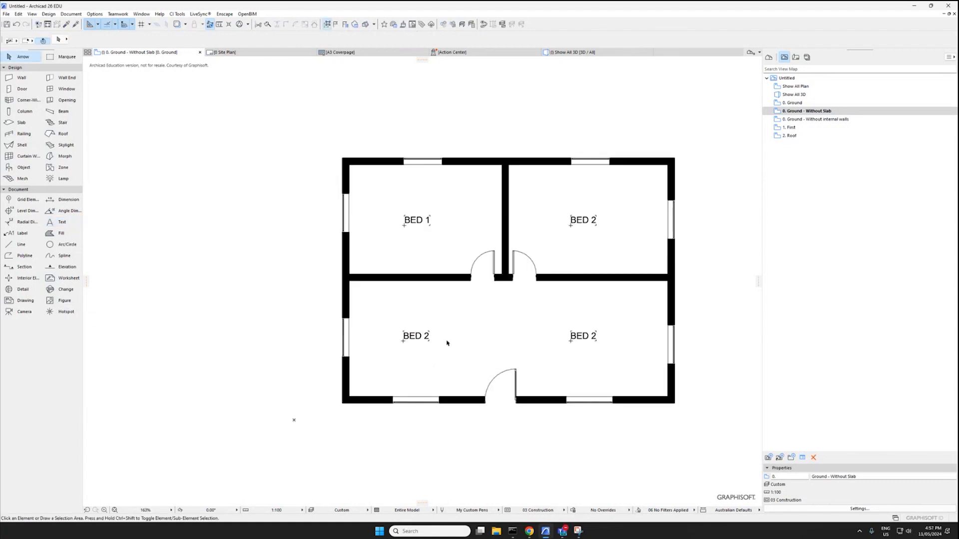
Drag a copy of the lower-right BED 2 label to the middle of the lower room
{"action": "scroll", "coordinate": [542, 338], "scroll_direction": "down", "scroll_amount": 3}
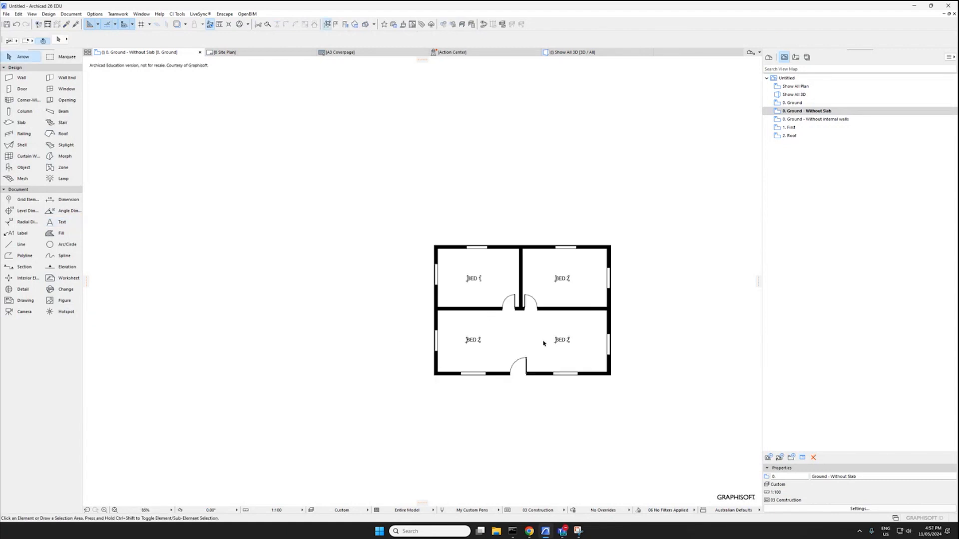
{"action": "left_click", "coordinate": [561, 339]}
{"action": "scroll", "coordinate": [565, 343], "scroll_direction": "up", "scroll_amount": 2}
{"action": "scroll", "coordinate": [563, 344], "scroll_direction": "up", "scroll_amount": 2}
{"action": "key", "text": "ctrl+shift+d"}
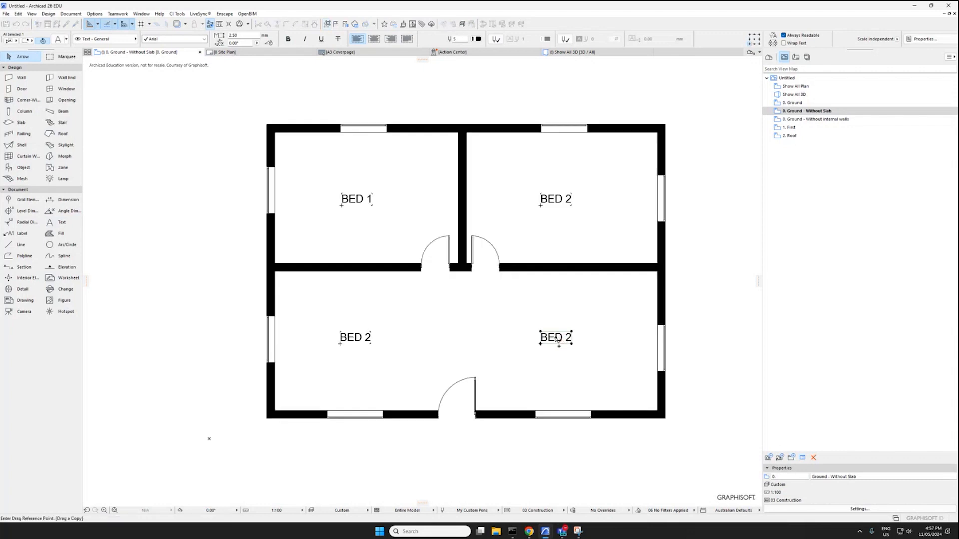
{"action": "left_click", "coordinate": [555, 341]}
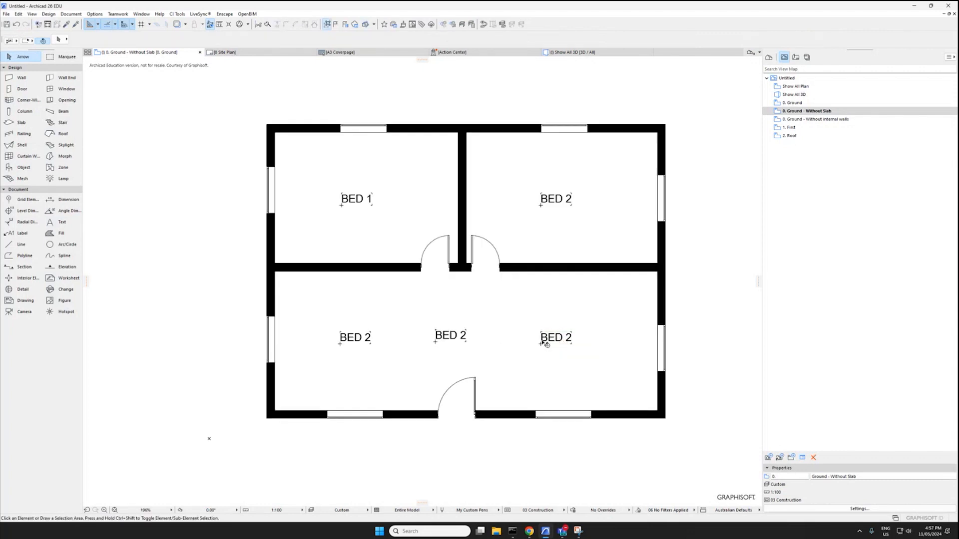
Try to move the lower-right BED 2 label up towards the interior doors, and undo the move
{"action": "left_click", "coordinate": [556, 340]}
{"action": "key", "text": "ctrl+d"}
{"action": "left_click", "coordinate": [557, 340]}
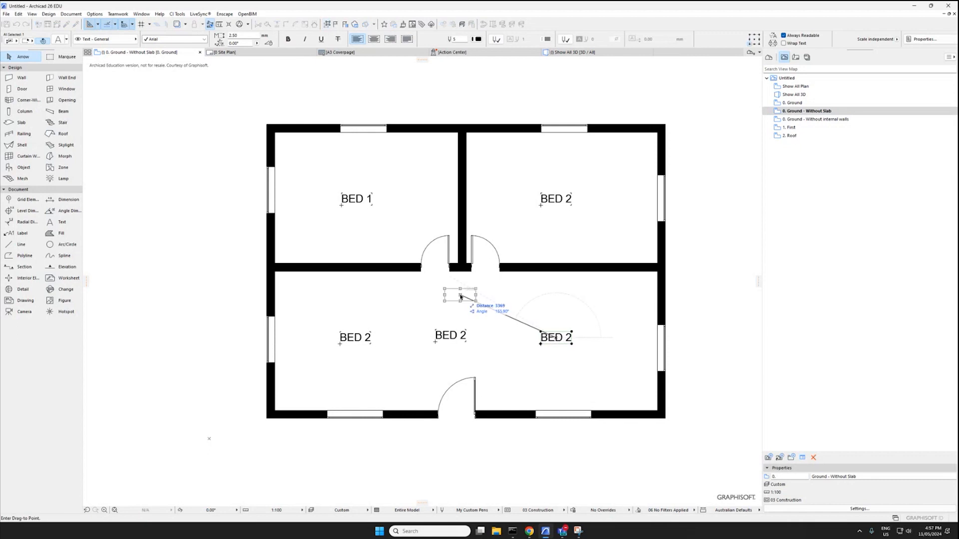
{"action": "left_click", "coordinate": [461, 299]}
{"action": "key", "text": "ctrl+z"}
Drag another copy of the lower-right BED 2 label into the upper-left part of the lower room
{"action": "key", "text": "ctrl+shift+d"}
{"action": "left_click", "coordinate": [555, 341]}
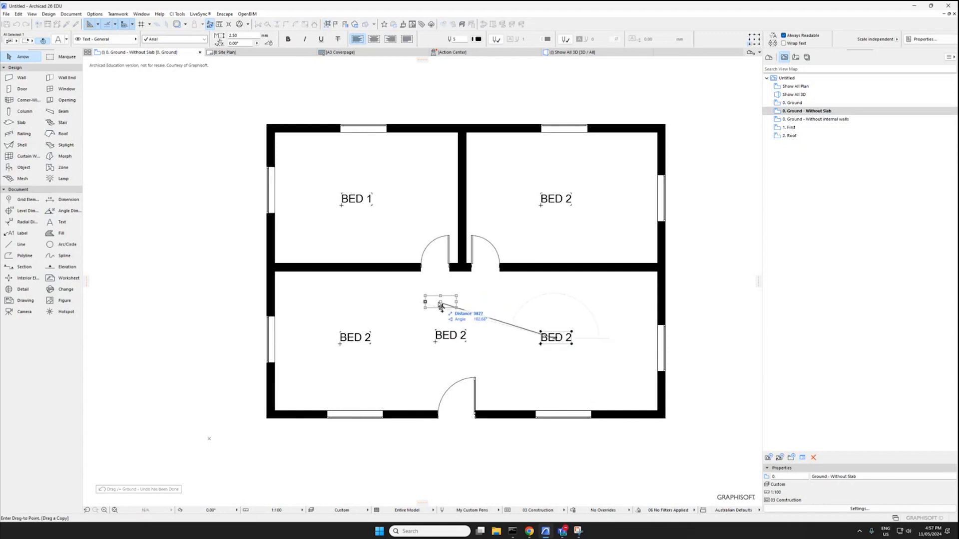
{"action": "key", "text": "Escape"}
{"action": "key", "text": "ctrl+shift+d"}
{"action": "left_click", "coordinate": [557, 341]}
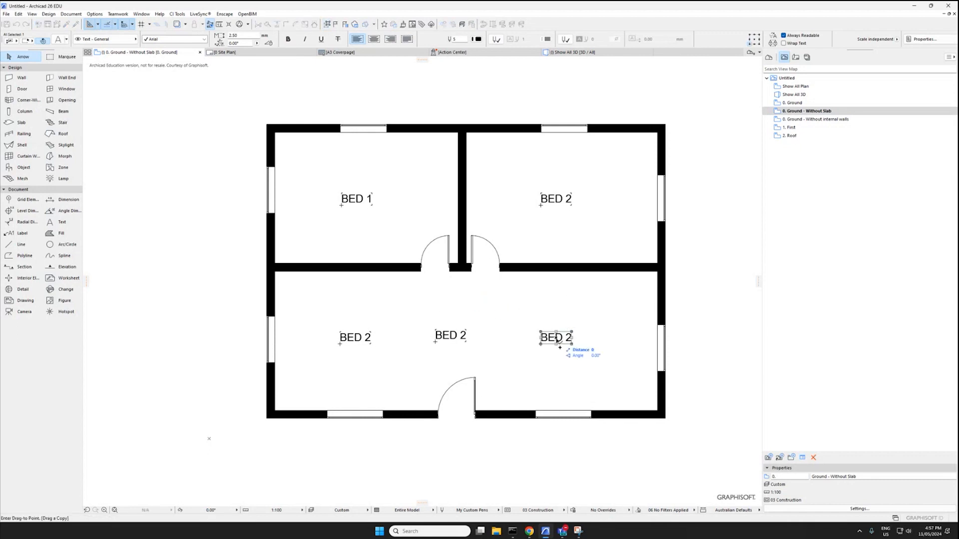
{"action": "left_click", "coordinate": [401, 309]}
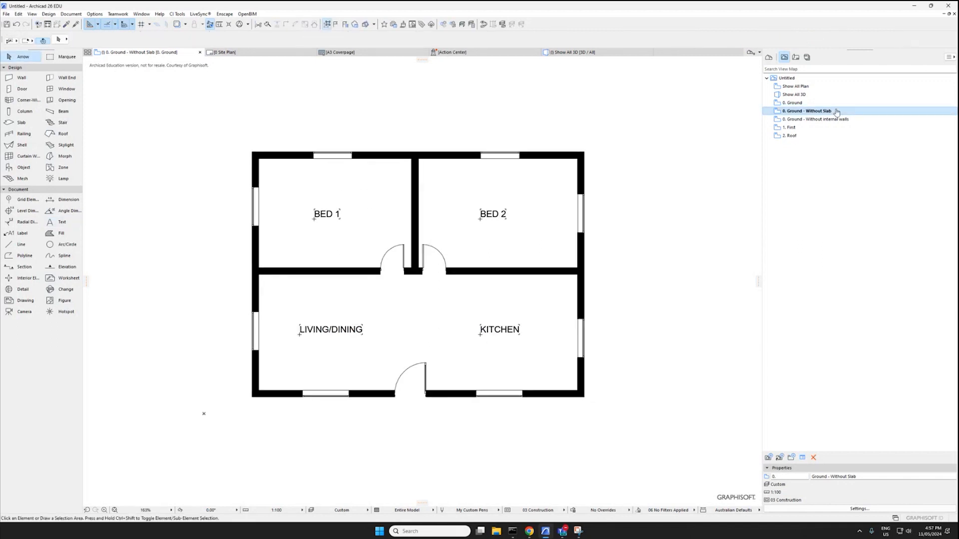
Redefine the Ground - Without Slab view with the current window settings
{"action": "right_click", "coordinate": [828, 114]}
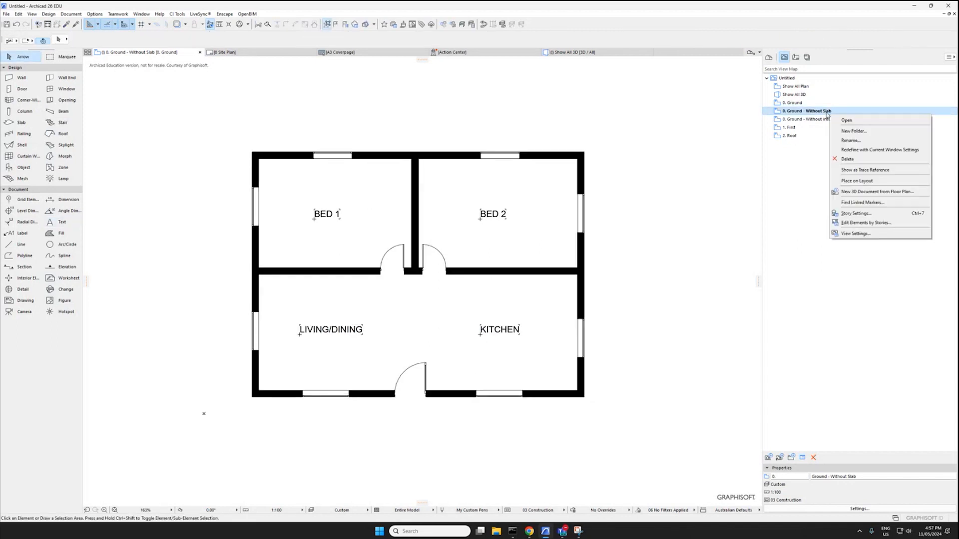
{"action": "left_click", "coordinate": [879, 150]}
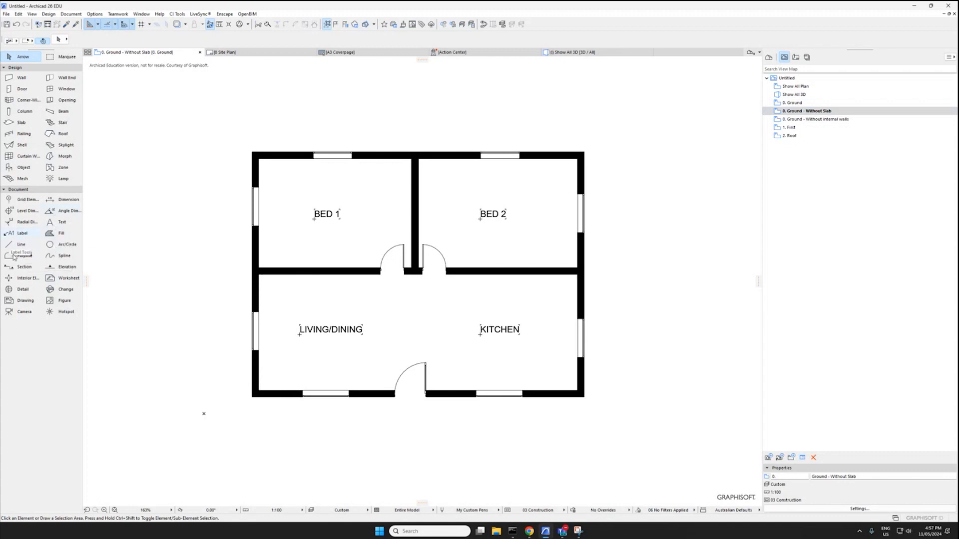
Dimension the upper, middle and lower horizontal walls in one vertical chain placed outside the plan's left wall
{"action": "left_click", "coordinate": [55, 200]}
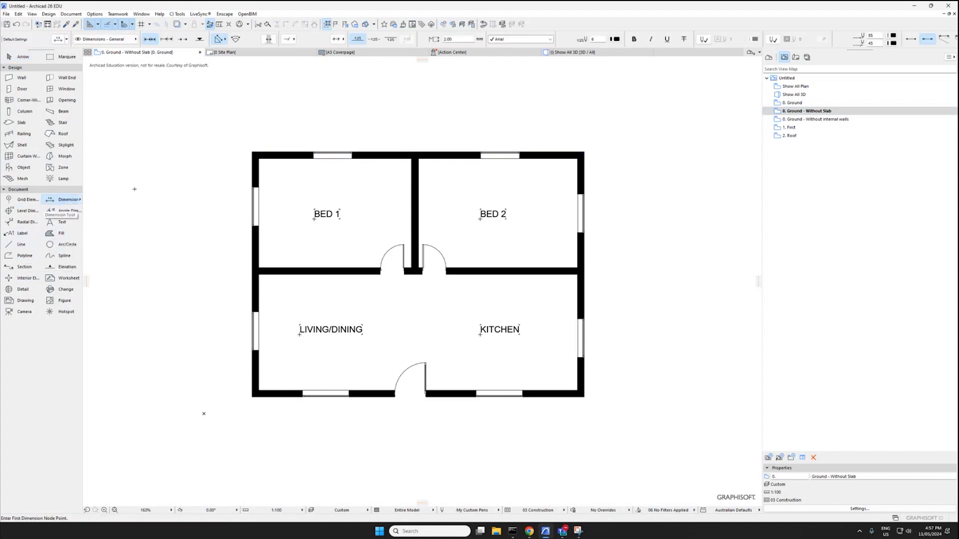
{"action": "left_click", "coordinate": [271, 155]}
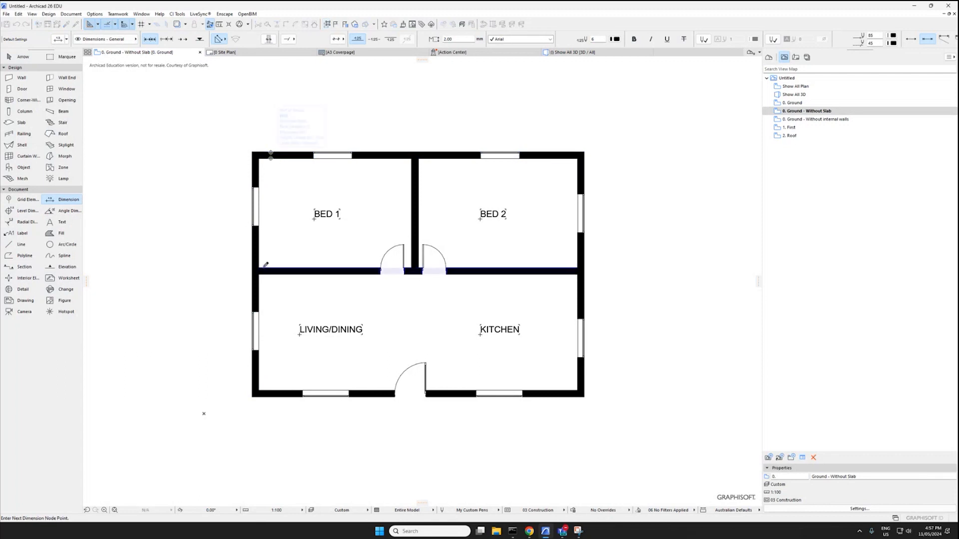
{"action": "left_click", "coordinate": [265, 270]}
{"action": "left_click", "coordinate": [270, 393]}
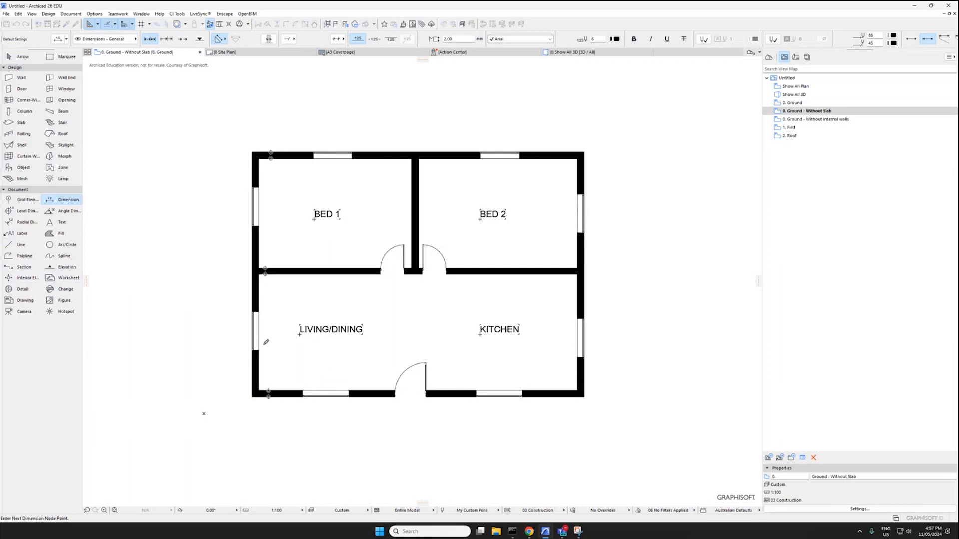
{"action": "right_click", "coordinate": [222, 350]}
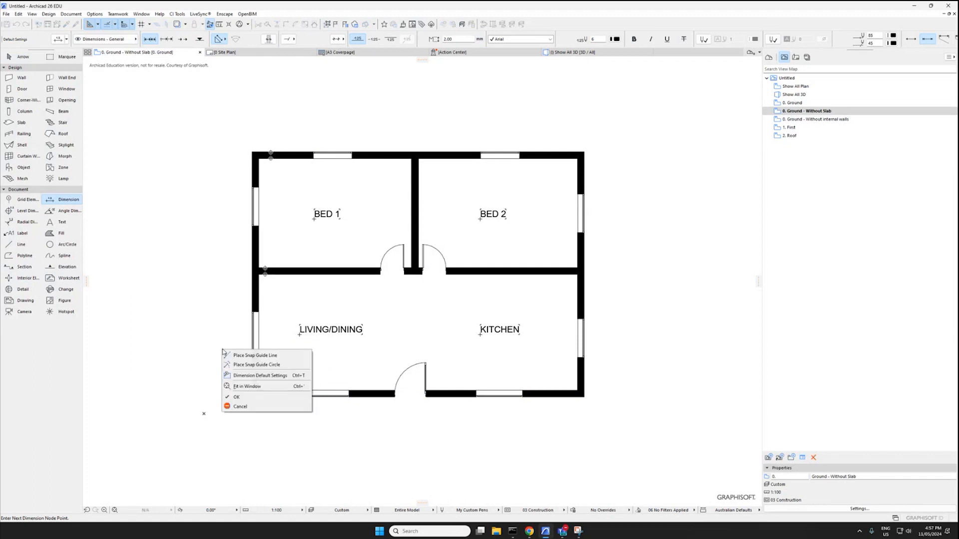
{"action": "left_click", "coordinate": [235, 398]}
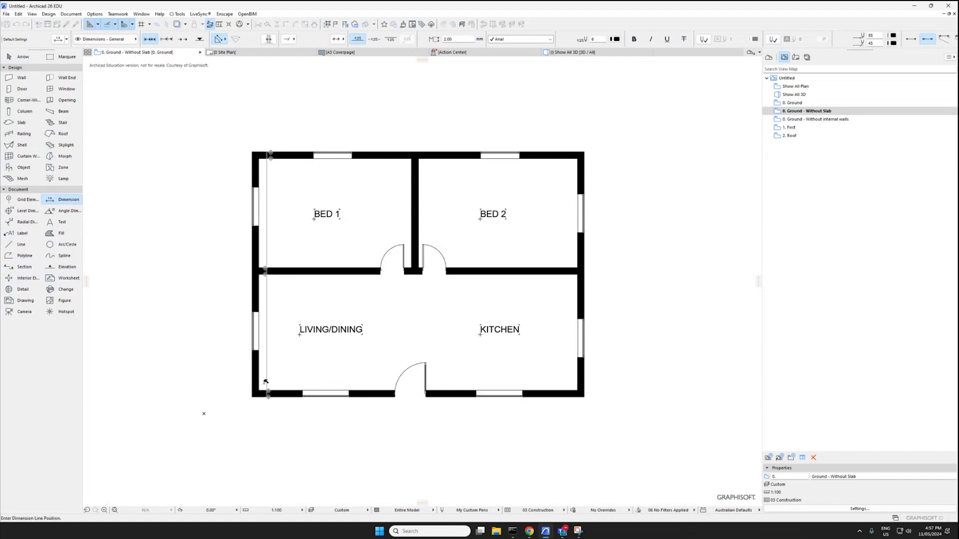
{"action": "left_click", "coordinate": [214, 383]}
{"action": "middle_click_drag", "start_coordinate": [192, 321], "coordinate": [297, 314]}
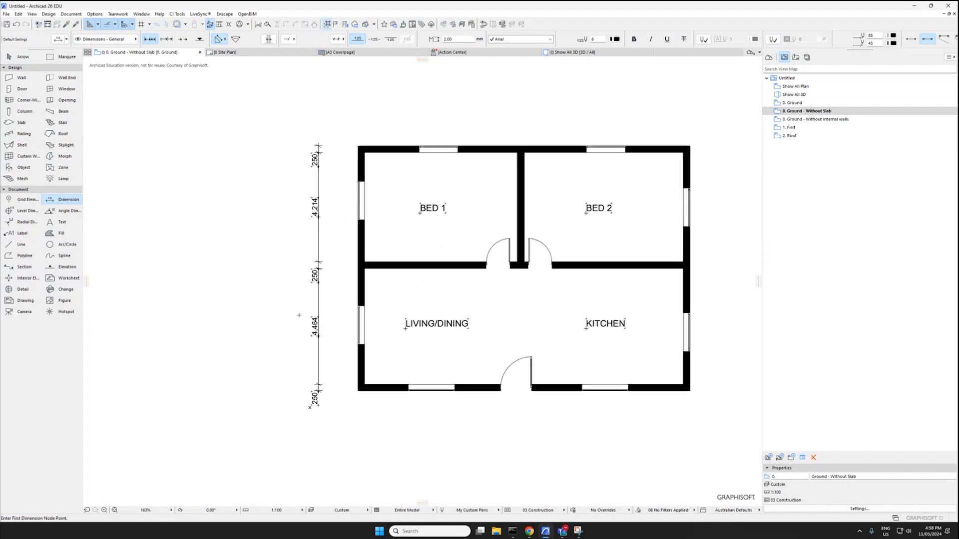
{"action": "key", "text": "Escape"}
Pick up the vertical dimension chain's settings and dimension the plan's width in a horizontal chain below the building
{"action": "left_click", "coordinate": [321, 357]}
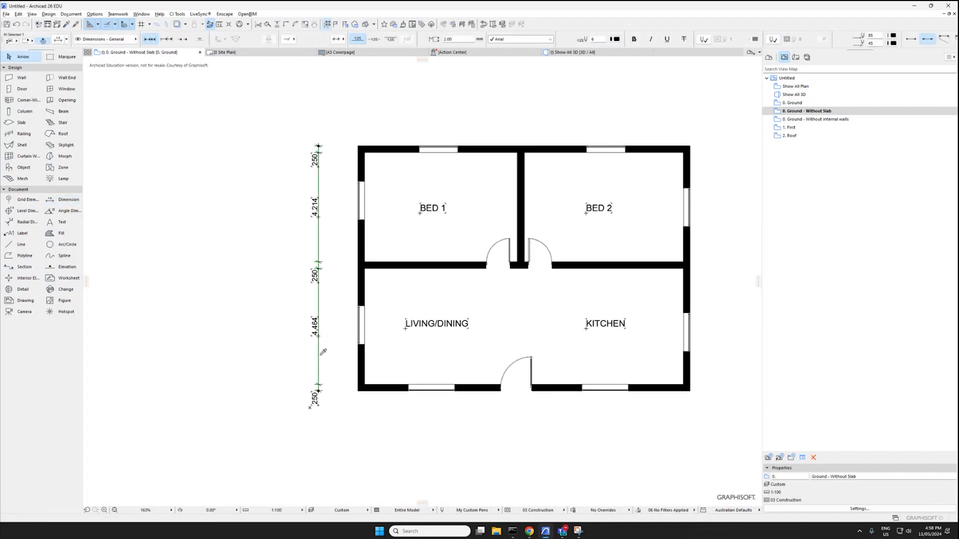
{"action": "left_click", "coordinate": [321, 355], "text": "alt"}
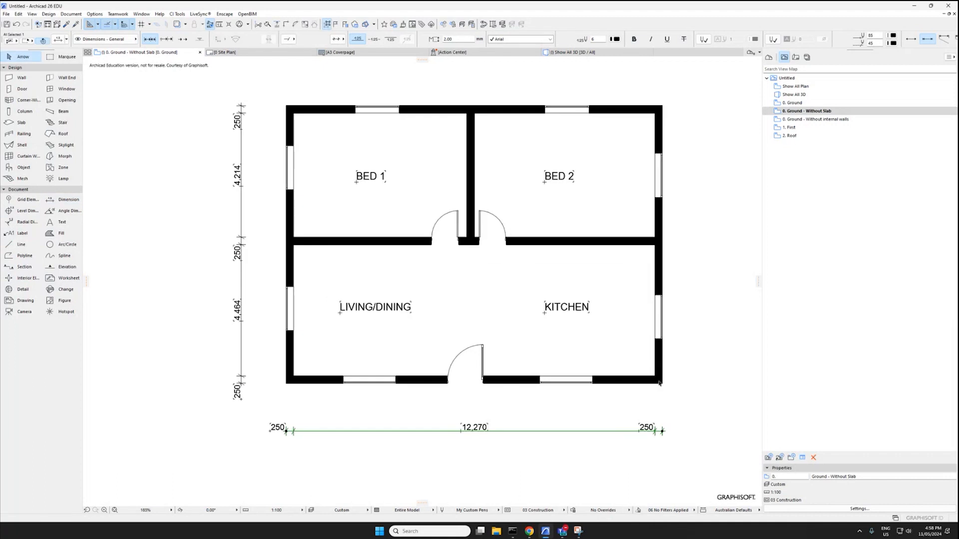
Examine the witness lines and tick markers at both ends of the horizontal dimension chain
{"action": "scroll", "coordinate": [668, 435], "scroll_direction": "up", "scroll_amount": 3}
{"action": "scroll", "coordinate": [668, 436], "scroll_direction": "up", "scroll_amount": 1}
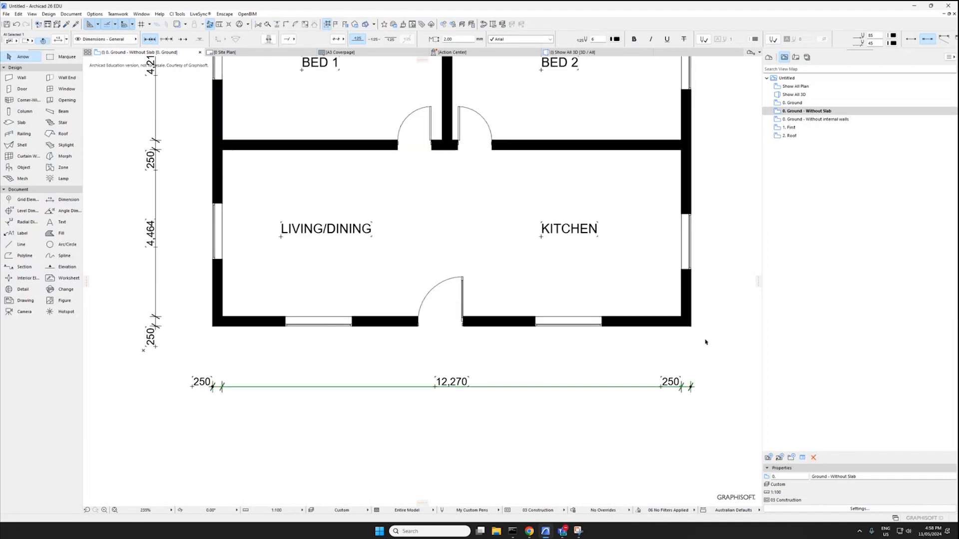
{"action": "scroll", "coordinate": [674, 392], "scroll_direction": "up", "scroll_amount": 8}
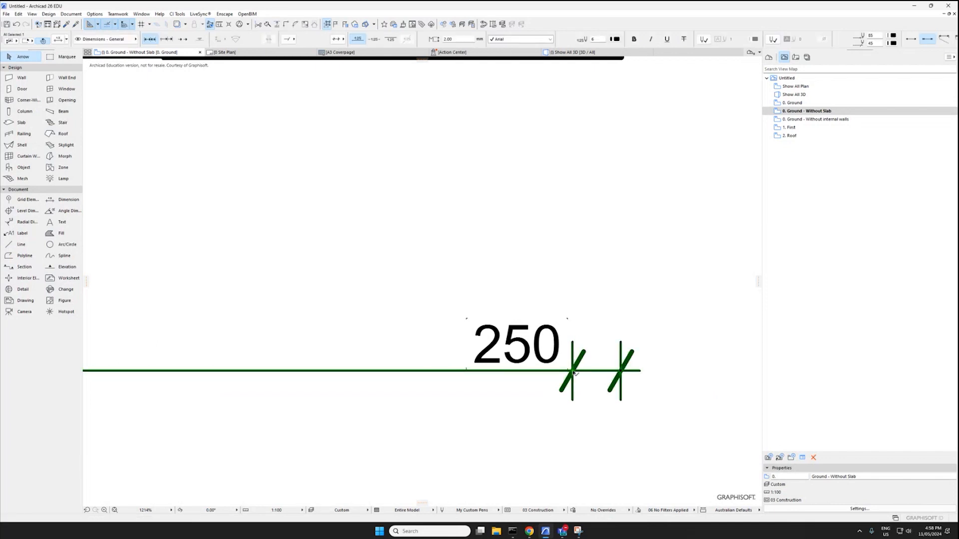
{"action": "scroll", "coordinate": [574, 374], "scroll_direction": "down", "scroll_amount": 6}
{"action": "scroll", "coordinate": [432, 357], "scroll_direction": "up", "scroll_amount": 8}
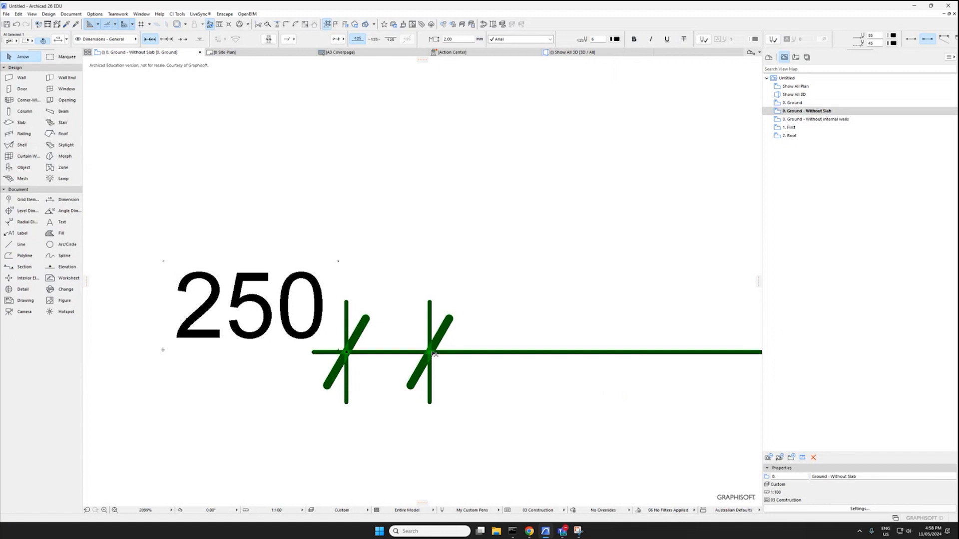
{"action": "scroll", "coordinate": [432, 354], "scroll_direction": "down", "scroll_amount": 10}
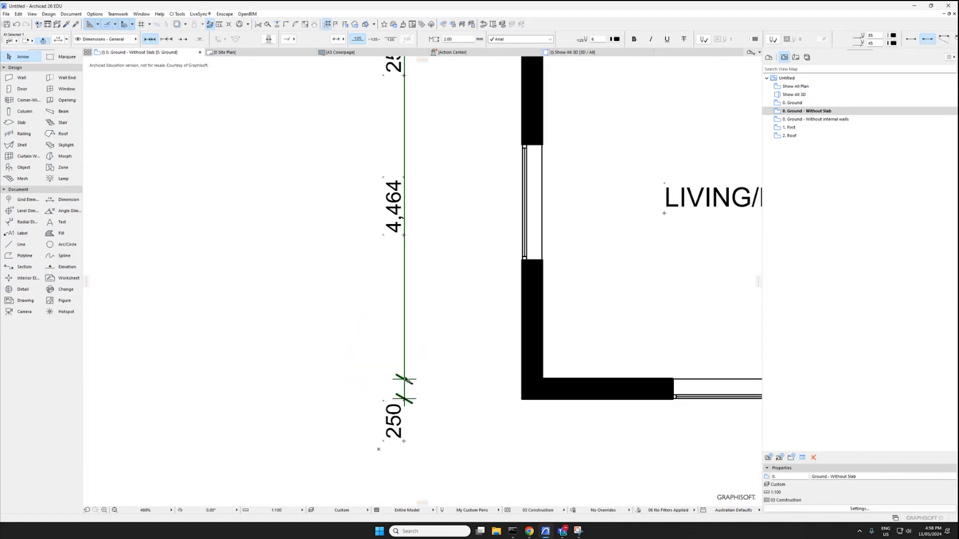
Copy the vertical dimension chain outside the plan's left wall to a parallel position further out
{"action": "key", "text": "ctrl+z"}
{"action": "scroll", "coordinate": [406, 382], "scroll_direction": "down", "scroll_amount": 1}
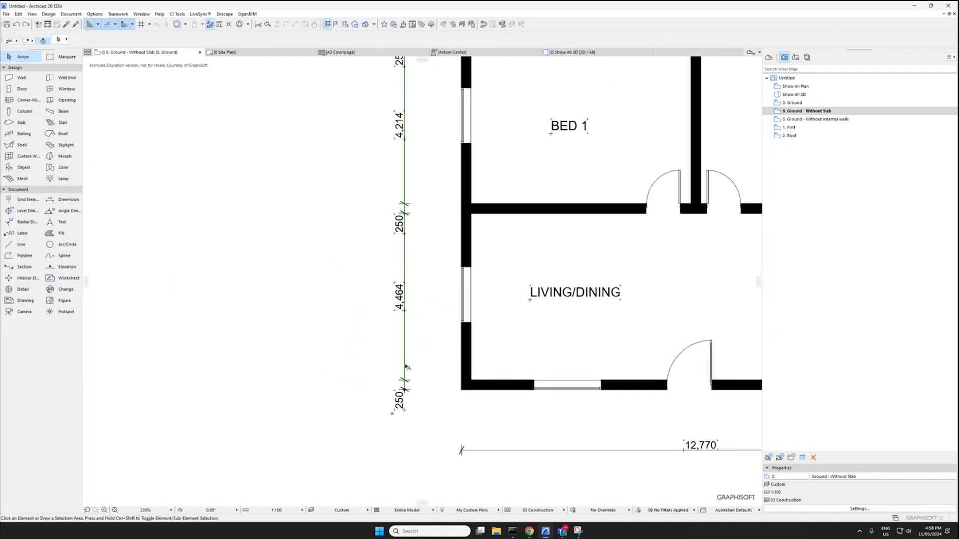
{"action": "left_click", "coordinate": [405, 366]}
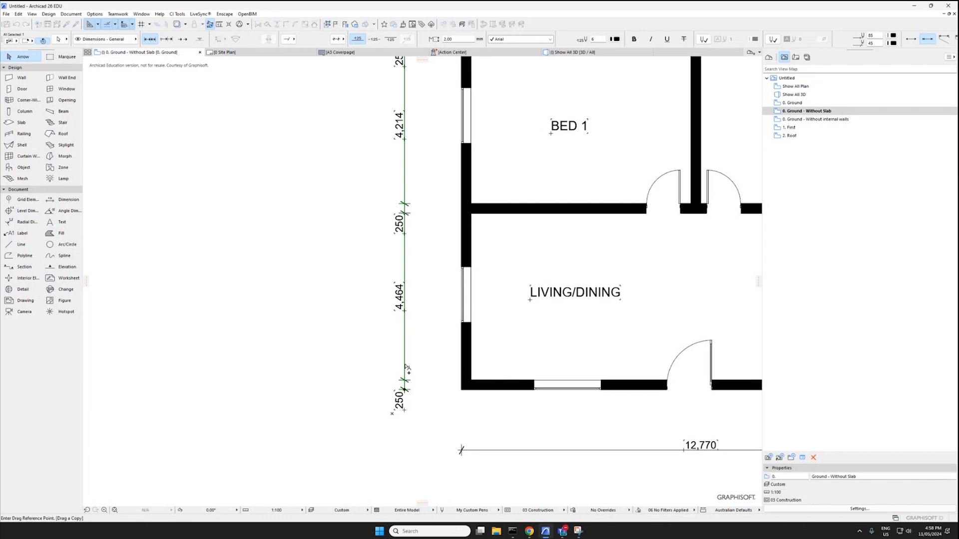
{"action": "left_click", "coordinate": [367, 366]}
Remove the intermediate wall points from the outer vertical dimension copy so that it spans only the building's overall height
{"action": "left_click", "coordinate": [367, 381]}
{"action": "key", "text": "Delete"}
{"action": "left_click", "coordinate": [367, 213]}
{"action": "key", "text": "Delete"}
{"action": "left_click", "coordinate": [367, 204]}
{"action": "key", "text": "Delete"}
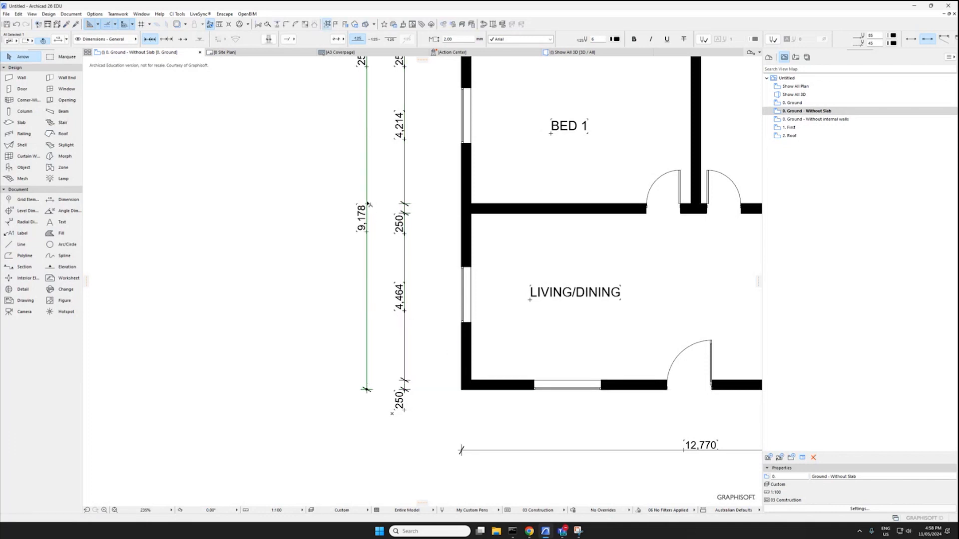
{"action": "middle_click_drag", "start_coordinate": [367, 189], "coordinate": [383, 346]}
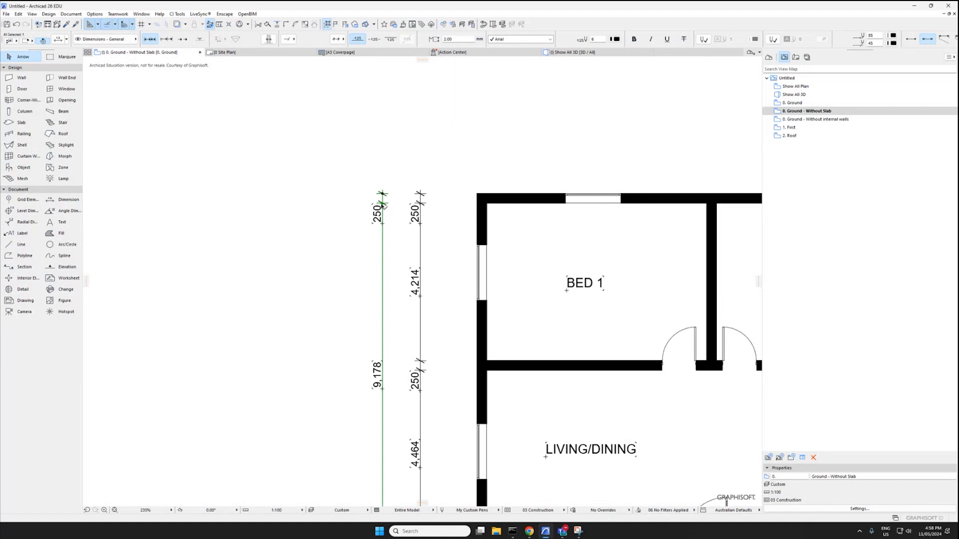
{"action": "key", "text": "Delete"}
{"action": "scroll", "coordinate": [375, 233], "scroll_direction": "down", "scroll_amount": 4}
{"action": "middle_click_drag", "start_coordinate": [375, 268], "coordinate": [318, 230]}
{"action": "key", "text": "Escape"}
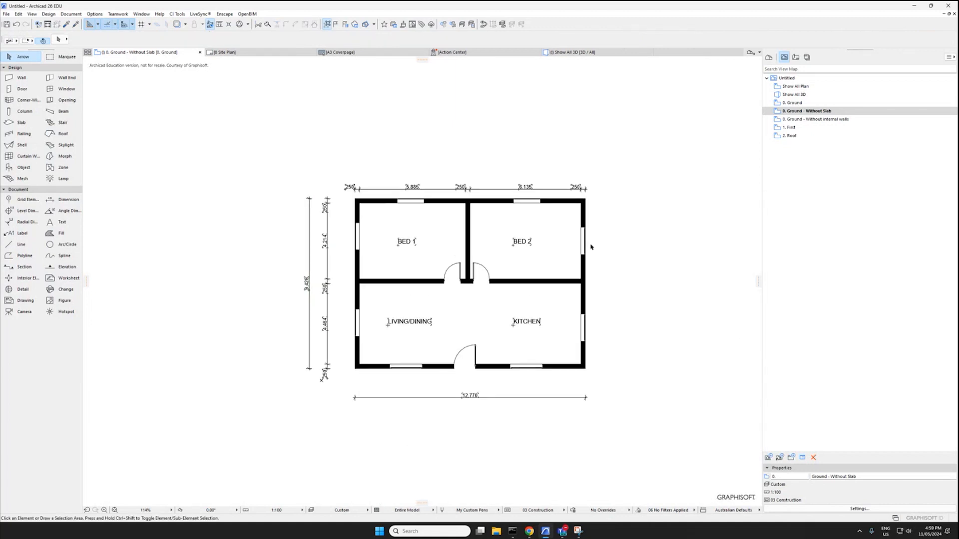
Redefine the Ground - Without Slab view with the current window settings and reopen it
{"action": "middle_click_drag", "start_coordinate": [591, 247], "coordinate": [557, 252]}
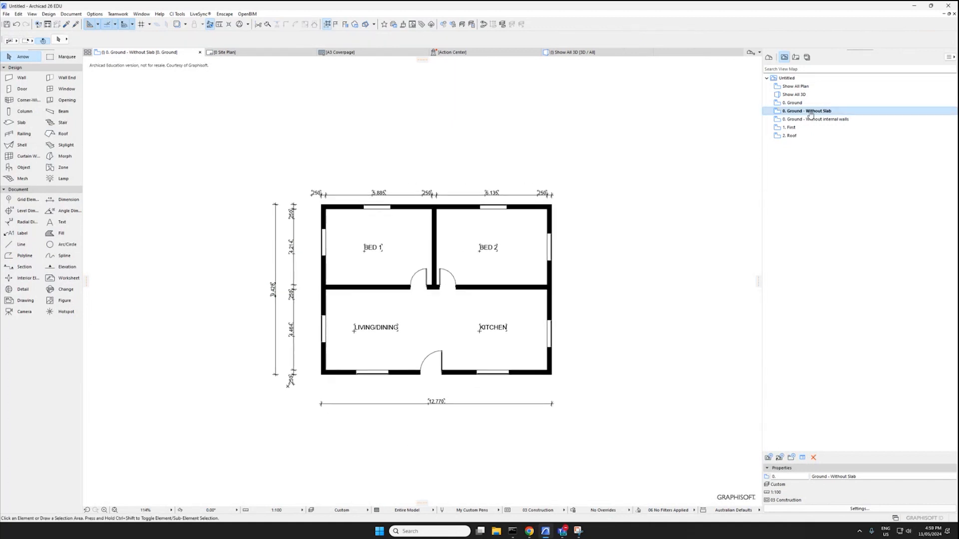
{"action": "right_click", "coordinate": [810, 111]}
{"action": "left_click", "coordinate": [834, 147]}
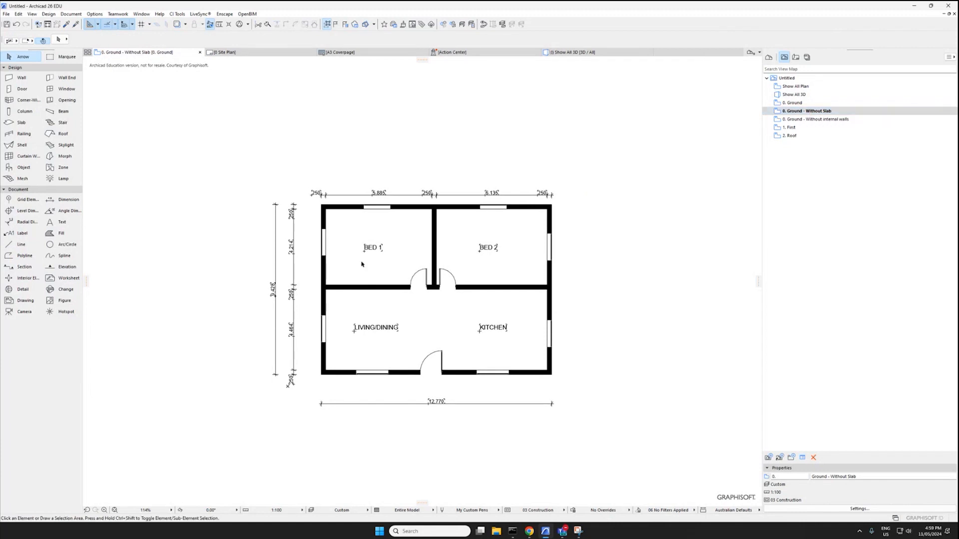
{"action": "double_click", "coordinate": [794, 112]}
Check which layer the dimension chain above the bedrooms is assigned to
{"action": "right_click", "coordinate": [794, 113]}
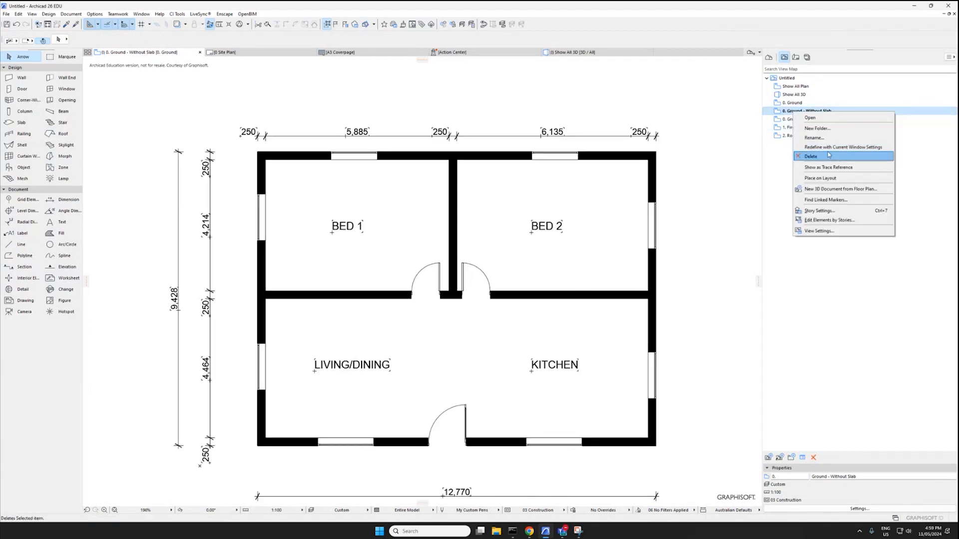
{"action": "left_click", "coordinate": [582, 114]}
{"action": "left_click", "coordinate": [581, 136]}
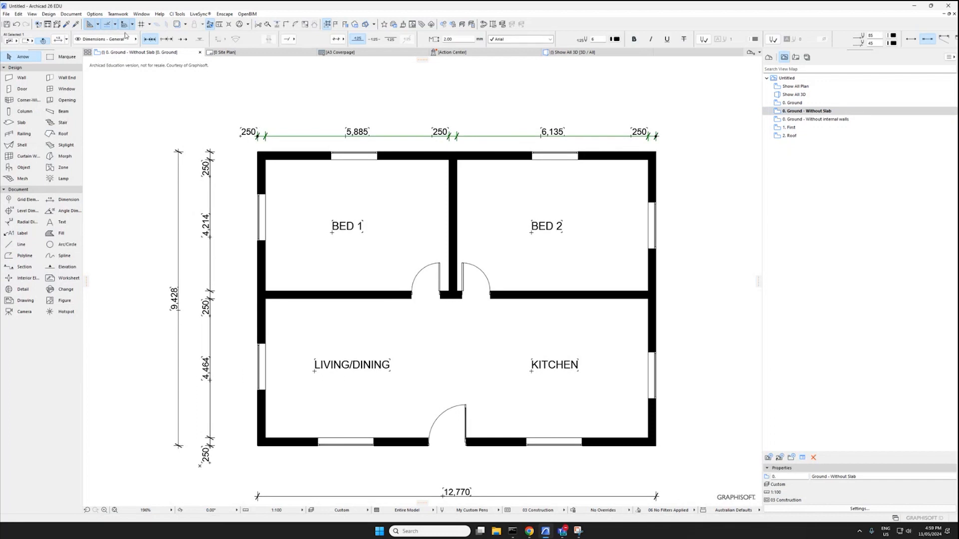
{"action": "left_click", "coordinate": [95, 41]}
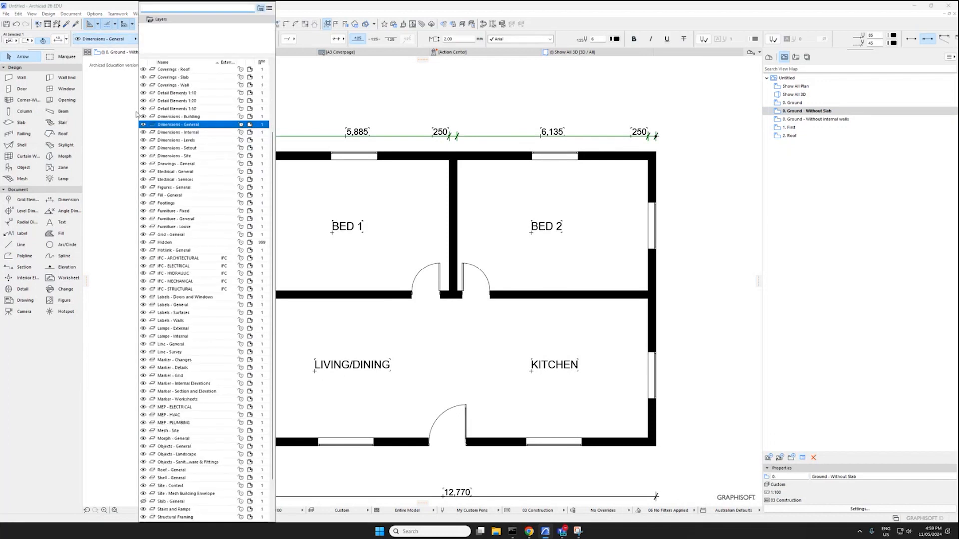
{"action": "left_click", "coordinate": [278, 140]}
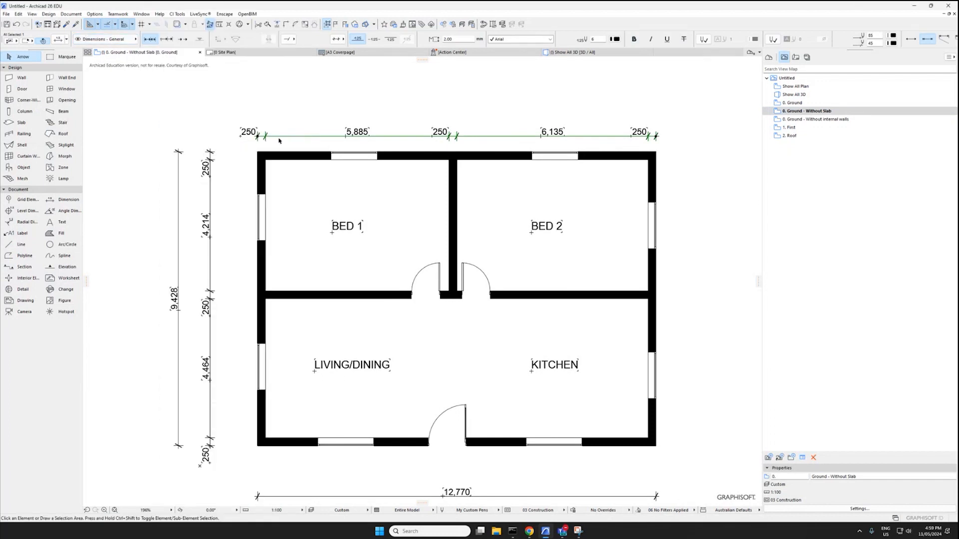
{"action": "left_click", "coordinate": [81, 42]}
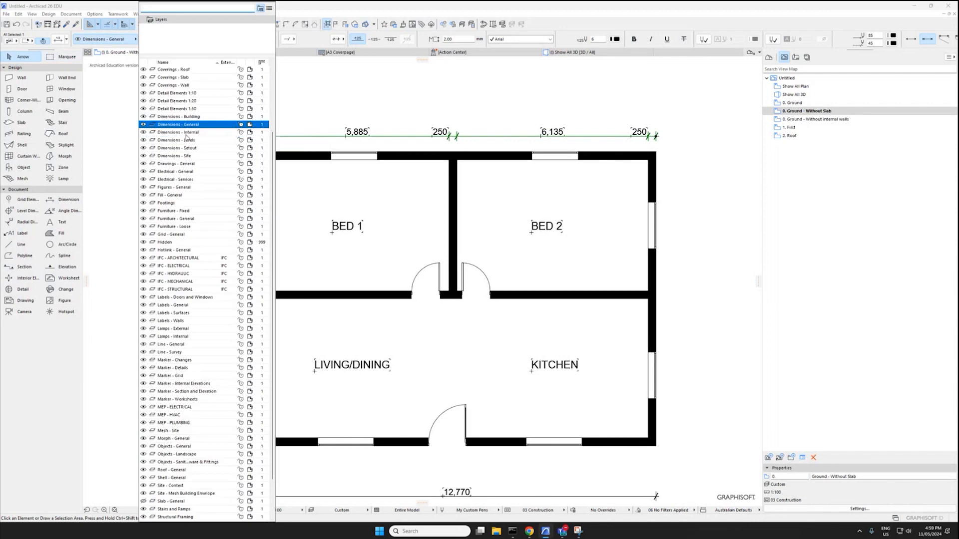
{"action": "left_click", "coordinate": [363, 111]}
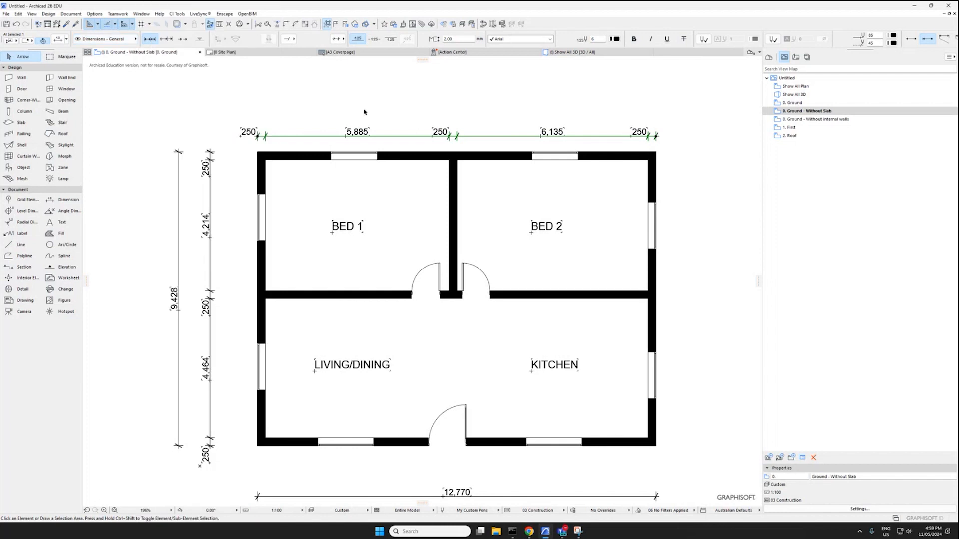
Set the Fill tool's defaults to a drafting fill with the Grid 60x60 pattern
{"action": "left_click", "coordinate": [60, 234]}
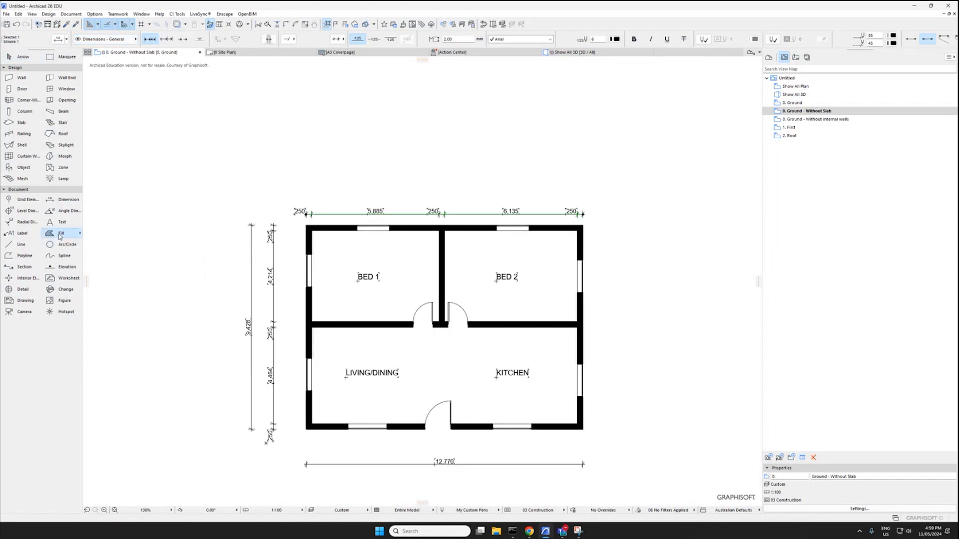
{"action": "double_click", "coordinate": [60, 235]}
{"action": "key", "text": "Escape"}
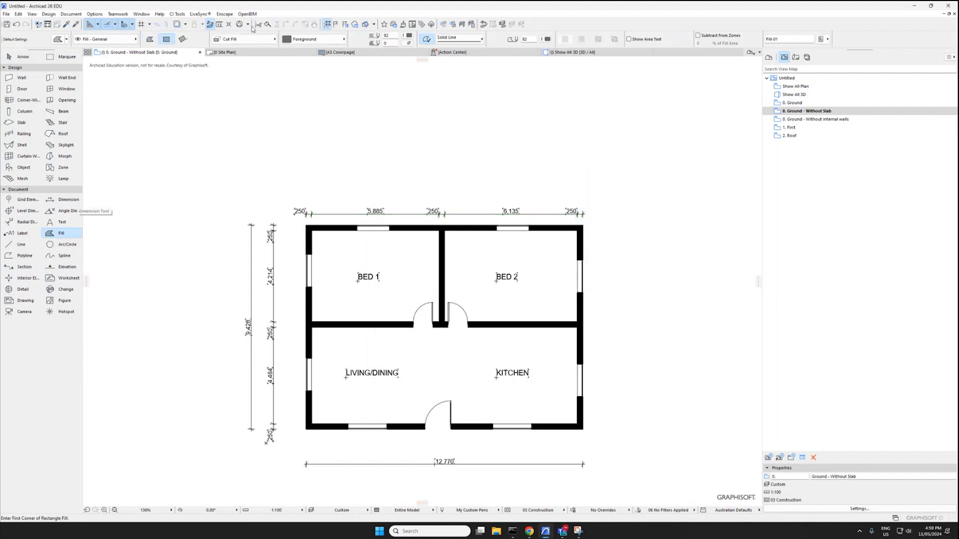
{"action": "left_click", "coordinate": [231, 44]}
{"action": "left_click", "coordinate": [300, 51]}
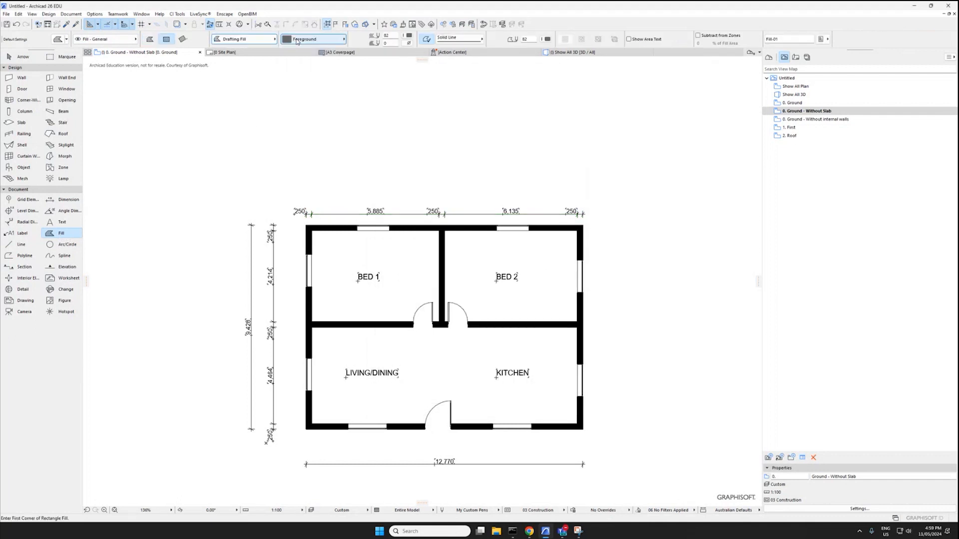
{"action": "left_click", "coordinate": [314, 39]}
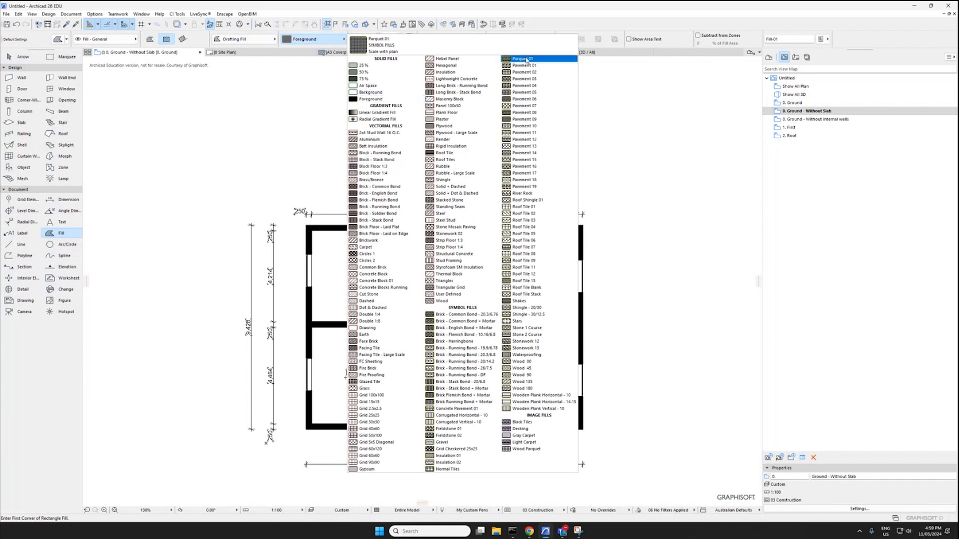
{"action": "left_click", "coordinate": [379, 456]}
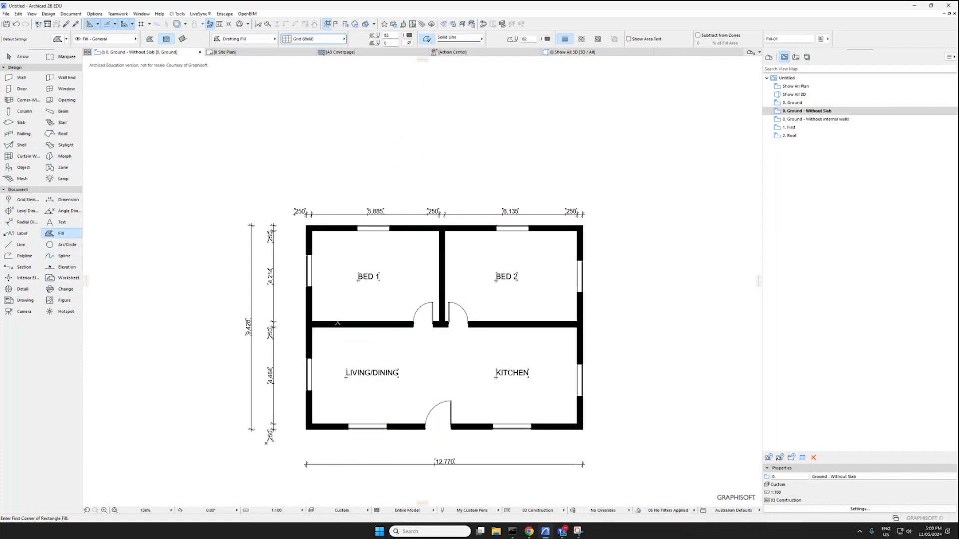
Draw a rectangular fill over the BED 1 floor between the inner wall corners
{"action": "left_click", "coordinate": [313, 322]}
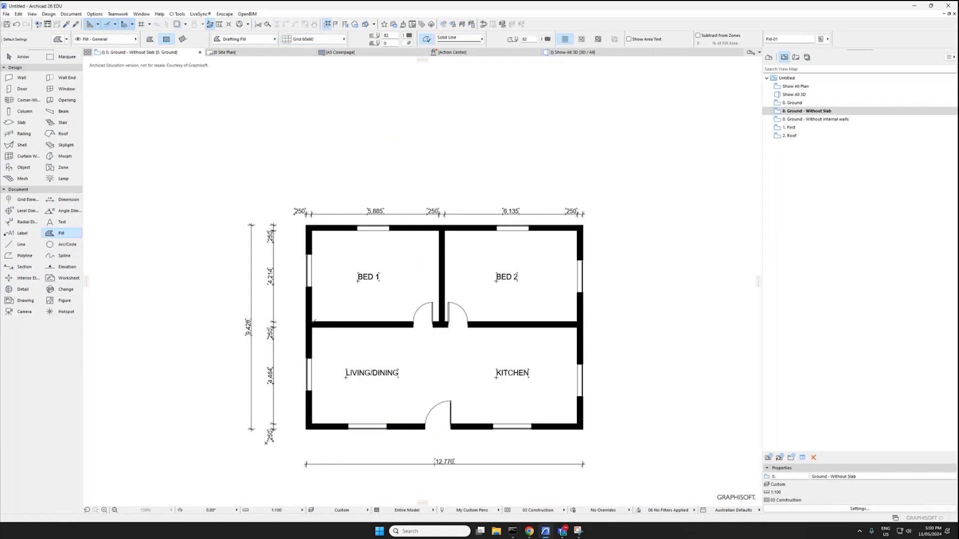
{"action": "left_click", "coordinate": [441, 229]}
{"action": "scroll", "coordinate": [387, 271], "scroll_direction": "up", "scroll_amount": 5}
Set the BED 1 fill's foreground pen to light grey pen 119
{"action": "left_click", "coordinate": [324, 261]}
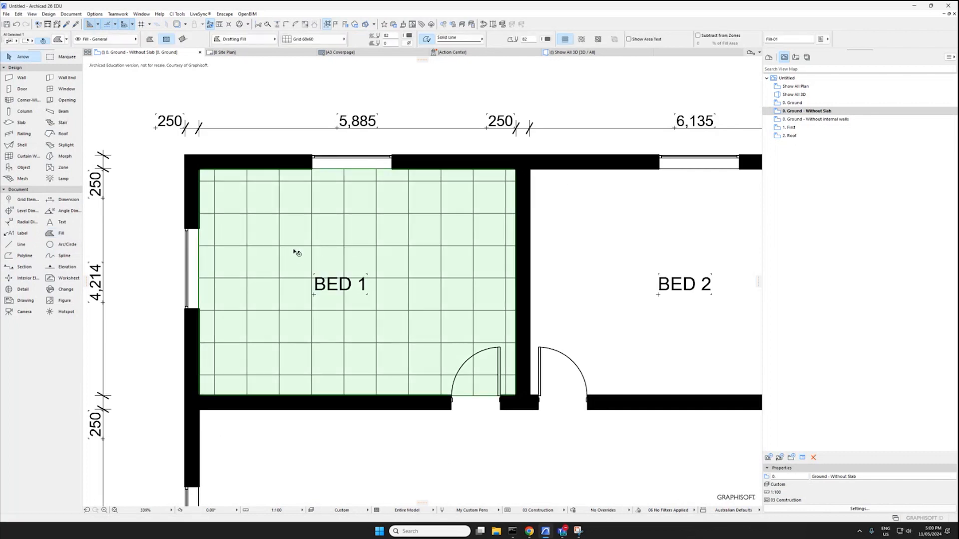
{"action": "scroll", "coordinate": [302, 257], "scroll_direction": "down", "scroll_amount": 3}
{"action": "left_click", "coordinate": [408, 36]}
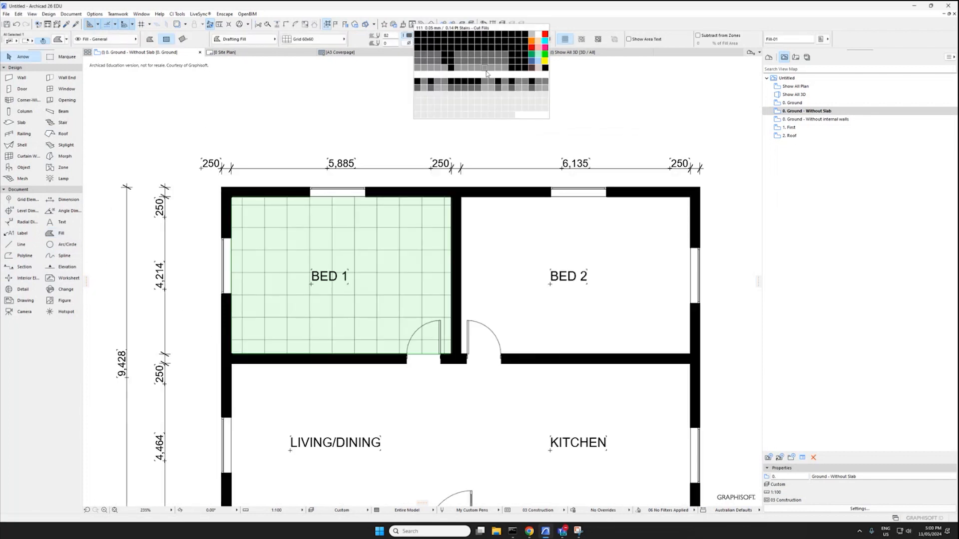
{"action": "left_click", "coordinate": [538, 67]}
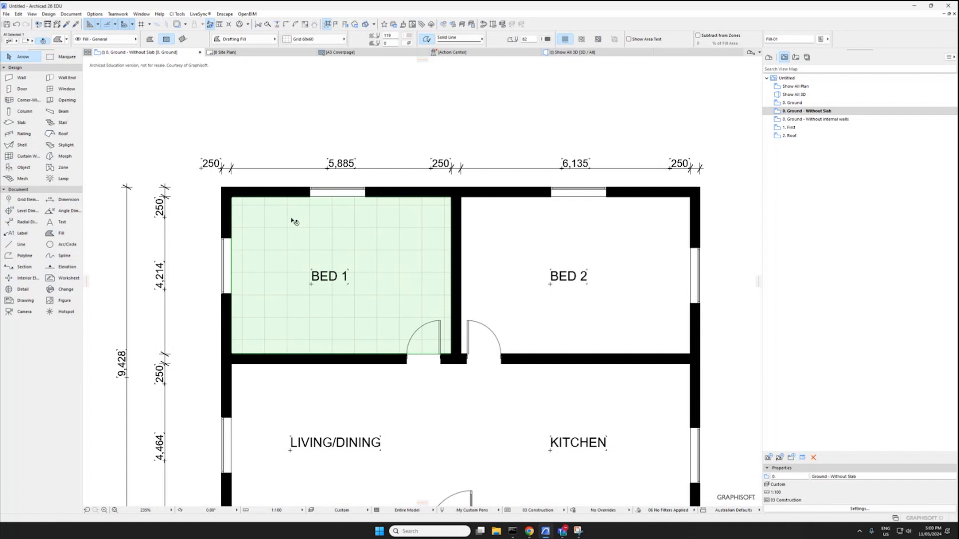
Pick up the BED 1 fill's settings and fill the BED 2 and combined living, dining and kitchen floors
{"action": "scroll", "coordinate": [311, 332], "scroll_direction": "down", "scroll_amount": 3}
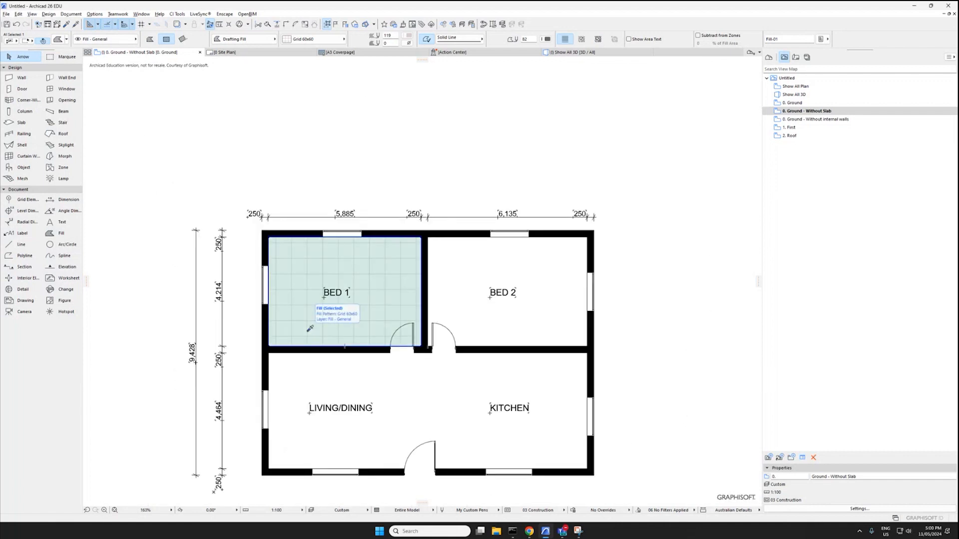
{"action": "left_click", "coordinate": [308, 332], "text": "alt"}
{"action": "key", "text": "Escape"}
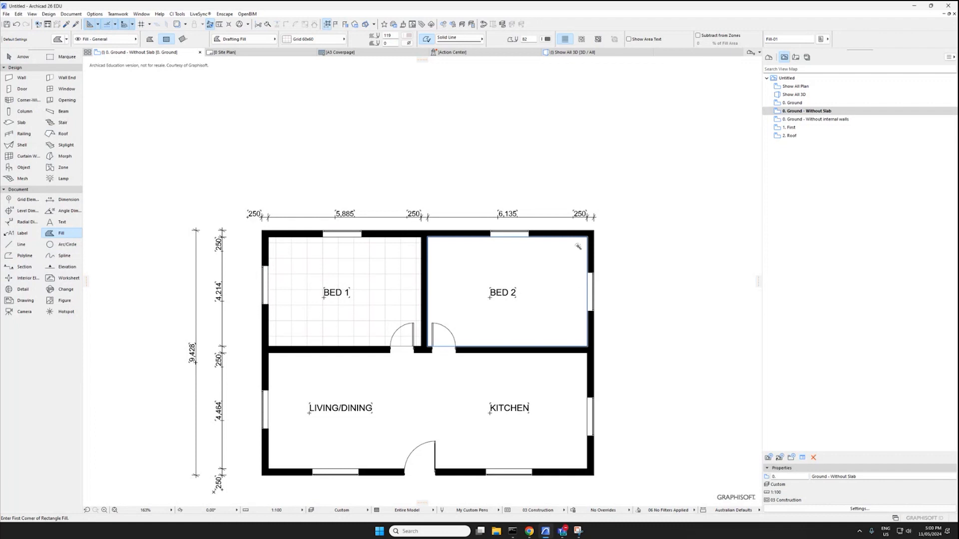
{"action": "left_click", "coordinate": [445, 256]}
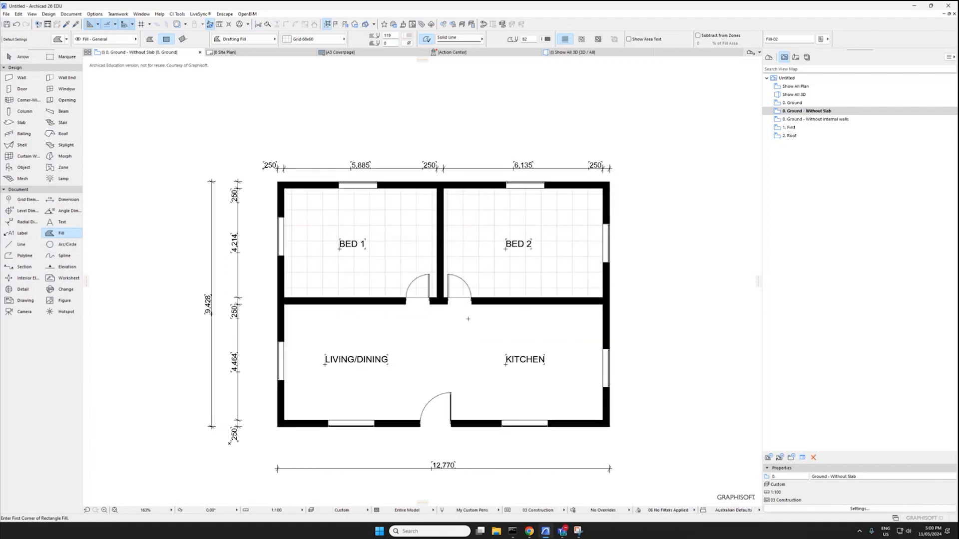
{"action": "left_click", "coordinate": [452, 335]}
{"action": "key", "text": "Escape"}
Change the living and kitchen floor fill's pattern to Wooden Plank Vertical - 10
{"action": "left_click", "coordinate": [424, 331]}
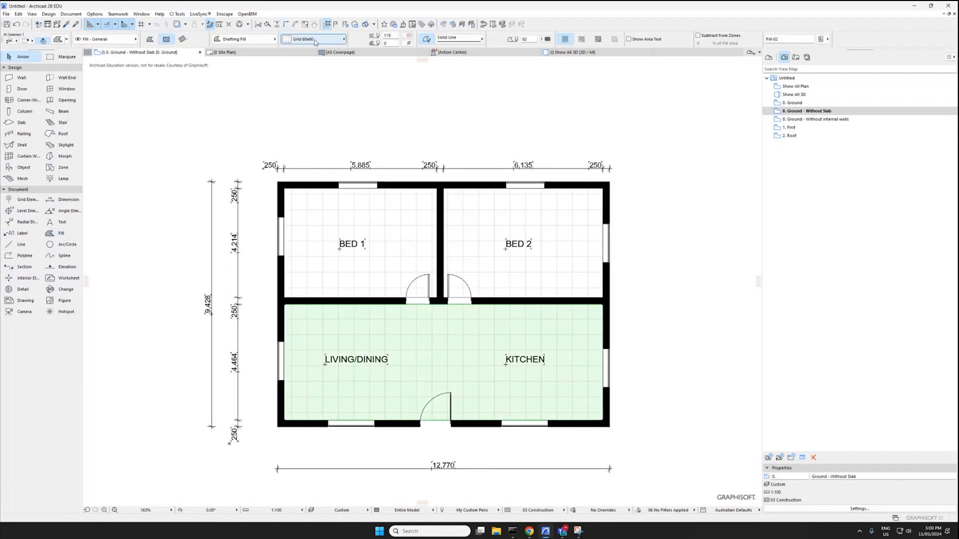
{"action": "left_click", "coordinate": [315, 40]}
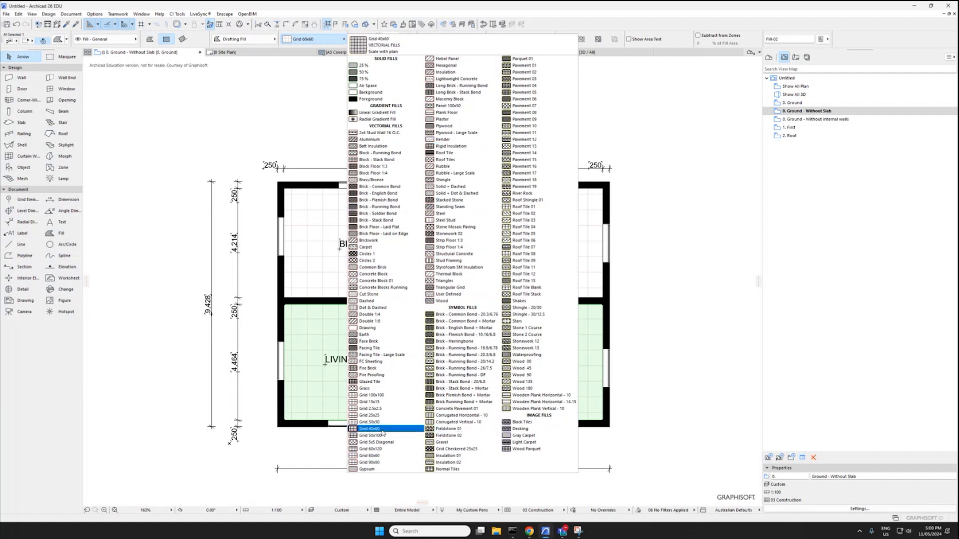
{"action": "left_click", "coordinate": [538, 409]}
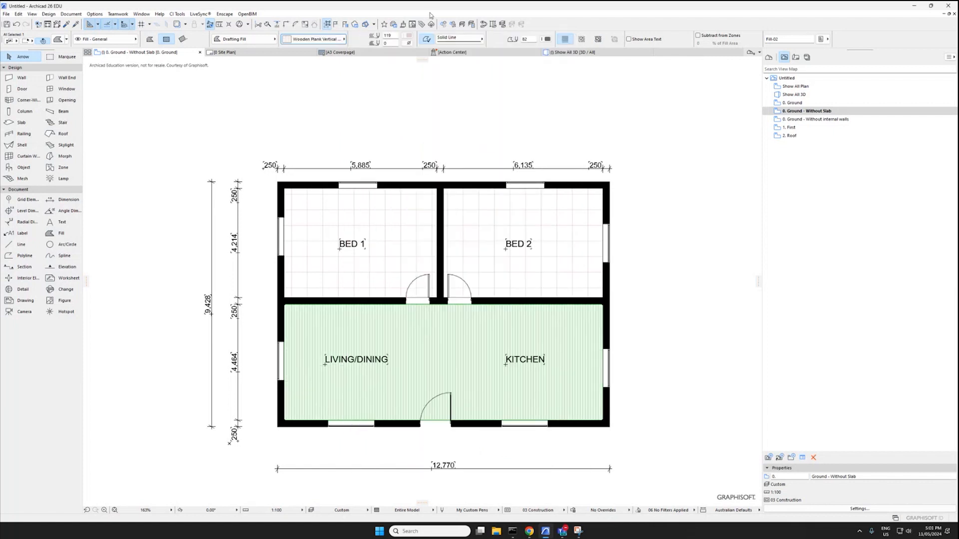
{"action": "scroll", "coordinate": [356, 313], "scroll_direction": "up", "scroll_amount": 3}
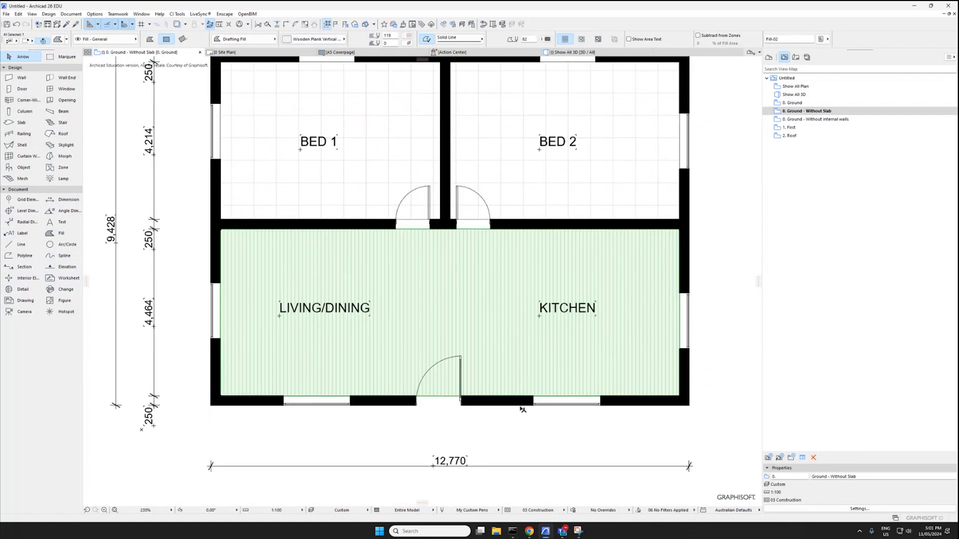
Switch the living and kitchen plank fill to a pattern orientation controlled by its own fill handle
{"action": "left_click", "coordinate": [580, 39]}
{"action": "left_click", "coordinate": [488, 312]}
{"action": "key", "text": "Escape"}
{"action": "left_click", "coordinate": [451, 312]}
{"action": "key", "text": "Escape"}
{"action": "scroll", "coordinate": [458, 307], "scroll_direction": "up", "scroll_amount": 3}
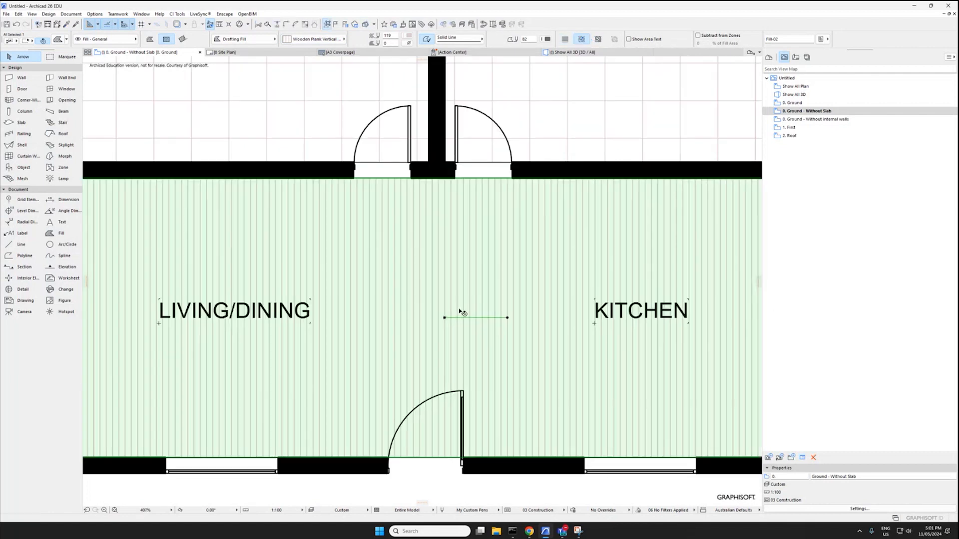
{"action": "scroll", "coordinate": [459, 311], "scroll_direction": "down", "scroll_amount": 2}
{"action": "left_click", "coordinate": [598, 39]}
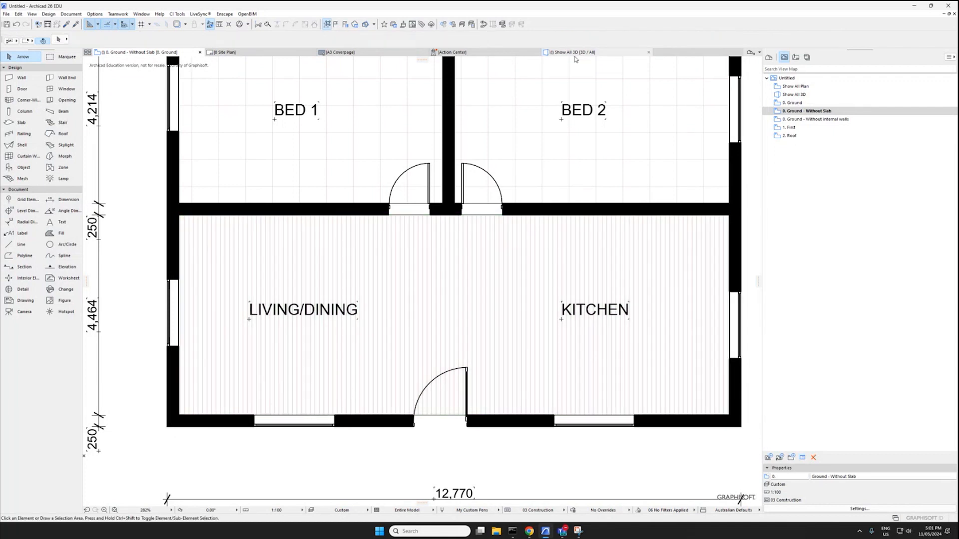
{"action": "left_click", "coordinate": [582, 39]}
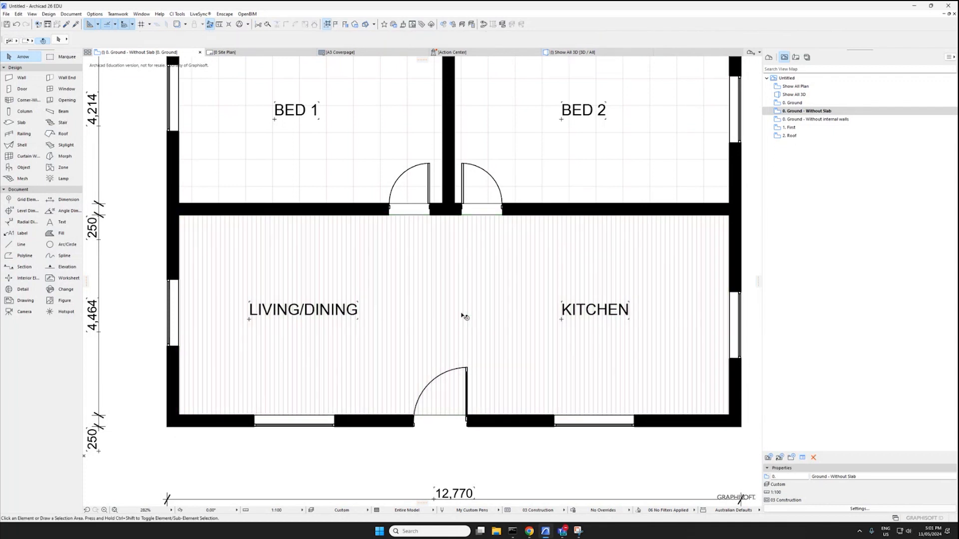
Shift the living and kitchen plank fill's handle slightly up and turn its direction to 90° so the planks run horizontally
{"action": "left_click", "coordinate": [454, 314]}
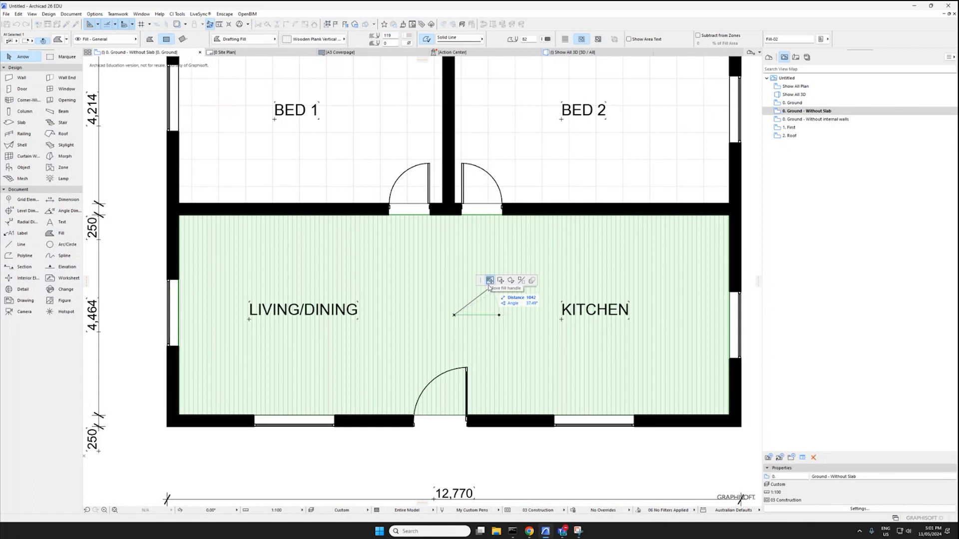
{"action": "left_click", "coordinate": [454, 299]}
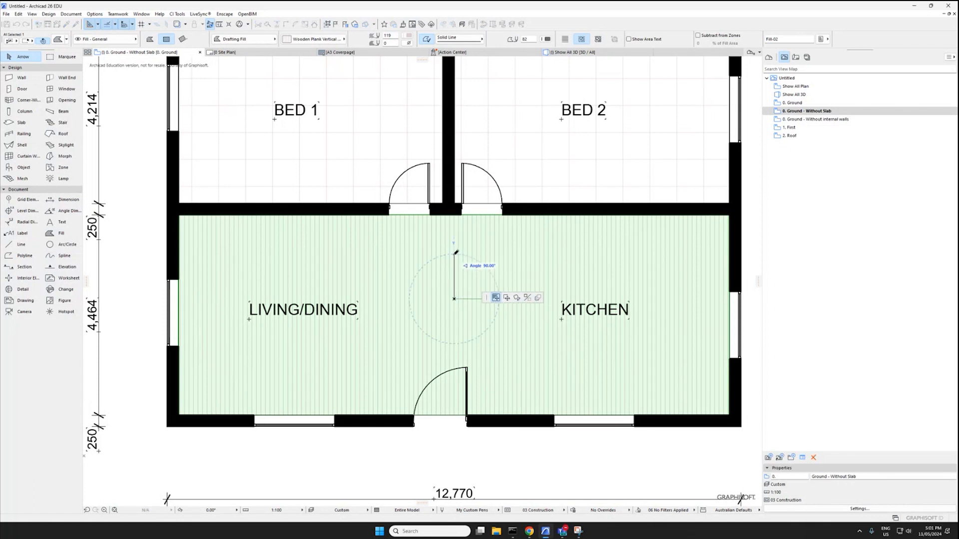
{"action": "left_click", "coordinate": [495, 301]}
{"action": "left_click", "coordinate": [499, 299]}
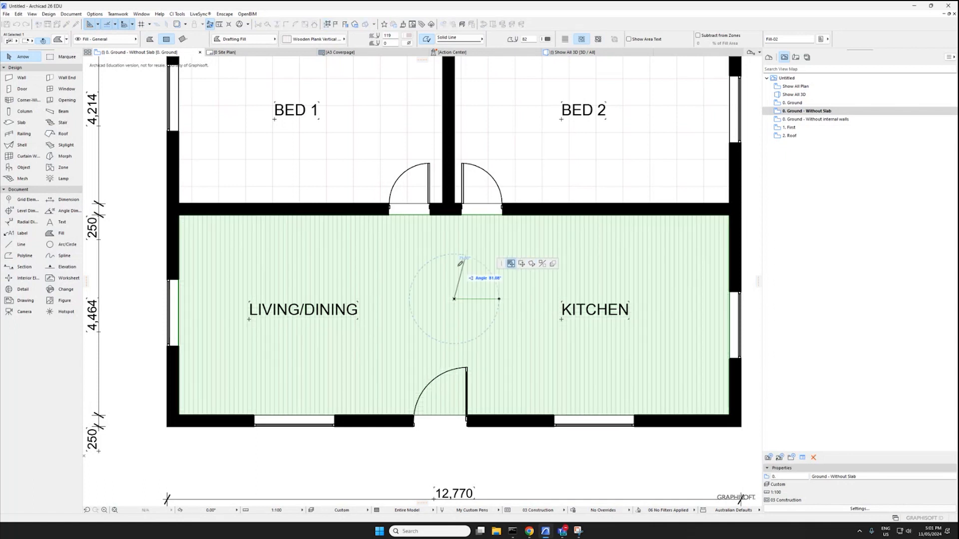
{"action": "left_click", "coordinate": [454, 256]}
{"action": "scroll", "coordinate": [448, 310], "scroll_direction": "down", "scroll_amount": 4}
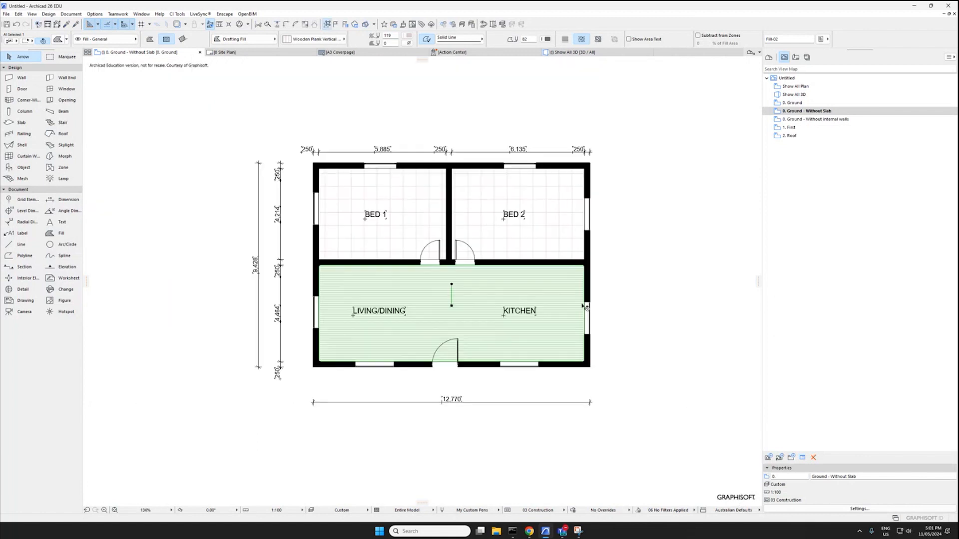
Apply custom distortion to the living and kitchen plank fill and stretch its vertical handle arm to widen the plank spacing
{"action": "left_click", "coordinate": [679, 295]}
{"action": "left_click", "coordinate": [454, 289]}
{"action": "scroll", "coordinate": [441, 316], "scroll_direction": "up", "scroll_amount": 5}
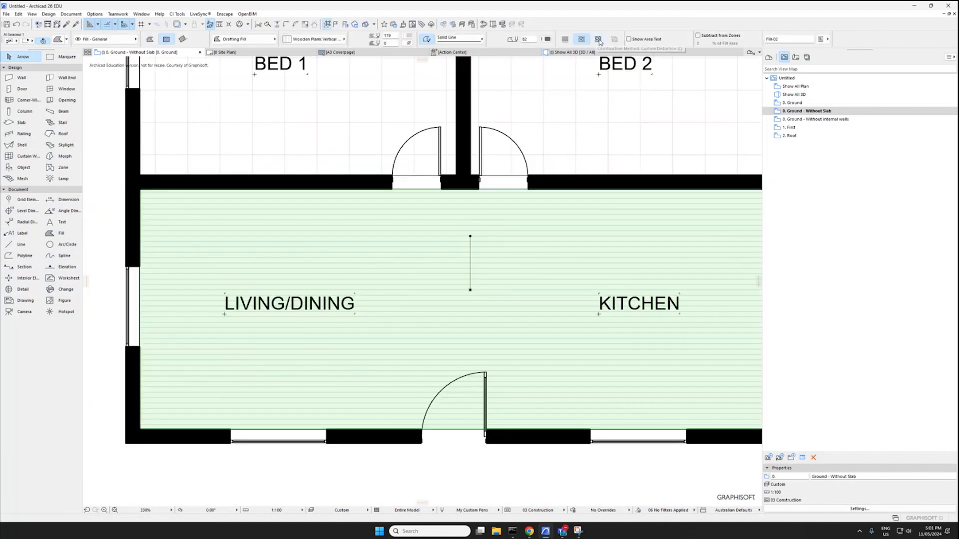
{"action": "left_click", "coordinate": [598, 39]}
{"action": "left_click", "coordinate": [470, 237]}
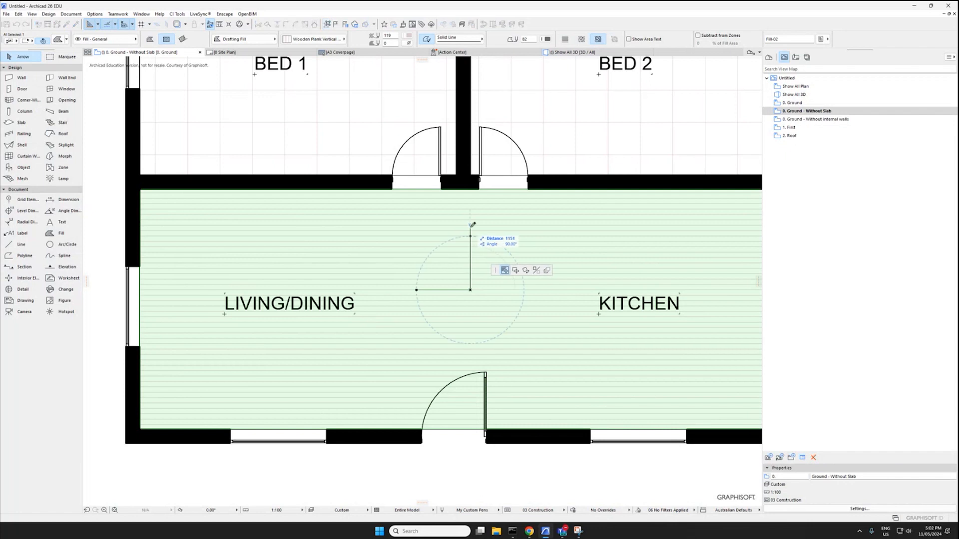
{"action": "left_click", "coordinate": [471, 245]}
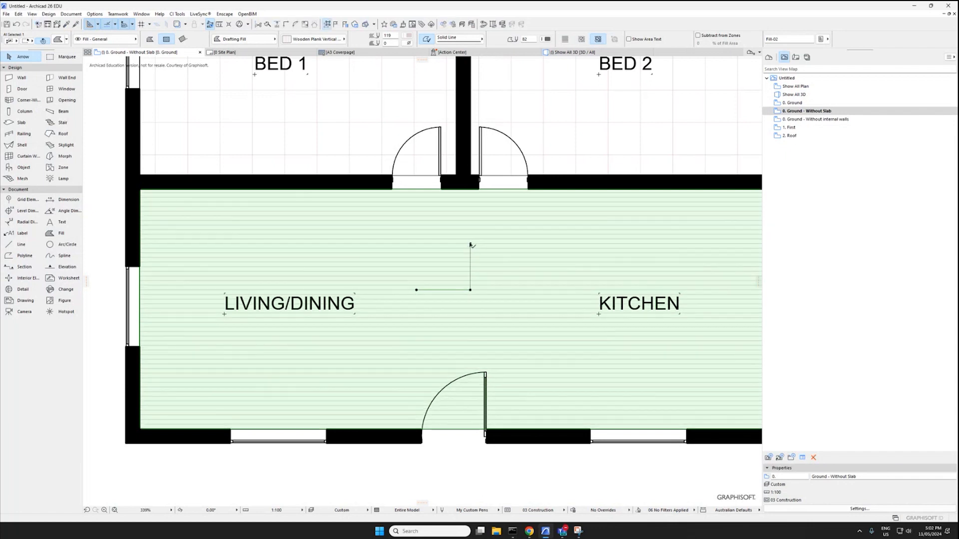
{"action": "left_click", "coordinate": [470, 244]}
{"action": "left_click", "coordinate": [470, 202]}
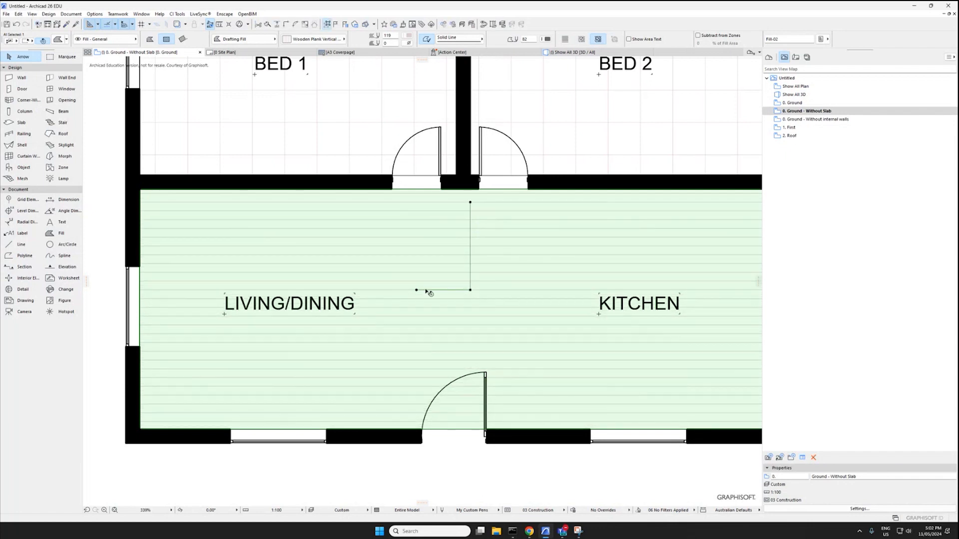
{"action": "left_click", "coordinate": [470, 202]}
{"action": "left_click", "coordinate": [470, 214]}
{"action": "left_click", "coordinate": [471, 214]}
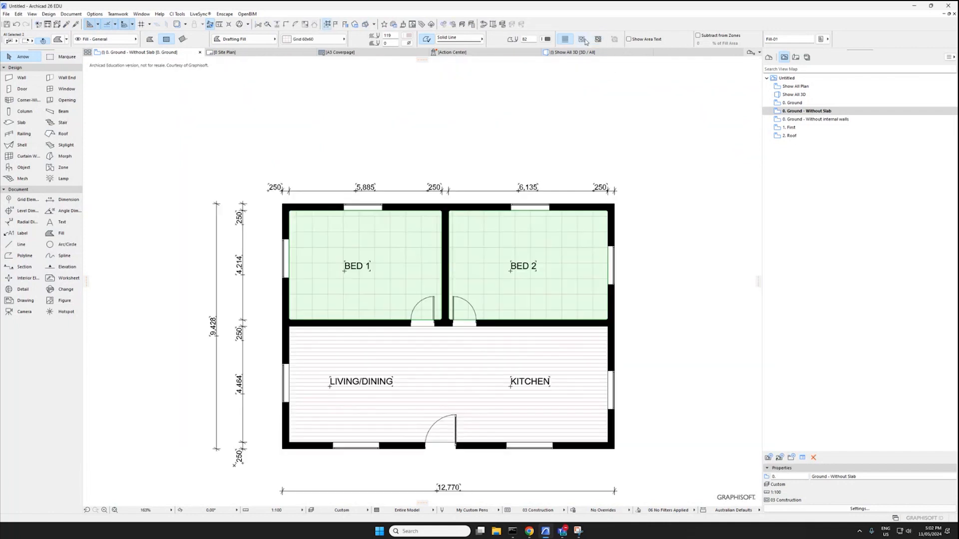
Link both bedroom grid fills to their fill handles and move BED 2's pattern origin to its lower inner corner beside the dividing wall
{"action": "scroll", "coordinate": [472, 322], "scroll_direction": "up", "scroll_amount": 3}
{"action": "key", "text": "Escape"}
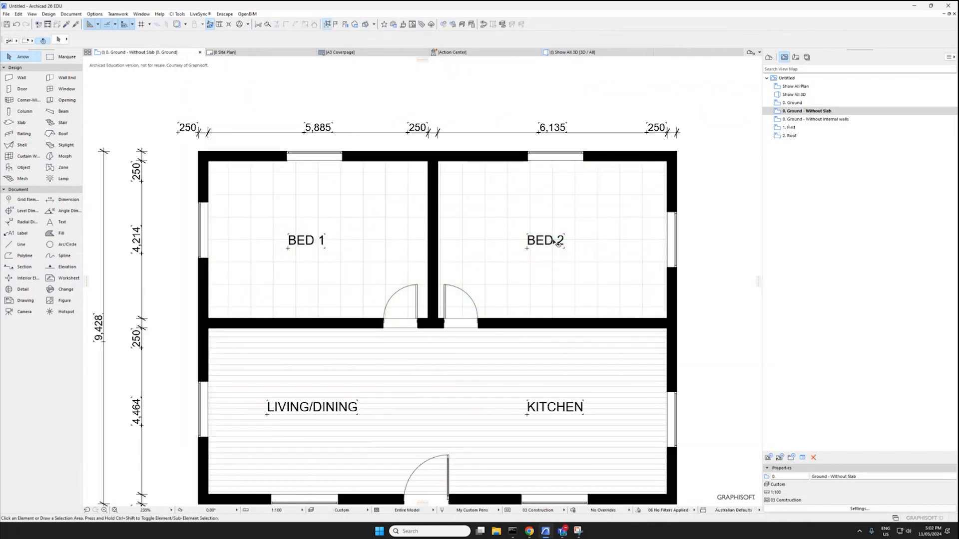
{"action": "left_click", "coordinate": [553, 272]}
{"action": "scroll", "coordinate": [449, 324], "scroll_direction": "up", "scroll_amount": 5}
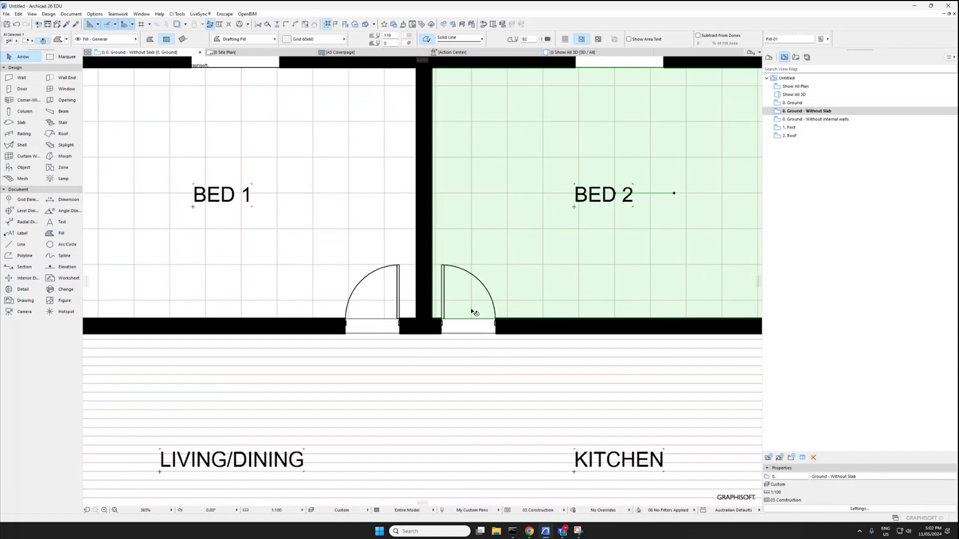
{"action": "left_click", "coordinate": [450, 306]}
{"action": "left_click", "coordinate": [447, 305]}
{"action": "scroll", "coordinate": [450, 307], "scroll_direction": "down", "scroll_amount": 5}
Move the BED 1 grid fill's pattern origin to the room's lower inner corner beside the dividing wall
{"action": "left_click", "coordinate": [394, 272]}
{"action": "scroll", "coordinate": [211, 256], "scroll_direction": "up", "scroll_amount": 2}
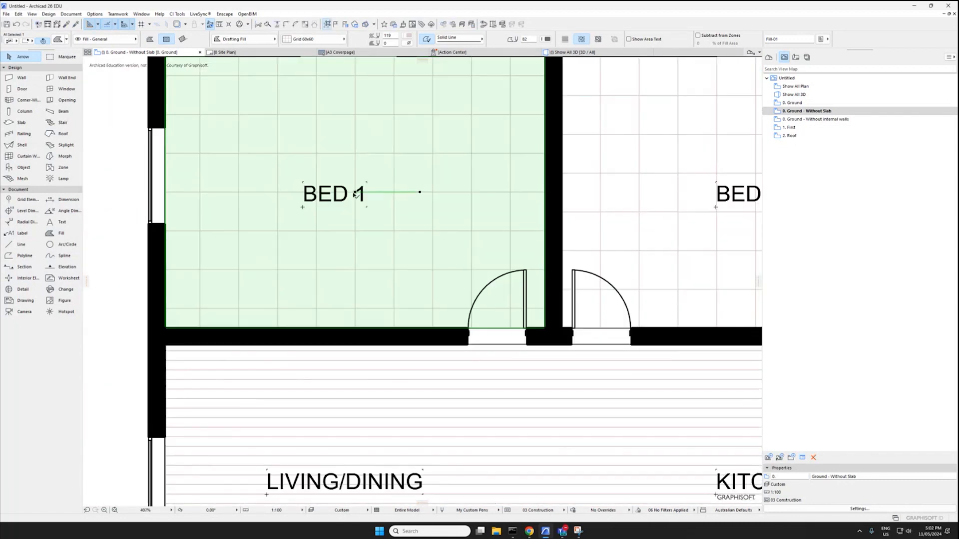
{"action": "left_click", "coordinate": [355, 192]}
{"action": "left_click", "coordinate": [543, 328]}
{"action": "scroll", "coordinate": [424, 316], "scroll_direction": "down", "scroll_amount": 5}
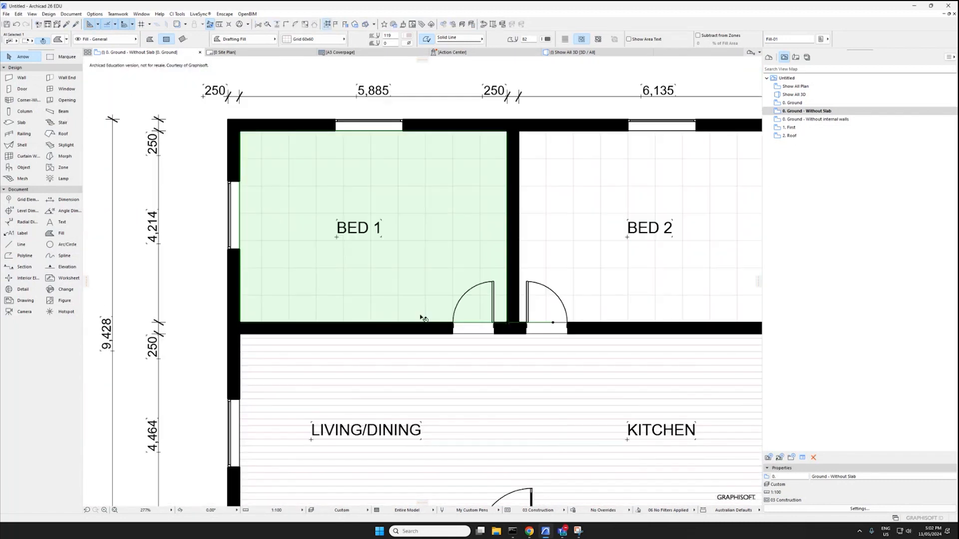
{"action": "key", "text": "Escape"}
{"action": "scroll", "coordinate": [522, 237], "scroll_direction": "down", "scroll_amount": 1}
{"action": "middle_click_drag", "start_coordinate": [550, 274], "coordinate": [505, 249]}
{"action": "scroll", "coordinate": [505, 249], "scroll_direction": "down", "scroll_amount": 1}
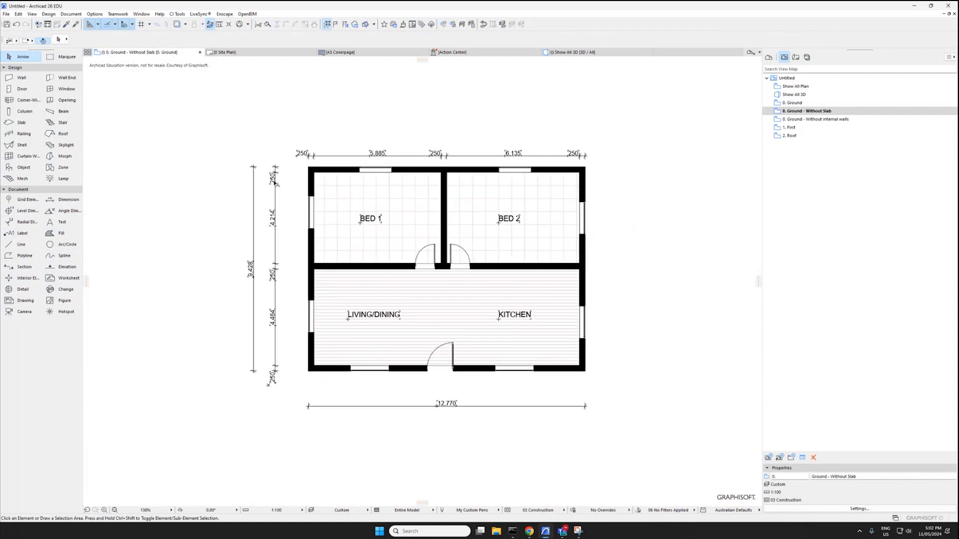
{"action": "middle_click_drag", "start_coordinate": [446, 295], "coordinate": [426, 289]}
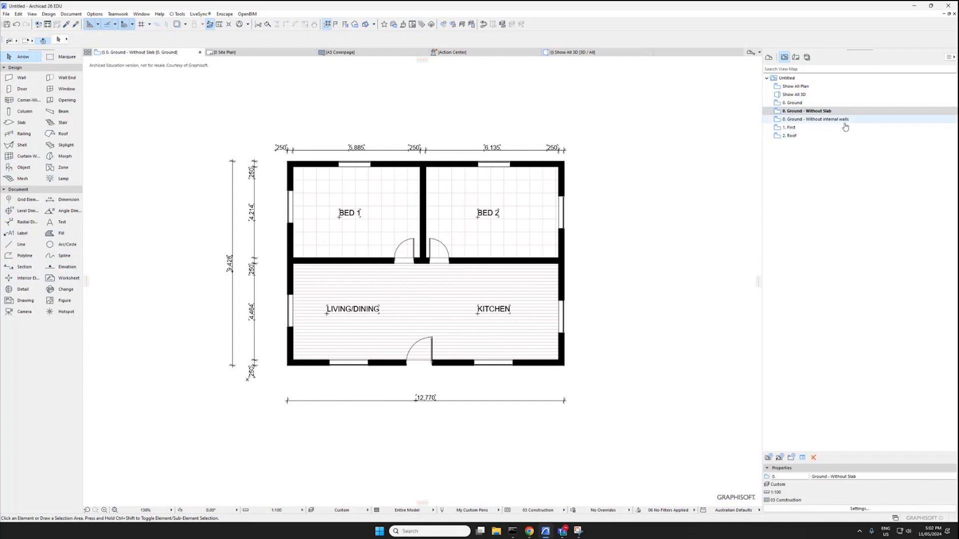
Open the 2. Roof view and show the 1. First view as its trace reference
{"action": "double_click", "coordinate": [802, 136]}
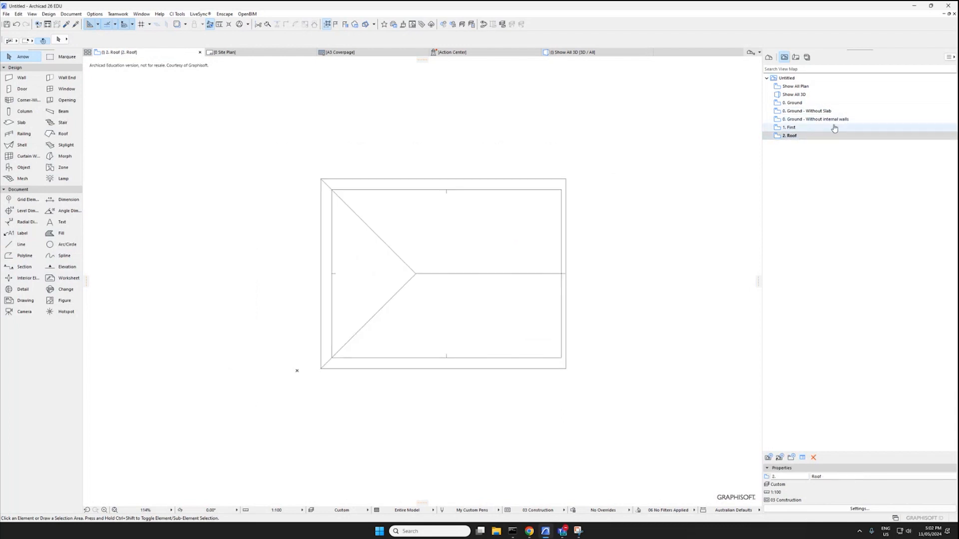
{"action": "right_click", "coordinate": [804, 129]}
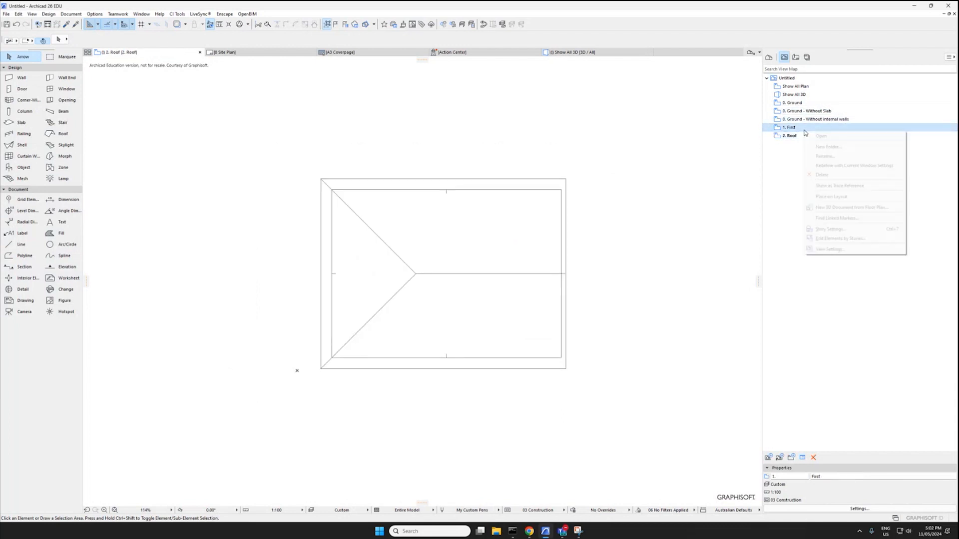
{"action": "left_click", "coordinate": [861, 186]}
Set the existing roof's cover fill background pen to Transparent
{"action": "left_click", "coordinate": [428, 261]}
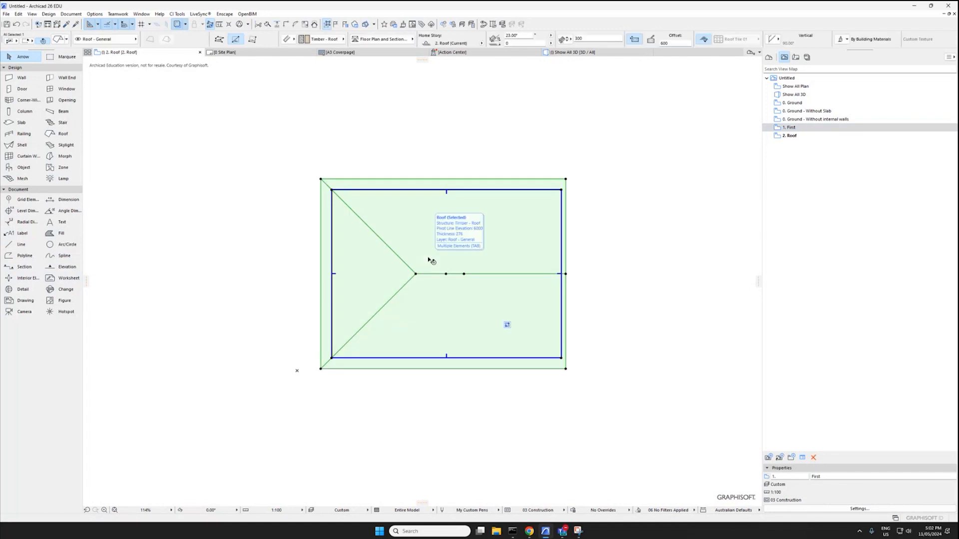
{"action": "key", "text": "ctrl+t"}
{"action": "left_click", "coordinate": [253, 309]}
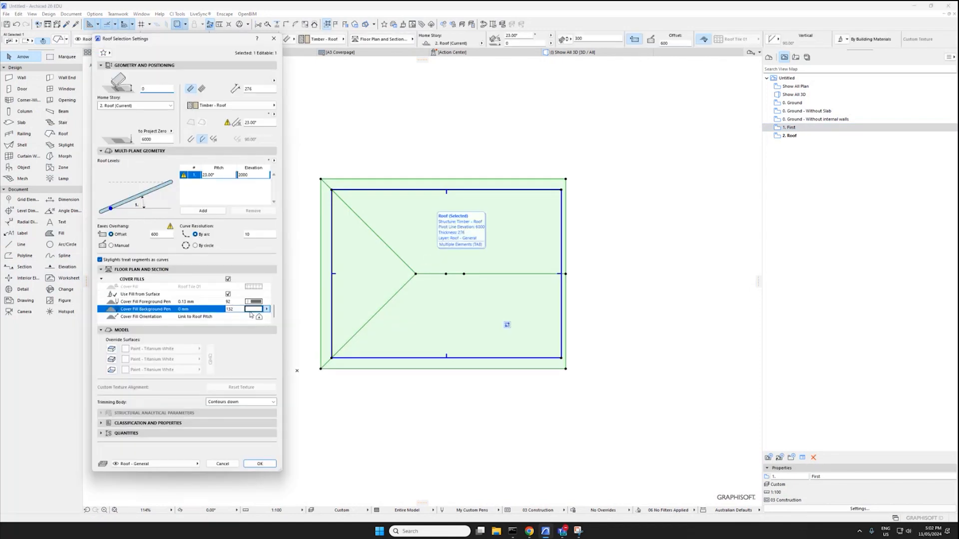
{"action": "left_click", "coordinate": [381, 389]}
{"action": "left_click", "coordinate": [375, 389]}
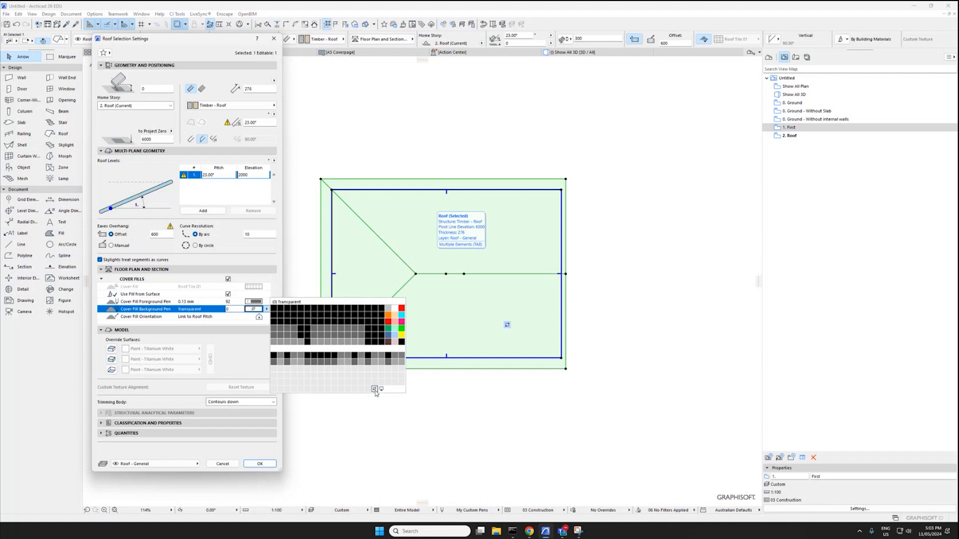
{"action": "left_click", "coordinate": [260, 464]}
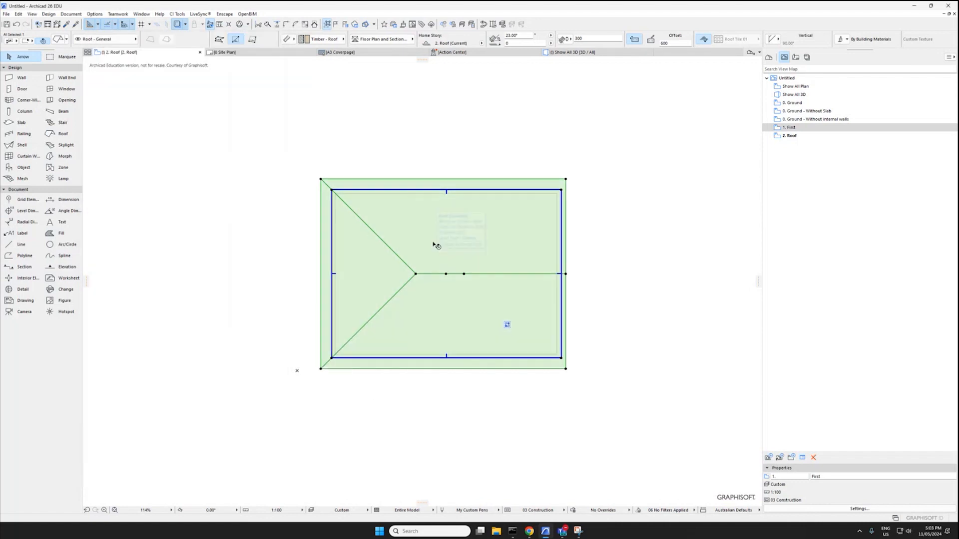
{"action": "key", "text": "Escape"}
{"action": "scroll", "coordinate": [559, 201], "scroll_direction": "up", "scroll_amount": 4}
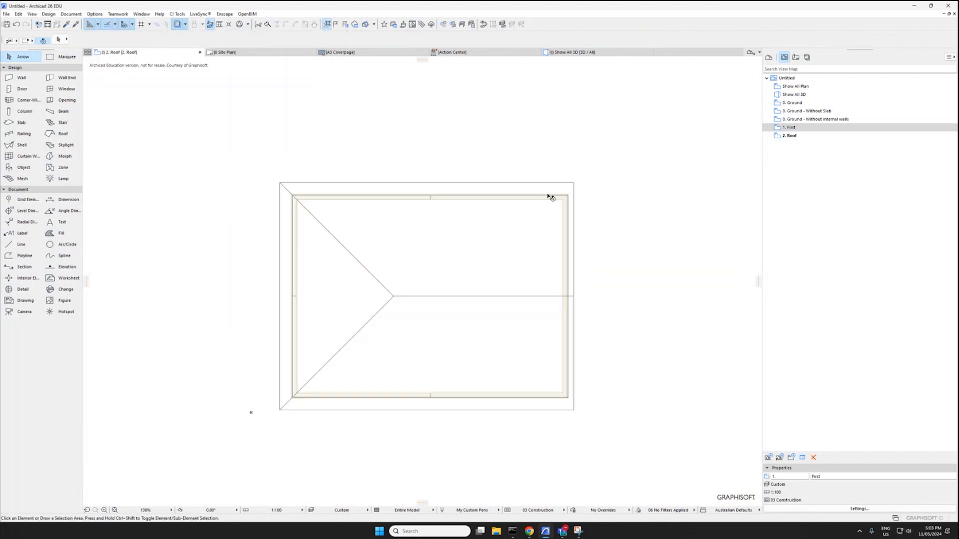
{"action": "scroll", "coordinate": [559, 202], "scroll_direction": "down", "scroll_amount": 3}
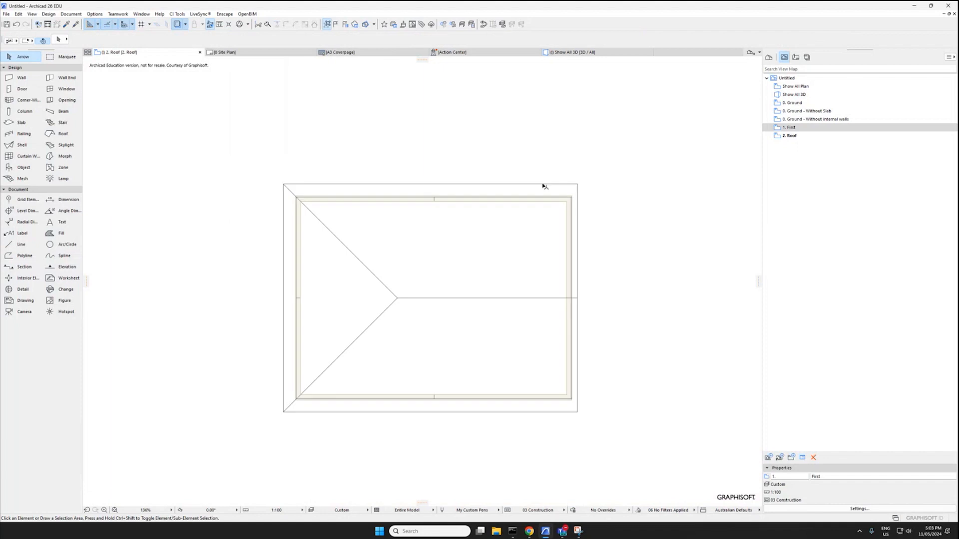
Delete the existing multi-plane roof and set the Roof tool to single-plane geometry
{"action": "left_click", "coordinate": [577, 184]}
{"action": "middle_click_drag", "start_coordinate": [578, 184], "coordinate": [590, 149]}
{"action": "key", "text": "Escape"}
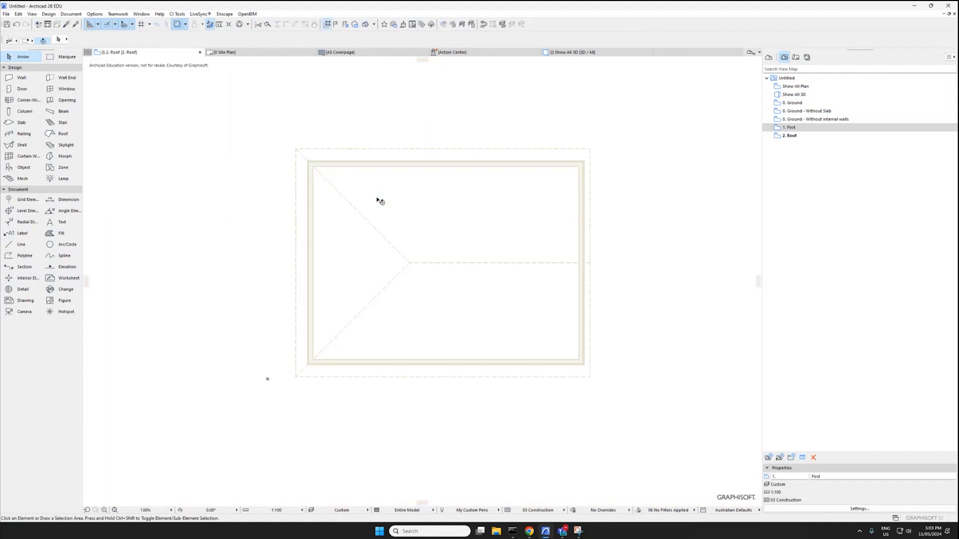
{"action": "left_click", "coordinate": [58, 135]}
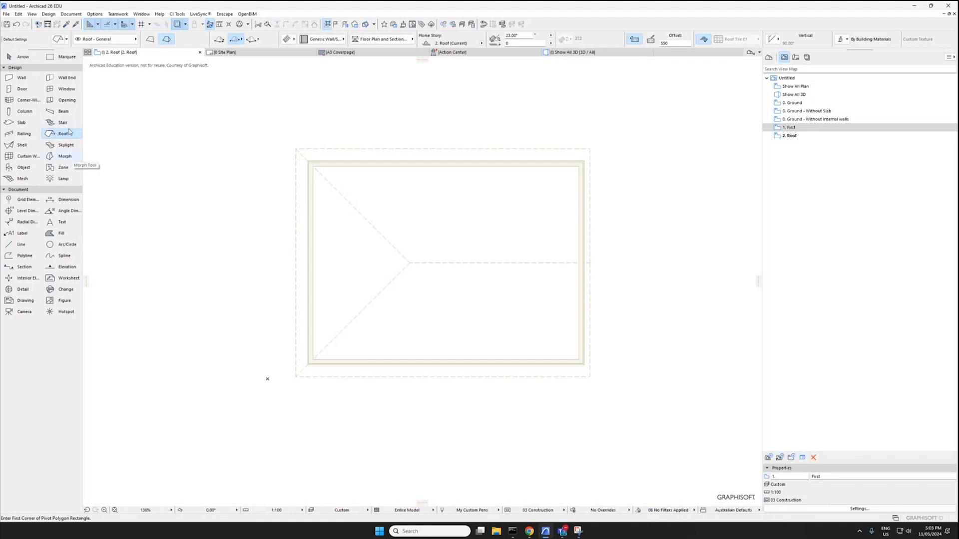
{"action": "left_click", "coordinate": [150, 41]}
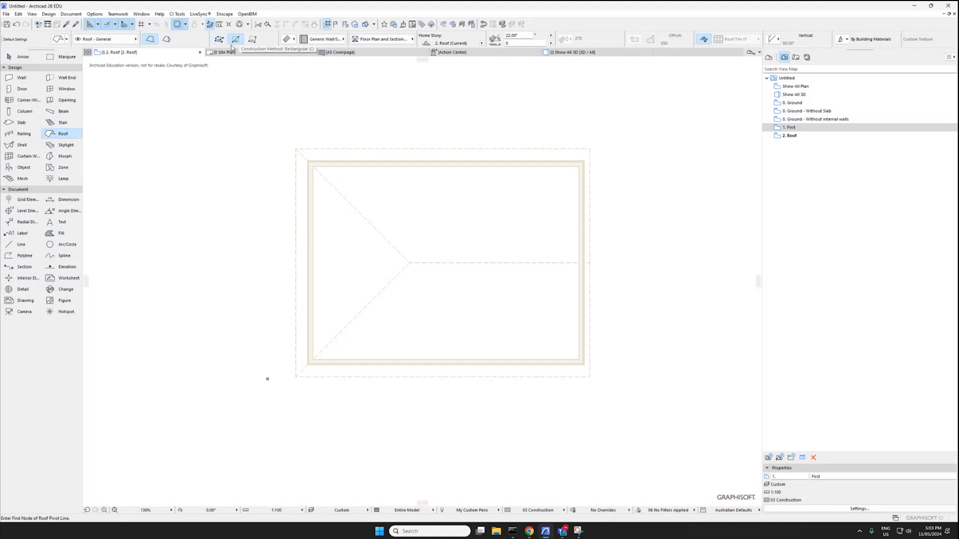
{"action": "scroll", "coordinate": [314, 367], "scroll_direction": "up", "scroll_amount": 8}
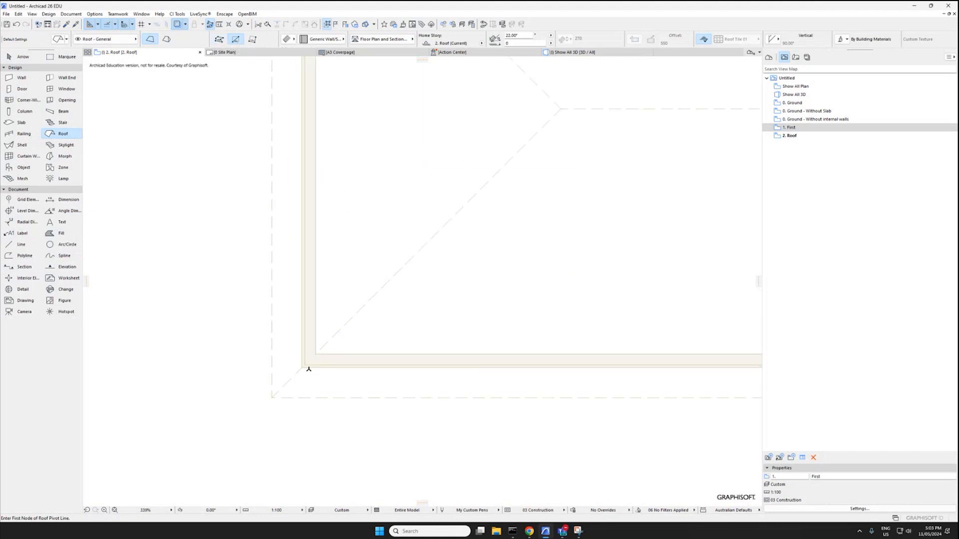
{"action": "left_click", "coordinate": [290, 367]}
{"action": "scroll", "coordinate": [299, 352], "scroll_direction": "down", "scroll_amount": 8}
{"action": "left_click", "coordinate": [514, 356]}
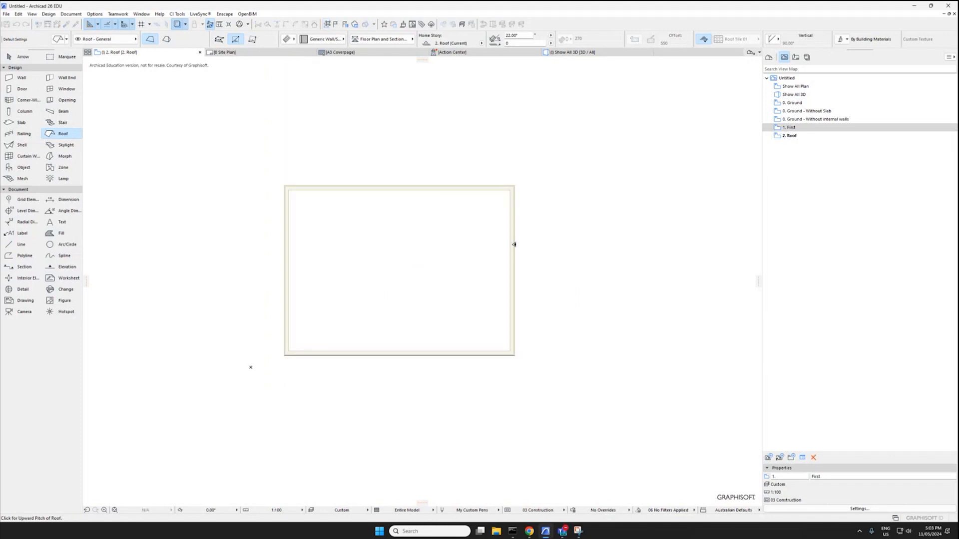
{"action": "left_click", "coordinate": [432, 368]}
{"action": "scroll", "coordinate": [325, 368], "scroll_direction": "up", "scroll_amount": 1}
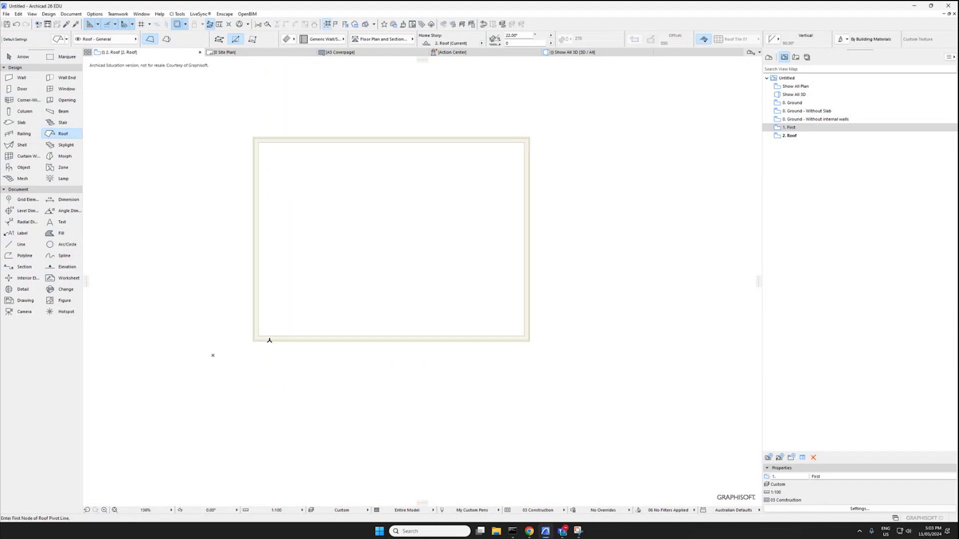
Draw a rectangular single-plane 22° roof over the walls, with its pivot line along the lower wall's outer edge and the upward pitch picked outside
{"action": "scroll", "coordinate": [270, 341], "scroll_direction": "up", "scroll_amount": 2}
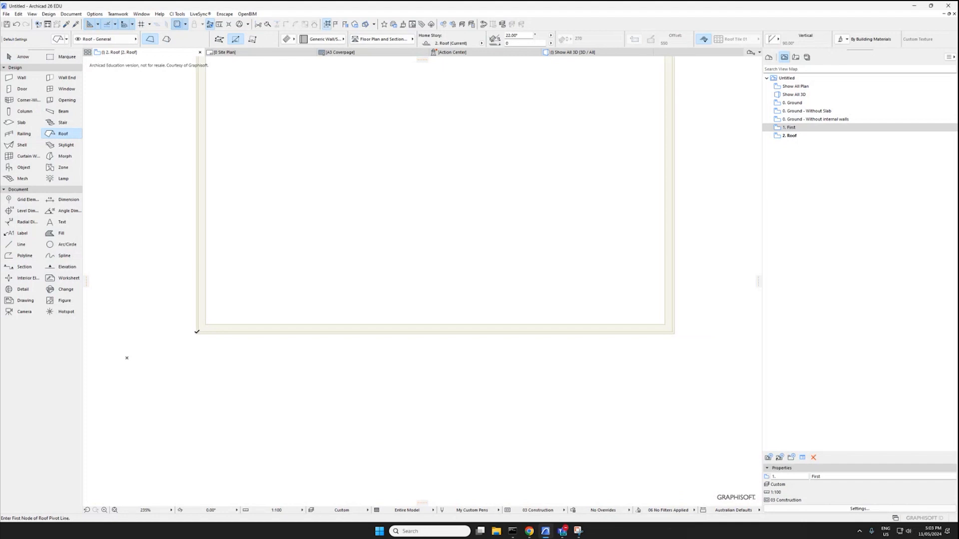
{"action": "left_click", "coordinate": [197, 332]}
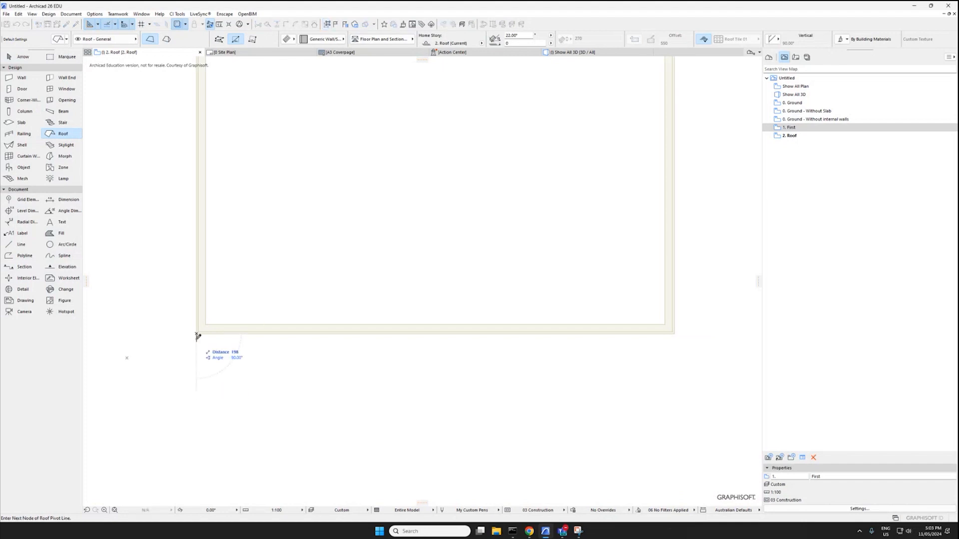
{"action": "left_click", "coordinate": [675, 333]}
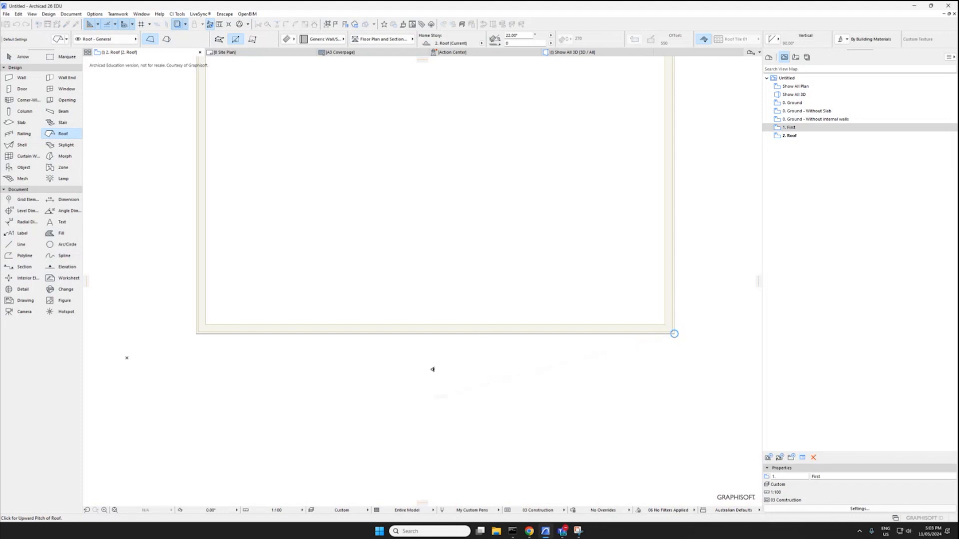
{"action": "left_click", "coordinate": [427, 380]}
{"action": "left_click", "coordinate": [197, 334]}
{"action": "scroll", "coordinate": [459, 304], "scroll_direction": "down", "scroll_amount": 4}
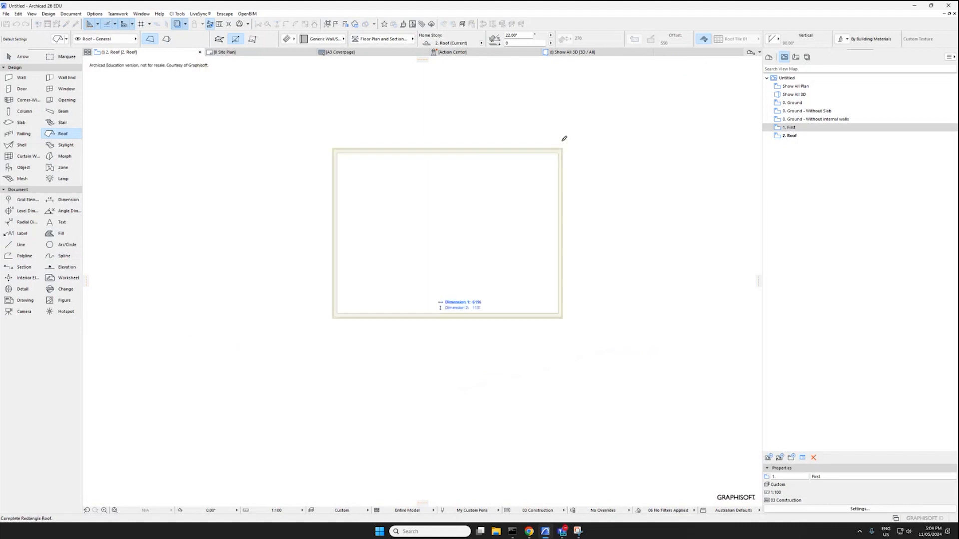
{"action": "left_click", "coordinate": [564, 145]}
{"action": "key", "text": "shift+F1"}
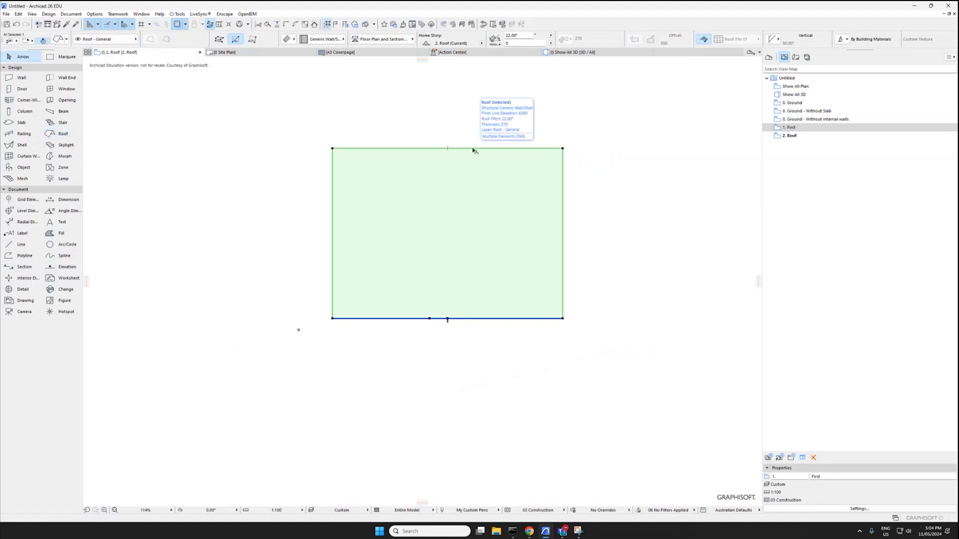
Examine the new single-plane roof's slope in the 3D view and return to the roof plan
{"action": "key", "text": "F3"}
{"action": "middle_click_drag", "start_coordinate": [439, 320], "coordinate": [381, 380]}
{"action": "scroll", "coordinate": [397, 287], "scroll_direction": "down", "scroll_amount": 4}
{"action": "scroll", "coordinate": [350, 379], "scroll_direction": "up", "scroll_amount": 5}
{"action": "left_click", "coordinate": [467, 303]}
{"action": "key", "text": "F2"}
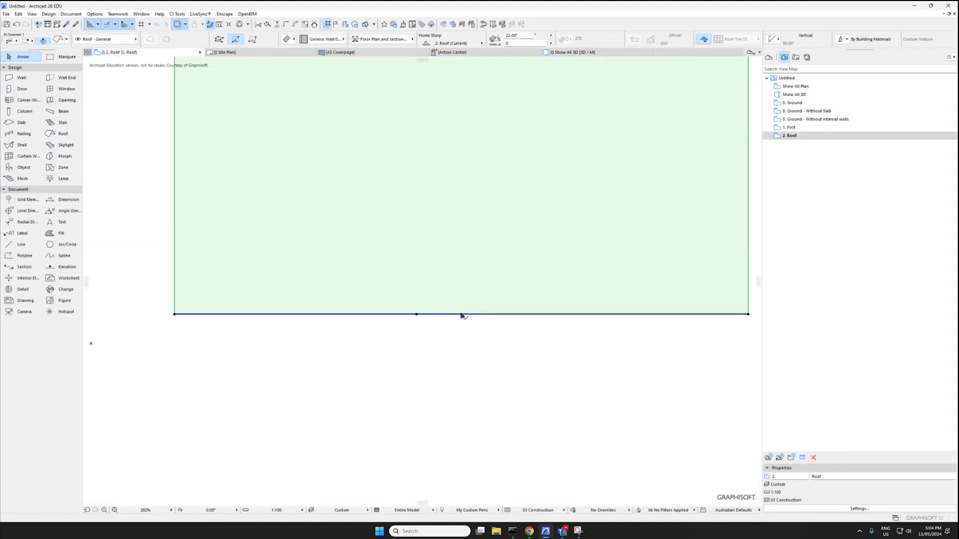
Undo the last roof and redraw a rectangular single-plane 22° roof, pivoting along the lower wall's outer edge and rising over the building
{"action": "key", "text": "ctrl+z"}
{"action": "scroll", "coordinate": [462, 317], "scroll_direction": "down", "scroll_amount": 4}
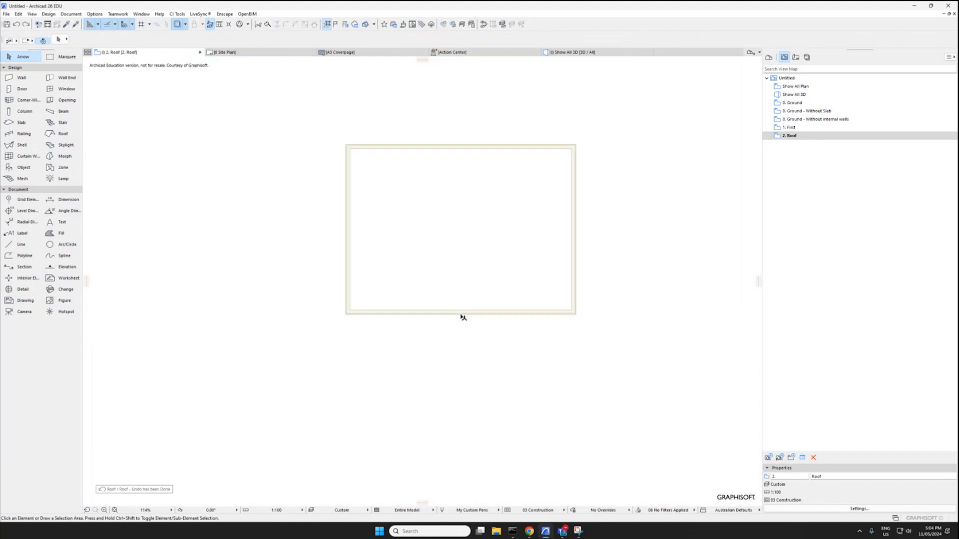
{"action": "left_click", "coordinate": [63, 133]}
{"action": "scroll", "coordinate": [386, 320], "scroll_direction": "up", "scroll_amount": 5}
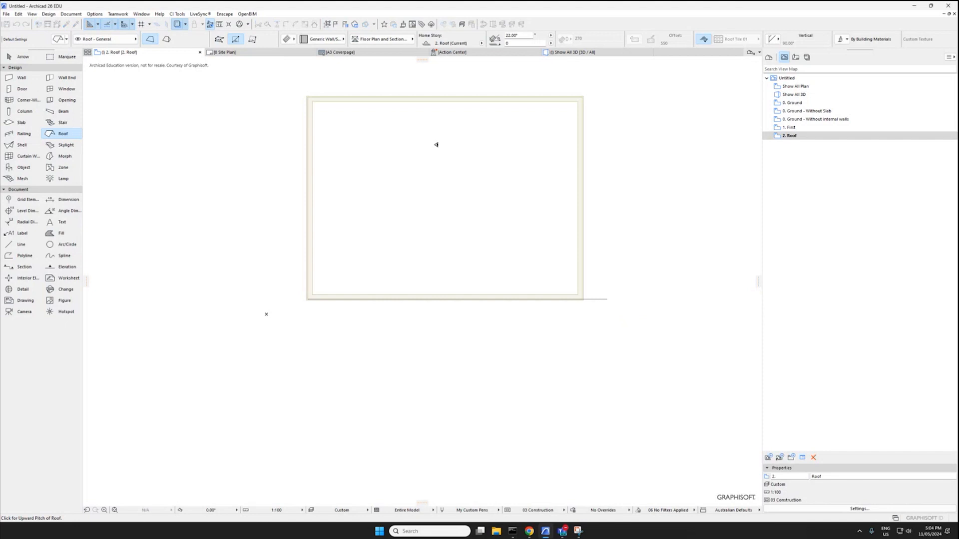
{"action": "scroll", "coordinate": [436, 145], "scroll_direction": "up", "scroll_amount": 2}
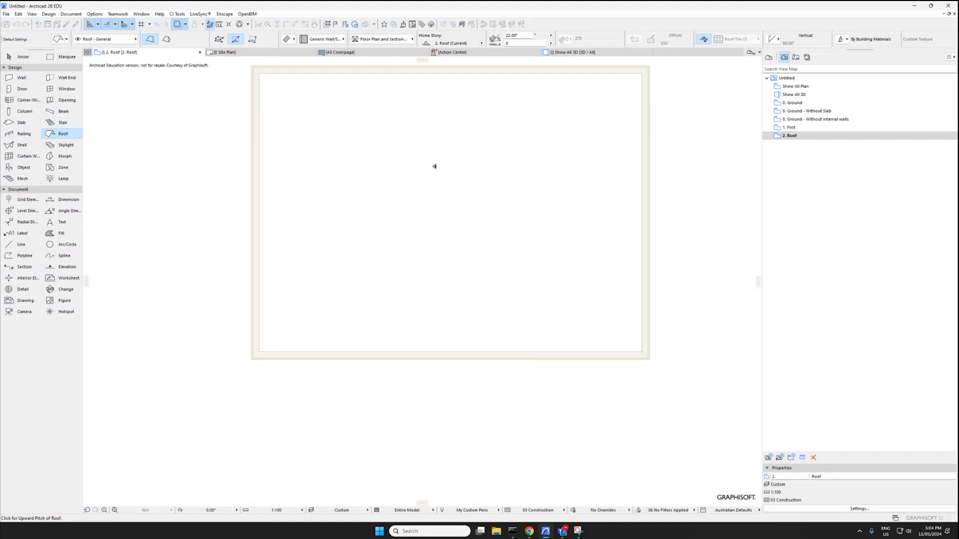
{"action": "left_click", "coordinate": [411, 370]}
{"action": "middle_click_drag", "start_coordinate": [368, 340], "coordinate": [372, 311]}
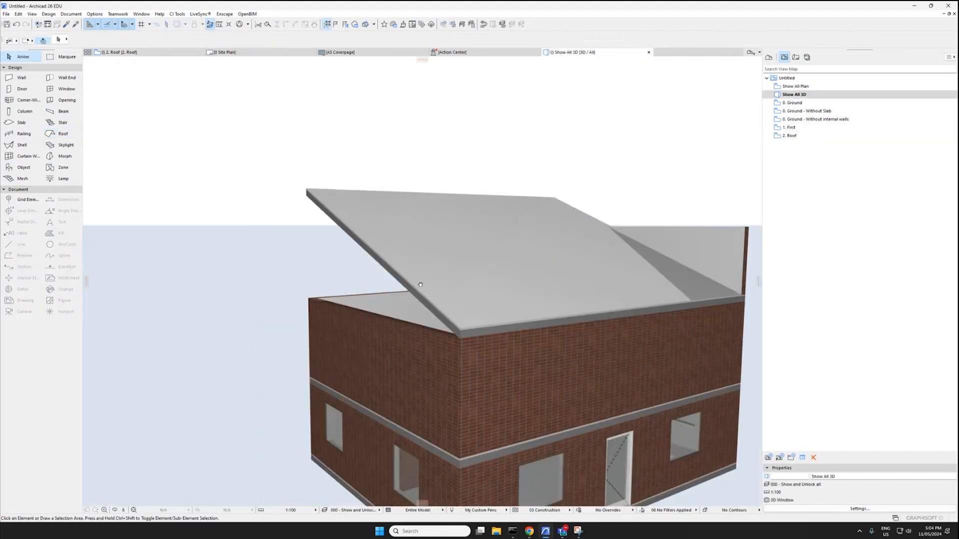
{"action": "key", "text": "F2"}
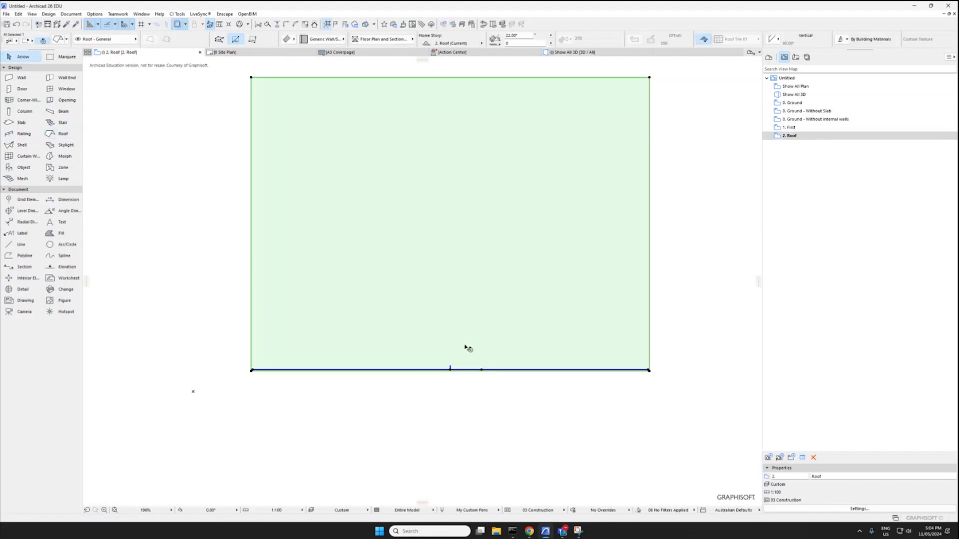
{"action": "left_click", "coordinate": [449, 426]}
{"action": "key", "text": "F3"}
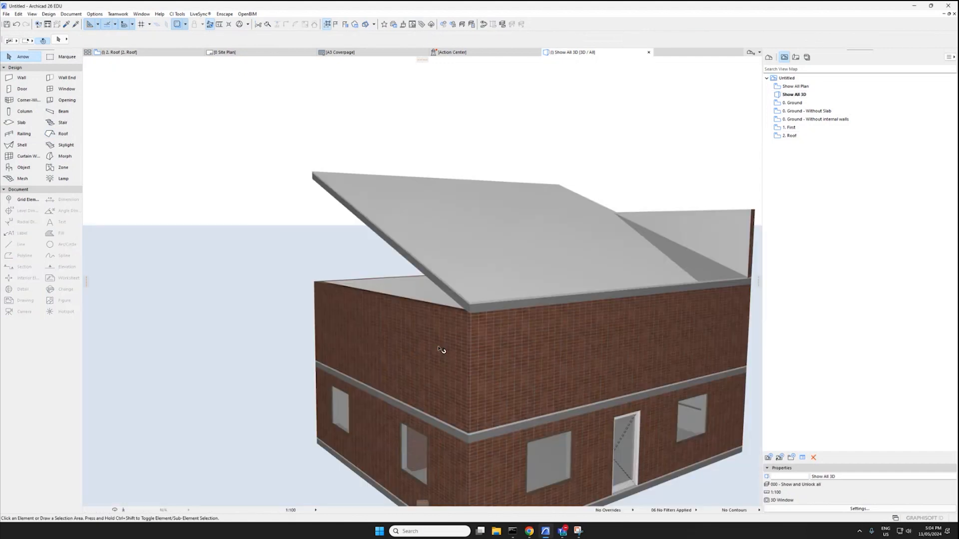
{"action": "key", "text": "F2"}
Set the new single-plane roof's cover fill background pen to Transparent
{"action": "right_click", "coordinate": [458, 199]}
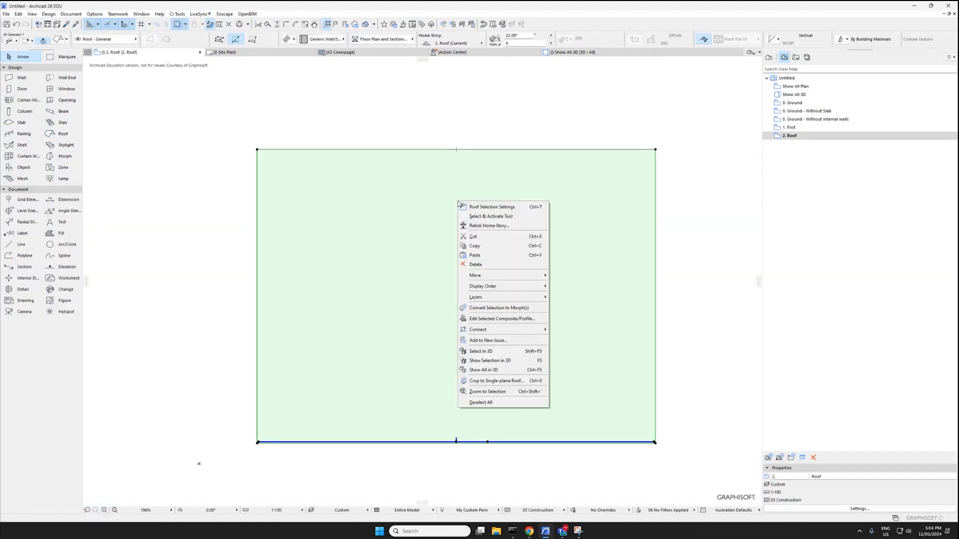
{"action": "key", "text": "Escape"}
{"action": "double_click", "coordinate": [448, 209]}
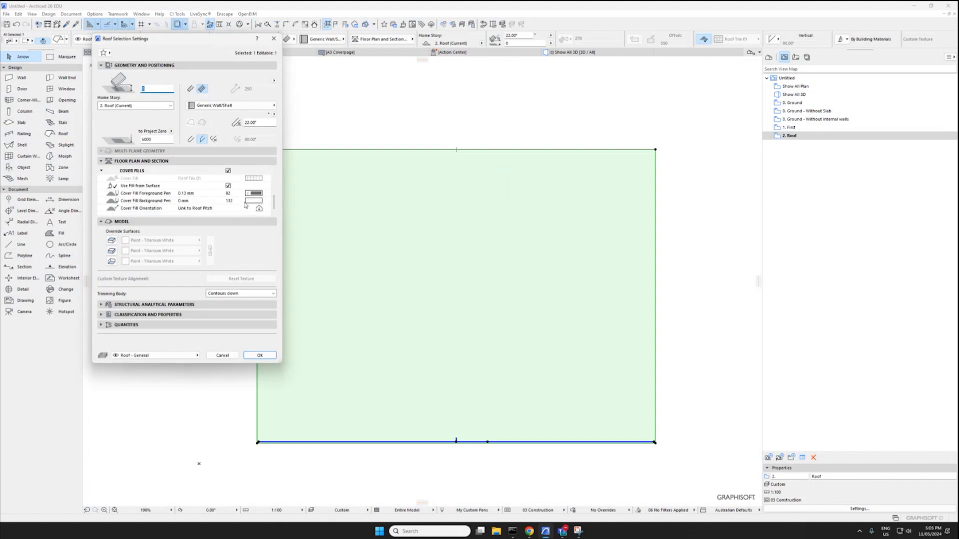
{"action": "left_click", "coordinate": [258, 203]}
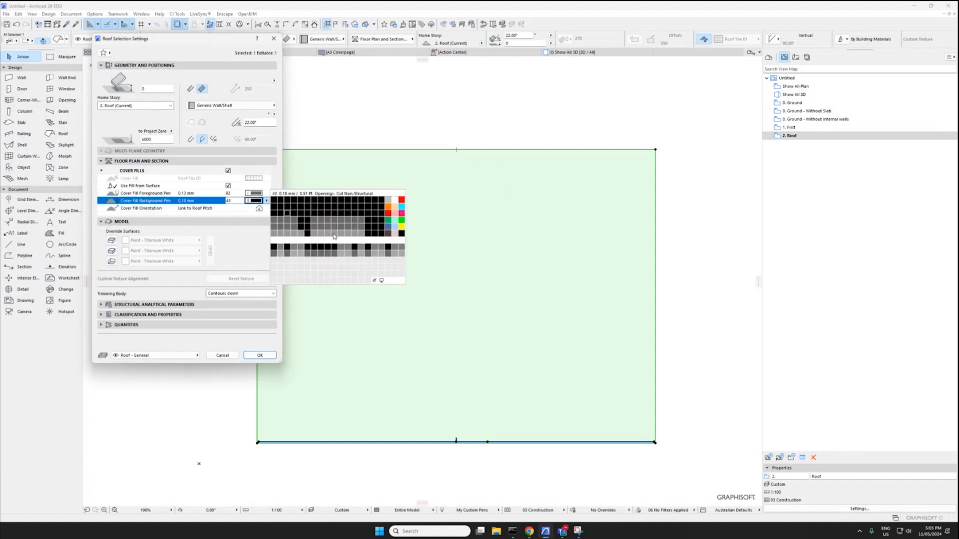
{"action": "left_click", "coordinate": [377, 282]}
{"action": "left_click", "coordinate": [259, 355]}
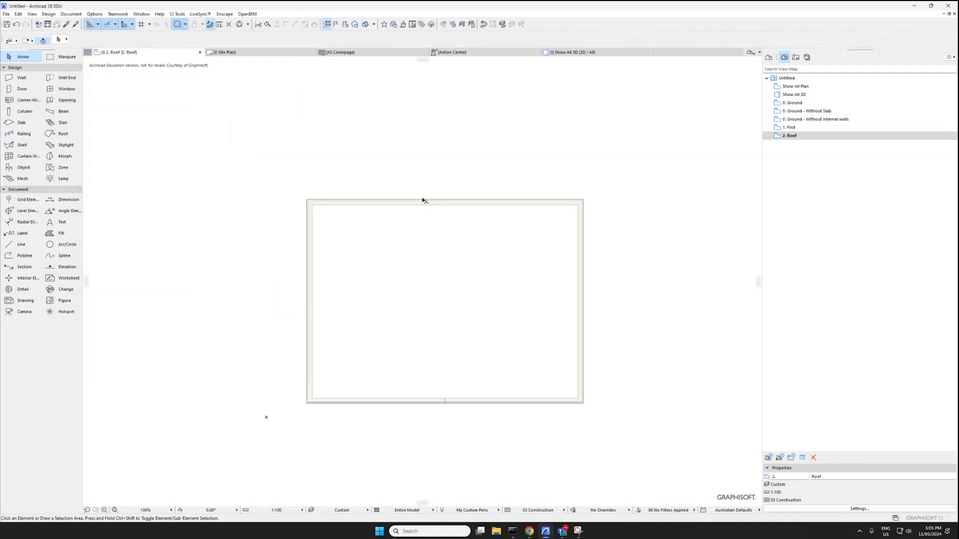
Offset all edges of the single-plane roof outward by 600 mm to form the overhang
{"action": "left_click", "coordinate": [423, 199]}
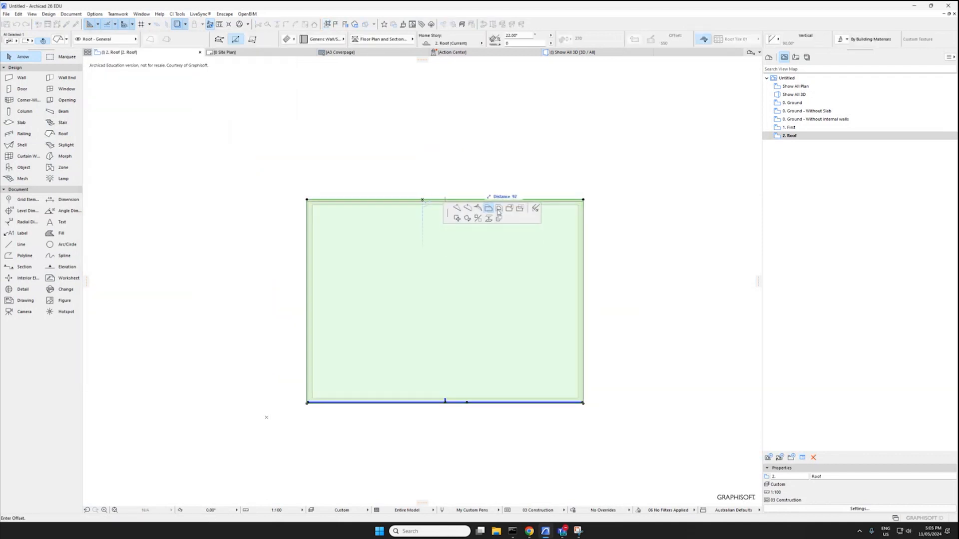
{"action": "left_click", "coordinate": [497, 209]}
{"action": "key", "text": "Escape"}
{"action": "left_click", "coordinate": [496, 200]}
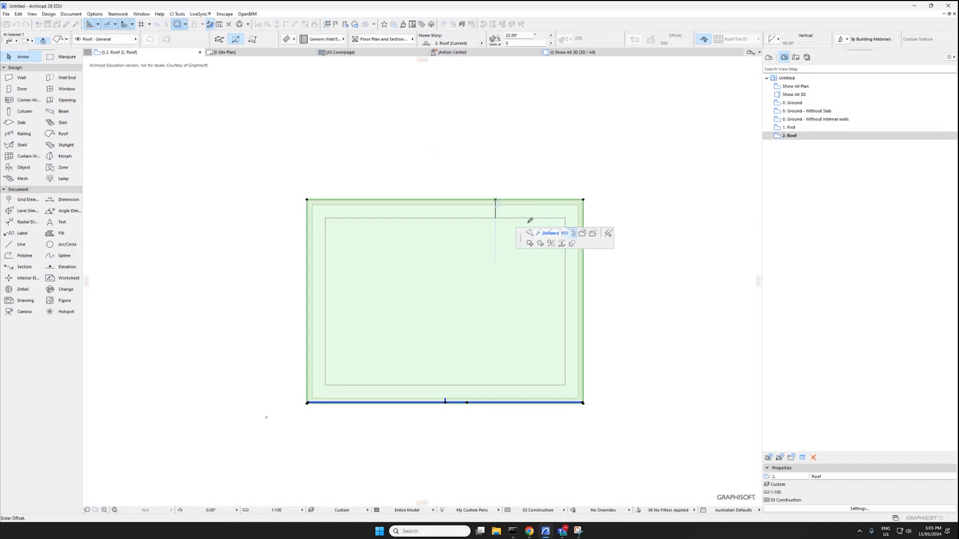
{"action": "left_click", "coordinate": [571, 233]}
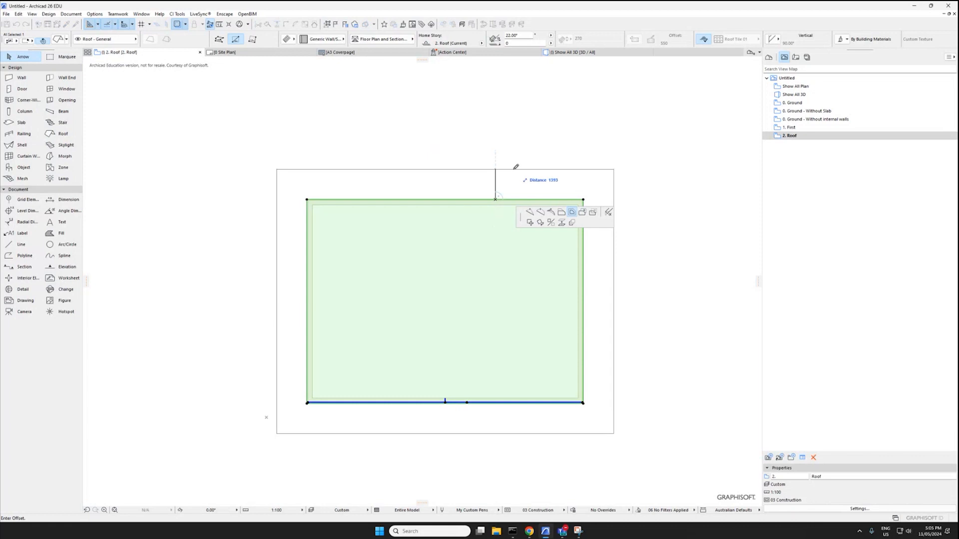
{"action": "type", "text": "600"}
{"action": "key", "text": "Return"}
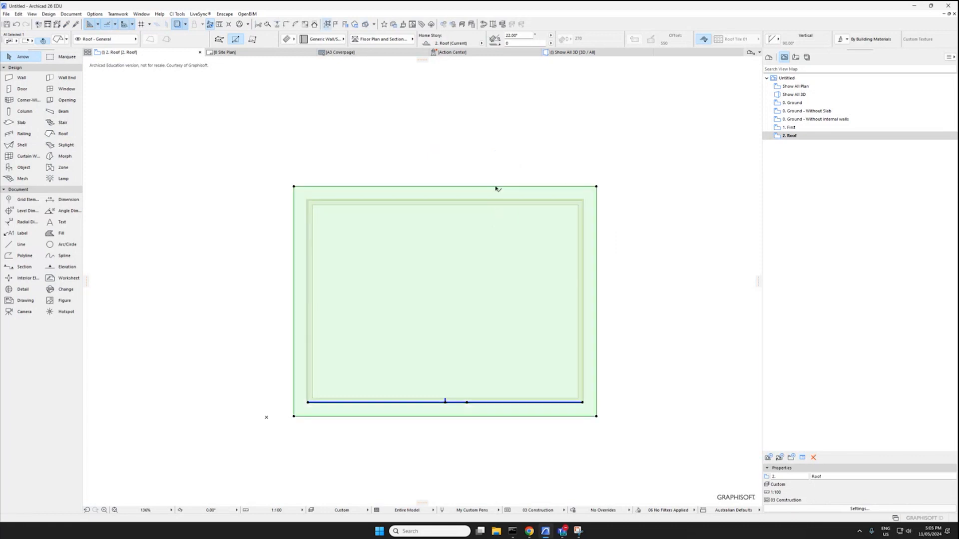
Set the single-plane roof's pitch to 5° in the 3D view
{"action": "key", "text": "F3"}
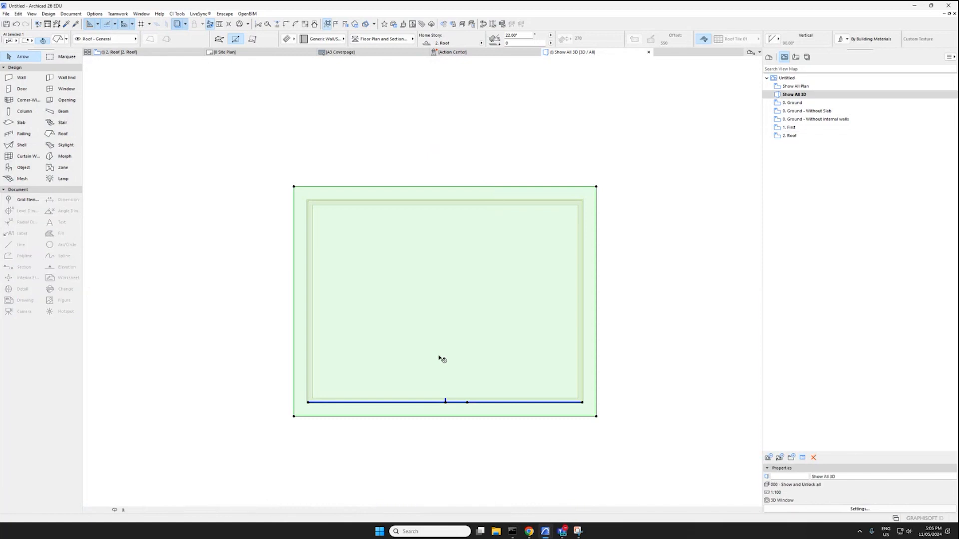
{"action": "middle_click_drag", "start_coordinate": [441, 360], "coordinate": [637, 356], "text": "shift"}
{"action": "left_click", "coordinate": [375, 166]}
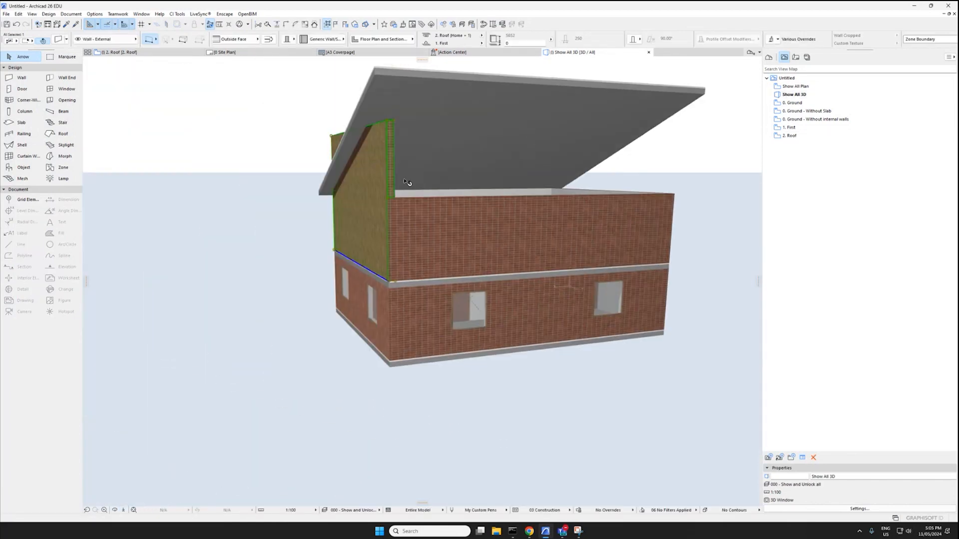
{"action": "key", "text": "Escape"}
{"action": "left_click", "coordinate": [370, 203]}
{"action": "left_click_drag", "start_coordinate": [521, 36], "coordinate": [501, 38]}
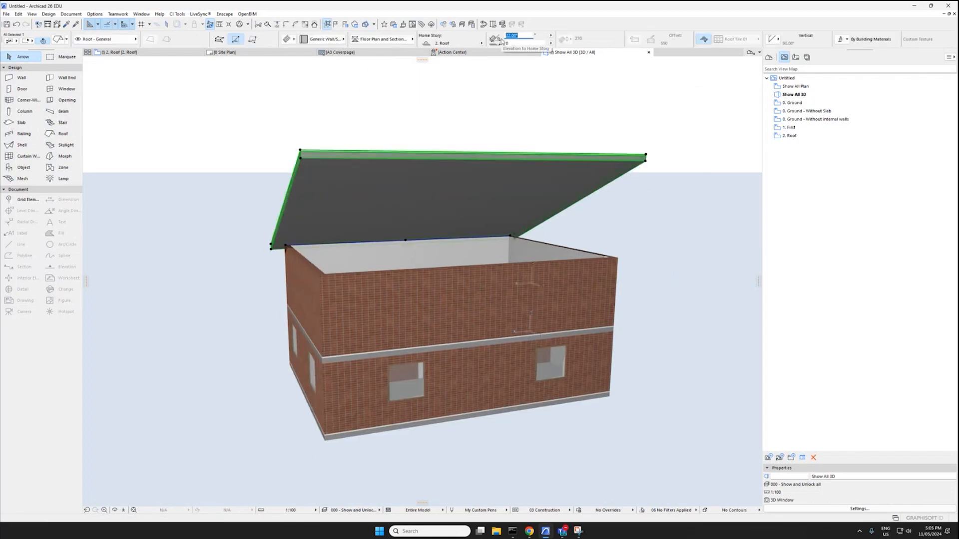
{"action": "type", "text": "0"}
{"action": "key", "text": "Return"}
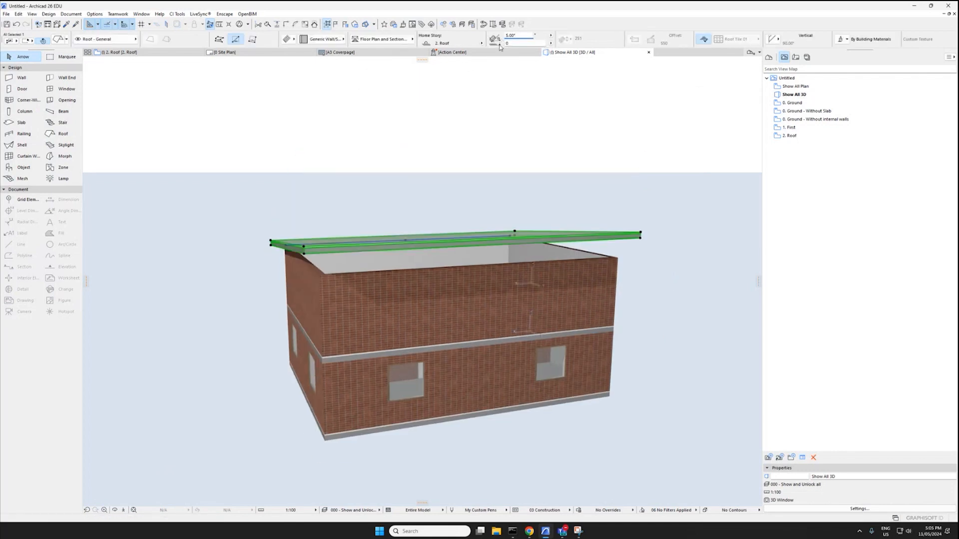
{"action": "key", "text": "Escape"}
Stretch the height of the two first-floor side walls and the wall under the roof's high edge up through the roof, to about 4490 mm
{"action": "middle_click_drag", "start_coordinate": [378, 272], "coordinate": [438, 251], "text": "shift"}
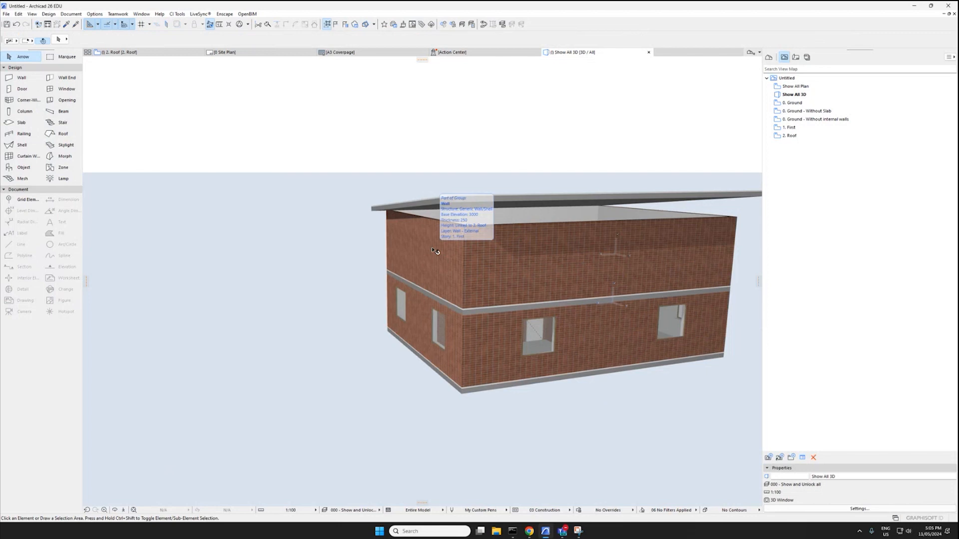
{"action": "left_click", "coordinate": [455, 248], "text": "shift"}
{"action": "left_click", "coordinate": [497, 251], "text": "shift"}
{"action": "left_click", "coordinate": [657, 217], "text": "shift"}
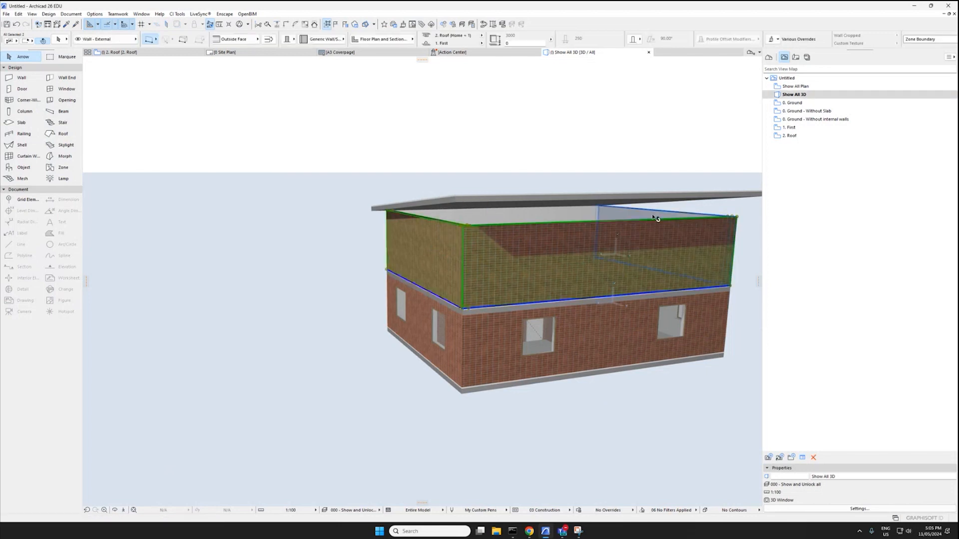
{"action": "middle_click_drag", "start_coordinate": [464, 204], "coordinate": [398, 241], "text": "shift"}
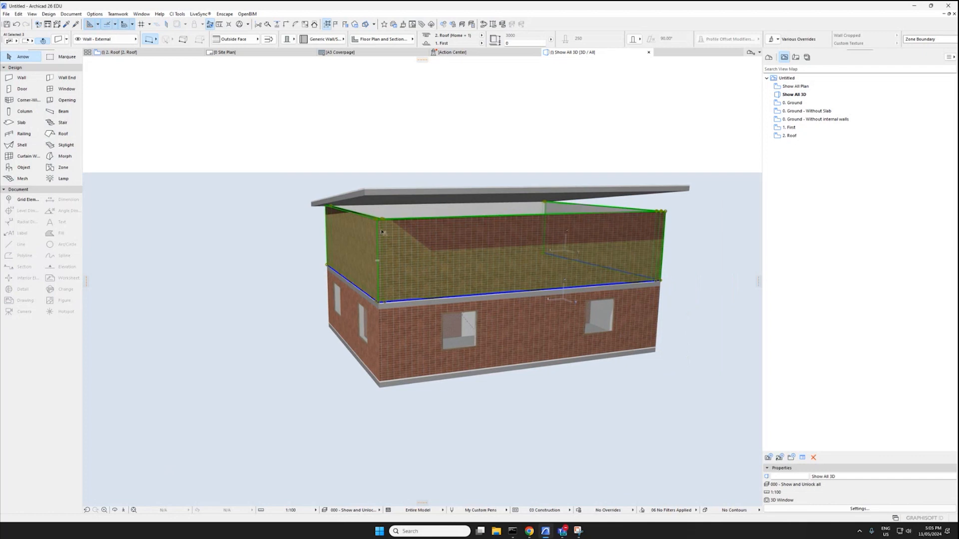
{"action": "left_click", "coordinate": [379, 221]}
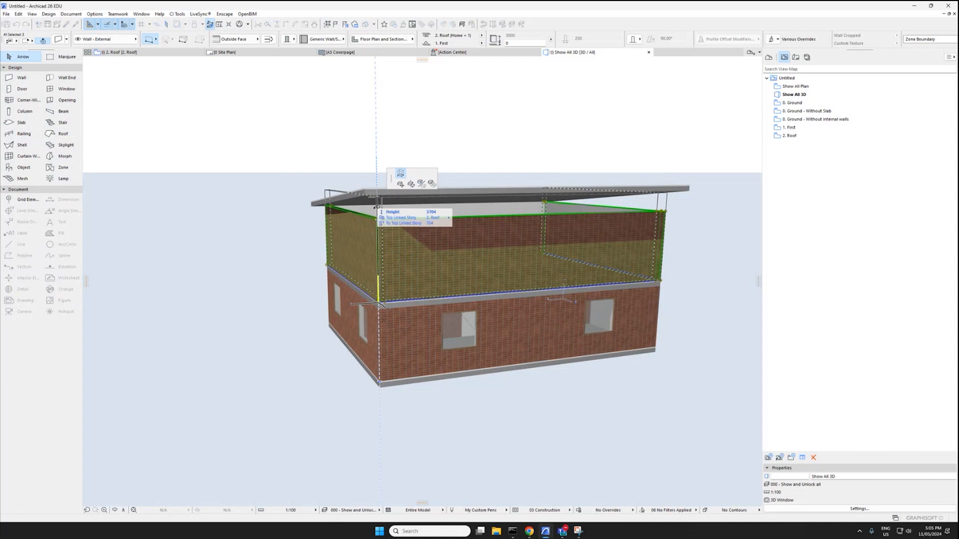
{"action": "key", "text": "Escape"}
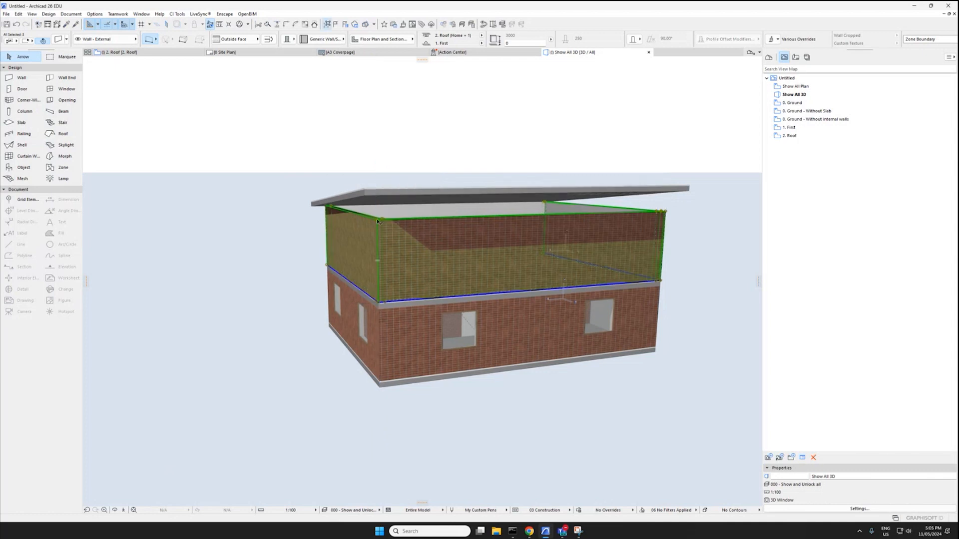
{"action": "scroll", "coordinate": [378, 222], "scroll_direction": "up", "scroll_amount": 2}
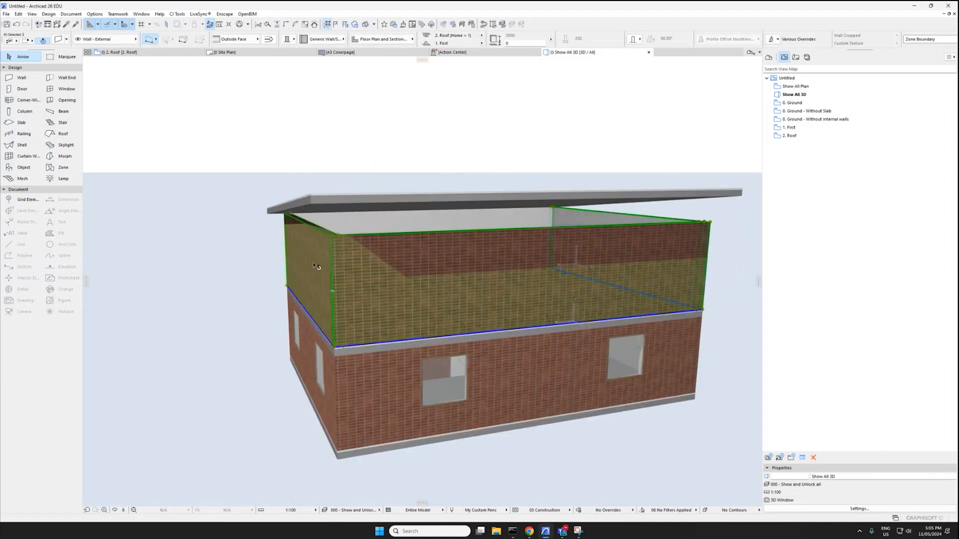
{"action": "scroll", "coordinate": [332, 239], "scroll_direction": "up", "scroll_amount": 4}
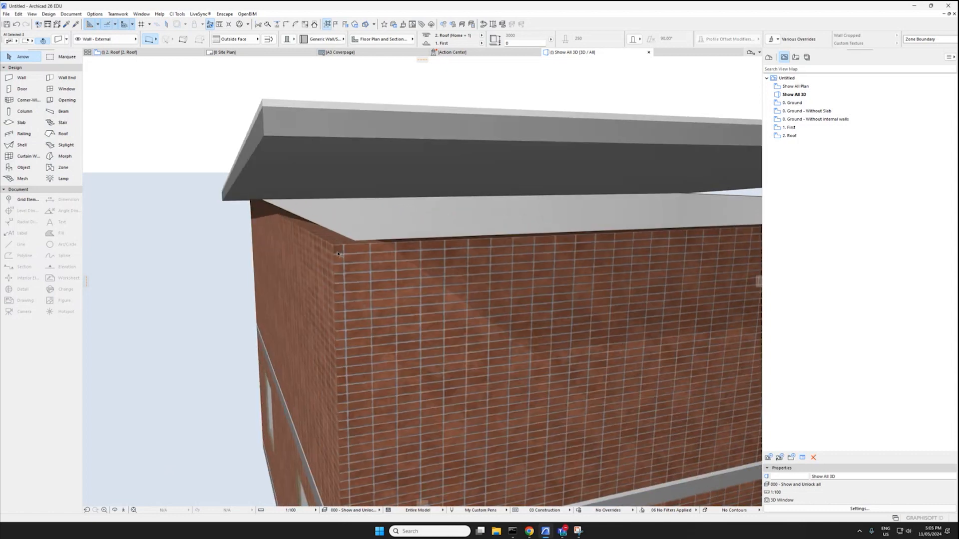
{"action": "left_click", "coordinate": [491, 268]}
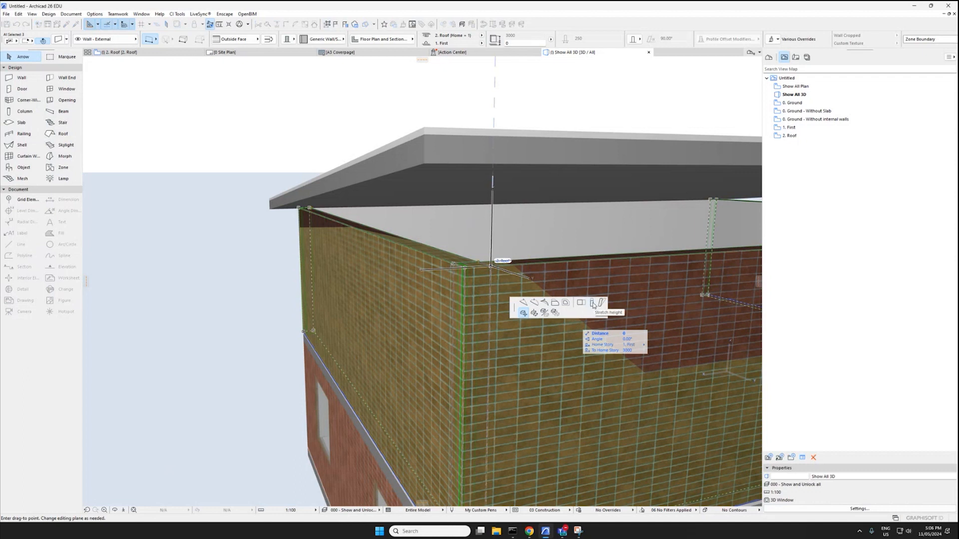
{"action": "left_click", "coordinate": [592, 302]}
{"action": "left_click", "coordinate": [457, 186]}
{"action": "scroll", "coordinate": [457, 195], "scroll_direction": "down", "scroll_amount": 5}
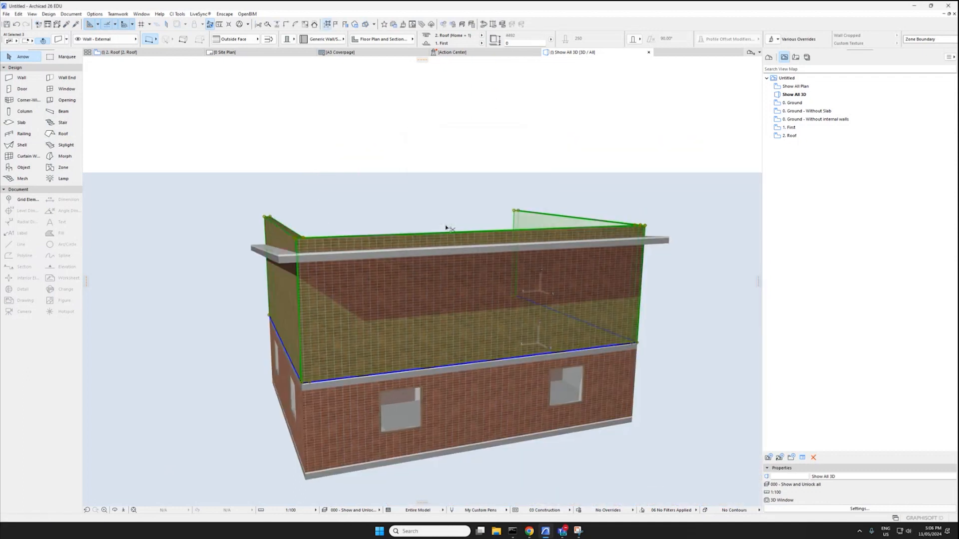
Crop the tops of the raised first-floor walls to the single-plane roof
{"action": "left_click", "coordinate": [446, 229]}
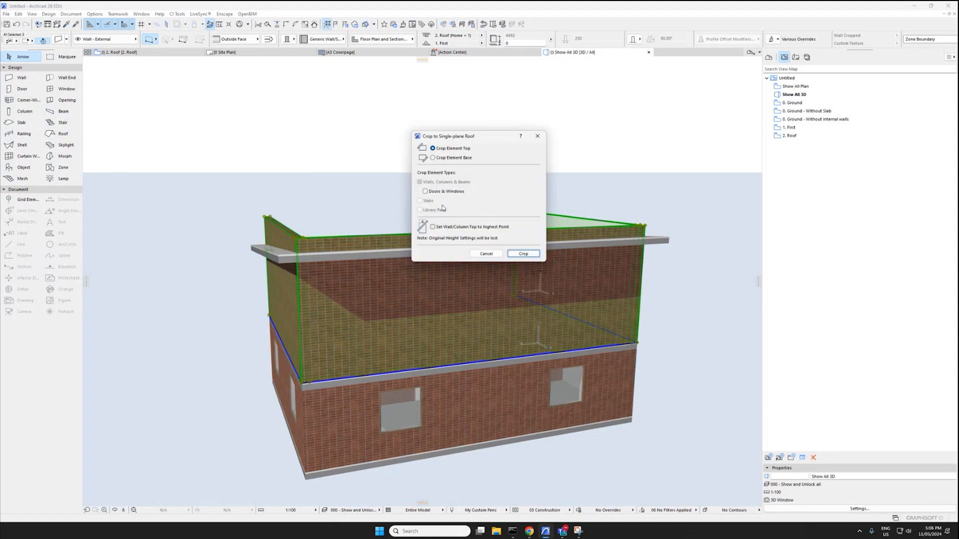
{"action": "left_click_drag", "start_coordinate": [473, 132], "coordinate": [667, 97]}
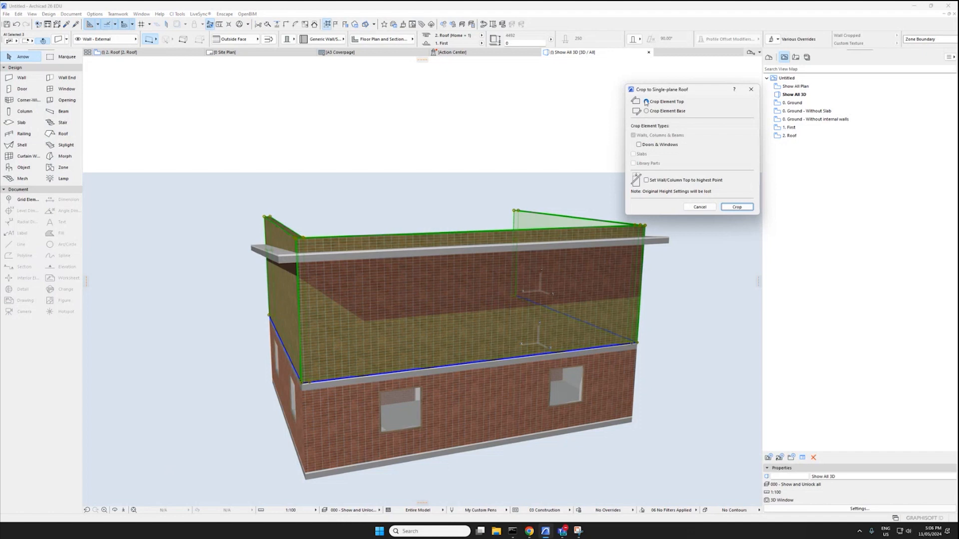
{"action": "left_click", "coordinate": [739, 206]}
{"action": "middle_click_drag", "start_coordinate": [382, 252], "coordinate": [419, 345]}
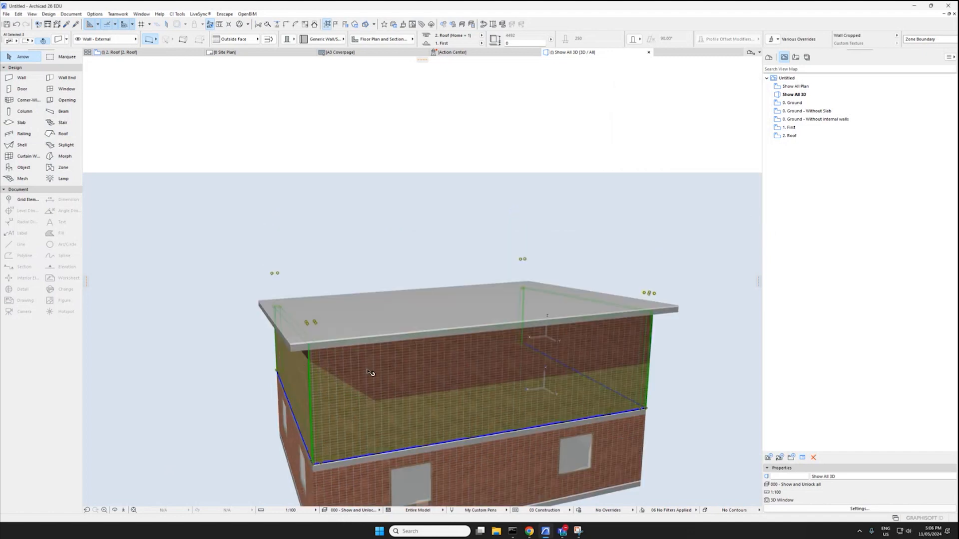
{"action": "key", "text": "Escape"}
Change the structure of the ground and first floor slabs from composite to basic
{"action": "middle_click_drag", "start_coordinate": [370, 372], "coordinate": [433, 213], "text": "shift"}
{"action": "scroll", "coordinate": [349, 280], "scroll_direction": "up", "scroll_amount": 6}
{"action": "scroll", "coordinate": [410, 319], "scroll_direction": "up", "scroll_amount": 4}
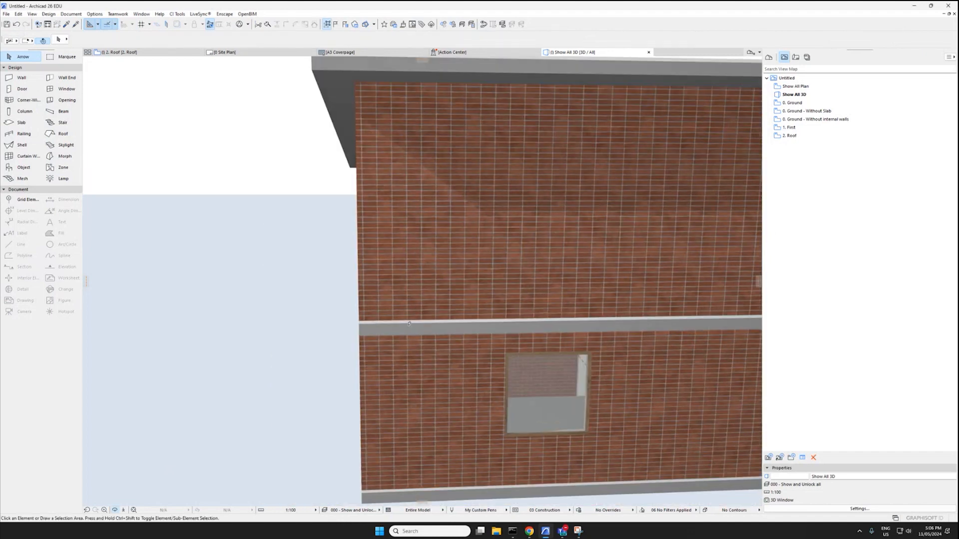
{"action": "left_click", "coordinate": [403, 341]}
{"action": "middle_click_drag", "start_coordinate": [404, 344], "coordinate": [462, 324]}
{"action": "left_click", "coordinate": [445, 433], "text": "shift"}
{"action": "scroll", "coordinate": [421, 341], "scroll_direction": "down", "scroll_amount": 2}
{"action": "scroll", "coordinate": [421, 340], "scroll_direction": "down", "scroll_amount": 1}
{"action": "scroll", "coordinate": [436, 369], "scroll_direction": "down", "scroll_amount": 1}
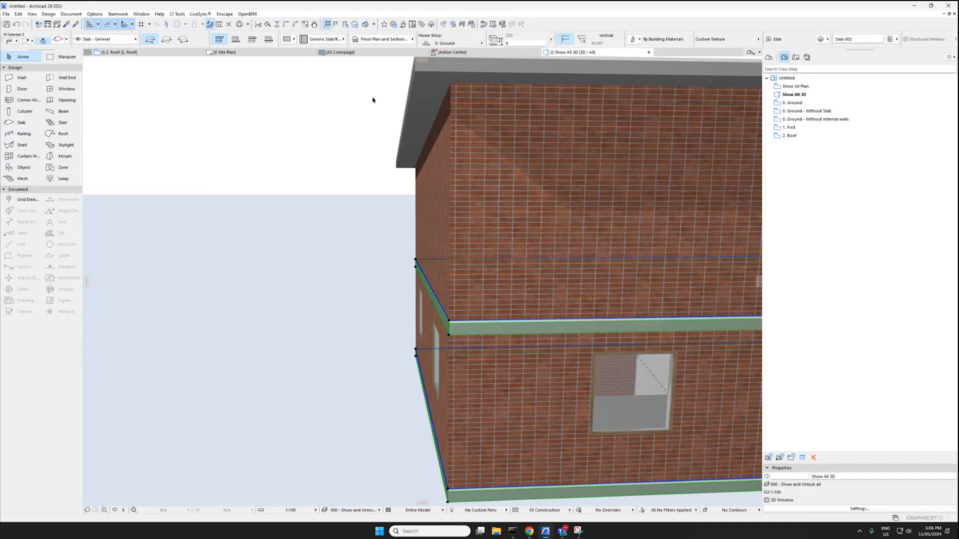
{"action": "left_click", "coordinate": [288, 39]}
{"action": "left_click", "coordinate": [302, 40]}
Set the building material of both floor slabs to Concrete
{"action": "middle_click_drag", "start_coordinate": [536, 415], "coordinate": [490, 366]}
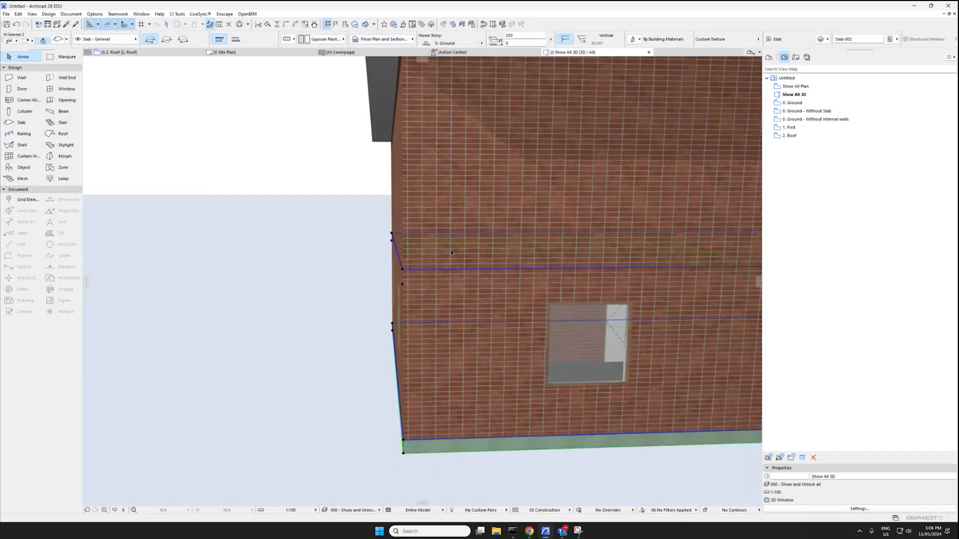
{"action": "middle_click_drag", "start_coordinate": [433, 269], "coordinate": [619, 332], "text": "shift"}
{"action": "left_click", "coordinate": [325, 39]}
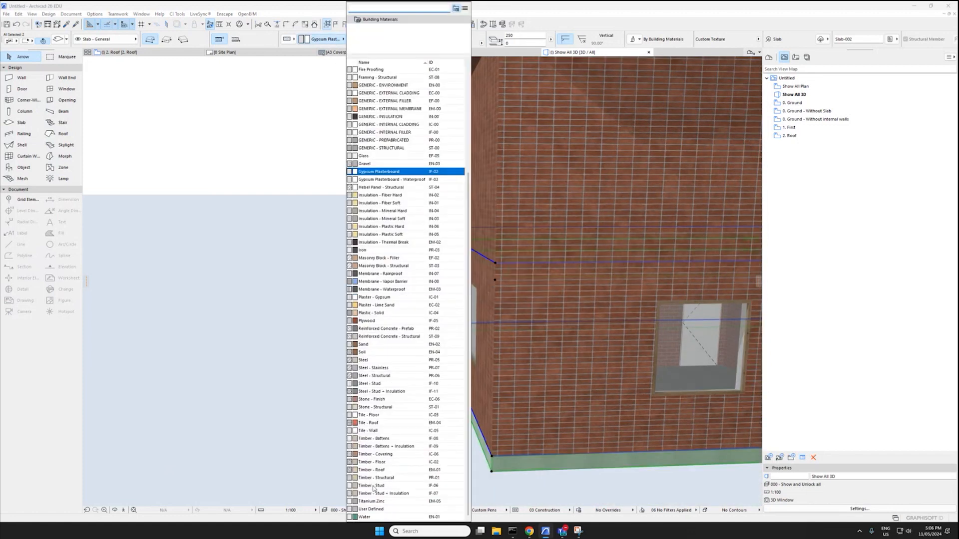
{"action": "scroll", "coordinate": [380, 99], "scroll_direction": "up", "scroll_amount": 3}
{"action": "left_click", "coordinate": [379, 91]}
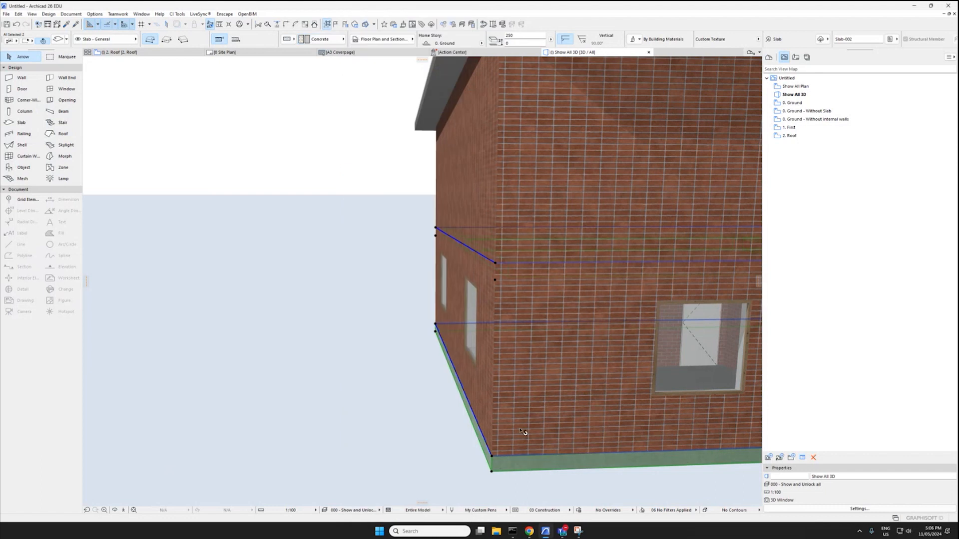
Override the edge surface of both floor slabs with Brick - Stack Bond so it matches the walls
{"action": "middle_click_drag", "start_coordinate": [523, 432], "coordinate": [389, 435], "text": "shift"}
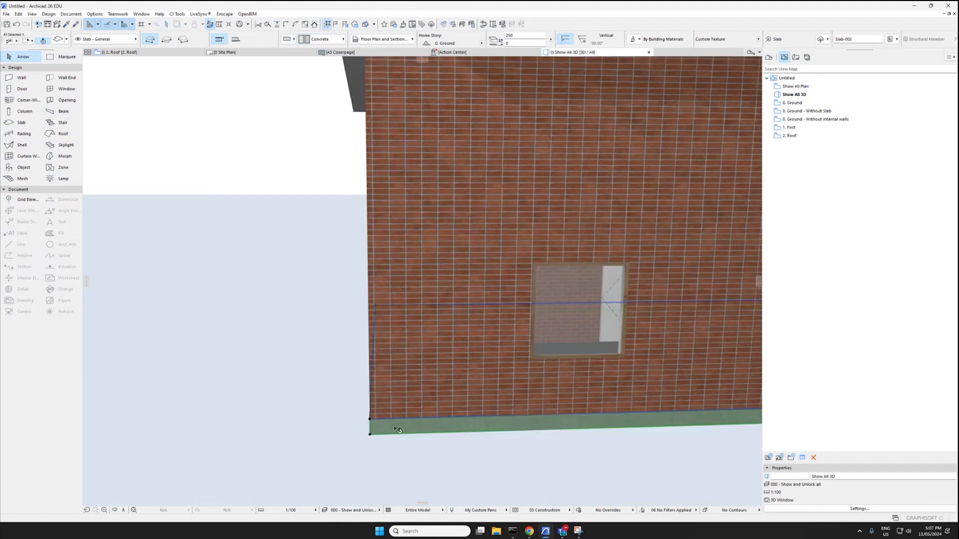
{"action": "double_click", "coordinate": [397, 429]}
{"action": "left_click", "coordinate": [425, 230]}
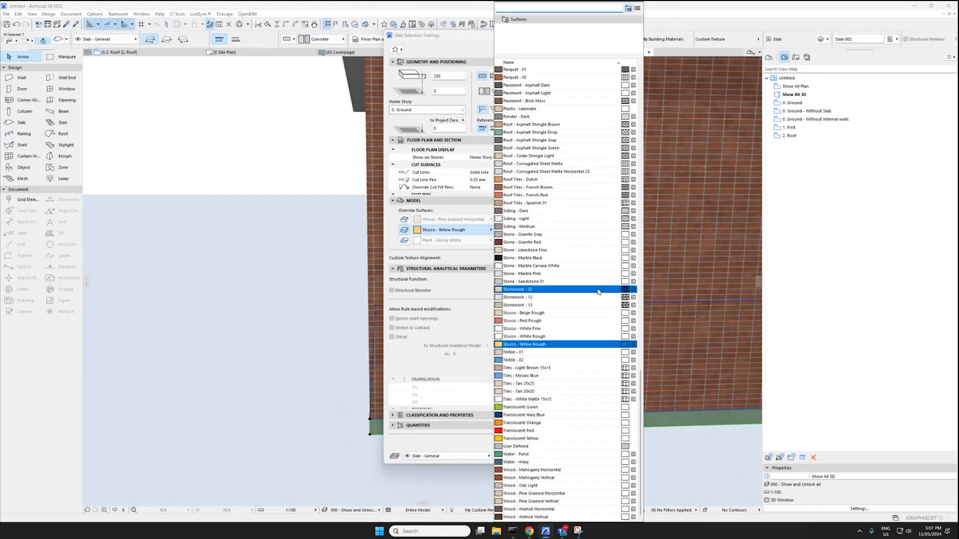
{"action": "scroll", "coordinate": [599, 292], "scroll_direction": "up", "scroll_amount": 15}
{"action": "type", "text": "STACK"}
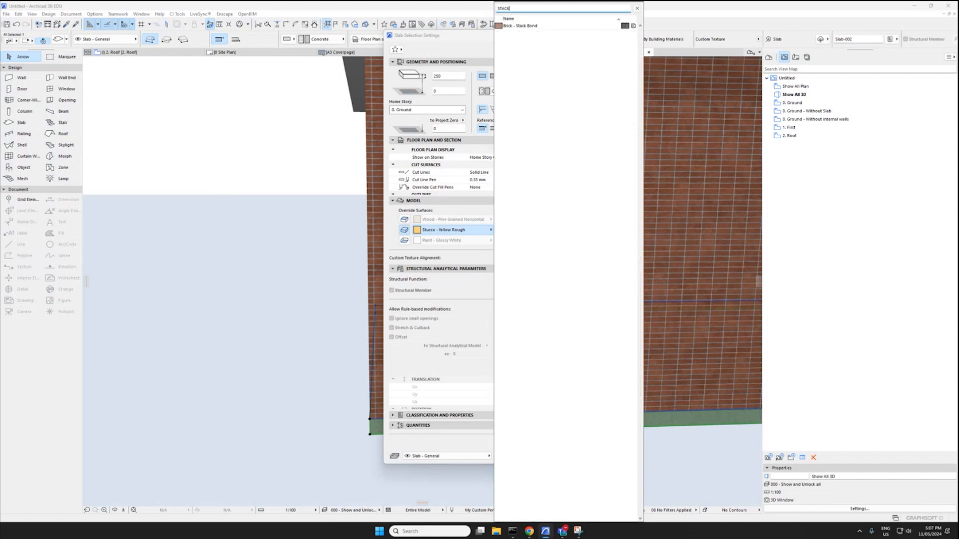
{"action": "left_click", "coordinate": [520, 27]}
{"action": "left_click", "coordinate": [558, 457]}
{"action": "key", "text": "Escape"}
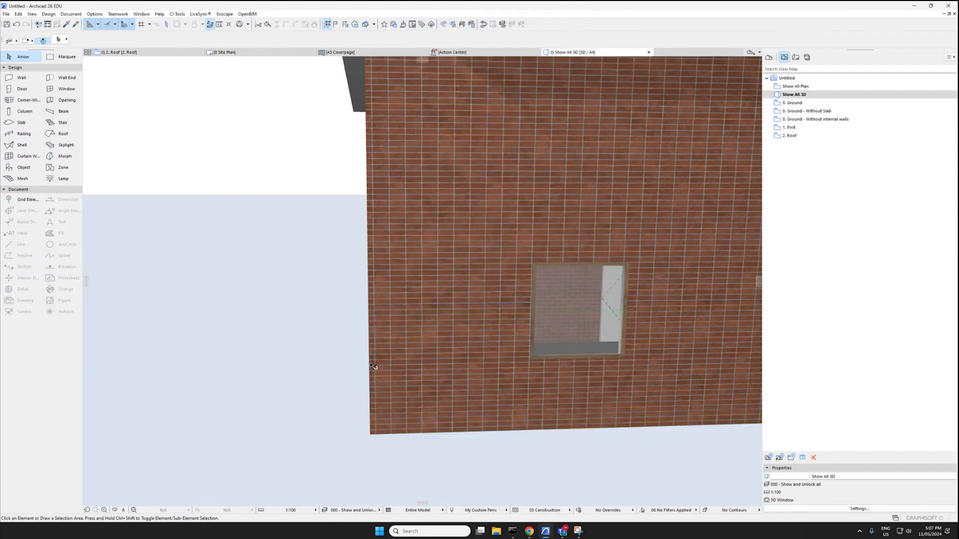
Place a 1500 x 1500 window in the first-floor wall, directly above the ground-floor window nearest the corner
{"action": "scroll", "coordinate": [568, 358], "scroll_direction": "down", "scroll_amount": 3}
{"action": "scroll", "coordinate": [568, 358], "scroll_direction": "down", "scroll_amount": 3}
{"action": "middle_click_drag", "start_coordinate": [568, 358], "coordinate": [313, 345]}
{"action": "middle_click_drag", "start_coordinate": [477, 245], "coordinate": [280, 250], "text": "shift"}
{"action": "left_click", "coordinate": [66, 89]}
{"action": "left_click", "coordinate": [650, 271]}
{"action": "left_click", "coordinate": [651, 271]}
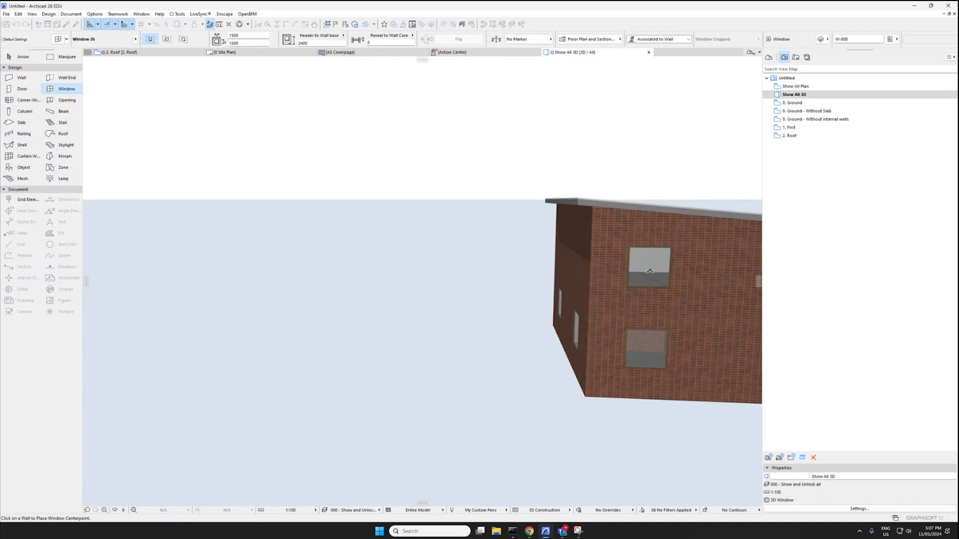
{"action": "middle_click_drag", "start_coordinate": [673, 271], "coordinate": [319, 264]}
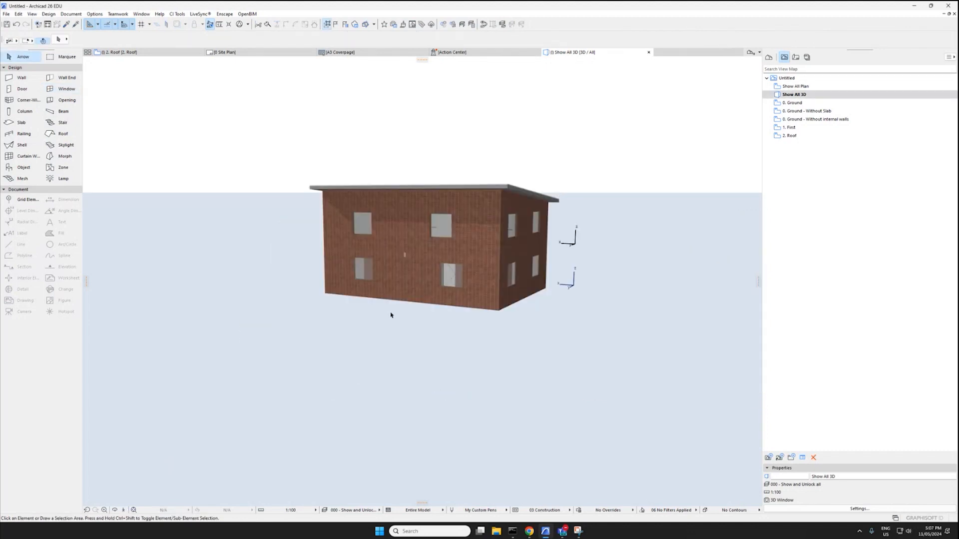
Insert a storey named Site below Ground in the storey settings, with a height of 6000 to the next storey
{"action": "key", "text": "F2"}
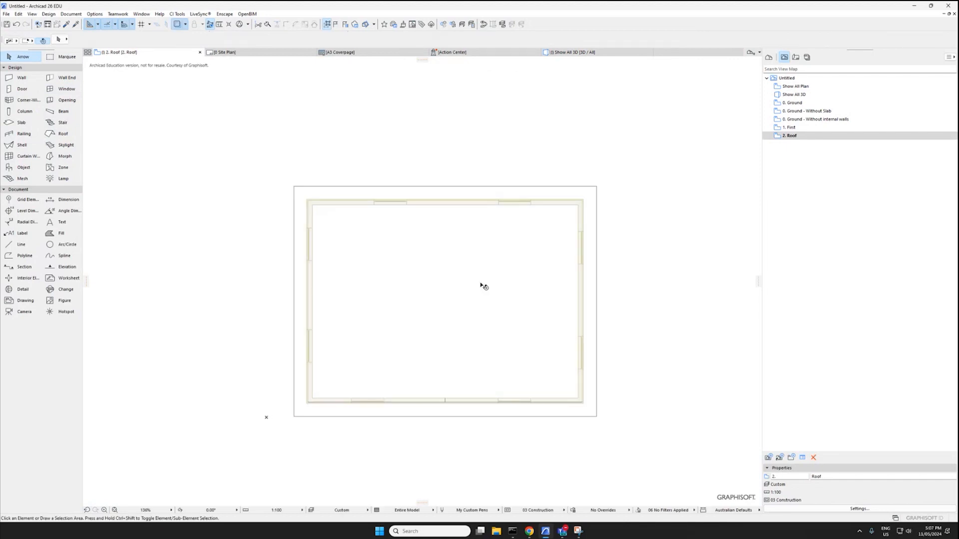
{"action": "left_click", "coordinate": [768, 58]}
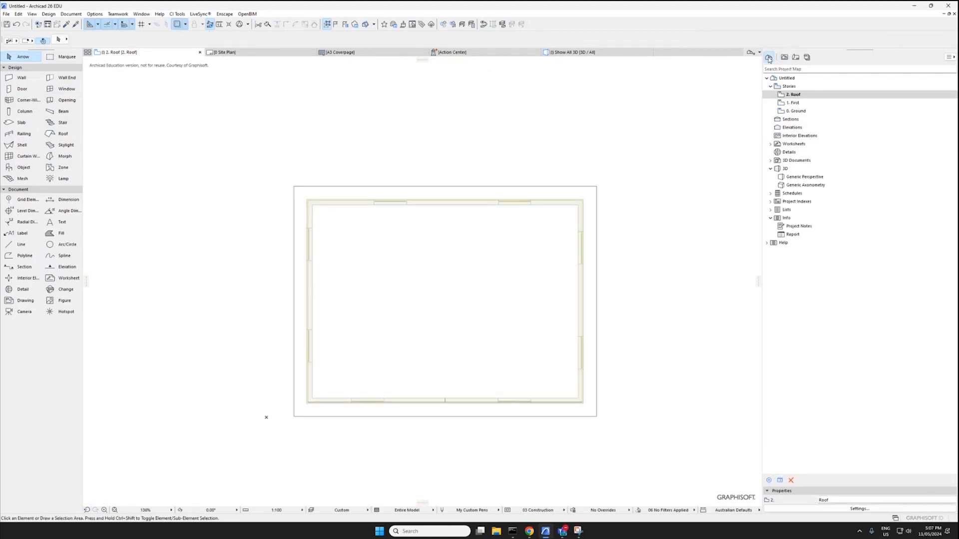
{"action": "left_click", "coordinate": [794, 103]}
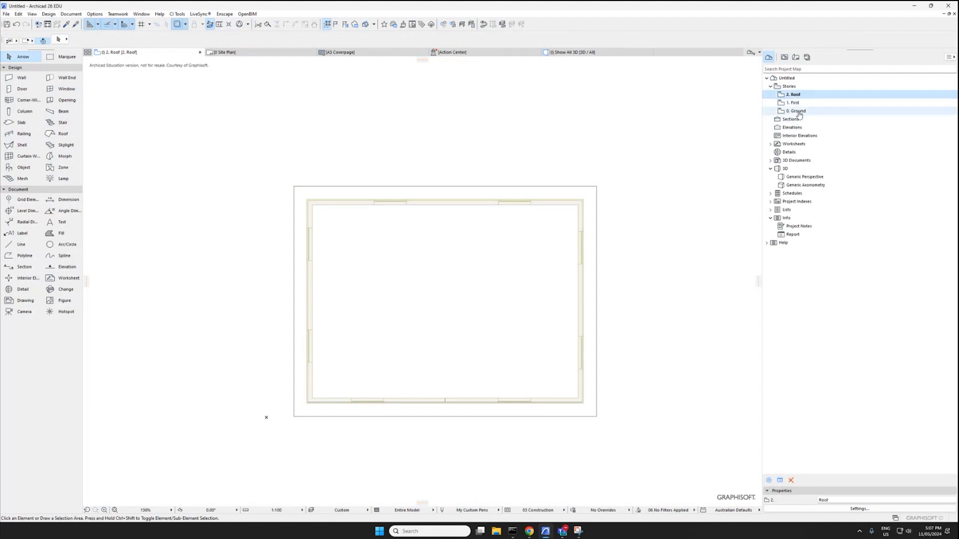
{"action": "left_click", "coordinate": [799, 112]}
{"action": "right_click", "coordinate": [800, 115]}
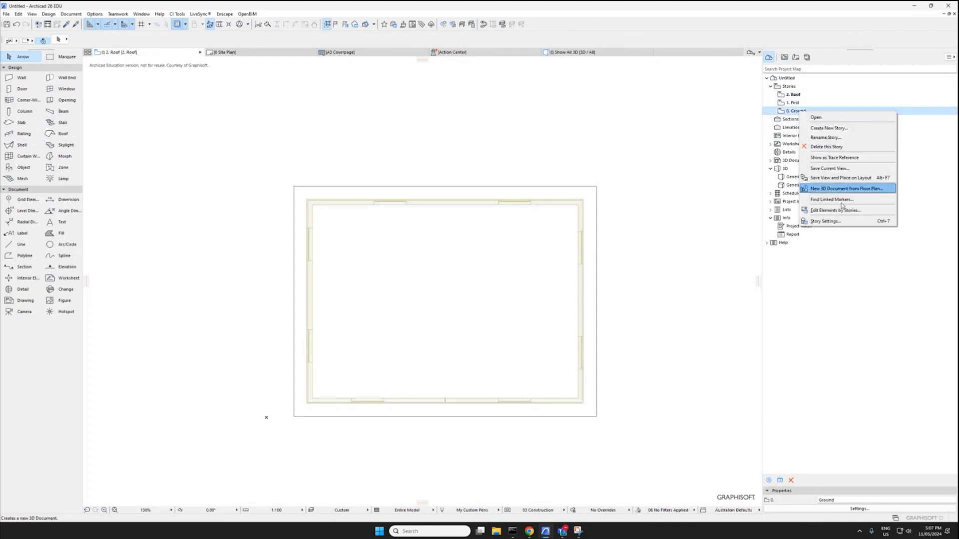
{"action": "left_click", "coordinate": [828, 223]}
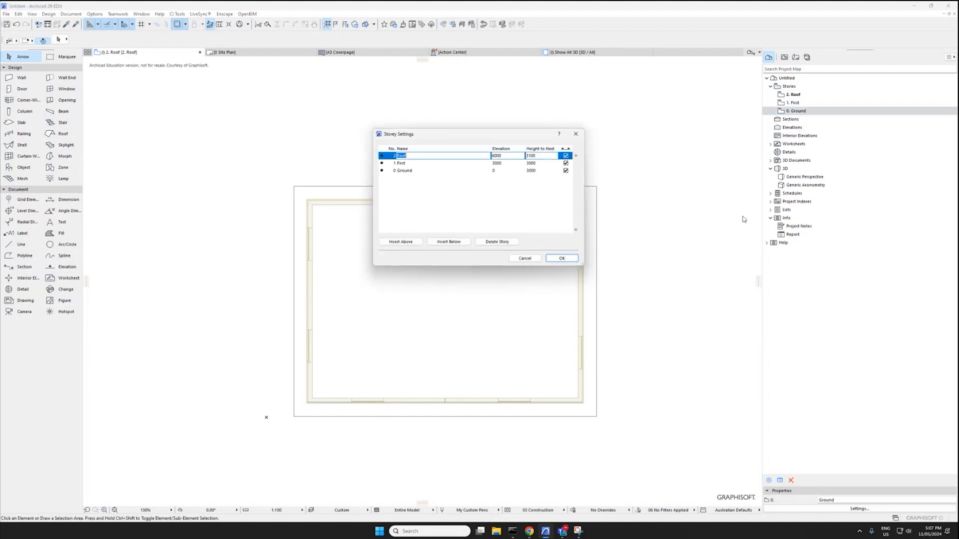
{"action": "left_click", "coordinate": [409, 171]}
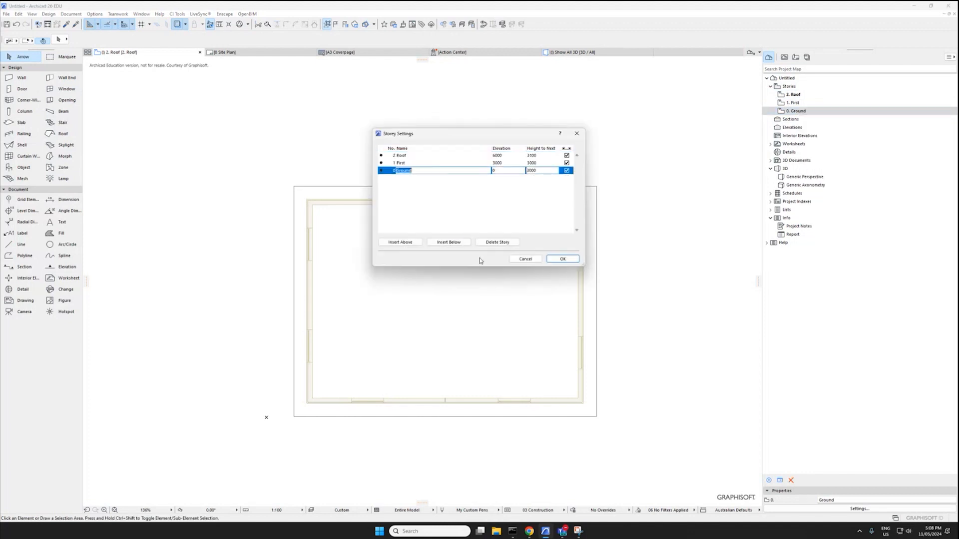
{"action": "left_click", "coordinate": [448, 244]}
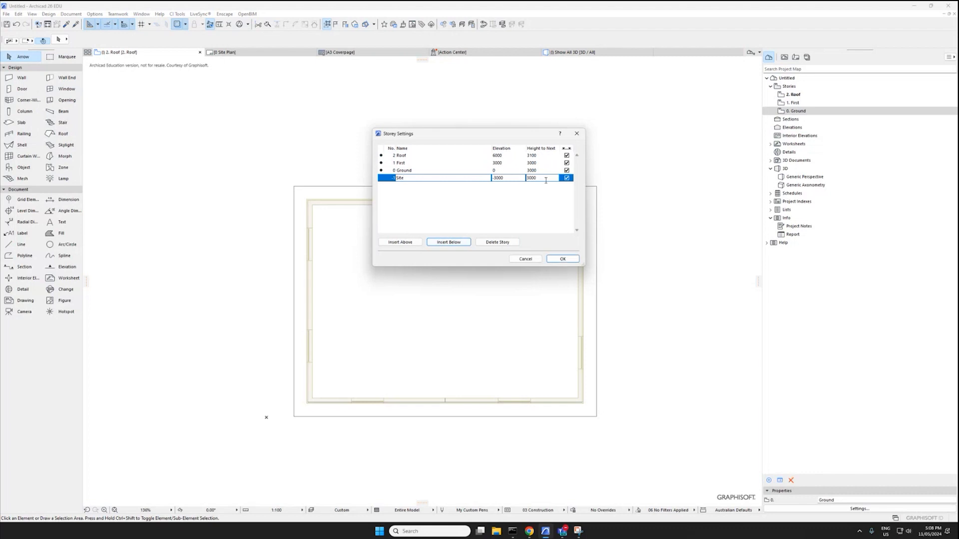
{"action": "left_click_drag", "start_coordinate": [541, 179], "coordinate": [526, 185]}
{"action": "type", "text": "6"}
Insert a storey named Trace below Site, adjust its height to the next storey and apply the storey settings
{"action": "left_click", "coordinate": [448, 242]}
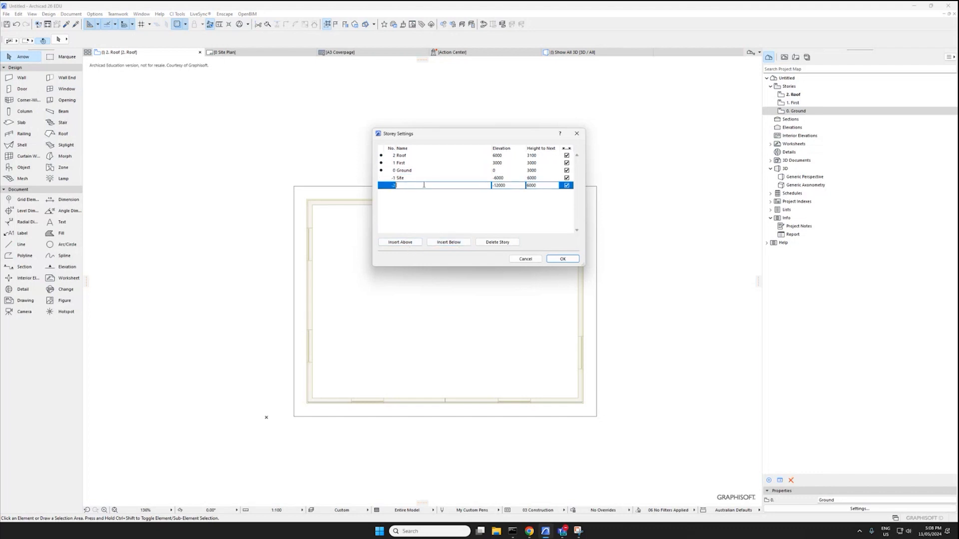
{"action": "left_click", "coordinate": [420, 204]}
{"action": "left_click", "coordinate": [558, 261]}
{"action": "left_click", "coordinate": [537, 187]}
{"action": "type", "text": "0"}
{"action": "left_click", "coordinate": [571, 260]}
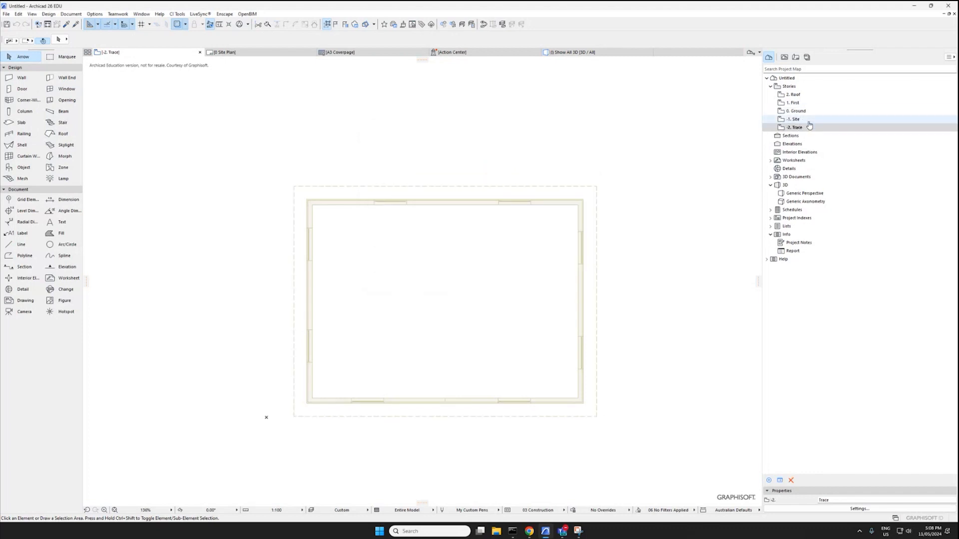
Save a view of the Site storey with the current view settings
{"action": "left_click", "coordinate": [808, 120]}
{"action": "right_click", "coordinate": [798, 120]}
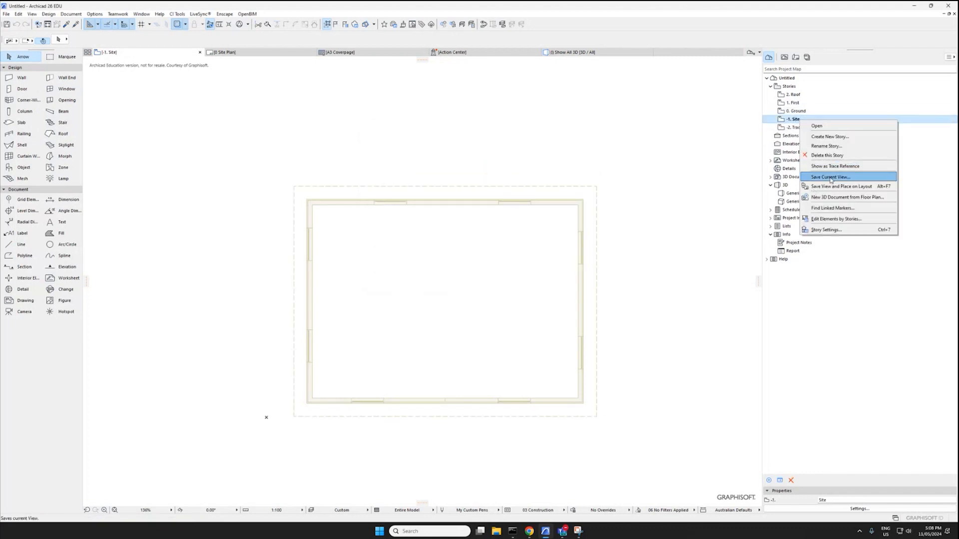
{"action": "left_click", "coordinate": [828, 177]}
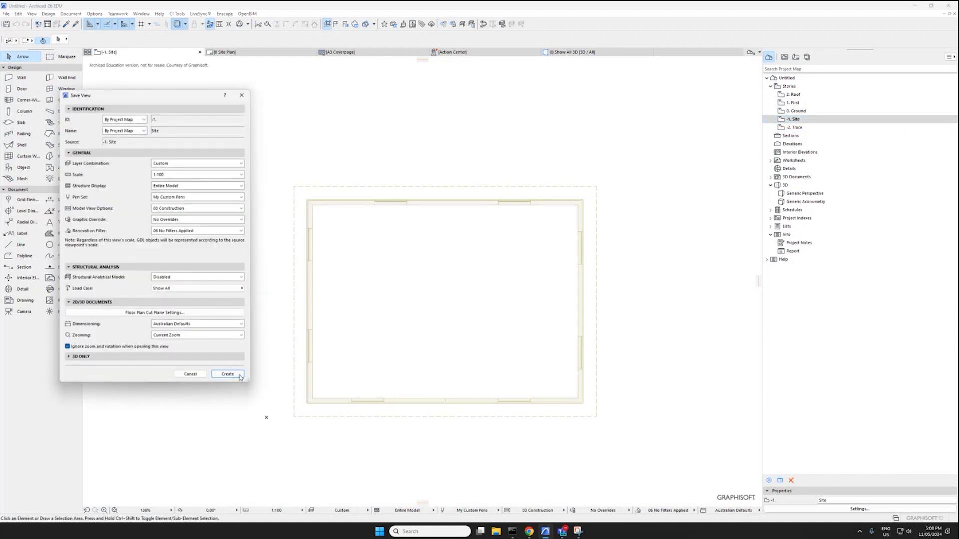
{"action": "left_click", "coordinate": [241, 376]}
Reorder the saved views so that Roof and First come before the Ground views, with Site after them
{"action": "left_click", "coordinate": [785, 57]}
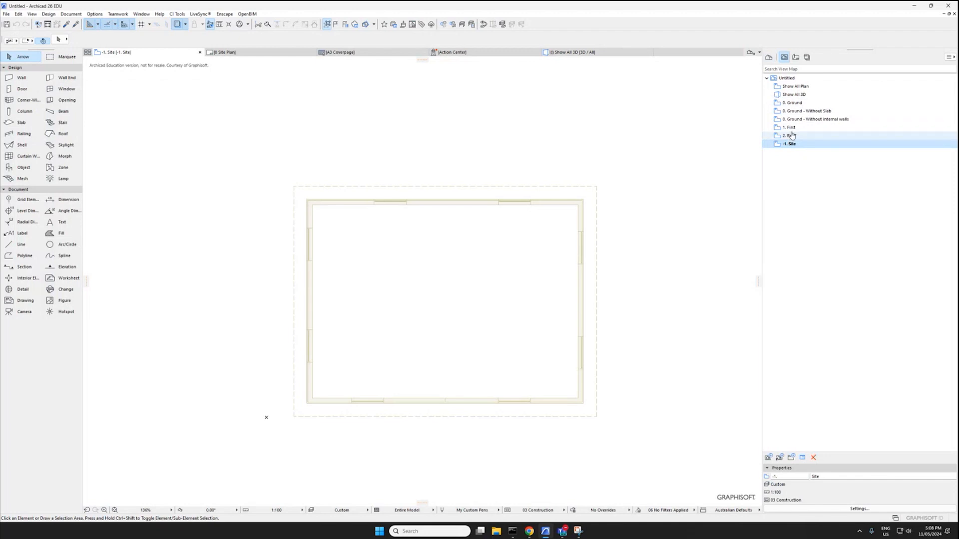
{"action": "left_click", "coordinate": [791, 136]}
{"action": "left_click_drag", "start_coordinate": [789, 136], "coordinate": [800, 109]}
{"action": "left_click", "coordinate": [787, 145]}
Save a view of the Trace storey and keep it directly below Site in the view map
{"action": "left_click", "coordinate": [769, 57]}
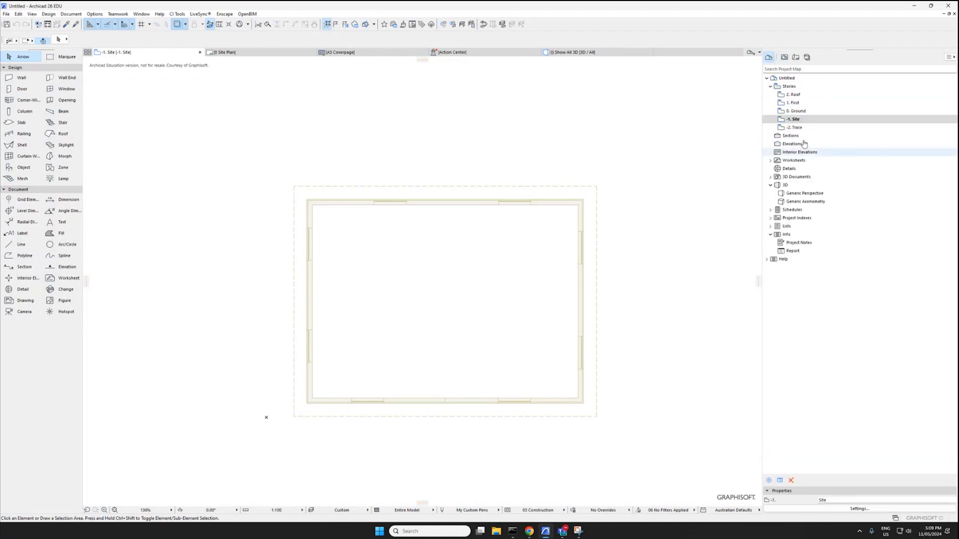
{"action": "left_click", "coordinate": [794, 128]}
{"action": "right_click", "coordinate": [804, 135]}
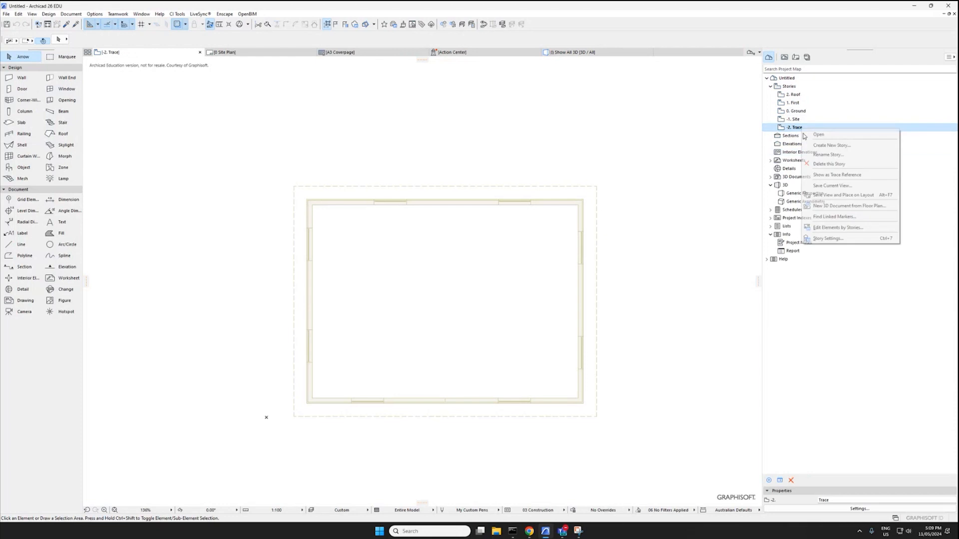
{"action": "left_click", "coordinate": [832, 185]}
{"action": "left_click", "coordinate": [225, 375]}
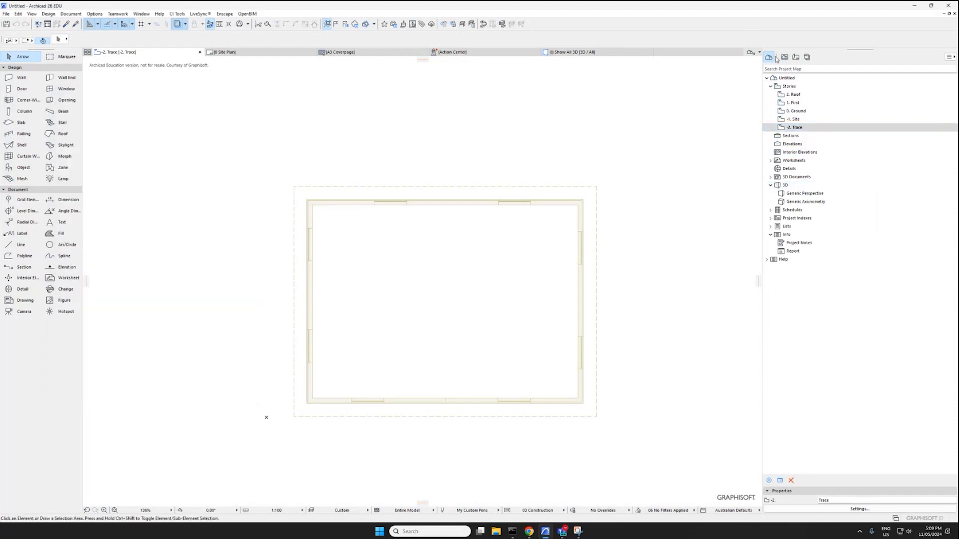
{"action": "left_click", "coordinate": [784, 57]}
{"action": "mouse_move", "coordinate": [793, 152]}
{"action": "left_mouse_down"}
{"action": "mouse_move", "coordinate": [802, 144]}
{"action": "mouse_move", "coordinate": [801, 156]}
{"action": "left_mouse_up"}
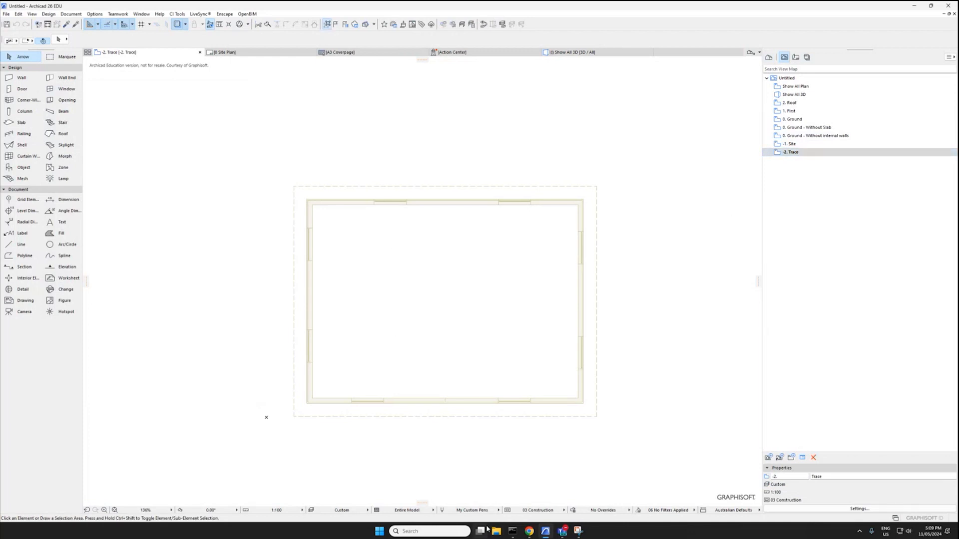
{"action": "left_click", "coordinate": [495, 533]}
{"action": "left_click_drag", "start_coordinate": [395, 121], "coordinate": [958, 140]}
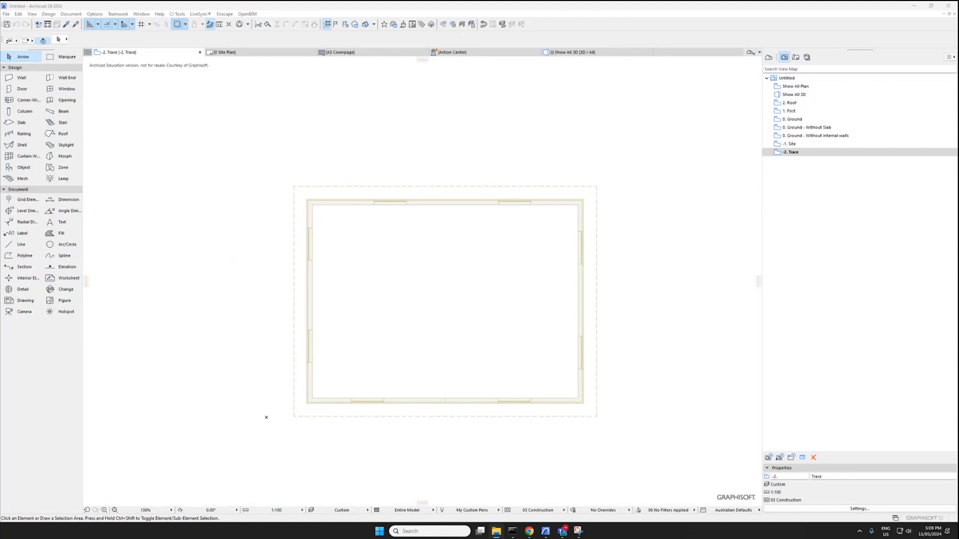
{"action": "left_click_drag", "start_coordinate": [958, 220], "coordinate": [572, 252]}
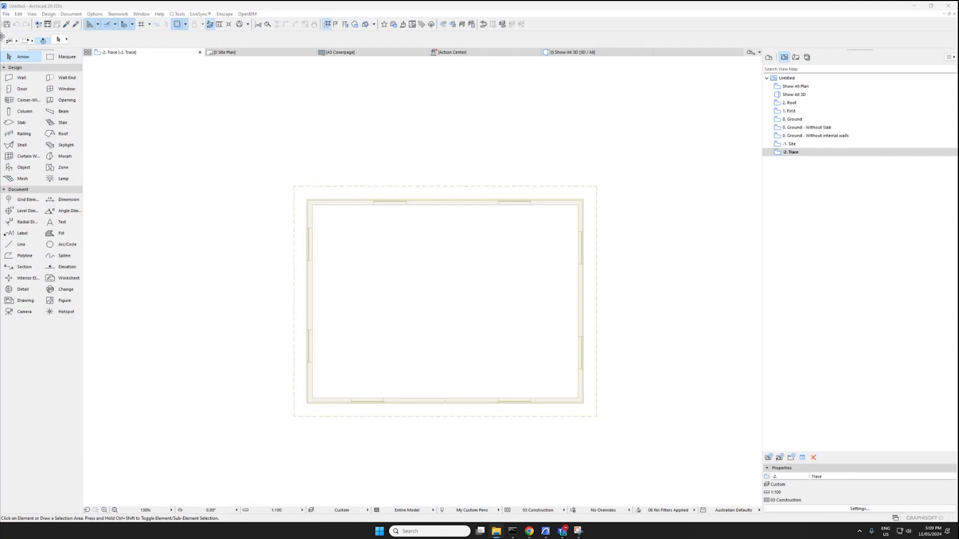
Load Screenshot 2024-05-11 160931.png from the Workshop folder as an external drawing
{"action": "left_click", "coordinate": [6, 14]}
{"action": "mouse_move", "coordinate": [40, 129]}
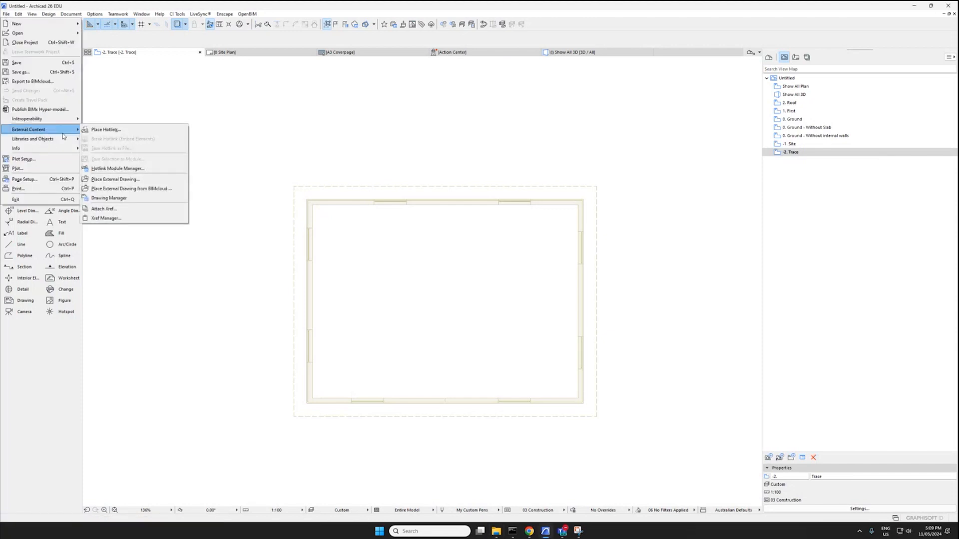
{"action": "left_click", "coordinate": [110, 181]}
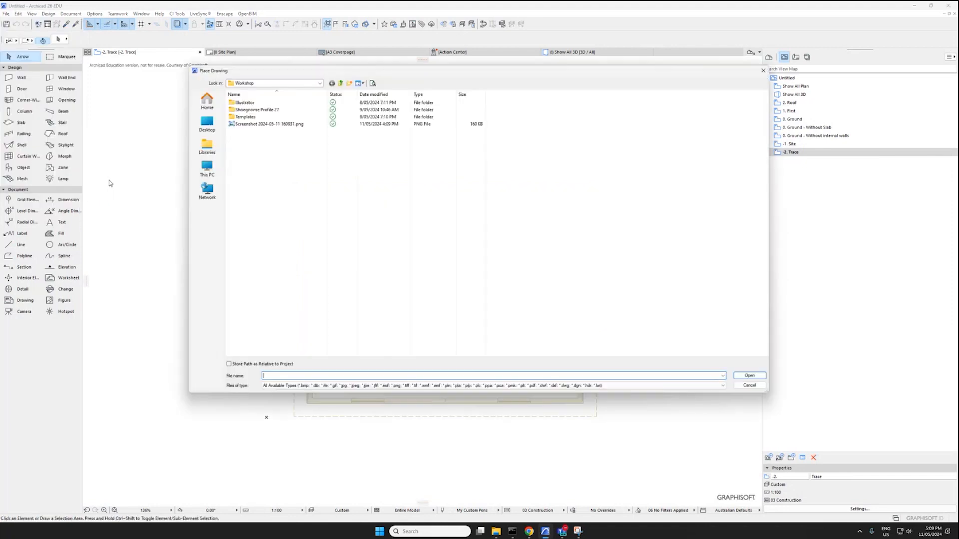
{"action": "left_click", "coordinate": [250, 124]}
{"action": "left_click", "coordinate": [273, 84]}
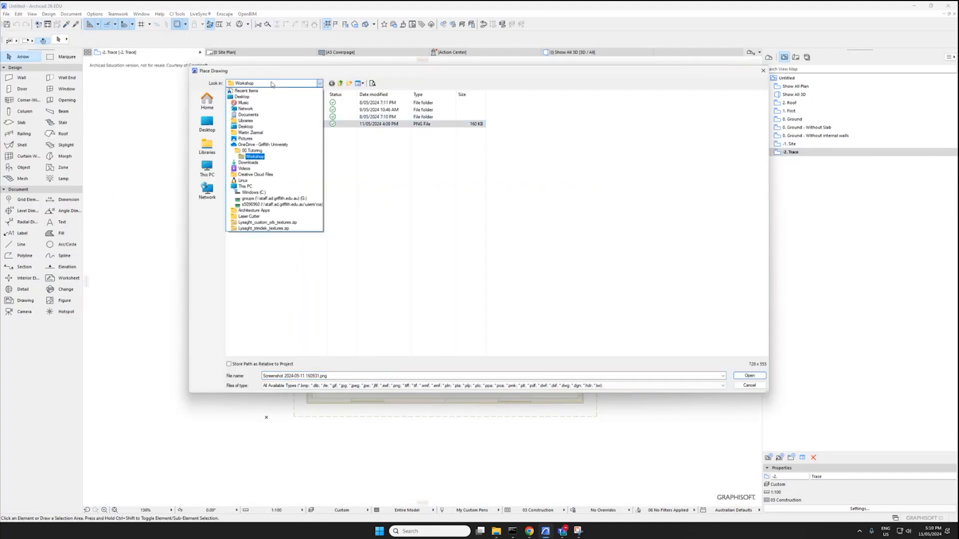
{"action": "left_click", "coordinate": [273, 84]}
{"action": "left_click", "coordinate": [272, 84]}
{"action": "left_click", "coordinate": [272, 84]}
{"action": "left_click", "coordinate": [262, 132]}
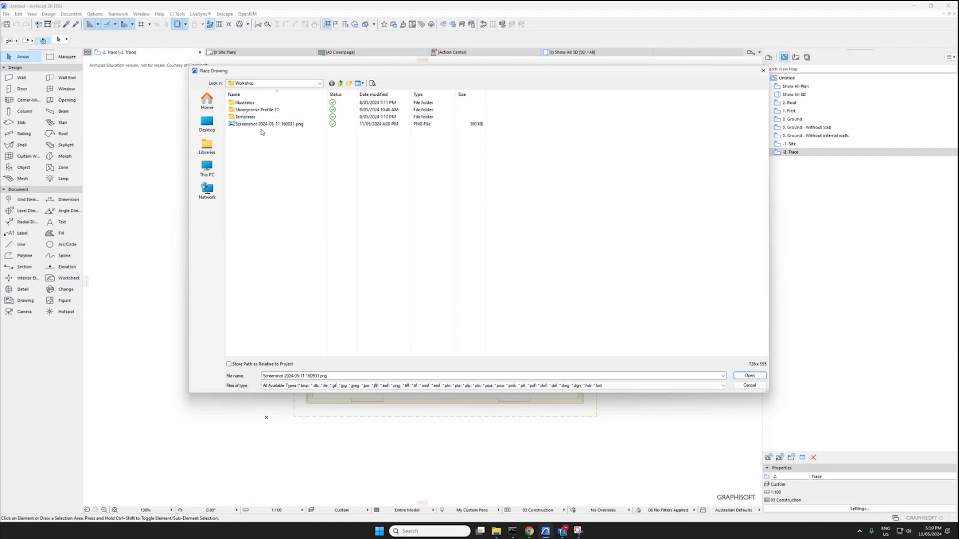
{"action": "left_click", "coordinate": [261, 126]}
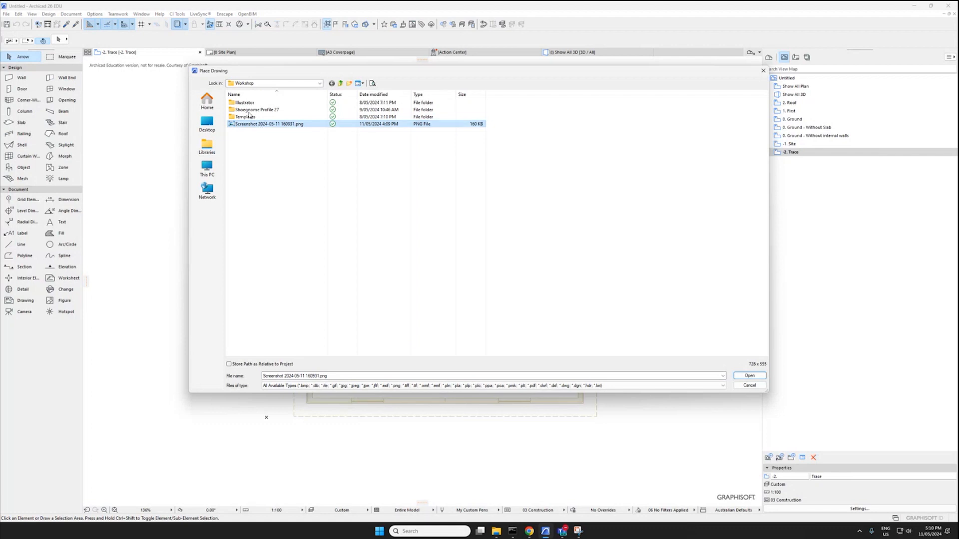
{"action": "left_click", "coordinate": [749, 375]}
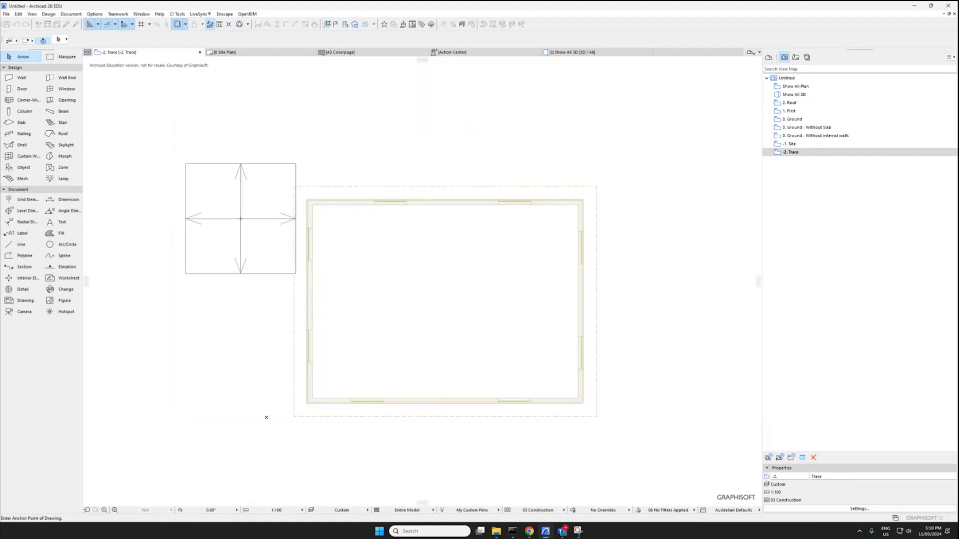
Place the floor plan image on the Trace storey, next to the upper-left corner of the house outline
{"action": "left_click", "coordinate": [240, 218]}
{"action": "scroll", "coordinate": [398, 303], "scroll_direction": "down", "scroll_amount": 4}
{"action": "left_click", "coordinate": [315, 278]}
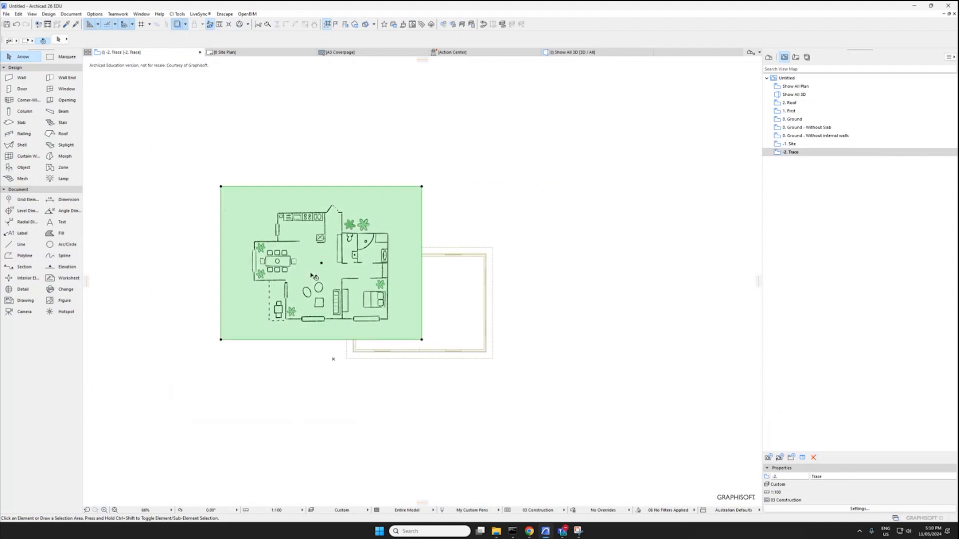
{"action": "left_click", "coordinate": [509, 255]}
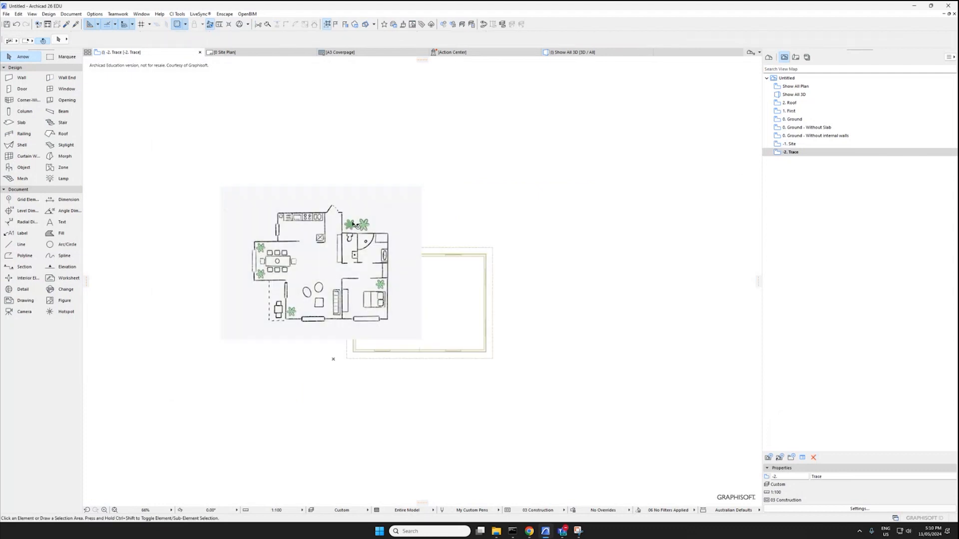
Move the floor plan image to the right of the house outline so that the two no longer overlap
{"action": "left_click", "coordinate": [353, 225]}
{"action": "key", "text": "ctrl+d"}
{"action": "left_click", "coordinate": [338, 235]}
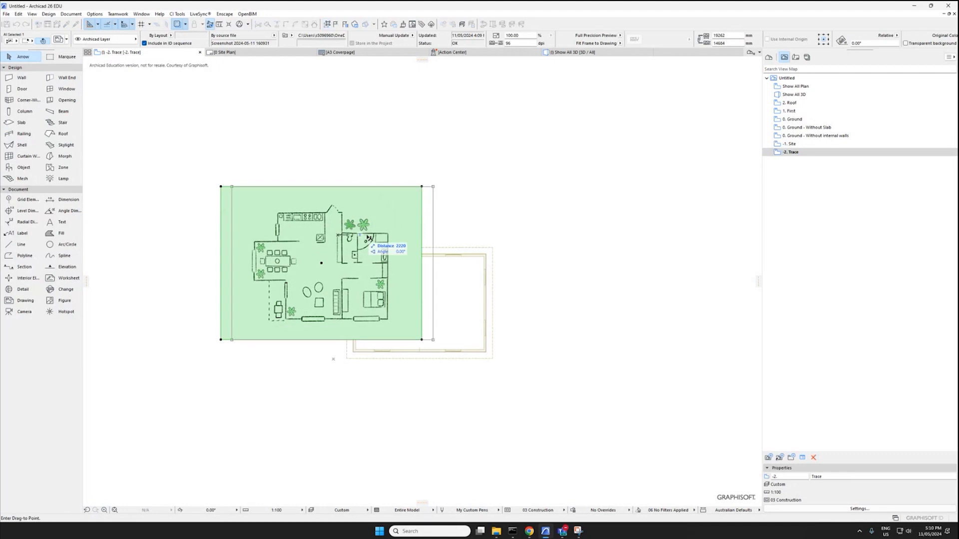
{"action": "middle_click_drag", "start_coordinate": [464, 221], "coordinate": [254, 234]}
{"action": "left_click", "coordinate": [416, 277]}
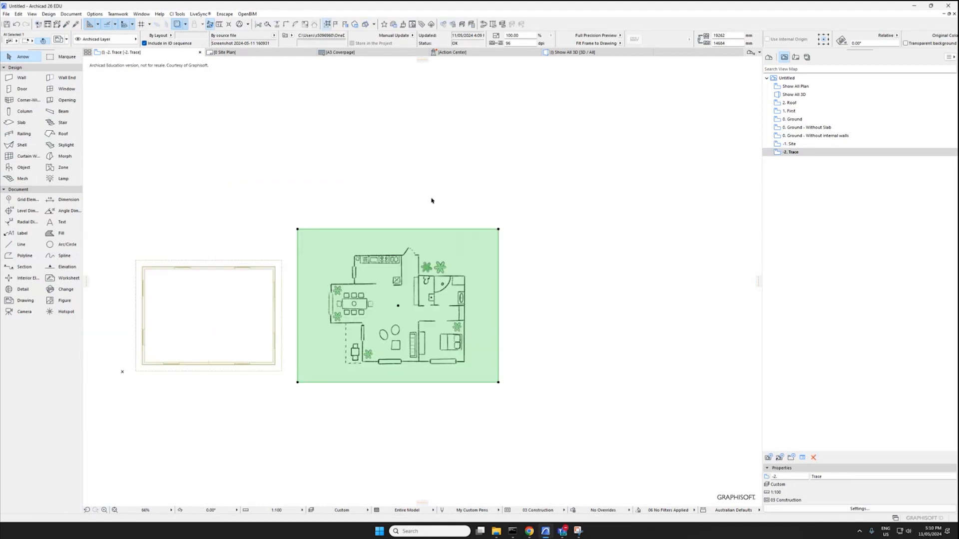
{"action": "left_click", "coordinate": [431, 202]}
{"action": "scroll", "coordinate": [348, 325], "scroll_direction": "up", "scroll_amount": 4}
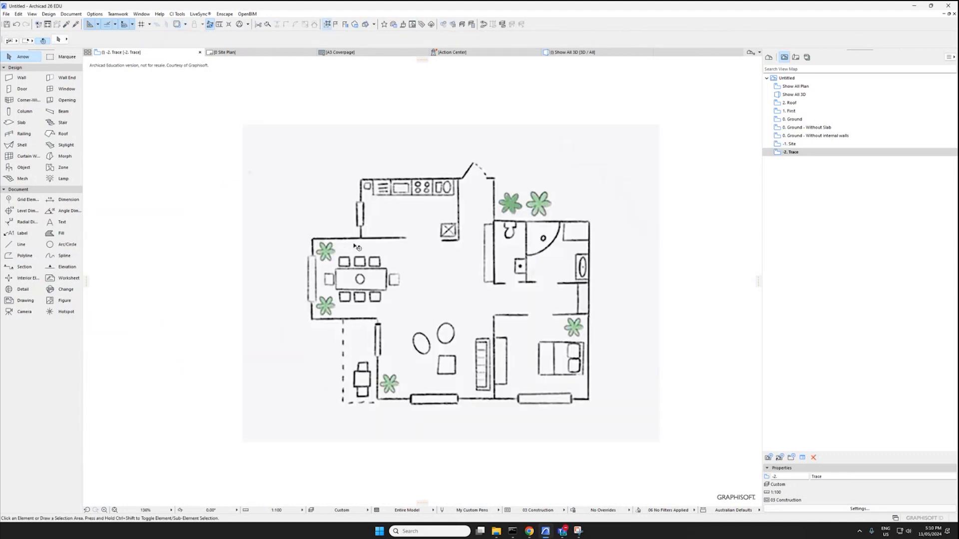
Open the Ground view and show the Trace view as its trace reference
{"action": "double_click", "coordinate": [799, 119]}
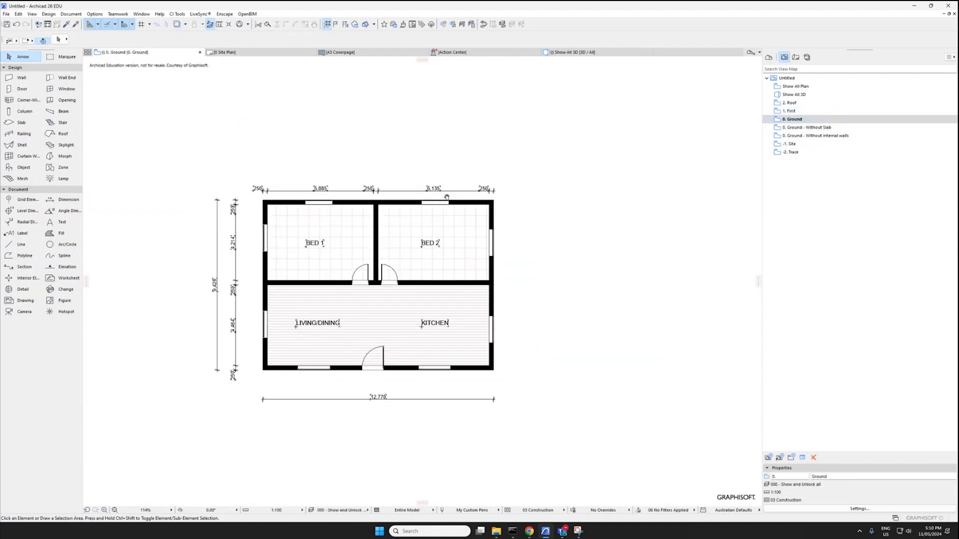
{"action": "left_click", "coordinate": [804, 153]}
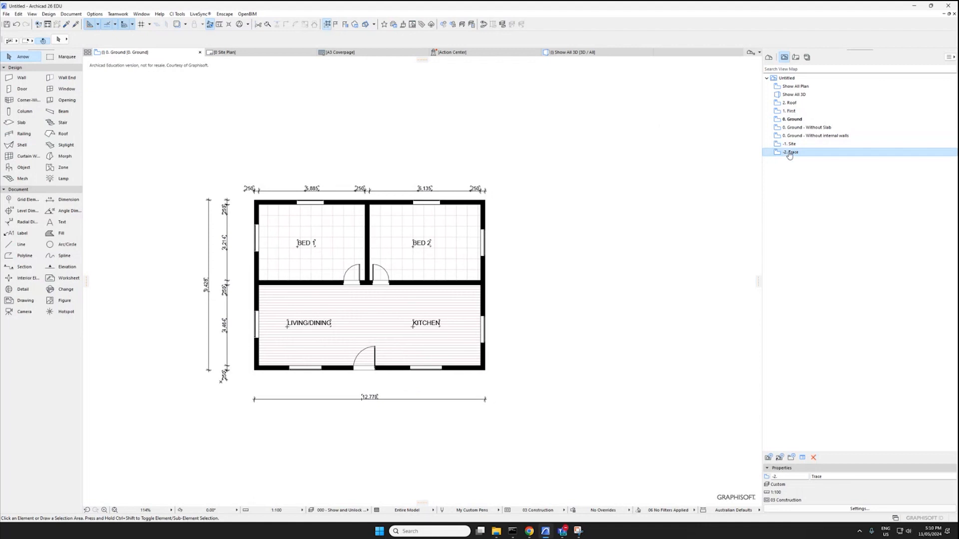
{"action": "right_click", "coordinate": [790, 154]}
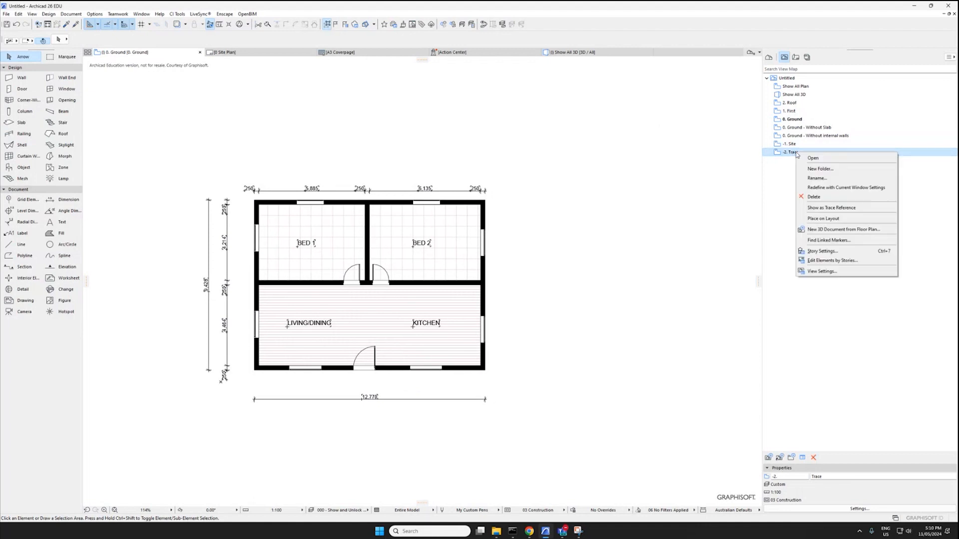
{"action": "left_click", "coordinate": [831, 209]}
{"action": "scroll", "coordinate": [648, 336], "scroll_direction": "up", "scroll_amount": 1}
{"action": "mouse_move", "coordinate": [649, 335]}
{"action": "middle_mouse_down"}
{"action": "mouse_move", "coordinate": [406, 368]}
{"action": "mouse_move", "coordinate": [443, 341]}
{"action": "middle_mouse_up"}
{"action": "scroll", "coordinate": [423, 382], "scroll_direction": "down", "scroll_amount": 1}
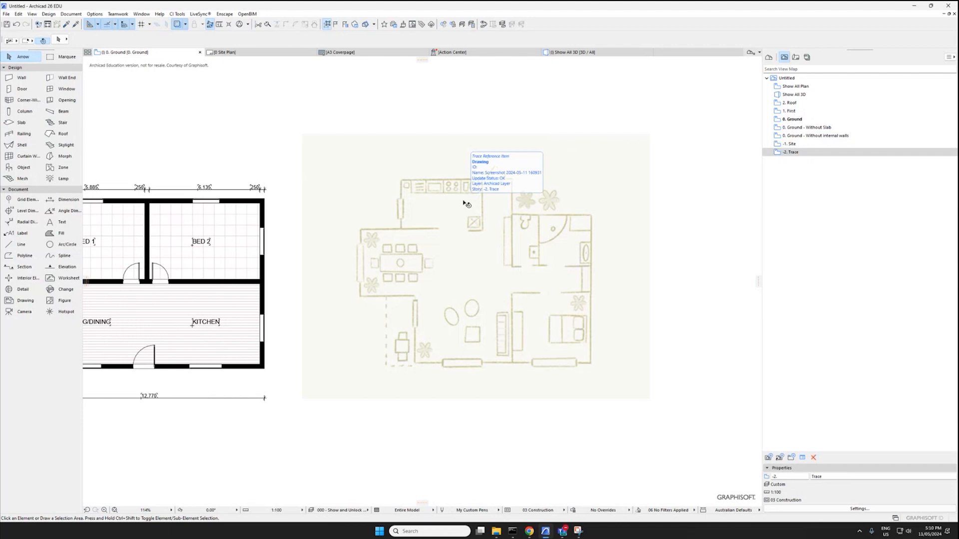
Open the Trace view and redefine it with the current window settings
{"action": "double_click", "coordinate": [794, 152]}
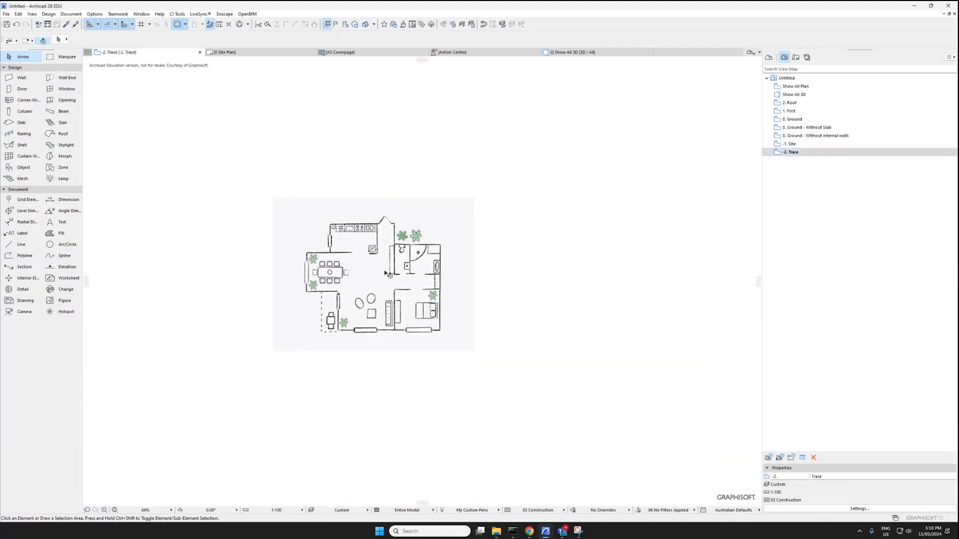
{"action": "right_click", "coordinate": [810, 154]}
{"action": "left_click", "coordinate": [852, 191]}
Measure the wall between the living room and the bedroom on the floor plan image
{"action": "left_click", "coordinate": [487, 269]}
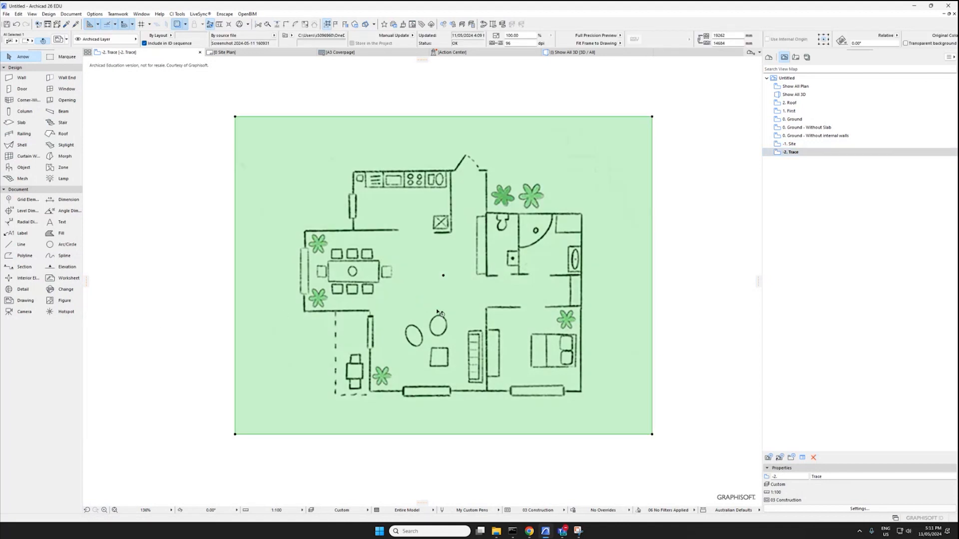
{"action": "key", "text": "m"}
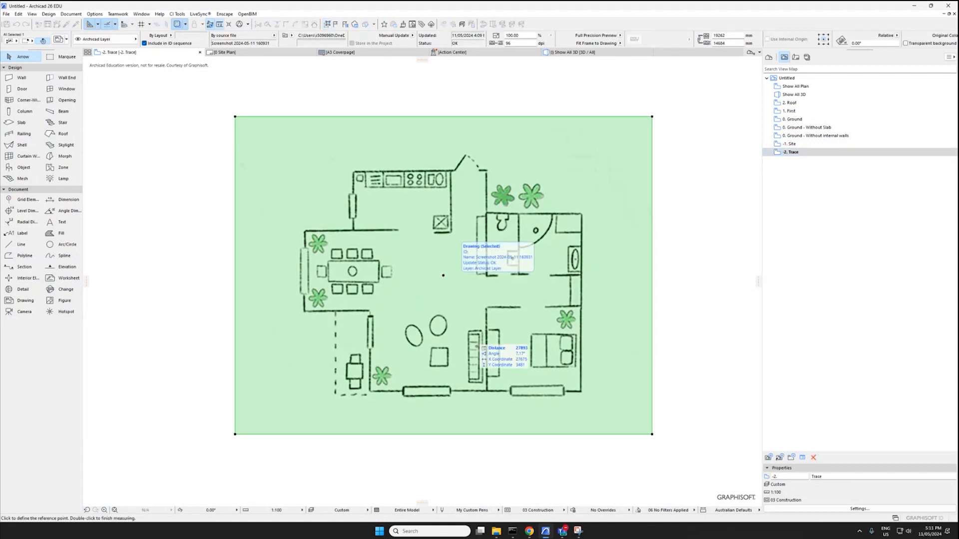
{"action": "left_click", "coordinate": [490, 392]}
{"action": "scroll", "coordinate": [492, 393], "scroll_direction": "up", "scroll_amount": 2}
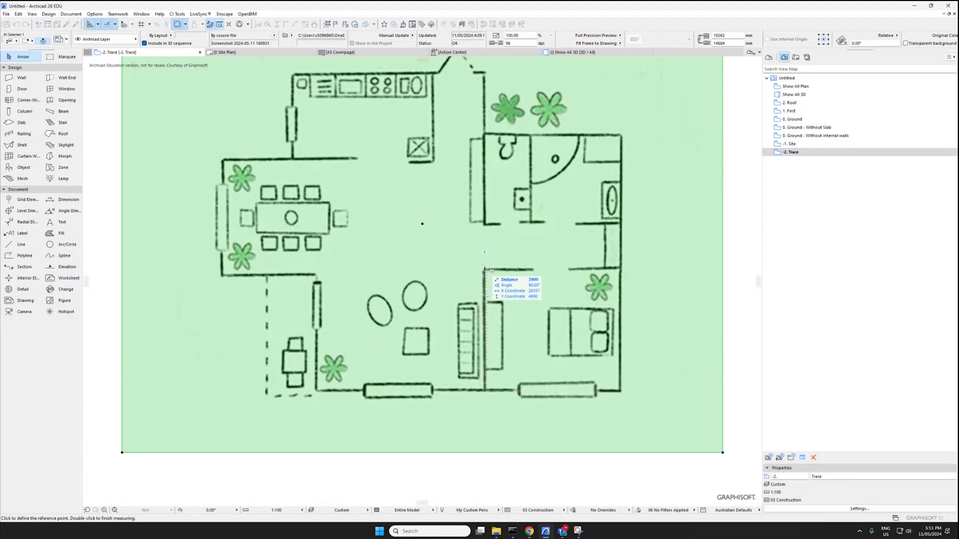
{"action": "key", "text": "Escape"}
{"action": "scroll", "coordinate": [480, 270], "scroll_direction": "down", "scroll_amount": 3}
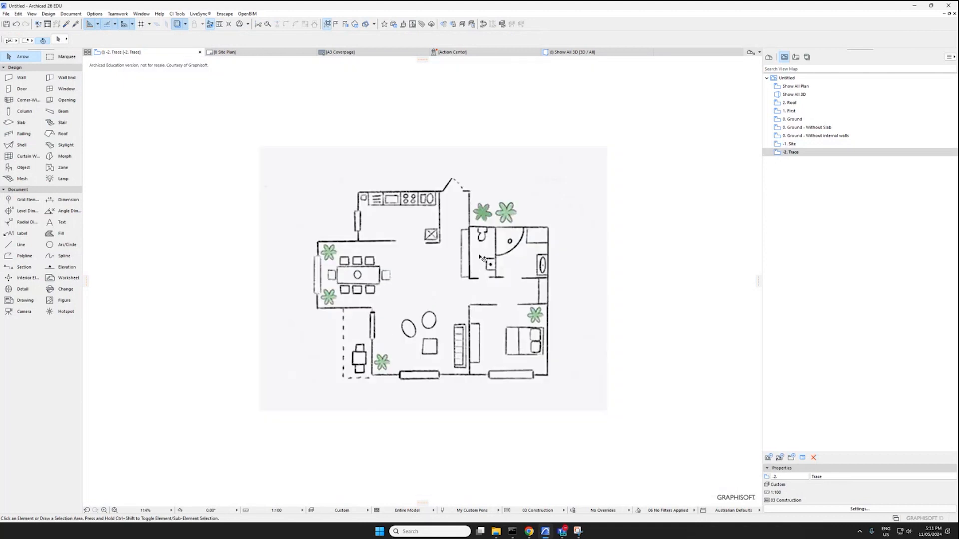
Select the floor plan image and measure the entrance width from its outer right corner to the kitchen wall
{"action": "scroll", "coordinate": [481, 258], "scroll_direction": "up", "scroll_amount": 1}
{"action": "left_click", "coordinate": [482, 257]}
{"action": "scroll", "coordinate": [484, 249], "scroll_direction": "up", "scroll_amount": 3}
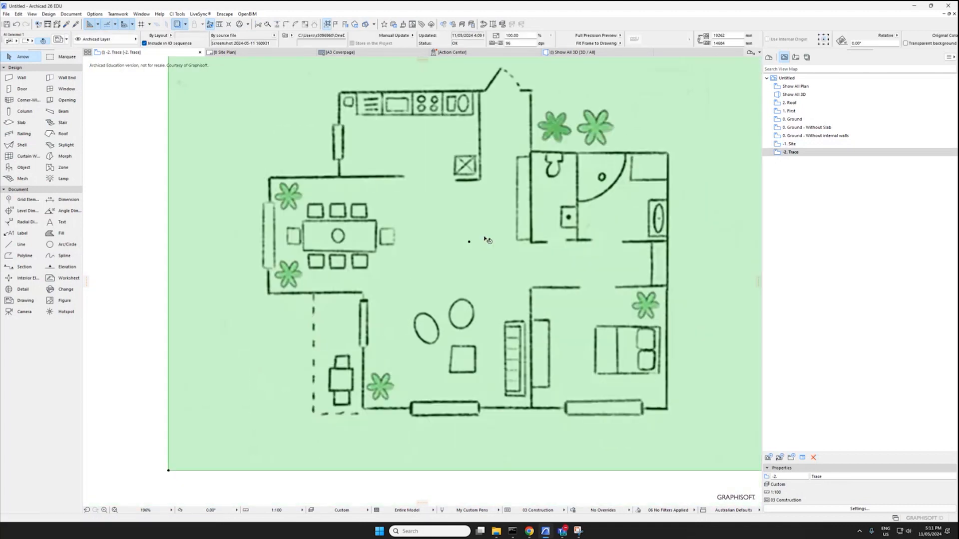
{"action": "middle_click_drag", "start_coordinate": [399, 243], "coordinate": [375, 373]}
{"action": "scroll", "coordinate": [501, 220], "scroll_direction": "up", "scroll_amount": 4}
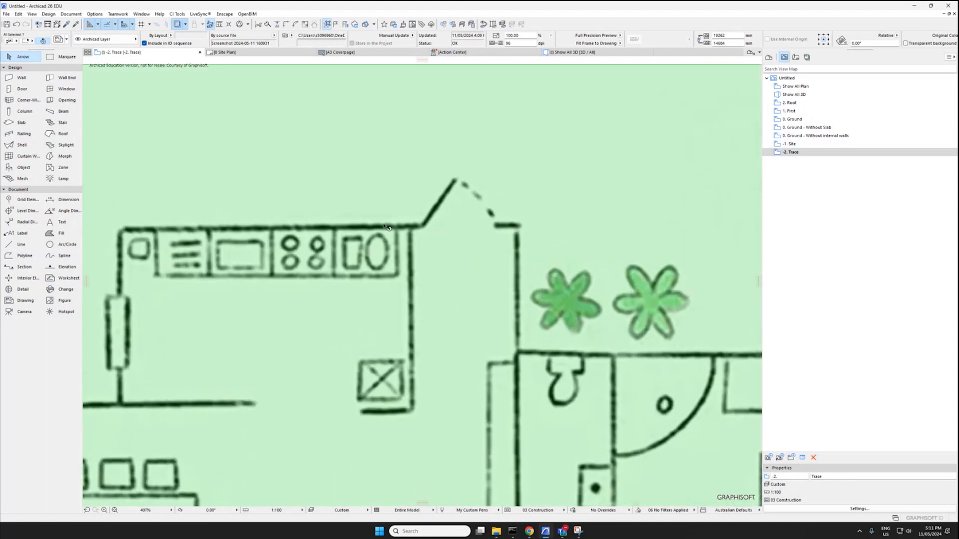
{"action": "key", "text": "m"}
{"action": "left_click", "coordinate": [518, 224]}
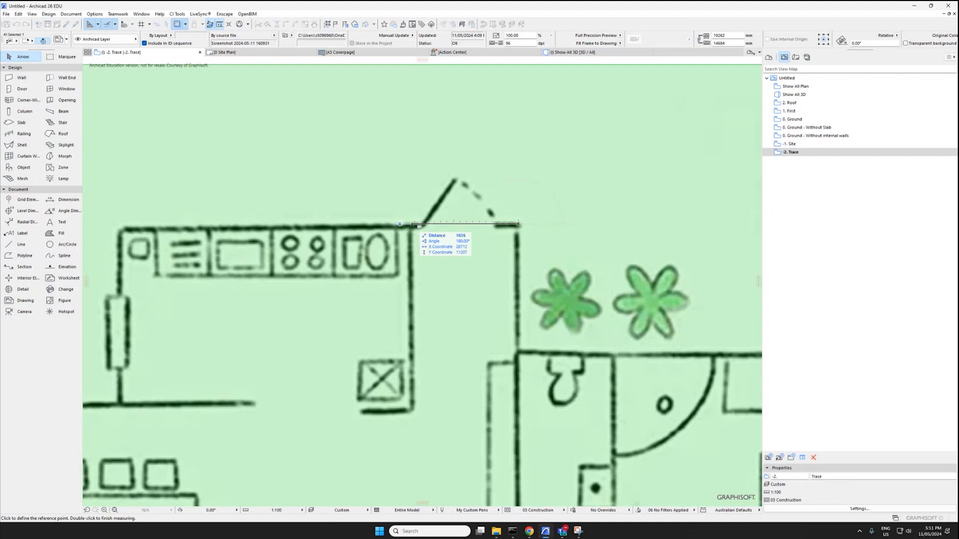
{"action": "key", "text": "Escape"}
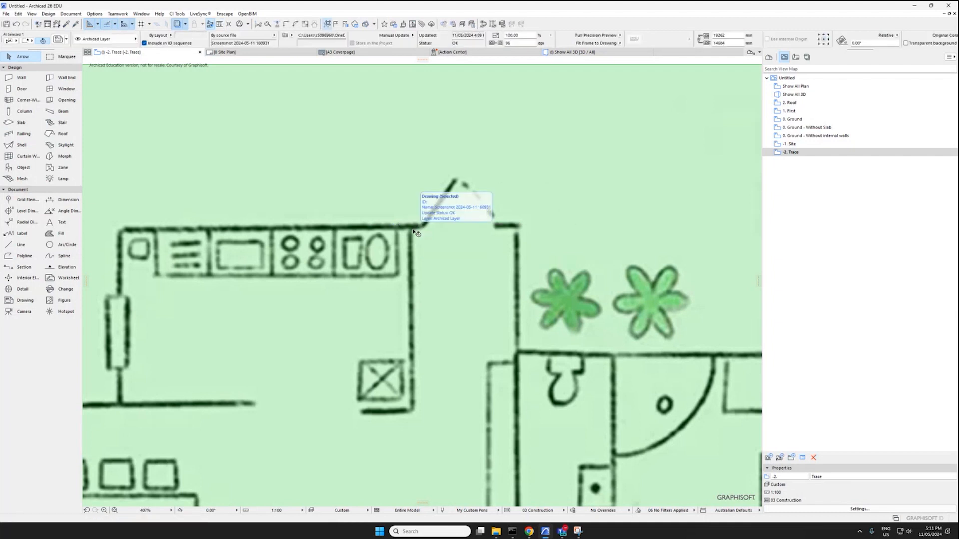
{"action": "right_click", "coordinate": [516, 231]}
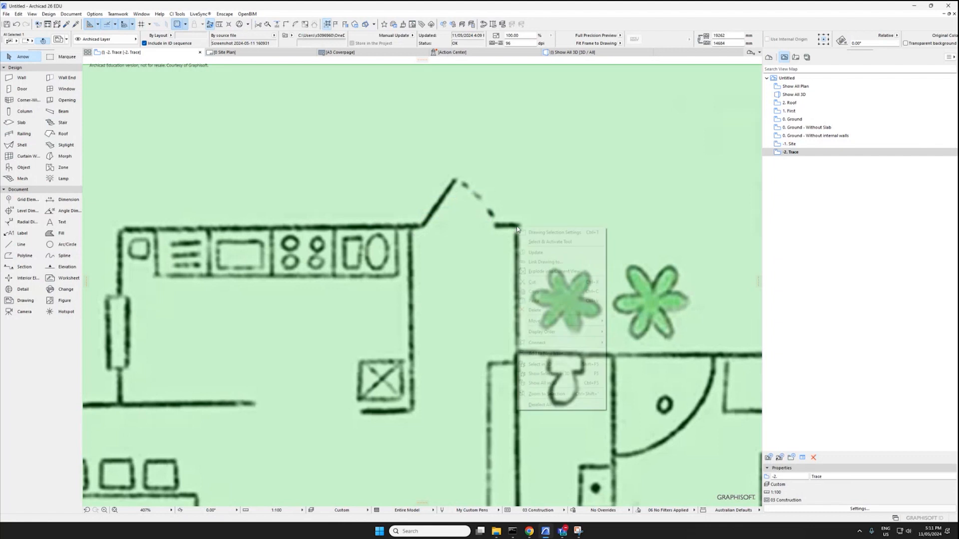
{"action": "mouse_move", "coordinate": [556, 322]}
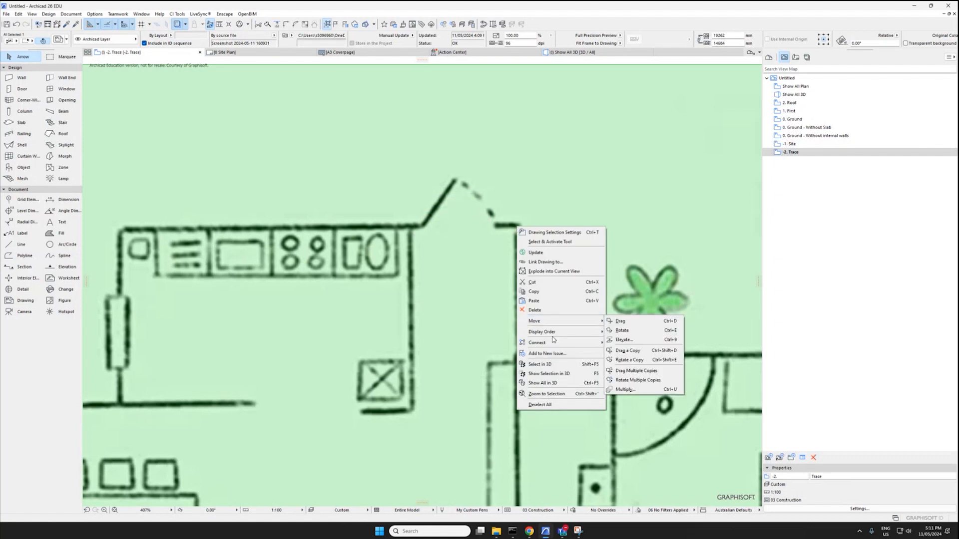
{"action": "left_click", "coordinate": [510, 337]}
{"action": "right_click", "coordinate": [489, 308]}
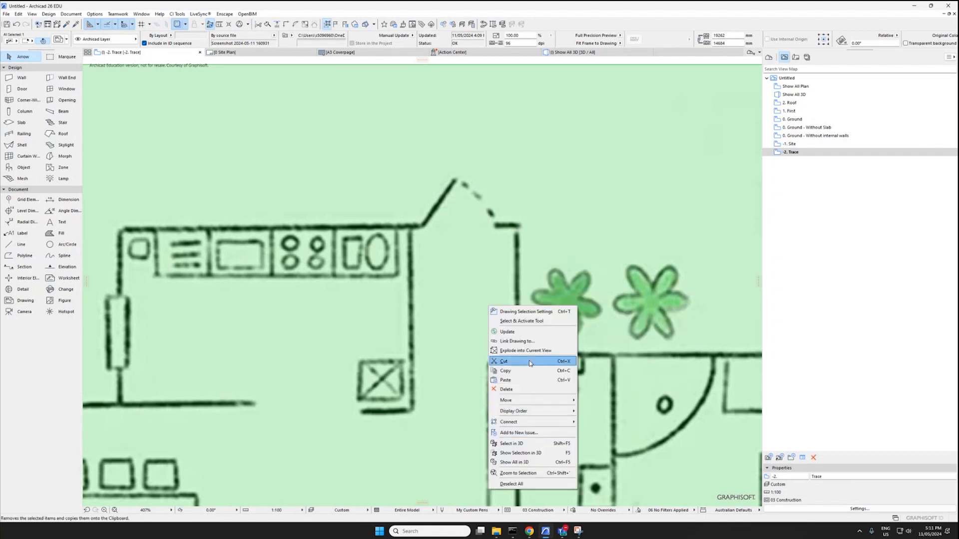
{"action": "key", "text": "Escape"}
{"action": "key", "text": "Escape"}
{"action": "scroll", "coordinate": [473, 267], "scroll_direction": "down", "scroll_amount": 7}
{"action": "scroll", "coordinate": [474, 303], "scroll_direction": "up", "scroll_amount": 2}
{"action": "left_click", "coordinate": [470, 252]}
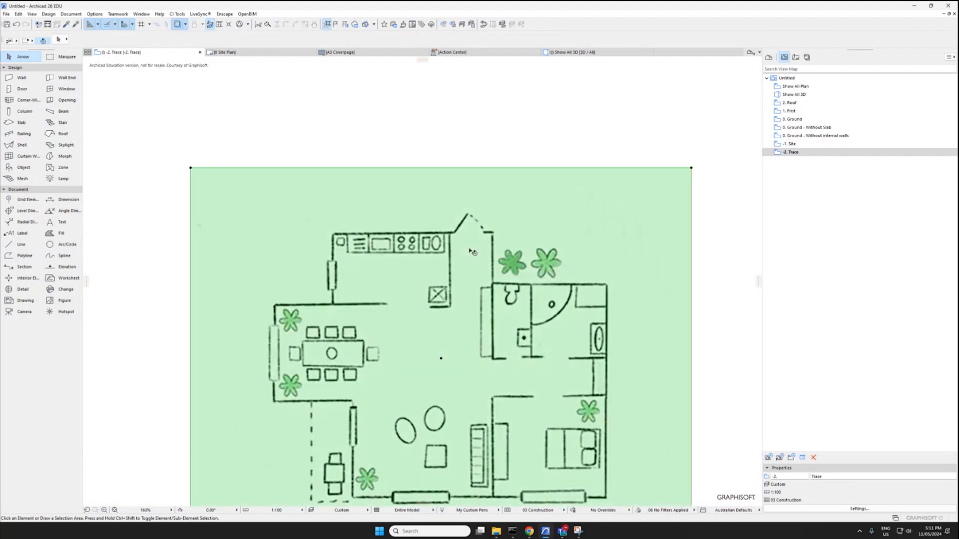
{"action": "key", "text": "ctrl+k"}
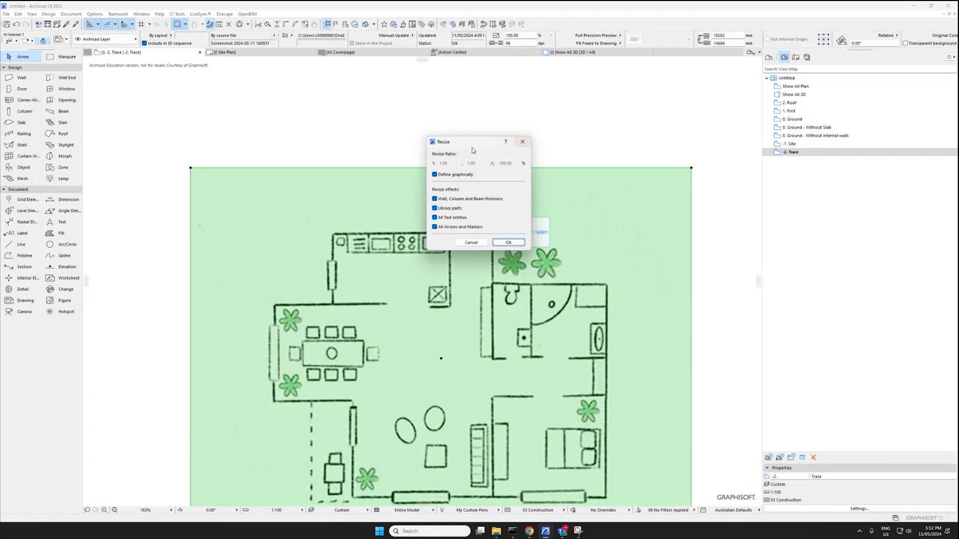
{"action": "left_click", "coordinate": [471, 242]}
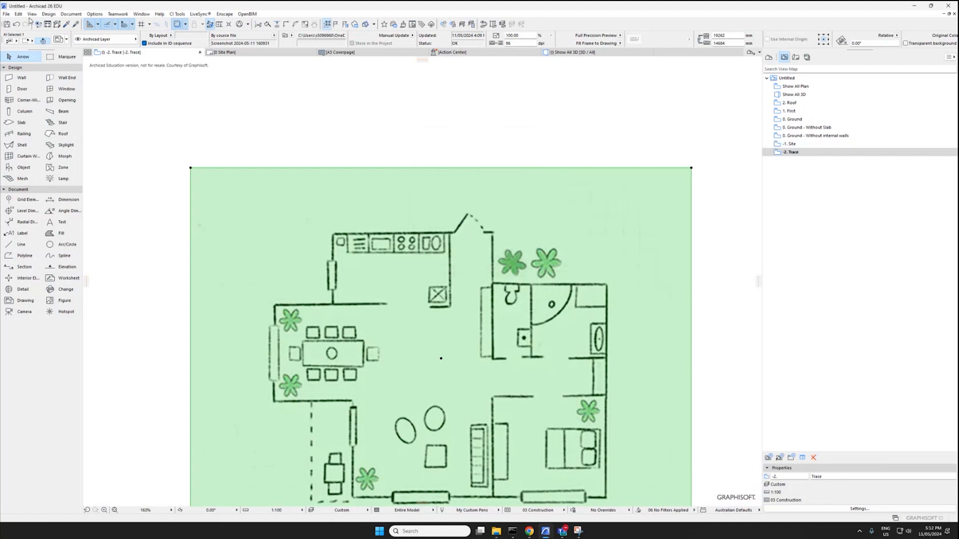
{"action": "left_click", "coordinate": [18, 14]}
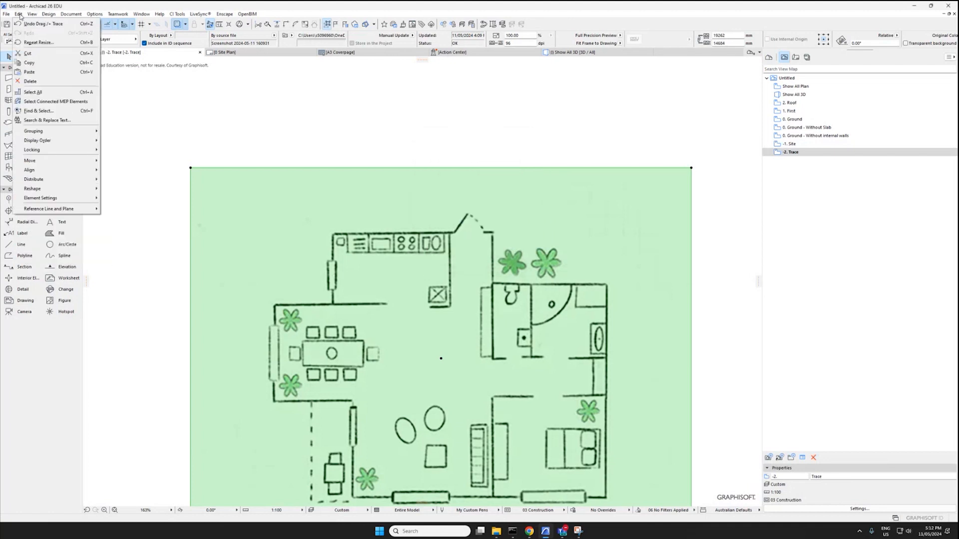
{"action": "left_click", "coordinate": [6, 14]}
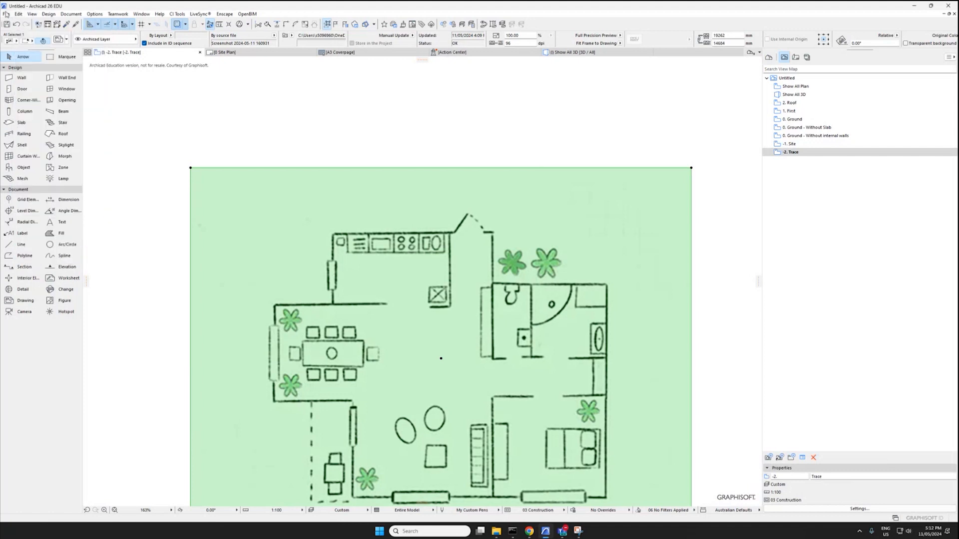
{"action": "left_click", "coordinate": [19, 14]}
{"action": "mouse_move", "coordinate": [59, 188]}
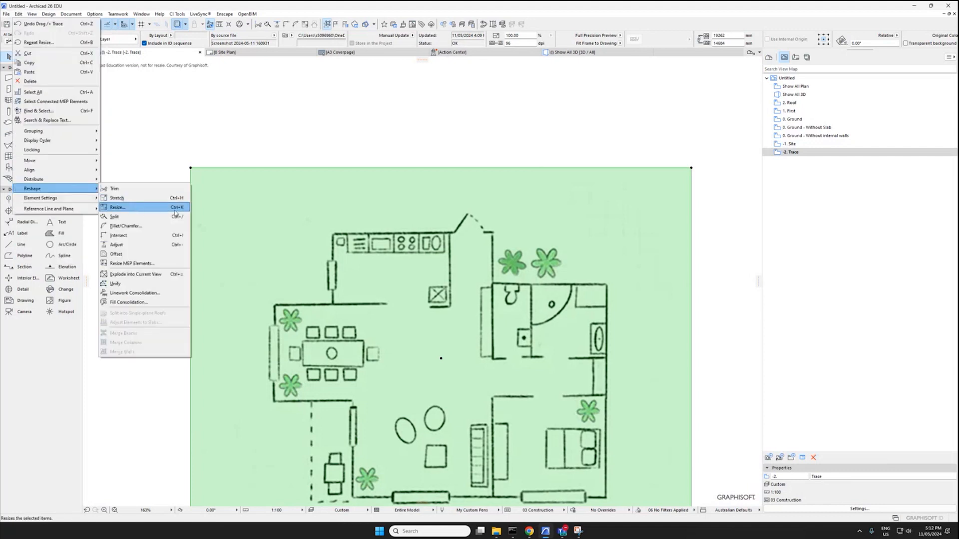
{"action": "key", "text": "Escape"}
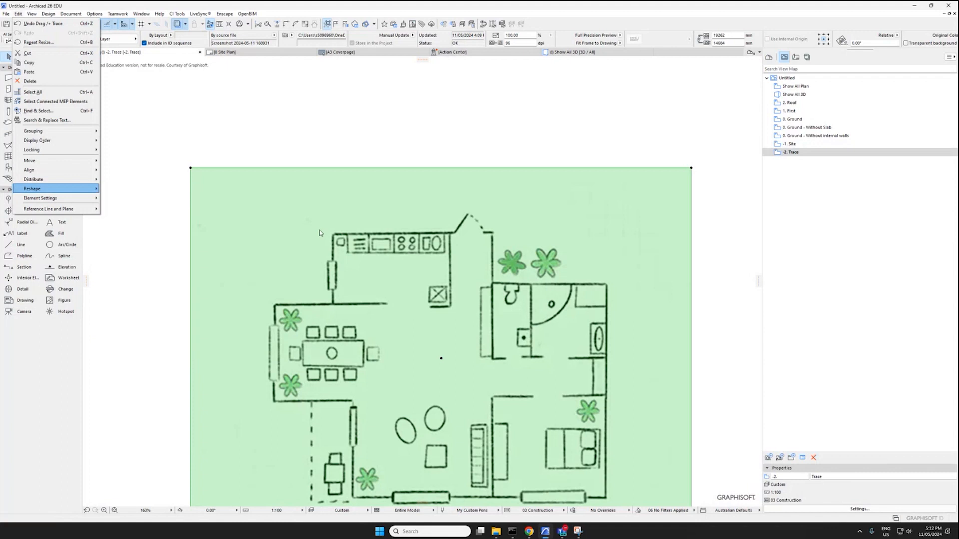
{"action": "key", "text": "Escape"}
Resize the floor plan image graphically from the entrance's right corner so that the entrance width to the kitchen wall is 2000 mm
{"action": "scroll", "coordinate": [505, 234], "scroll_direction": "up", "scroll_amount": 3}
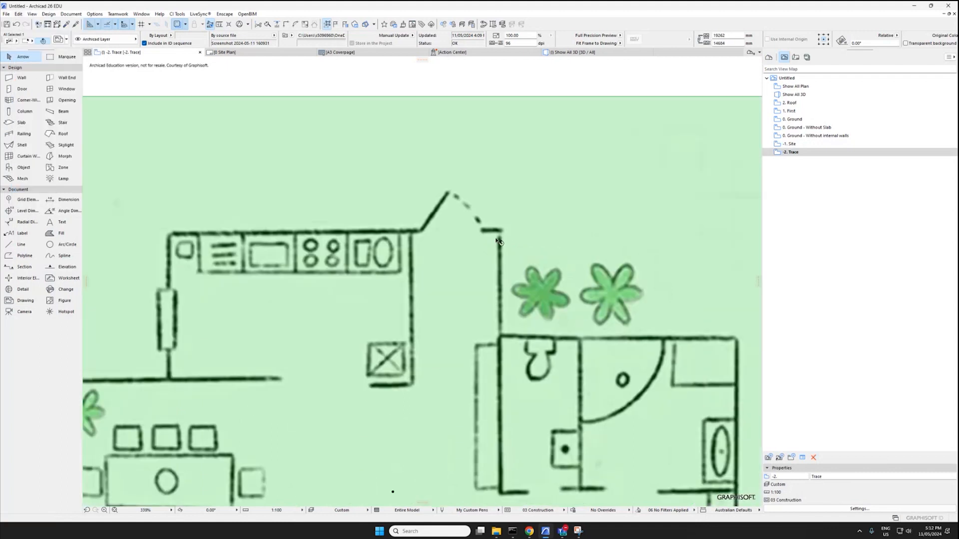
{"action": "left_click", "coordinate": [494, 234]}
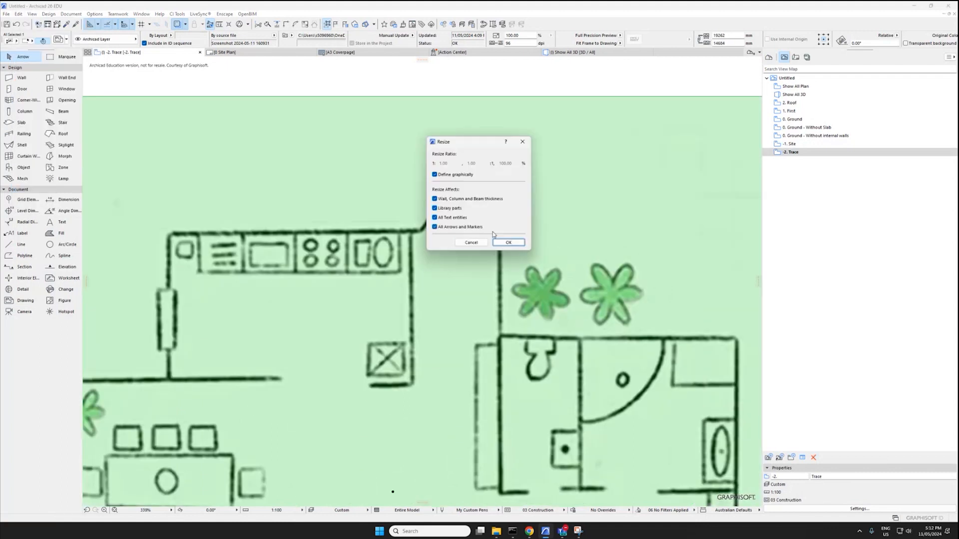
{"action": "left_click", "coordinate": [454, 177]}
{"action": "left_click", "coordinate": [463, 176]}
{"action": "left_click", "coordinate": [508, 242]}
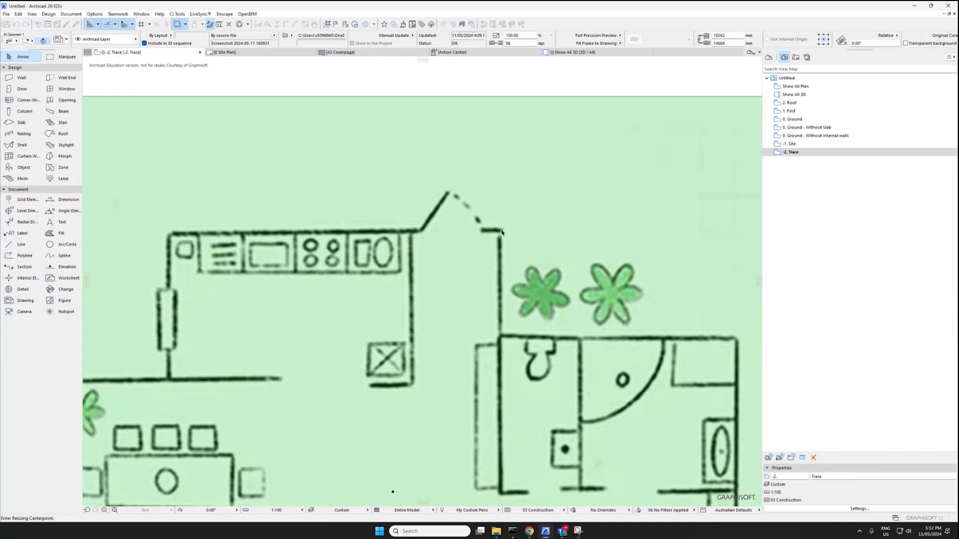
{"action": "left_click", "coordinate": [501, 231]}
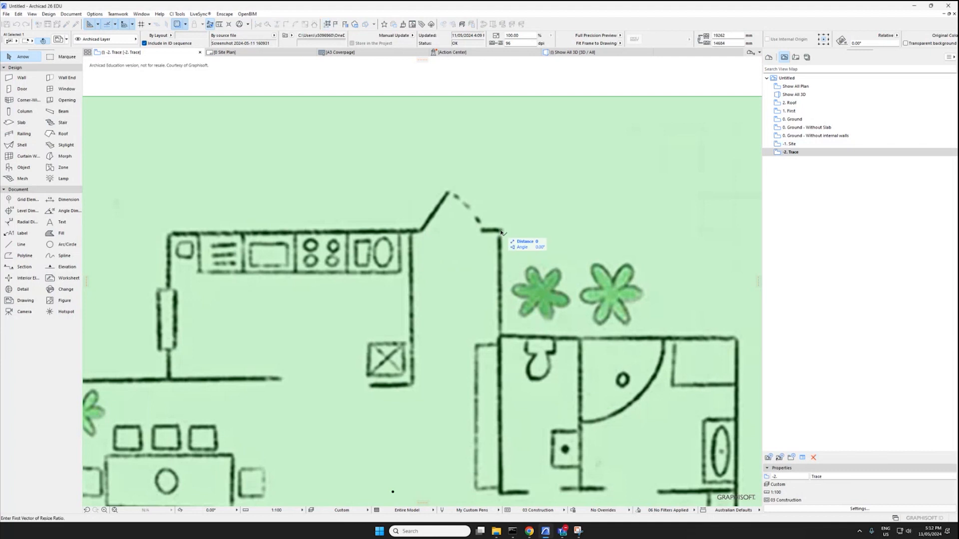
{"action": "left_click", "coordinate": [413, 231]}
{"action": "type", "text": "2"}
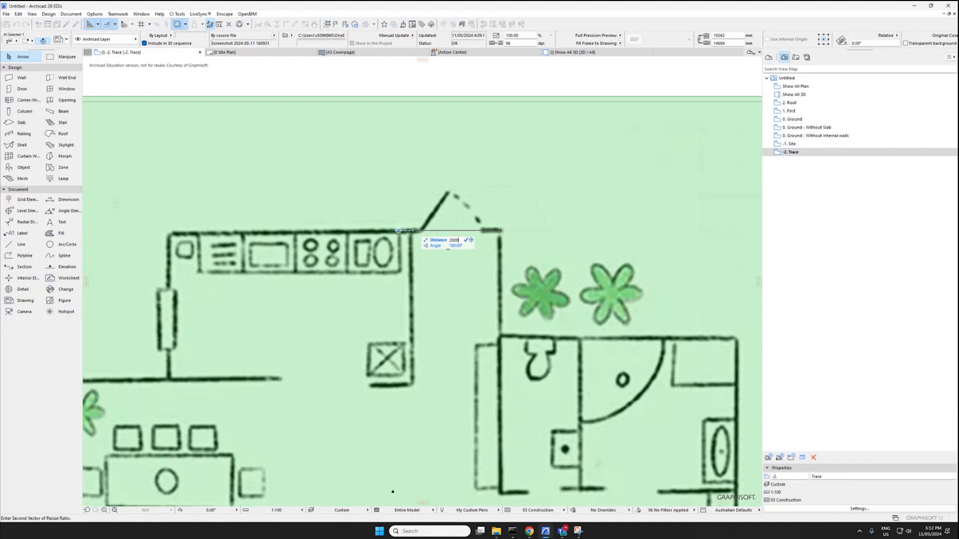
{"action": "type", "text": "000"}
{"action": "key", "text": "Return"}
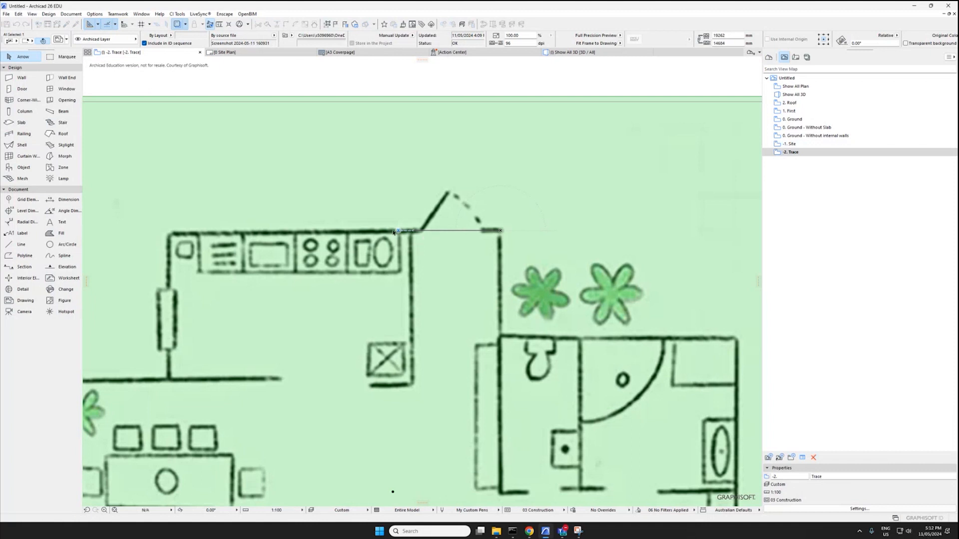
Measure the wall between living room and bedroom on the resized image, deselect it and reopen the Trace view
{"action": "scroll", "coordinate": [509, 271], "scroll_direction": "down", "scroll_amount": 4}
{"action": "scroll", "coordinate": [509, 270], "scroll_direction": "down", "scroll_amount": 3}
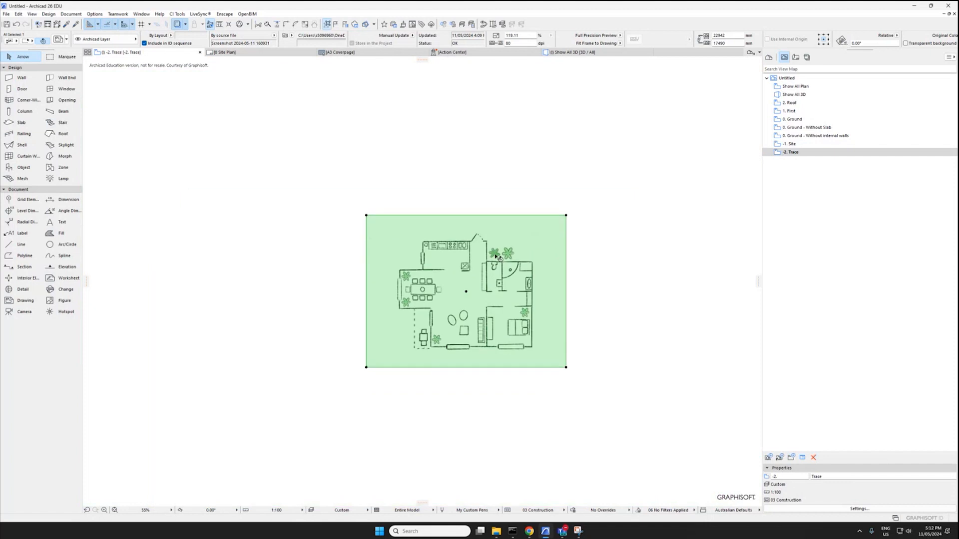
{"action": "scroll", "coordinate": [476, 287], "scroll_direction": "up", "scroll_amount": 3}
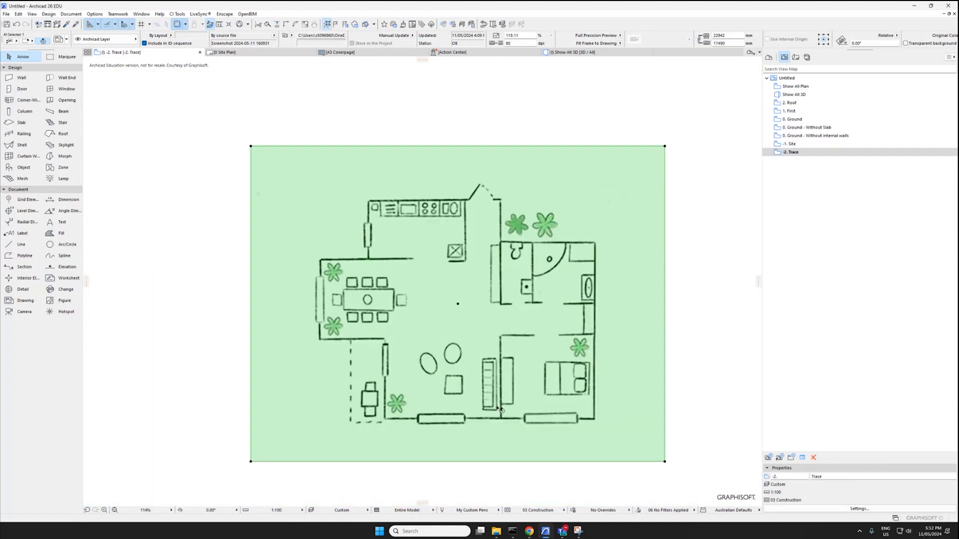
{"action": "scroll", "coordinate": [477, 400], "scroll_direction": "up", "scroll_amount": 2}
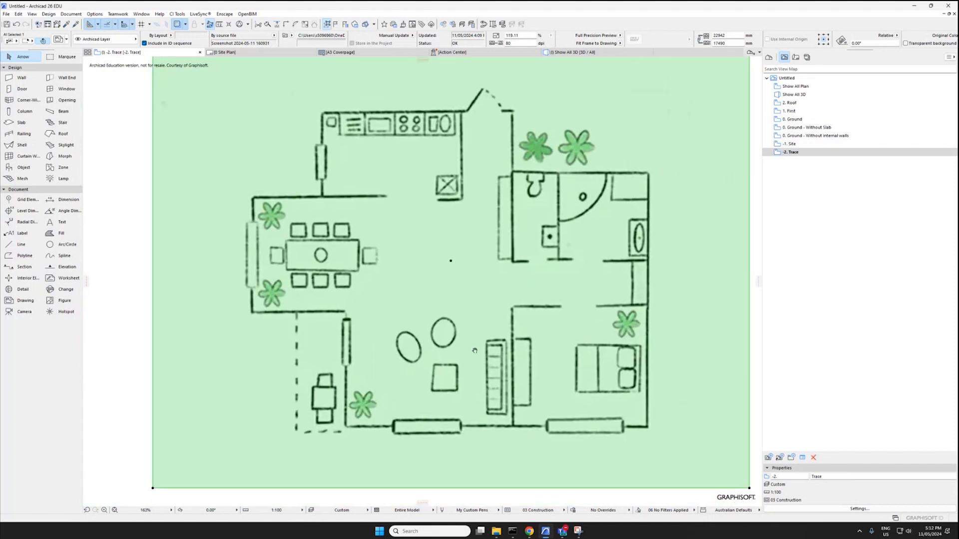
{"action": "middle_click_drag", "start_coordinate": [475, 350], "coordinate": [467, 374]}
{"action": "key", "text": "m"}
{"action": "left_click", "coordinate": [506, 450]}
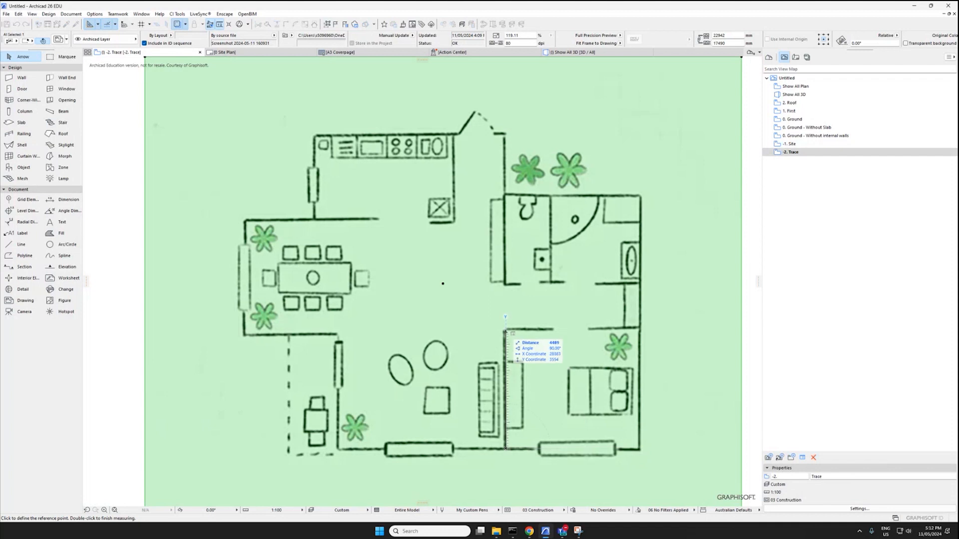
{"action": "key", "text": "Escape"}
{"action": "key", "text": "Escape"}
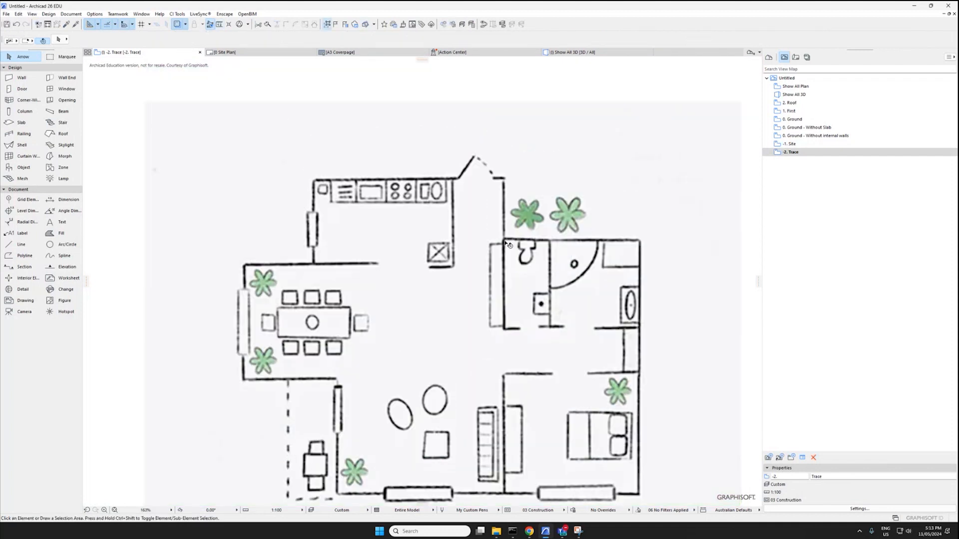
{"action": "double_click", "coordinate": [791, 153]}
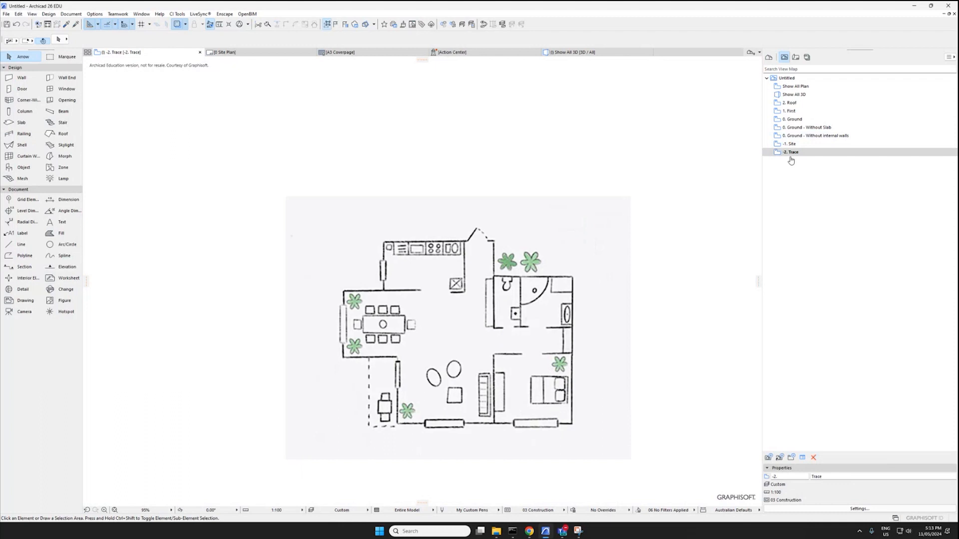
Open the 0. Ground floor plan and bring the sketch underlay beside the existing plan into view
{"action": "double_click", "coordinate": [794, 119]}
{"action": "middle_click_drag", "start_coordinate": [640, 300], "coordinate": [346, 303]}
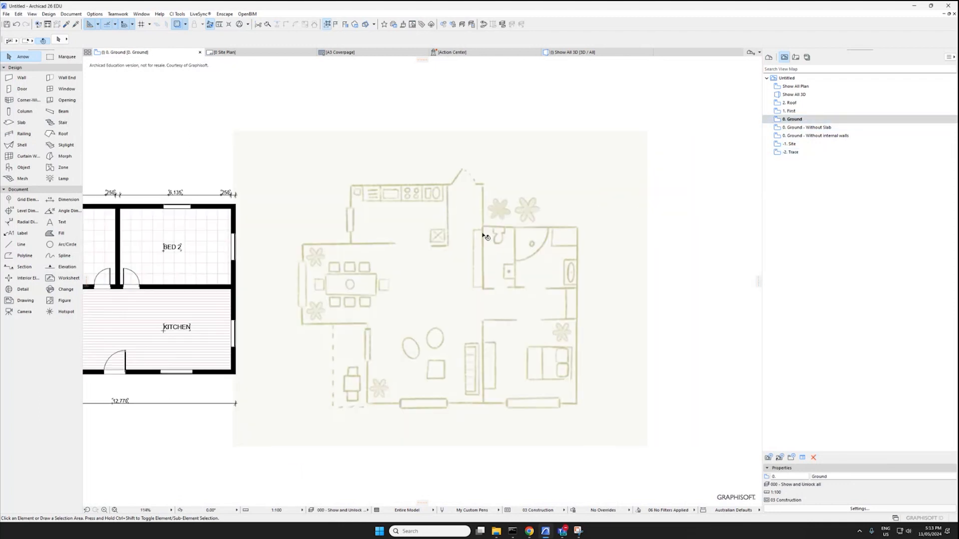
{"action": "key", "text": "super"}
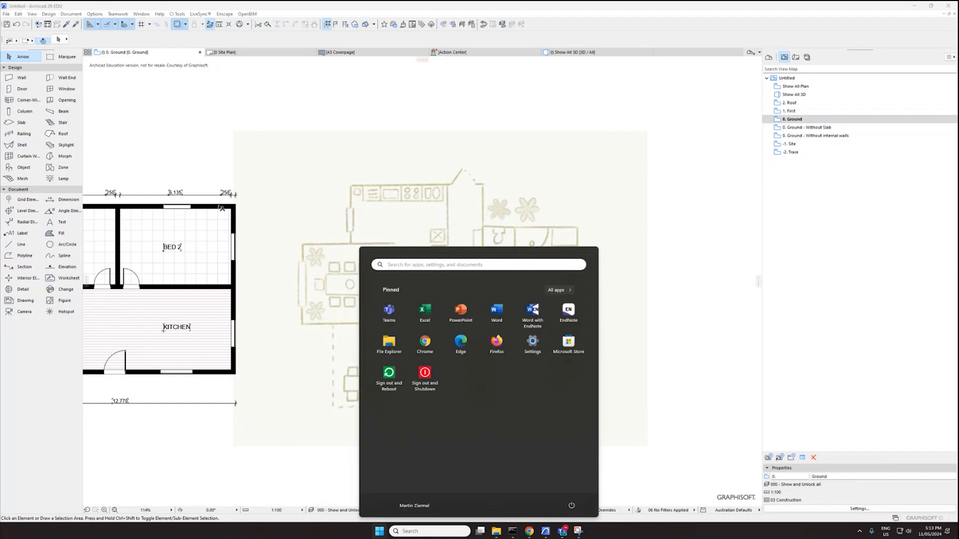
{"action": "key", "text": "super"}
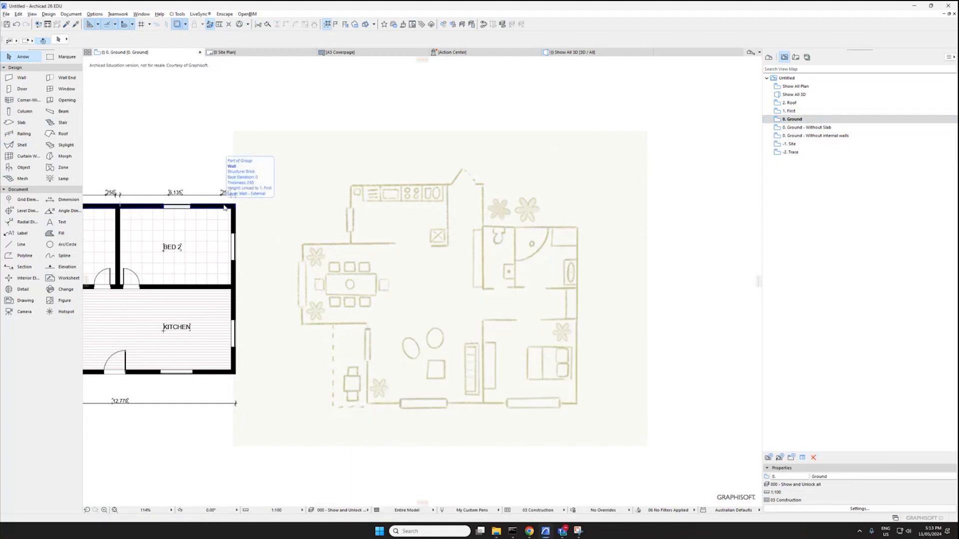
Trace the sketch's full outer perimeter with 250 mm thick external brick walls using the Wall tool
{"action": "key", "text": "w"}
{"action": "left_click", "coordinate": [353, 243]}
{"action": "left_click", "coordinate": [353, 186]}
{"action": "left_click", "coordinate": [482, 186]}
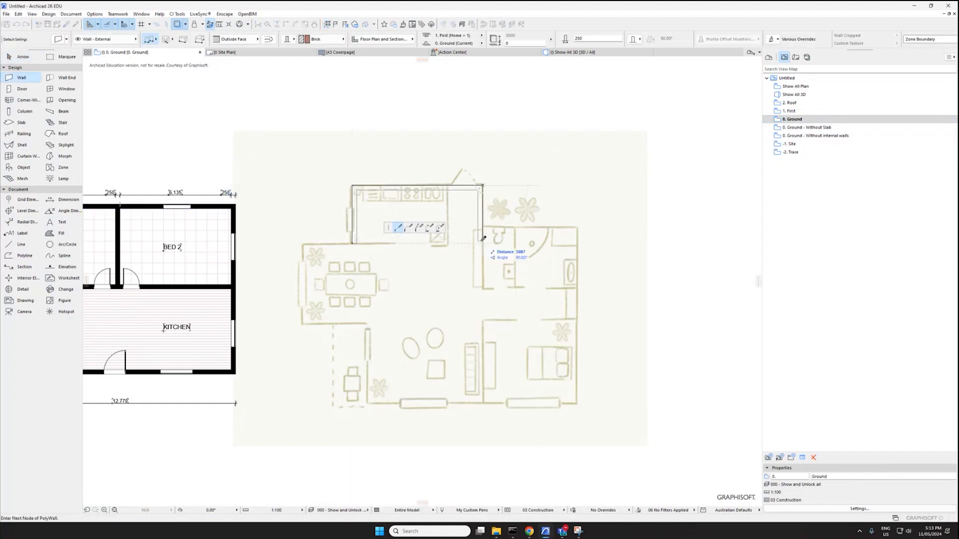
{"action": "left_click", "coordinate": [482, 227]}
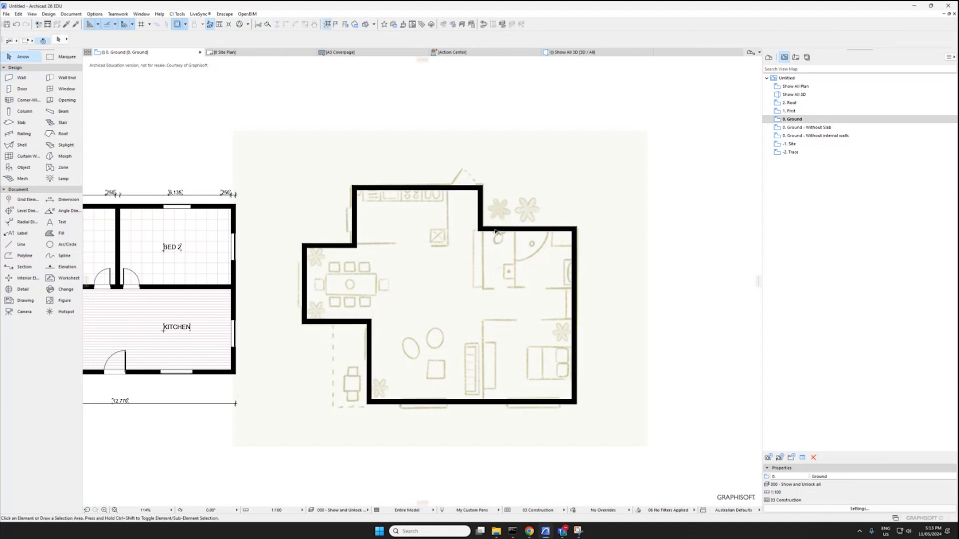
Turn off Suspend Groups so that the entire traced external wall loop is selected together
{"action": "left_click", "coordinate": [499, 231]}
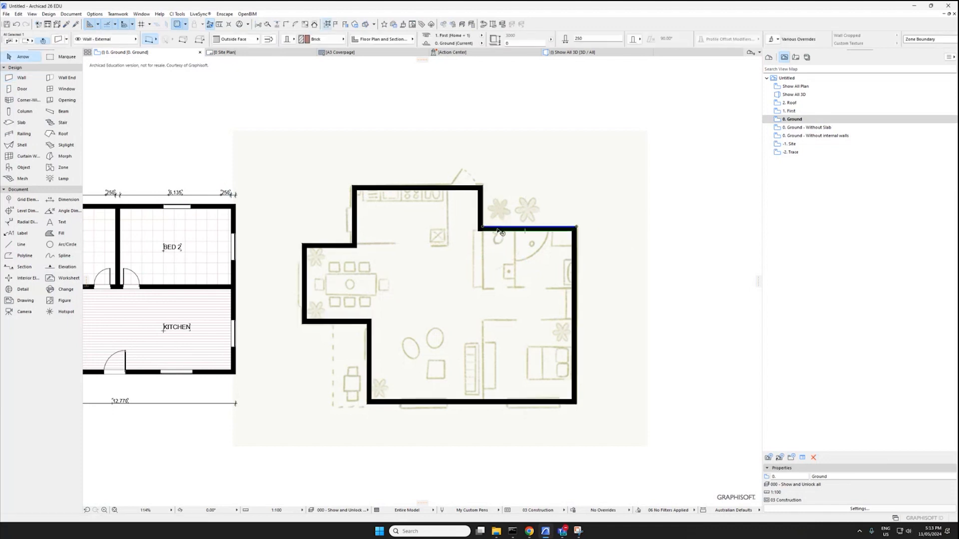
{"action": "key", "text": "Escape"}
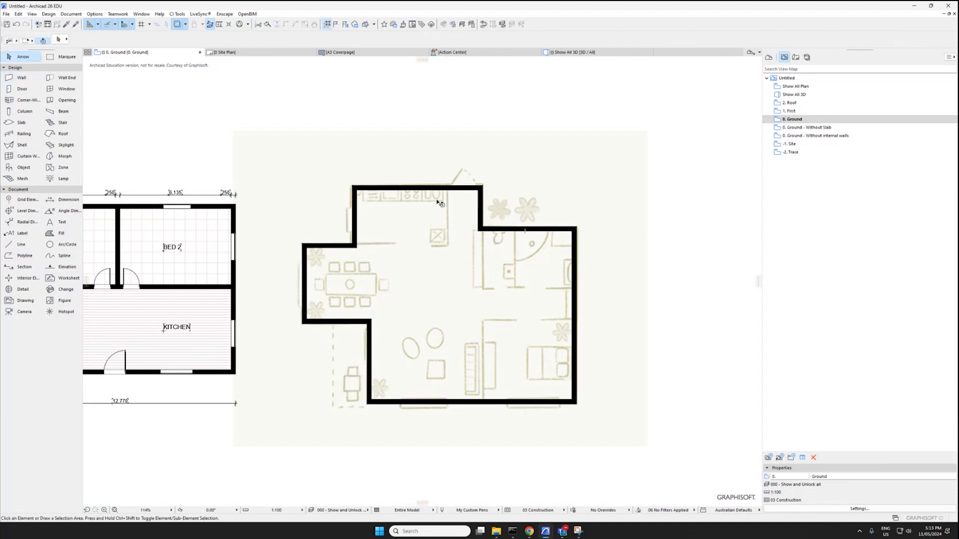
{"action": "left_click", "coordinate": [437, 190]}
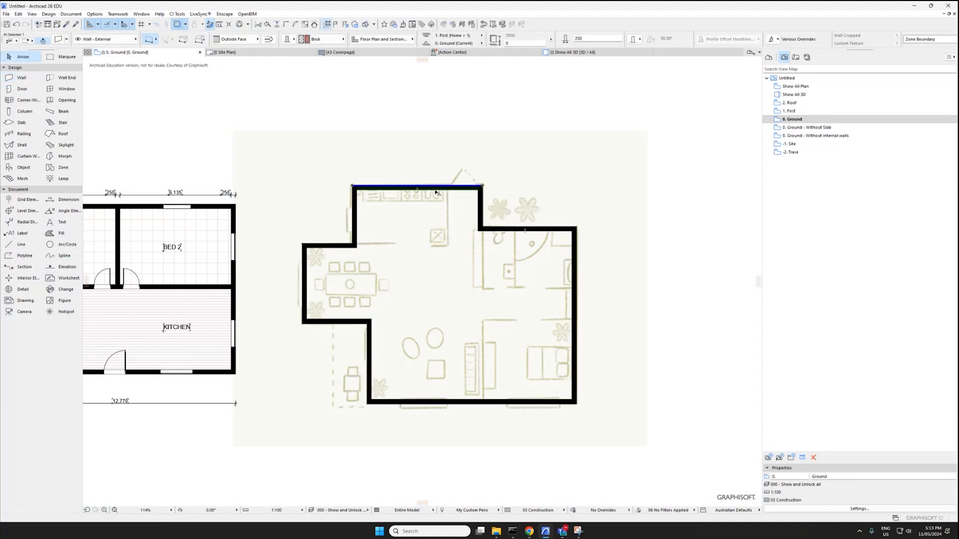
{"action": "left_click", "coordinate": [328, 26]}
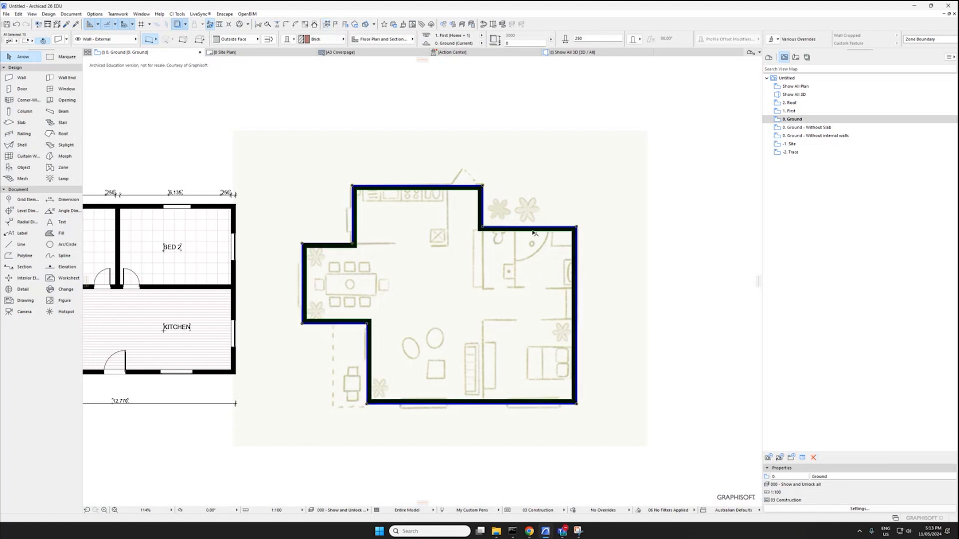
Offset all edges of the traced external wall loop outward by 250 mm
{"action": "scroll", "coordinate": [372, 218], "scroll_direction": "up", "scroll_amount": 5}
{"action": "middle_click_drag", "start_coordinate": [513, 228], "coordinate": [336, 217]}
{"action": "scroll", "coordinate": [499, 254], "scroll_direction": "down", "scroll_amount": 3}
{"action": "scroll", "coordinate": [492, 257], "scroll_direction": "up", "scroll_amount": 4}
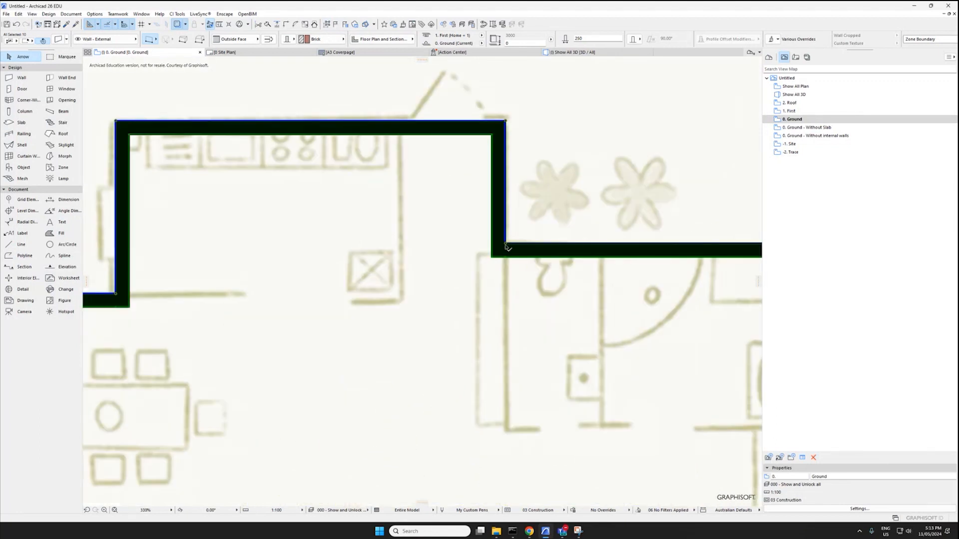
{"action": "scroll", "coordinate": [509, 249], "scroll_direction": "down", "scroll_amount": 3}
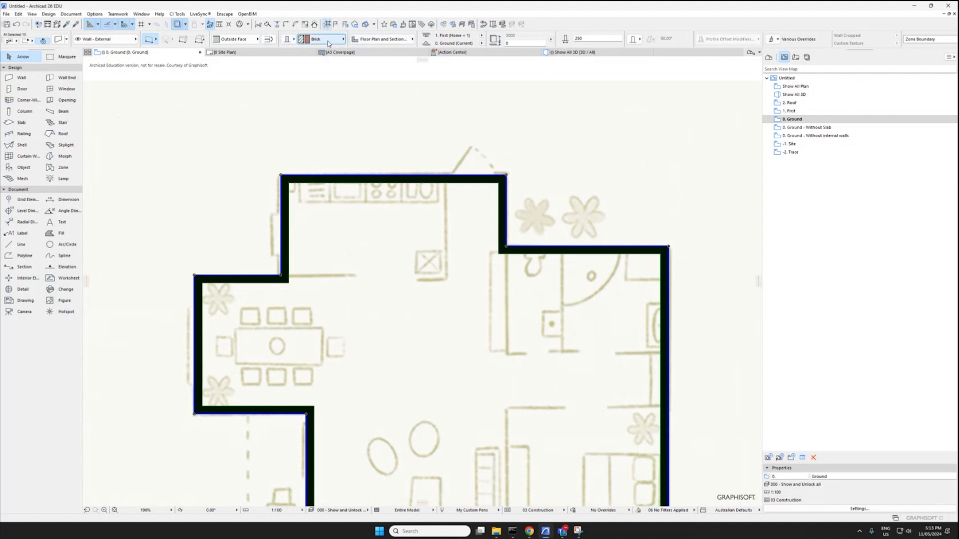
{"action": "scroll", "coordinate": [310, 184], "scroll_direction": "up", "scroll_amount": 4}
{"action": "left_click", "coordinate": [310, 184]}
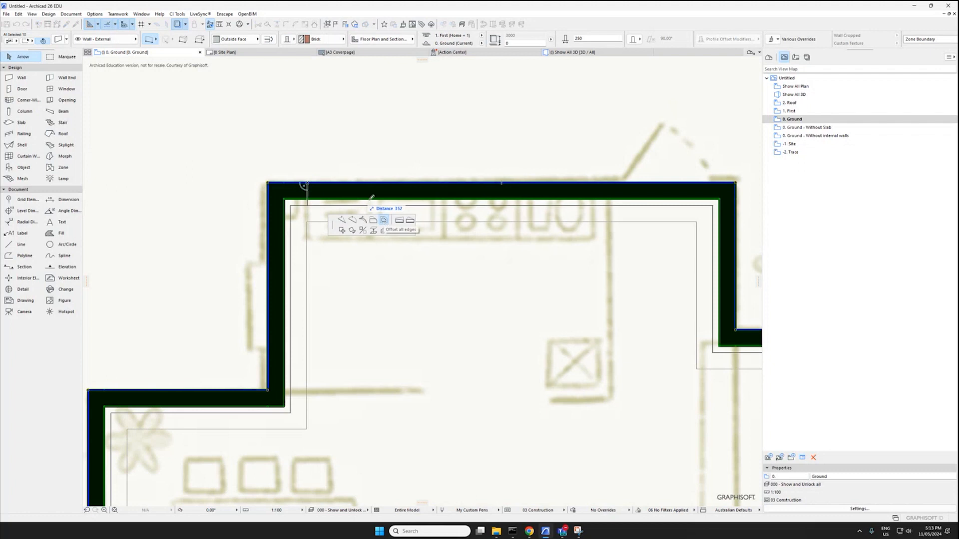
{"action": "type", "text": "250"}
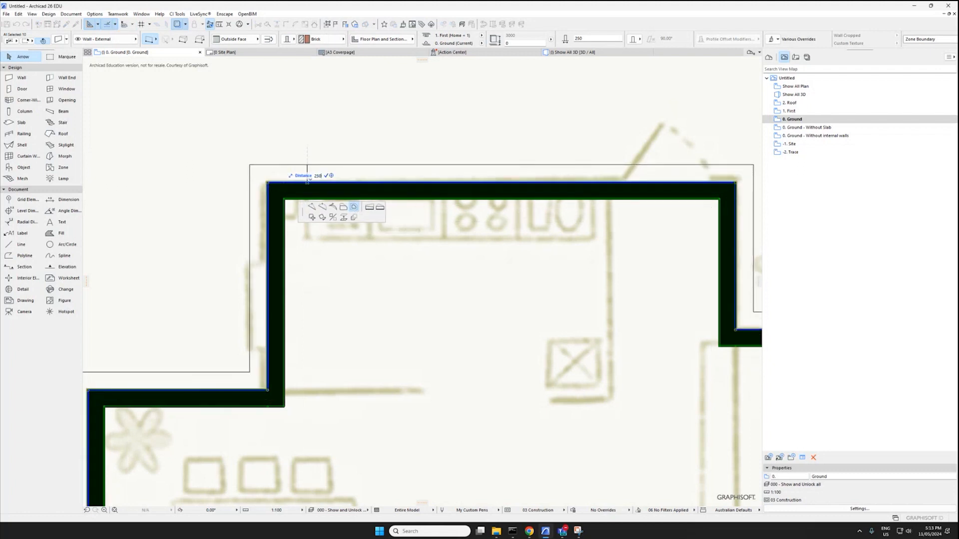
{"action": "key", "text": "Return"}
{"action": "scroll", "coordinate": [309, 168], "scroll_direction": "down", "scroll_amount": 5}
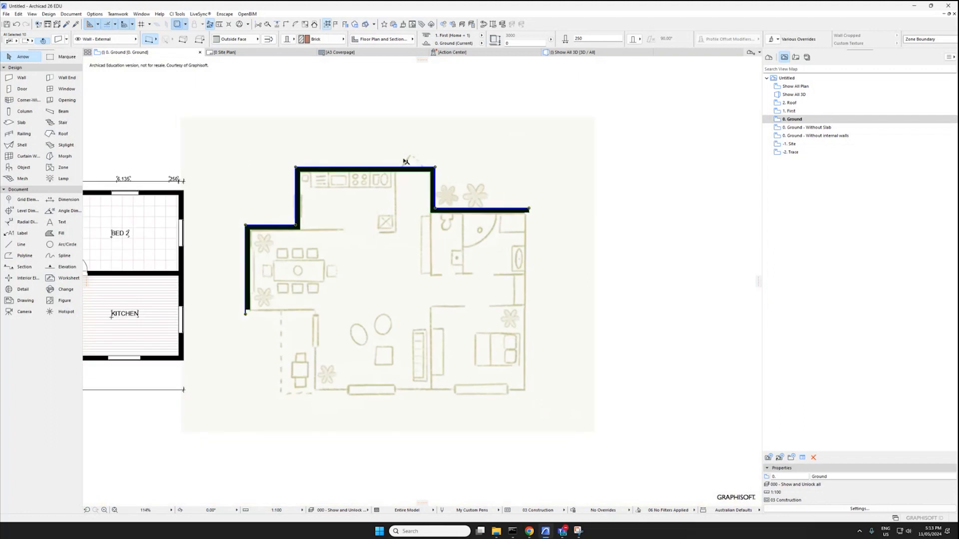
{"action": "key", "text": "Escape"}
{"action": "middle_click_drag", "start_coordinate": [391, 263], "coordinate": [503, 230]}
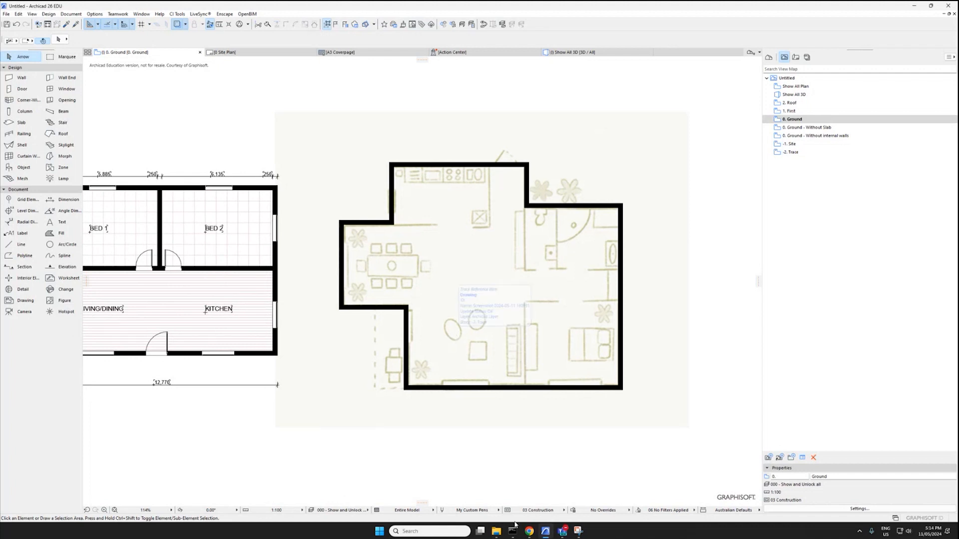
{"action": "middle_click_drag", "start_coordinate": [433, 265], "coordinate": [557, 249]}
{"action": "middle_click_drag", "start_coordinate": [308, 265], "coordinate": [473, 290]}
{"action": "middle_click_drag", "start_coordinate": [587, 249], "coordinate": [447, 216]}
{"action": "left_click_drag", "start_coordinate": [132, 143], "coordinate": [441, 421]}
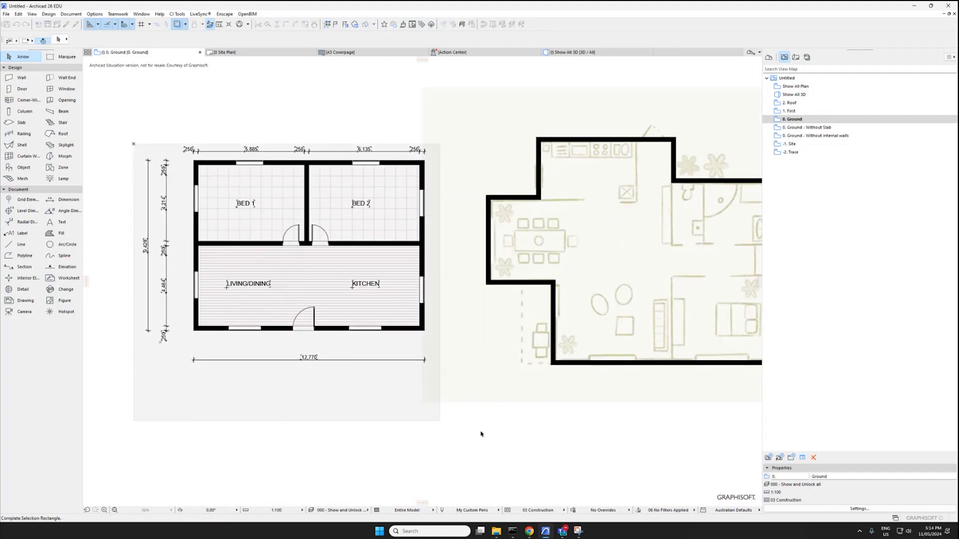
{"action": "key", "text": "ctrl+k"}
{"action": "left_click", "coordinate": [506, 242]}
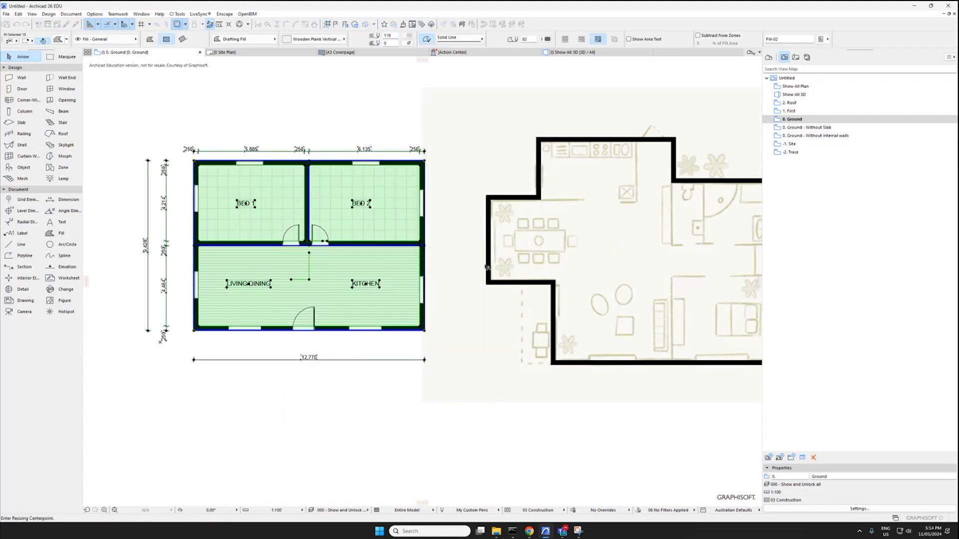
{"action": "key", "text": "Escape"}
{"action": "scroll", "coordinate": [454, 378], "scroll_direction": "down", "scroll_amount": 4}
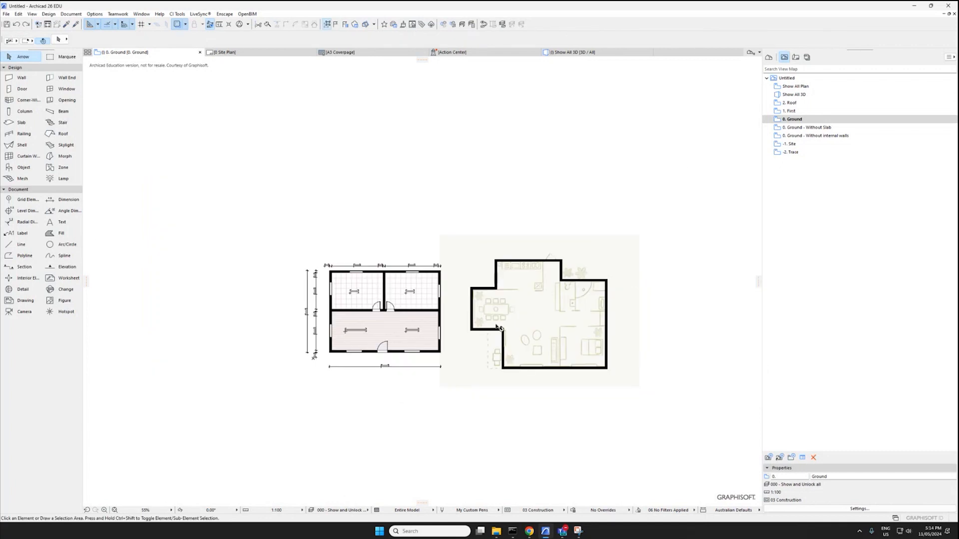
{"action": "scroll", "coordinate": [592, 297], "scroll_direction": "up", "scroll_amount": 5}
{"action": "left_click", "coordinate": [625, 311]}
{"action": "middle_click_drag", "start_coordinate": [625, 312], "coordinate": [566, 274]}
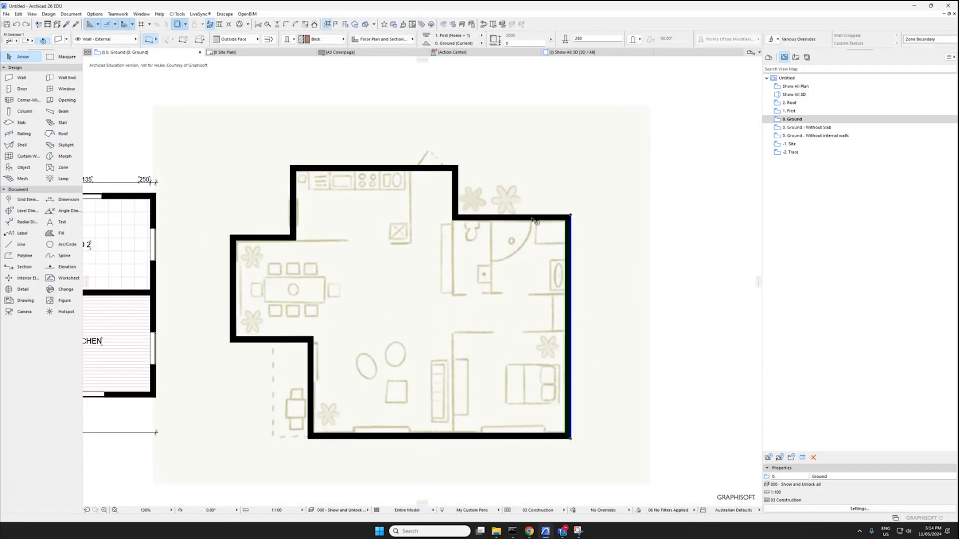
{"action": "left_click", "coordinate": [535, 219], "text": "shift"}
{"action": "left_click", "coordinate": [564, 438], "text": "shift"}
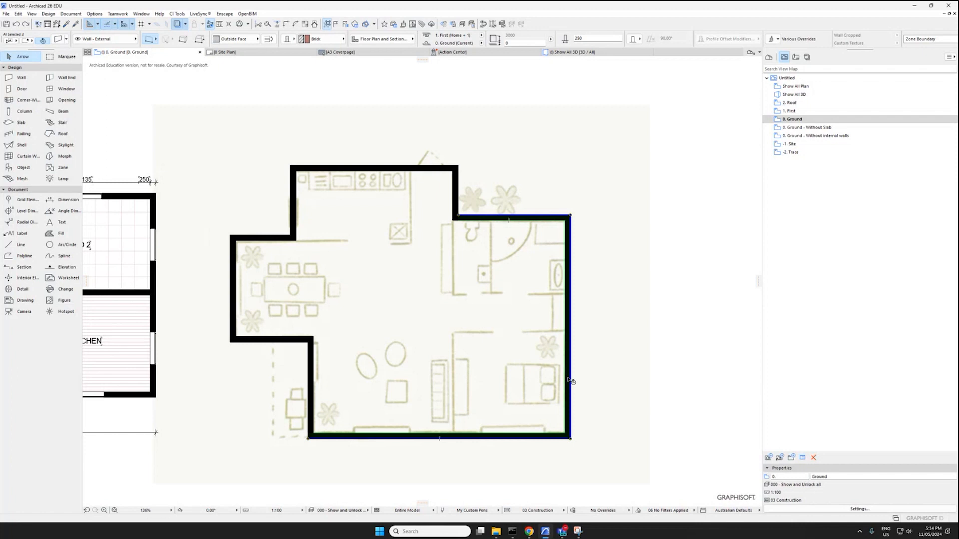
{"action": "left_click", "coordinate": [571, 379]}
{"action": "key", "text": "Escape"}
{"action": "key", "text": "Escape"}
Try to stretch the traced plan's east wall outward by about 6,280 mm with its two adjoining walls, and undo it
{"action": "left_click", "coordinate": [549, 438]}
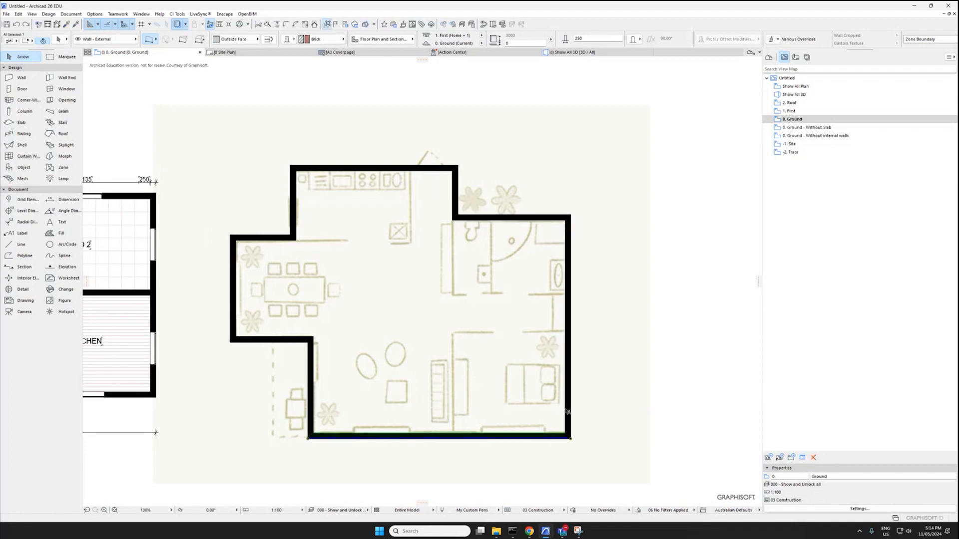
{"action": "left_click", "coordinate": [568, 411], "text": "shift"}
{"action": "left_click", "coordinate": [552, 217], "text": "shift"}
{"action": "left_click", "coordinate": [571, 254]}
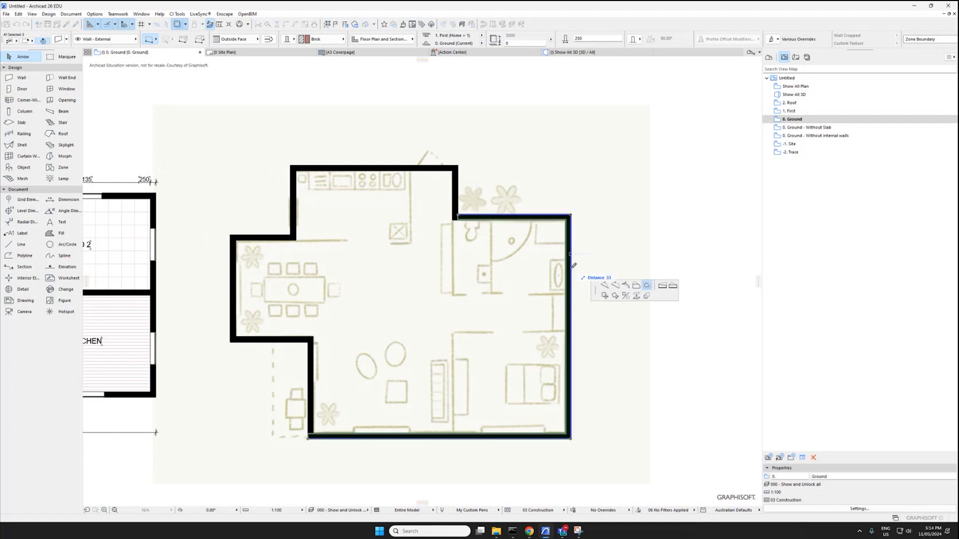
{"action": "left_click", "coordinate": [636, 285]}
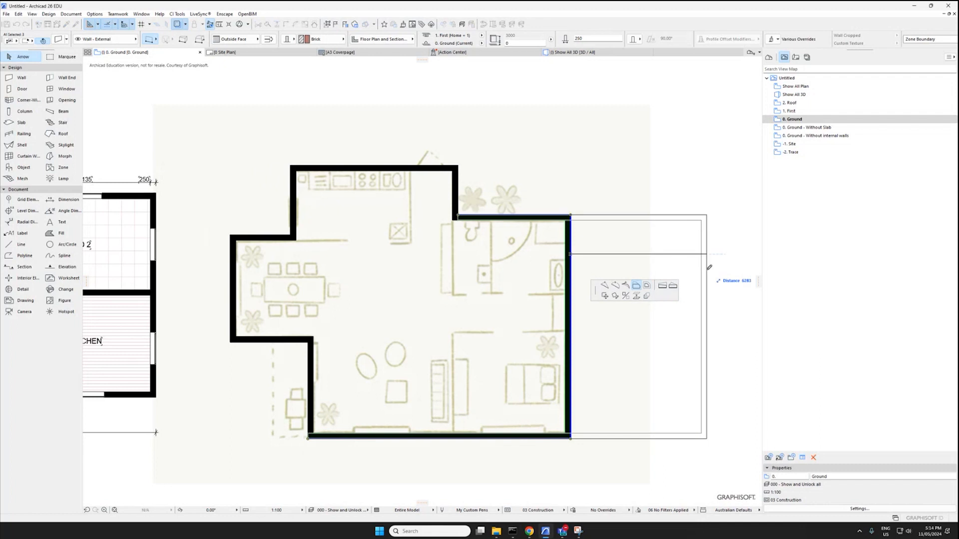
{"action": "left_click", "coordinate": [707, 270]}
{"action": "middle_click_drag", "start_coordinate": [708, 271], "coordinate": [687, 273]}
{"action": "key", "text": "ctrl+z"}
Fillet the north-east outer corner of the traced walls with a 500 mm radius
{"action": "scroll", "coordinate": [550, 218], "scroll_direction": "up", "scroll_amount": 1}
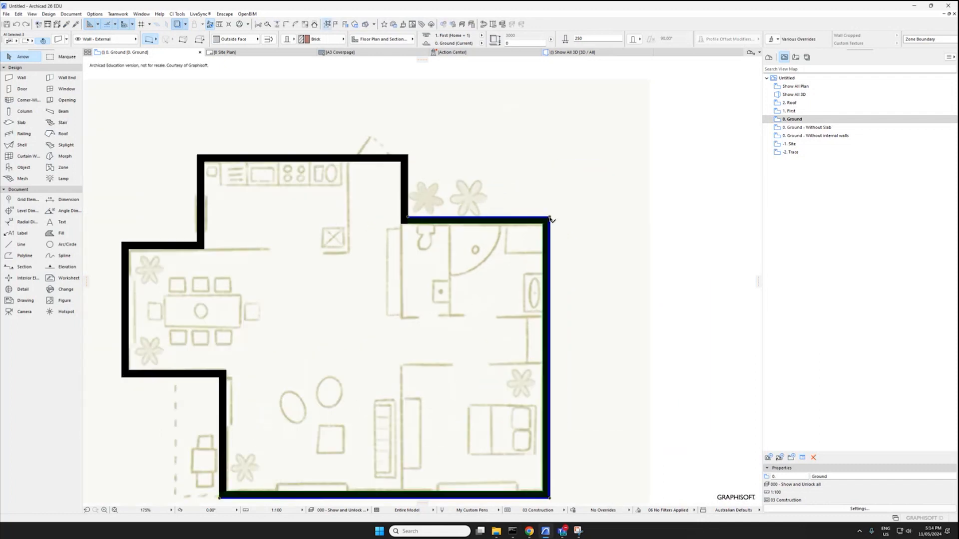
{"action": "scroll", "coordinate": [551, 219], "scroll_direction": "up", "scroll_amount": 2}
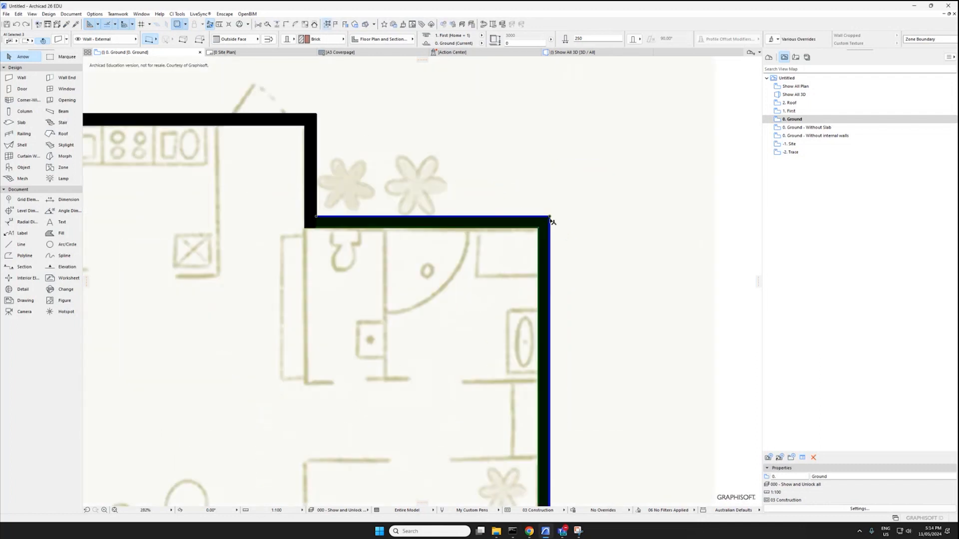
{"action": "left_click", "coordinate": [530, 224], "text": "shift"}
{"action": "left_click", "coordinate": [550, 218]}
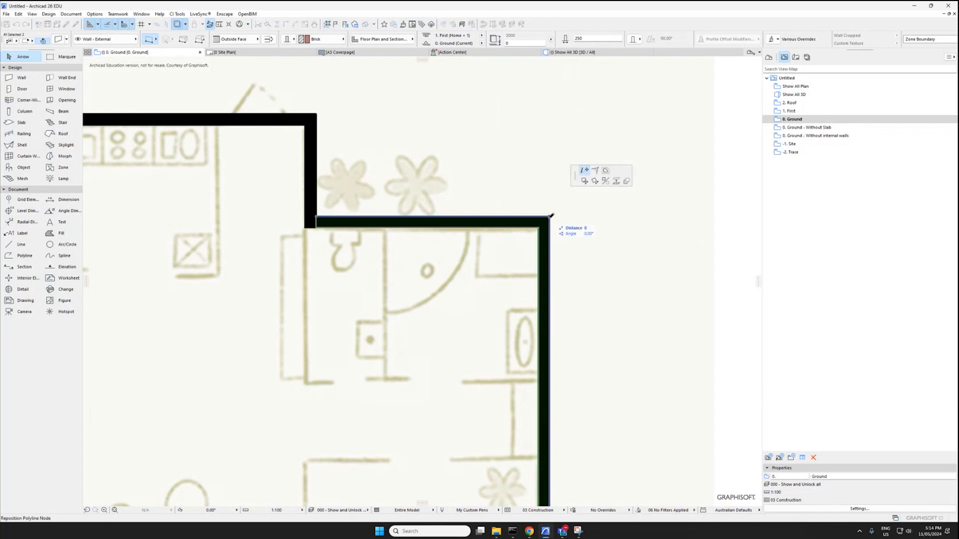
{"action": "left_click", "coordinate": [596, 172]}
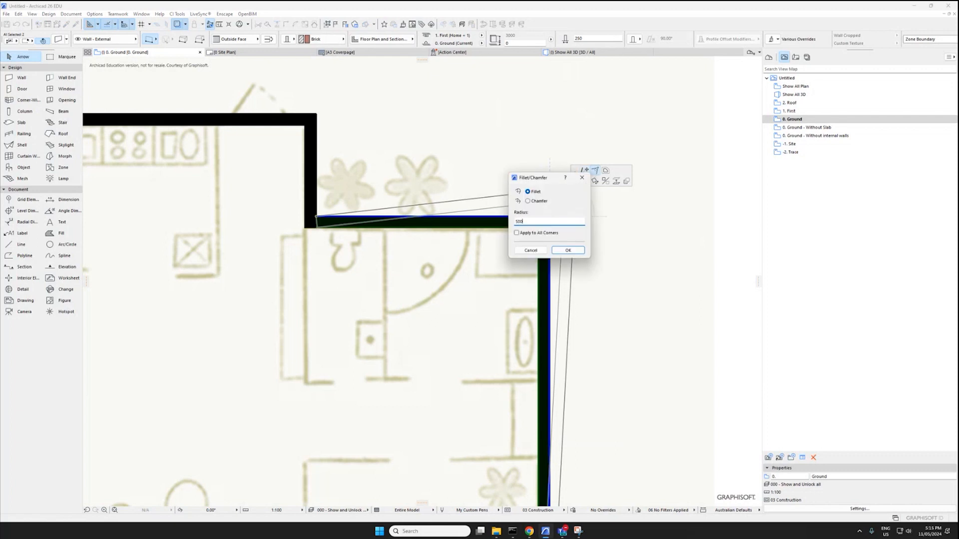
{"action": "left_click", "coordinate": [567, 250]}
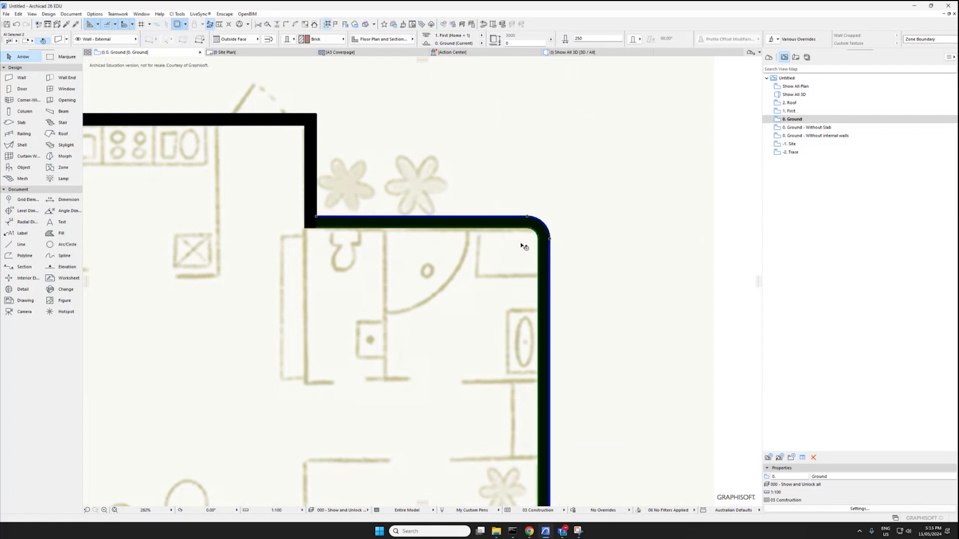
Draw an open zigzag polyline with five segments in the empty area east of the traced plan
{"action": "scroll", "coordinate": [530, 250], "scroll_direction": "down", "scroll_amount": 4}
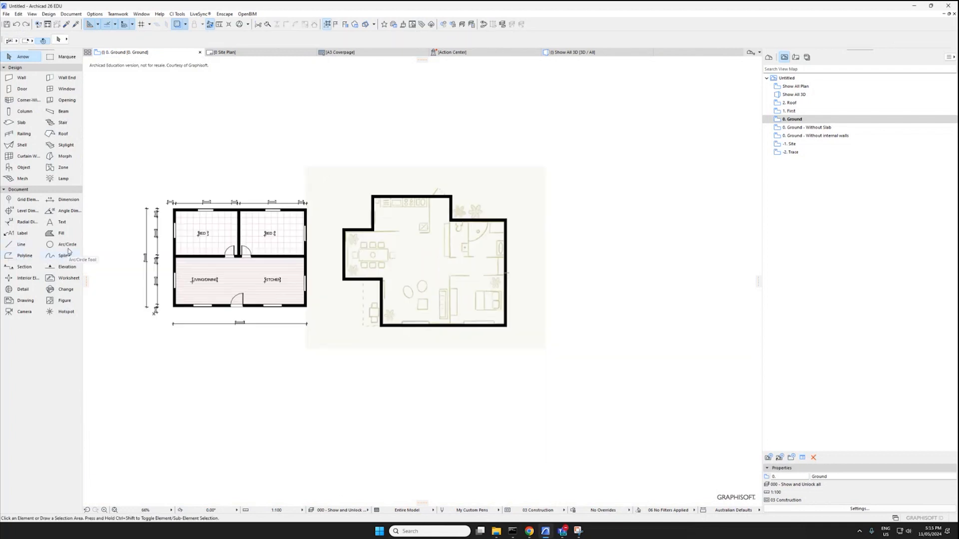
{"action": "left_click", "coordinate": [25, 255]}
{"action": "middle_click_drag", "start_coordinate": [520, 338], "coordinate": [516, 293]}
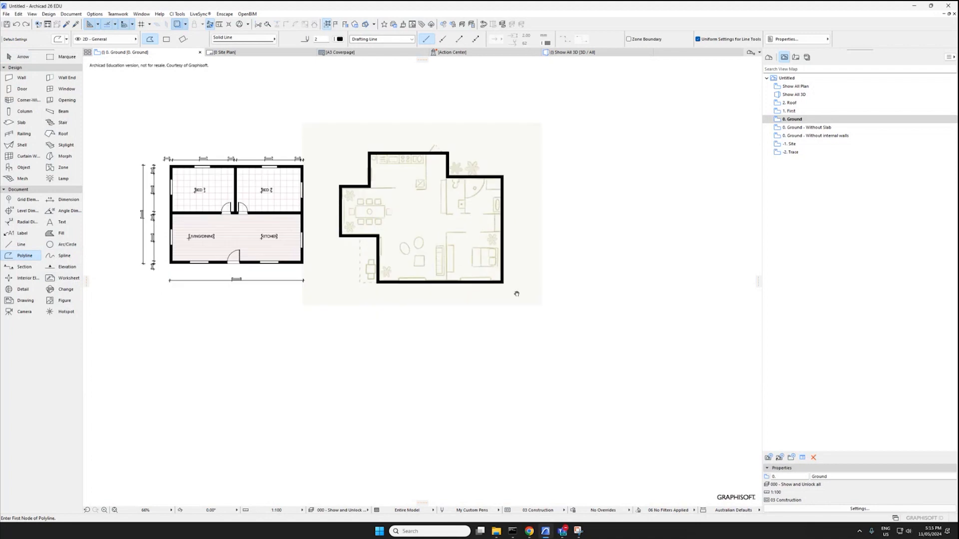
{"action": "left_click", "coordinate": [500, 395]}
{"action": "left_click", "coordinate": [493, 340]}
{"action": "left_click", "coordinate": [568, 315]}
{"action": "left_click", "coordinate": [586, 249]}
{"action": "left_click", "coordinate": [568, 199]}
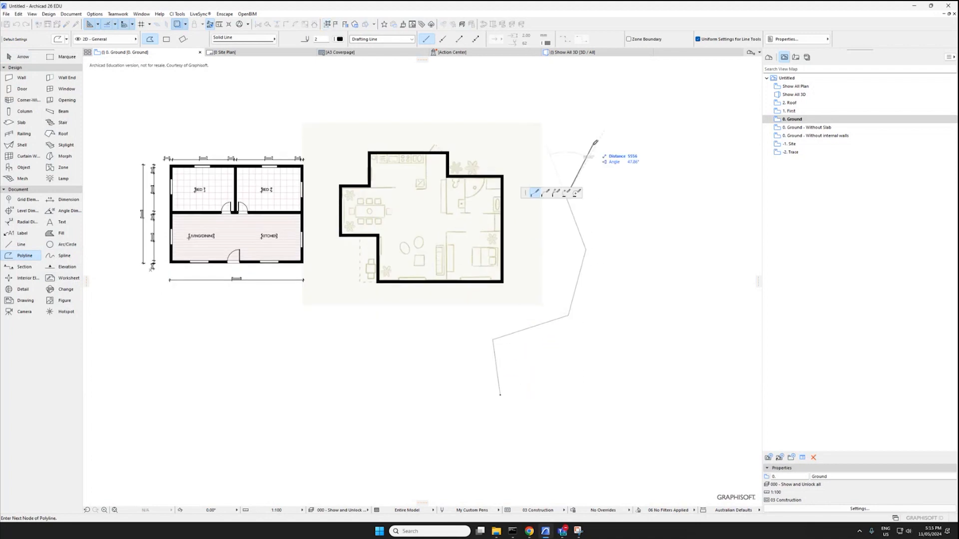
{"action": "double_click", "coordinate": [592, 144]}
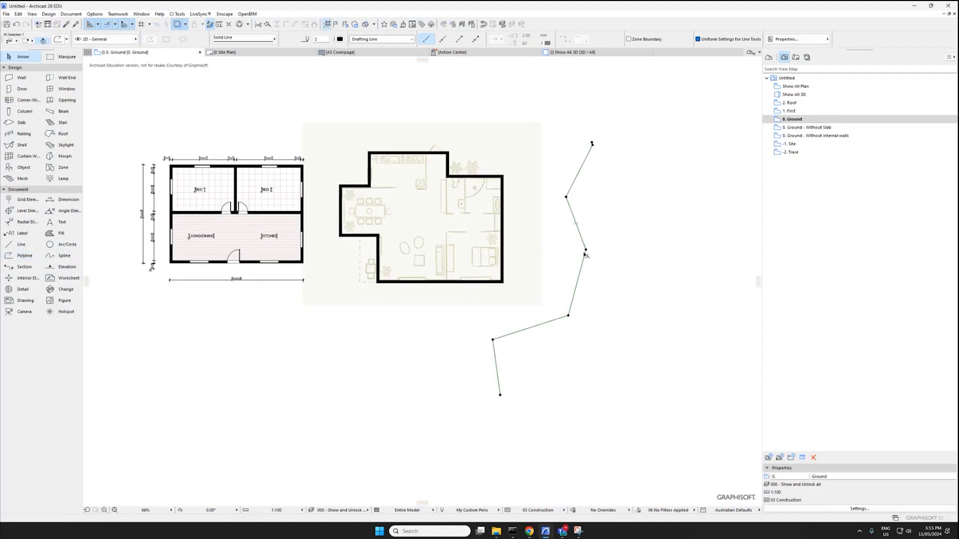
{"action": "left_click", "coordinate": [581, 270]}
{"action": "key", "text": "Escape"}
{"action": "middle_click_drag", "start_coordinate": [579, 290], "coordinate": [556, 293]}
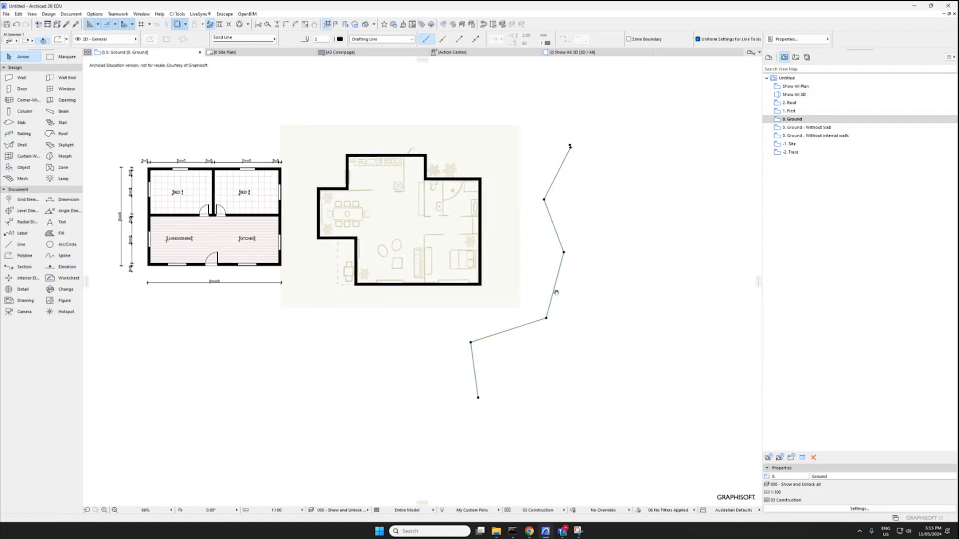
{"action": "scroll", "coordinate": [556, 304], "scroll_direction": "up", "scroll_amount": 2}
{"action": "scroll", "coordinate": [522, 278], "scroll_direction": "down", "scroll_amount": 2}
{"action": "scroll", "coordinate": [520, 282], "scroll_direction": "up", "scroll_amount": 1}
{"action": "left_click", "coordinate": [531, 288]}
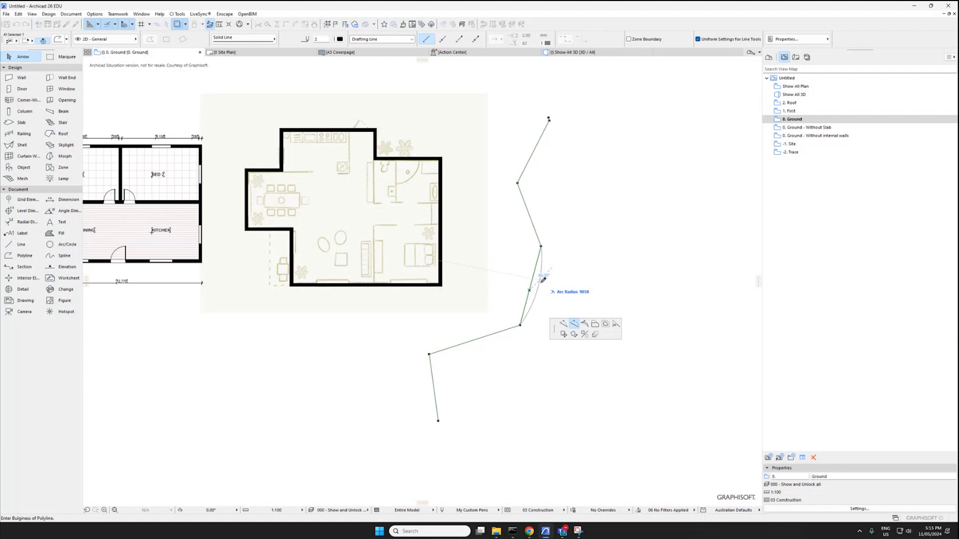
{"action": "key", "text": "Escape"}
Curve the polyline's middle segments into one large arc and move the polyline about 14,640 mm east
{"action": "left_click", "coordinate": [531, 212]}
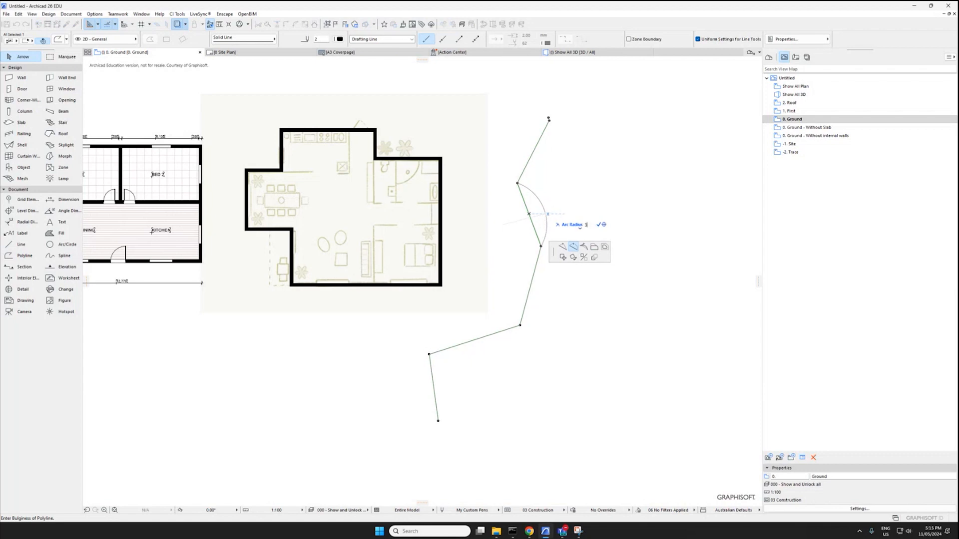
{"action": "key", "text": "Return"}
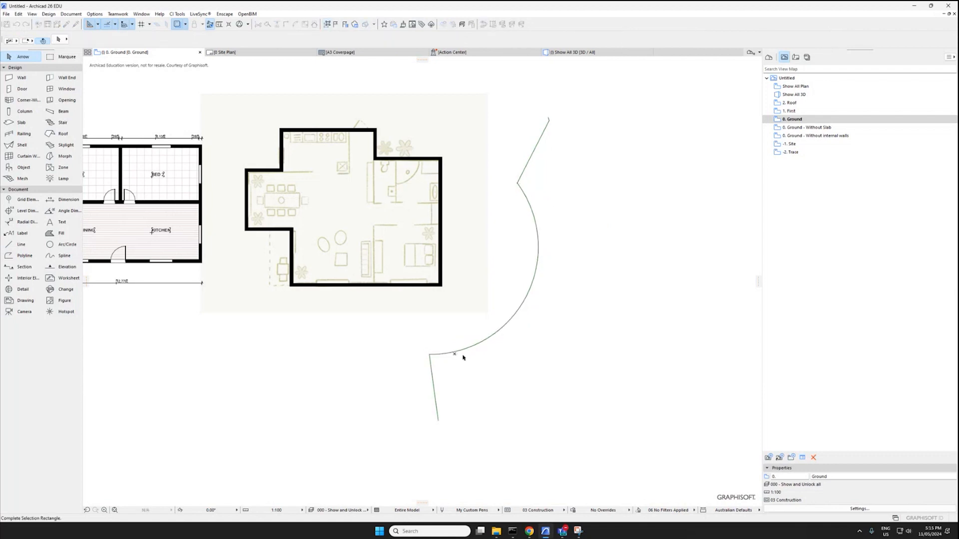
{"action": "left_click", "coordinate": [473, 348]}
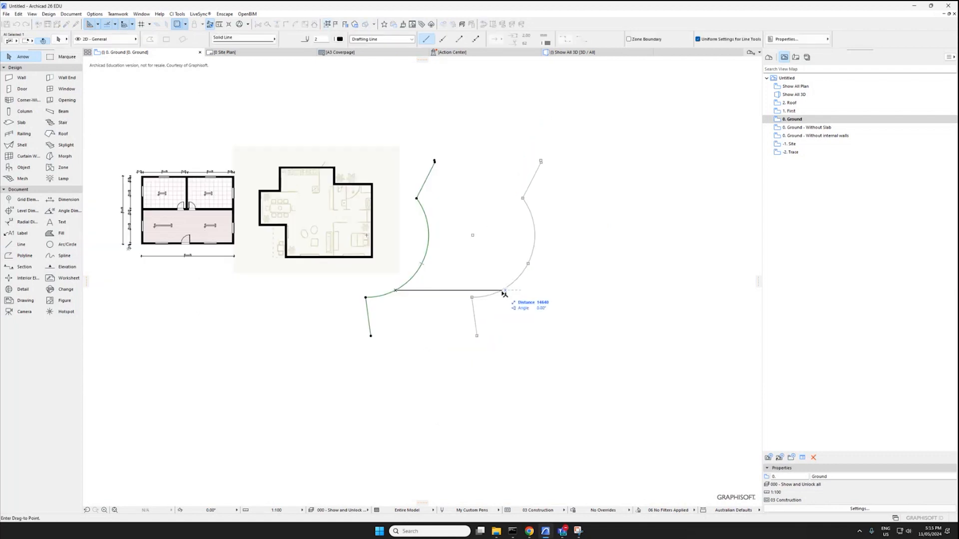
{"action": "left_click", "coordinate": [505, 293]}
Extend the polyline from its south end with four straight segments back to its north end, closing the outline
{"action": "left_click", "coordinate": [511, 294]}
{"action": "left_click", "coordinate": [514, 278]}
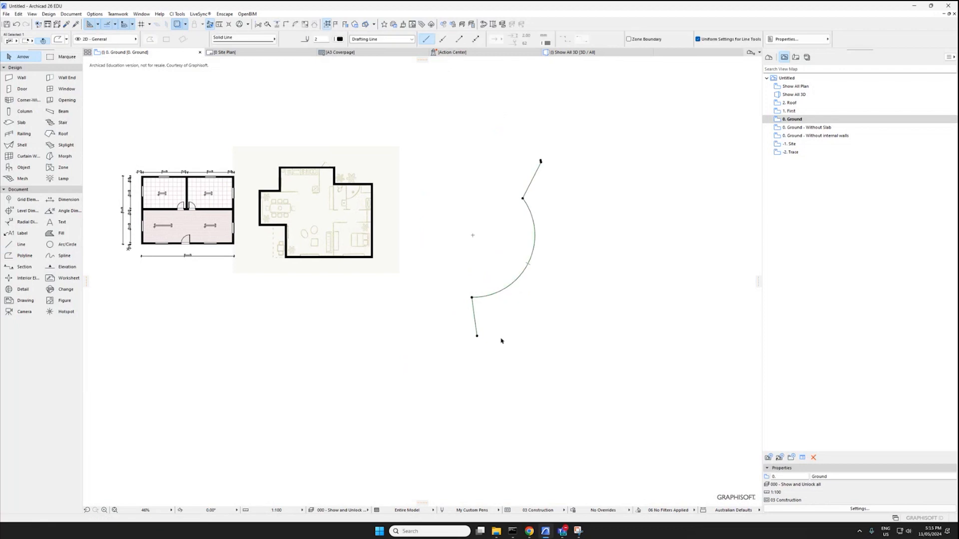
{"action": "left_click", "coordinate": [477, 336]}
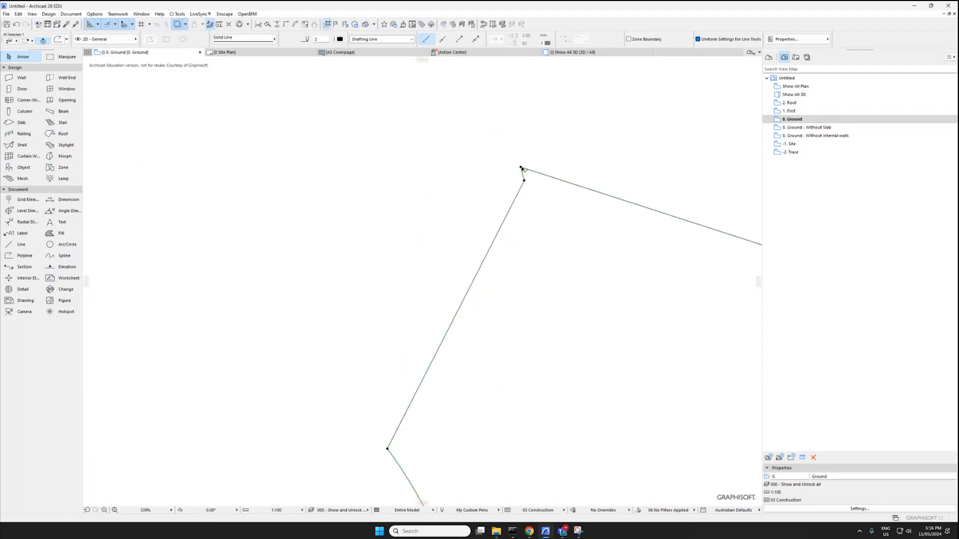
{"action": "left_click", "coordinate": [520, 167]}
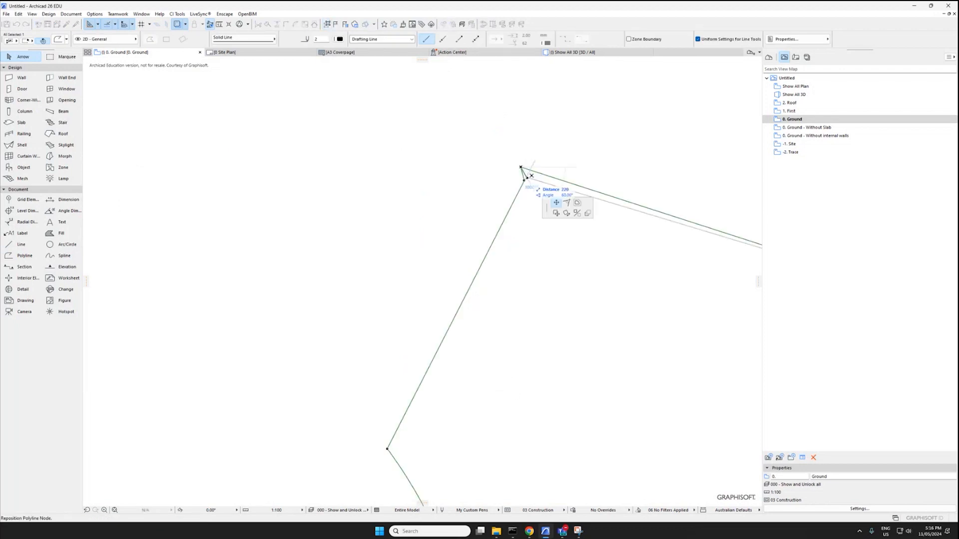
{"action": "left_click", "coordinate": [526, 181]}
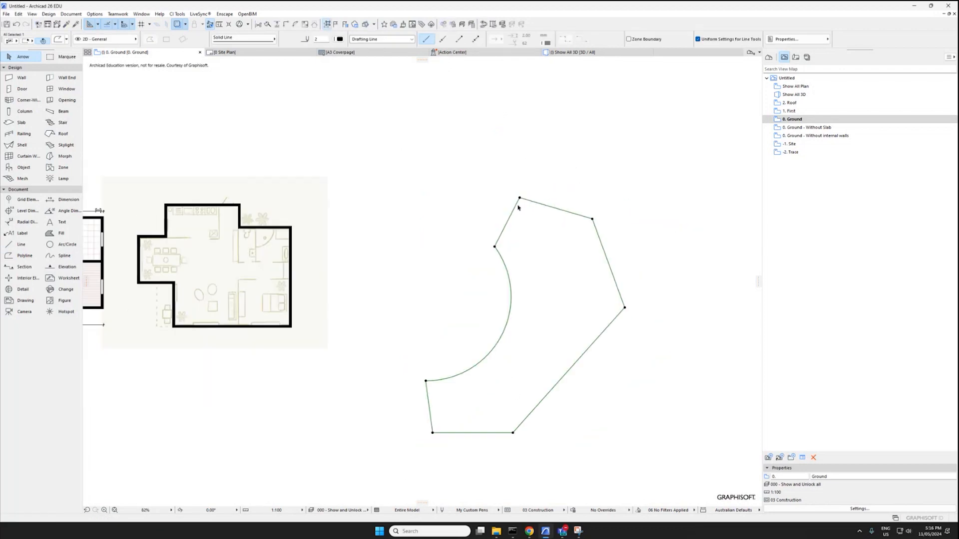
Reshape the closed polyline into a curved band with one large outer arc and two straight end edges
{"action": "left_click", "coordinate": [445, 342]}
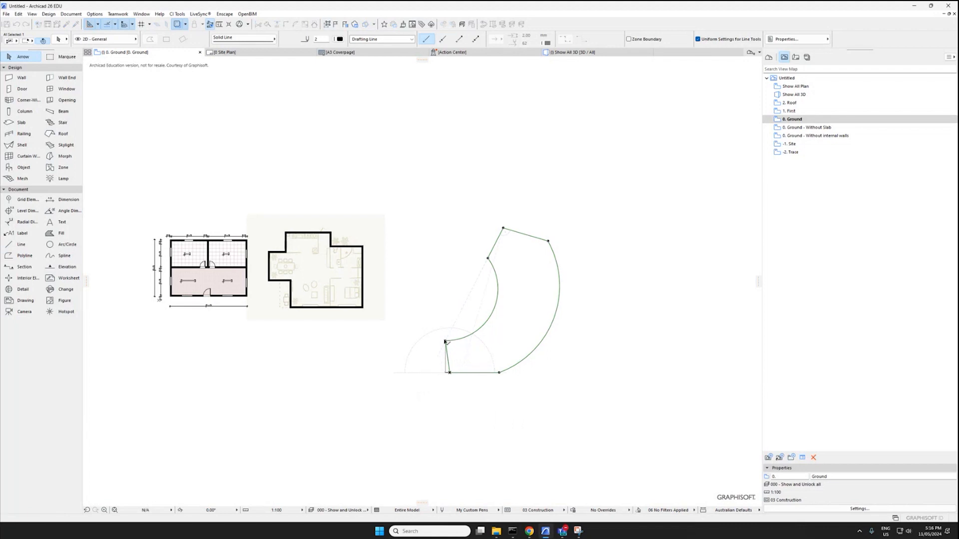
{"action": "left_click", "coordinate": [445, 342], "text": "shift"}
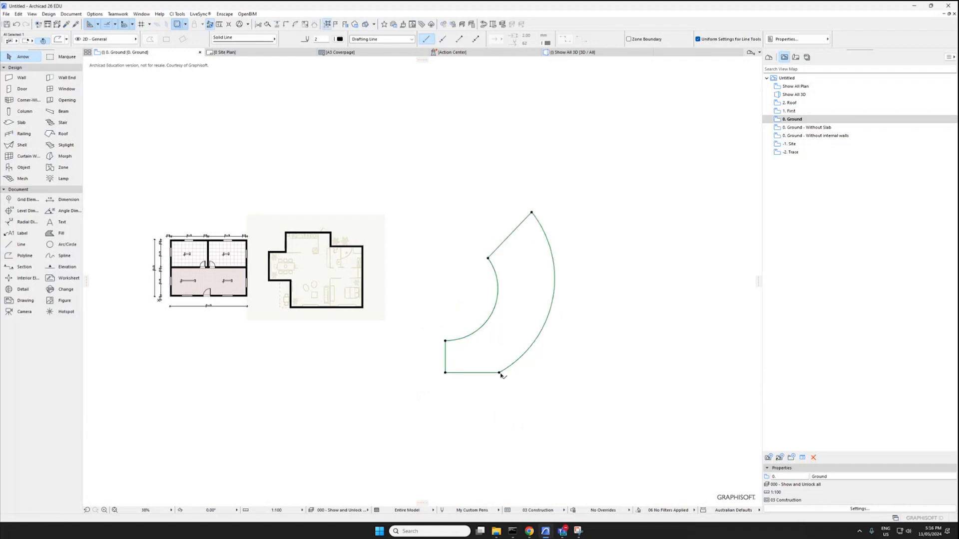
{"action": "key", "text": "Escape"}
{"action": "left_click", "coordinate": [533, 349]}
{"action": "left_click", "coordinate": [532, 350]}
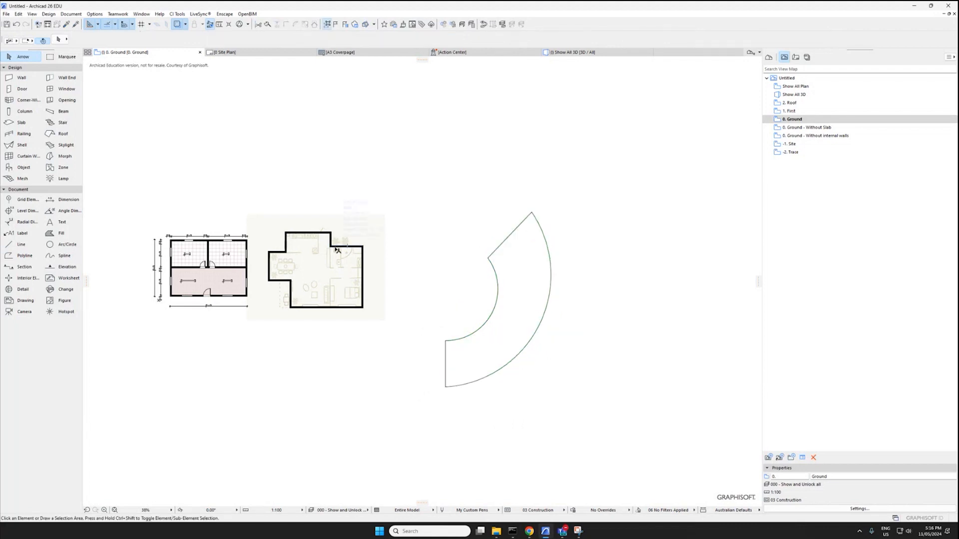
Create external walls along the curved band's outline with the Magic Wand, using the settings of the traced plan's external wall
{"action": "scroll", "coordinate": [338, 250], "scroll_direction": "up", "scroll_amount": 5}
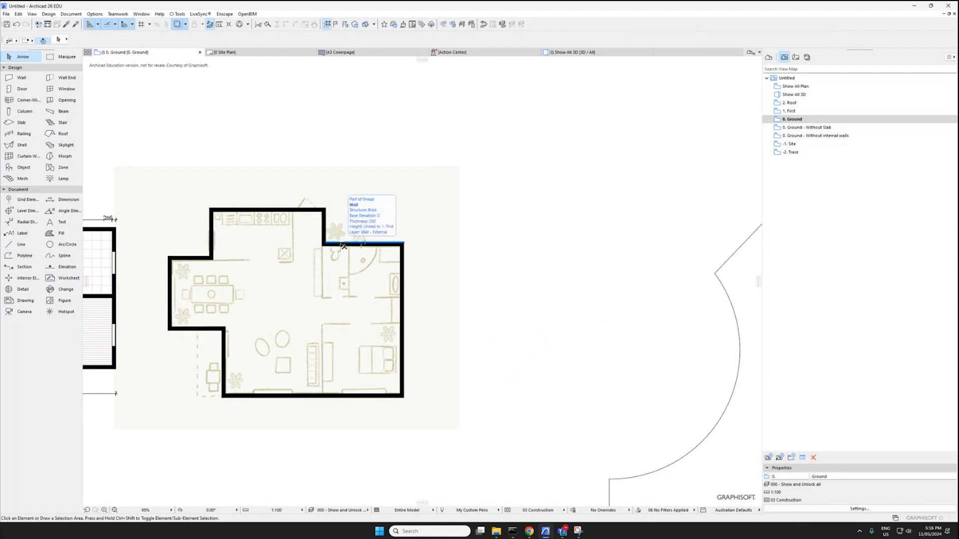
{"action": "left_click", "coordinate": [342, 245], "text": "alt"}
{"action": "scroll", "coordinate": [607, 288], "scroll_direction": "down", "scroll_amount": 4}
{"action": "middle_click_drag", "start_coordinate": [643, 284], "coordinate": [519, 275]}
{"action": "key", "text": "space"}
{"action": "left_click", "coordinate": [530, 266]}
{"action": "key", "text": "Escape"}
Move the whole group of curved external walls east, clear of the source polyline
{"action": "left_click", "coordinate": [536, 284]}
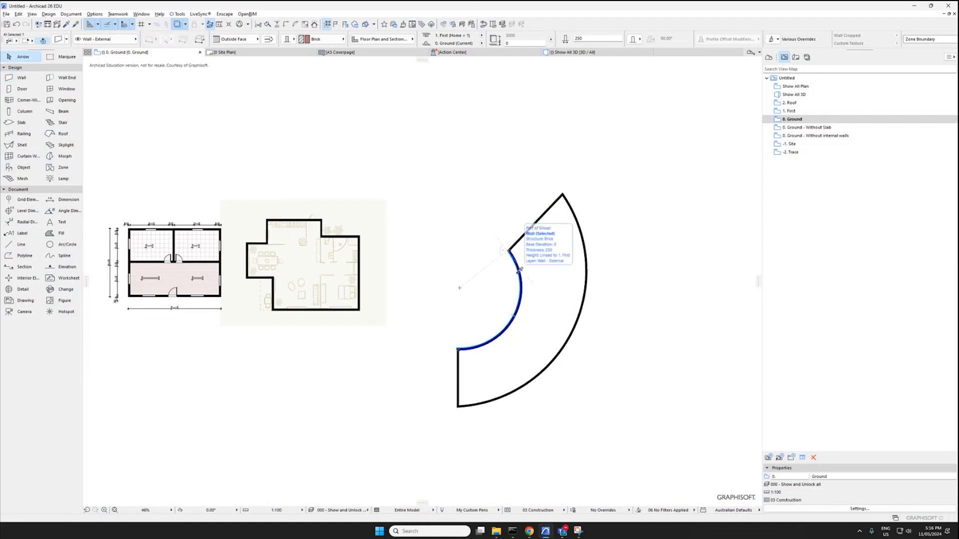
{"action": "key", "text": "alt+g"}
{"action": "key", "text": "ctrl+d"}
{"action": "left_click", "coordinate": [521, 282]}
{"action": "middle_click_drag", "start_coordinate": [569, 280], "coordinate": [390, 257]}
{"action": "left_click", "coordinate": [580, 278]}
{"action": "key", "text": "Escape"}
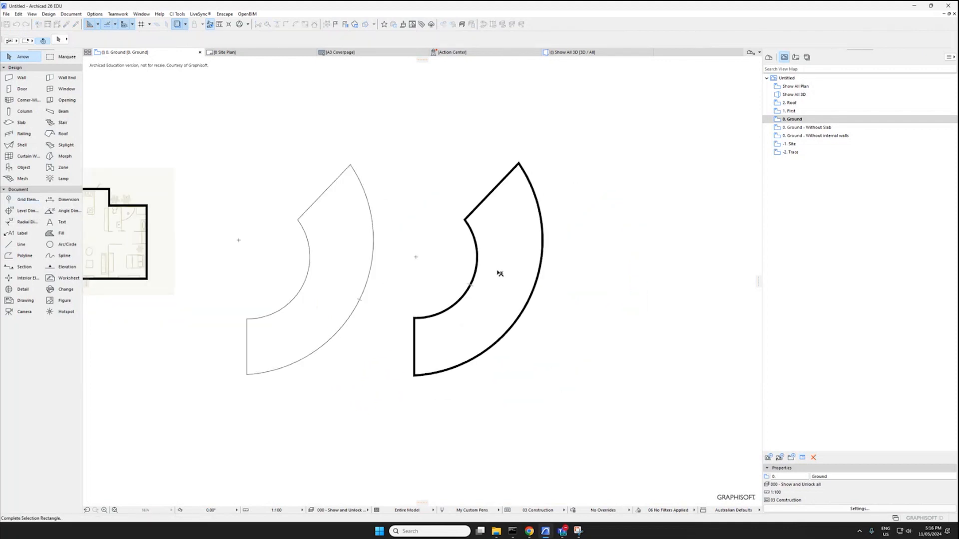
Create a slab following the outline of the curved external walls with the Magic Wand
{"action": "left_click", "coordinate": [17, 123]}
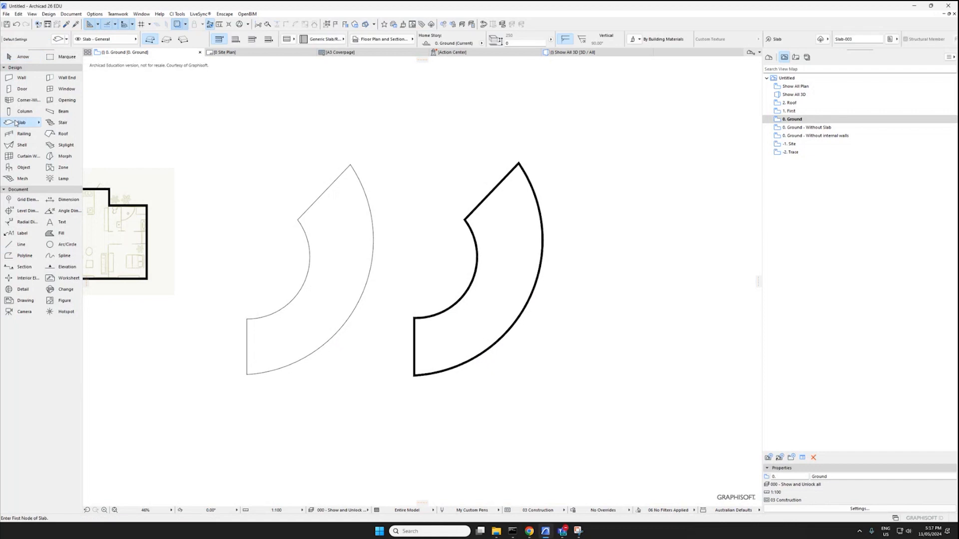
{"action": "scroll", "coordinate": [456, 310], "scroll_direction": "up", "scroll_amount": 5}
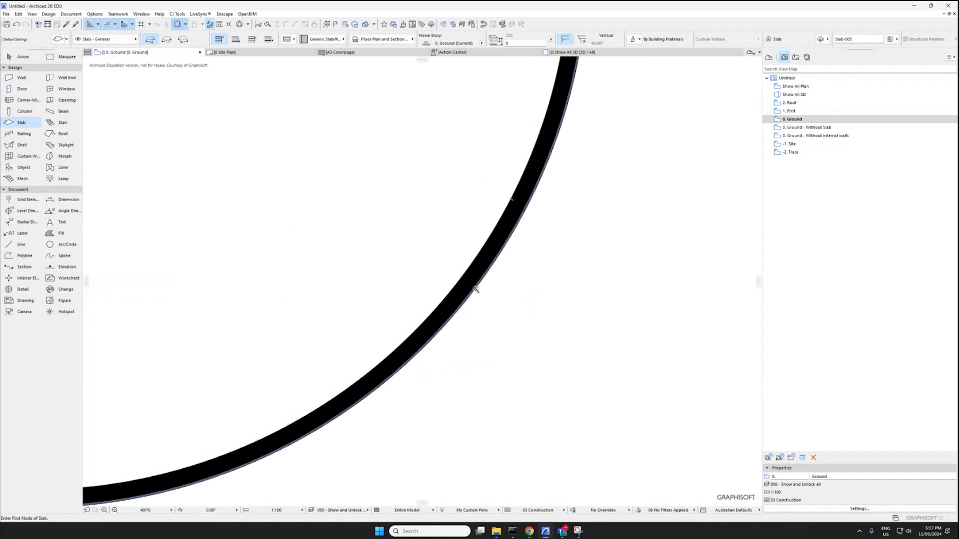
{"action": "scroll", "coordinate": [463, 277], "scroll_direction": "down", "scroll_amount": 2}
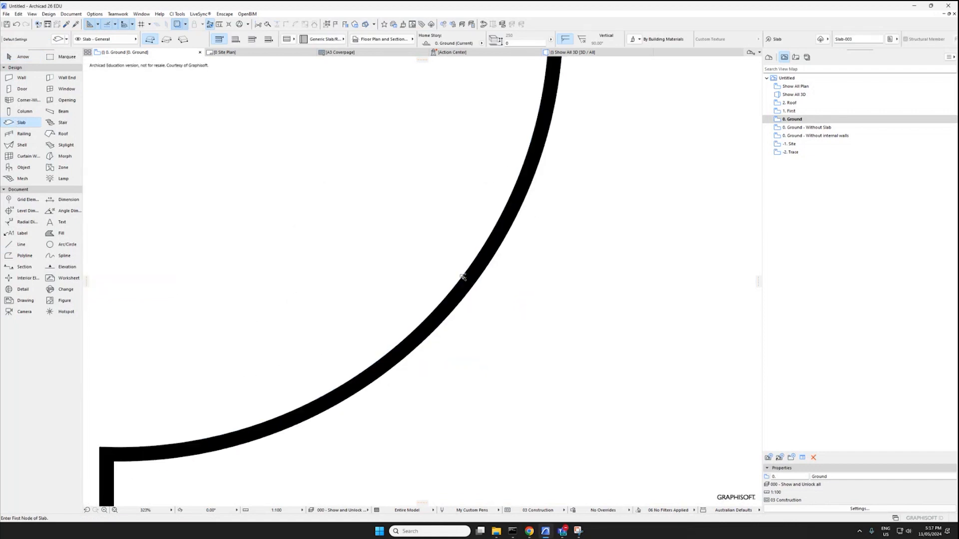
{"action": "scroll", "coordinate": [462, 279], "scroll_direction": "down", "scroll_amount": 8}
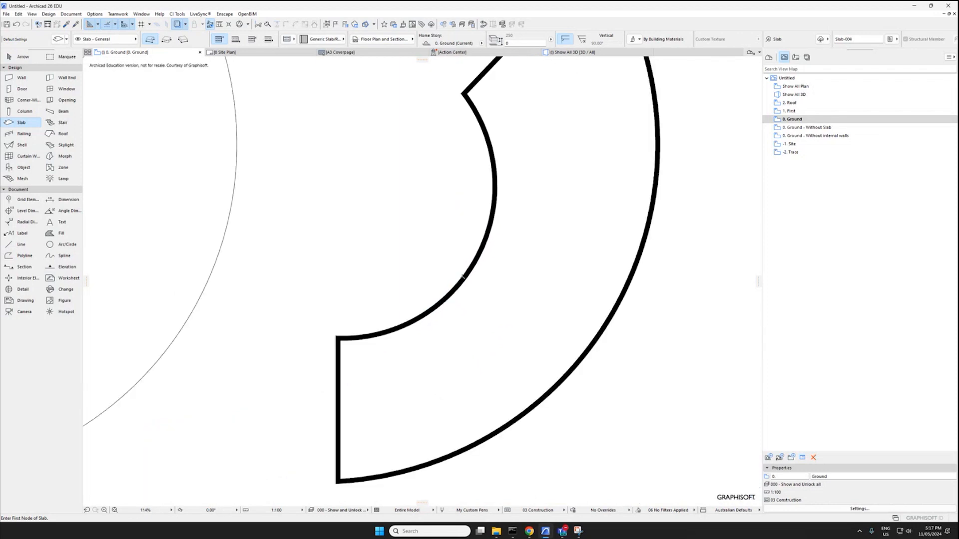
{"action": "key", "text": "Escape"}
{"action": "left_click", "coordinate": [538, 321]}
Select the curved walls with their slab and show them in 3D
{"action": "key", "text": "Escape"}
{"action": "left_click_drag", "start_coordinate": [389, 165], "coordinate": [606, 407]}
{"action": "left_click", "coordinate": [607, 407]}
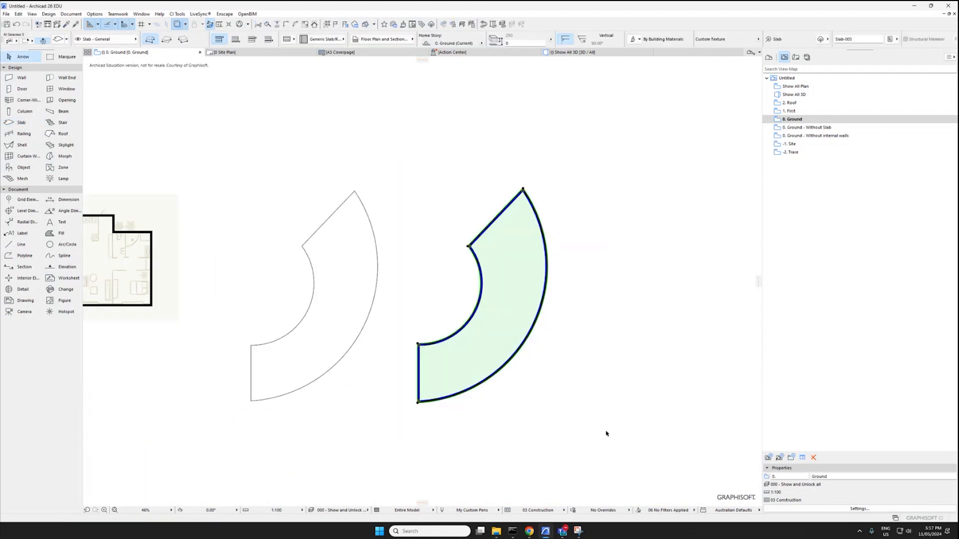
{"action": "key", "text": "Escape"}
{"action": "key", "text": "F3"}
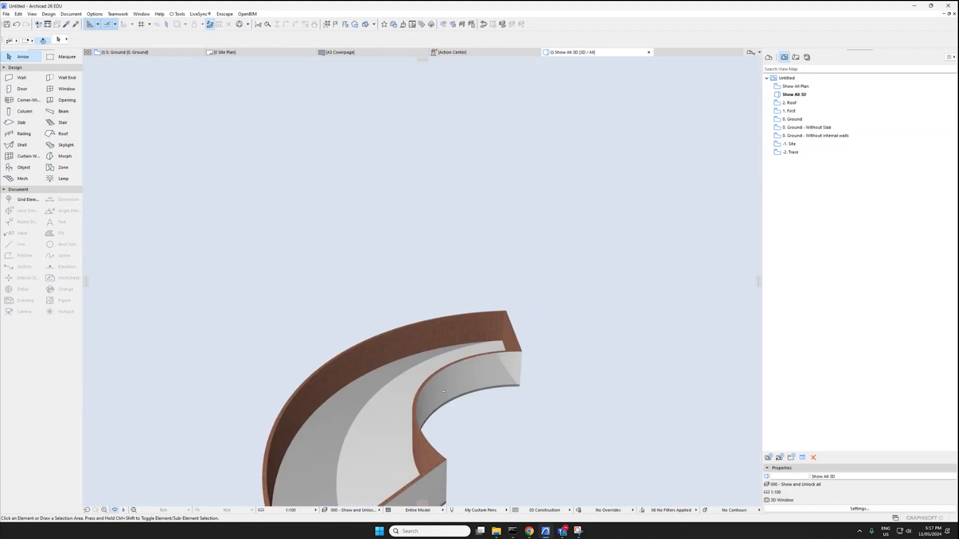
{"action": "middle_click_drag", "start_coordinate": [445, 379], "coordinate": [467, 287], "text": "shift"}
{"action": "scroll", "coordinate": [468, 287], "scroll_direction": "down", "scroll_amount": 3}
{"action": "left_click", "coordinate": [472, 325]}
{"action": "left_click", "coordinate": [472, 325]}
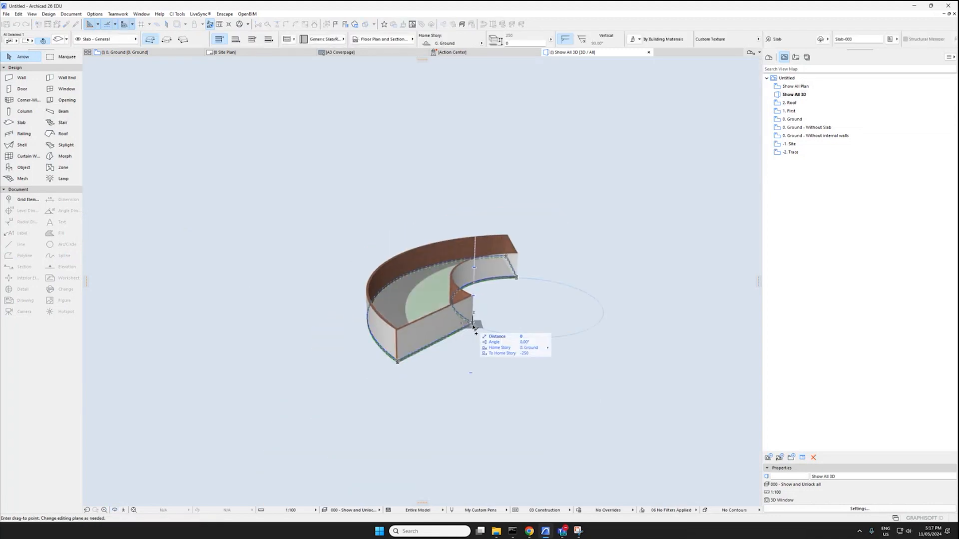
{"action": "key", "text": "Escape"}
{"action": "key", "text": "Escape"}
Copy the curved building's slab vertically upward by 3250 mm from its corner
{"action": "left_click", "coordinate": [434, 298]}
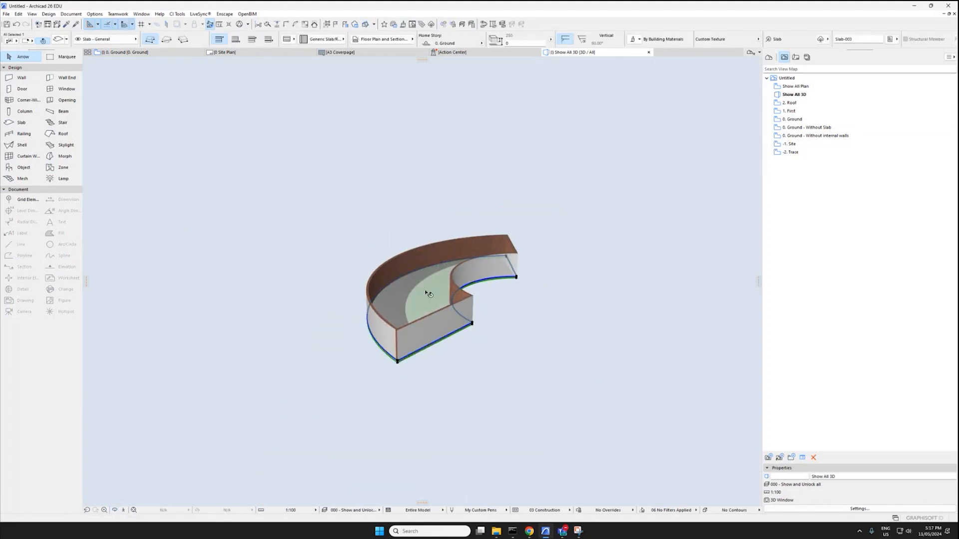
{"action": "key", "text": "ctrl+shift+d"}
{"action": "left_click", "coordinate": [473, 324]}
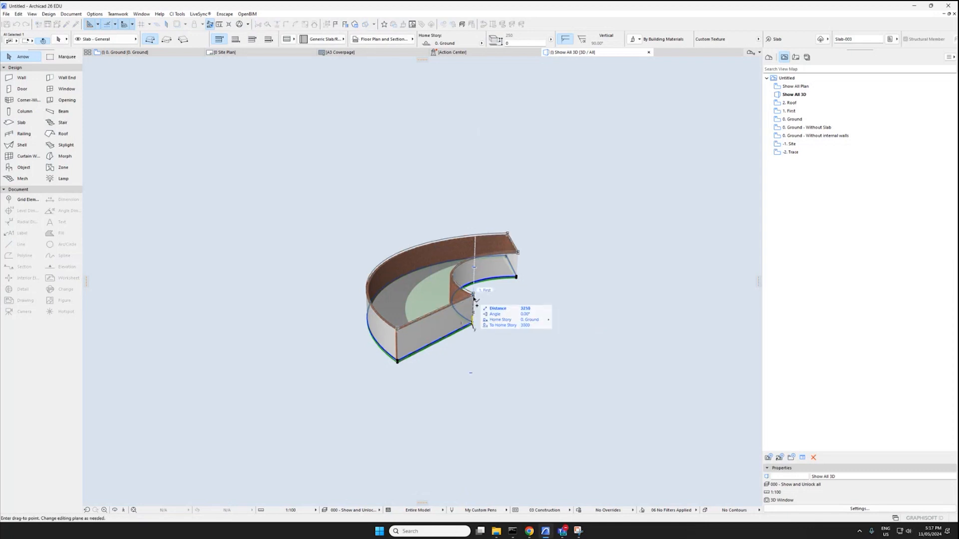
{"action": "left_click", "coordinate": [474, 299]}
Set the copied slab's home story to 1. First and its elevation to 0
{"action": "left_click", "coordinate": [482, 44]}
{"action": "left_click", "coordinate": [497, 49]}
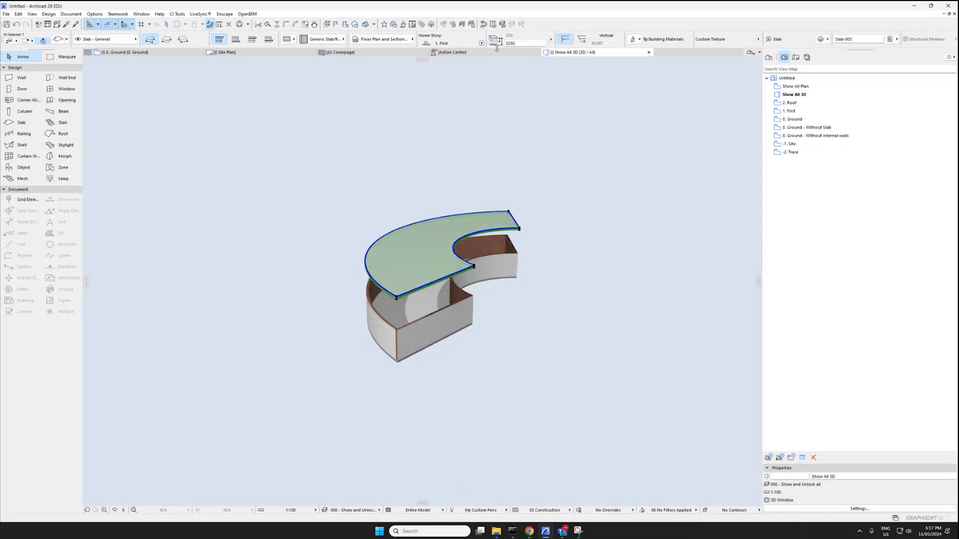
{"action": "type", "text": "0"}
{"action": "key", "text": "Return"}
{"action": "key", "text": "Escape"}
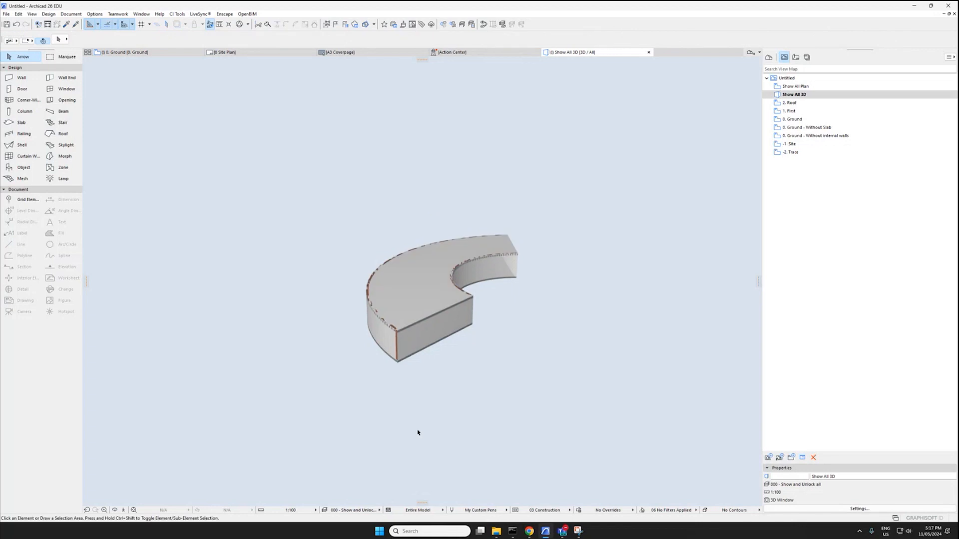
{"action": "middle_click_drag", "start_coordinate": [417, 433], "coordinate": [375, 350], "text": "shift"}
Return to the ground floor plan and clear the curved polyline and curved building away from the area east of the traced plan
{"action": "key", "text": "F2"}
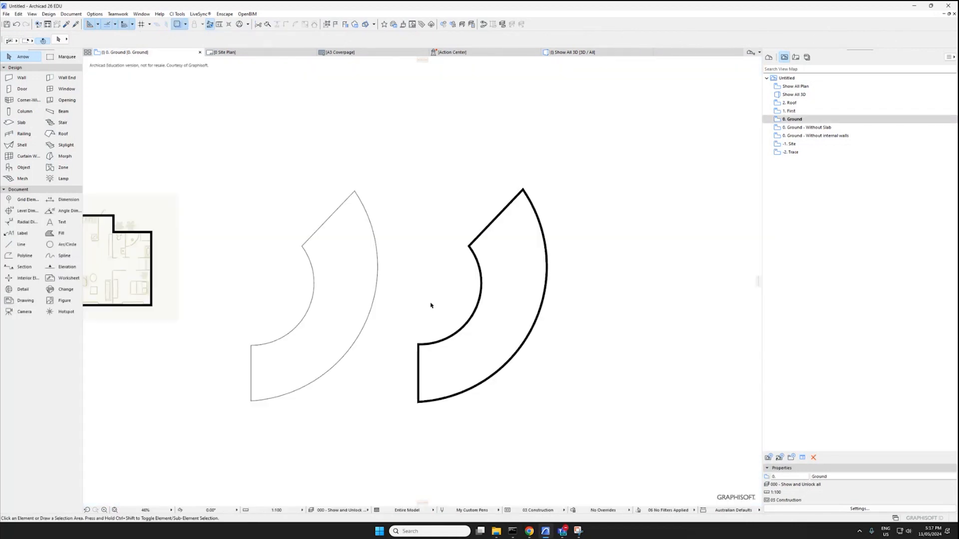
{"action": "scroll", "coordinate": [349, 316], "scroll_direction": "up", "scroll_amount": 3}
{"action": "middle_click_drag", "start_coordinate": [349, 316], "coordinate": [421, 295]}
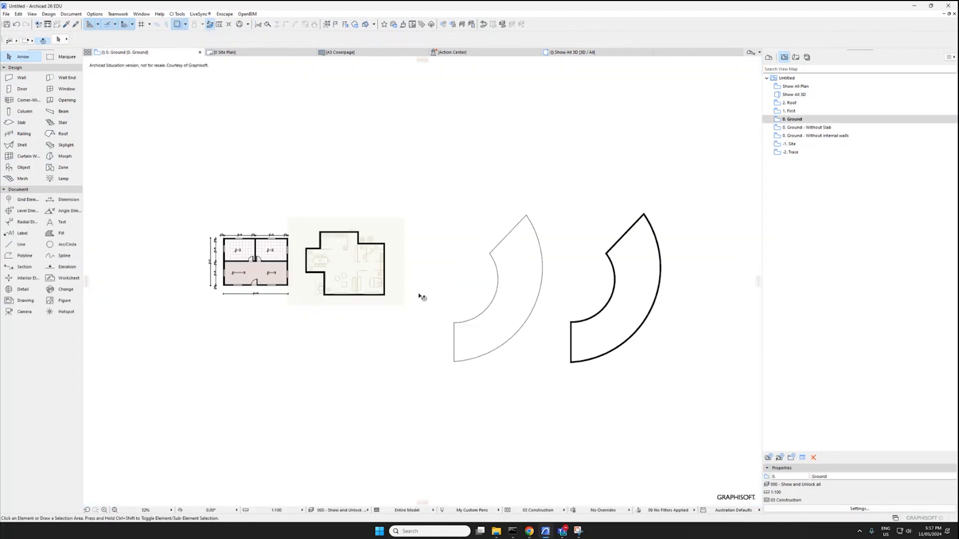
{"action": "middle_click_drag", "start_coordinate": [417, 233], "coordinate": [529, 260]}
{"action": "left_click_drag", "start_coordinate": [531, 217], "coordinate": [686, 417]}
{"action": "key", "text": "Escape"}
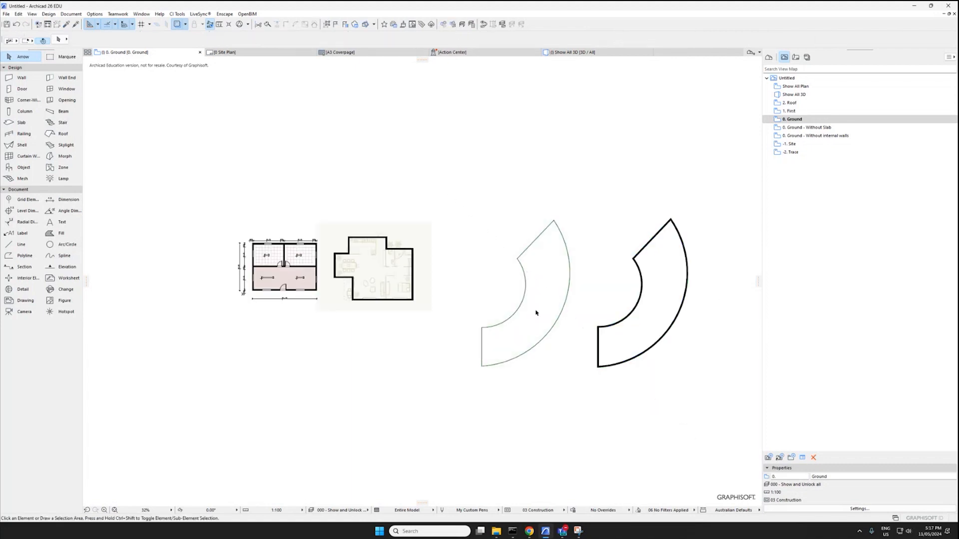
{"action": "middle_click_drag", "start_coordinate": [563, 264], "coordinate": [658, 272]}
{"action": "scroll", "coordinate": [495, 295], "scroll_direction": "up", "scroll_amount": 5}
{"action": "scroll", "coordinate": [496, 295], "scroll_direction": "down", "scroll_amount": 5}
{"action": "middle_click_drag", "start_coordinate": [607, 297], "coordinate": [454, 265]}
{"action": "left_click_drag", "start_coordinate": [439, 157], "coordinate": [604, 349]}
{"action": "left_click_drag", "start_coordinate": [585, 323], "coordinate": [701, 324]}
{"action": "key", "text": "Escape"}
Hide the trace reference beneath the ground floor plan
{"action": "middle_click_drag", "start_coordinate": [376, 288], "coordinate": [554, 365]}
{"action": "scroll", "coordinate": [554, 365], "scroll_direction": "up", "scroll_amount": 4}
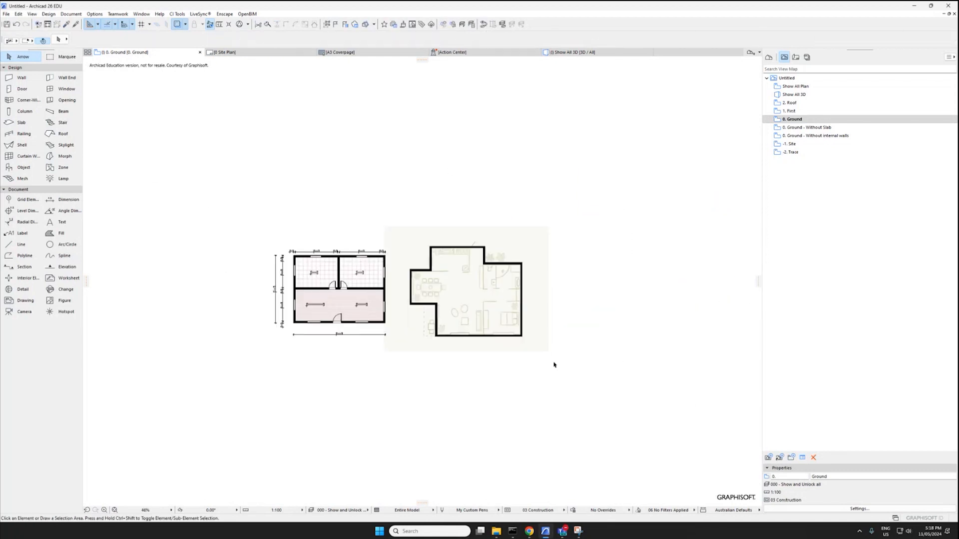
{"action": "scroll", "coordinate": [578, 259], "scroll_direction": "up", "scroll_amount": 1}
{"action": "middle_click_drag", "start_coordinate": [524, 276], "coordinate": [681, 258]}
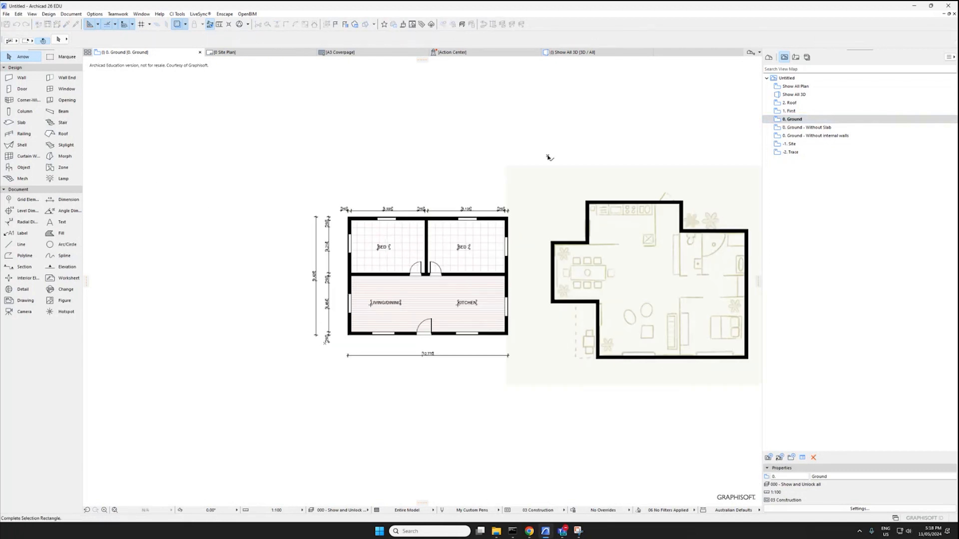
{"action": "middle_click_drag", "start_coordinate": [579, 188], "coordinate": [545, 170]}
{"action": "left_click", "coordinate": [177, 25]}
{"action": "scroll", "coordinate": [317, 210], "scroll_direction": "down", "scroll_amount": 3}
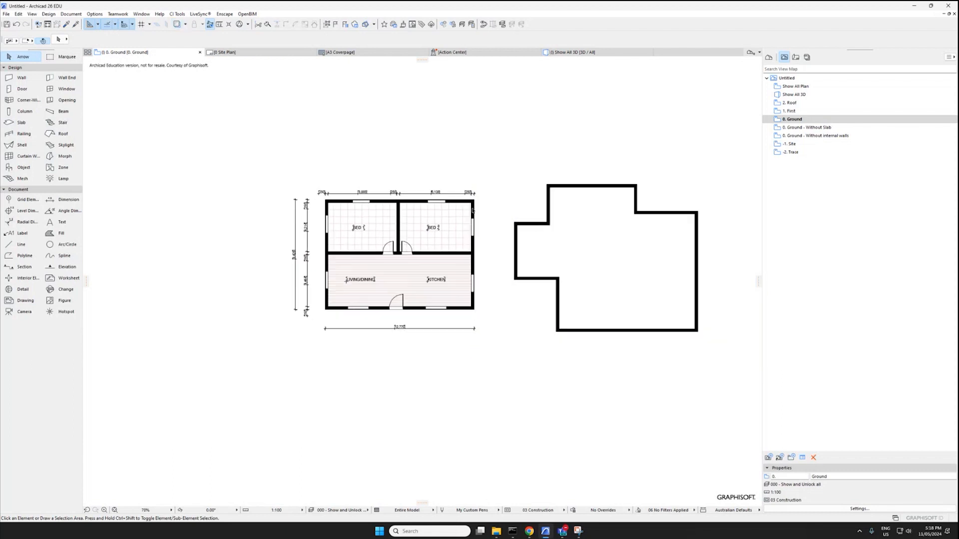
Select all the traced external walls and move them about 20,674 mm east, away from the finished house plan
{"action": "key", "text": "ctrl+a"}
{"action": "key", "text": "ctrl+d"}
{"action": "left_click", "coordinate": [510, 276]}
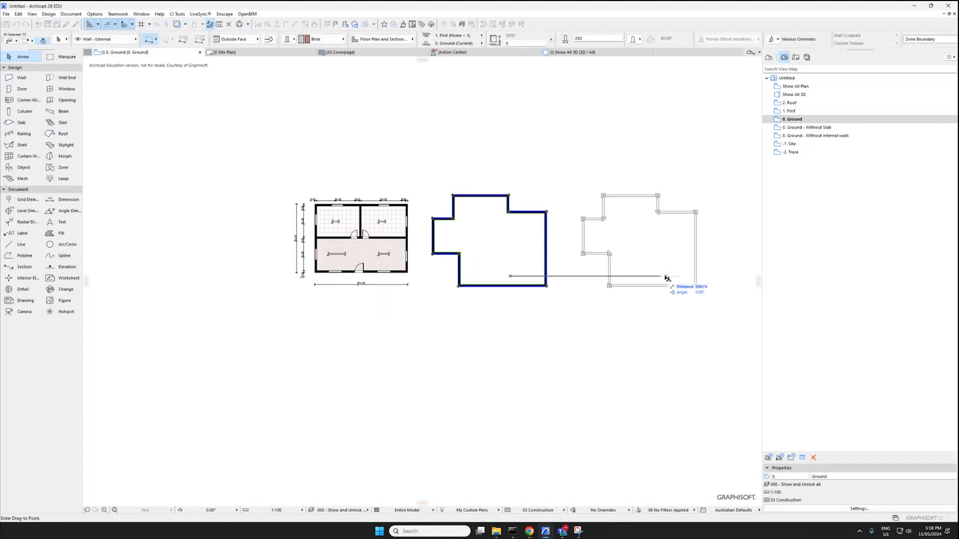
{"action": "left_click", "coordinate": [668, 277]}
{"action": "key", "text": "Escape"}
Rename the Site Plan layout in the Layout Book as Ground Floor
{"action": "middle_click_drag", "start_coordinate": [367, 214], "coordinate": [446, 204]}
{"action": "scroll", "coordinate": [446, 203], "scroll_direction": "up", "scroll_amount": 6}
{"action": "right_click", "coordinate": [810, 119]}
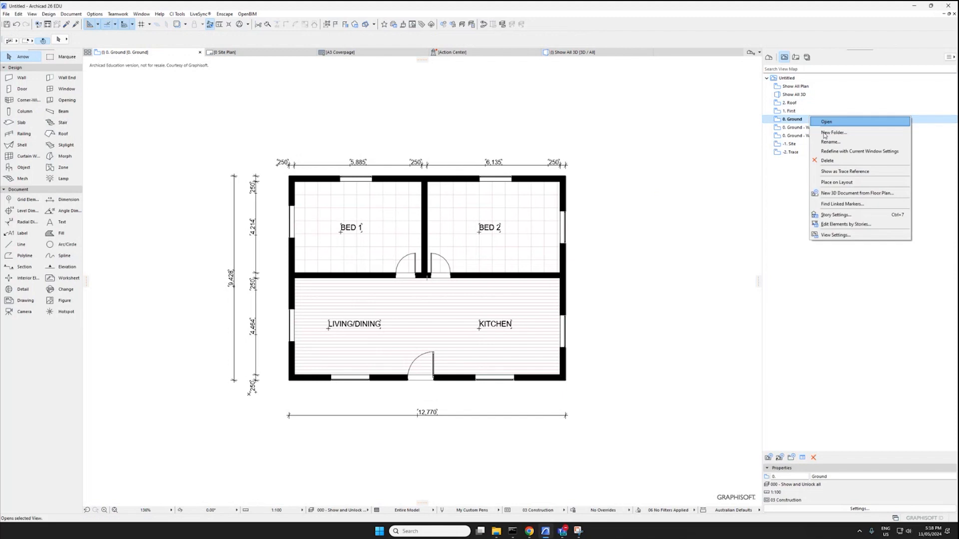
{"action": "key", "text": "Escape"}
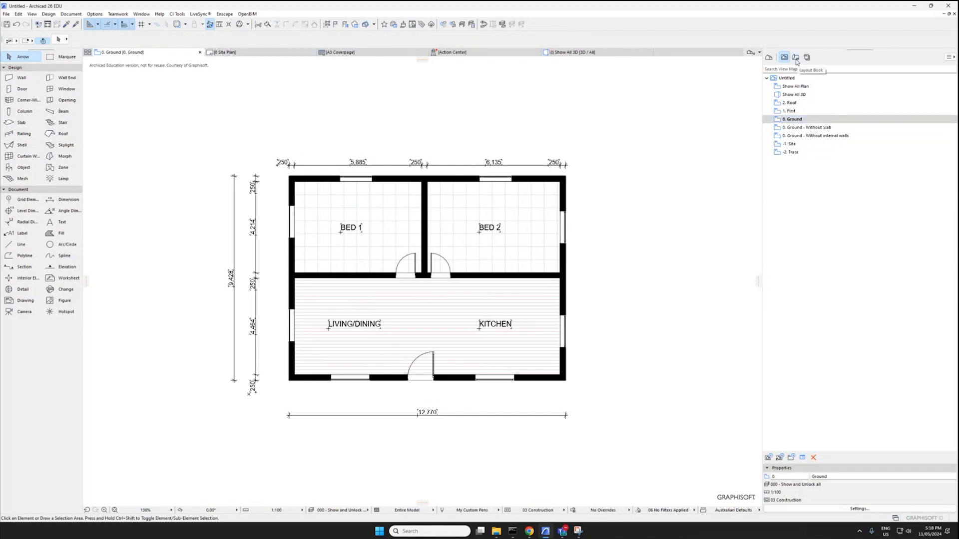
{"action": "left_click", "coordinate": [796, 59]}
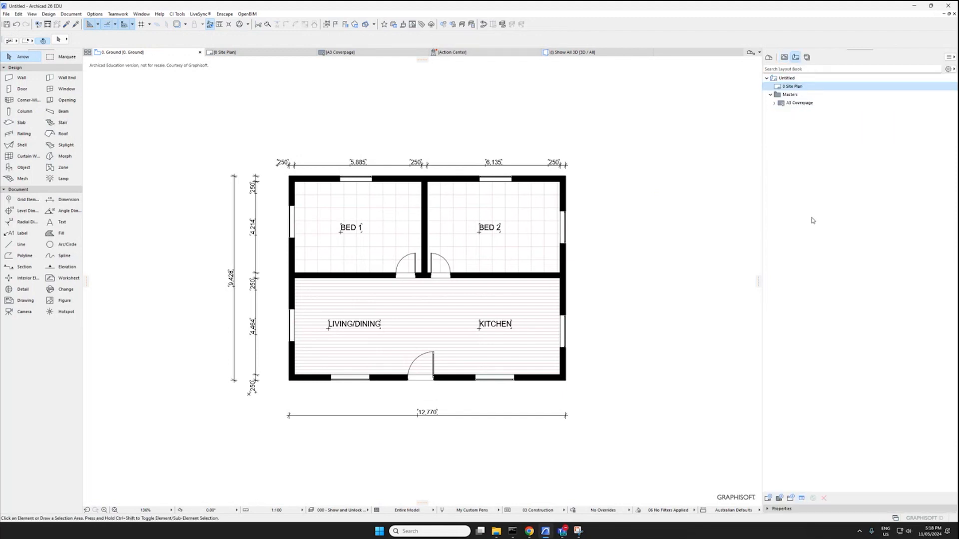
{"action": "left_click", "coordinate": [768, 509]}
{"action": "left_click", "coordinate": [849, 476]}
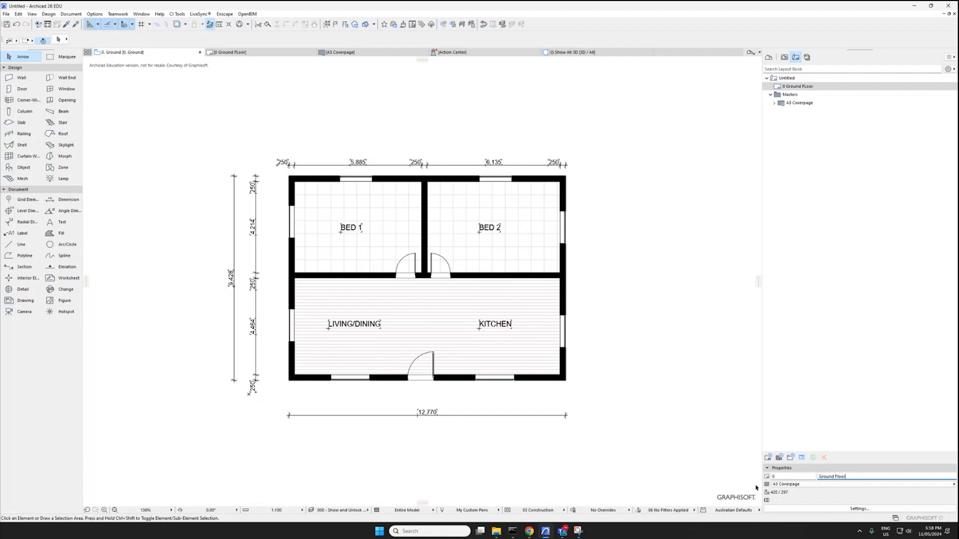
Place the internal view 0. Ground as a drawing on the Ground Floor layout
{"action": "middle_click_drag", "start_coordinate": [416, 302], "coordinate": [430, 288]}
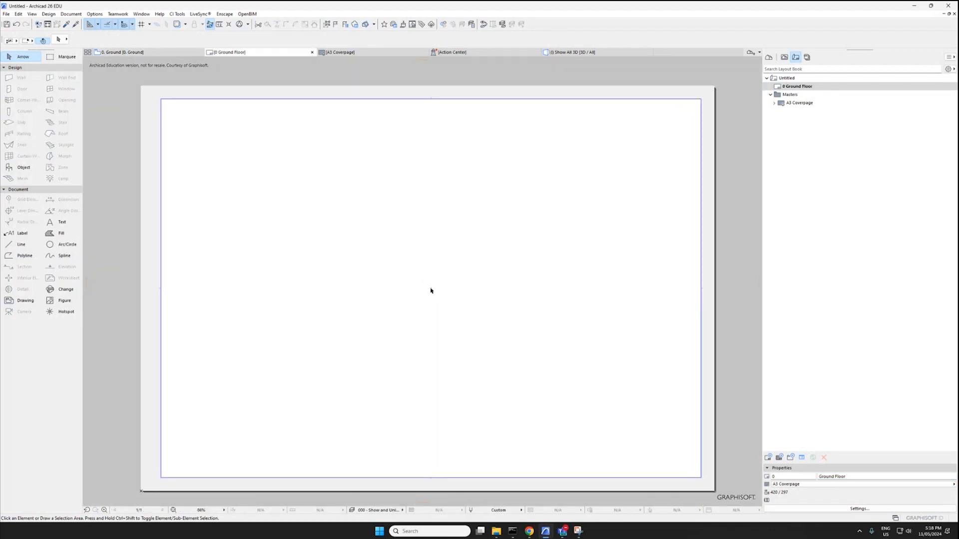
{"action": "right_click", "coordinate": [431, 288]}
{"action": "left_click", "coordinate": [469, 356]}
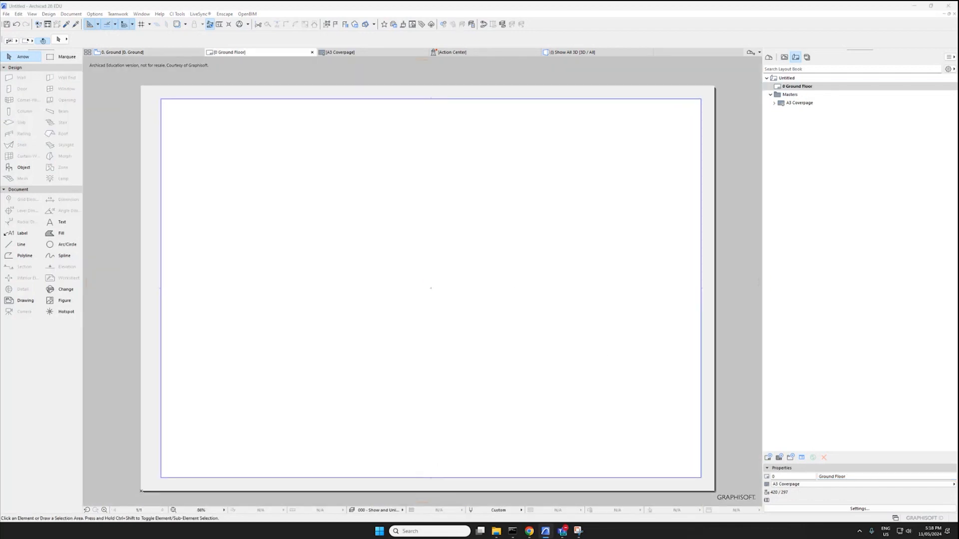
{"action": "left_click_drag", "start_coordinate": [534, 342], "coordinate": [672, 446]}
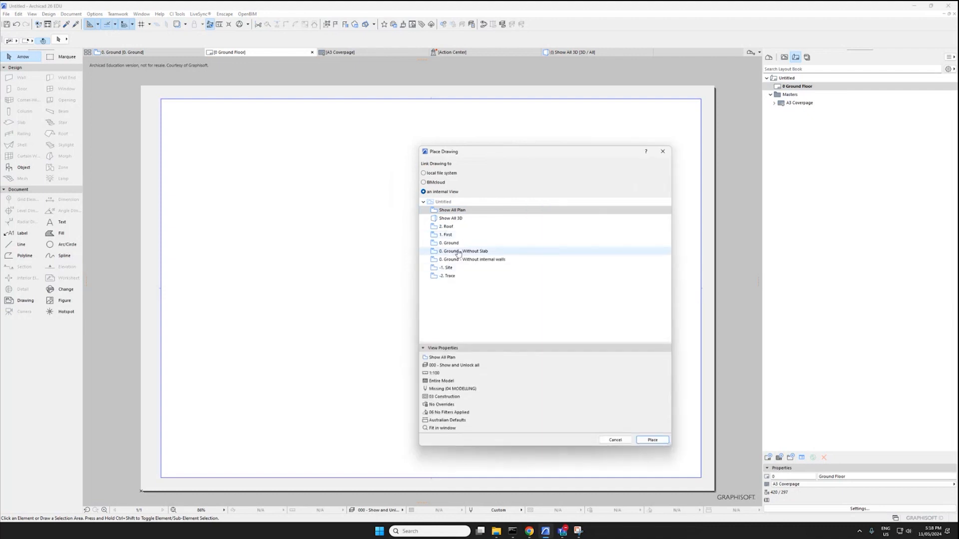
{"action": "left_click", "coordinate": [449, 243]}
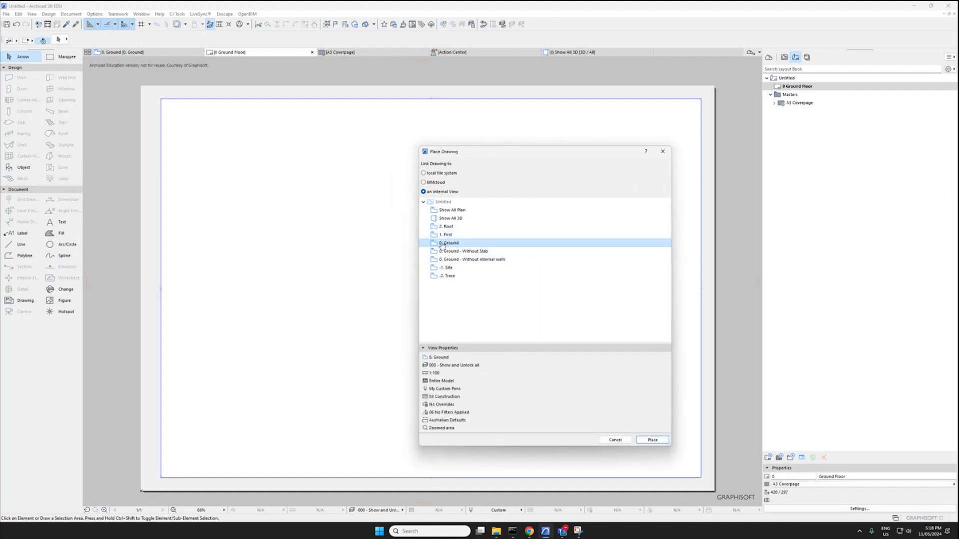
{"action": "left_click", "coordinate": [652, 440]}
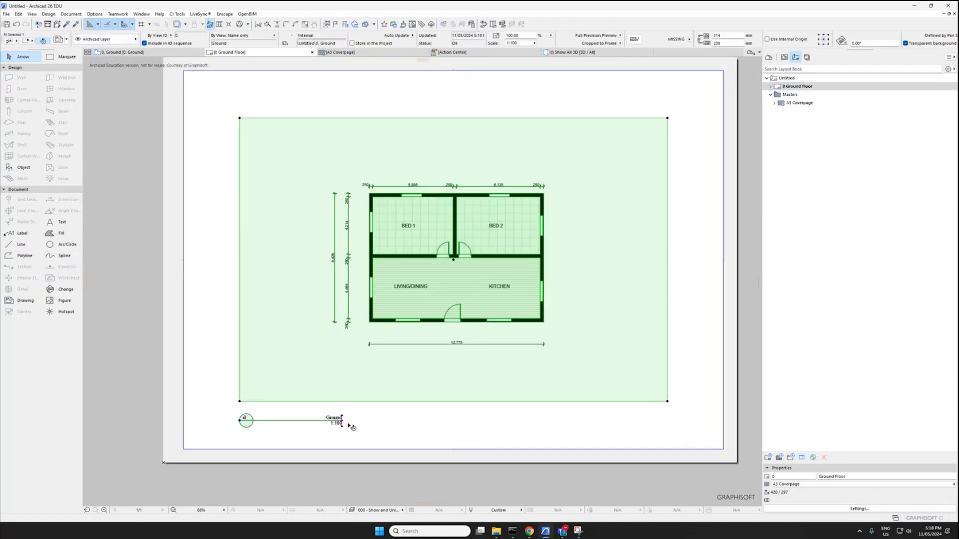
{"action": "scroll", "coordinate": [384, 365], "scroll_direction": "down", "scroll_amount": 1}
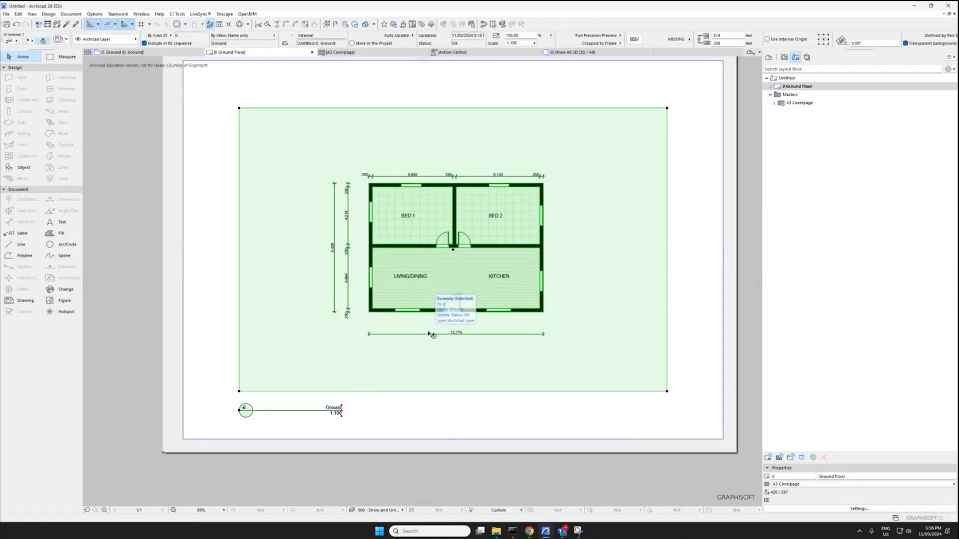
{"action": "scroll", "coordinate": [189, 372], "scroll_direction": "up", "scroll_amount": 1}
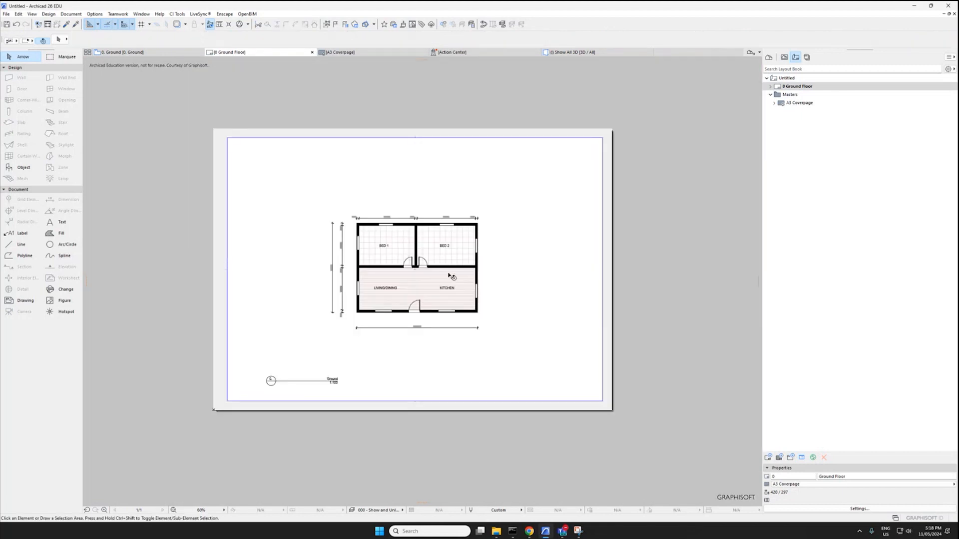
Try a 1:200 scale on the placed Ground drawing, inspect it on the sheet, and undo the scale change
{"action": "left_click", "coordinate": [451, 277]}
{"action": "scroll", "coordinate": [451, 276], "scroll_direction": "up", "scroll_amount": 2}
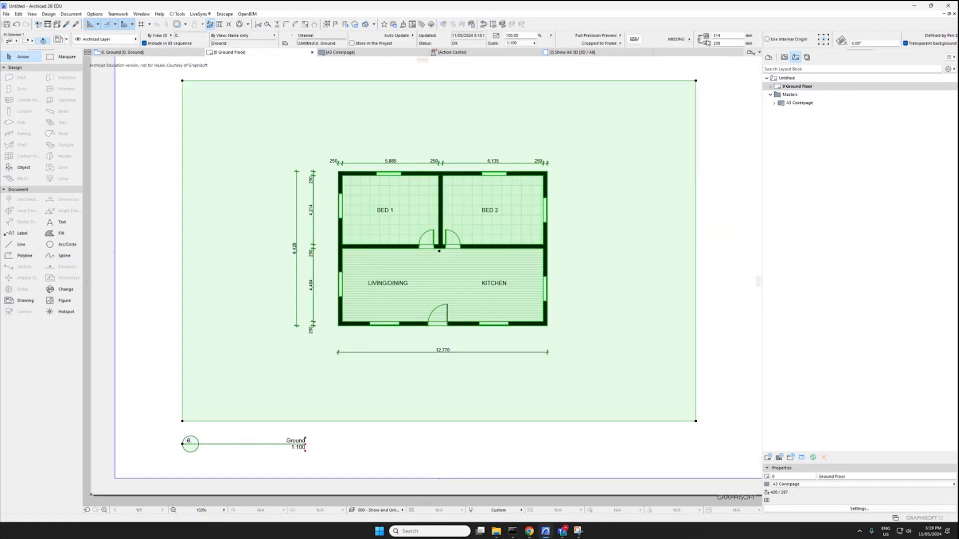
{"action": "left_click", "coordinate": [535, 44]}
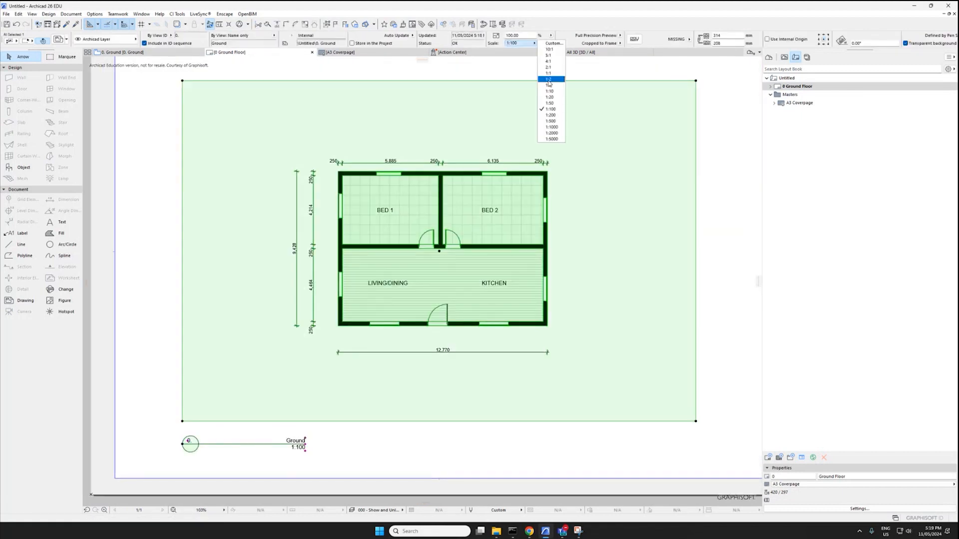
{"action": "left_click", "coordinate": [554, 119]}
{"action": "scroll", "coordinate": [530, 187], "scroll_direction": "down", "scroll_amount": 2}
{"action": "scroll", "coordinate": [482, 250], "scroll_direction": "up", "scroll_amount": 6}
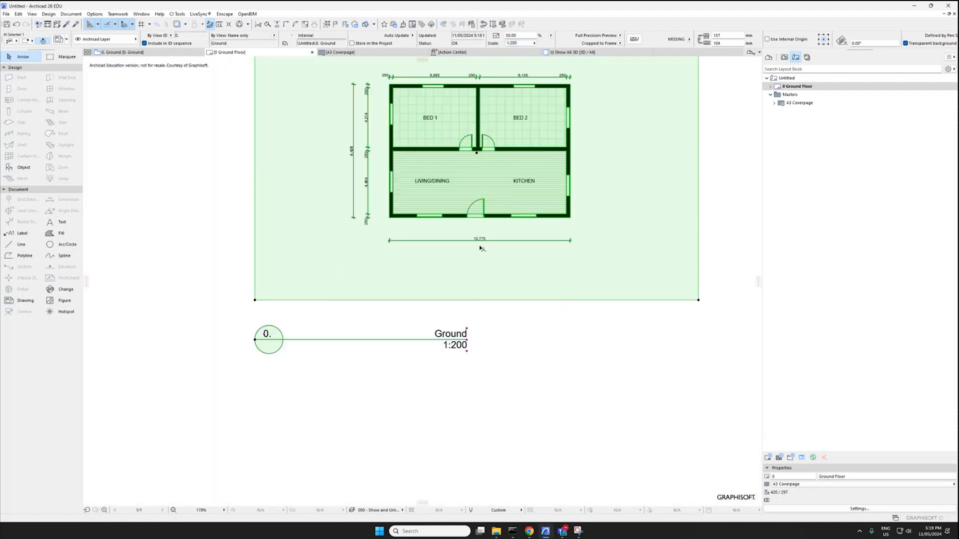
{"action": "scroll", "coordinate": [482, 215], "scroll_direction": "down", "scroll_amount": 2}
{"action": "scroll", "coordinate": [480, 260], "scroll_direction": "down", "scroll_amount": 1}
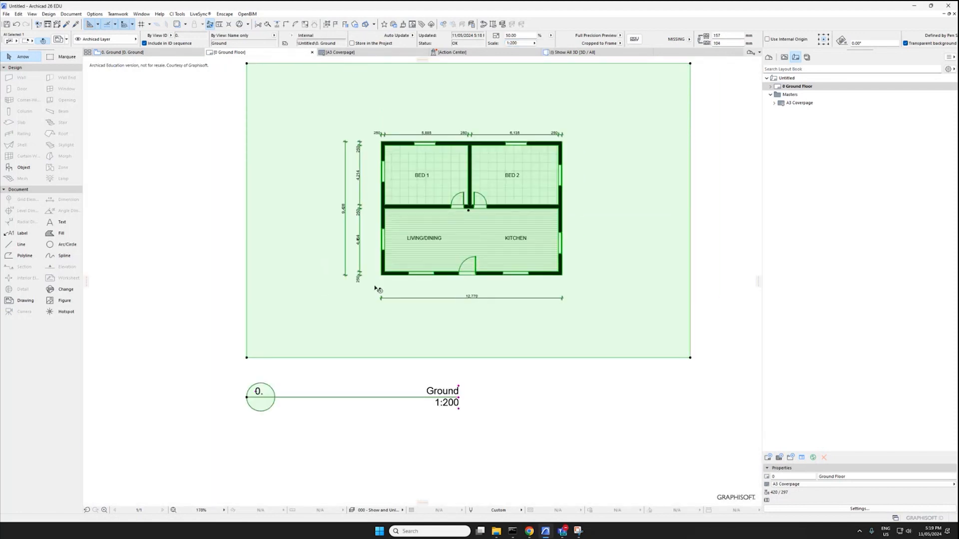
{"action": "scroll", "coordinate": [430, 284], "scroll_direction": "down", "scroll_amount": 4}
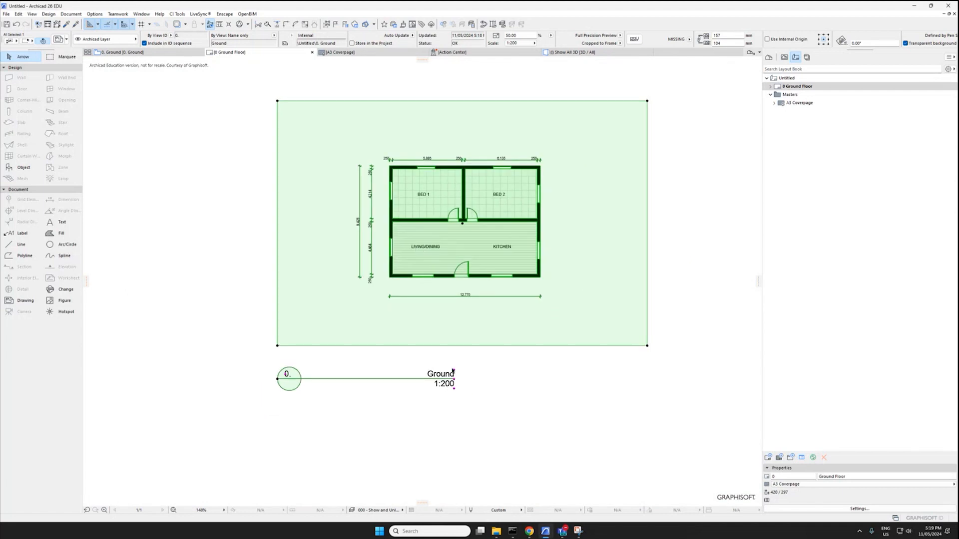
{"action": "scroll", "coordinate": [460, 280], "scroll_direction": "down", "scroll_amount": 4}
{"action": "scroll", "coordinate": [428, 244], "scroll_direction": "up", "scroll_amount": 2}
{"action": "key", "text": "Escape"}
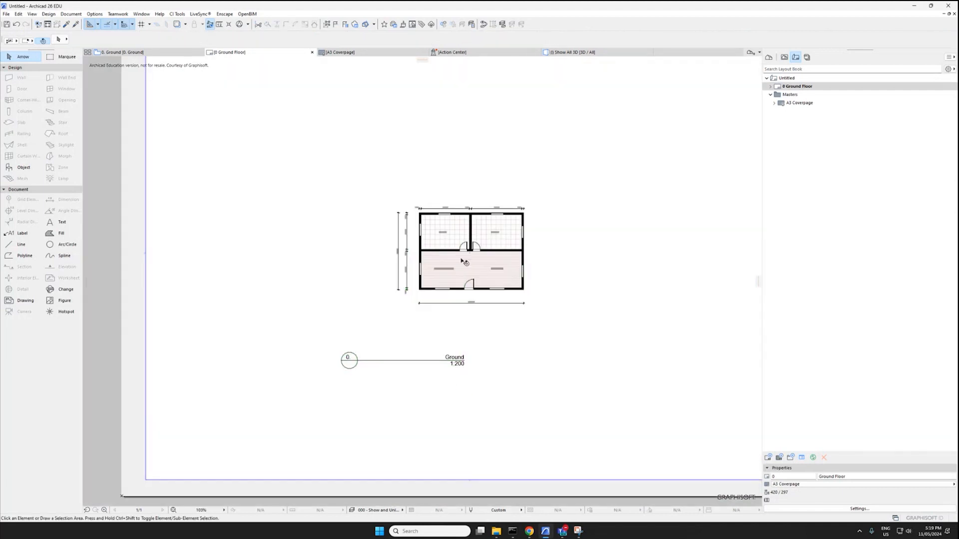
{"action": "key", "text": "ctrl+z"}
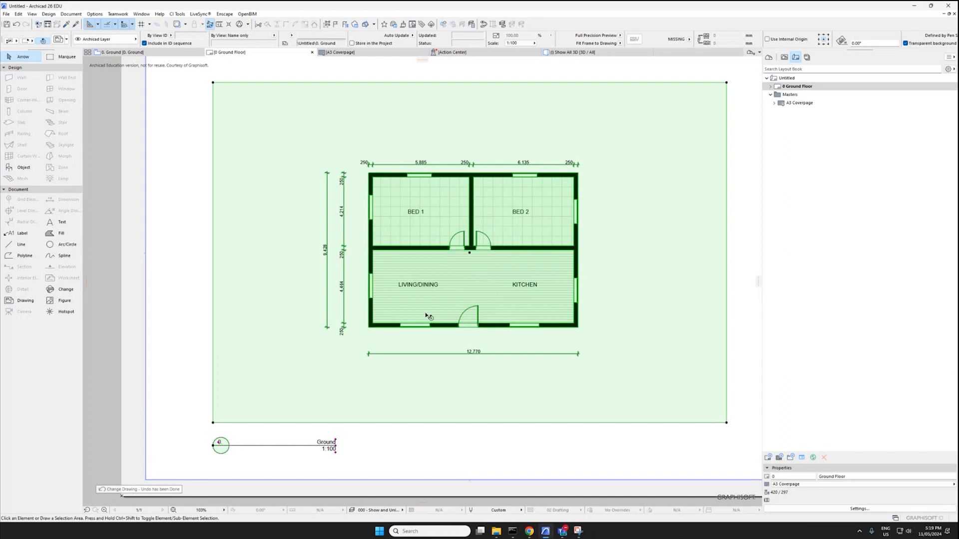
{"action": "key", "text": "Escape"}
Open the Ground drawing's source view, return to the Ground Floor layout, and expand the layout's contents in the Layout Book
{"action": "right_click", "coordinate": [440, 301]}
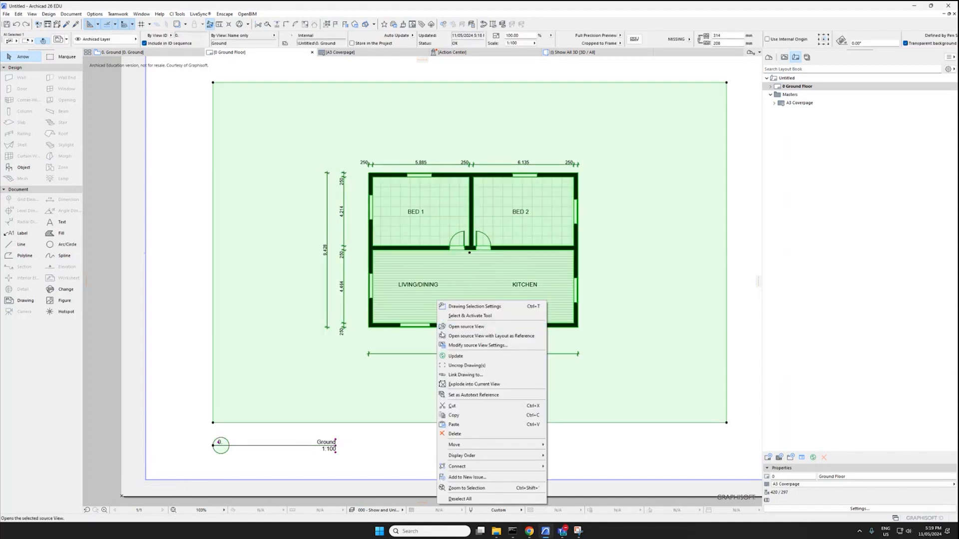
{"action": "left_click", "coordinate": [506, 327]}
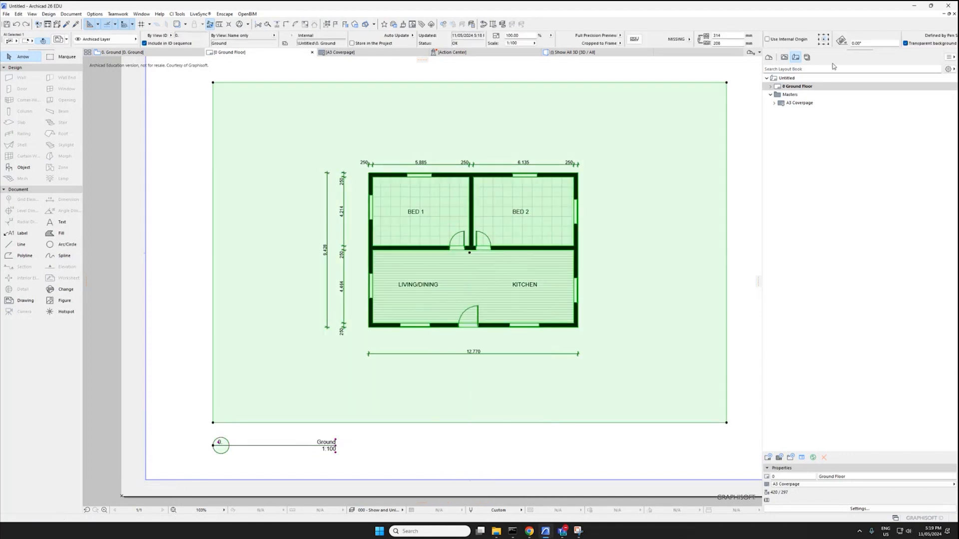
{"action": "left_click", "coordinate": [767, 58]}
{"action": "left_click", "coordinate": [786, 56]}
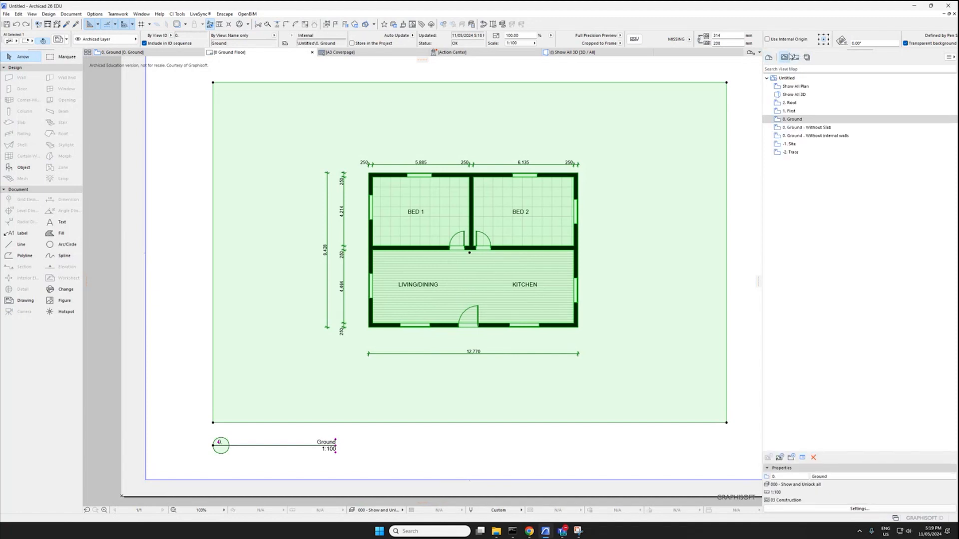
{"action": "double_click", "coordinate": [803, 120]}
{"action": "left_click", "coordinate": [799, 57]}
{"action": "double_click", "coordinate": [795, 95]}
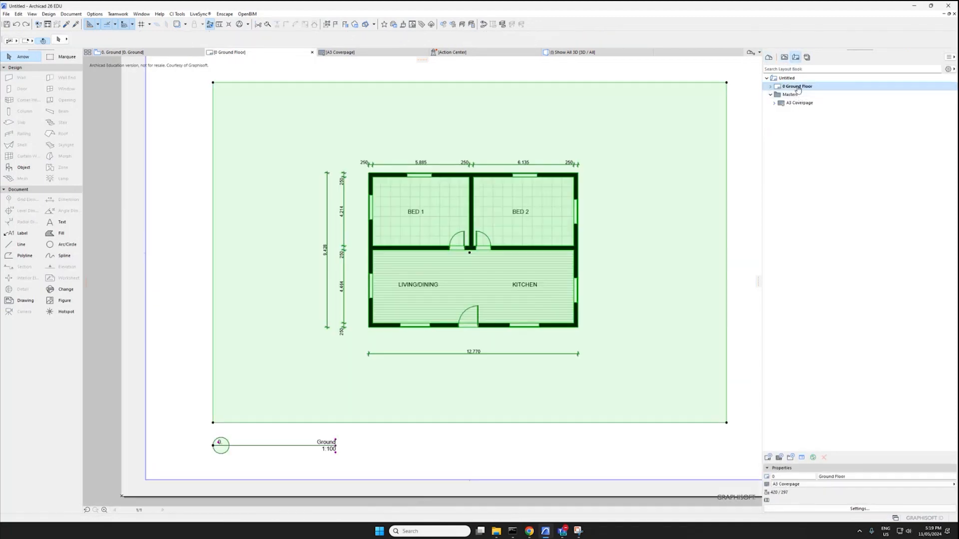
{"action": "left_click", "coordinate": [793, 96]}
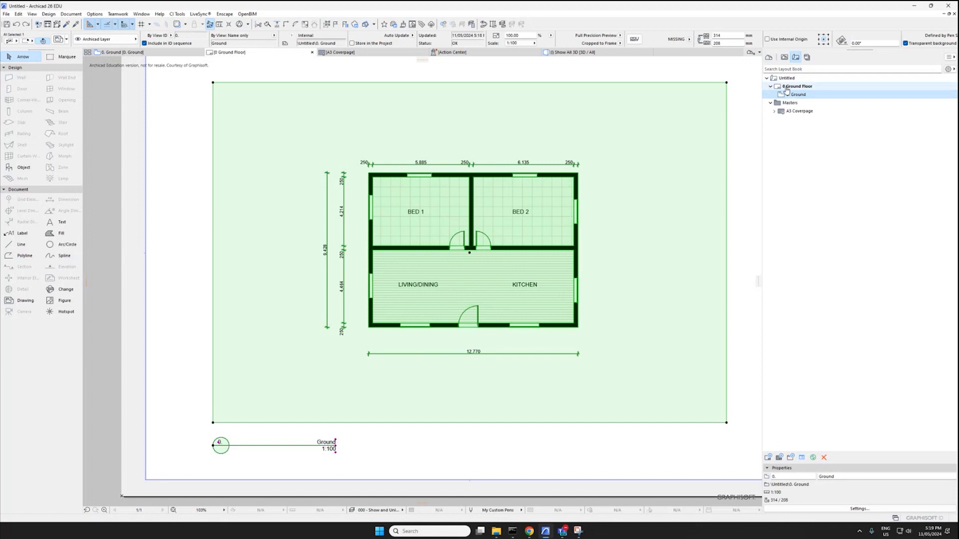
{"action": "left_click", "coordinate": [622, 76]}
{"action": "middle_click_drag", "start_coordinate": [585, 113], "coordinate": [545, 138]}
{"action": "scroll", "coordinate": [447, 325], "scroll_direction": "down", "scroll_amount": 2}
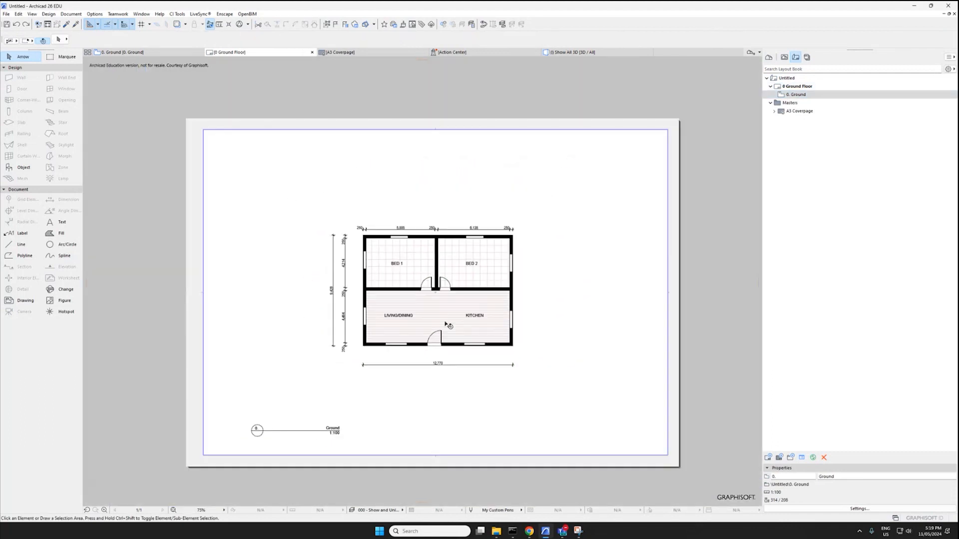
{"action": "scroll", "coordinate": [467, 306], "scroll_direction": "up", "scroll_amount": 1}
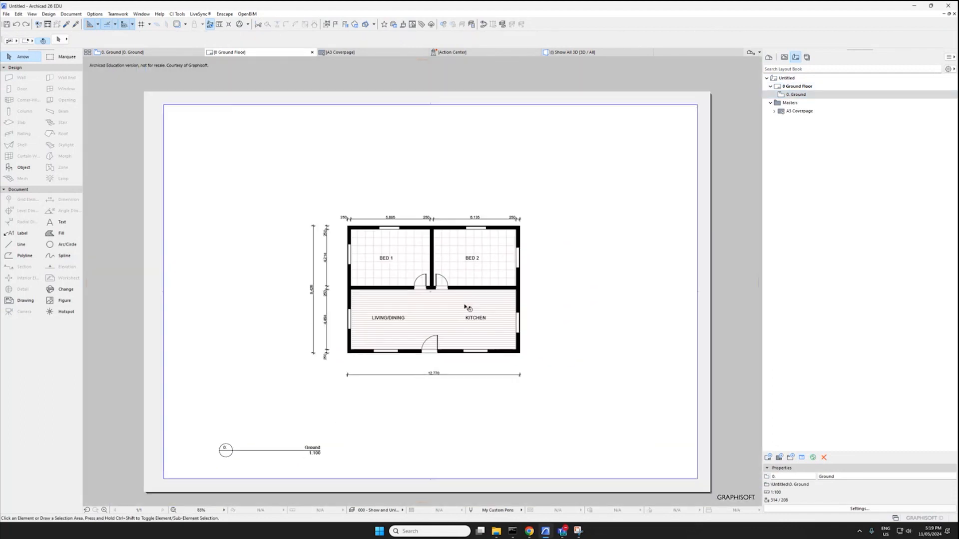
{"action": "left_click", "coordinate": [503, 232]}
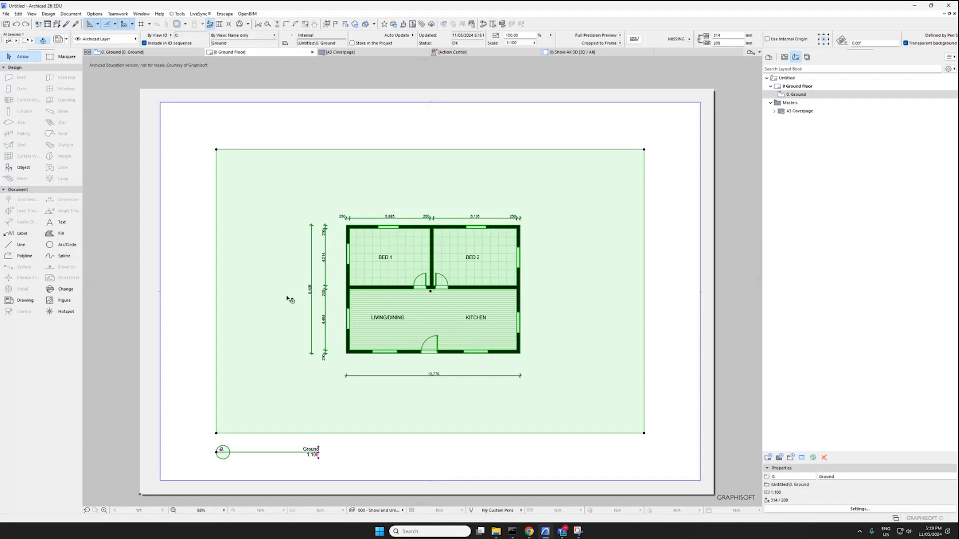
{"action": "left_click", "coordinate": [495, 125]}
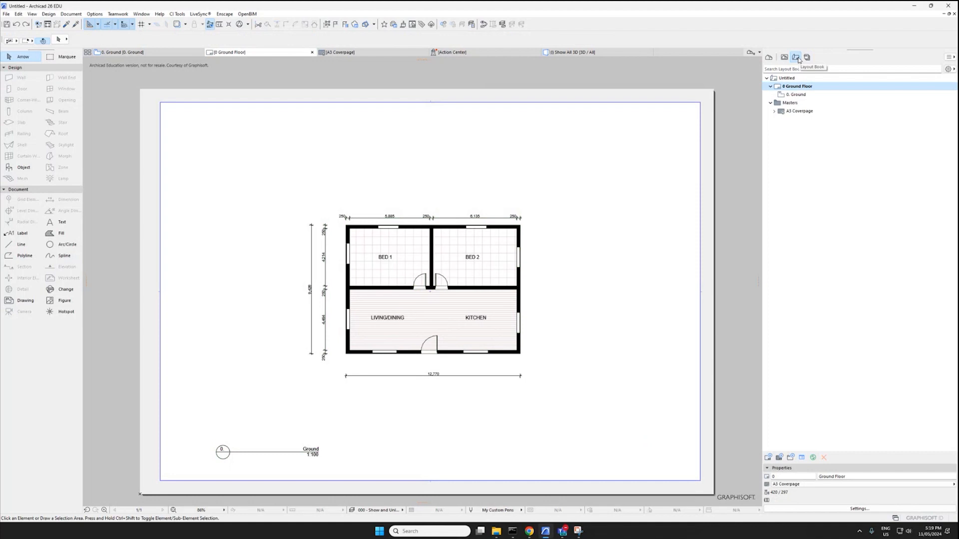
Duplicate the Ground Floor layout in the Layout Book and rename the copy as First Floor
{"action": "left_click", "coordinate": [770, 87]}
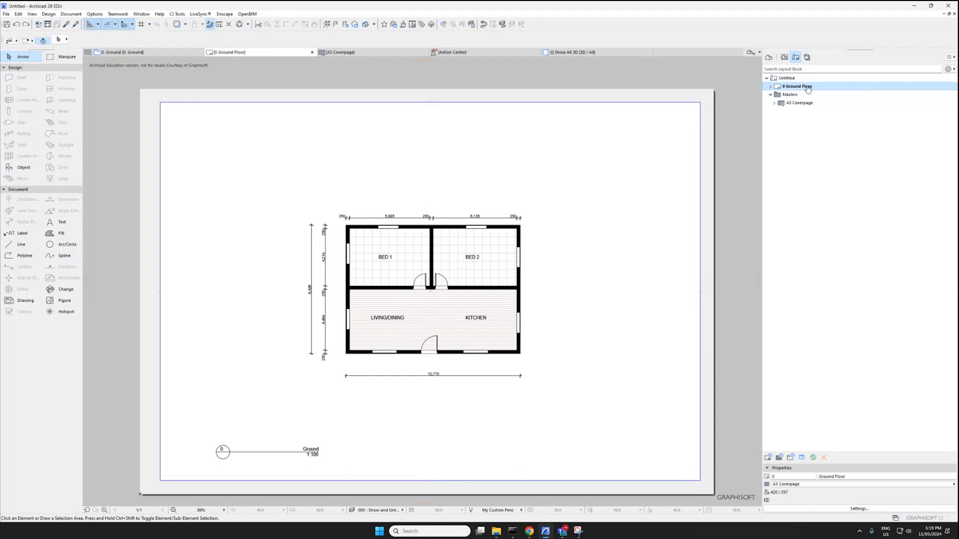
{"action": "left_click_drag", "start_coordinate": [796, 88], "coordinate": [791, 97]}
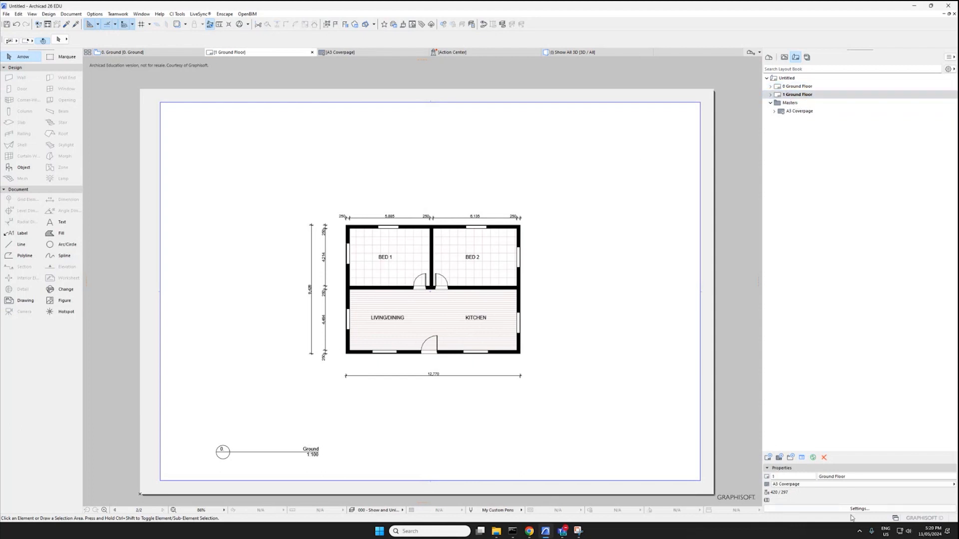
{"action": "left_click", "coordinate": [854, 477]}
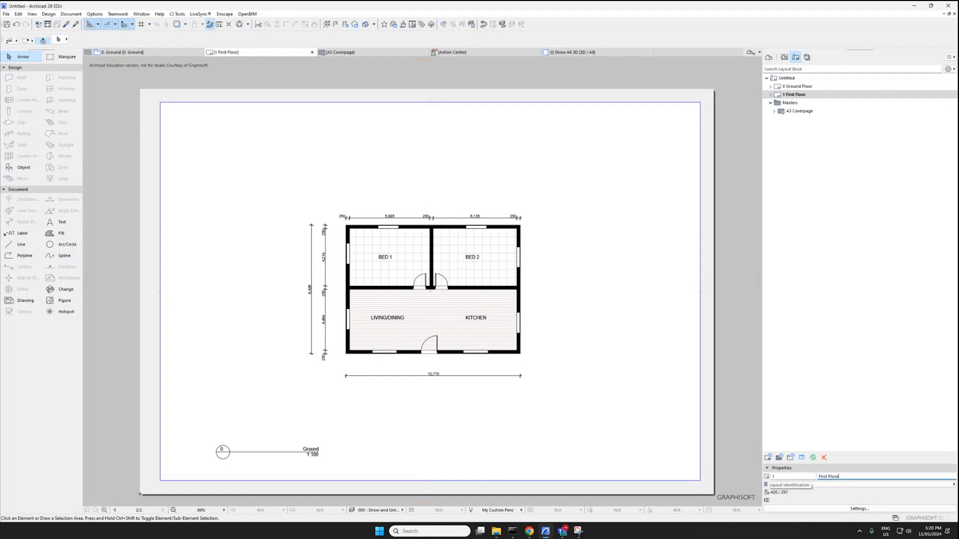
{"action": "type", "text": "First Floor"}
Relink the drawing on the First Floor layout to the internal view 1. First
{"action": "left_click", "coordinate": [441, 315]}
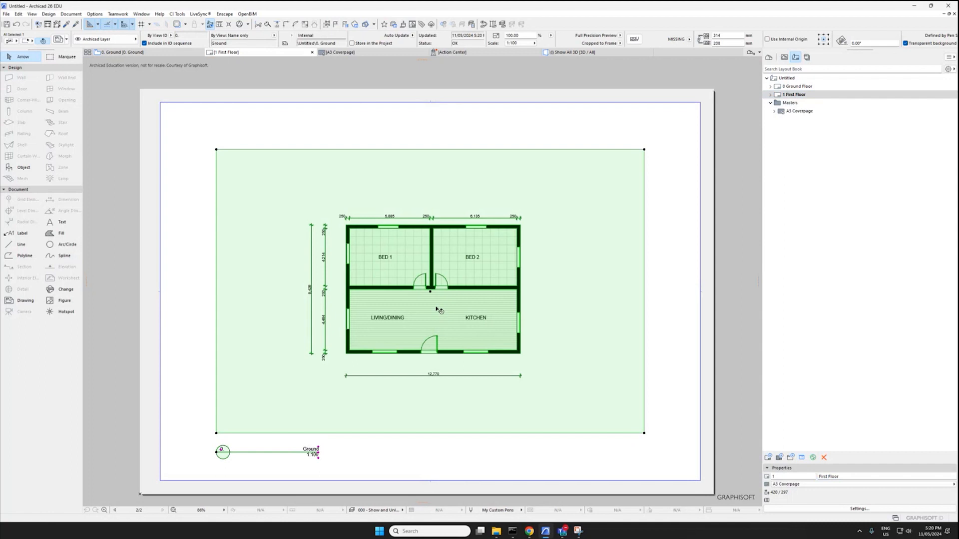
{"action": "right_click", "coordinate": [437, 310]}
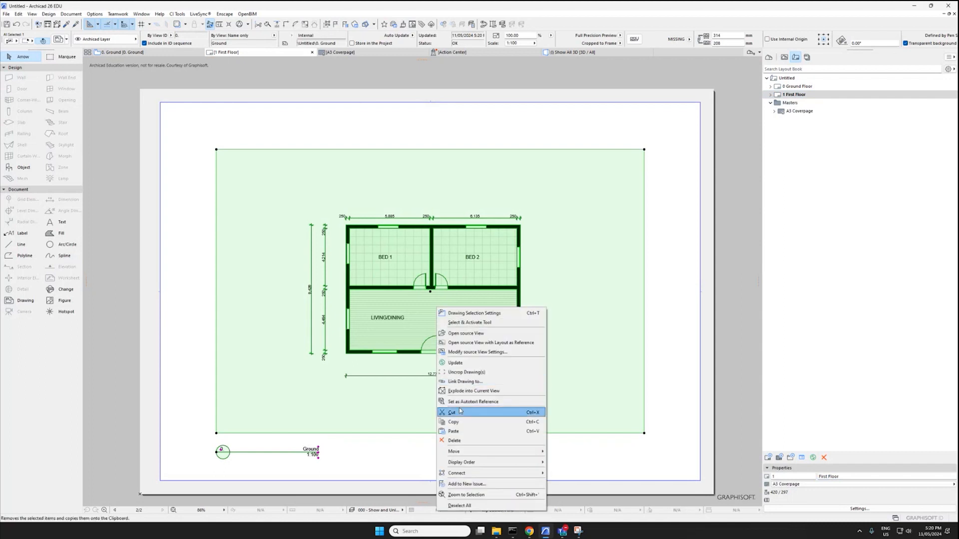
{"action": "left_click", "coordinate": [465, 381]}
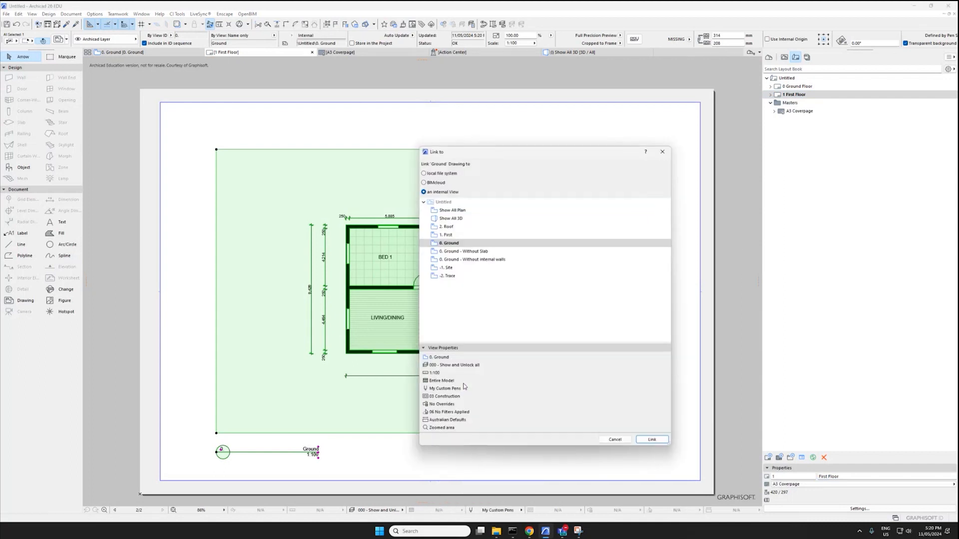
{"action": "left_click", "coordinate": [453, 235]}
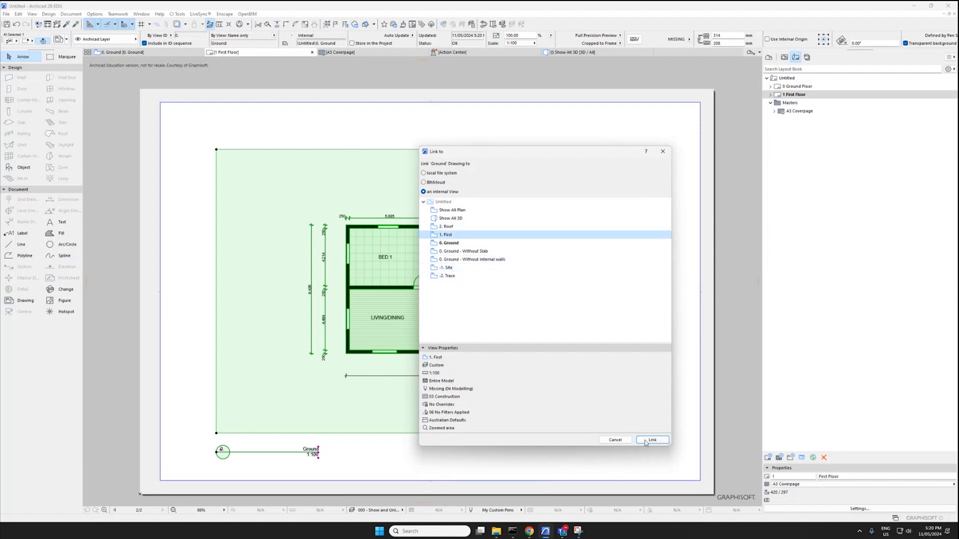
{"action": "left_click", "coordinate": [646, 443]}
{"action": "left_click", "coordinate": [475, 122]}
{"action": "middle_click_drag", "start_coordinate": [363, 288], "coordinate": [360, 294]}
{"action": "right_click", "coordinate": [439, 335]}
{"action": "left_click", "coordinate": [357, 193]}
{"action": "key", "text": "Escape"}
{"action": "scroll", "coordinate": [344, 234], "scroll_direction": "up", "scroll_amount": 1}
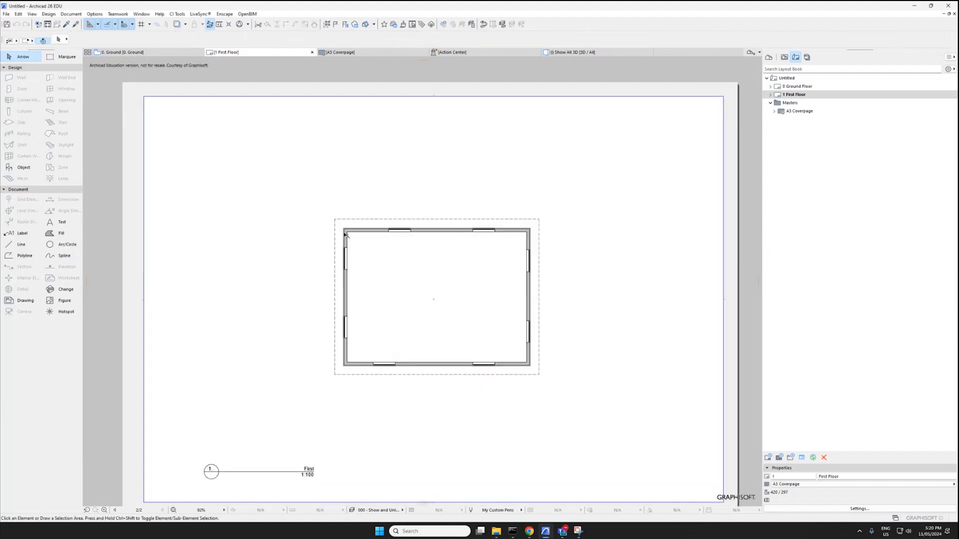
{"action": "scroll", "coordinate": [345, 234], "scroll_direction": "up", "scroll_amount": 3}
Switch between the Ground Floor and First Floor layouts to compare how the two plans sit on the sheet
{"action": "double_click", "coordinate": [799, 86]}
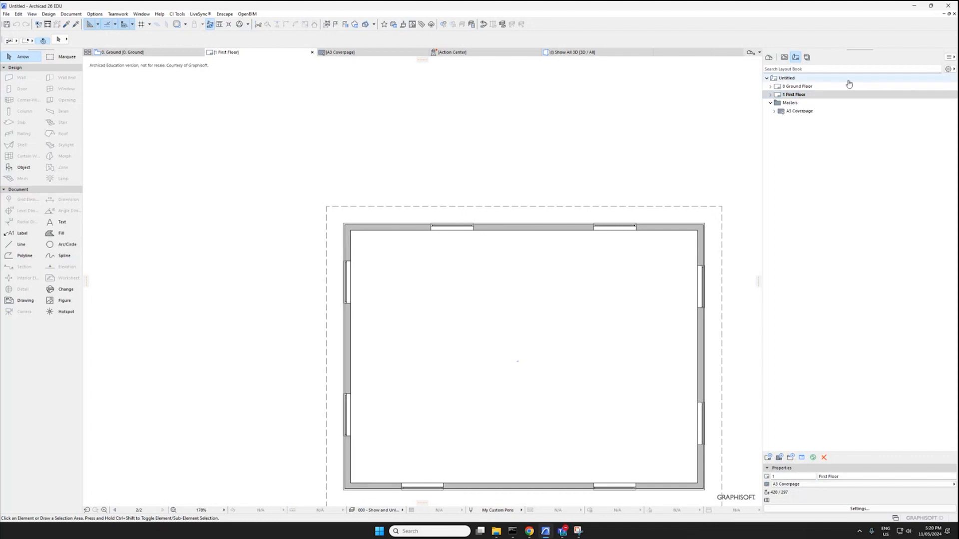
{"action": "left_click", "coordinate": [785, 96]}
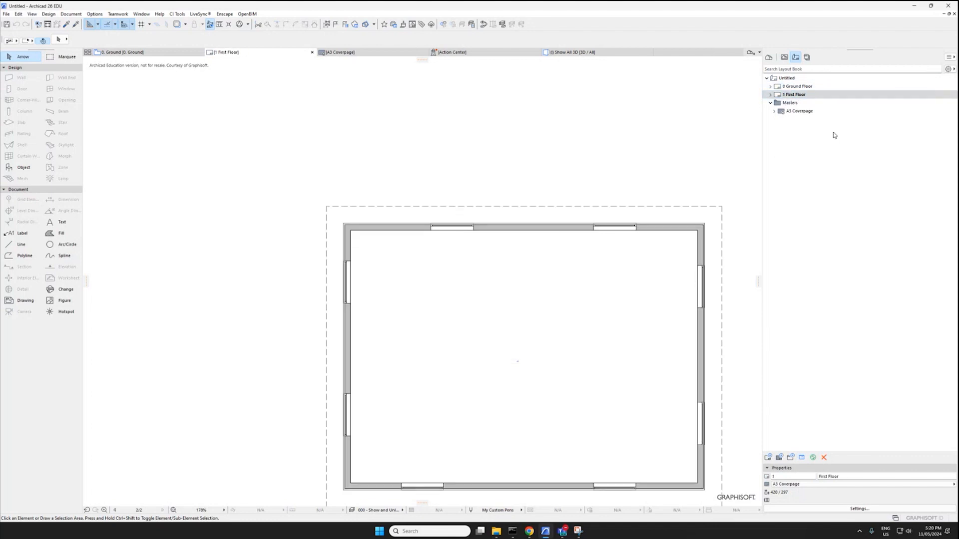
{"action": "double_click", "coordinate": [812, 95]}
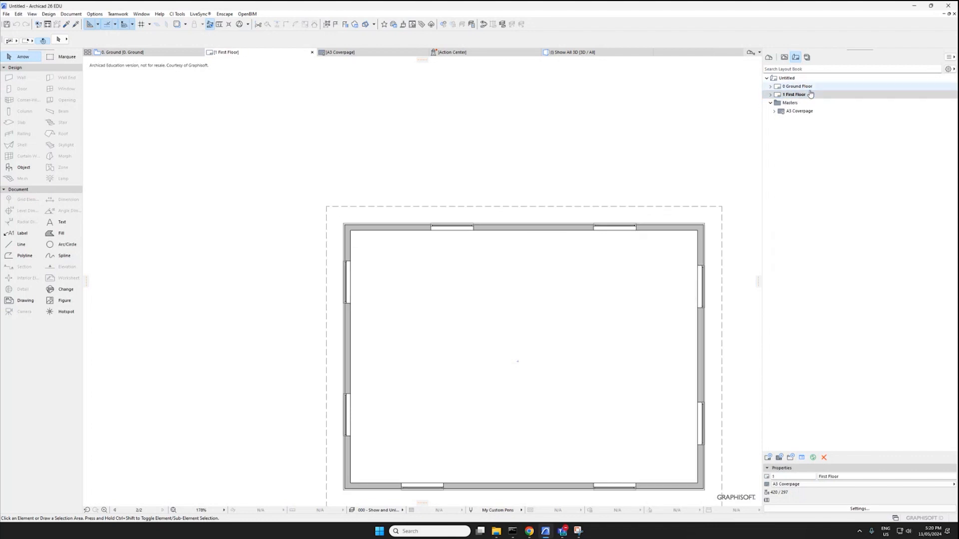
{"action": "double_click", "coordinate": [811, 88]}
{"action": "double_click", "coordinate": [809, 95]}
{"action": "left_click", "coordinate": [452, 291]}
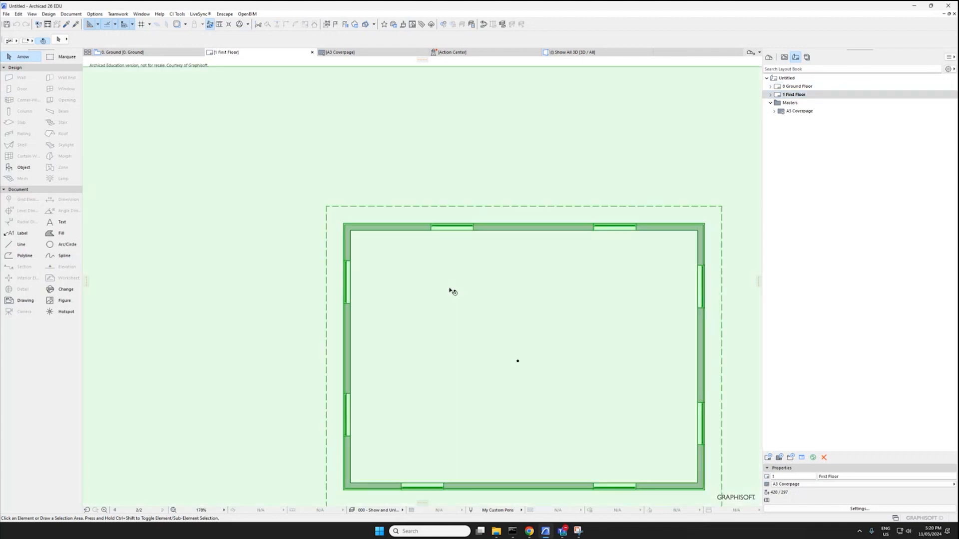
Open the First Floor drawing's source view, switch to the 0. Ground view, and pick up the settings of its external wall
{"action": "right_click", "coordinate": [452, 291]}
{"action": "left_click", "coordinate": [494, 317]}
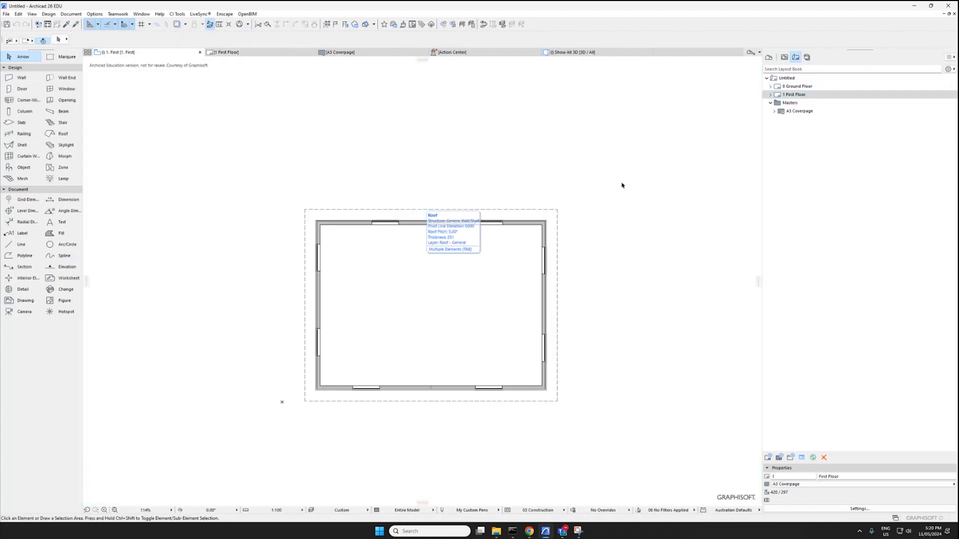
{"action": "left_click", "coordinate": [785, 57]}
{"action": "double_click", "coordinate": [792, 119]}
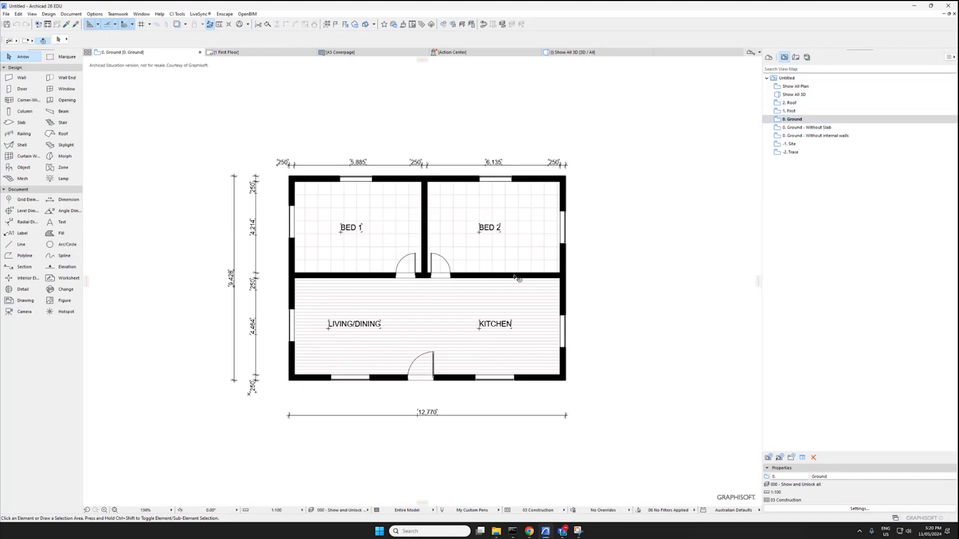
{"action": "key", "text": "super"}
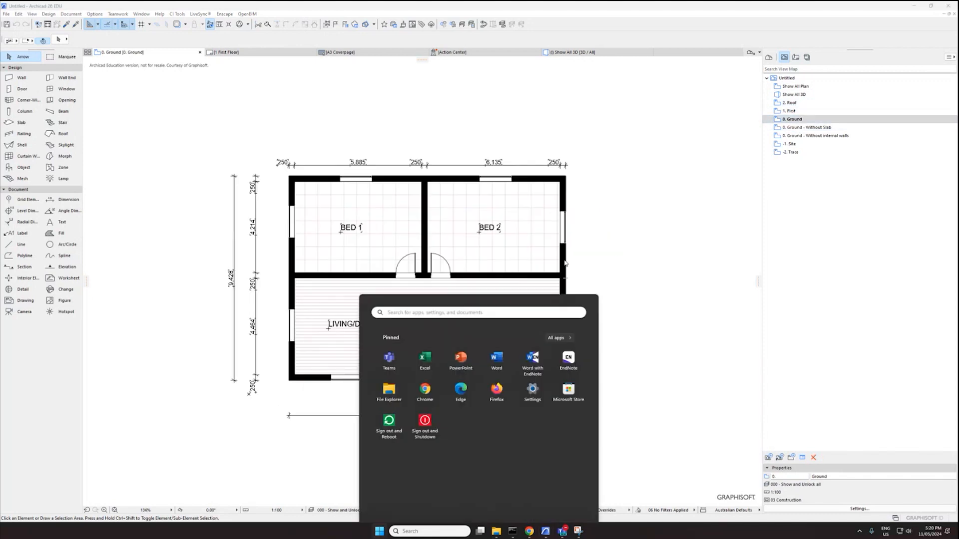
{"action": "key", "text": "super"}
{"action": "left_click", "coordinate": [566, 263], "text": "alt"}
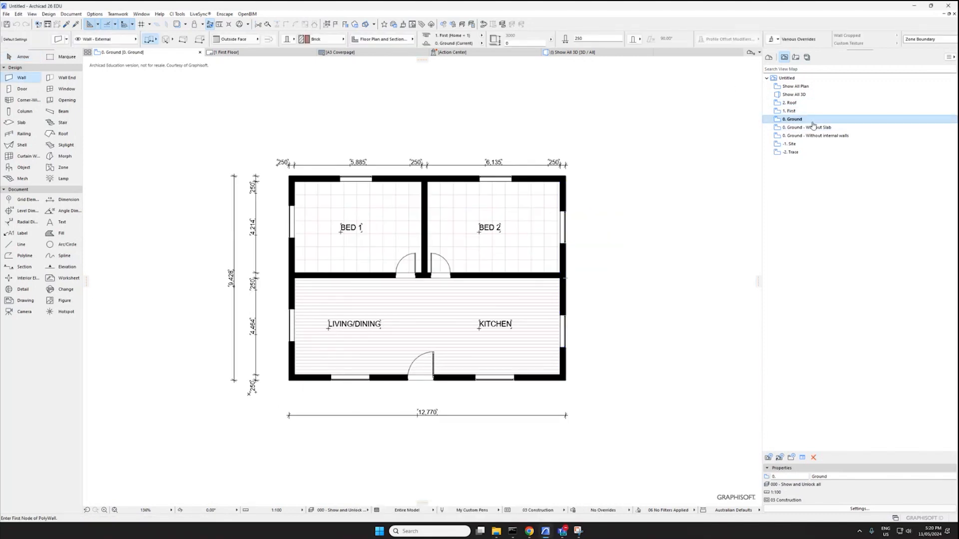
Apply the picked-up wall settings to all four external walls in the 1. First view
{"action": "double_click", "coordinate": [791, 111]}
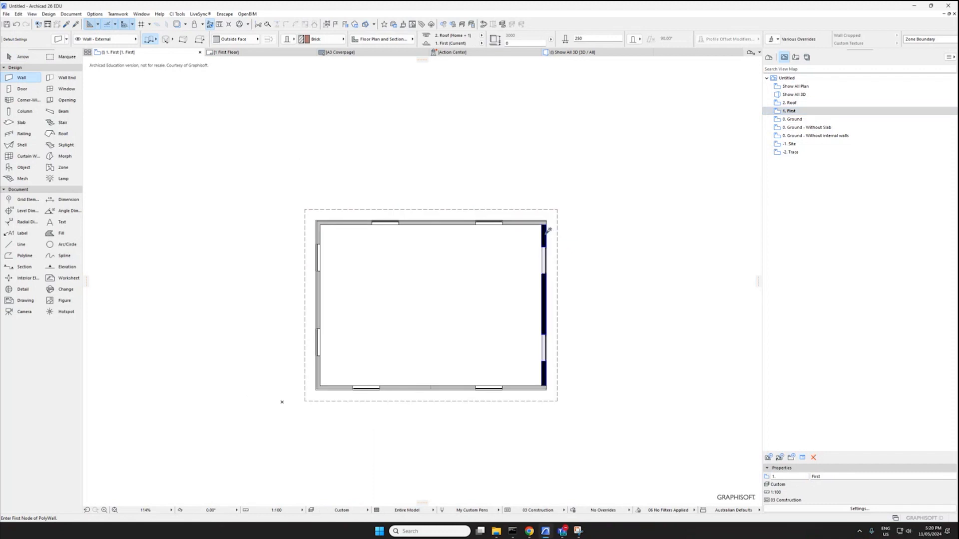
{"action": "left_click", "coordinate": [540, 222], "text": "ctrl+alt"}
{"action": "left_click", "coordinate": [319, 290], "text": "ctrl+alt"}
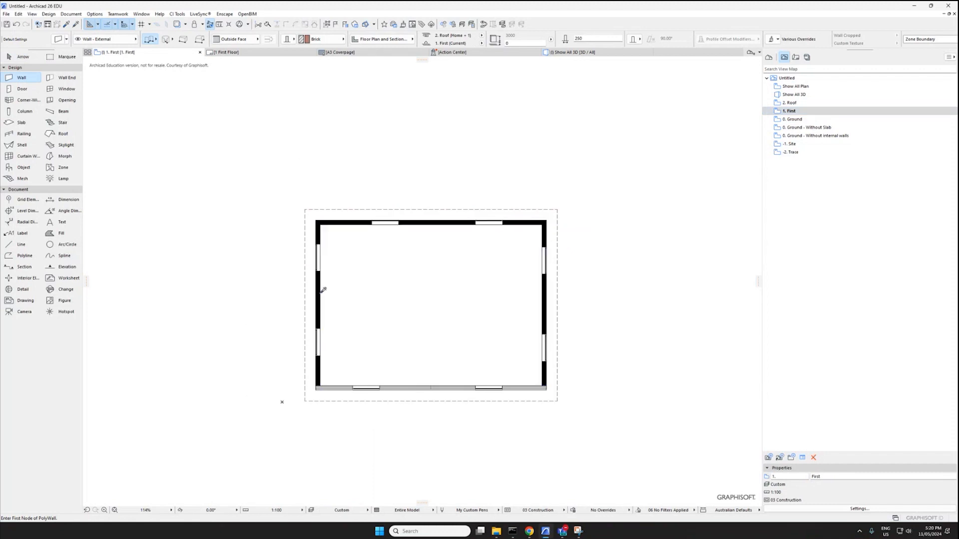
{"action": "left_click", "coordinate": [352, 380], "text": "ctrl+alt"}
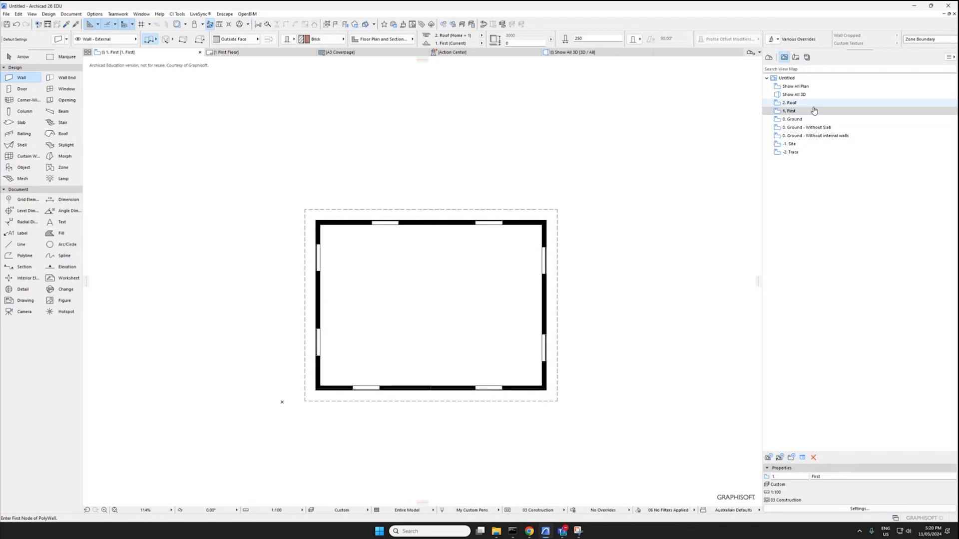
Return to the First Floor layout, compare it with the Ground Floor layout, and select the First drawing
{"action": "left_click", "coordinate": [796, 57]}
{"action": "double_click", "coordinate": [798, 94]}
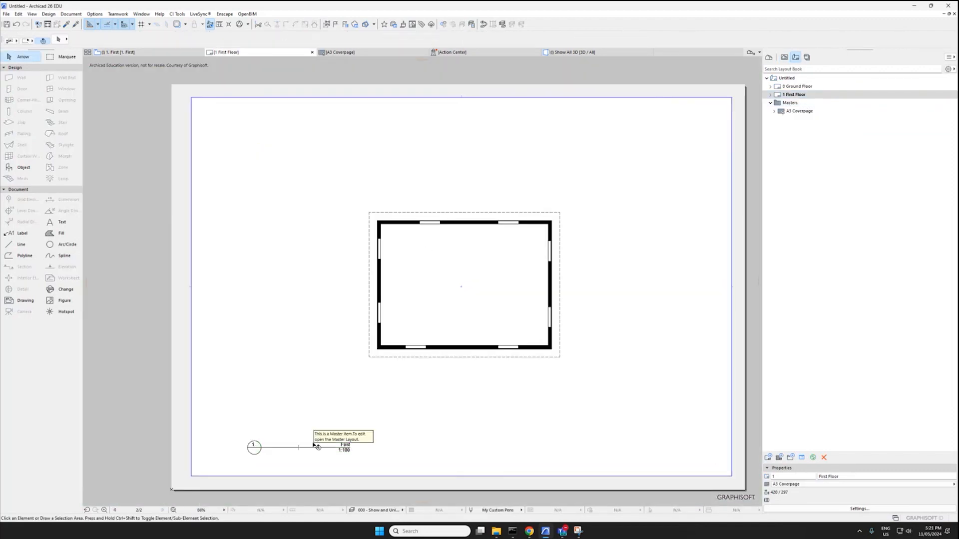
{"action": "left_click", "coordinate": [254, 425]}
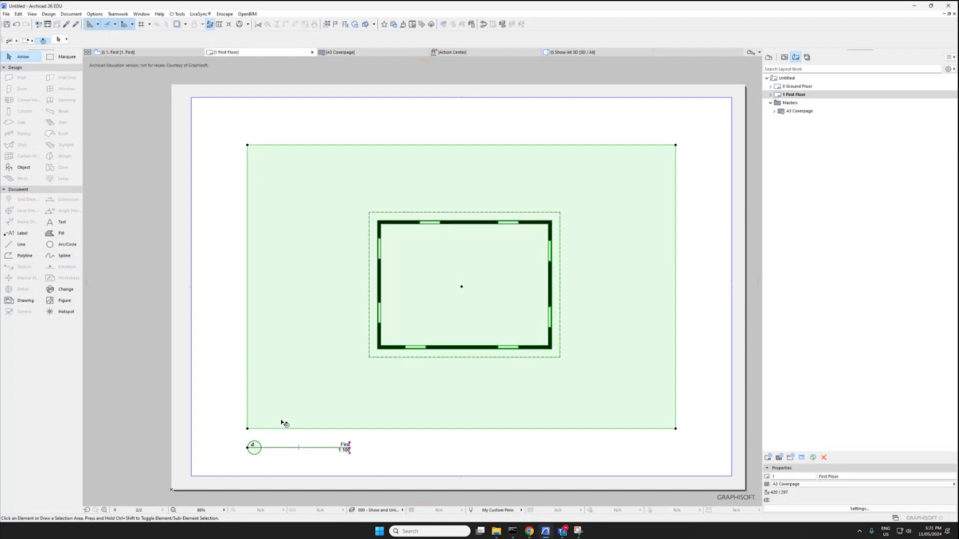
{"action": "double_click", "coordinate": [793, 87]}
{"action": "double_click", "coordinate": [791, 95]}
{"action": "left_click", "coordinate": [345, 451]}
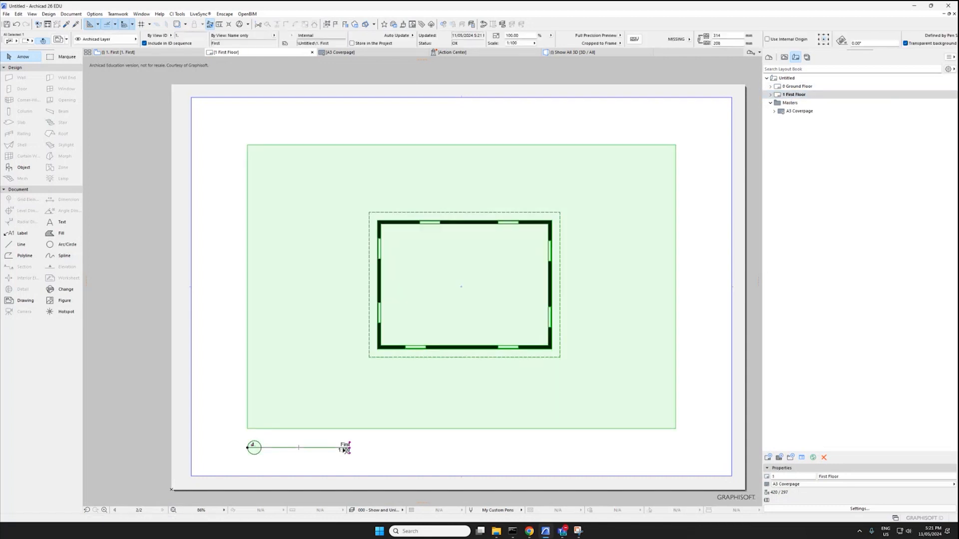
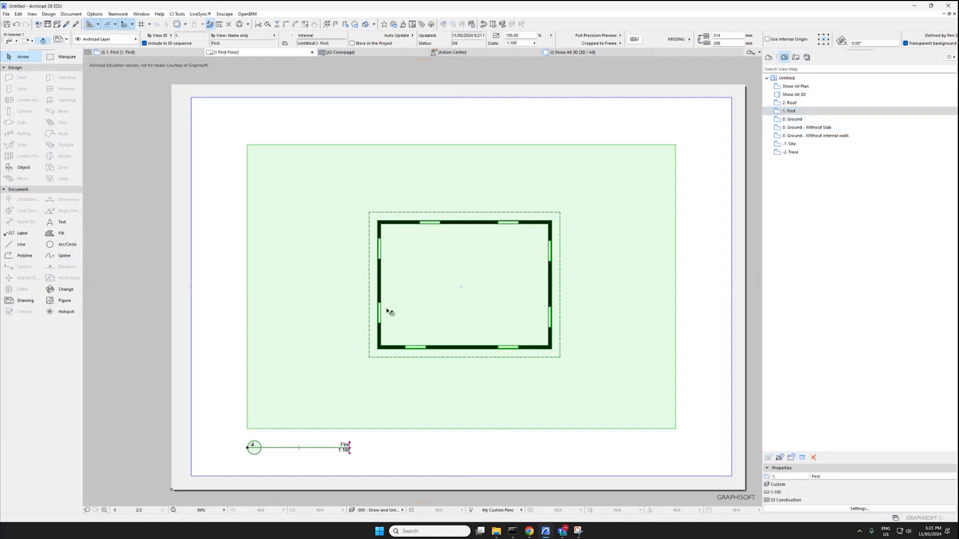
Look through the View Map, Layout Book and Publisher, viewing the Ground Floor layout and returning to the First Floor layout
{"action": "left_click", "coordinate": [803, 120]}
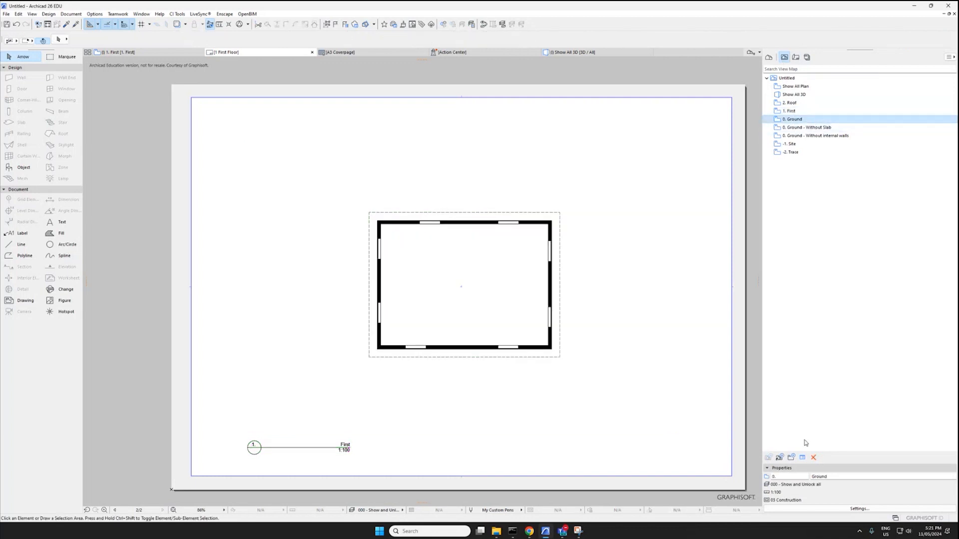
{"action": "left_click", "coordinate": [796, 57]}
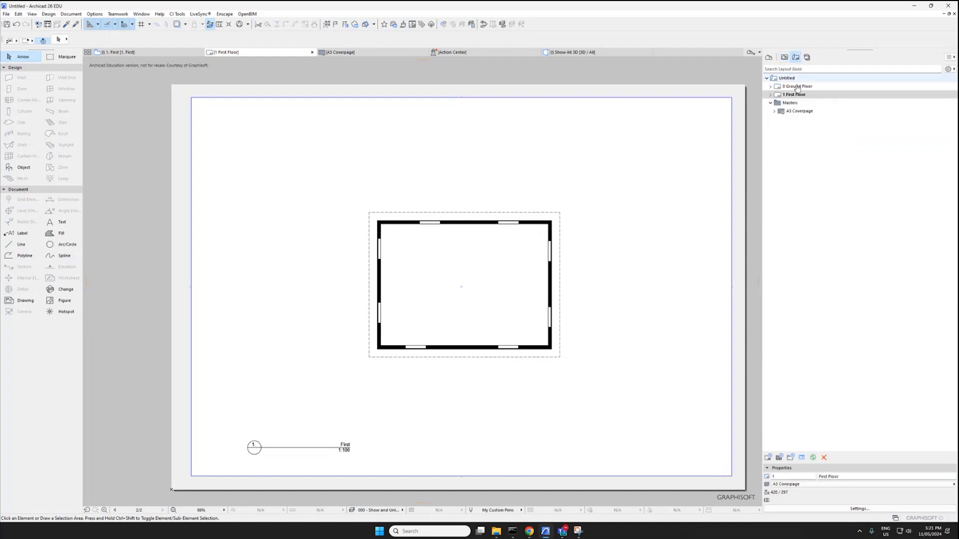
{"action": "double_click", "coordinate": [797, 87]}
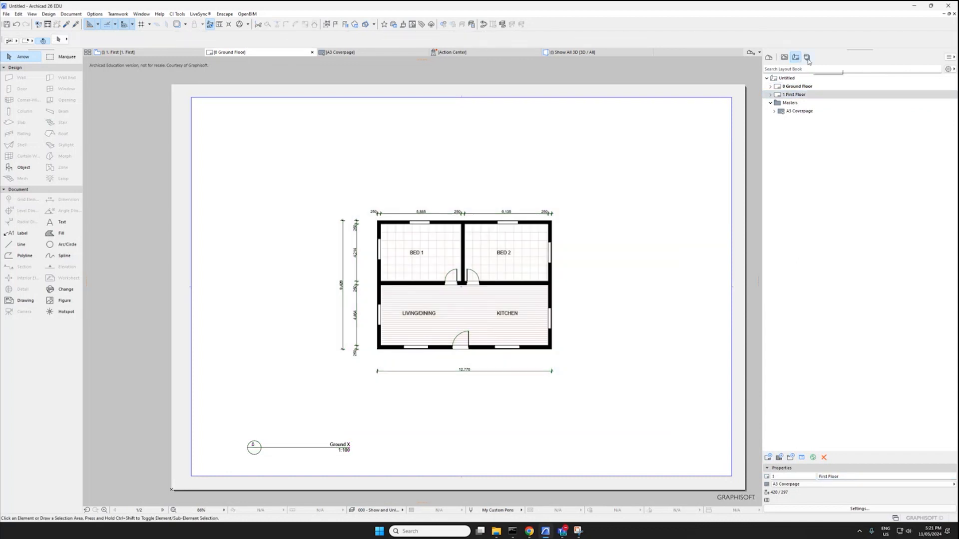
{"action": "left_click", "coordinate": [806, 58]}
{"action": "left_click", "coordinate": [795, 57]}
{"action": "left_click", "coordinate": [794, 95]}
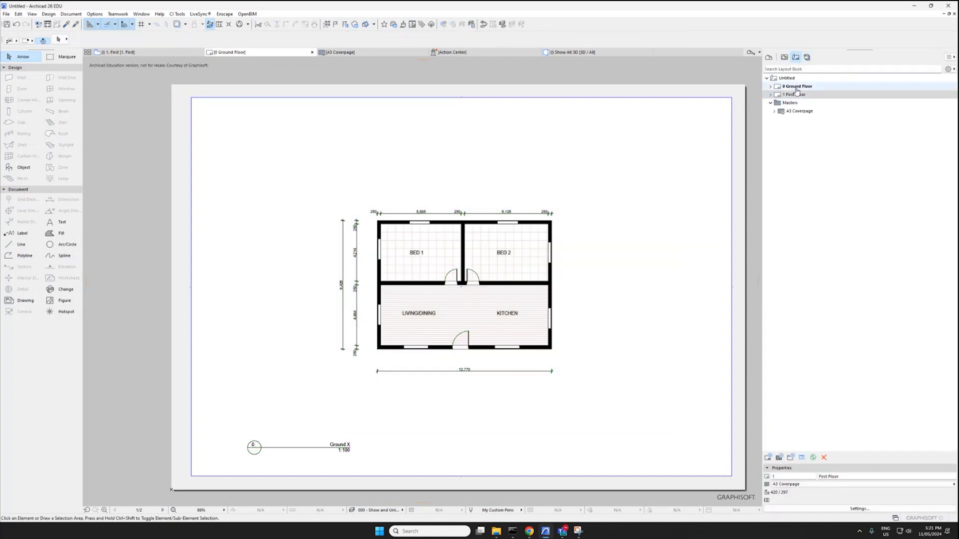
{"action": "double_click", "coordinate": [794, 95]}
Create a new landscape master layout named a1 with the A1 (ISO) - Metric sheet size
{"action": "left_click", "coordinate": [790, 112]}
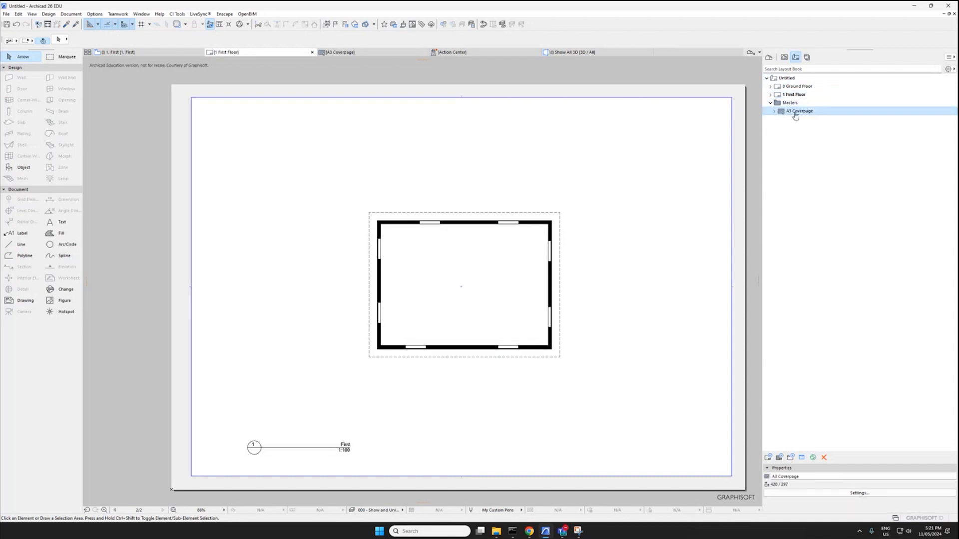
{"action": "left_click", "coordinate": [779, 458]}
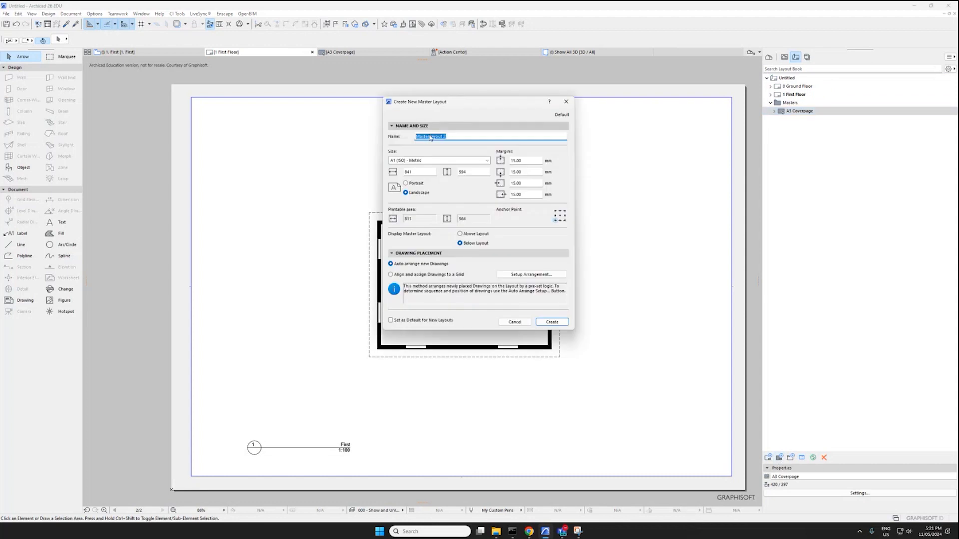
{"action": "left_click", "coordinate": [422, 160]}
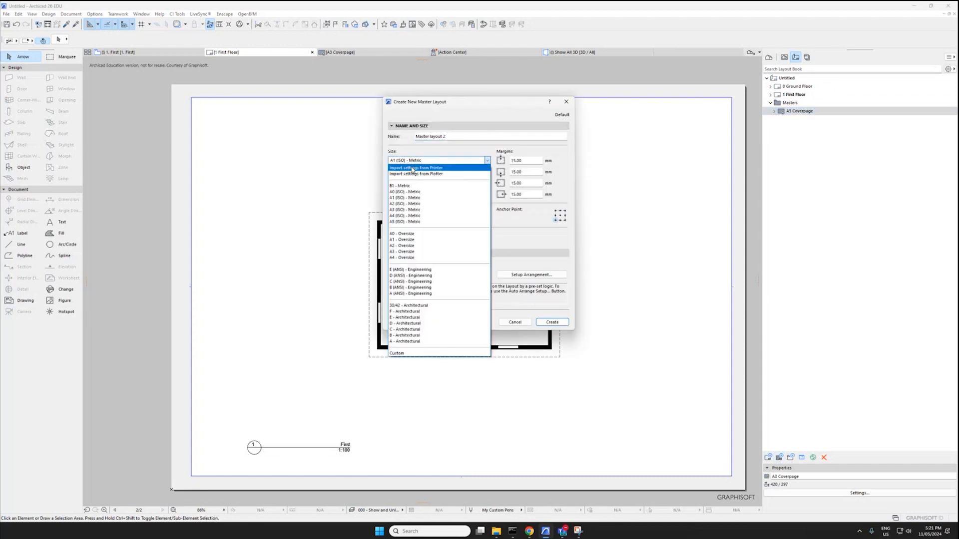
{"action": "left_click", "coordinate": [401, 199]}
{"action": "left_click_drag", "start_coordinate": [447, 137], "coordinate": [415, 139]}
{"action": "type", "text": "a1"}
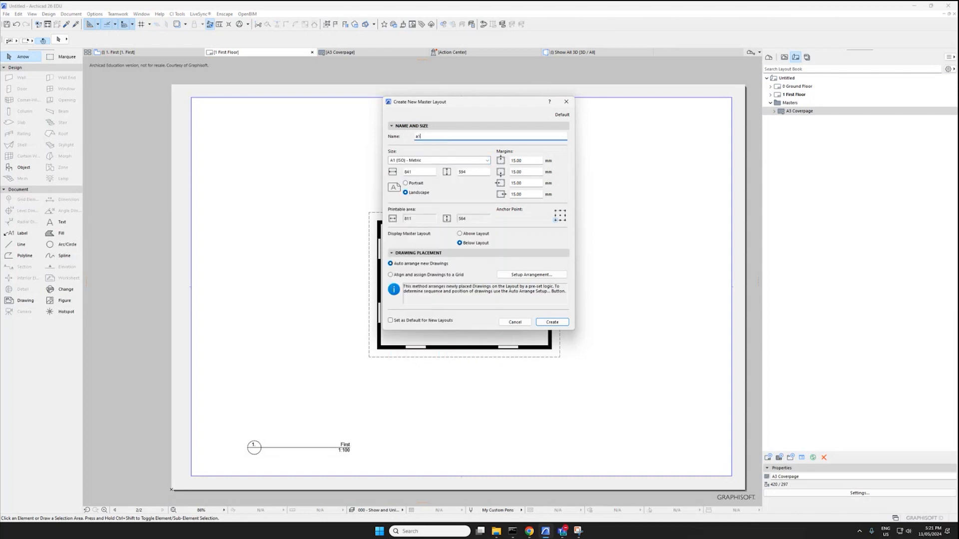
{"action": "left_click", "coordinate": [550, 321]}
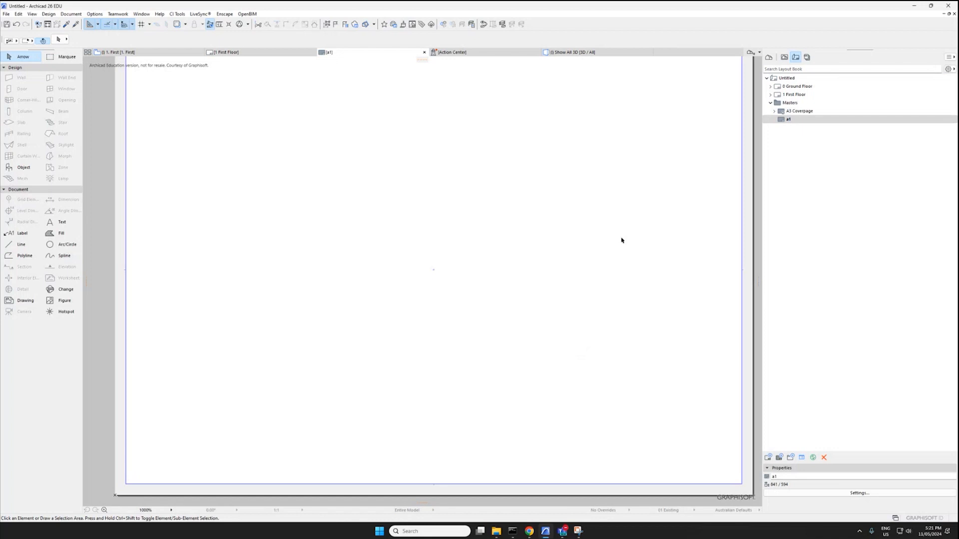
Assign the a1 master layout to the First Floor layout in its layout settings
{"action": "double_click", "coordinate": [791, 120]}
{"action": "double_click", "coordinate": [800, 96]}
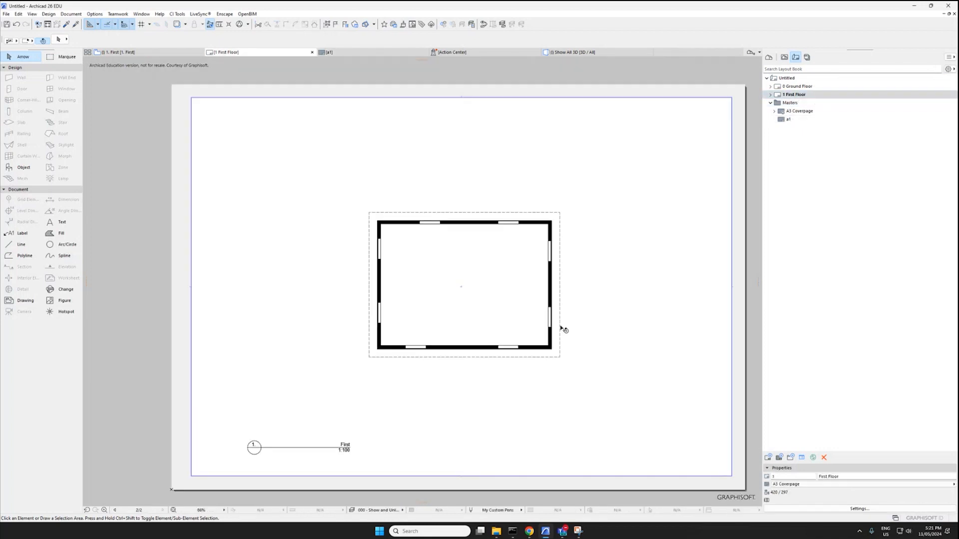
{"action": "right_click", "coordinate": [807, 95]}
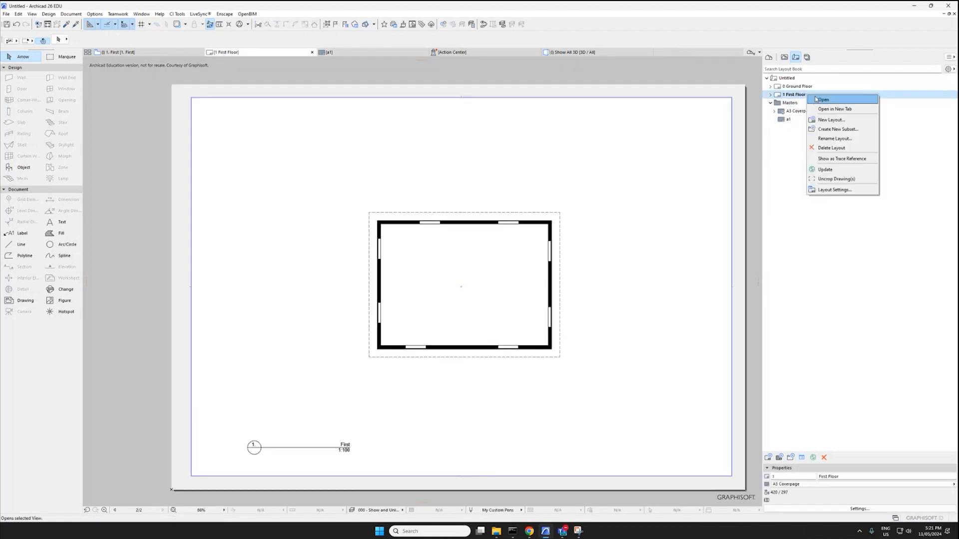
{"action": "left_click", "coordinate": [834, 190]}
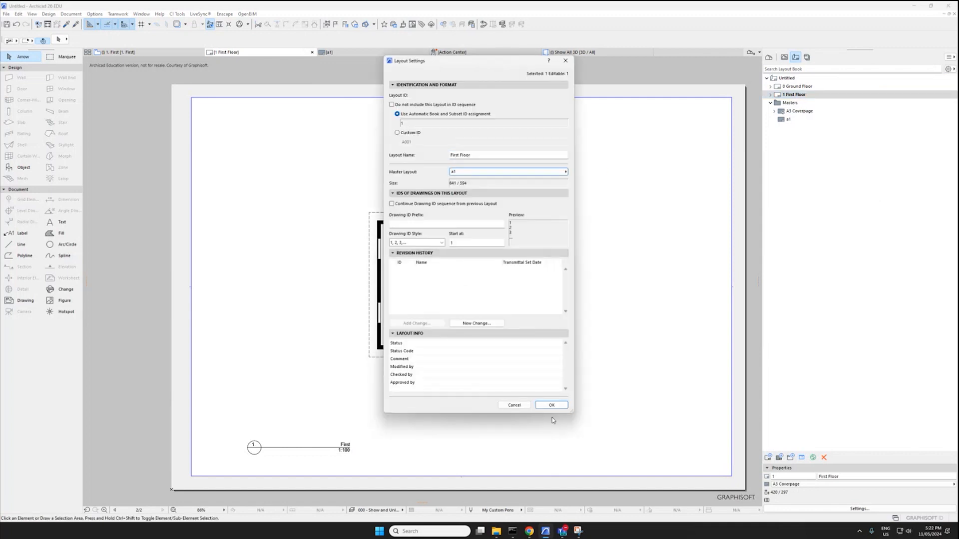
{"action": "left_click", "coordinate": [551, 405]}
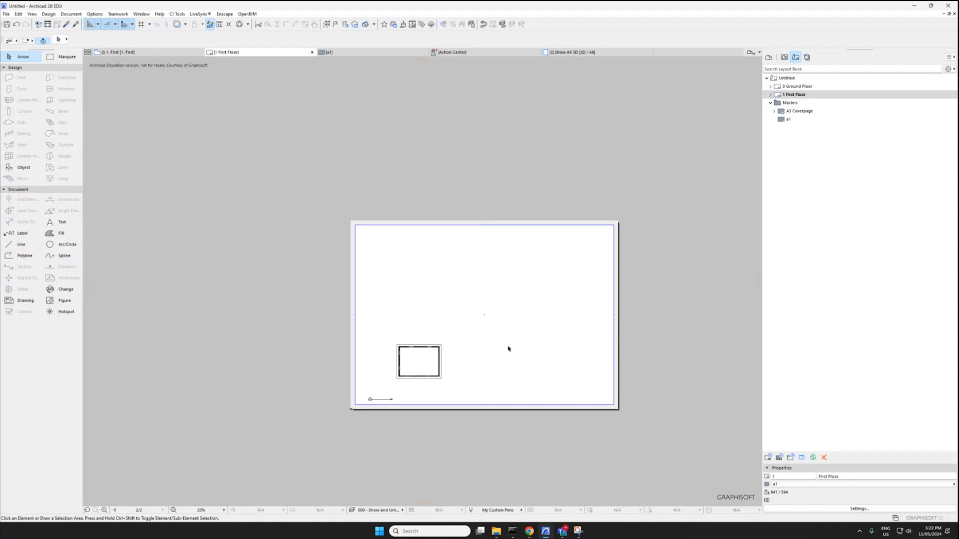
Change the a1 master layout's orientation to portrait and check the First Floor layout on it
{"action": "double_click", "coordinate": [789, 120]}
{"action": "right_click", "coordinate": [792, 121]}
{"action": "left_click", "coordinate": [836, 200]}
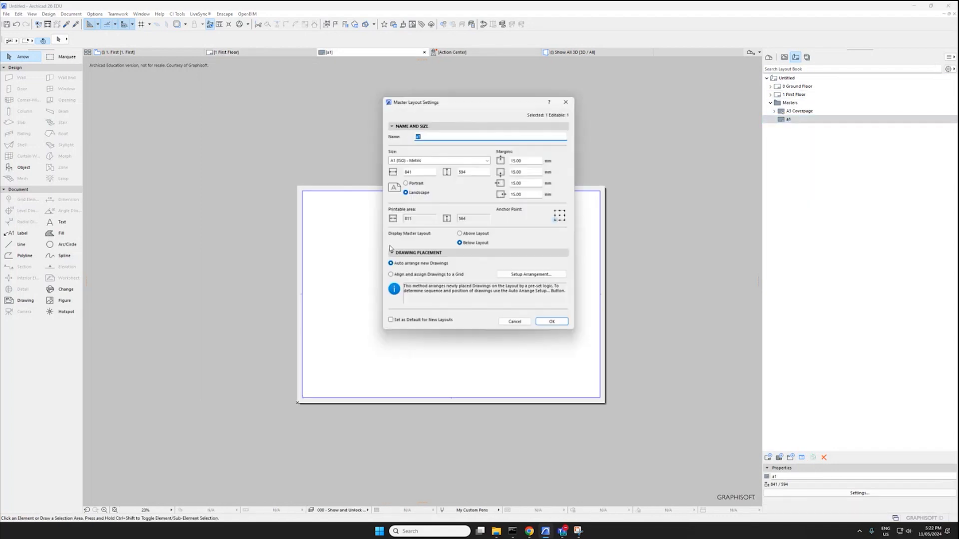
{"action": "left_click", "coordinate": [405, 184]}
{"action": "left_click", "coordinate": [551, 321]}
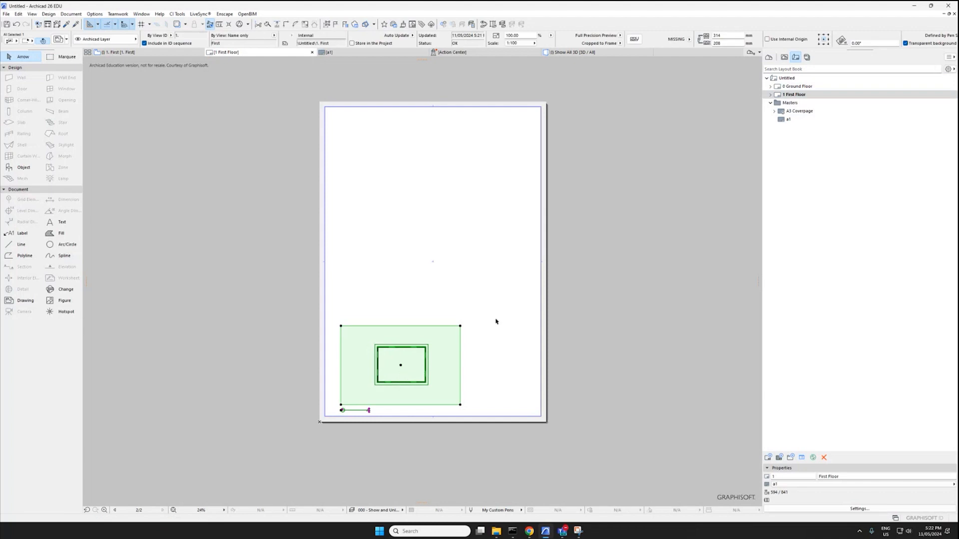
{"action": "left_click", "coordinate": [494, 321]}
Copy the ground plan drawing from the Ground Floor layout and paste it onto the First Floor layout
{"action": "left_click", "coordinate": [820, 89]}
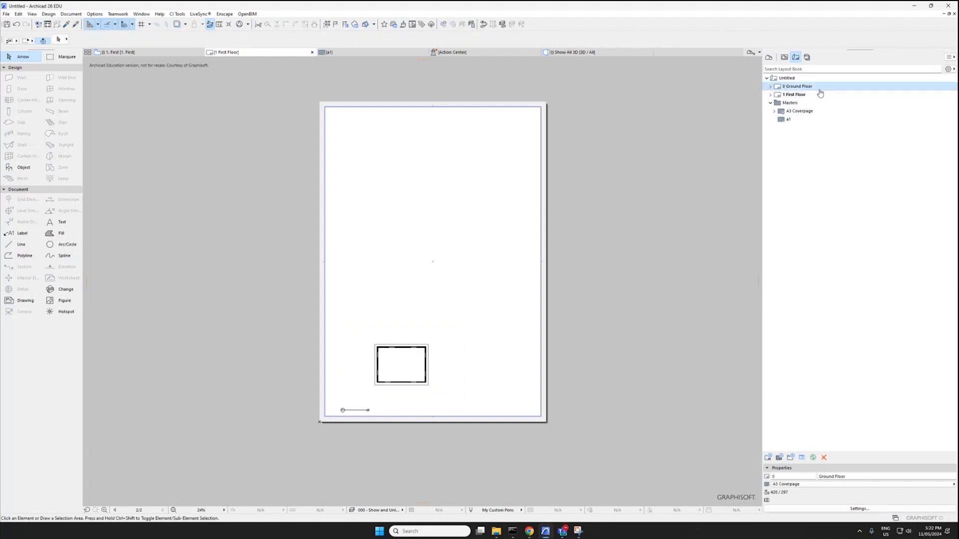
{"action": "double_click", "coordinate": [819, 90]}
{"action": "left_click", "coordinate": [425, 378]}
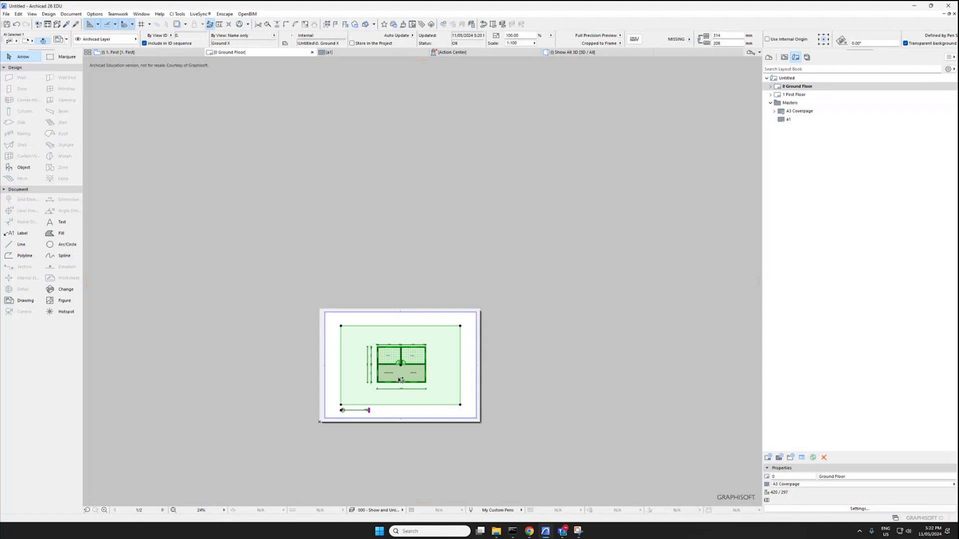
{"action": "double_click", "coordinate": [795, 95]}
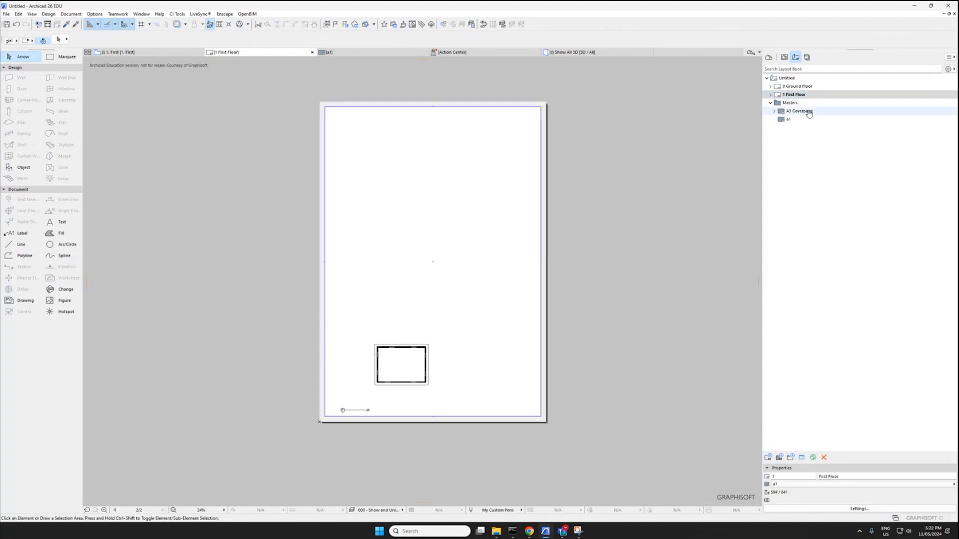
{"action": "key", "text": "ctrl+v"}
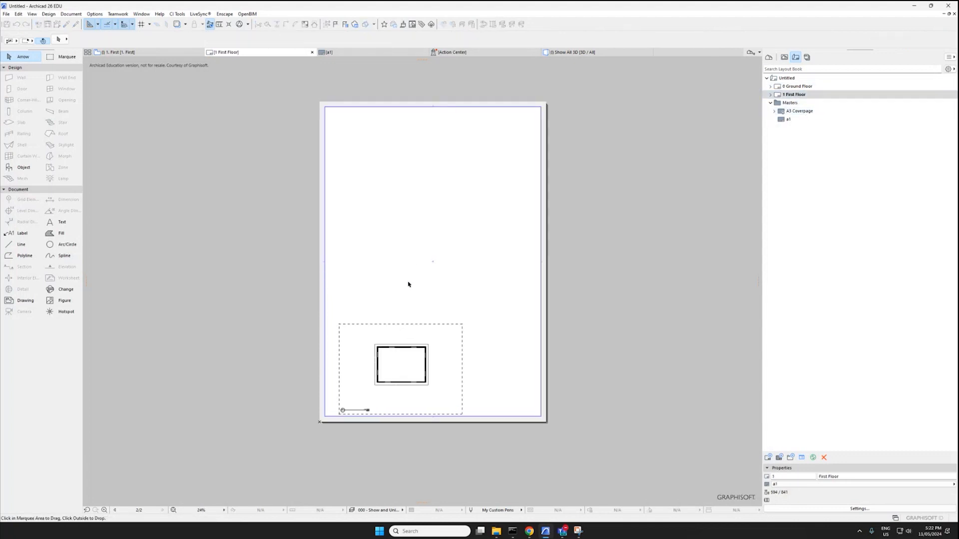
{"action": "left_click", "coordinate": [482, 298]}
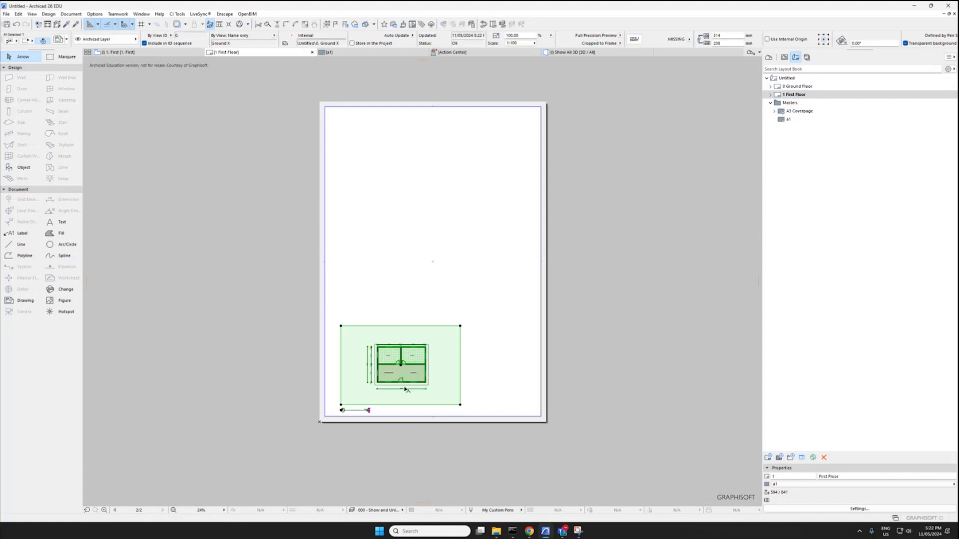
Move the ground plan drawing above the first floor drawing, and centre the pair on the portrait sheet
{"action": "left_click_drag", "start_coordinate": [406, 389], "coordinate": [405, 308]}
{"action": "left_click", "coordinate": [495, 272]}
{"action": "left_click_drag", "start_coordinate": [482, 390], "coordinate": [359, 267]}
{"action": "left_click_drag", "start_coordinate": [401, 324], "coordinate": [433, 323]}
{"action": "left_click_drag", "start_coordinate": [433, 324], "coordinate": [433, 264]}
{"action": "left_click", "coordinate": [398, 143]}
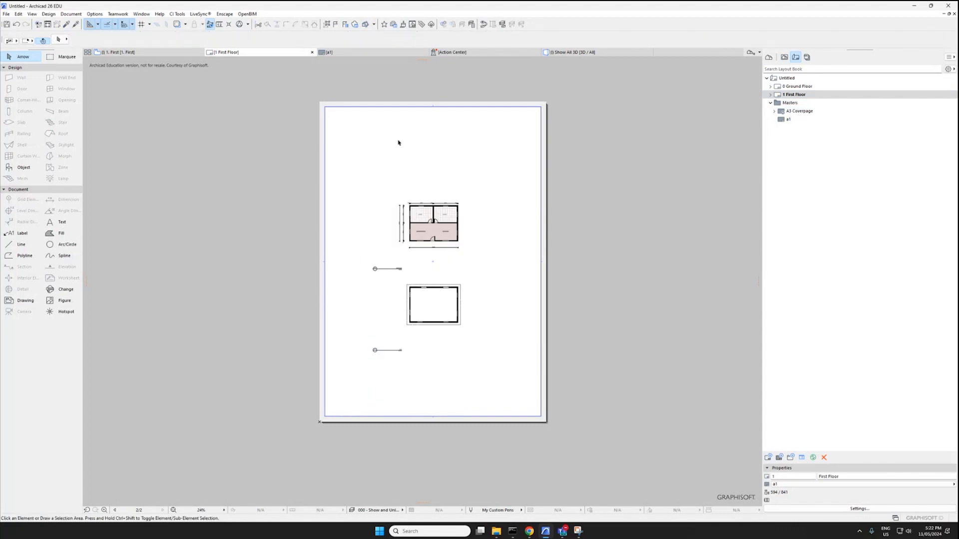
Select both drawings on the First Floor layout and examine how their frames and titles sit on the sheet
{"action": "scroll", "coordinate": [351, 313], "scroll_direction": "up", "scroll_amount": 3}
{"action": "mouse_move", "coordinate": [411, 272]}
{"action": "middle_mouse_down"}
{"action": "mouse_move", "coordinate": [351, 314]}
{"action": "mouse_move", "coordinate": [357, 285]}
{"action": "middle_mouse_up"}
{"action": "scroll", "coordinate": [336, 298], "scroll_direction": "up", "scroll_amount": 3}
{"action": "scroll", "coordinate": [336, 296], "scroll_direction": "down", "scroll_amount": 3}
{"action": "left_click", "coordinate": [337, 295]}
{"action": "scroll", "coordinate": [358, 286], "scroll_direction": "up", "scroll_amount": 3}
{"action": "scroll", "coordinate": [358, 286], "scroll_direction": "down", "scroll_amount": 3}
{"action": "left_click", "coordinate": [416, 385], "text": "shift"}
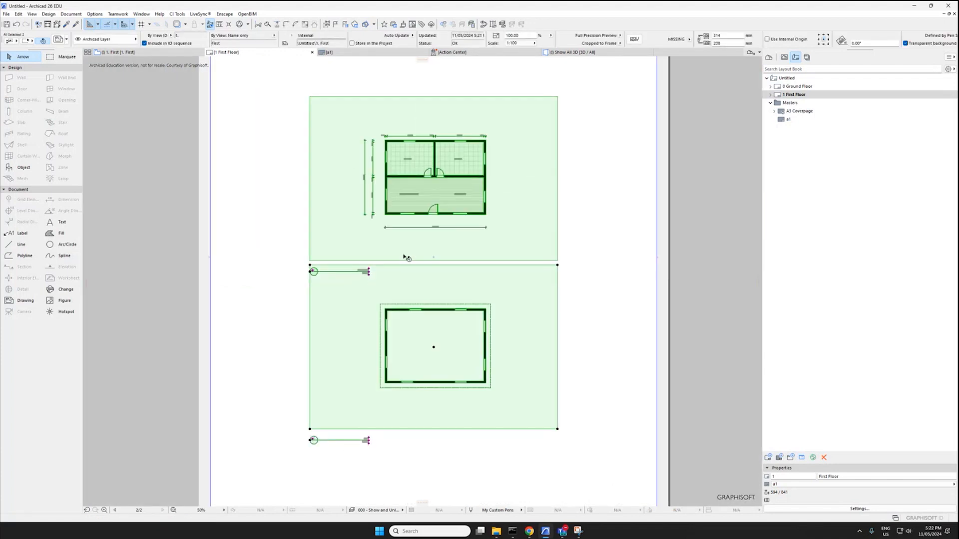
{"action": "scroll", "coordinate": [439, 61], "scroll_direction": "up", "scroll_amount": 2}
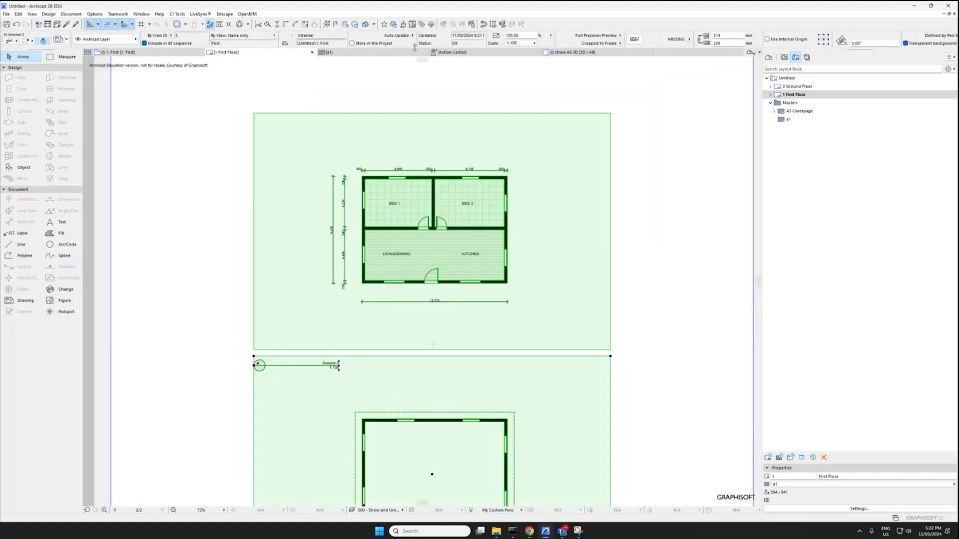
{"action": "scroll", "coordinate": [439, 136], "scroll_direction": "down", "scroll_amount": 2}
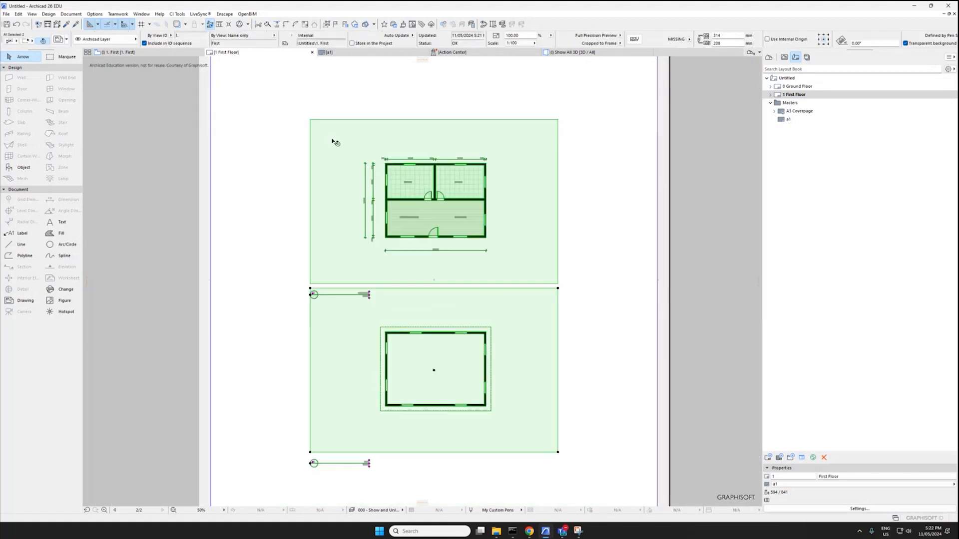
Set both drawings on the First Floor layout to No Title and check the sheet without the title markers
{"action": "double_click", "coordinate": [448, 171]}
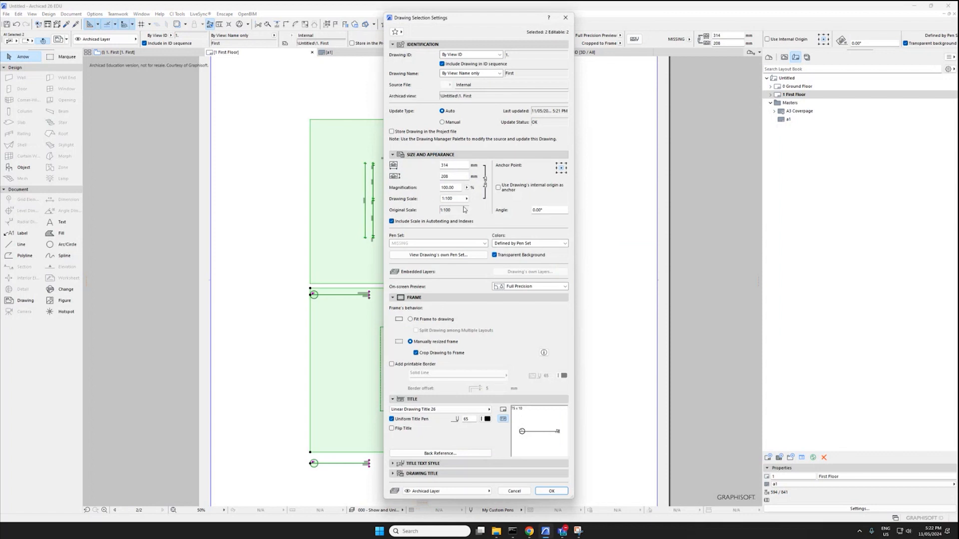
{"action": "left_click", "coordinate": [393, 399]}
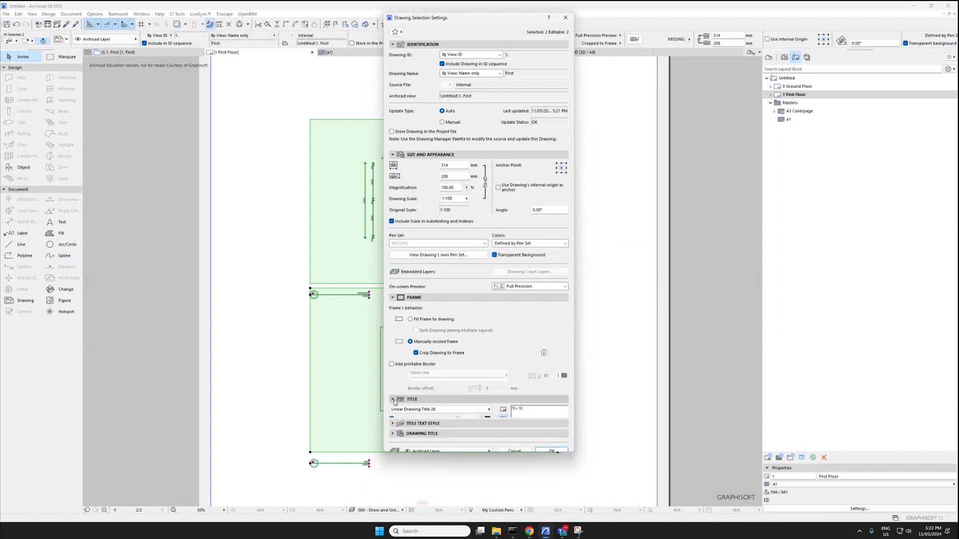
{"action": "left_click", "coordinate": [392, 399]}
{"action": "left_click", "coordinate": [416, 410]}
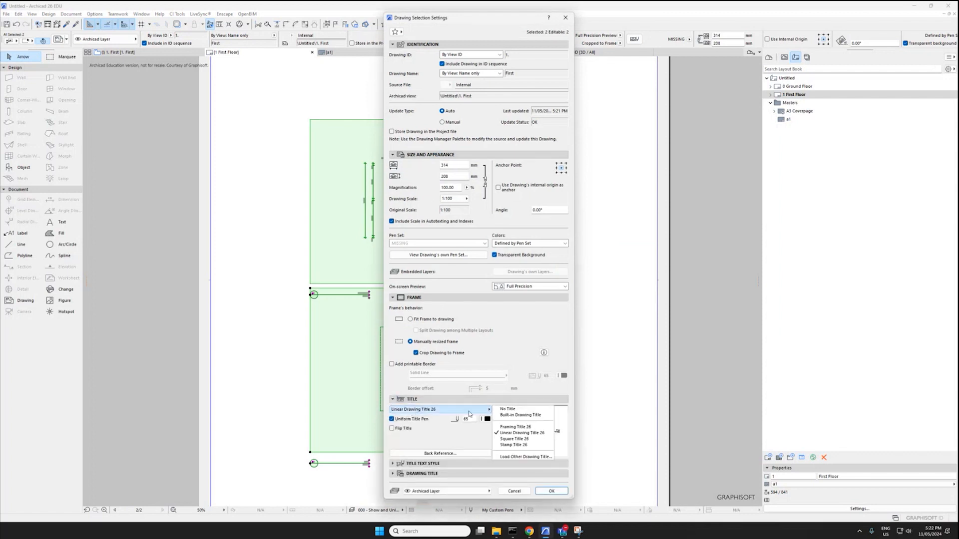
{"action": "left_click", "coordinate": [507, 411]}
{"action": "left_click", "coordinate": [412, 412]}
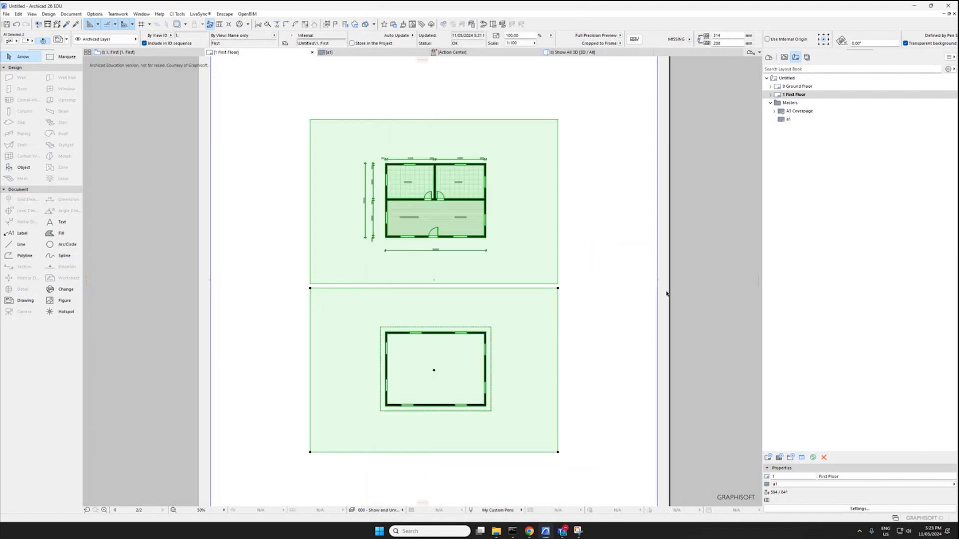
{"action": "left_click", "coordinate": [645, 291]}
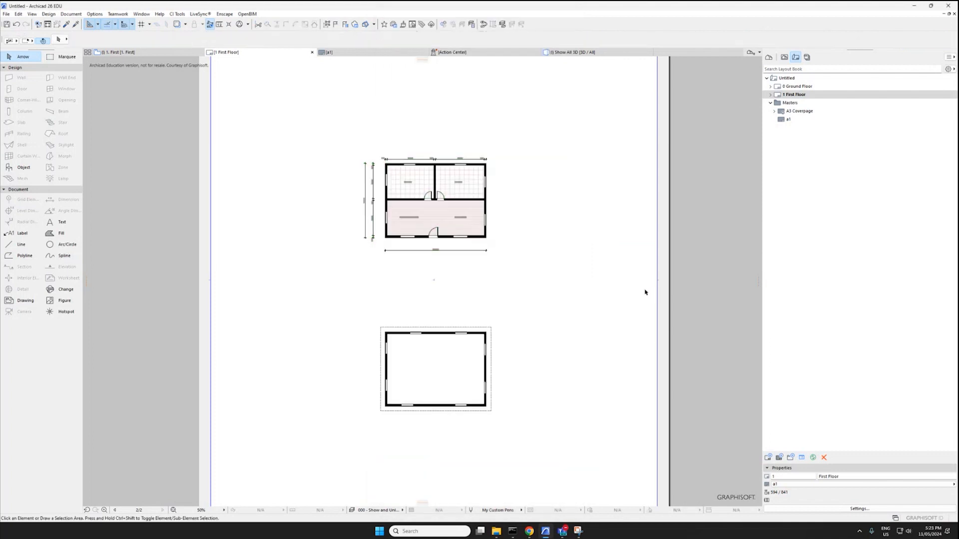
{"action": "scroll", "coordinate": [486, 376], "scroll_direction": "down", "scroll_amount": 2}
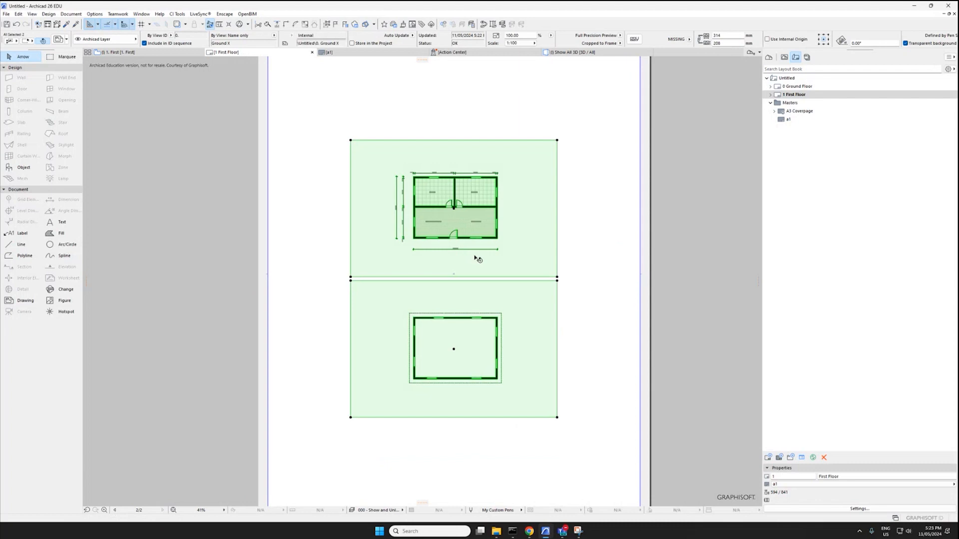
{"action": "left_click", "coordinate": [604, 225]}
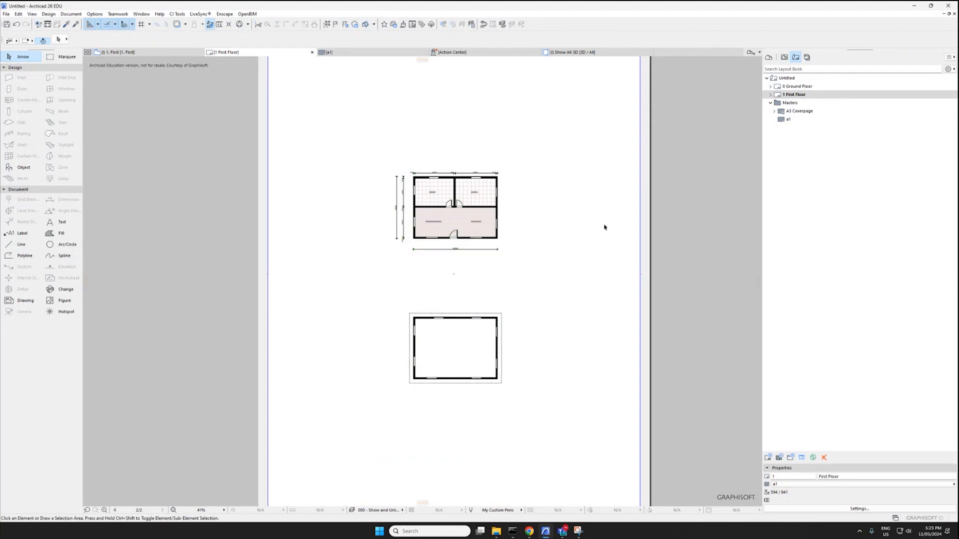
{"action": "scroll", "coordinate": [555, 235], "scroll_direction": "down", "scroll_amount": 3}
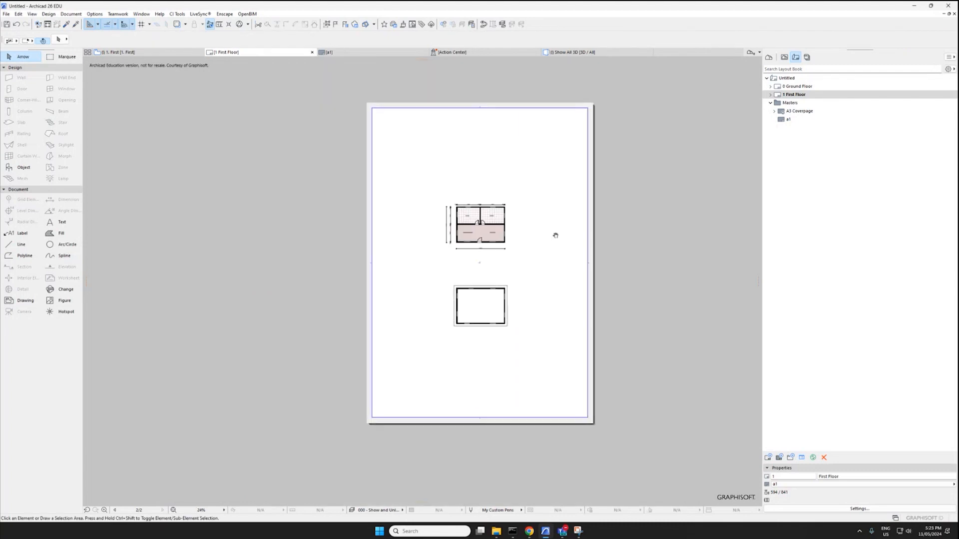
Open the Drawings publisher set and expand its Properties and Format sections
{"action": "left_click", "coordinate": [808, 58]}
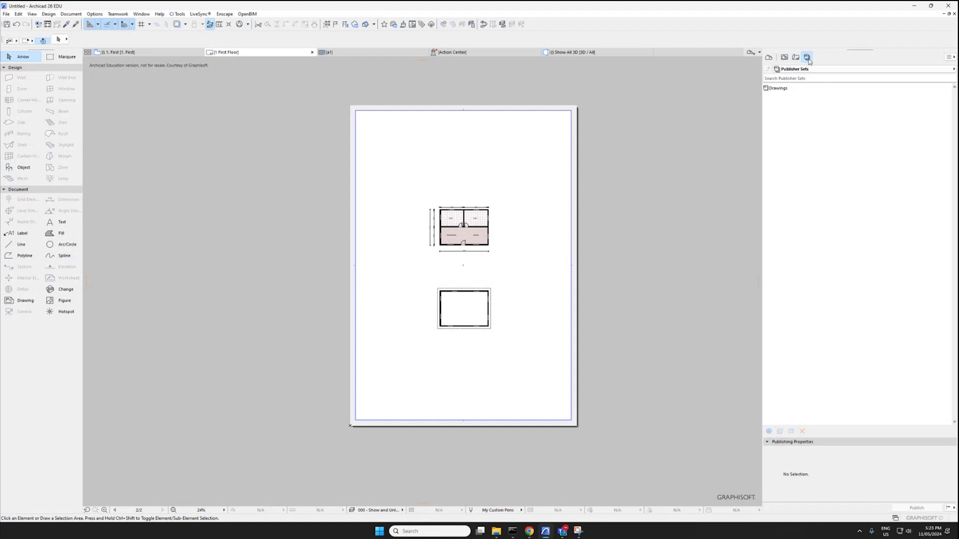
{"action": "double_click", "coordinate": [791, 89]}
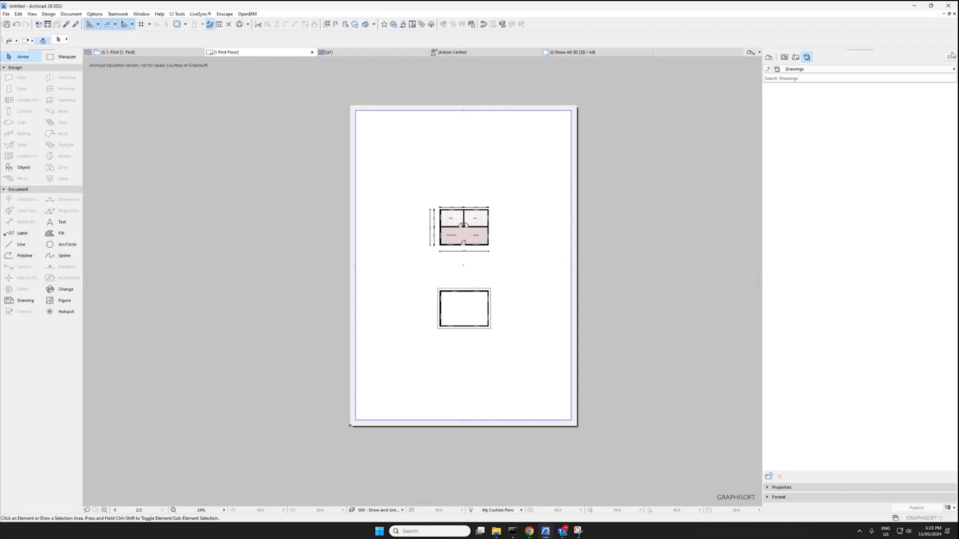
{"action": "left_click", "coordinate": [768, 488]}
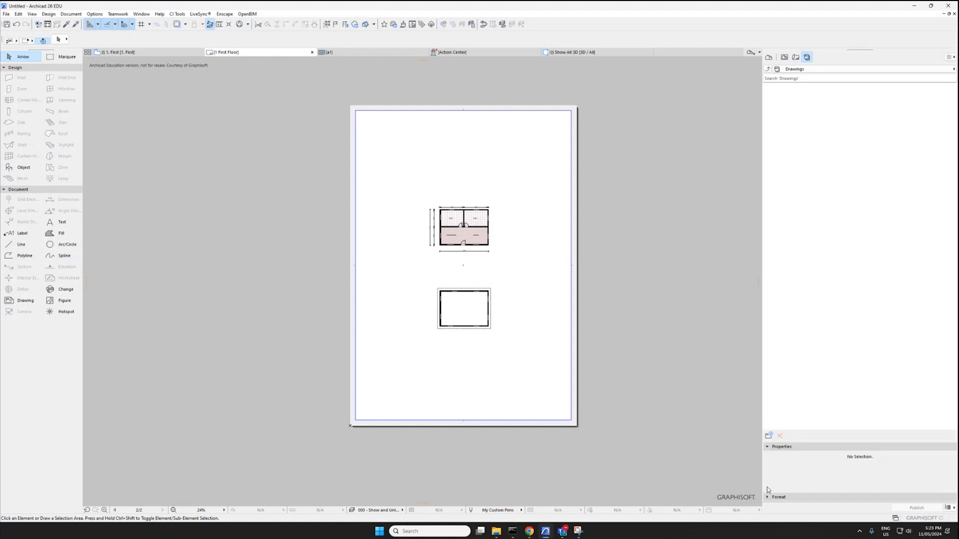
{"action": "left_click", "coordinate": [770, 499]}
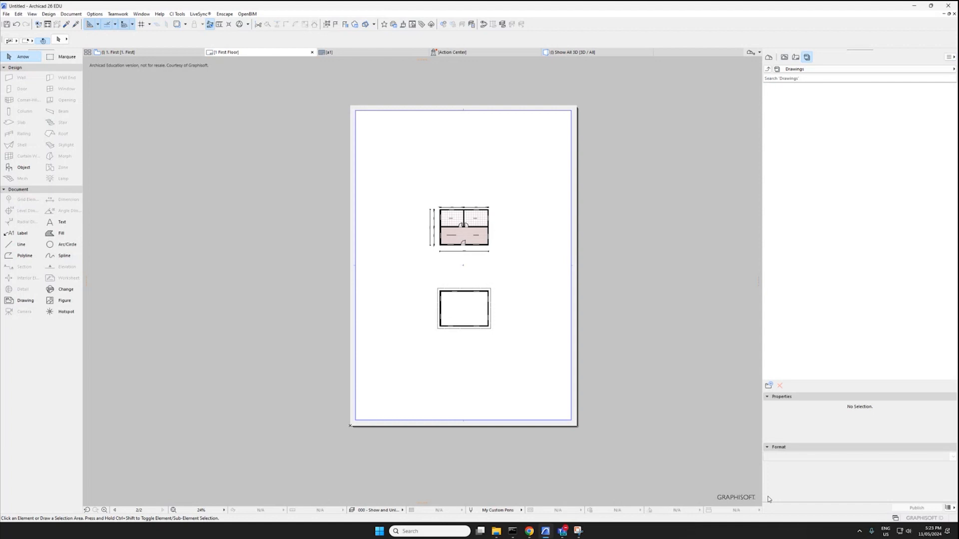
Show the Organizer beside the sheet, with the Layout Book as source and the Drawings publisher set as destination
{"action": "left_click", "coordinate": [951, 59]}
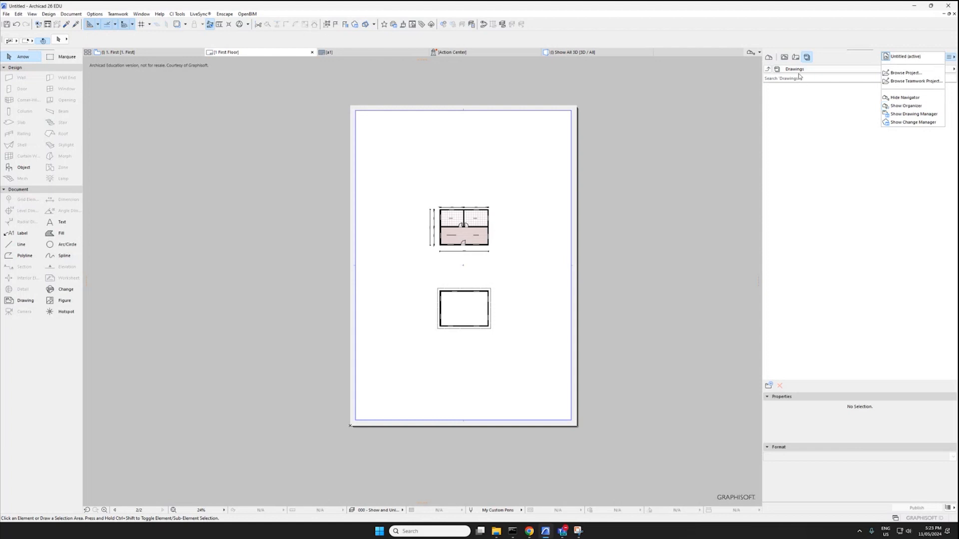
{"action": "left_click", "coordinate": [905, 107]}
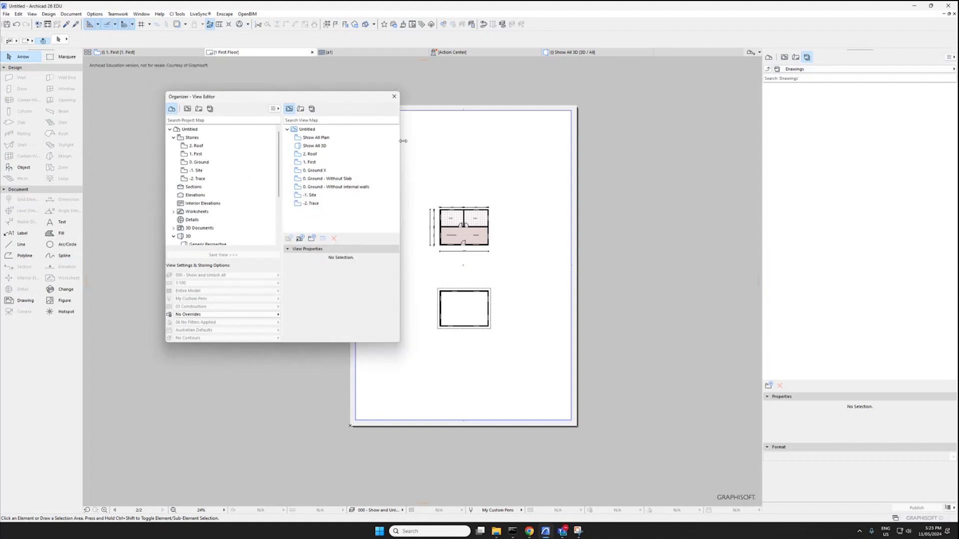
{"action": "left_click_drag", "start_coordinate": [364, 97], "coordinate": [222, 93]}
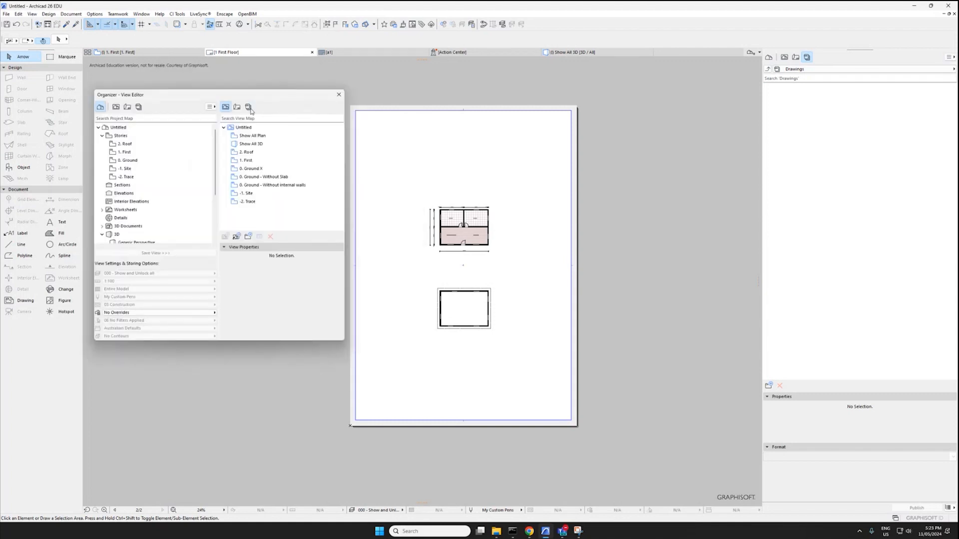
{"action": "left_click", "coordinate": [249, 108]}
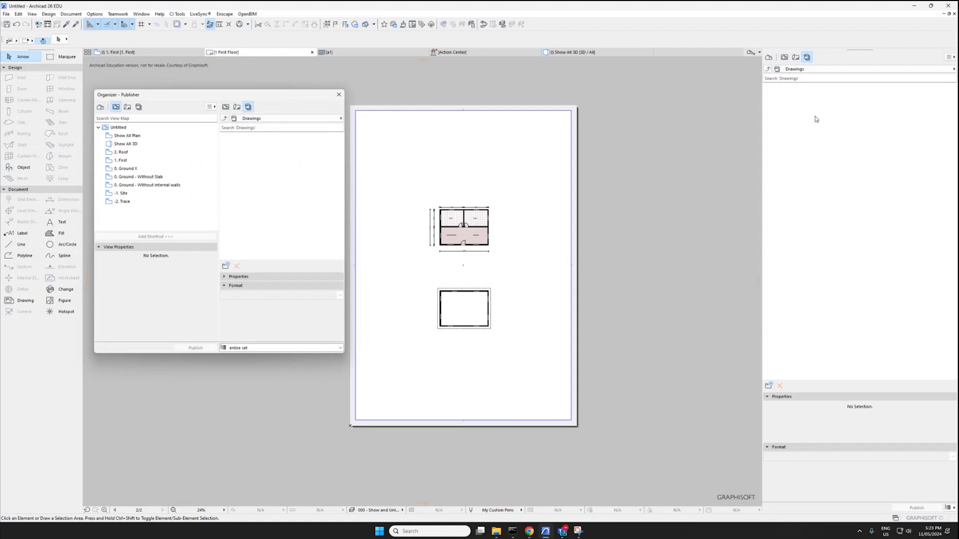
{"action": "left_click", "coordinate": [127, 107]}
Compare the Ground Floor and First Floor layouts, and rename the First Floor layout as Ground & First Floor
{"action": "left_click", "coordinate": [167, 145]}
{"action": "left_click_drag", "start_coordinate": [163, 303], "coordinate": [132, 304]}
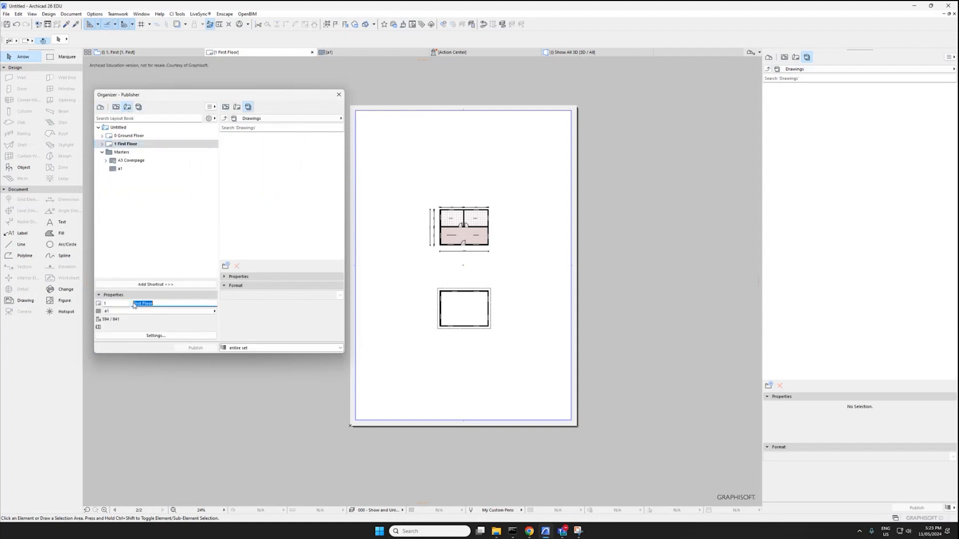
{"action": "left_click", "coordinate": [471, 277]}
{"action": "left_click", "coordinate": [135, 145]}
{"action": "left_click", "coordinate": [129, 136]}
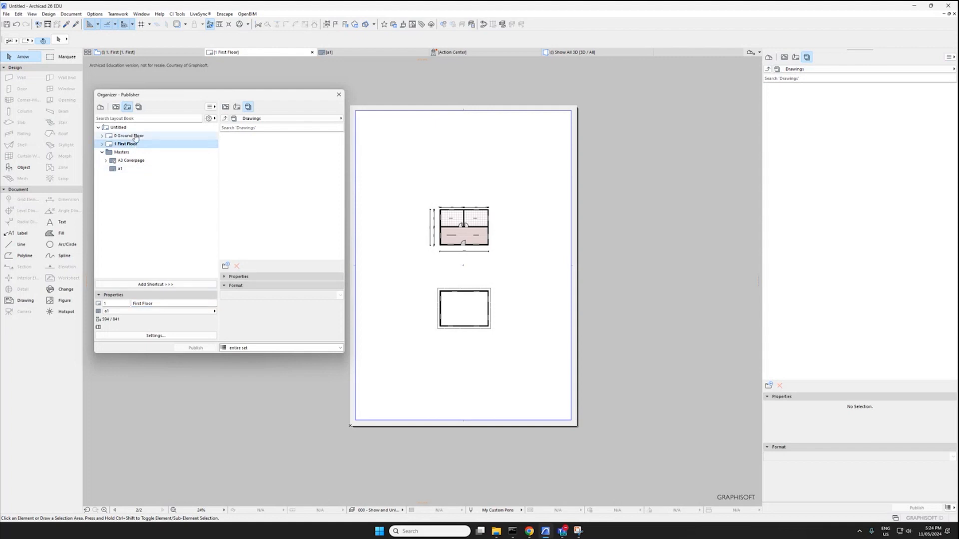
{"action": "scroll", "coordinate": [394, 412], "scroll_direction": "up", "scroll_amount": 5}
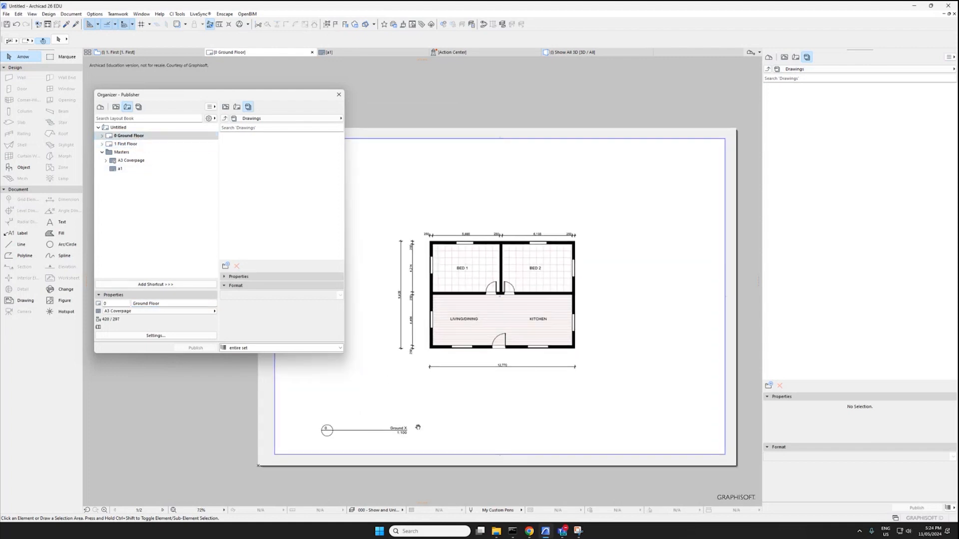
{"action": "middle_click_drag", "start_coordinate": [414, 429], "coordinate": [449, 414]}
{"action": "double_click", "coordinate": [139, 145]}
{"action": "scroll", "coordinate": [390, 340], "scroll_direction": "down", "scroll_amount": 3}
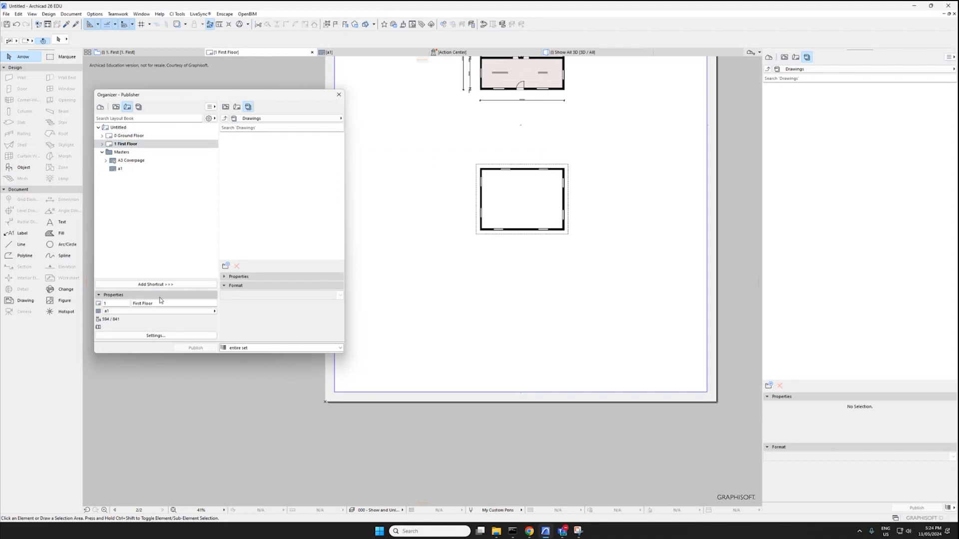
{"action": "left_click", "coordinate": [152, 304]}
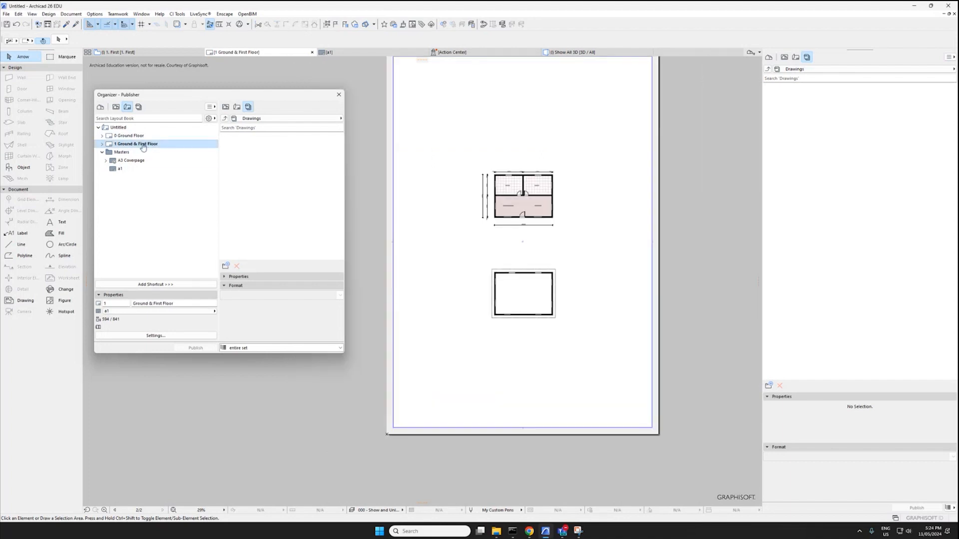
Add the Ground & First Floor layout to the Drawings publisher set and select the new item
{"action": "left_click", "coordinate": [224, 118]}
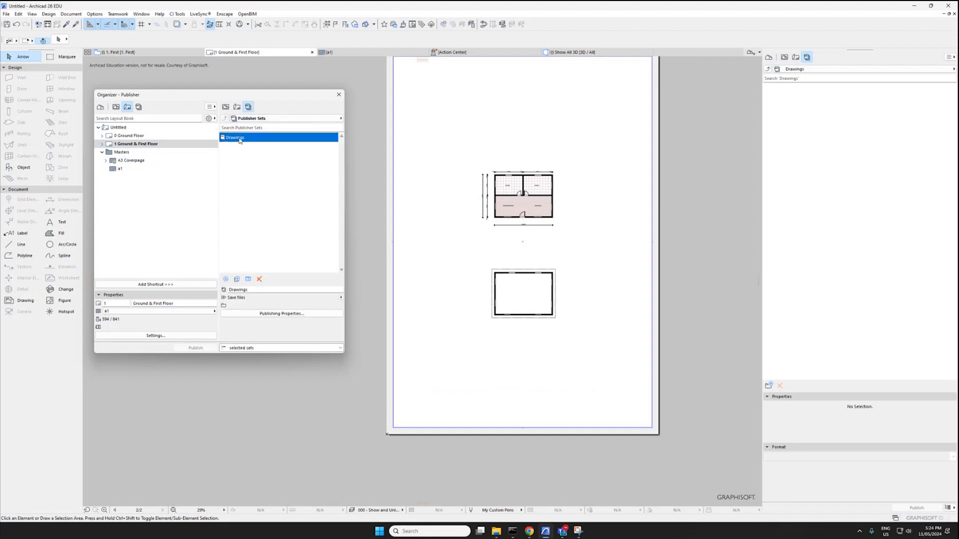
{"action": "double_click", "coordinate": [241, 137]}
{"action": "left_click", "coordinate": [223, 118]}
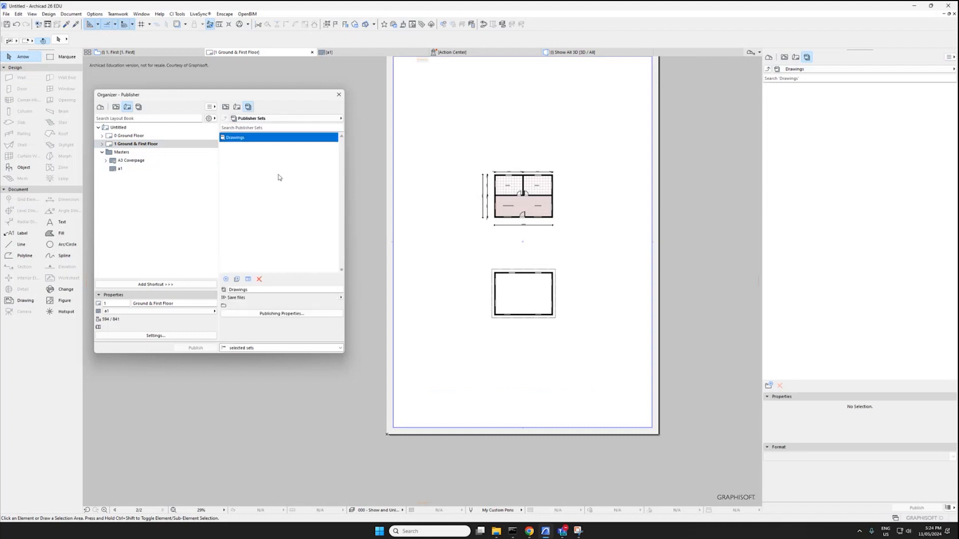
{"action": "double_click", "coordinate": [255, 140]}
{"action": "left_click_drag", "start_coordinate": [131, 145], "coordinate": [288, 155]}
{"action": "left_click", "coordinate": [265, 137]}
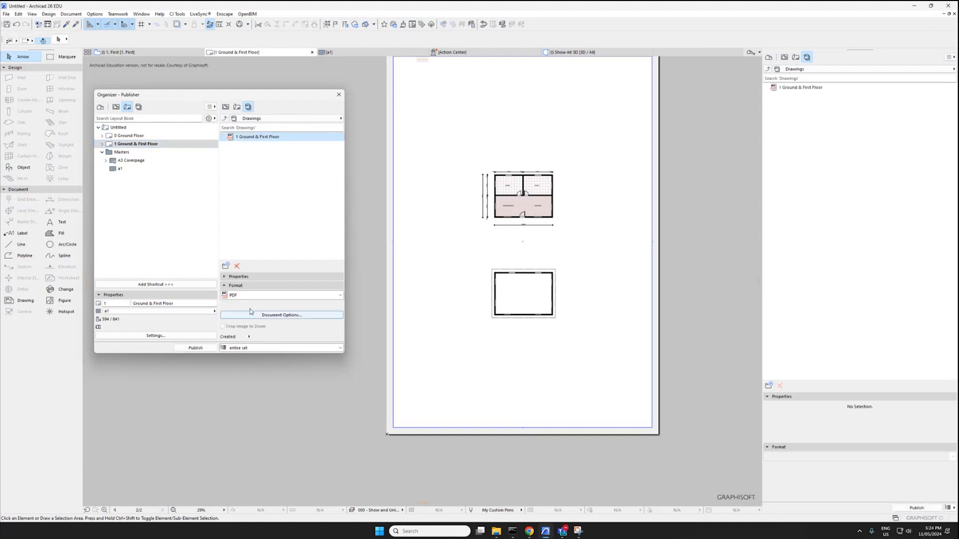
Choose PDF as the Ground & First Floor item's format and set the publishing scope to selected items
{"action": "left_click", "coordinate": [255, 296]}
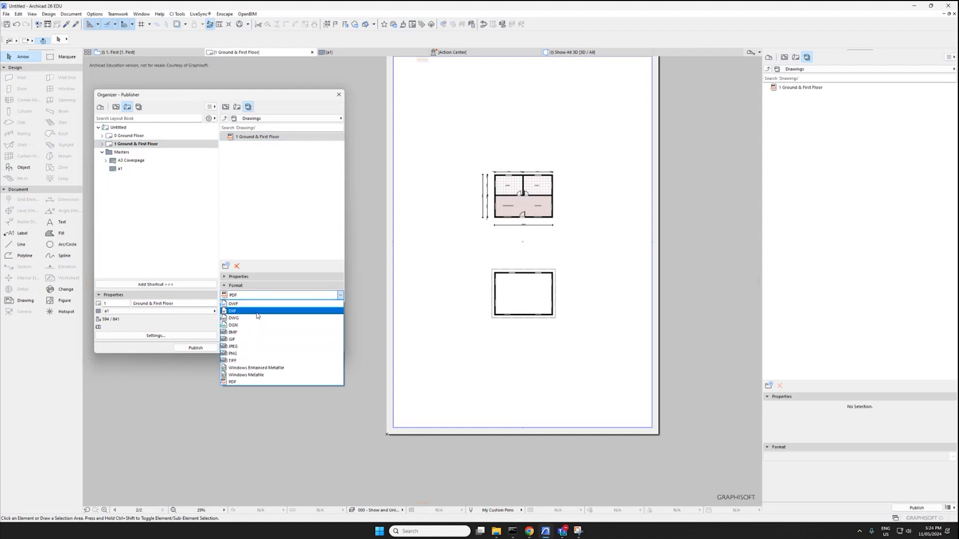
{"action": "left_click", "coordinate": [234, 381]}
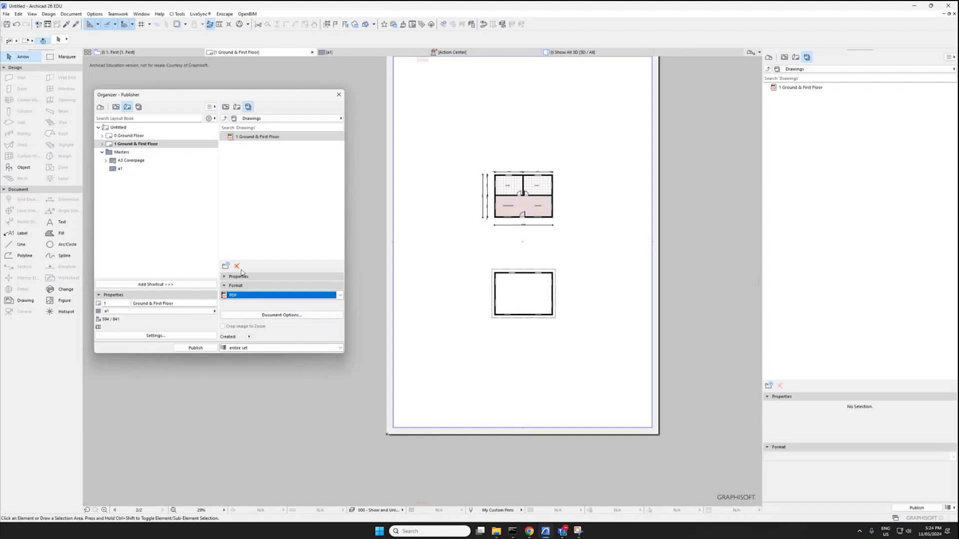
{"action": "left_click", "coordinate": [239, 349]}
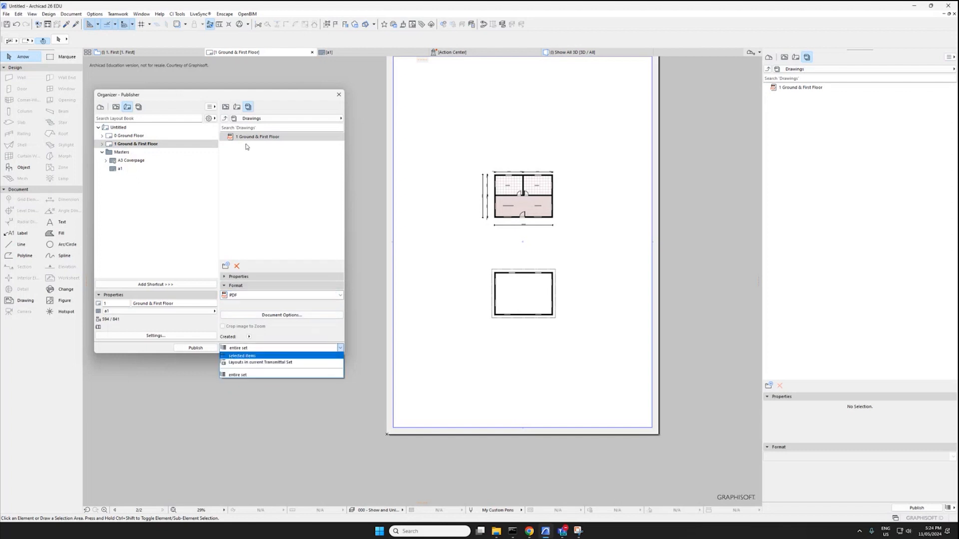
{"action": "left_click", "coordinate": [249, 357]}
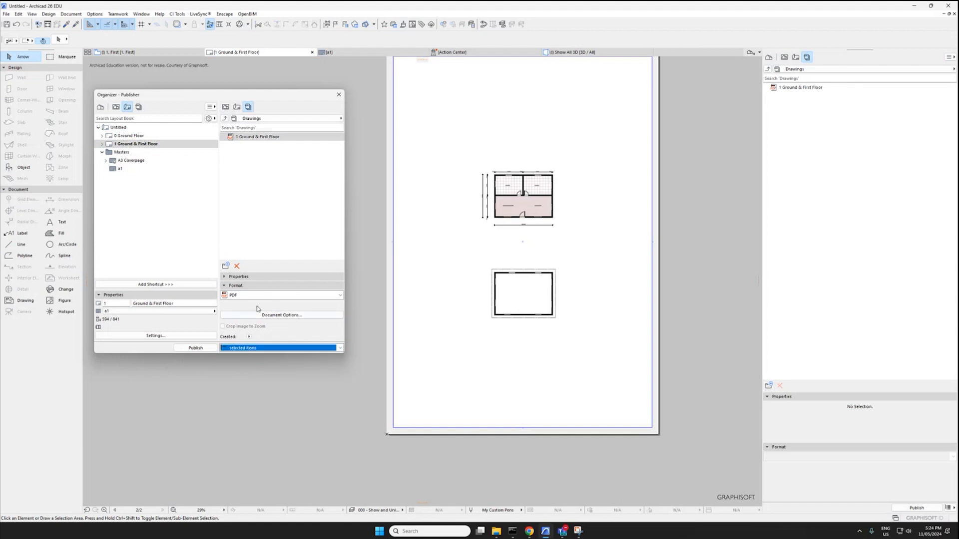
{"action": "left_click", "coordinate": [252, 348]}
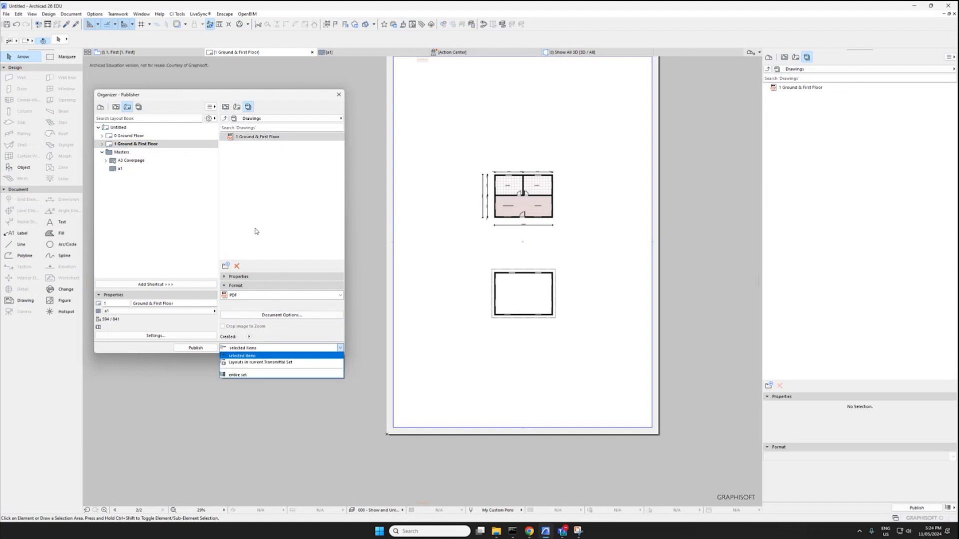
{"action": "left_click", "coordinate": [209, 179]}
Add the Ground Floor layout above Ground & First Floor in the Drawings set, and set the publishing scope to entire set
{"action": "left_click", "coordinate": [131, 136]}
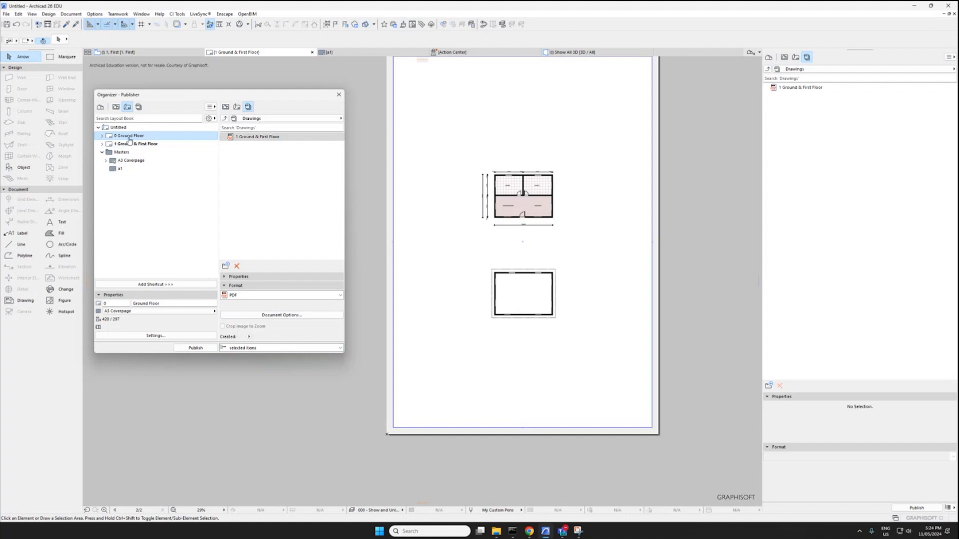
{"action": "left_click_drag", "start_coordinate": [259, 136], "coordinate": [262, 145]}
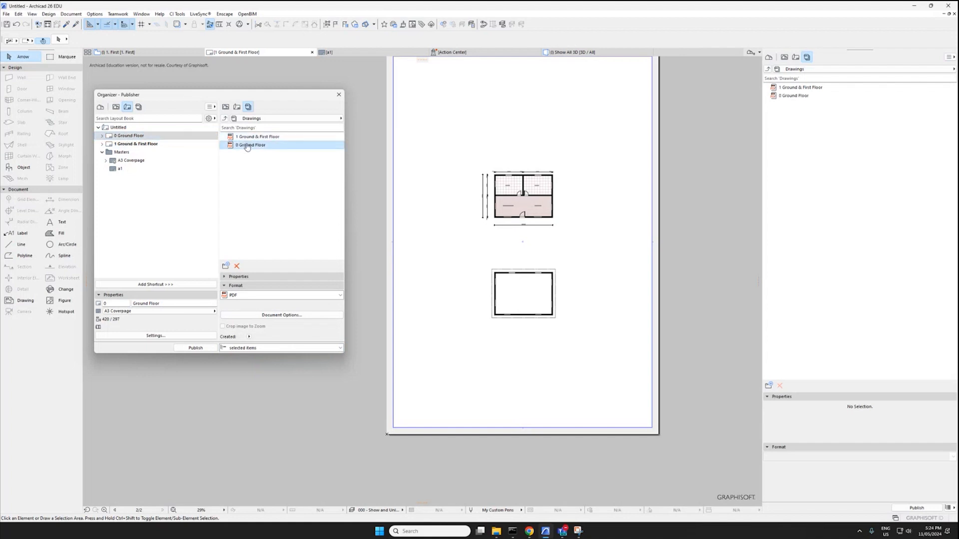
{"action": "left_click", "coordinate": [256, 145]}
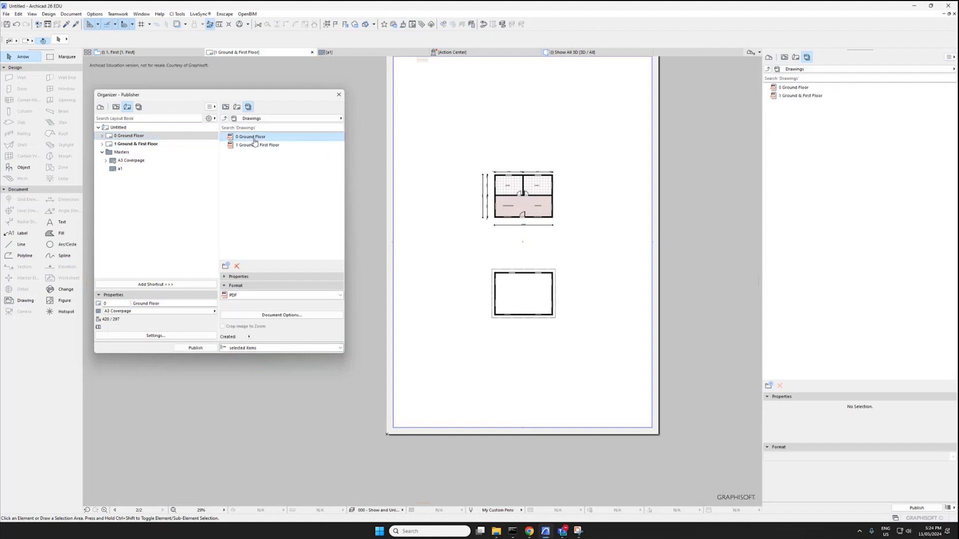
{"action": "left_click", "coordinate": [245, 348]}
{"action": "left_click", "coordinate": [245, 375]}
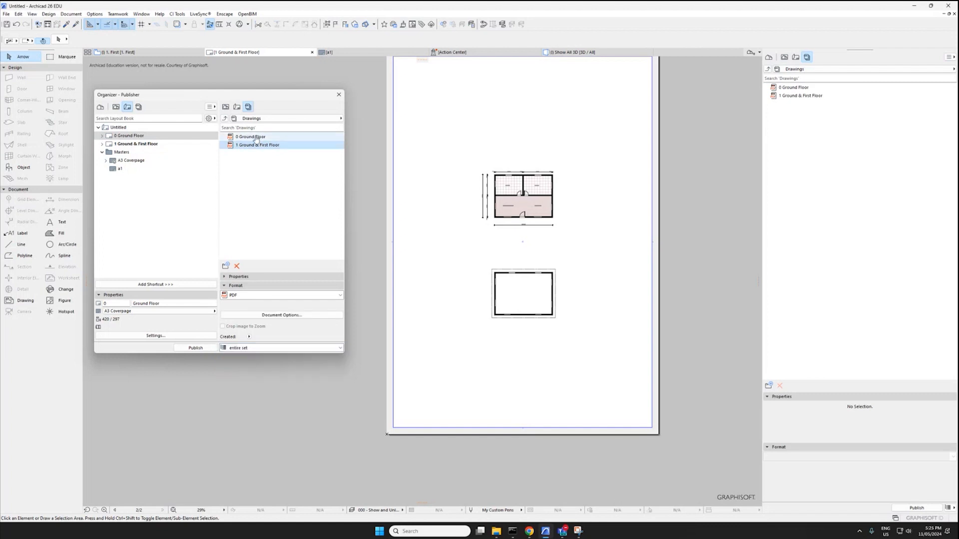
Check the PDF document options and the properties of the Ground & First Floor publisher item
{"action": "left_click", "coordinate": [271, 317]}
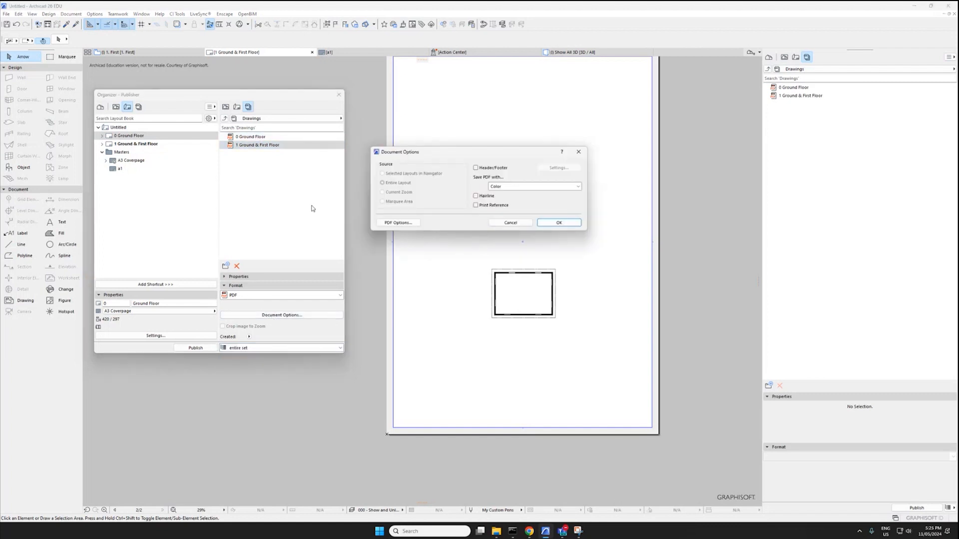
{"action": "left_click", "coordinate": [508, 224]}
{"action": "left_click", "coordinate": [259, 145]}
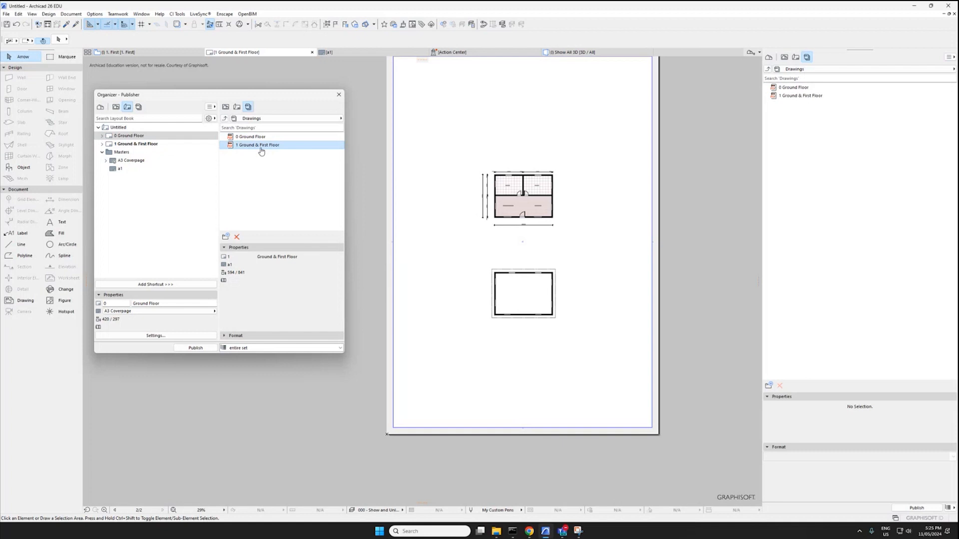
Set the Drawings publisher set to create a single PDF file saved to the Desktop on the local file system
{"action": "right_click", "coordinate": [261, 151]}
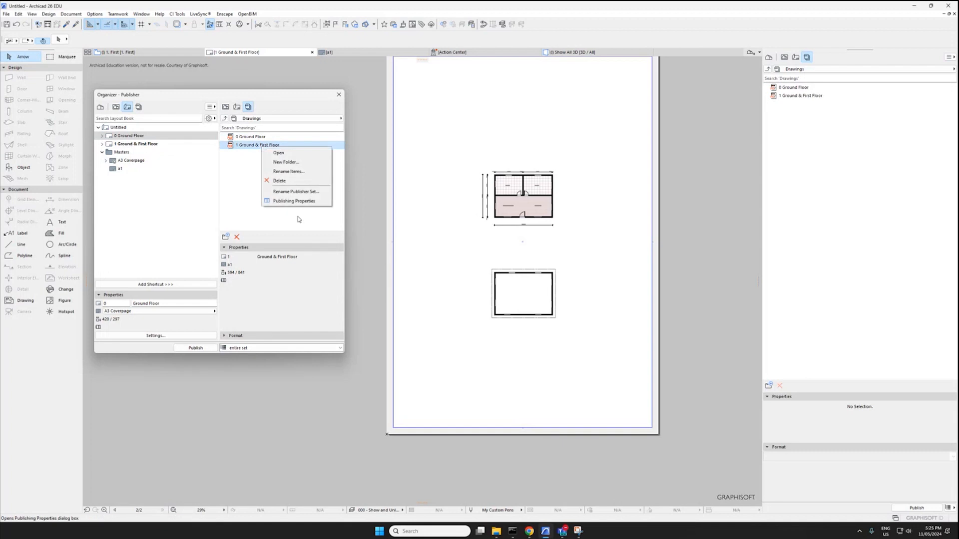
{"action": "left_click", "coordinate": [300, 205]}
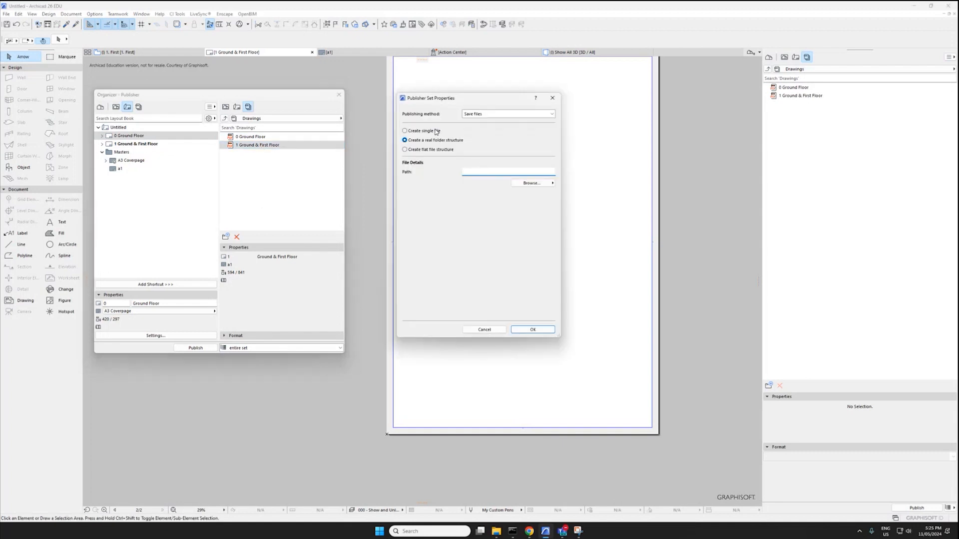
{"action": "left_click", "coordinate": [405, 131]}
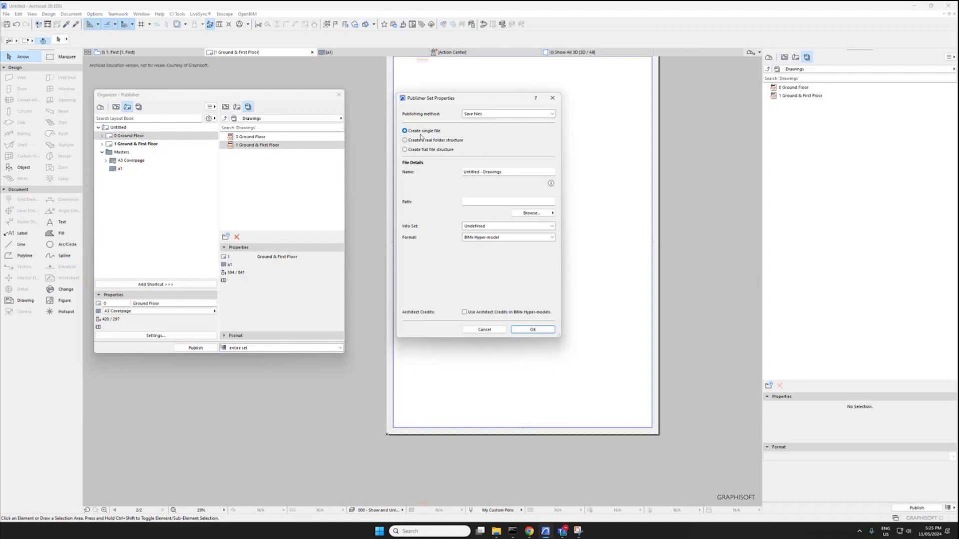
{"action": "left_click", "coordinate": [508, 237]}
{"action": "left_click", "coordinate": [482, 250]}
{"action": "left_click", "coordinate": [532, 213]}
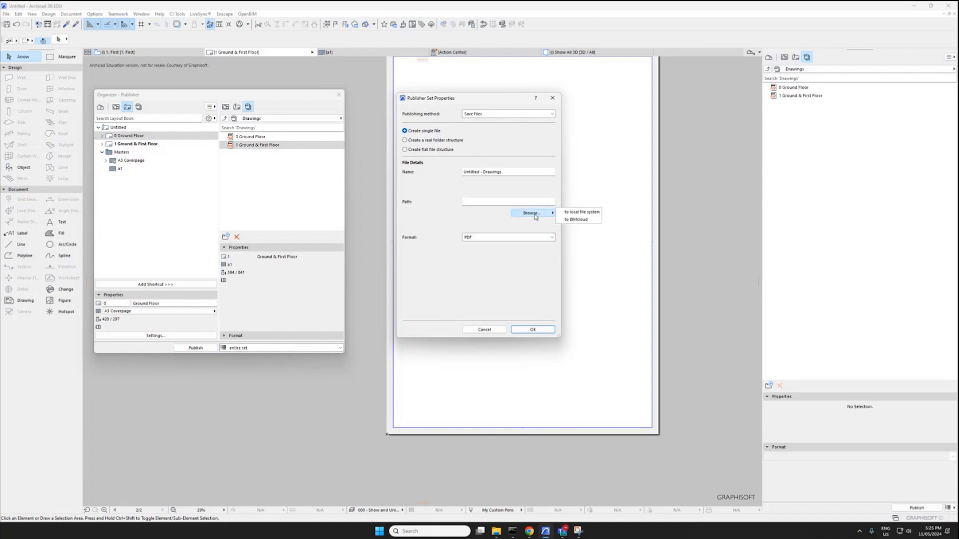
{"action": "left_click", "coordinate": [582, 212]}
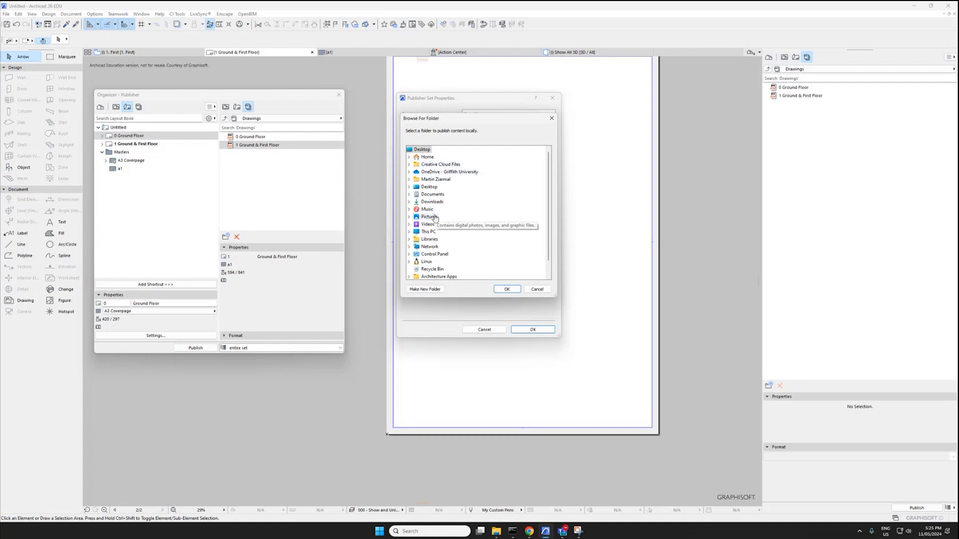
{"action": "left_click", "coordinate": [428, 187]}
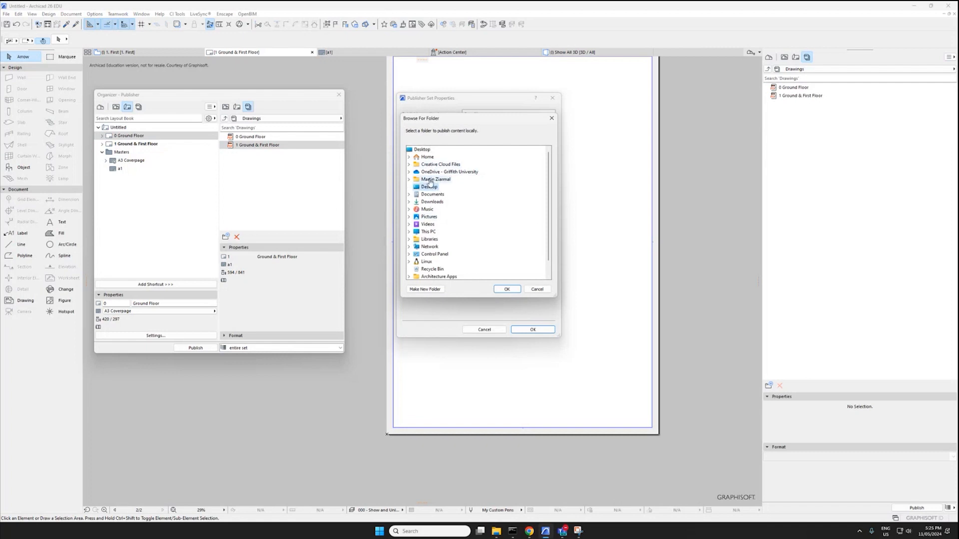
{"action": "left_click", "coordinate": [506, 289]}
{"action": "left_click", "coordinate": [533, 329]}
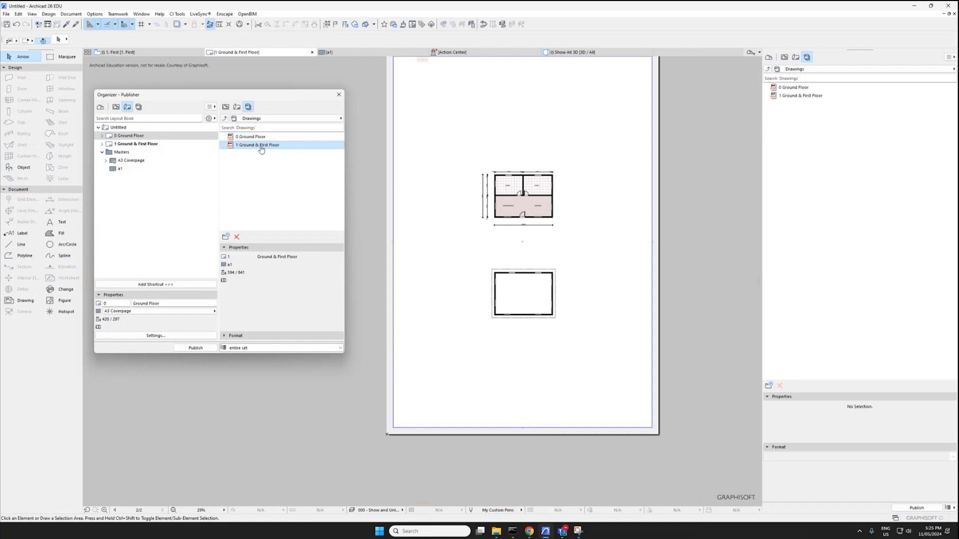
Set the publishing scope to selected items, publish Ground & First Floor, and bring up Tutorial.pdf in Adobe Acrobat
{"action": "left_click", "coordinate": [247, 349]}
{"action": "left_click", "coordinate": [249, 356]}
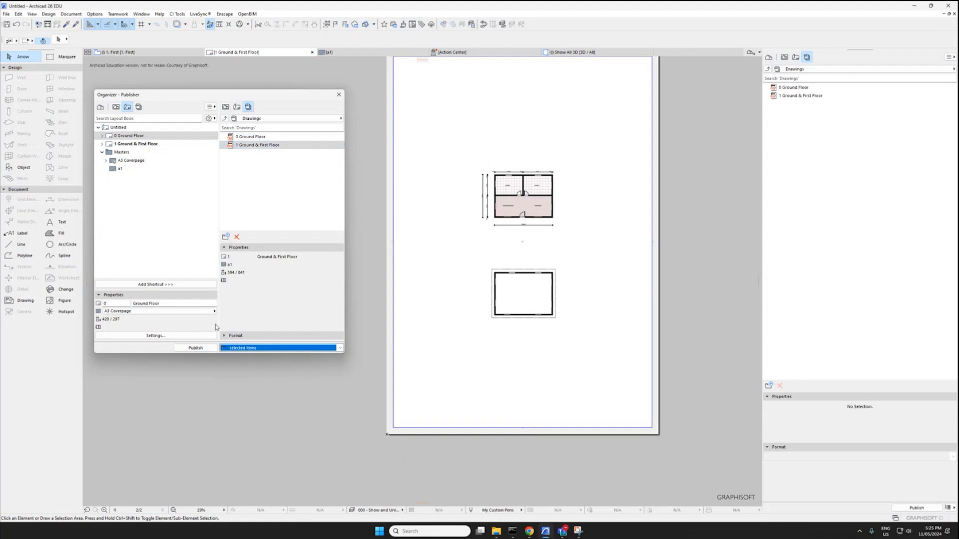
{"action": "left_click", "coordinate": [210, 349]}
{"action": "left_click", "coordinate": [442, 161]}
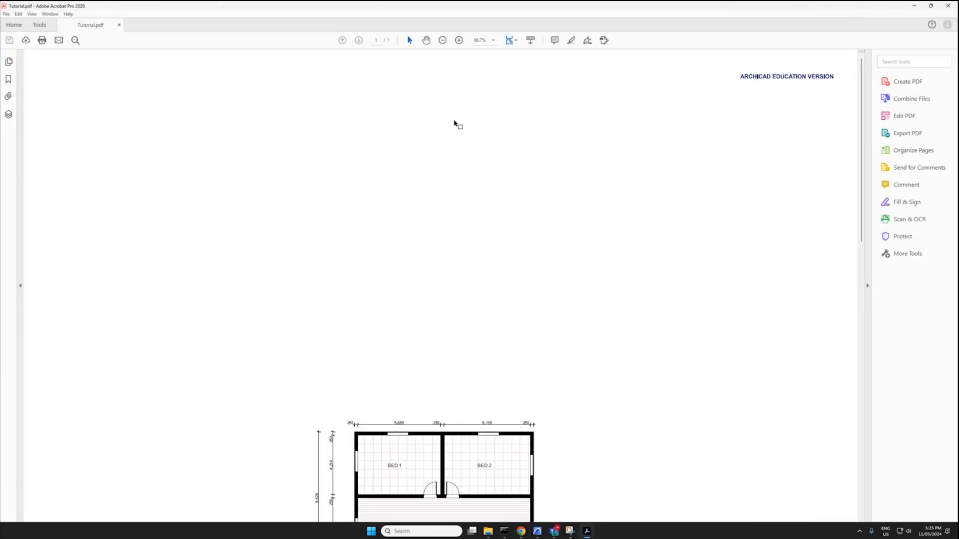
Examine both floor plans and their placement on the sheet in Tutorial.pdf
{"action": "scroll", "coordinate": [424, 128], "scroll_direction": "down", "scroll_amount": 5}
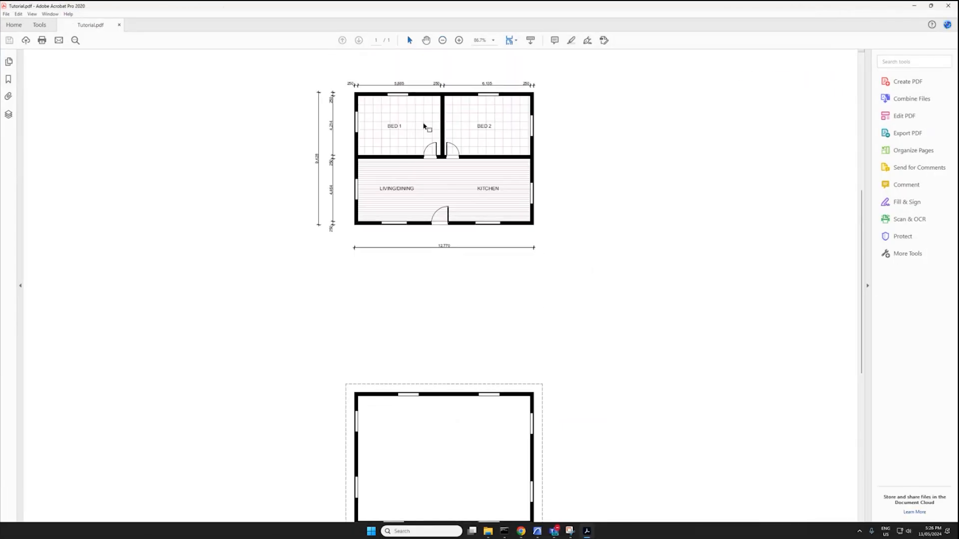
{"action": "scroll", "coordinate": [415, 136], "scroll_direction": "up", "scroll_amount": 2}
{"action": "left_click", "coordinate": [443, 41]}
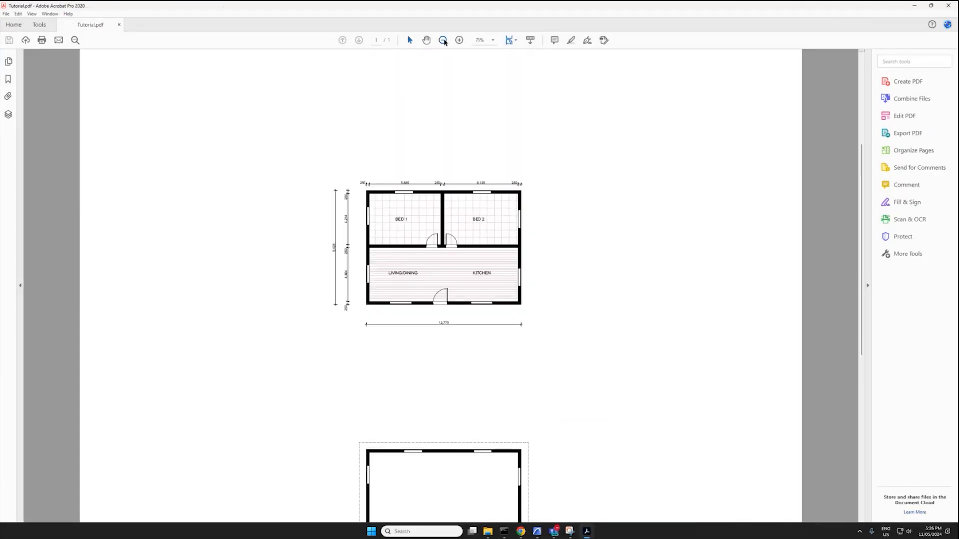
{"action": "left_click", "coordinate": [443, 40]}
{"action": "left_click", "coordinate": [443, 40]}
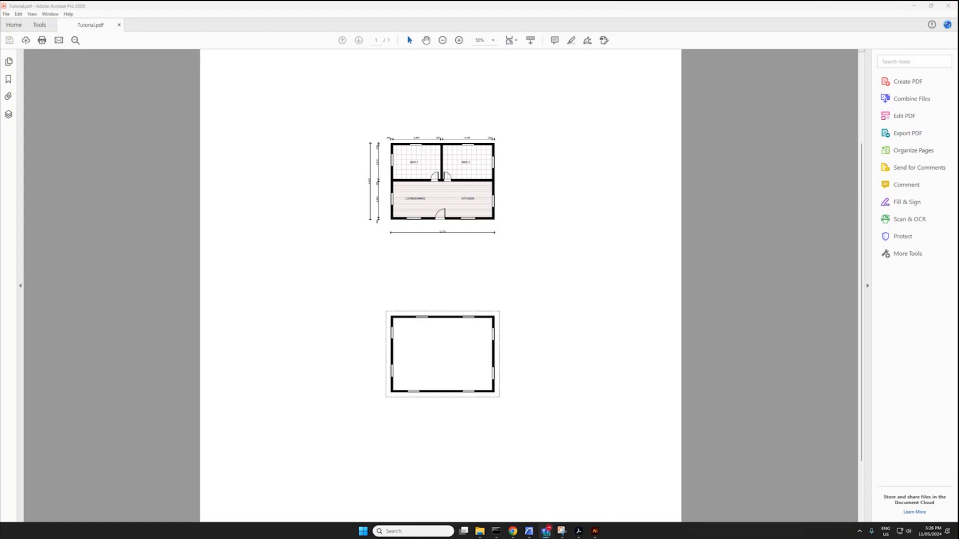
Switch to Adobe Illustrator, accept the crash recovery notice, and open Tutorial.pdf from the Desktop
{"action": "mouse_move", "coordinate": [529, 531]}
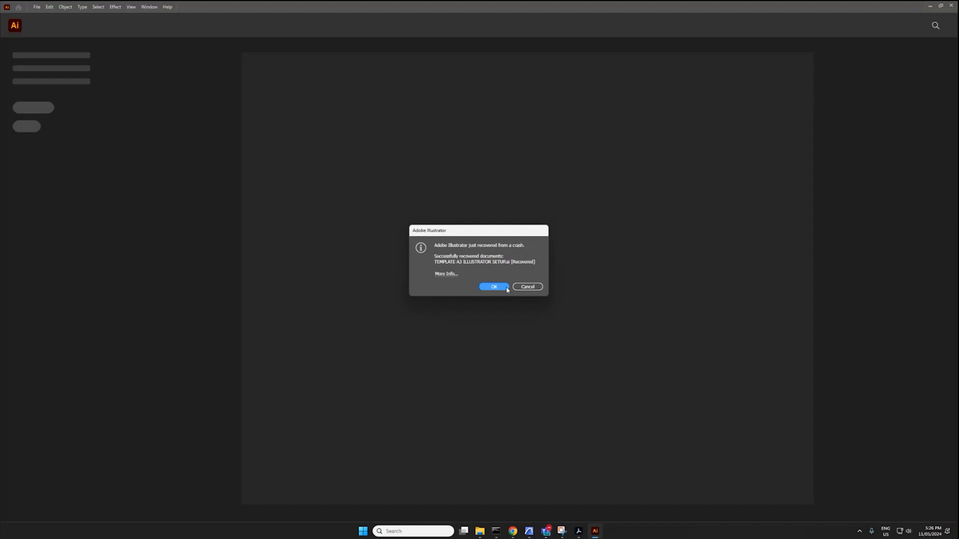
{"action": "left_click", "coordinate": [505, 288]}
{"action": "key", "text": "ctrl+o"}
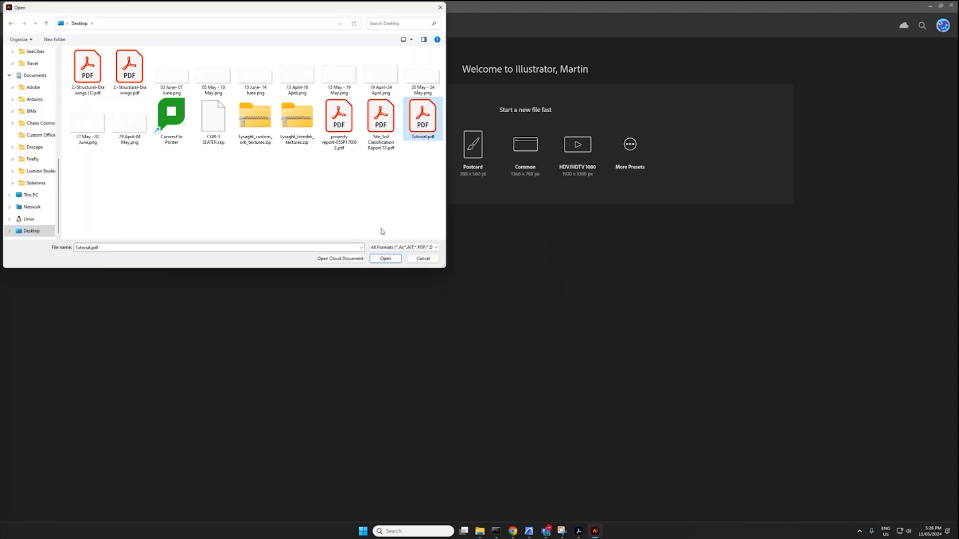
{"action": "left_click", "coordinate": [385, 261]}
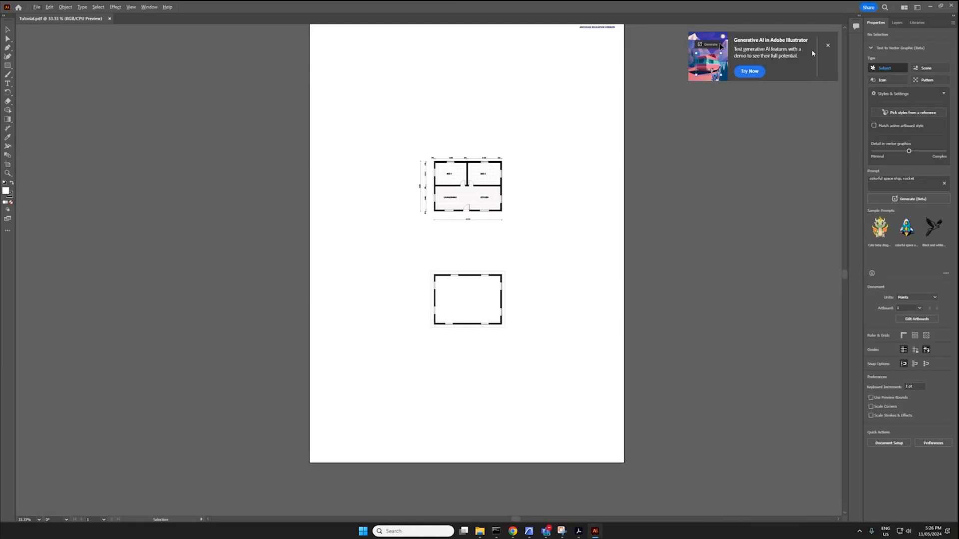
Select all the artwork and release its clipping masks, including the nested ones
{"action": "key", "text": "ctrl+a"}
{"action": "left_click", "coordinate": [63, 7]}
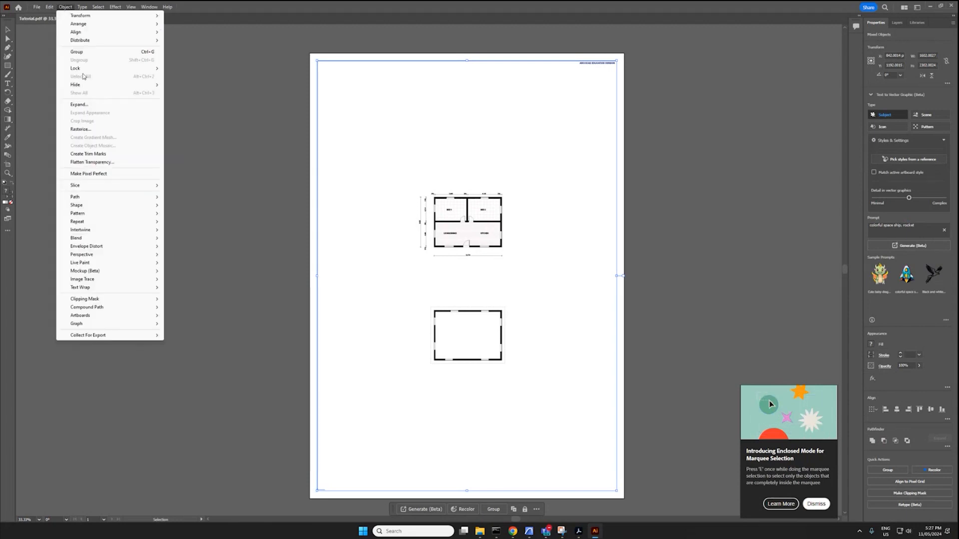
{"action": "mouse_move", "coordinate": [131, 301]}
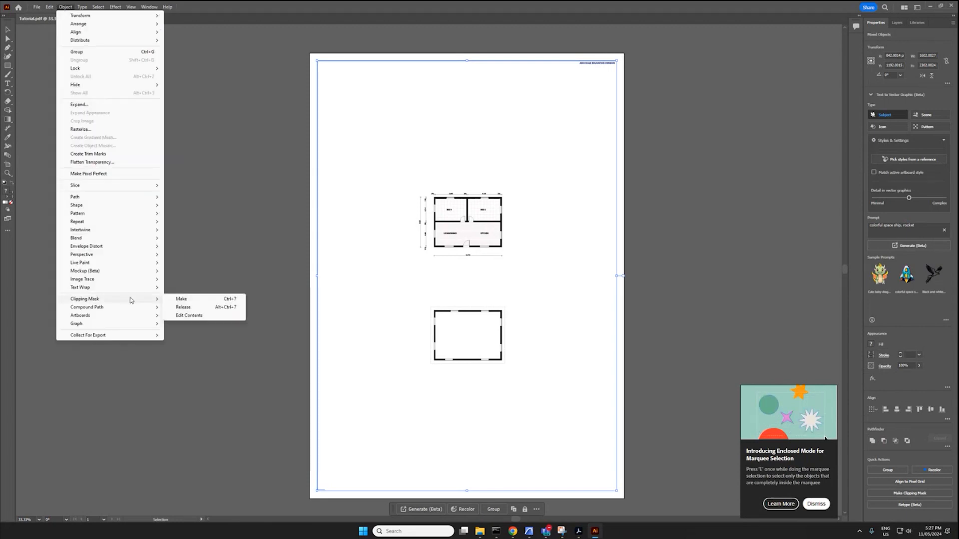
{"action": "left_click", "coordinate": [183, 308]}
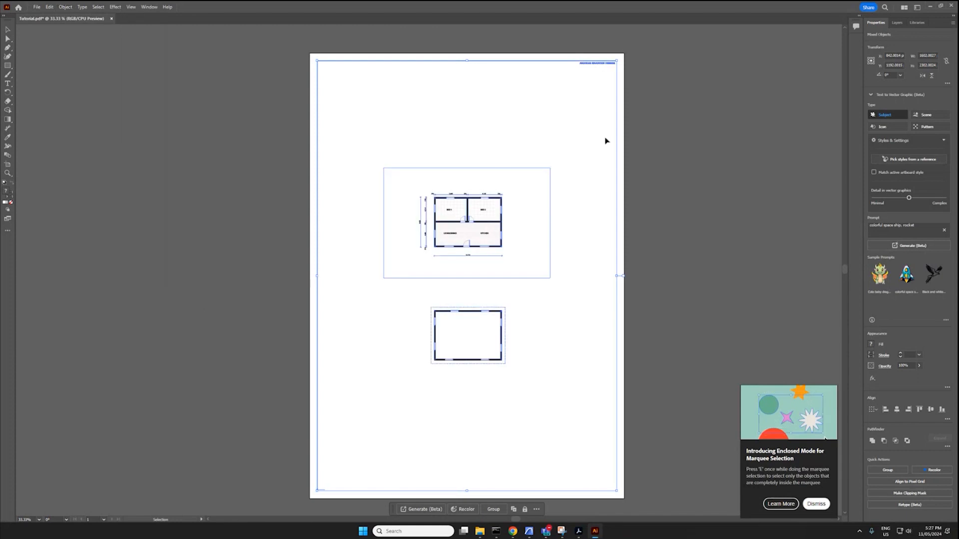
{"action": "left_click", "coordinate": [62, 7]}
{"action": "mouse_move", "coordinate": [130, 299]}
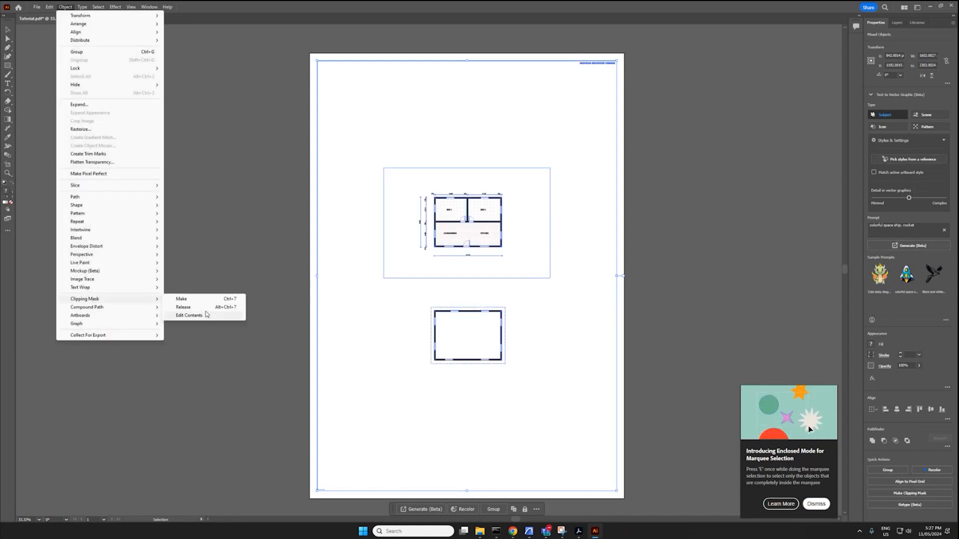
{"action": "left_click", "coordinate": [206, 314]}
{"action": "left_click", "coordinate": [65, 6]}
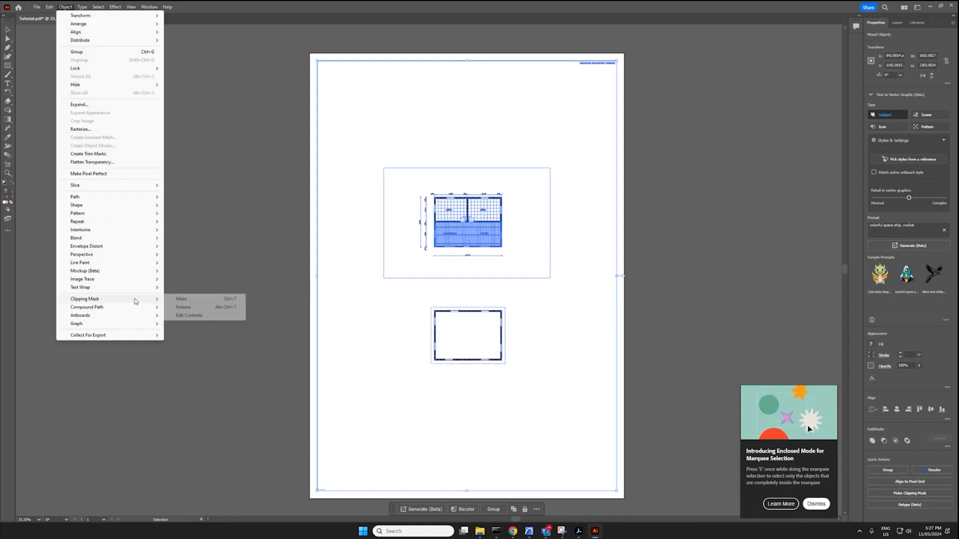
{"action": "left_click", "coordinate": [183, 300]}
Release the compound paths in the selected artwork and clear the selection
{"action": "left_click", "coordinate": [65, 6]}
{"action": "mouse_move", "coordinate": [104, 310]}
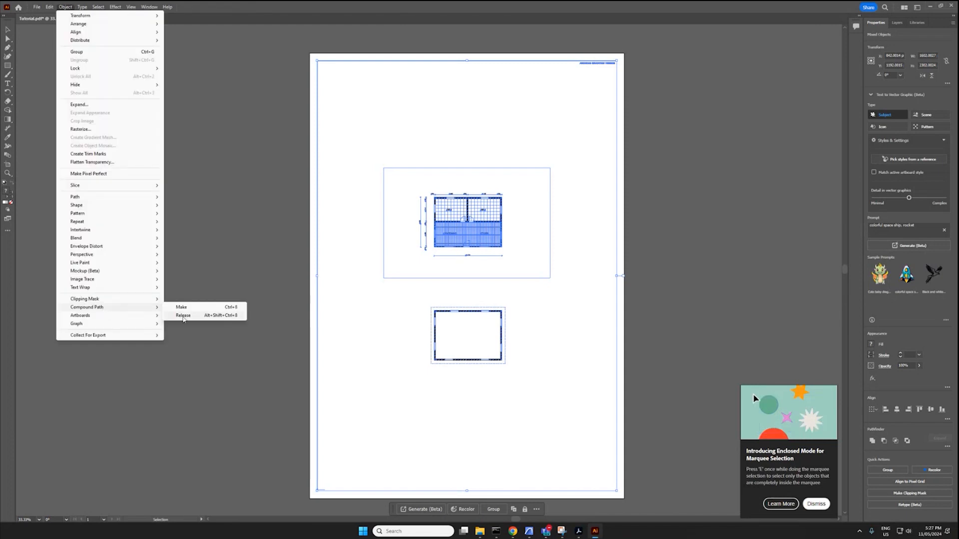
{"action": "left_click", "coordinate": [182, 316]}
{"action": "left_click", "coordinate": [228, 258]}
Delete the ARCHICAD EDUCATION VERSION stamp and the stray artwork along the sheet's upper and lower edges
{"action": "left_click_drag", "start_coordinate": [638, 49], "coordinate": [151, 176]}
{"action": "scroll", "coordinate": [253, 232], "scroll_direction": "down", "scroll_amount": 1}
{"action": "left_click_drag", "start_coordinate": [658, 494], "coordinate": [270, 371], "text": "shift"}
{"action": "left_click", "coordinate": [270, 375]}
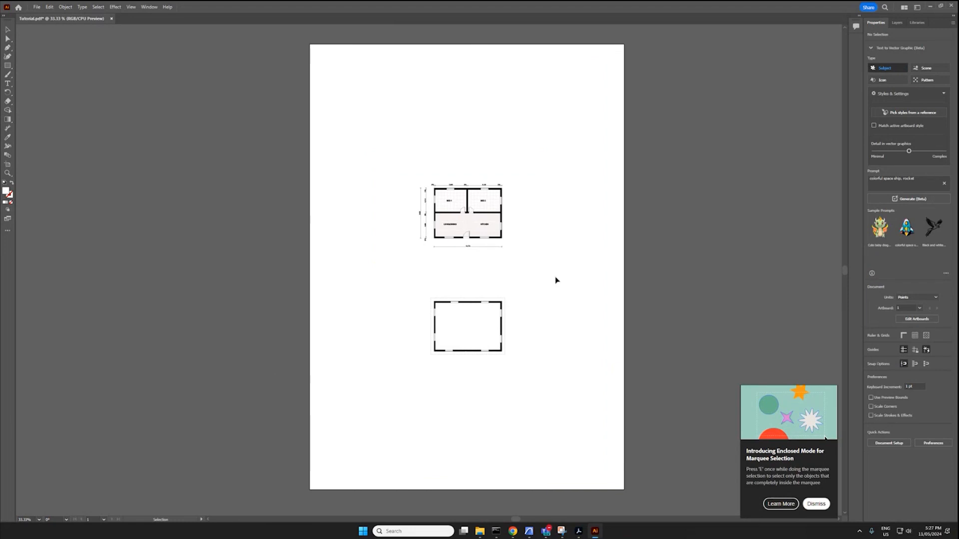
Delete the dimension lines and figures around the upper floor plan
{"action": "scroll", "coordinate": [475, 249], "scroll_direction": "up", "scroll_amount": 1}
{"action": "scroll", "coordinate": [474, 250], "scroll_direction": "up", "scroll_amount": 4, "text": "alt"}
{"action": "left_click", "coordinate": [602, 278]}
{"action": "key", "text": "Delete"}
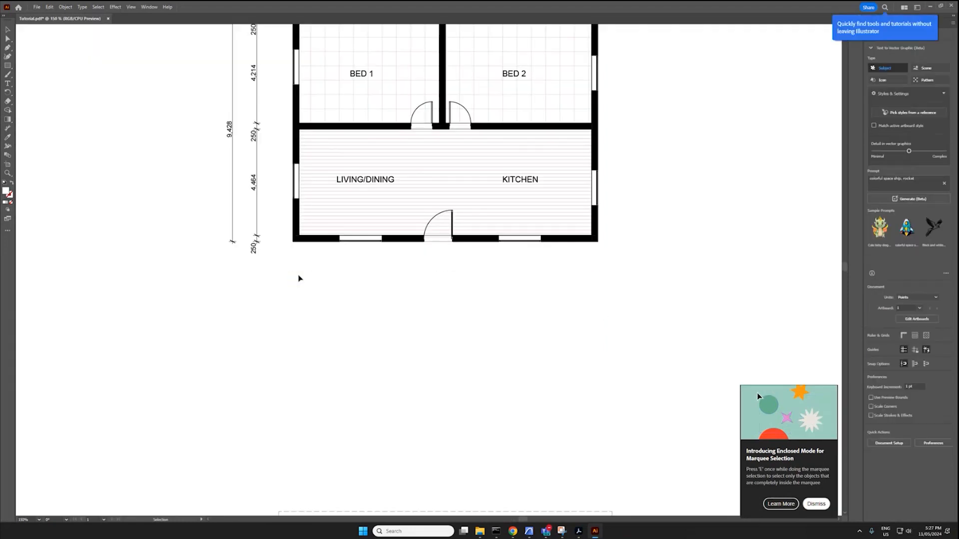
{"action": "scroll", "coordinate": [261, 303], "scroll_direction": "up", "scroll_amount": 5}
{"action": "scroll", "coordinate": [272, 344], "scroll_direction": "down", "scroll_amount": 1}
{"action": "left_click_drag", "start_coordinate": [272, 415], "coordinate": [176, 118]}
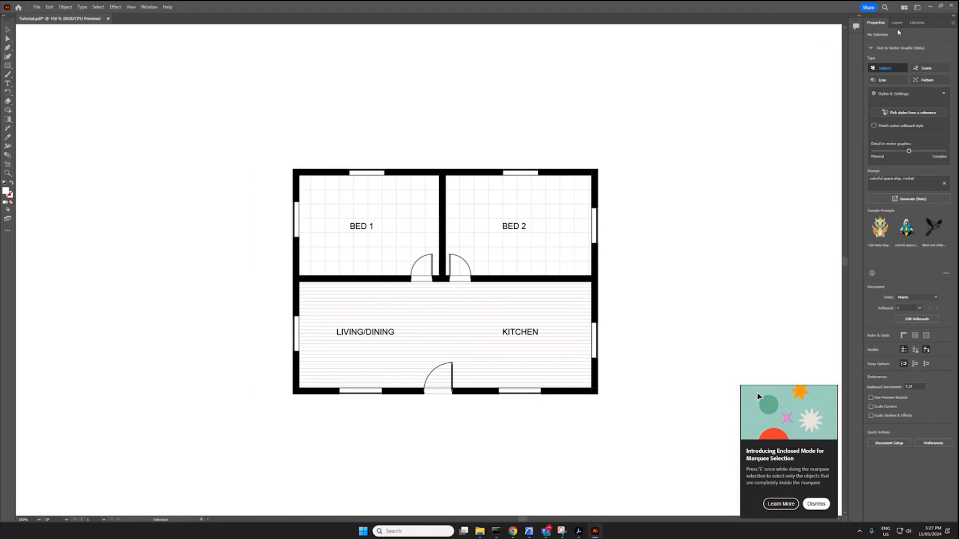
Add two new layers and rename Layer 1 as walls
{"action": "left_click", "coordinate": [897, 23]}
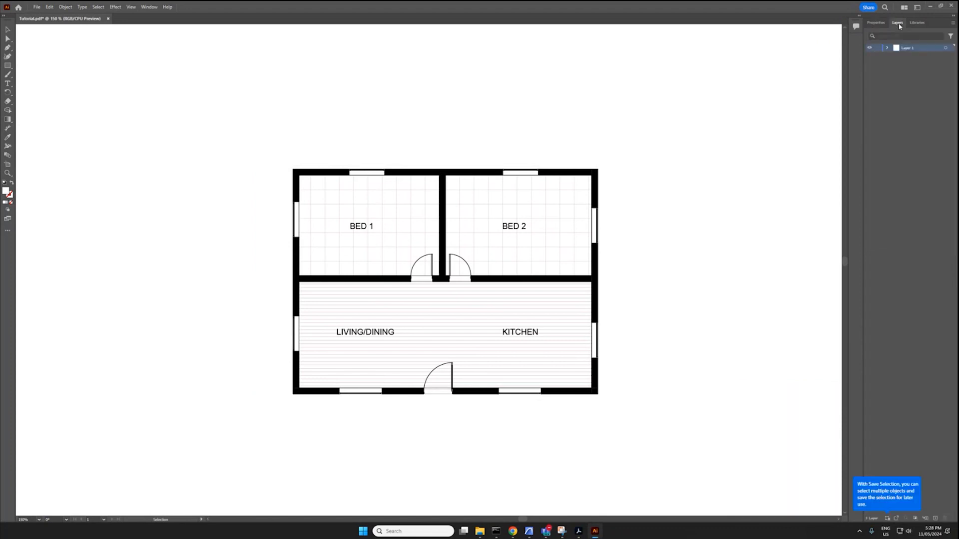
{"action": "left_click", "coordinate": [935, 519]}
{"action": "left_click", "coordinate": [936, 518]}
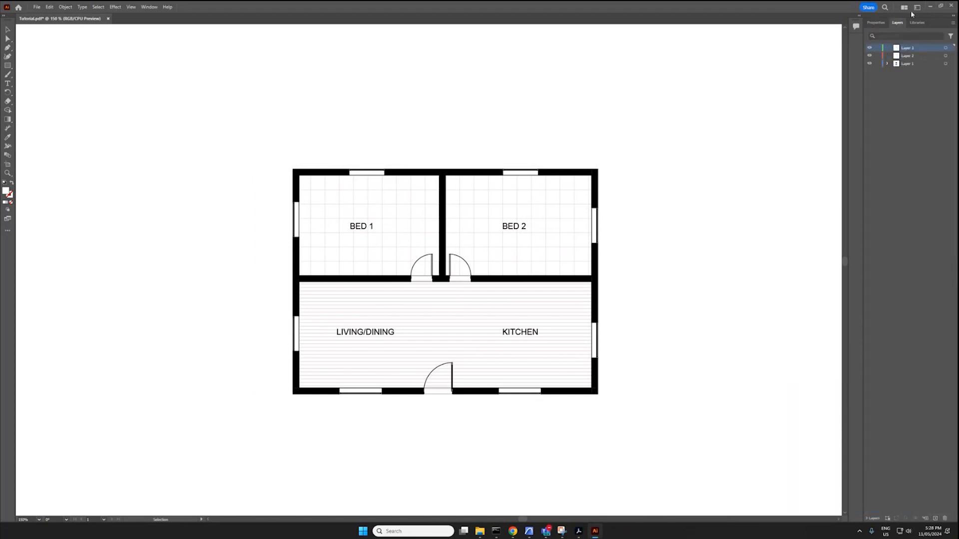
{"action": "left_click", "coordinate": [913, 64]}
{"action": "double_click", "coordinate": [918, 64]}
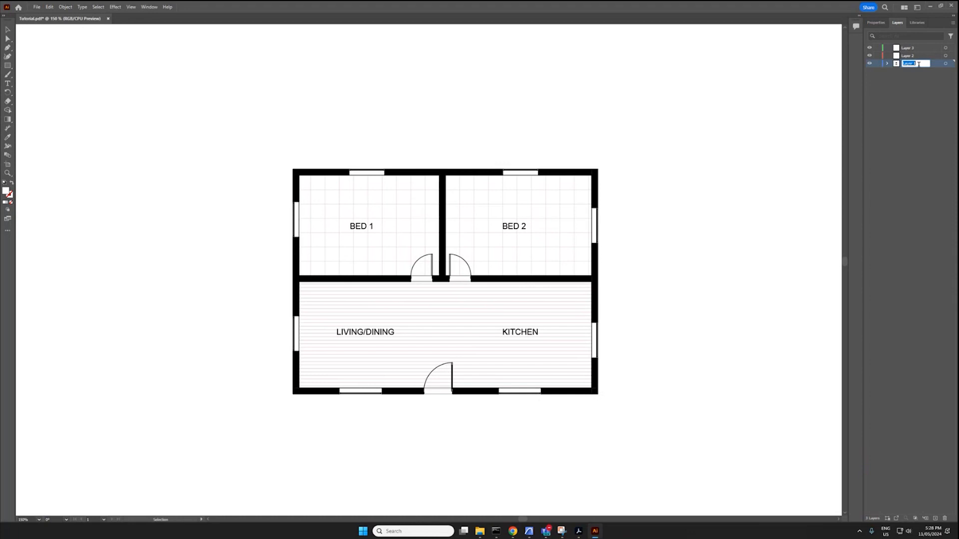
{"action": "type", "text": "walls"}
Rename Layer 2 as windows
{"action": "double_click", "coordinate": [920, 56]}
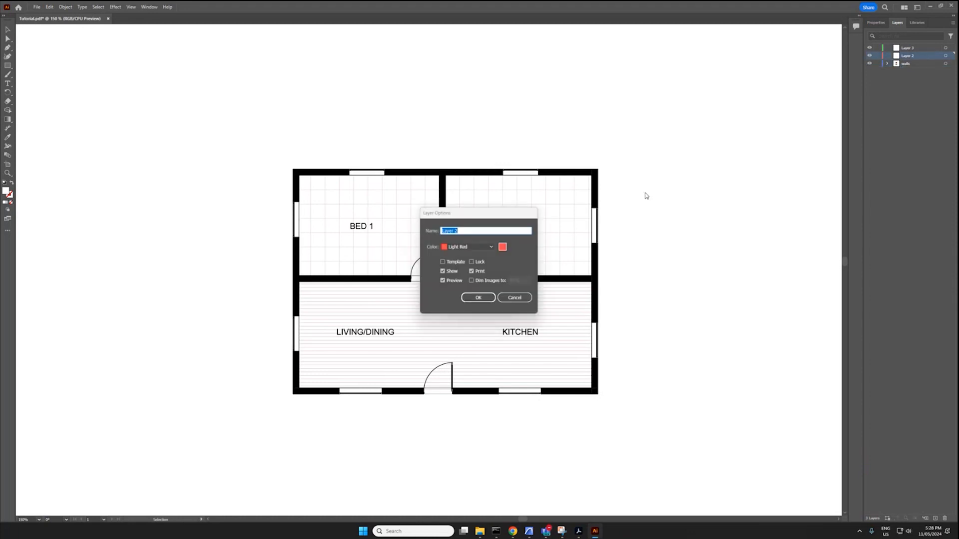
{"action": "key", "text": "Escape"}
{"action": "double_click", "coordinate": [907, 55]}
{"action": "type", "text": "windows"}
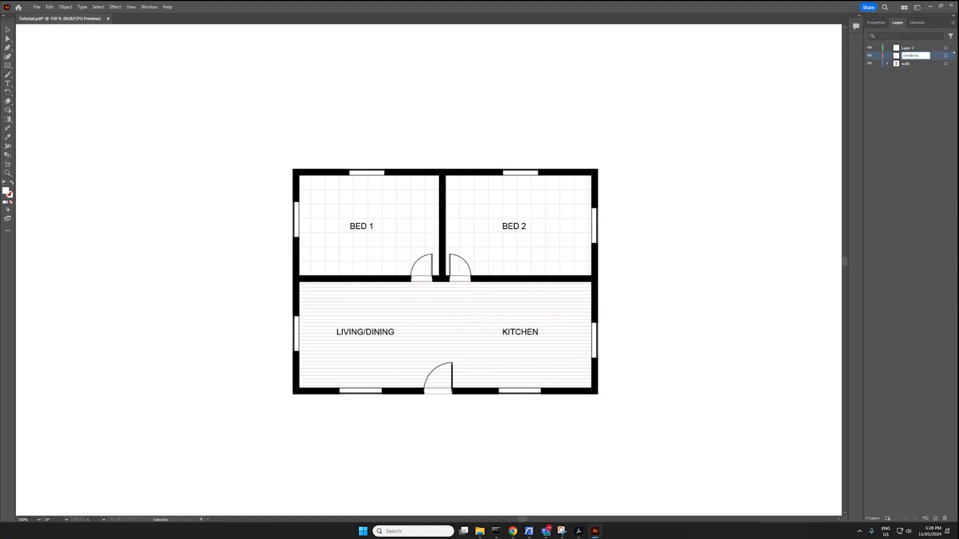
{"action": "key", "text": "Return"}
Select a dash of the outline above the lower plan, then all objects with the same fill and stroke, and check what is included
{"action": "scroll", "coordinate": [445, 271], "scroll_direction": "down", "scroll_amount": 2, "text": "alt"}
{"action": "scroll", "coordinate": [415, 325], "scroll_direction": "down", "scroll_amount": 3}
{"action": "scroll", "coordinate": [411, 388], "scroll_direction": "up", "scroll_amount": 2, "text": "alt"}
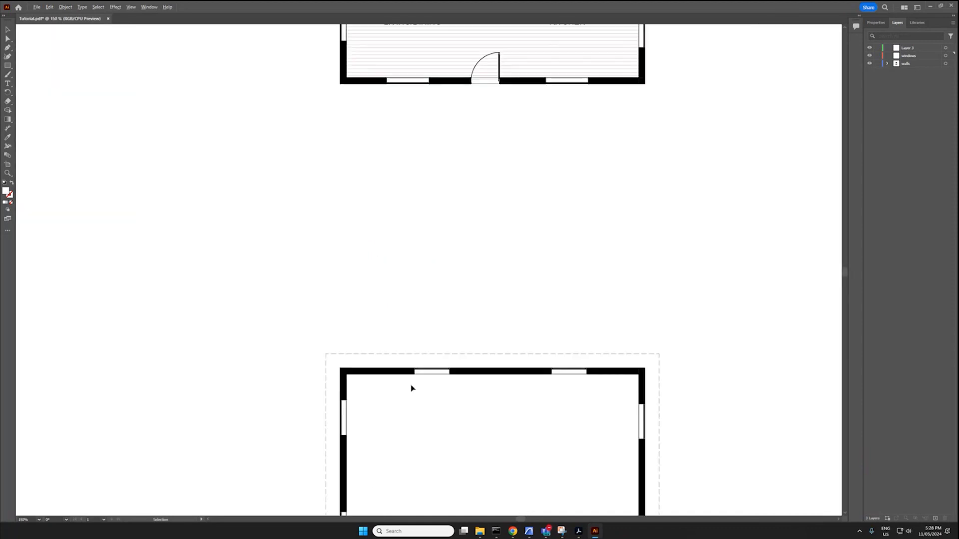
{"action": "left_click", "coordinate": [439, 354]}
{"action": "scroll", "coordinate": [440, 356], "scroll_direction": "up", "scroll_amount": 3, "text": "alt"}
{"action": "left_click", "coordinate": [99, 7]}
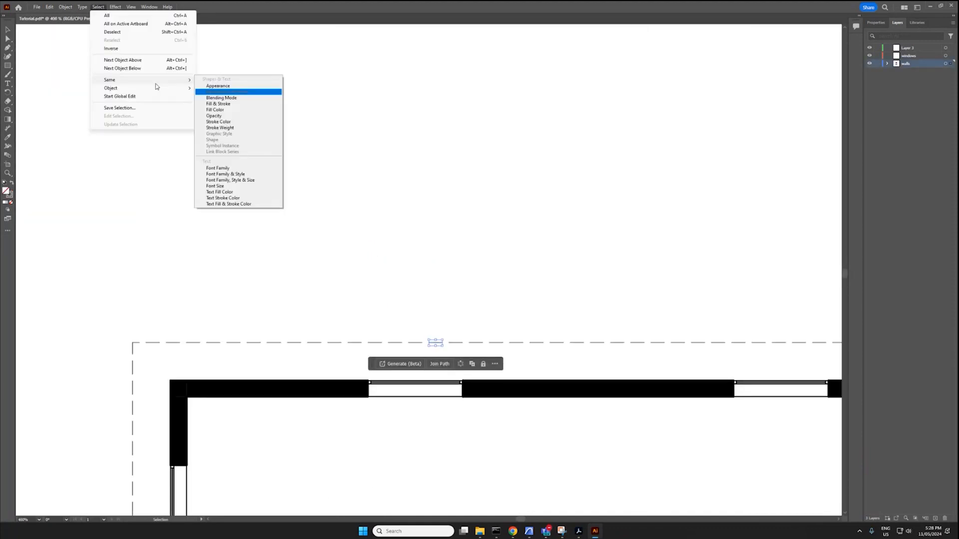
{"action": "left_click", "coordinate": [103, 6]}
{"action": "left_click", "coordinate": [101, 7]}
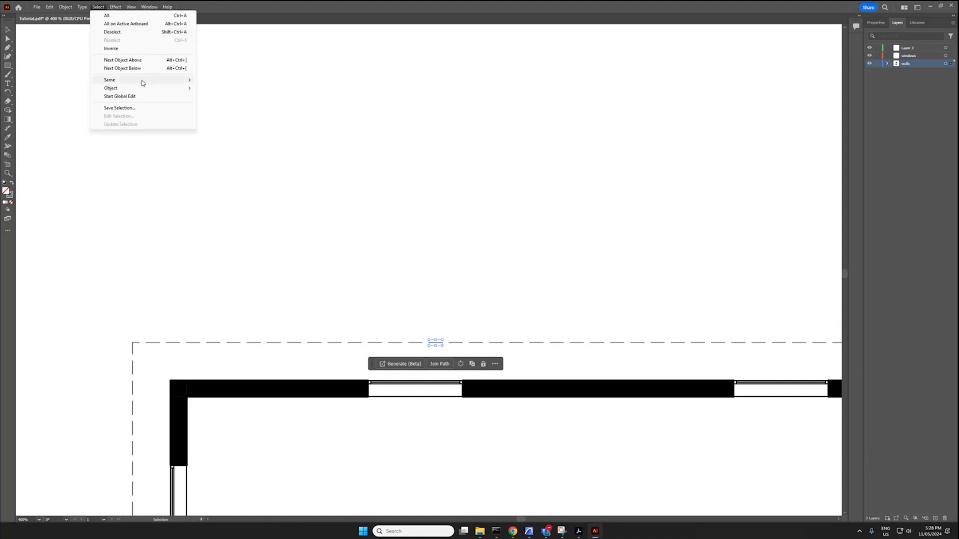
{"action": "mouse_move", "coordinate": [144, 81]}
{"action": "left_click", "coordinate": [221, 105]}
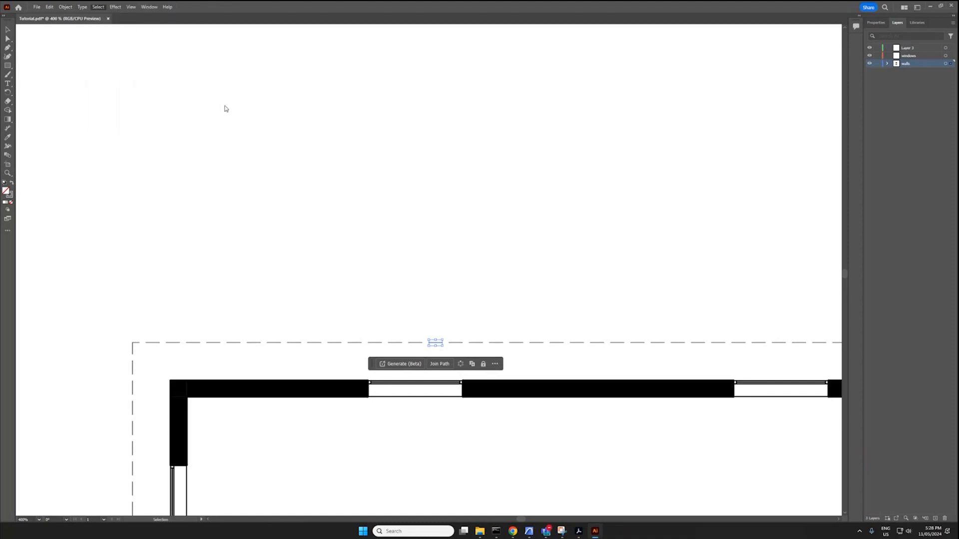
{"action": "scroll", "coordinate": [339, 259], "scroll_direction": "down", "scroll_amount": 6, "text": "alt"}
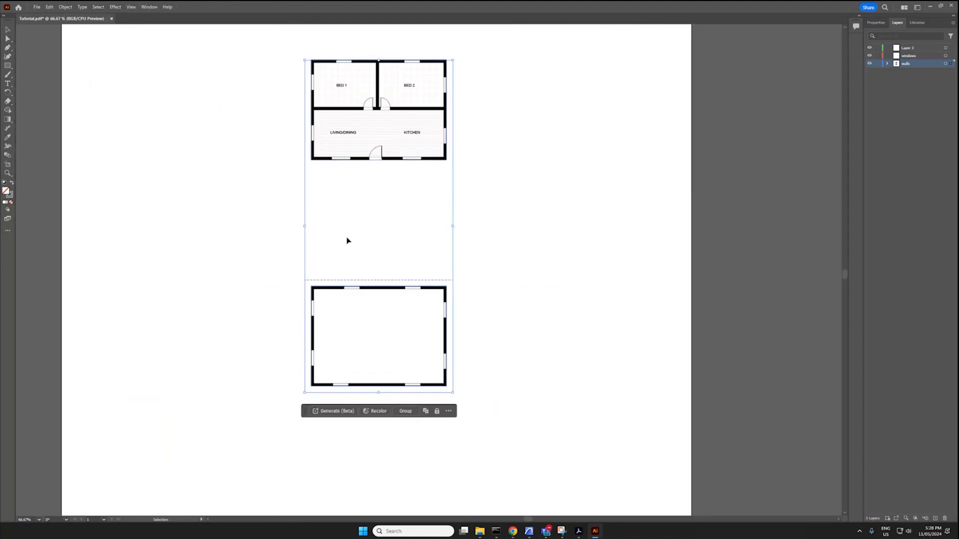
{"action": "scroll", "coordinate": [411, 95], "scroll_direction": "up", "scroll_amount": 8, "text": "alt"}
{"action": "scroll", "coordinate": [413, 97], "scroll_direction": "up", "scroll_amount": 1}
{"action": "scroll", "coordinate": [414, 99], "scroll_direction": "up", "scroll_amount": 2, "text": "alt"}
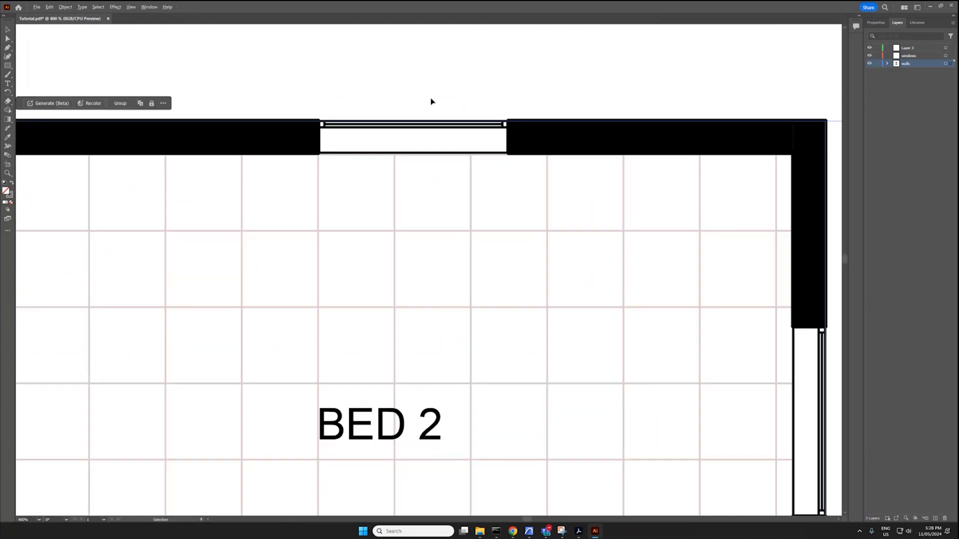
Move the selected outlines away from the floor plans to check what is included, and undo the move
{"action": "scroll", "coordinate": [432, 100], "scroll_direction": "down", "scroll_amount": 4, "text": "alt"}
{"action": "scroll", "coordinate": [432, 99], "scroll_direction": "down", "scroll_amount": 3, "text": "alt"}
{"action": "left_click_drag", "start_coordinate": [467, 321], "coordinate": [289, 320]}
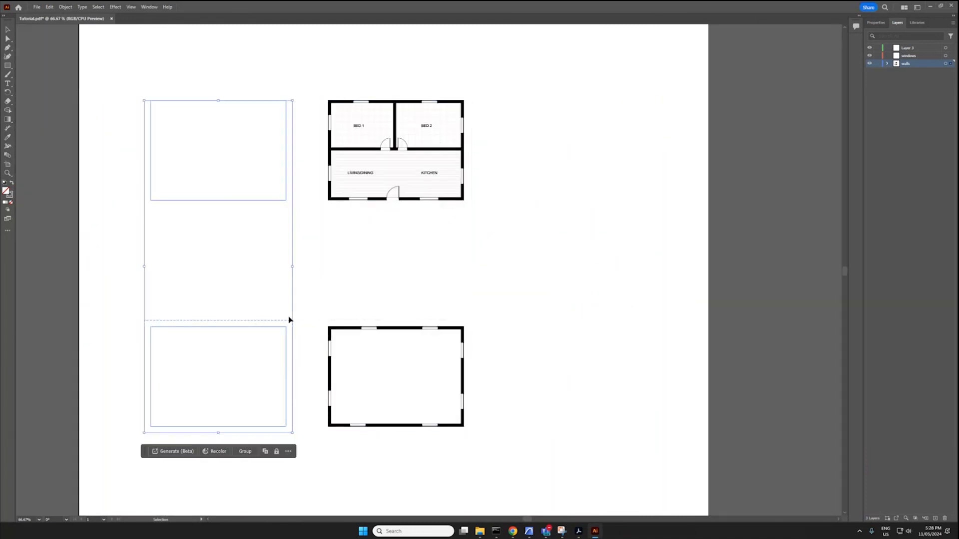
{"action": "key", "text": "ctrl+z"}
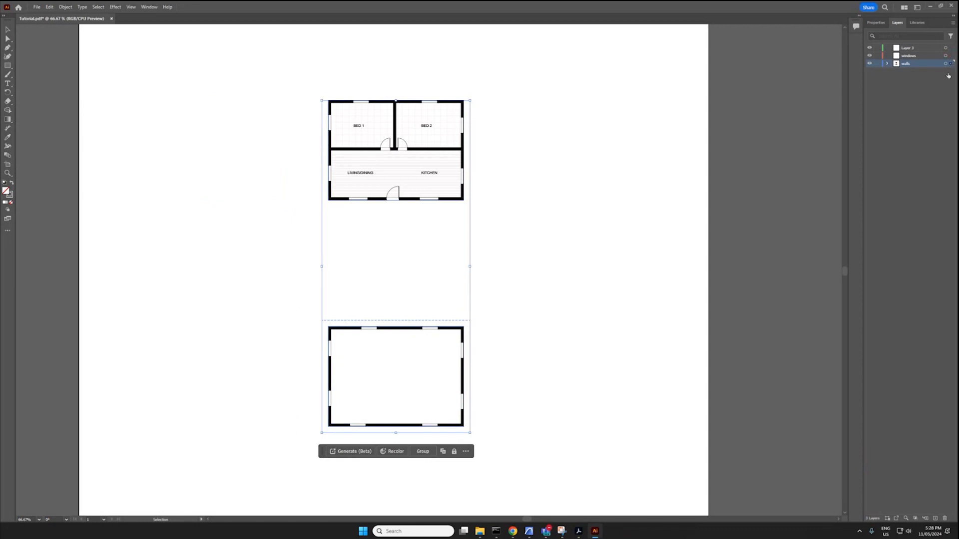
Move the selected outlines onto Layer 3 and rename that layer as eave lines
{"action": "left_click_drag", "start_coordinate": [951, 49], "coordinate": [951, 48]}
{"action": "double_click", "coordinate": [908, 49]}
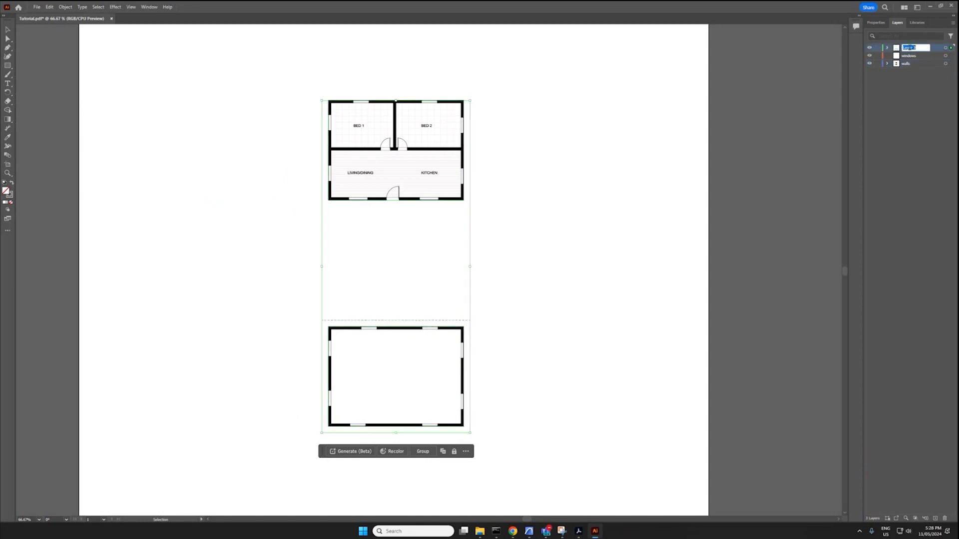
{"action": "type", "text": "eave lines"}
{"action": "left_click", "coordinate": [880, 81]}
Hide the windows and walls layers, and delete the solid wall-outline rectangles from the eave lines layer
{"action": "left_click_drag", "start_coordinate": [870, 56], "coordinate": [870, 64]}
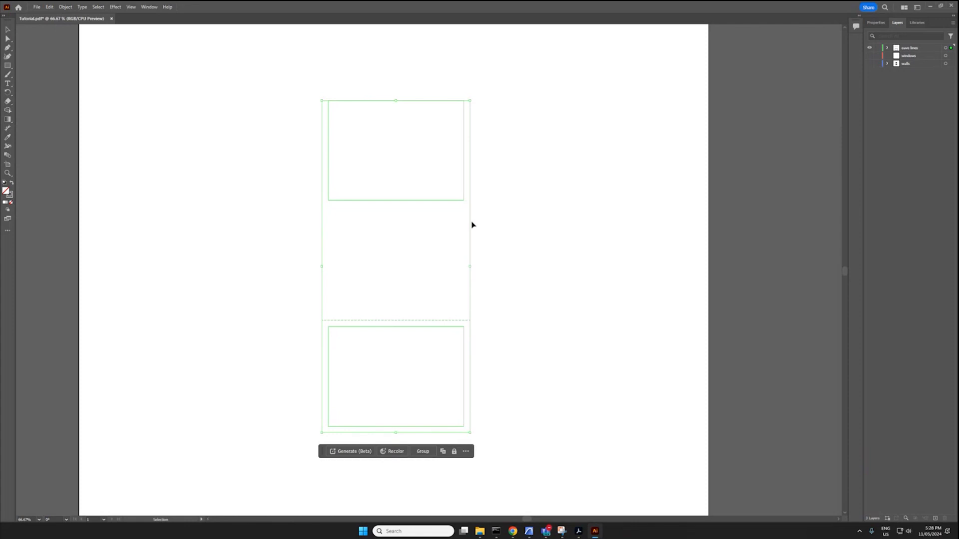
{"action": "left_click_drag", "start_coordinate": [527, 225], "coordinate": [297, 92]}
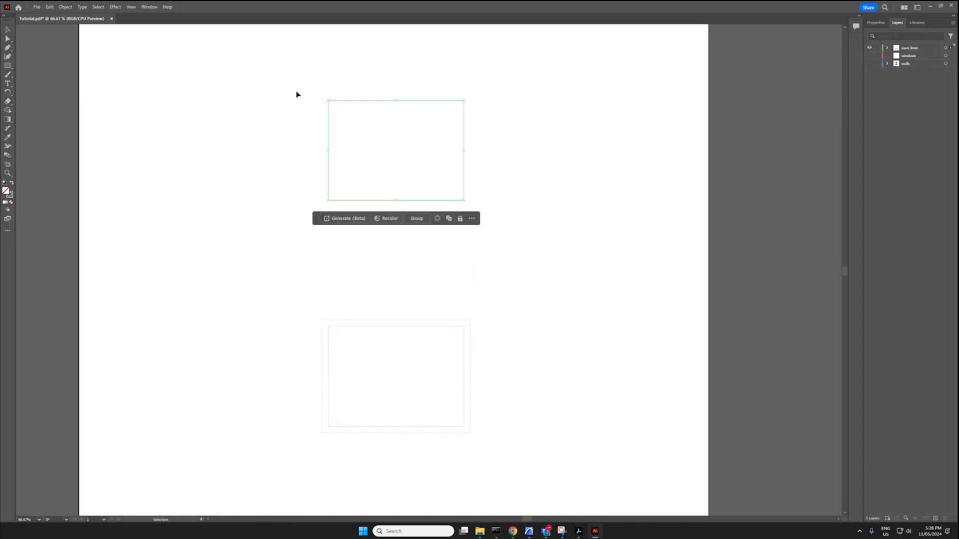
{"action": "key", "text": "Delete"}
{"action": "left_click_drag", "start_coordinate": [325, 327], "coordinate": [466, 430]}
{"action": "key", "text": "Delete"}
Lock the eave lines layer and show the windows and walls layers again
{"action": "left_click_drag", "start_coordinate": [508, 458], "coordinate": [563, 462]}
{"action": "scroll", "coordinate": [351, 331], "scroll_direction": "down", "scroll_amount": 2}
{"action": "left_click", "coordinate": [878, 49]}
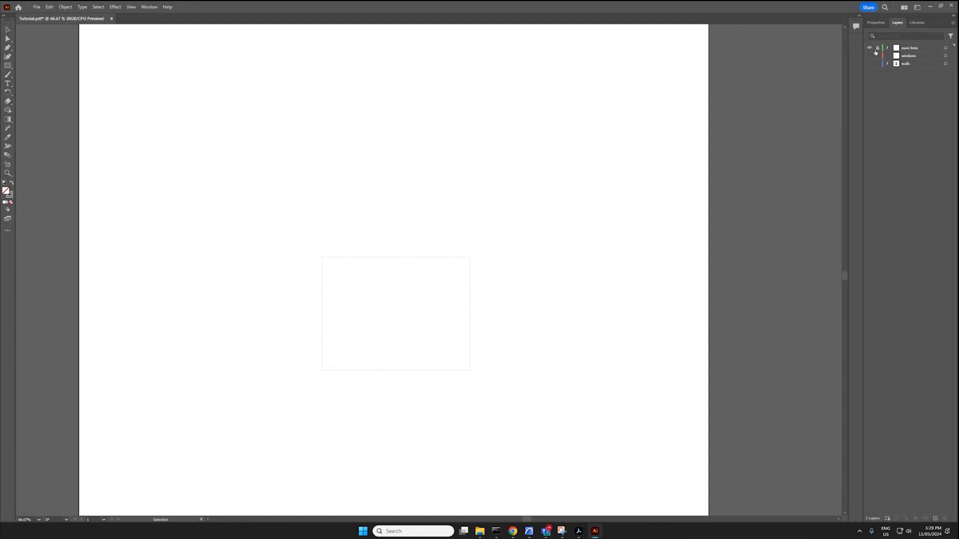
{"action": "left_click_drag", "start_coordinate": [869, 56], "coordinate": [870, 63]}
{"action": "scroll", "coordinate": [353, 192], "scroll_direction": "up", "scroll_amount": 3}
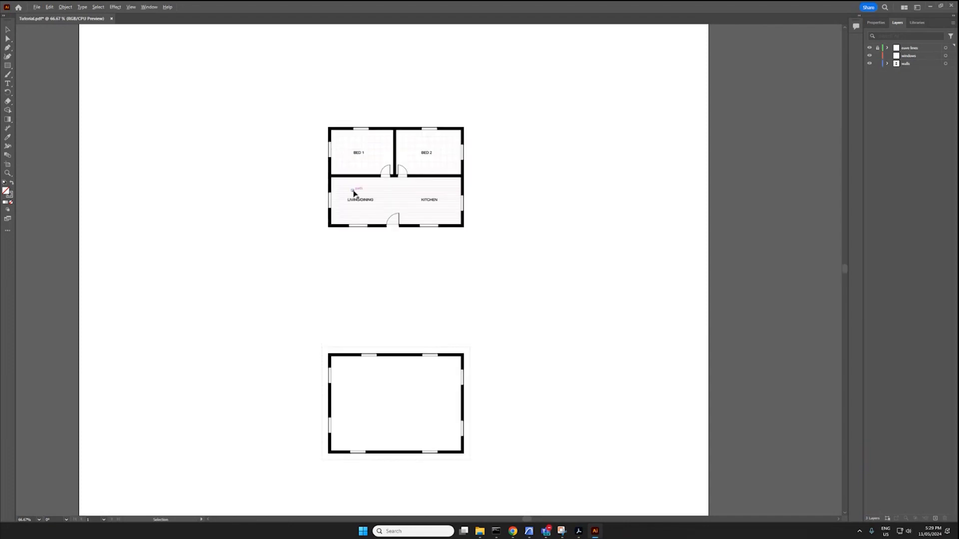
Select a floor hatch dash in the living/dining room, then all objects with the same fill and stroke
{"action": "scroll", "coordinate": [354, 193], "scroll_direction": "up", "scroll_amount": 4, "text": "alt"}
{"action": "left_click", "coordinate": [360, 194]}
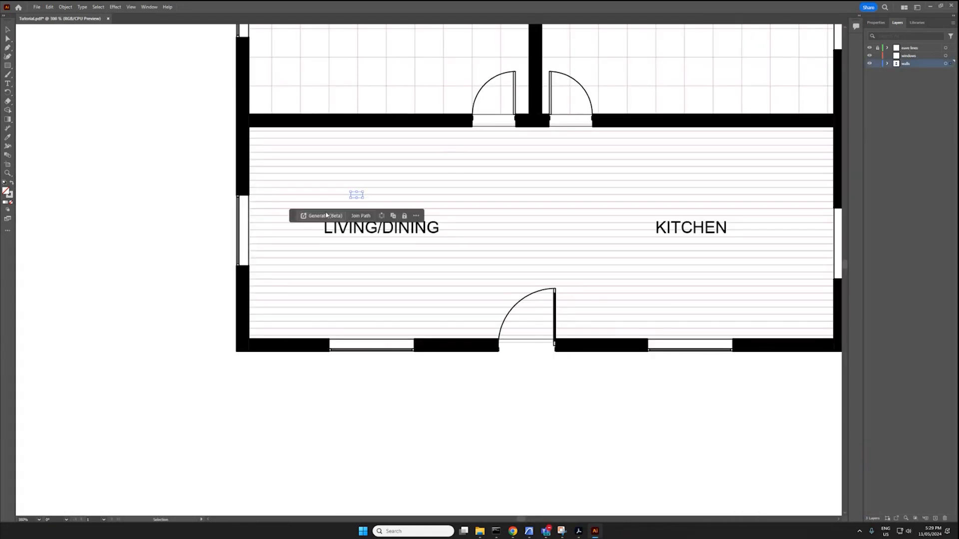
{"action": "scroll", "coordinate": [366, 190], "scroll_direction": "up", "scroll_amount": 4, "text": "alt"}
{"action": "scroll", "coordinate": [325, 202], "scroll_direction": "down", "scroll_amount": 3, "text": "alt"}
{"action": "left_click", "coordinate": [98, 8]}
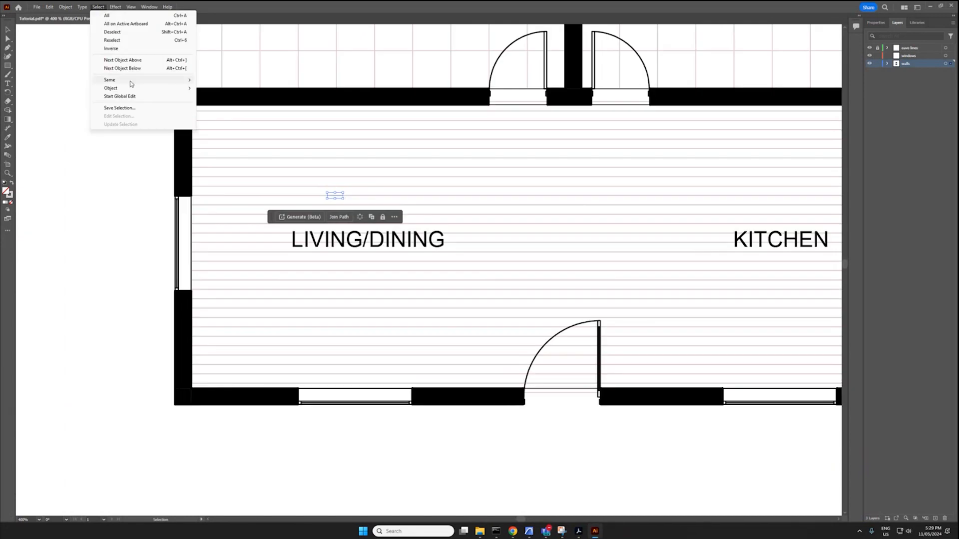
{"action": "mouse_move", "coordinate": [130, 82]}
{"action": "left_click", "coordinate": [268, 104]}
{"action": "scroll", "coordinate": [305, 262], "scroll_direction": "down", "scroll_amount": 3, "text": "alt"}
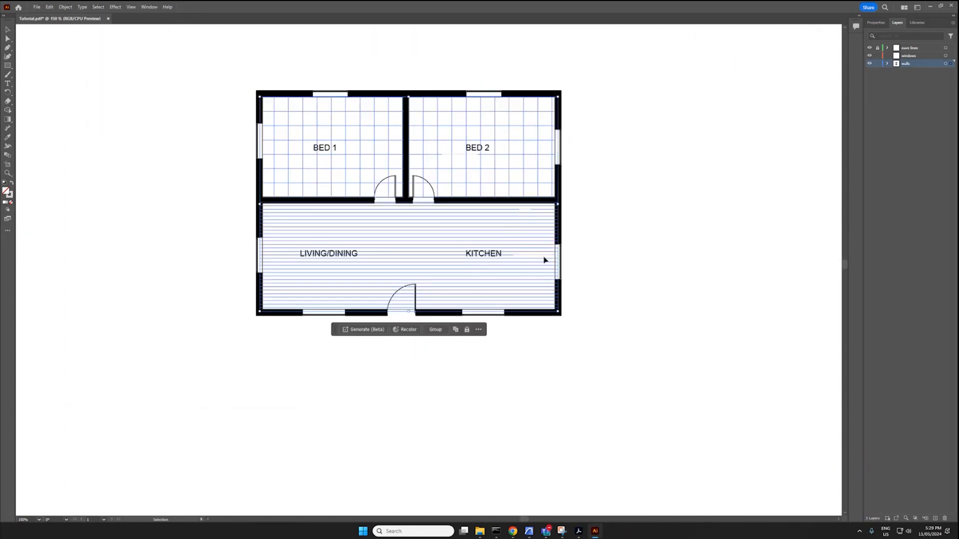
{"action": "scroll", "coordinate": [544, 259], "scroll_direction": "down", "scroll_amount": 1}
{"action": "scroll", "coordinate": [388, 91], "scroll_direction": "up", "scroll_amount": 3}
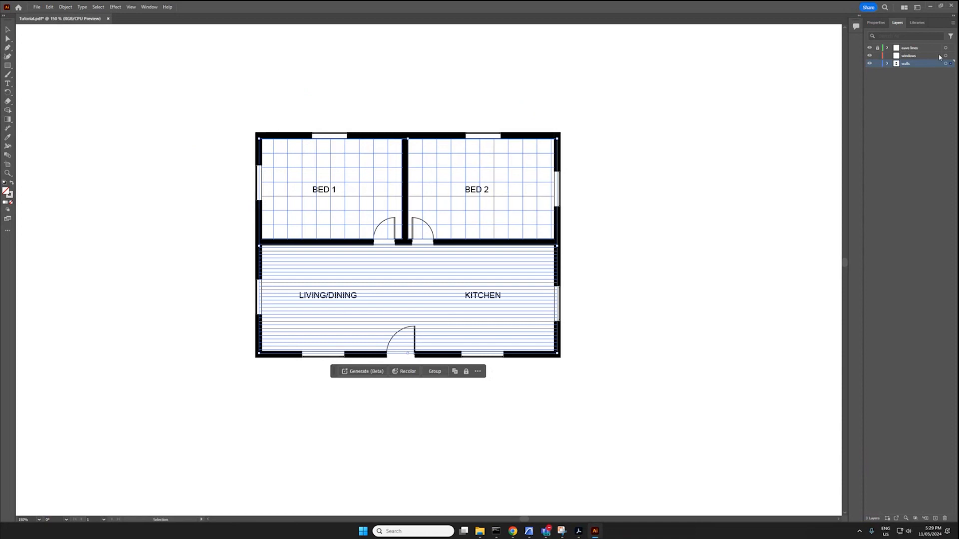
Add a new layer named hatching and move the selected floor hatch lines onto it
{"action": "left_click", "coordinate": [935, 518]}
{"action": "double_click", "coordinate": [912, 65]}
{"action": "type", "text": "hal"}
{"action": "key", "text": "Return"}
Hide the walls and windows layers, and check the individual segments of the horizontal hatch lines
{"action": "left_click", "coordinate": [870, 72]}
{"action": "left_click", "coordinate": [870, 56]}
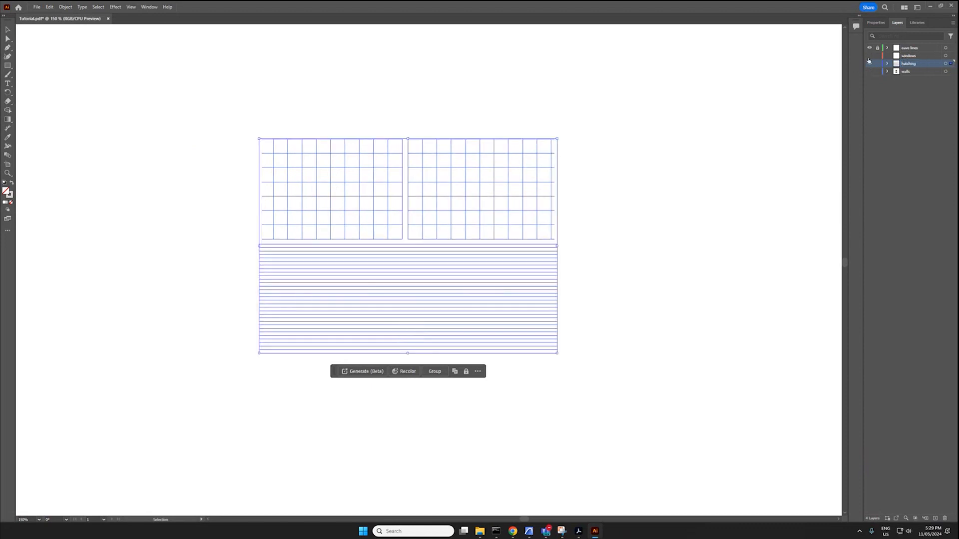
{"action": "left_click", "coordinate": [603, 276]}
{"action": "left_click", "coordinate": [340, 279]}
{"action": "left_click", "coordinate": [388, 279]}
{"action": "left_click", "coordinate": [399, 279]}
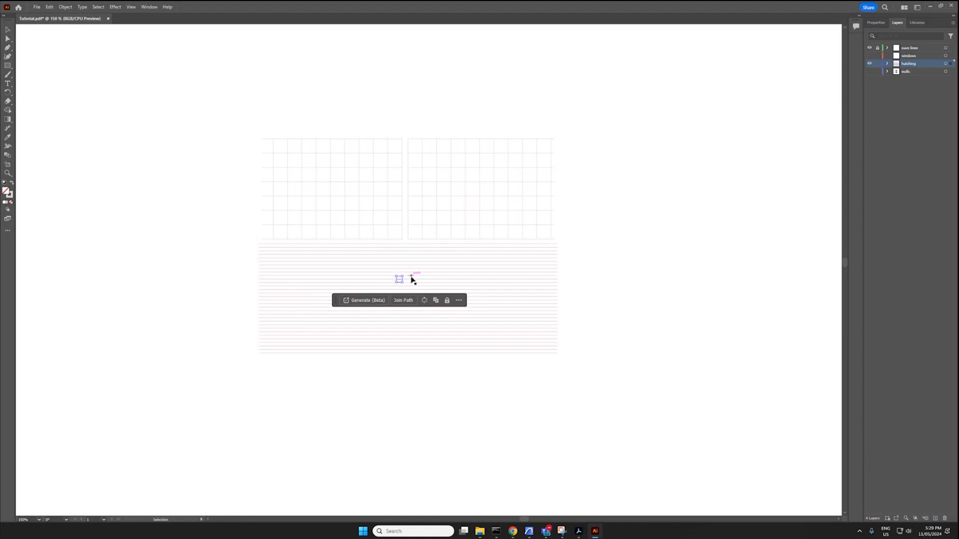
{"action": "left_click", "coordinate": [417, 279]}
Try to join the horizontal hatch segments of the living/dining and kitchen area, and inspect the line ends
{"action": "mouse_move", "coordinate": [652, 367]}
{"action": "left_mouse_down"}
{"action": "mouse_move", "coordinate": [221, 242]}
{"action": "mouse_move", "coordinate": [242, 242]}
{"action": "left_mouse_up"}
{"action": "scroll", "coordinate": [361, 269], "scroll_direction": "up", "scroll_amount": 1}
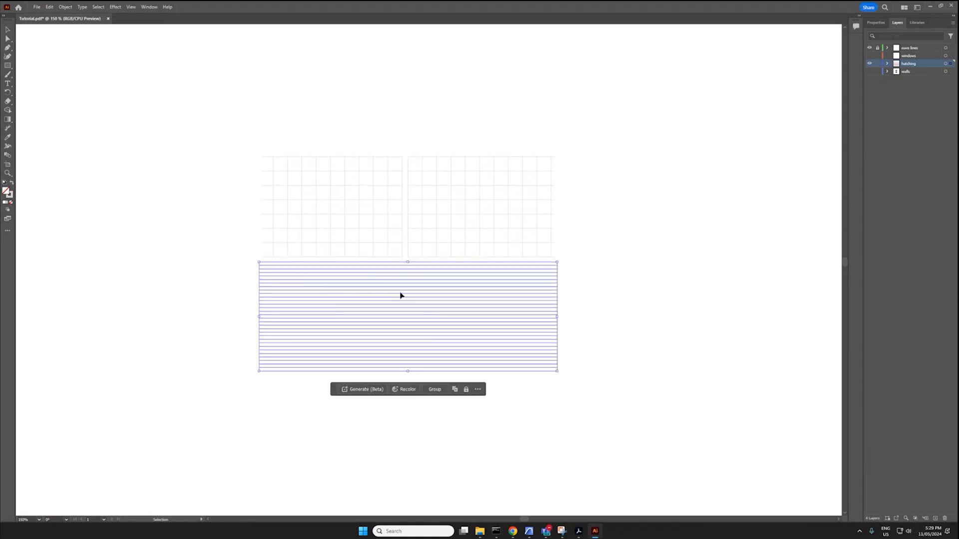
{"action": "key", "text": "ctrl+j"}
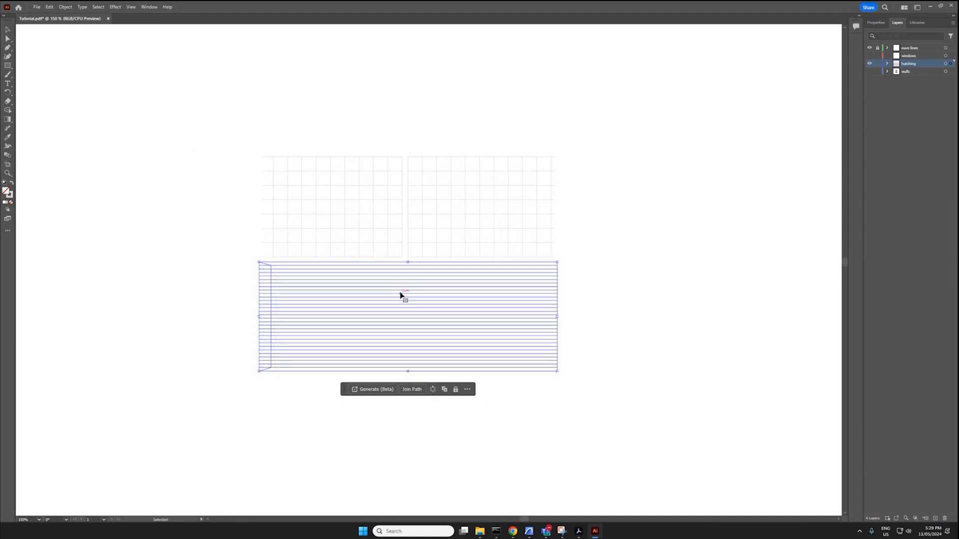
{"action": "left_click", "coordinate": [207, 381]}
{"action": "scroll", "coordinate": [210, 380], "scroll_direction": "up", "scroll_amount": 4, "text": "alt"}
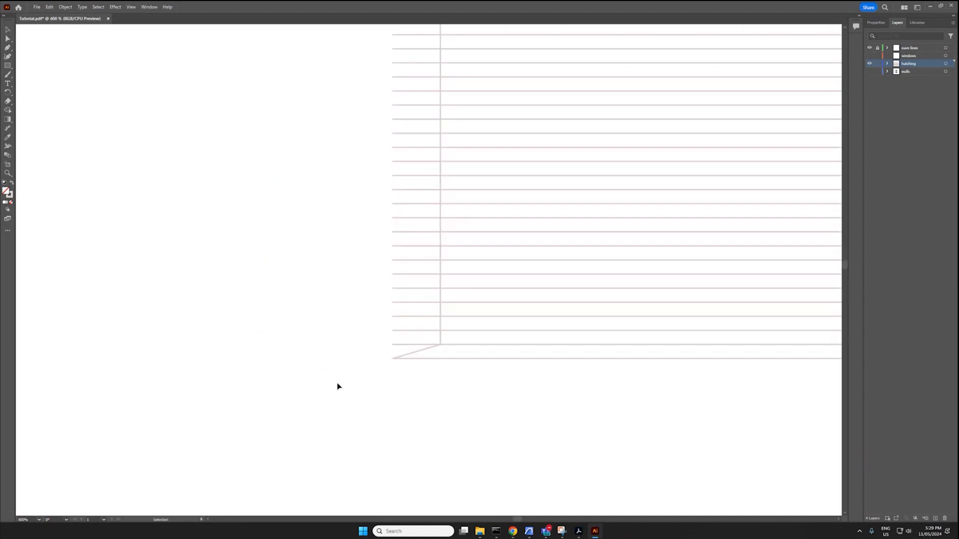
{"action": "left_click", "coordinate": [419, 349]}
{"action": "scroll", "coordinate": [726, 154], "scroll_direction": "down", "scroll_amount": 4, "text": "alt"}
Select all the floor hatch lines and examine their stroke properties
{"action": "left_click", "coordinate": [682, 330]}
{"action": "mouse_move", "coordinate": [691, 335]}
{"action": "left_mouse_down"}
{"action": "mouse_move", "coordinate": [385, 261]}
{"action": "mouse_move", "coordinate": [268, 140]}
{"action": "mouse_move", "coordinate": [267, 169]}
{"action": "left_mouse_up"}
{"action": "left_click", "coordinate": [720, 385]}
{"action": "scroll", "coordinate": [719, 385], "scroll_direction": "down", "scroll_amount": 1, "text": "alt"}
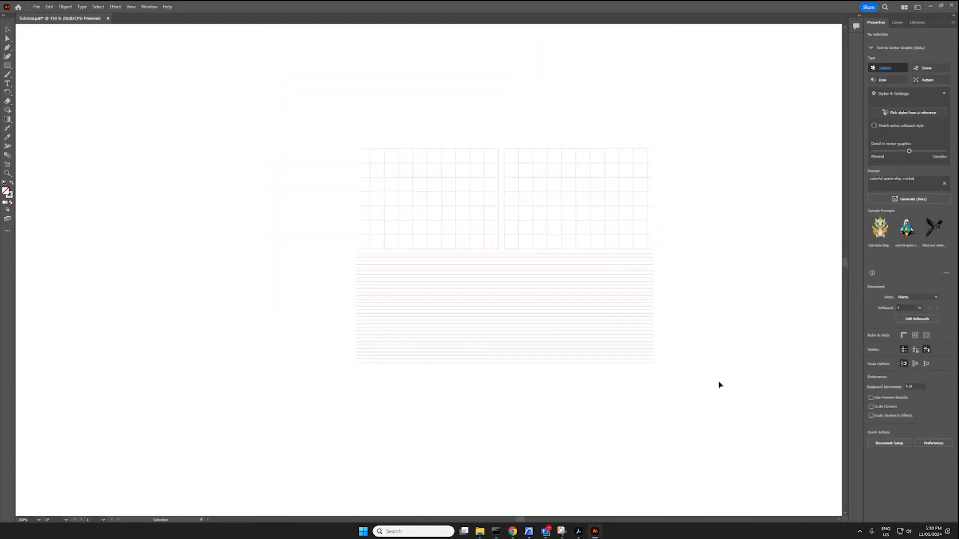
{"action": "left_click_drag", "start_coordinate": [306, 126], "coordinate": [335, 143]}
{"action": "scroll", "coordinate": [334, 143], "scroll_direction": "down", "scroll_amount": 1, "text": "alt"}
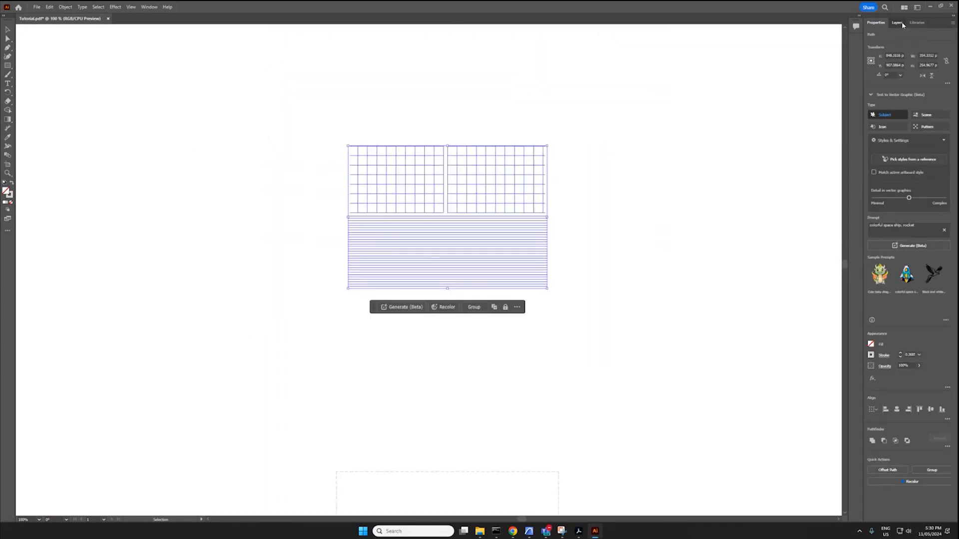
Deselect the hatch lines, lock the hatching layer, and leave only the walls layer visible
{"action": "left_click", "coordinate": [898, 22]}
{"action": "left_click", "coordinate": [530, 151]}
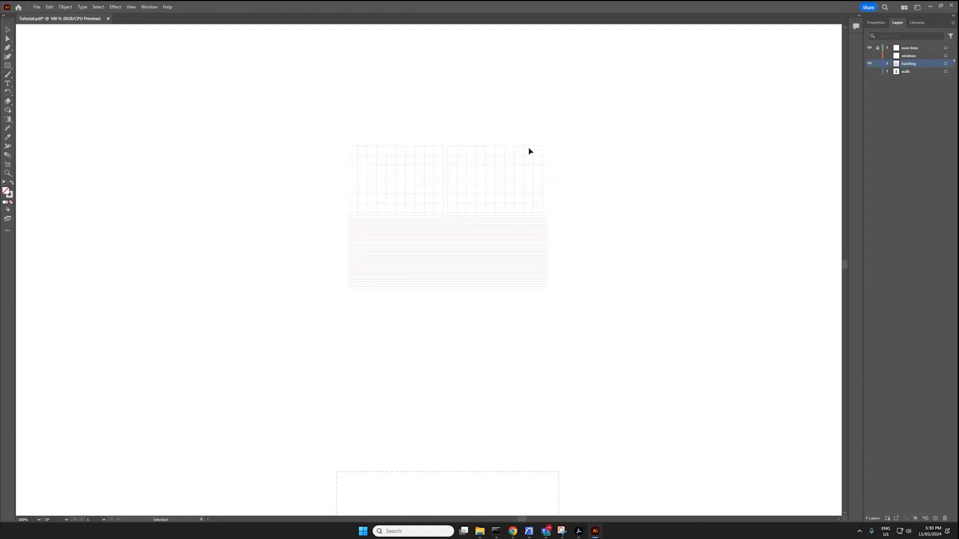
{"action": "left_click", "coordinate": [870, 64]}
{"action": "left_click", "coordinate": [869, 71]}
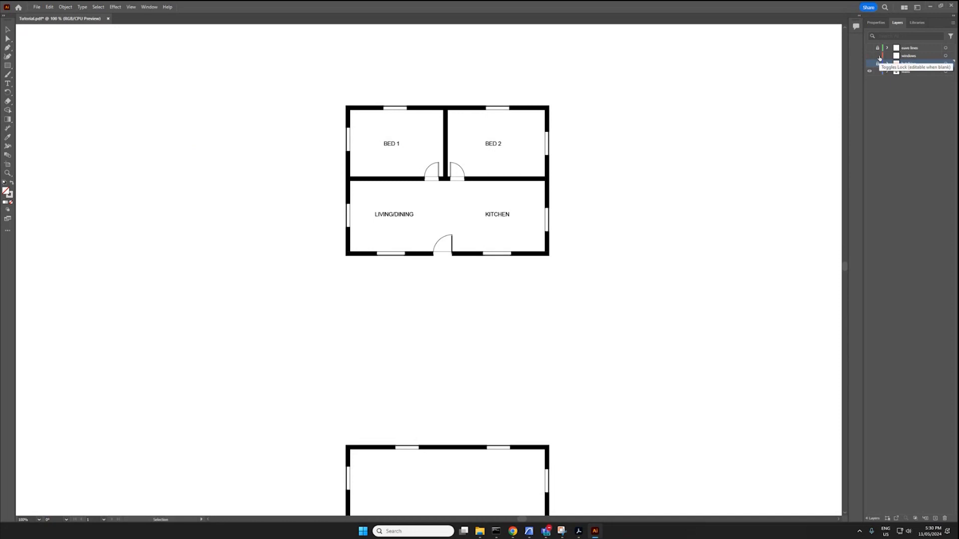
Select all objects sharing the Bed 2 window line's fill and stroke, and move them onto the windows layer
{"action": "scroll", "coordinate": [494, 110], "scroll_direction": "up", "scroll_amount": 6, "text": "alt"}
{"action": "left_click", "coordinate": [550, 88]}
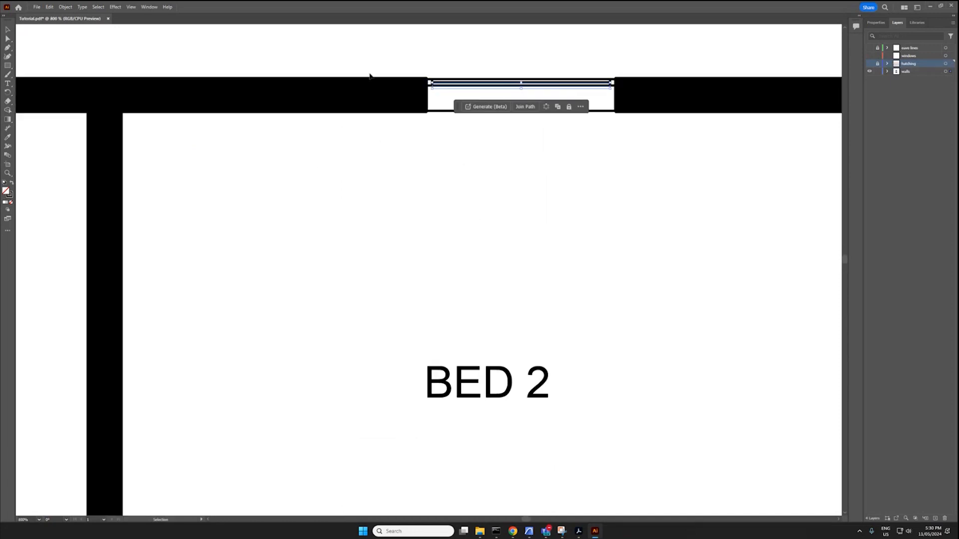
{"action": "left_click", "coordinate": [97, 7]}
{"action": "mouse_move", "coordinate": [165, 79]}
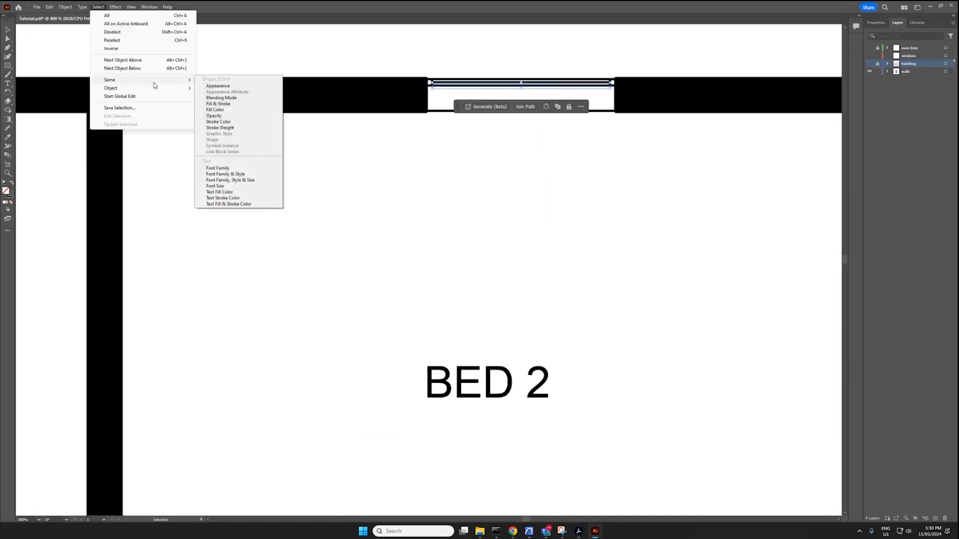
{"action": "left_click", "coordinate": [232, 104]}
{"action": "scroll", "coordinate": [574, 142], "scroll_direction": "down", "scroll_amount": 7, "text": "alt"}
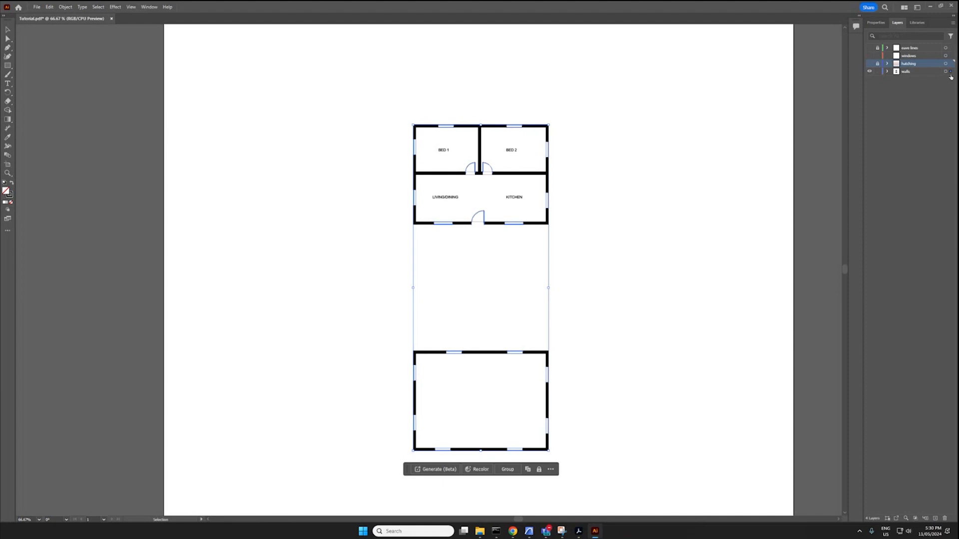
{"action": "left_click_drag", "start_coordinate": [950, 60], "coordinate": [949, 58]}
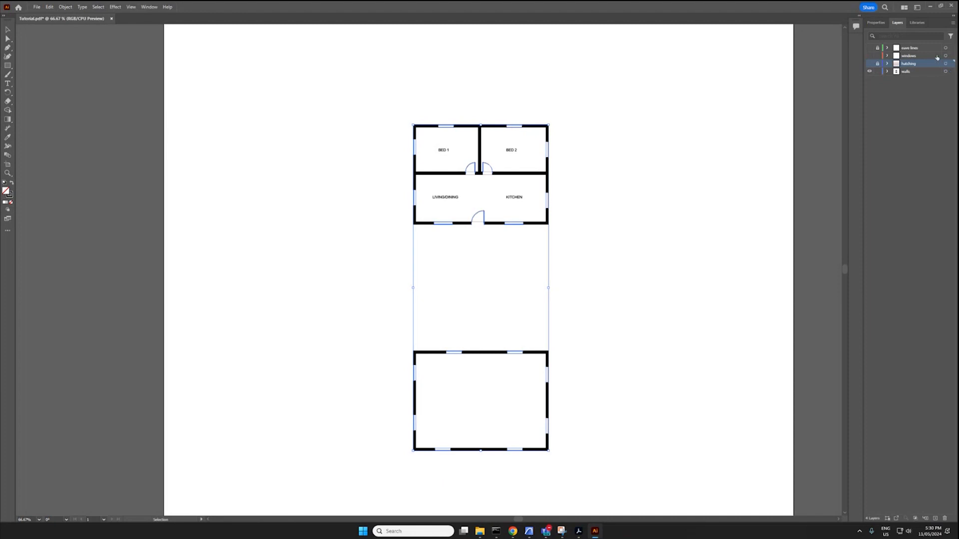
Show only the windows layer to check its linework, and rename it as windows & doors
{"action": "left_click", "coordinate": [870, 72]}
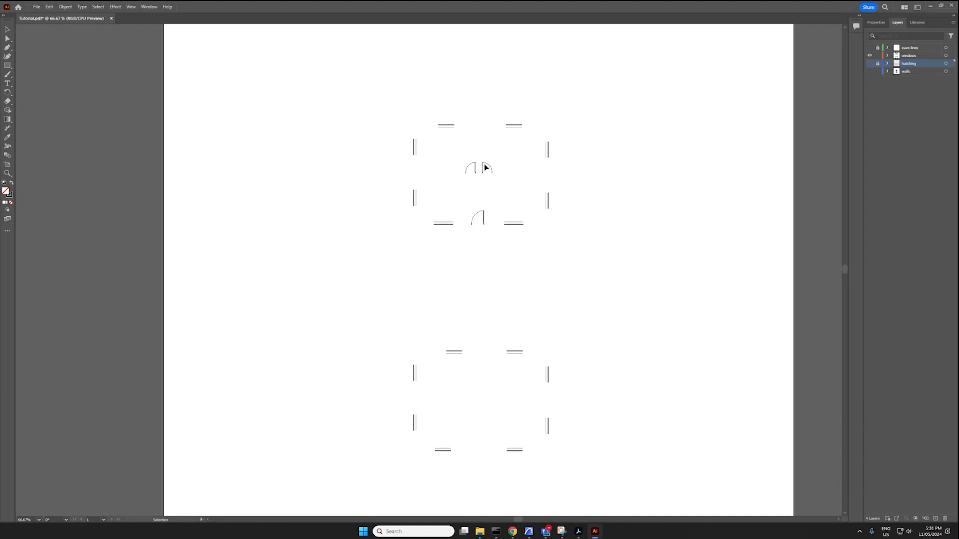
{"action": "scroll", "coordinate": [448, 372], "scroll_direction": "up", "scroll_amount": 6, "text": "alt"}
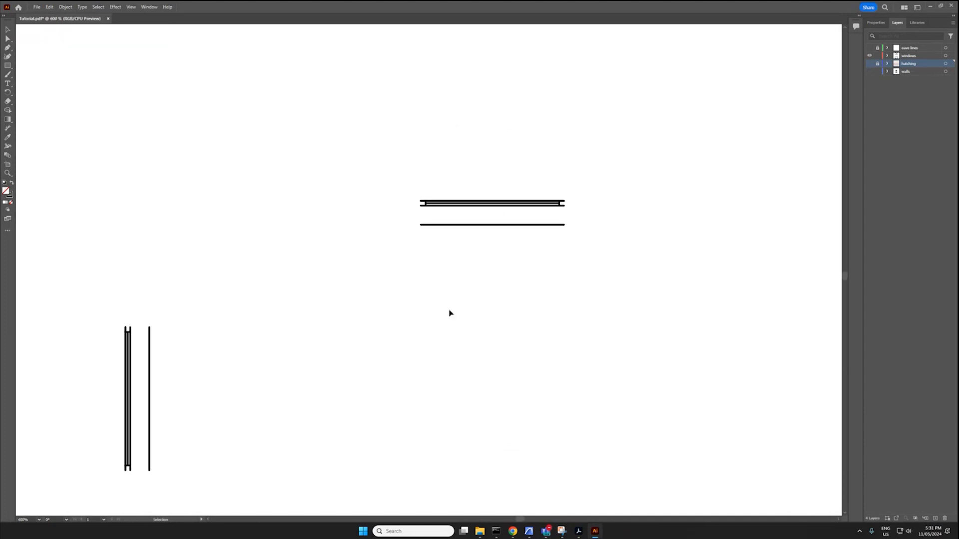
{"action": "left_click", "coordinate": [466, 204]}
{"action": "scroll", "coordinate": [468, 228], "scroll_direction": "down", "scroll_amount": 7, "text": "alt"}
{"action": "left_click_drag", "start_coordinate": [572, 375], "coordinate": [419, 63]}
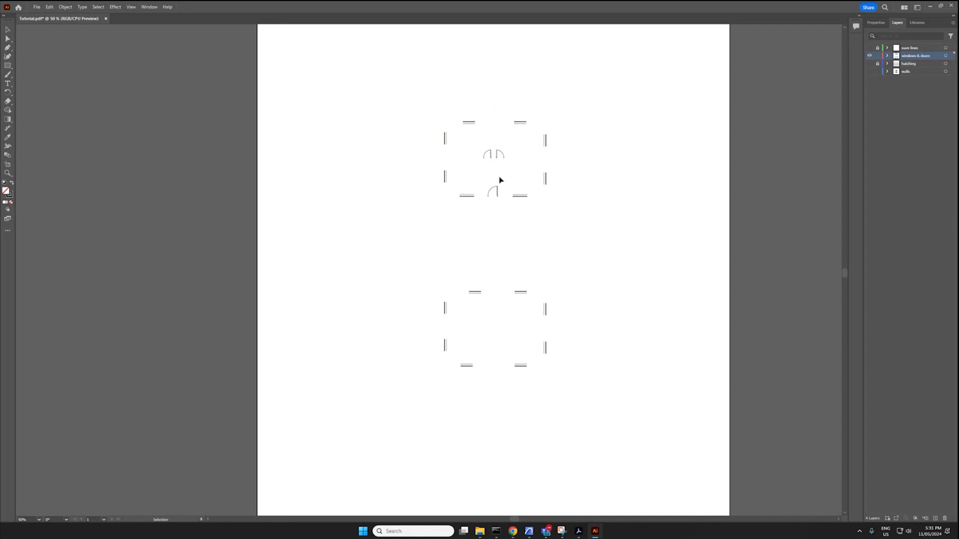
Move the upper plan's three doors onto a new layer named doors, and rename the windows & doors layer as windows
{"action": "scroll", "coordinate": [505, 160], "scroll_direction": "up", "scroll_amount": 3, "text": "alt"}
{"action": "left_click_drag", "start_coordinate": [426, 122], "coordinate": [523, 271]}
{"action": "left_click", "coordinate": [935, 518]}
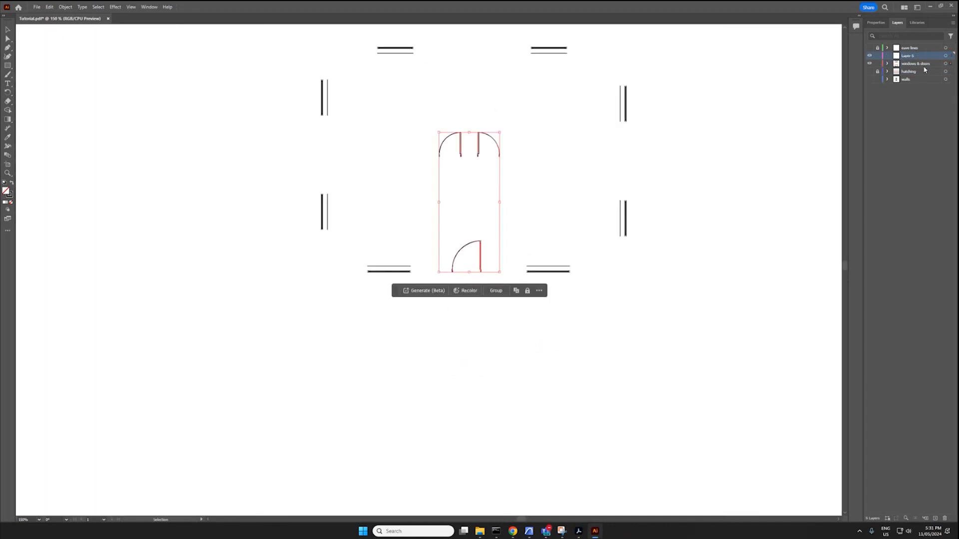
{"action": "double_click", "coordinate": [918, 58]}
{"action": "type", "text": "doors"}
{"action": "key", "text": "Return"}
{"action": "left_click", "coordinate": [565, 191]}
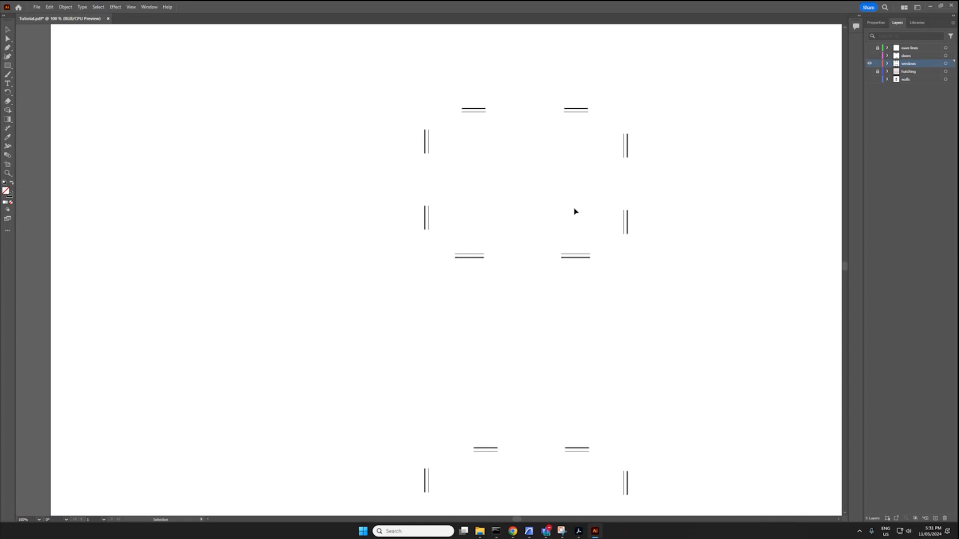
Select all the window linework on both plans and switch the workspace to Essentials Classic
{"action": "scroll", "coordinate": [563, 188], "scroll_direction": "down", "scroll_amount": 1, "text": "alt"}
{"action": "key", "text": "ctrl+a"}
{"action": "left_click", "coordinate": [876, 23]}
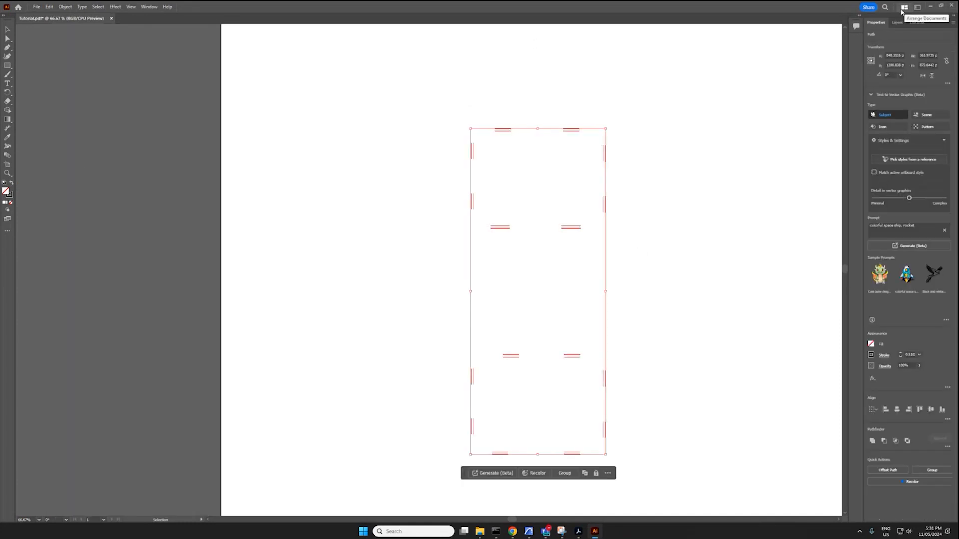
{"action": "left_click", "coordinate": [918, 8]}
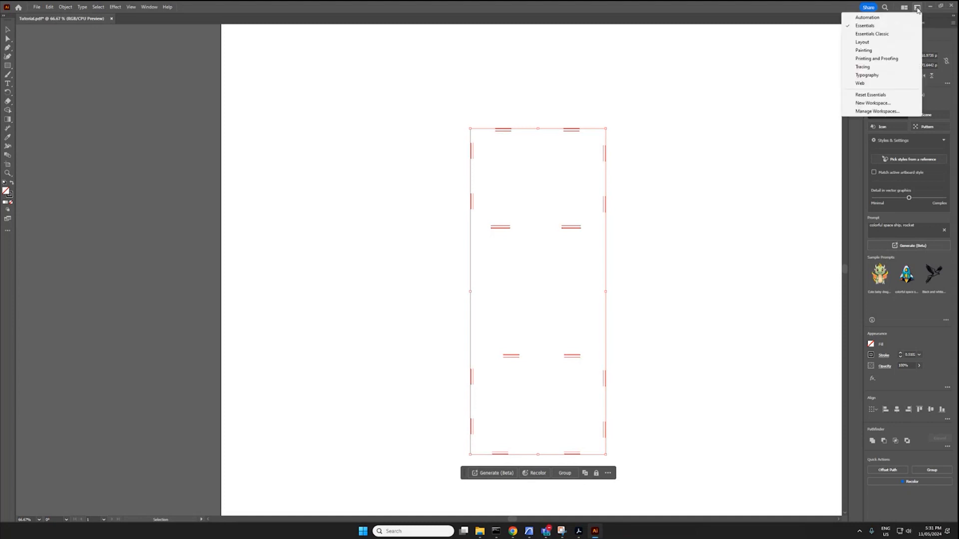
{"action": "left_click", "coordinate": [871, 34]}
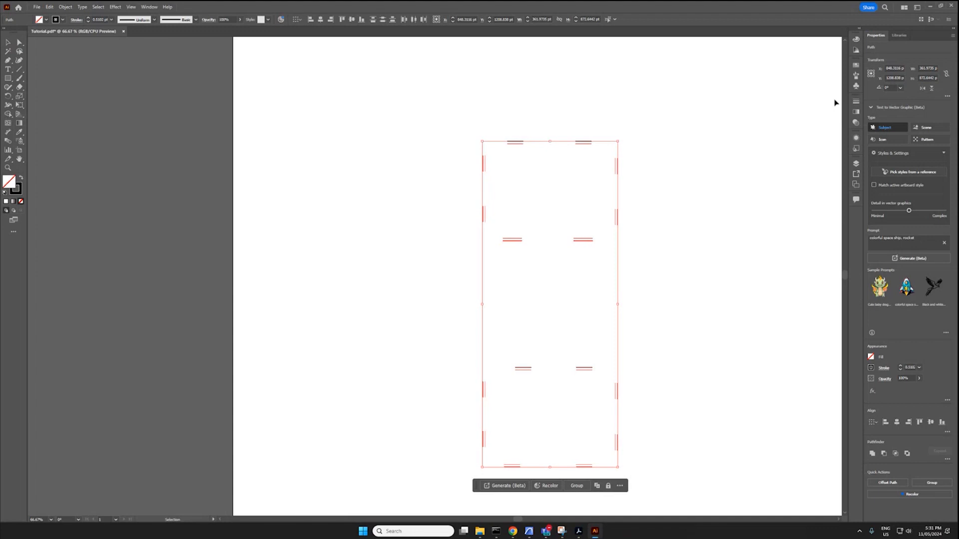
Set the stroke weight of the window linework to 0.25 pt, and display the layer list
{"action": "left_click", "coordinate": [901, 370]}
{"action": "left_click", "coordinate": [901, 370]}
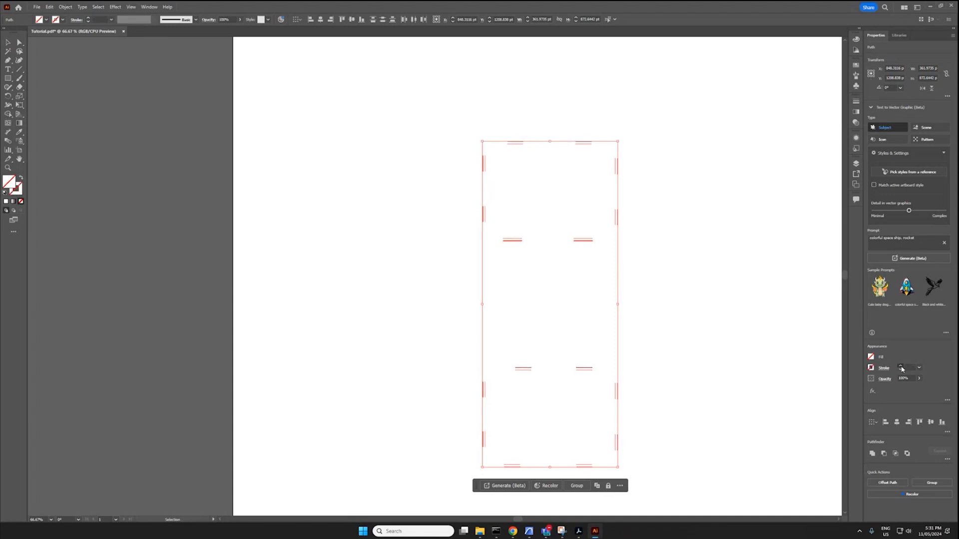
{"action": "left_click", "coordinate": [901, 366]}
{"action": "left_click", "coordinate": [909, 367]}
{"action": "left_click", "coordinate": [688, 300]}
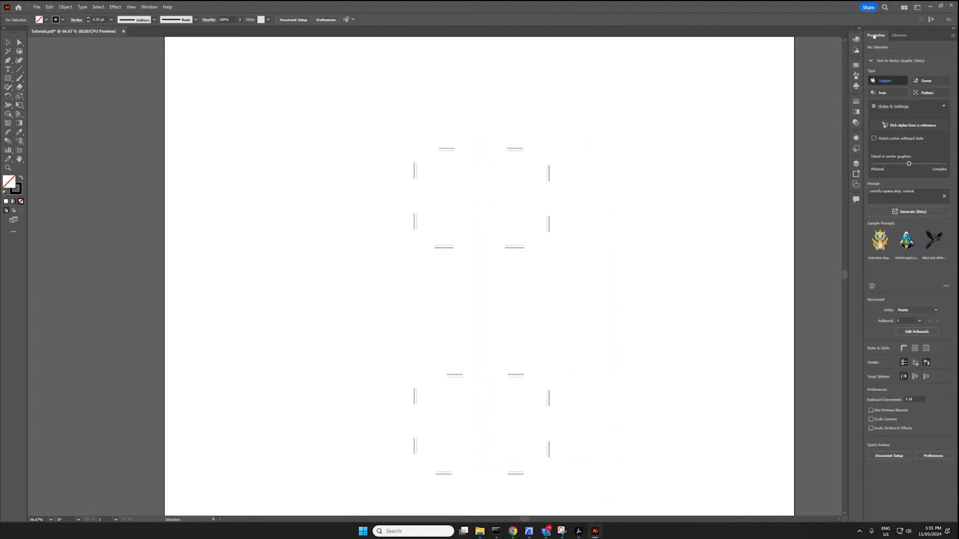
{"action": "left_click", "coordinate": [857, 164]}
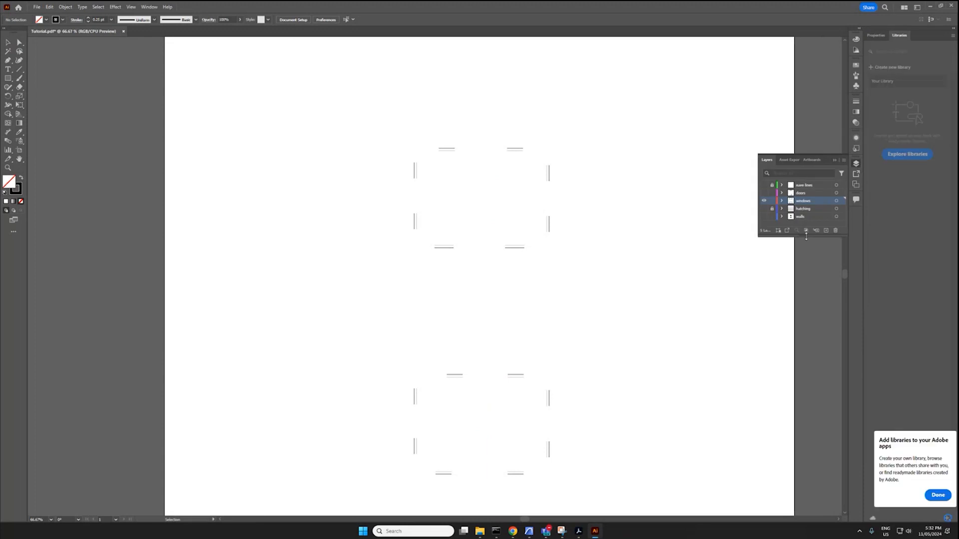
Show the walls layer instead of the windows layer and probe the living/dining and kitchen area for stray objects
{"action": "left_click", "coordinate": [752, 176]}
{"action": "left_click", "coordinate": [752, 183]}
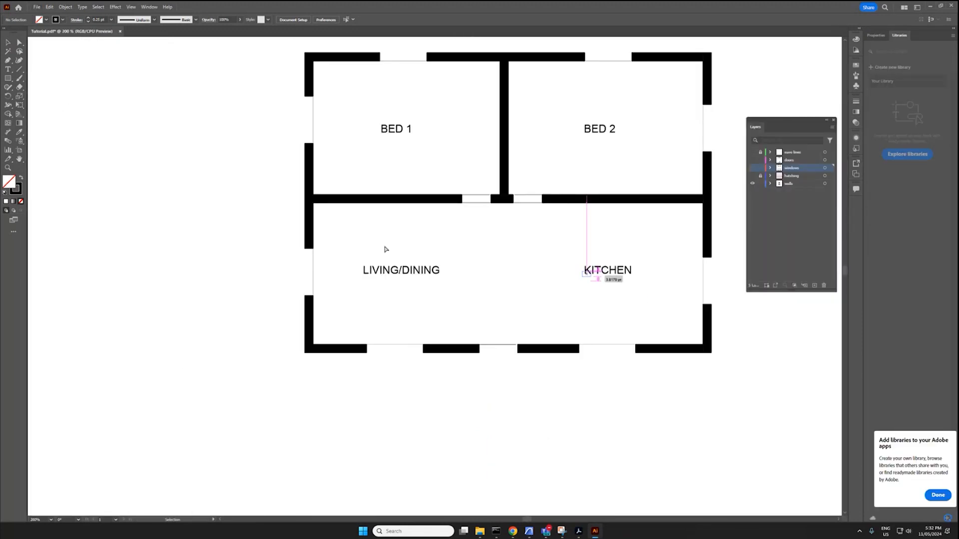
{"action": "left_click_drag", "start_coordinate": [618, 288], "coordinate": [348, 257]}
{"action": "left_click", "coordinate": [654, 284]}
{"action": "left_click", "coordinate": [591, 283]}
{"action": "left_click", "coordinate": [520, 236]}
{"action": "left_click", "coordinate": [475, 220]}
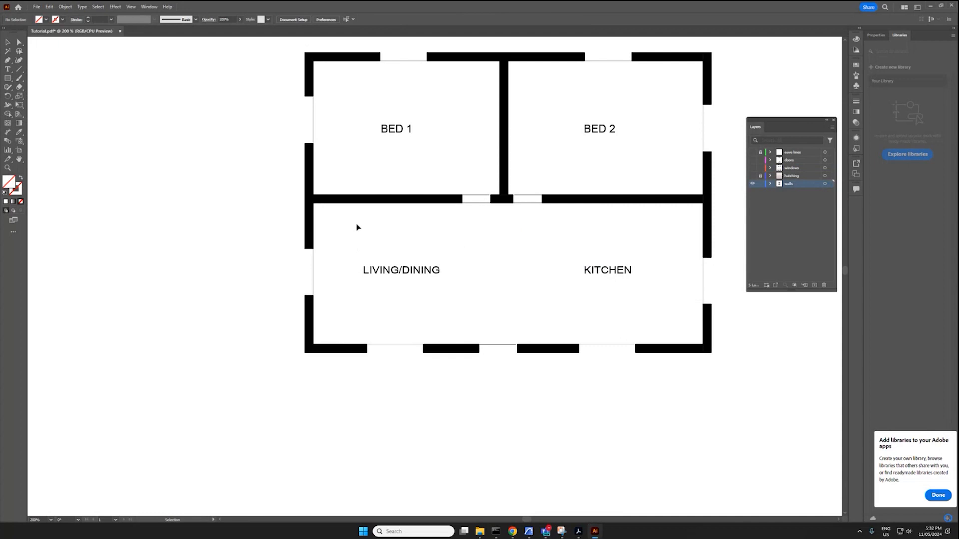
Select the small invisible path in the living/kitchen area together with all matching paths and delete them
{"action": "left_click", "coordinate": [355, 228]}
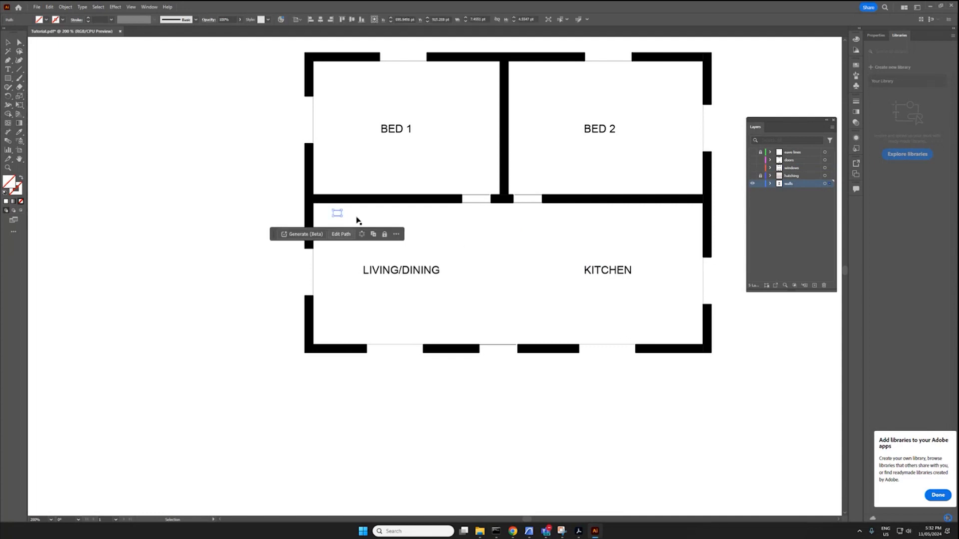
{"action": "left_click", "coordinate": [530, 249]}
{"action": "left_click", "coordinate": [536, 240]}
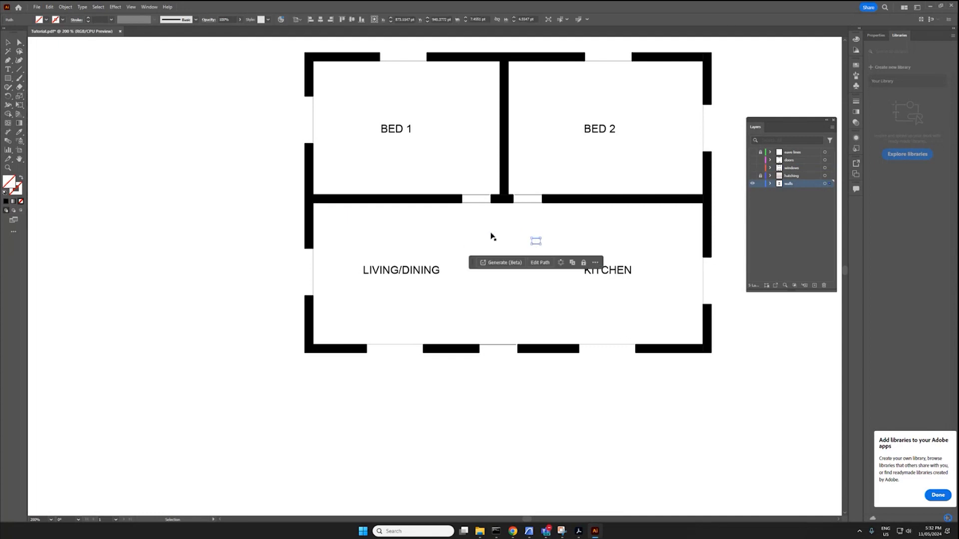
{"action": "left_click", "coordinate": [118, 7]}
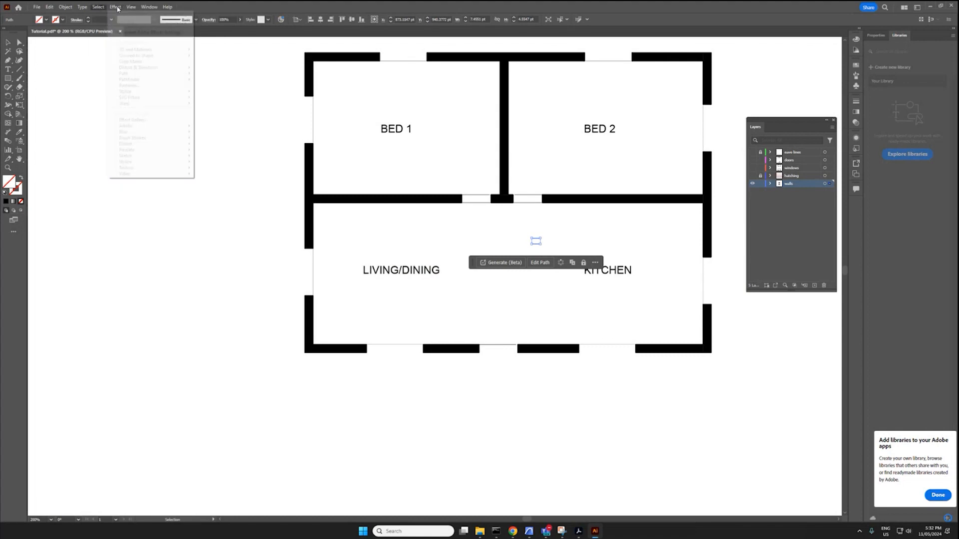
{"action": "mouse_move", "coordinate": [109, 80]}
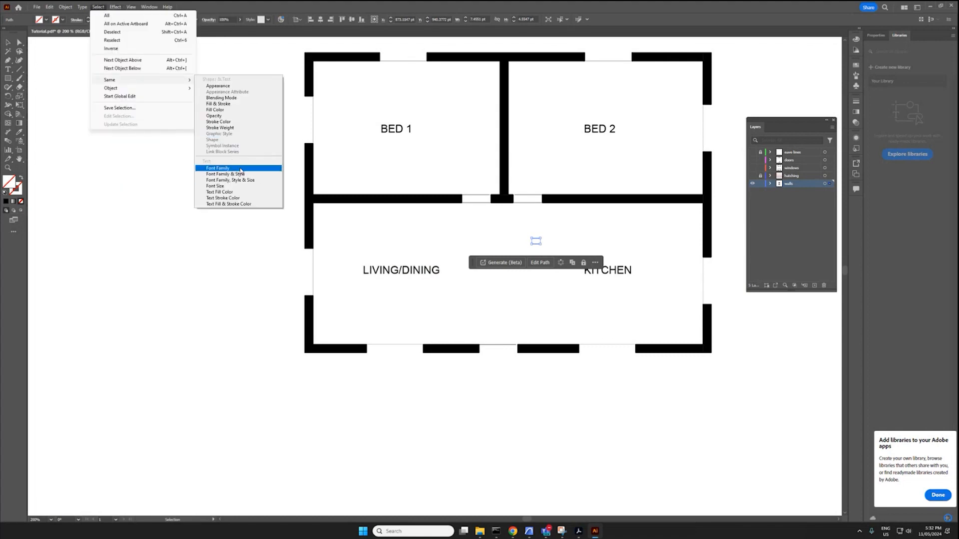
{"action": "left_click", "coordinate": [251, 143]}
{"action": "key", "text": "Delete"}
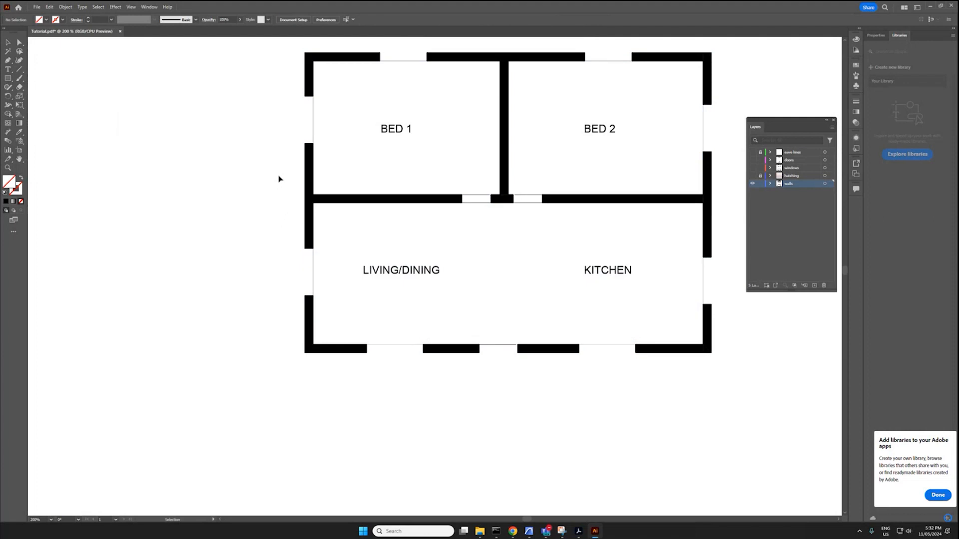
Select the white window infills by matching fill and stroke, and move them from the walls layer to the windows layer
{"action": "left_click", "coordinate": [607, 348]}
{"action": "left_click", "coordinate": [98, 7]}
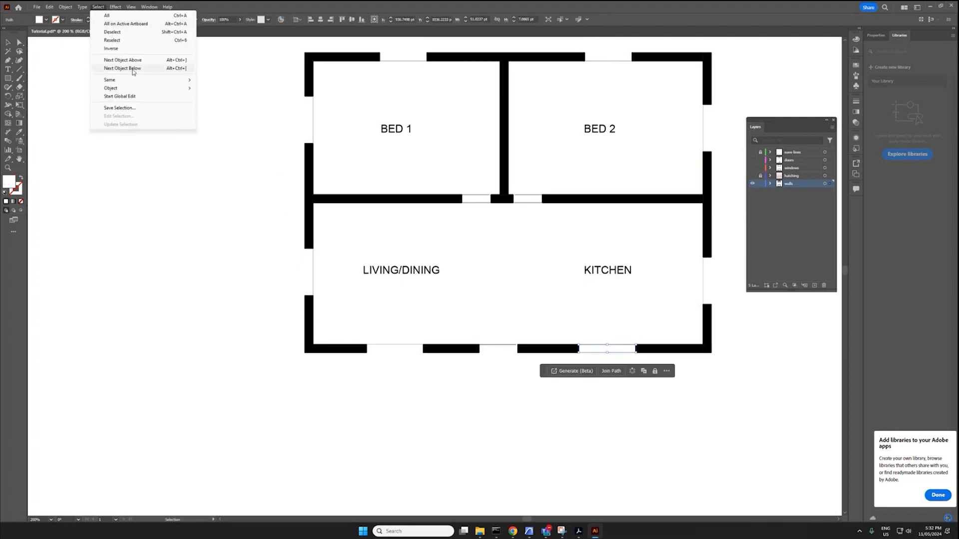
{"action": "mouse_move", "coordinate": [122, 82]}
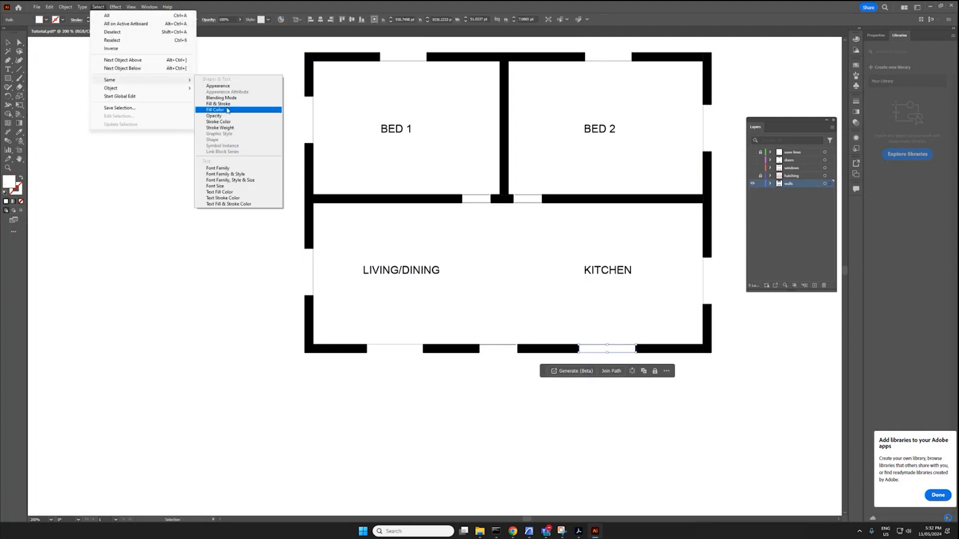
{"action": "left_click", "coordinate": [226, 104]}
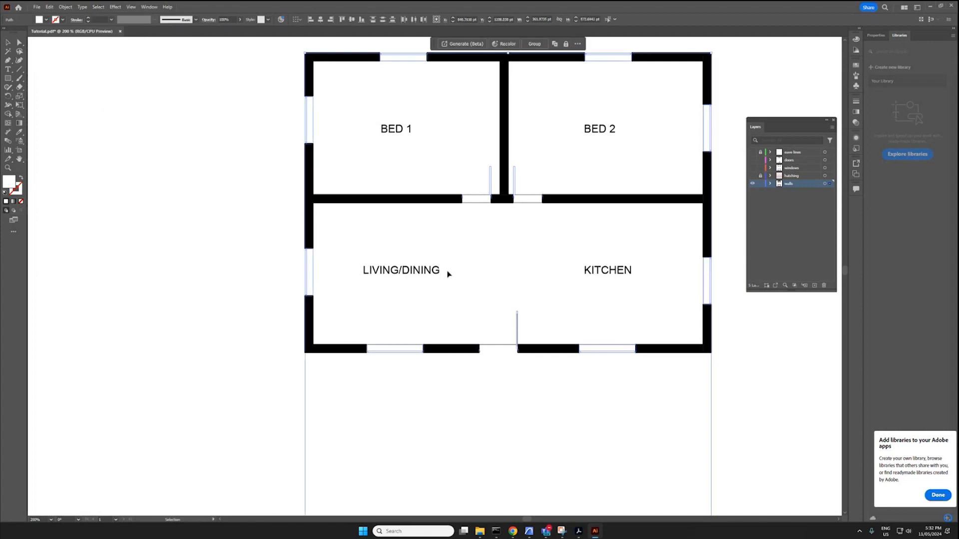
{"action": "scroll", "coordinate": [448, 274], "scroll_direction": "down", "scroll_amount": 3, "text": "alt"}
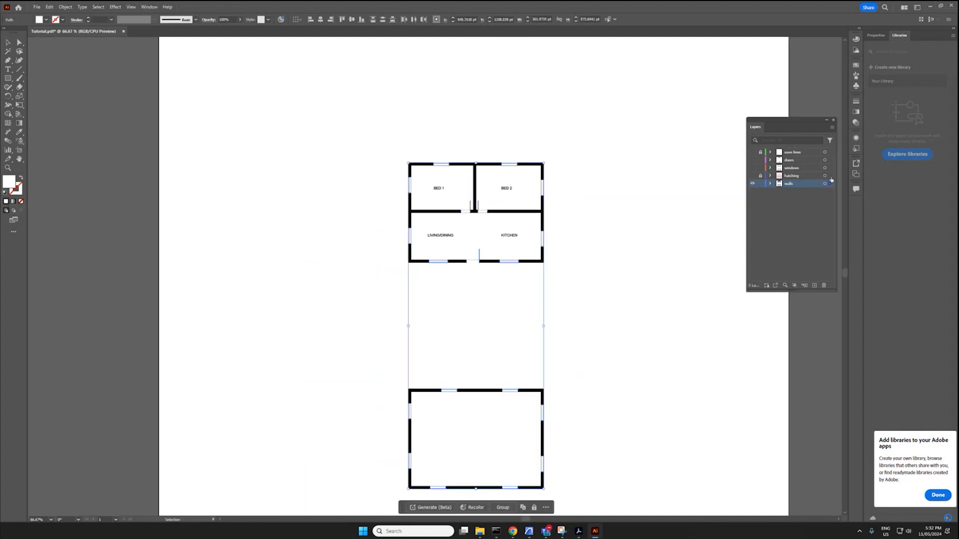
{"action": "left_click_drag", "start_coordinate": [830, 171], "coordinate": [830, 169]}
Select the thin grey lines along the walls by matching stroke weight and clear them from the walls layer
{"action": "scroll", "coordinate": [555, 259], "scroll_direction": "up", "scroll_amount": 4, "text": "alt"}
{"action": "left_click", "coordinate": [493, 194]}
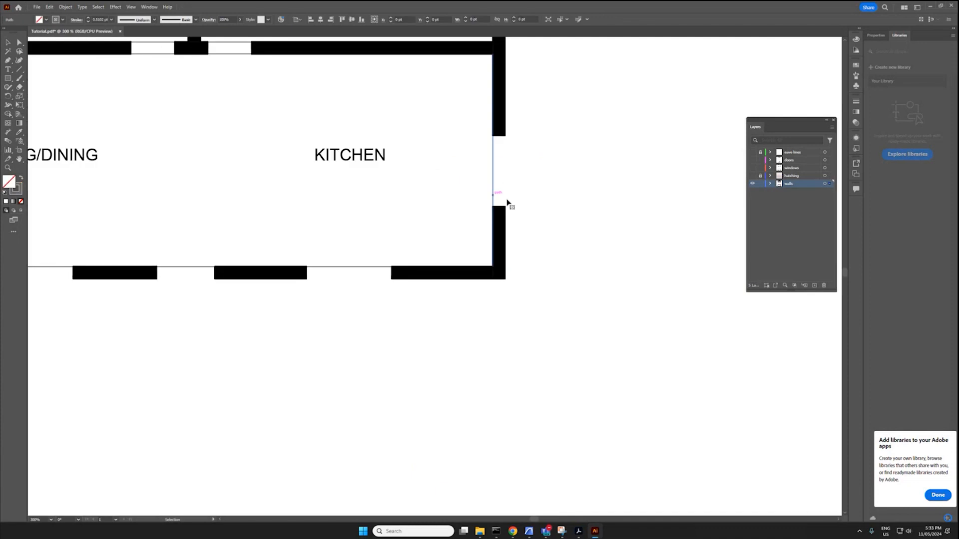
{"action": "scroll", "coordinate": [647, 253], "scroll_direction": "down", "scroll_amount": 3, "text": "alt"}
{"action": "scroll", "coordinate": [574, 168], "scroll_direction": "up", "scroll_amount": 2, "text": "alt"}
{"action": "left_click", "coordinate": [615, 125]}
{"action": "left_click", "coordinate": [98, 7]}
{"action": "mouse_move", "coordinate": [176, 82]}
{"action": "left_click", "coordinate": [226, 129]}
{"action": "scroll", "coordinate": [519, 168], "scroll_direction": "down", "scroll_amount": 2, "text": "alt"}
{"action": "scroll", "coordinate": [494, 194], "scroll_direction": "down", "scroll_amount": 4}
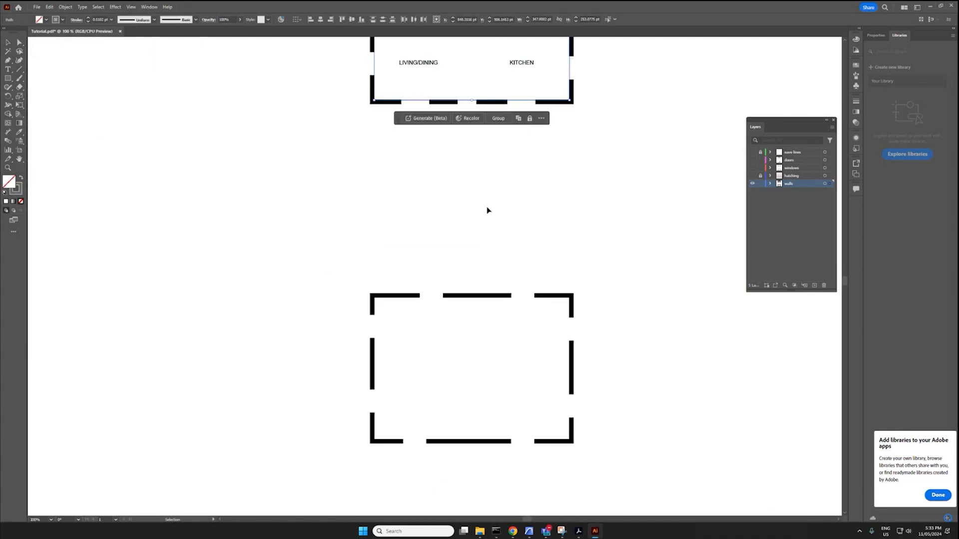
{"action": "scroll", "coordinate": [487, 212], "scroll_direction": "down", "scroll_amount": 2, "text": "alt"}
{"action": "left_click", "coordinate": [486, 120]}
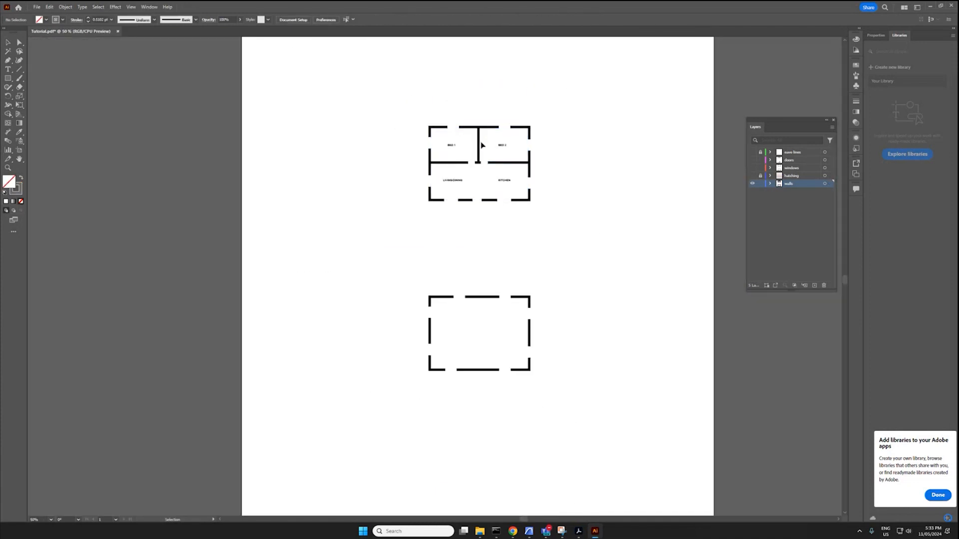
Turn all layers visible and move the hatching layer beneath the walls layer
{"action": "scroll", "coordinate": [480, 141], "scroll_direction": "up", "scroll_amount": 3, "text": "alt"}
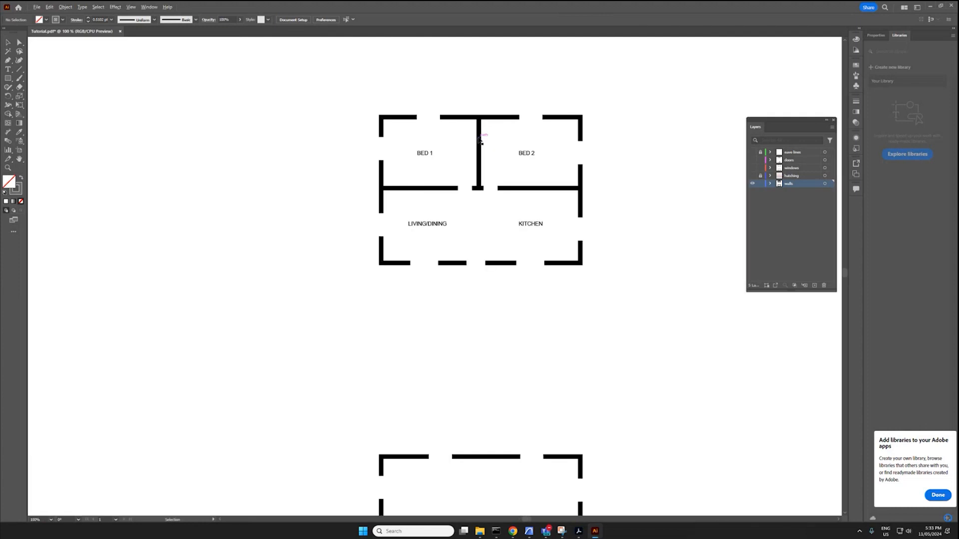
{"action": "left_click", "coordinate": [753, 152], "text": "alt"}
{"action": "scroll", "coordinate": [211, 242], "scroll_direction": "up", "scroll_amount": 1, "text": "alt"}
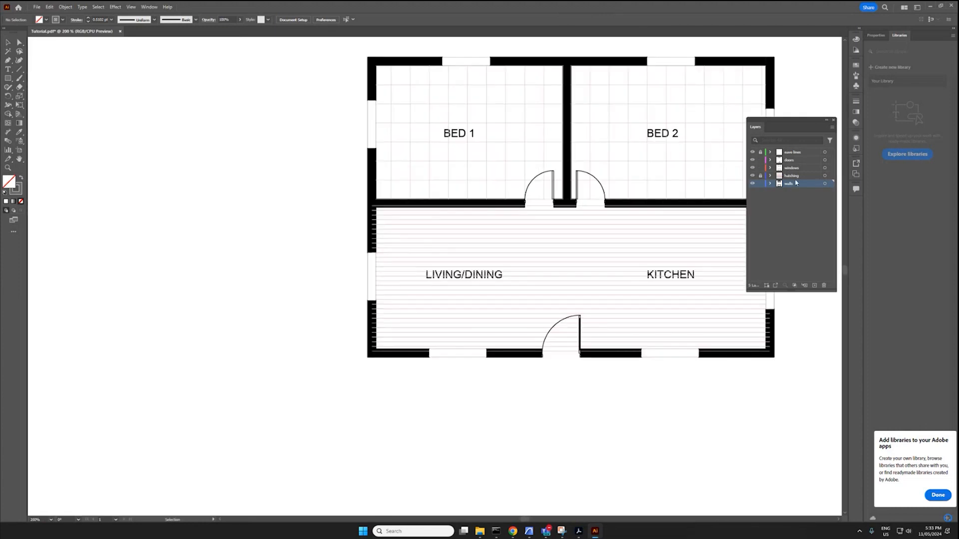
{"action": "left_click_drag", "start_coordinate": [798, 177], "coordinate": [803, 190]}
{"action": "left_click_drag", "start_coordinate": [803, 189], "coordinate": [802, 190]}
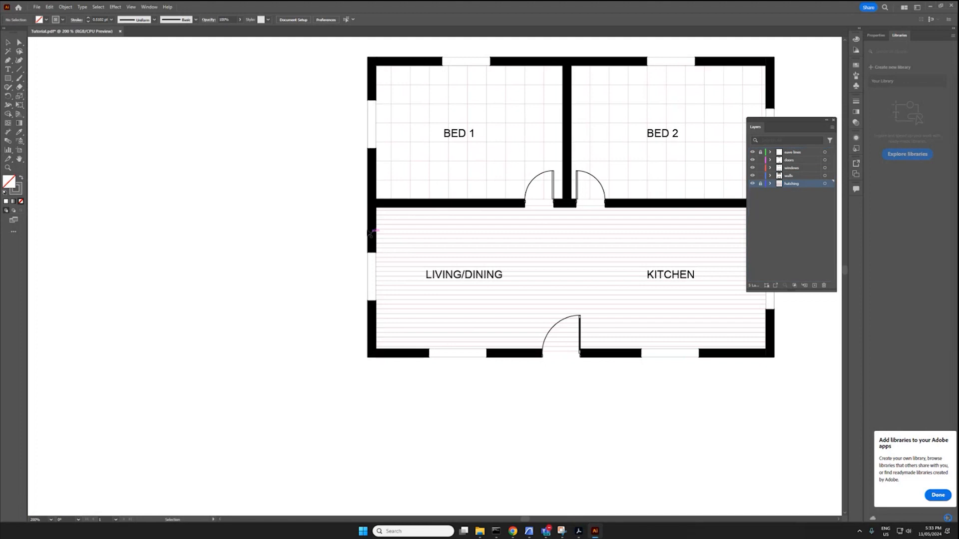
{"action": "scroll", "coordinate": [376, 253], "scroll_direction": "down", "scroll_amount": 1, "text": "alt"}
{"action": "scroll", "coordinate": [675, 216], "scroll_direction": "up", "scroll_amount": 1, "text": "alt"}
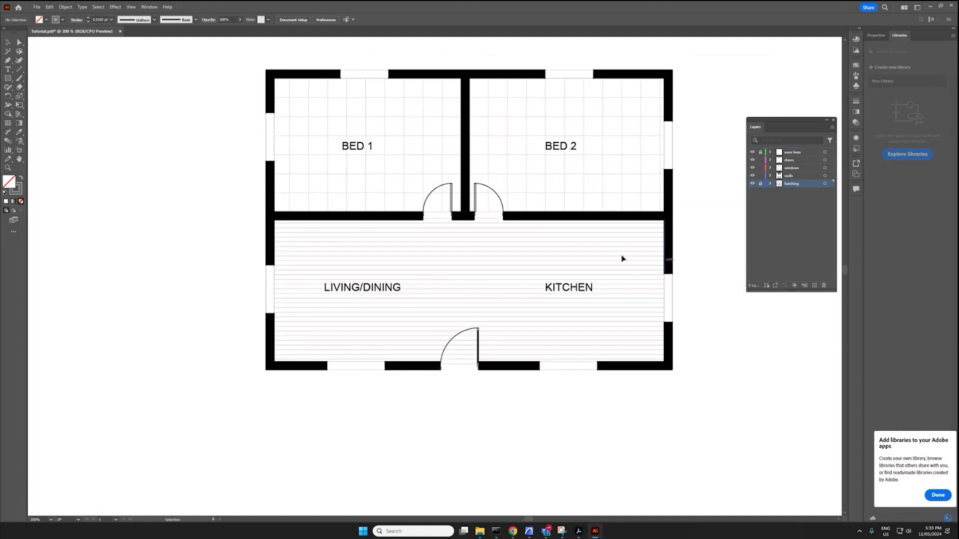
Select all white window and door infills by matching fill and stroke, and send them to the back of their layer
{"action": "scroll", "coordinate": [344, 83], "scroll_direction": "up", "scroll_amount": 3, "text": "alt"}
{"action": "left_click", "coordinate": [353, 66]}
{"action": "scroll", "coordinate": [449, 217], "scroll_direction": "down", "scroll_amount": 1, "text": "alt"}
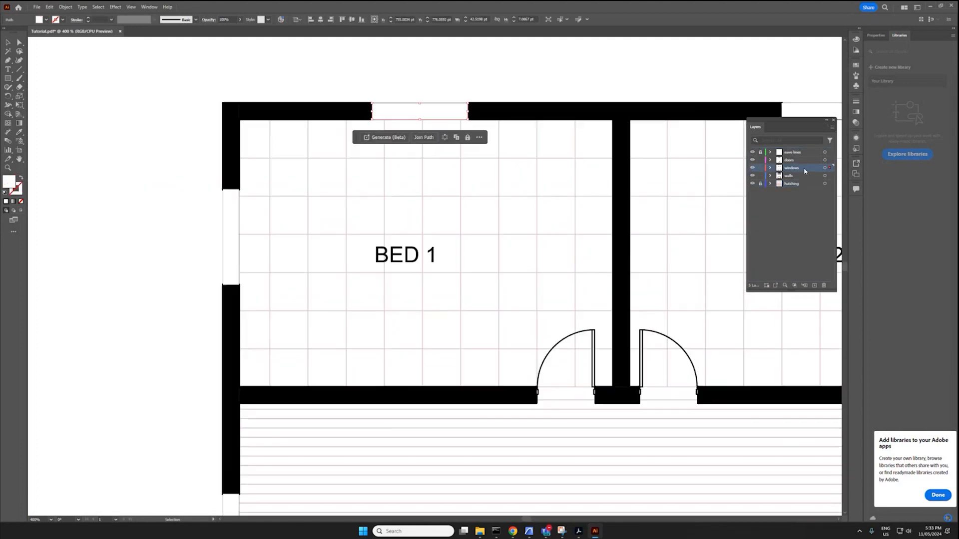
{"action": "left_click", "coordinate": [410, 109]}
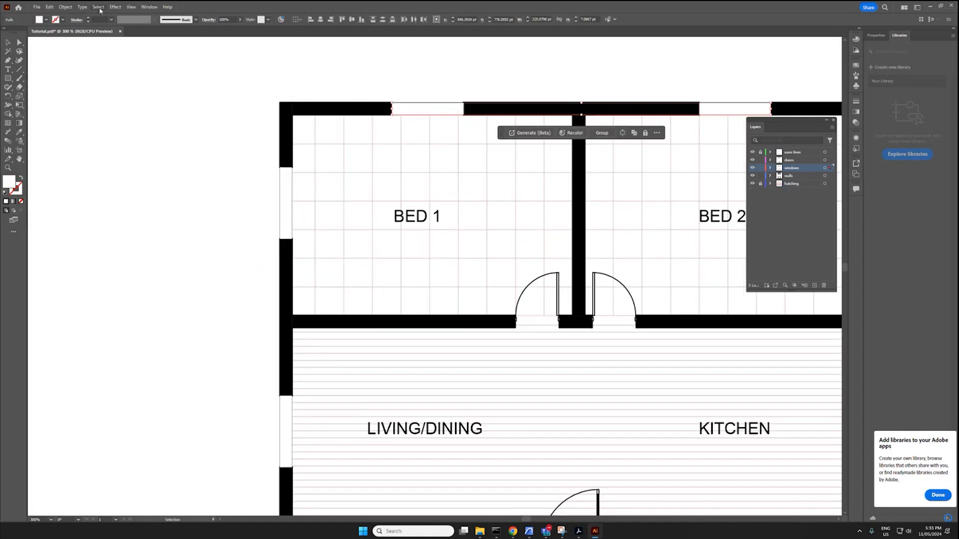
{"action": "left_click", "coordinate": [100, 9]}
{"action": "mouse_move", "coordinate": [132, 80]}
{"action": "left_click", "coordinate": [225, 106]}
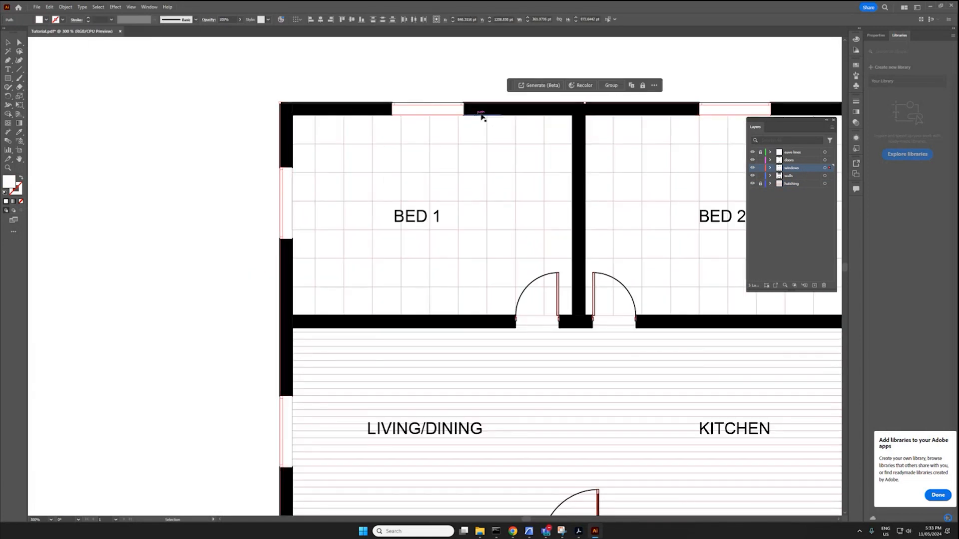
{"action": "right_click", "coordinate": [440, 111]}
{"action": "mouse_move", "coordinate": [498, 291]}
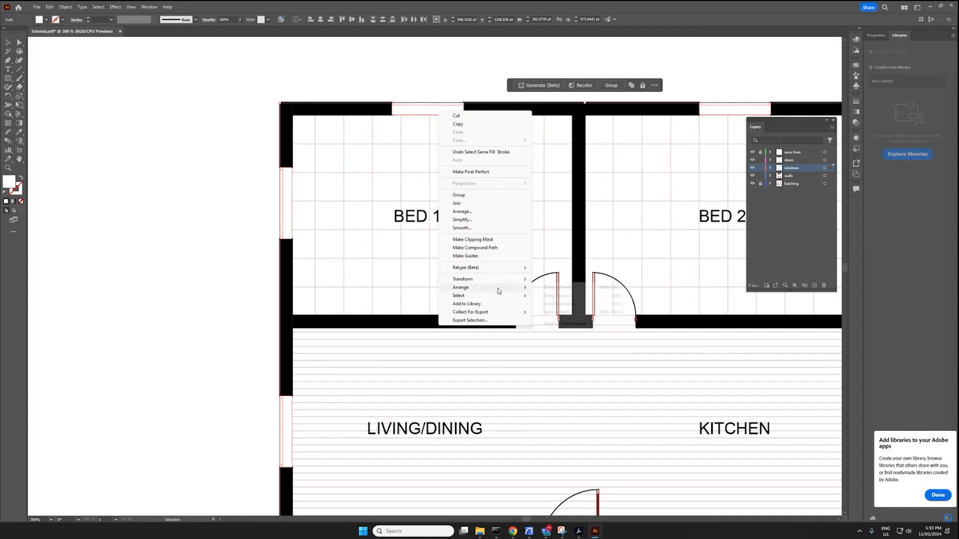
{"action": "left_click", "coordinate": [575, 312]}
{"action": "left_click", "coordinate": [370, 73]}
{"action": "scroll", "coordinate": [284, 198], "scroll_direction": "down", "scroll_amount": 1}
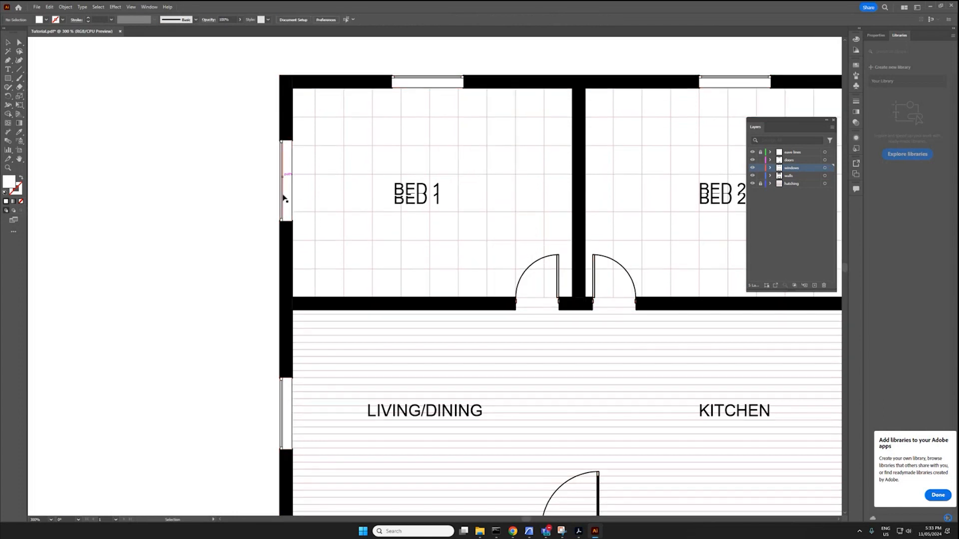
{"action": "scroll", "coordinate": [279, 197], "scroll_direction": "down", "scroll_amount": 2, "text": "alt"}
Pick a wall piece beside Bed 2 to identify its layer, and hide every layer except walls
{"action": "left_click", "coordinate": [574, 158]}
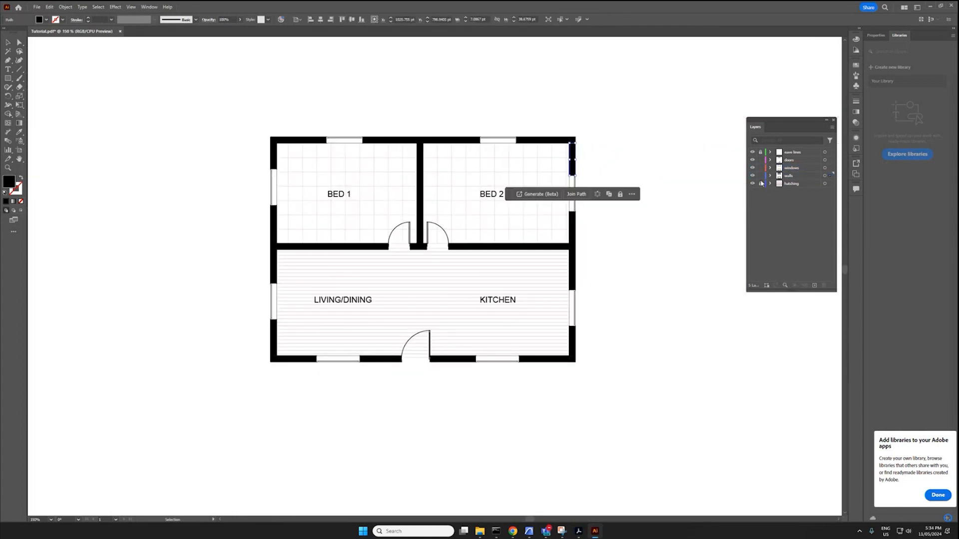
{"action": "left_click", "coordinate": [753, 168]}
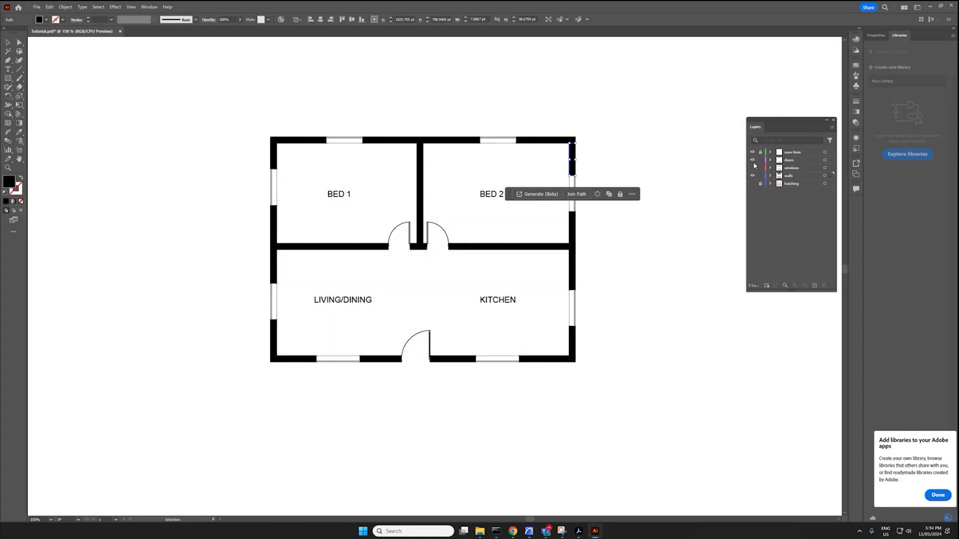
{"action": "left_click", "coordinate": [752, 160]}
{"action": "left_click", "coordinate": [753, 153]}
Select the four room labels on the upper plan and change their typeface
{"action": "triple_click", "coordinate": [357, 301]}
{"action": "left_click", "coordinate": [372, 282]}
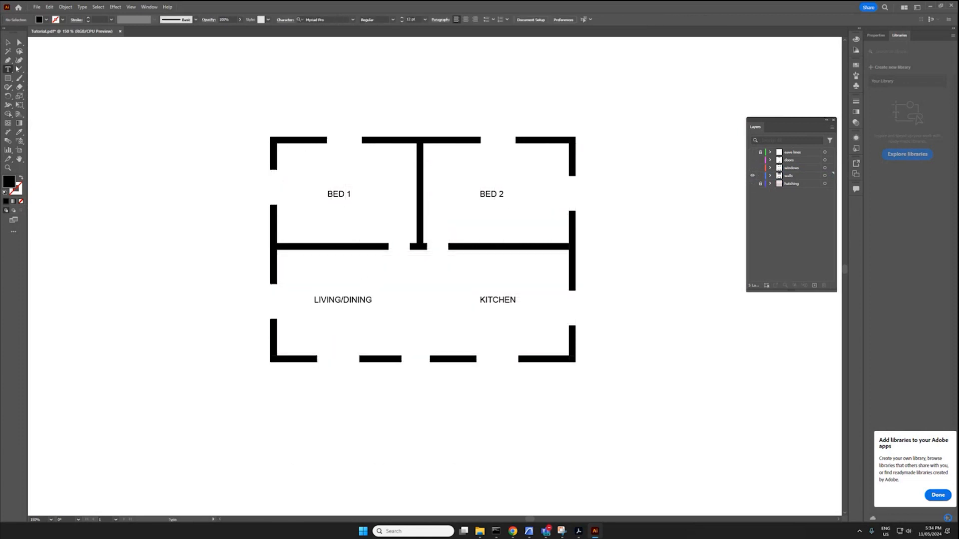
{"action": "left_click", "coordinate": [7, 43]}
{"action": "left_click", "coordinate": [350, 195]}
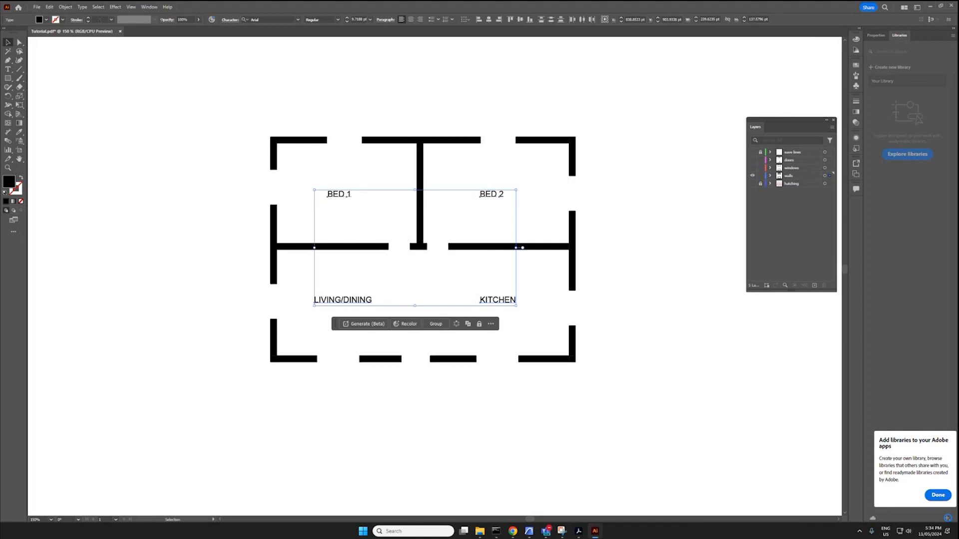
{"action": "left_click", "coordinate": [424, 263]}
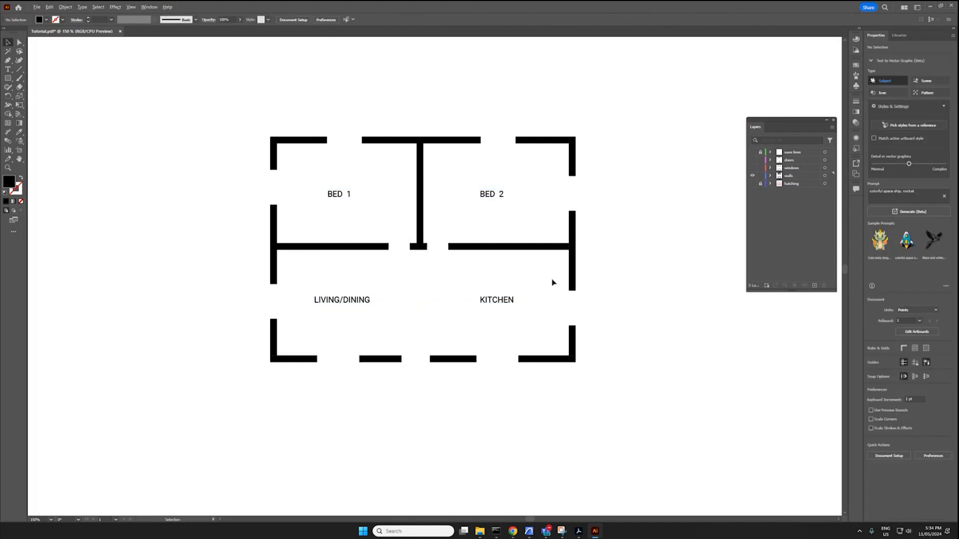
Try moving the small square outline at the outer wall corner of Bed 2 sideways along the wall
{"action": "middle_click_drag", "start_coordinate": [553, 281], "coordinate": [624, 284]}
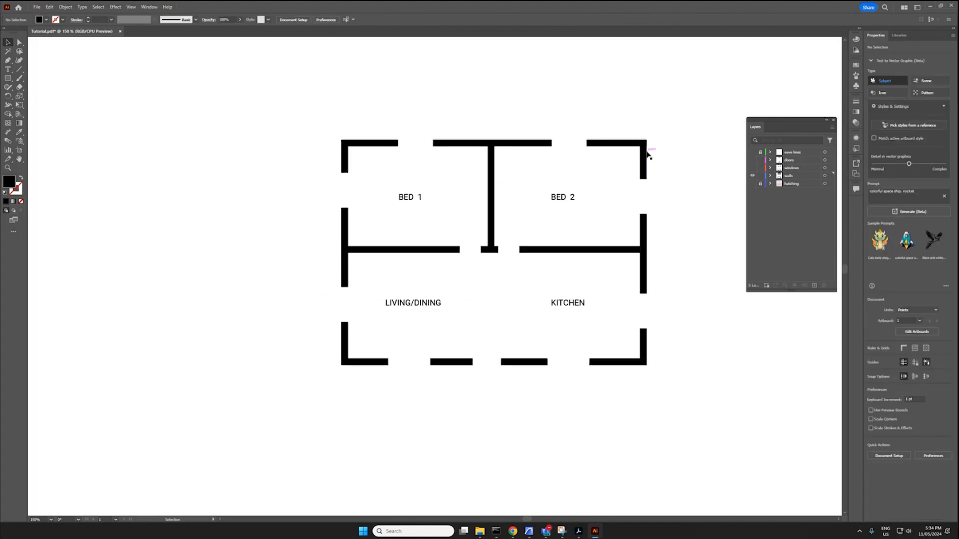
{"action": "left_click", "coordinate": [645, 153]}
{"action": "scroll", "coordinate": [661, 153], "scroll_direction": "up", "scroll_amount": 3, "text": "alt"}
{"action": "left_click", "coordinate": [619, 130]}
{"action": "left_click_drag", "start_coordinate": [620, 130], "coordinate": [583, 130]}
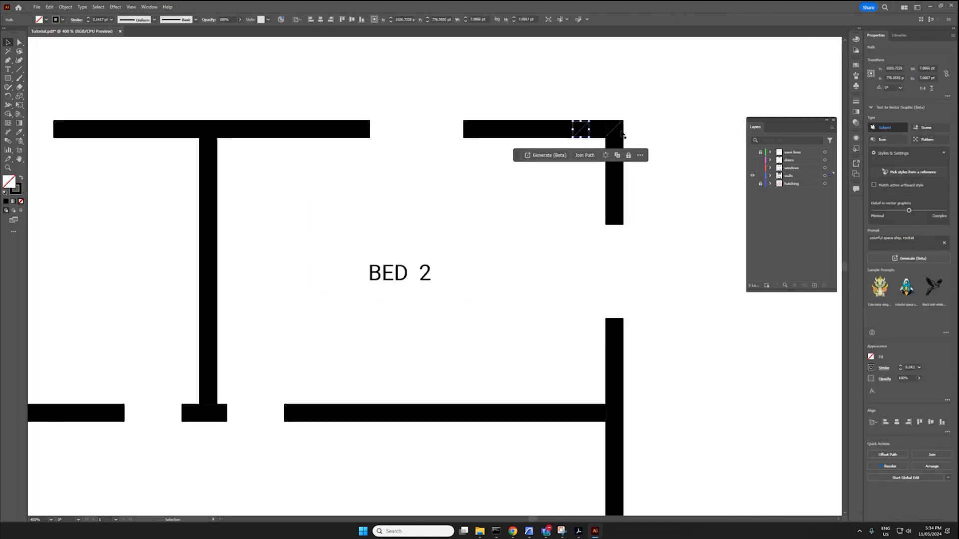
{"action": "left_click", "coordinate": [647, 140]}
Select the upper plan's wall pieces and unite them into continuous outlines, including the wall between the bedrooms
{"action": "scroll", "coordinate": [647, 140], "scroll_direction": "down", "scroll_amount": 3, "text": "alt"}
{"action": "left_click_drag", "start_coordinate": [681, 399], "coordinate": [256, 112]}
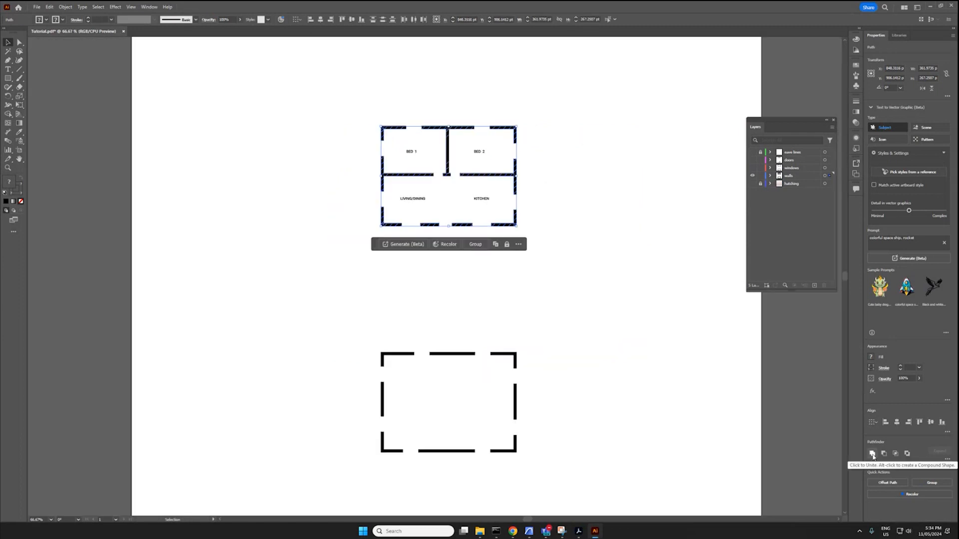
{"action": "left_click", "coordinate": [872, 454]}
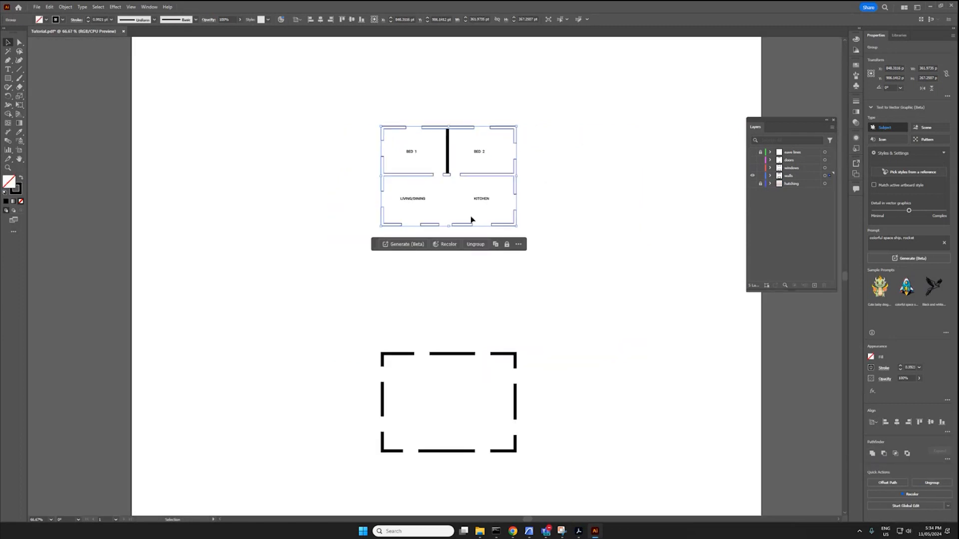
{"action": "left_click_drag", "start_coordinate": [518, 323], "coordinate": [445, 195]}
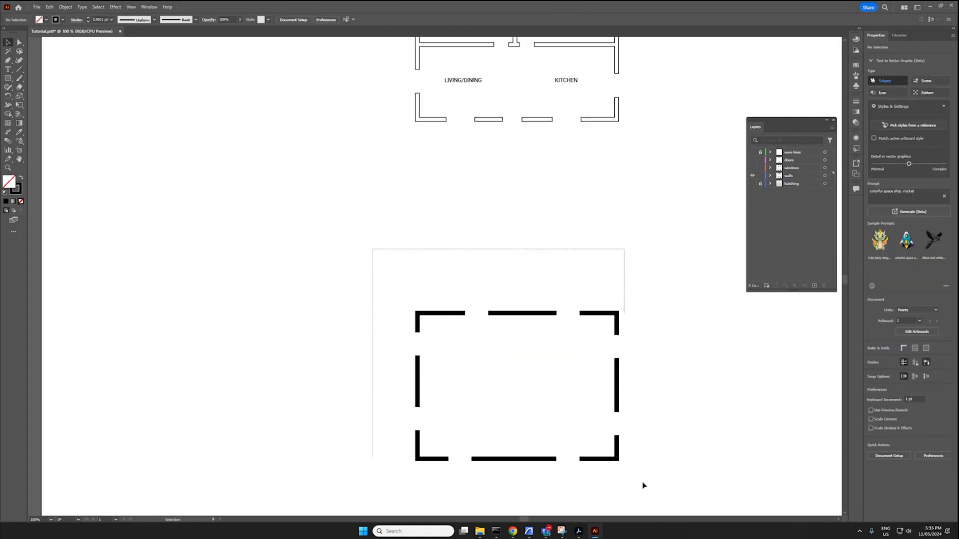
Unite the lower plan's wall pieces into continuous outlines and turn all layers visible again
{"action": "left_click_drag", "start_coordinate": [642, 486], "coordinate": [374, 252]}
{"action": "left_click", "coordinate": [872, 453]}
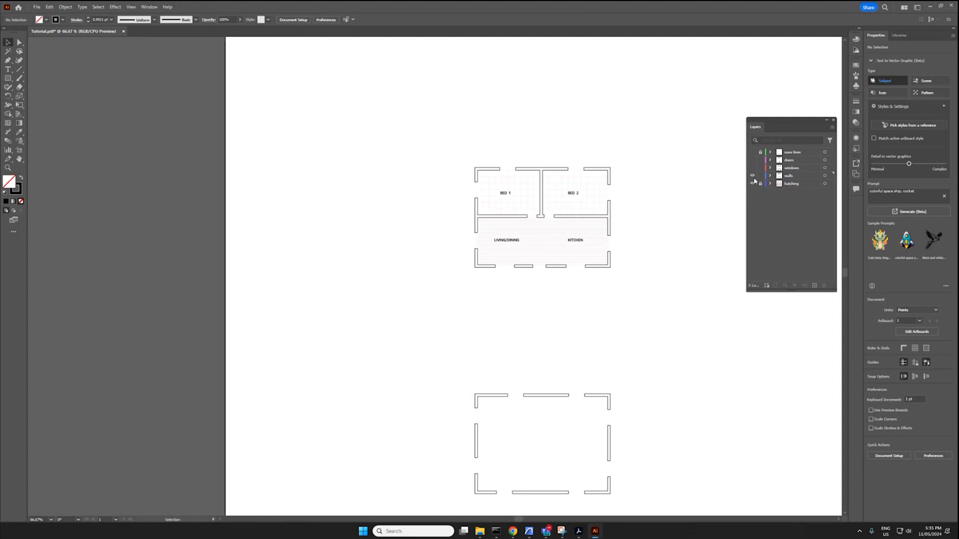
{"action": "scroll", "coordinate": [628, 219], "scroll_direction": "up", "scroll_amount": 1, "text": "alt"}
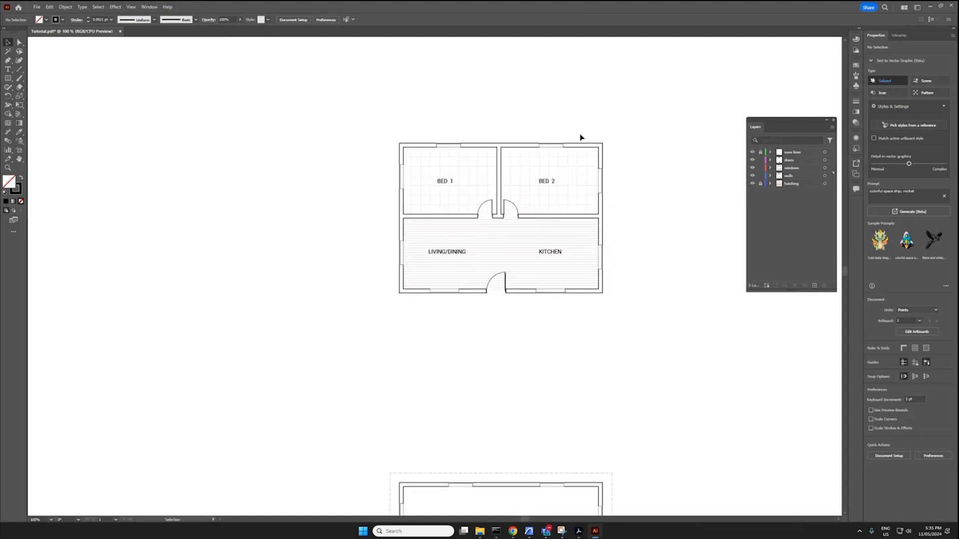
Select the united wall outlines of the upper and lower plans together and fill them with white
{"action": "scroll", "coordinate": [574, 145], "scroll_direction": "up", "scroll_amount": 3, "text": "alt"}
{"action": "scroll", "coordinate": [541, 143], "scroll_direction": "down", "scroll_amount": 3, "text": "alt"}
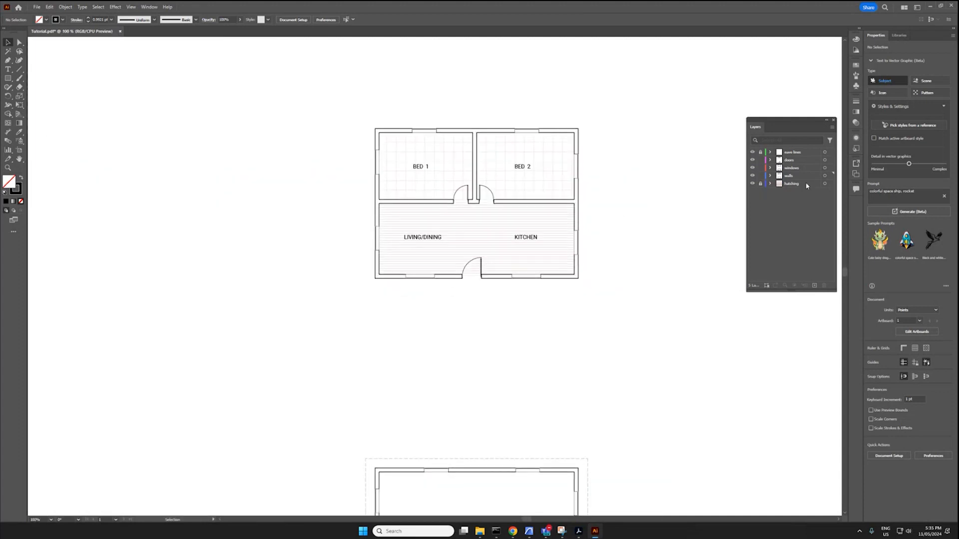
{"action": "left_click", "coordinate": [577, 199]}
{"action": "scroll", "coordinate": [578, 197], "scroll_direction": "up", "scroll_amount": 3, "text": "alt"}
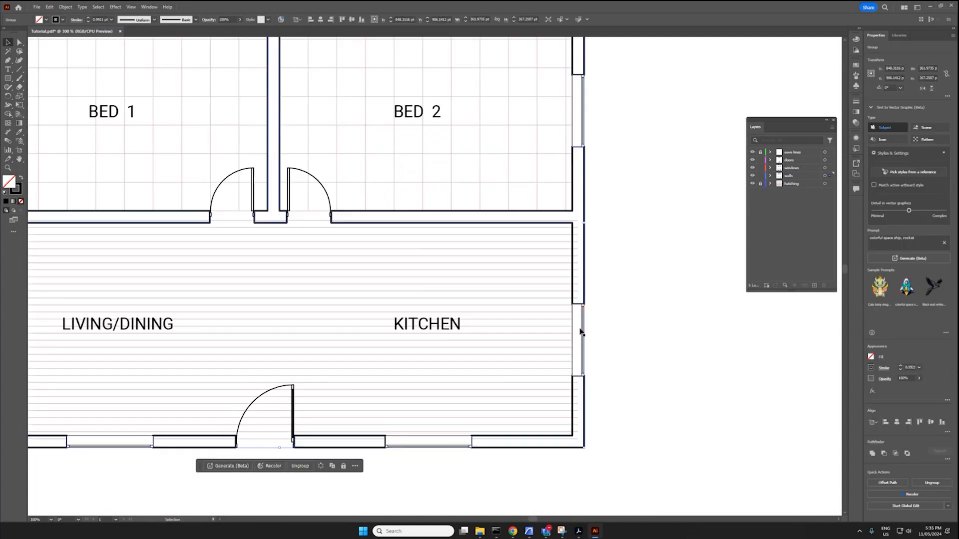
{"action": "scroll", "coordinate": [618, 160], "scroll_direction": "down", "scroll_amount": 3, "text": "alt"}
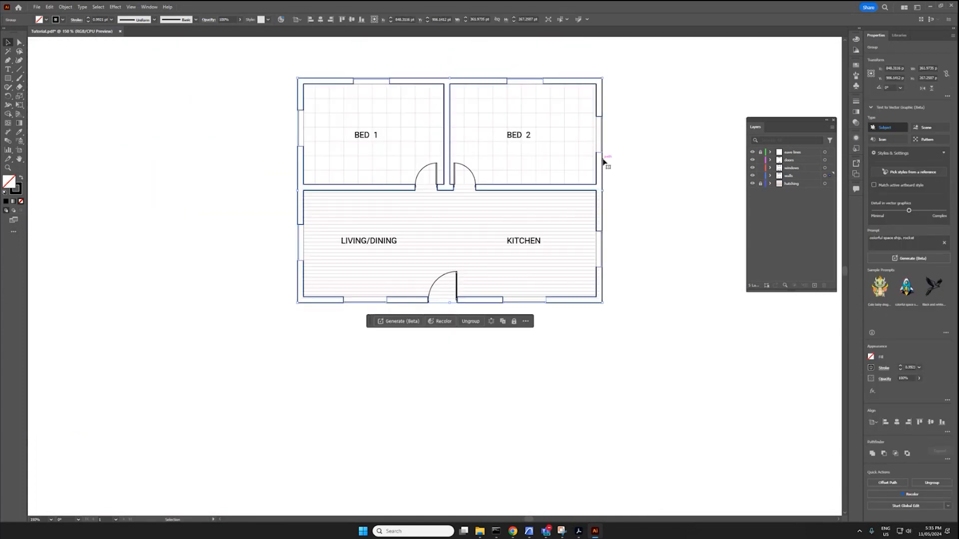
{"action": "scroll", "coordinate": [595, 145], "scroll_direction": "up", "scroll_amount": 1, "text": "alt"}
{"action": "scroll", "coordinate": [595, 145], "scroll_direction": "down", "scroll_amount": 1, "text": "alt"}
{"action": "left_click", "coordinate": [594, 416], "text": "shift"}
{"action": "double_click", "coordinate": [9, 183]}
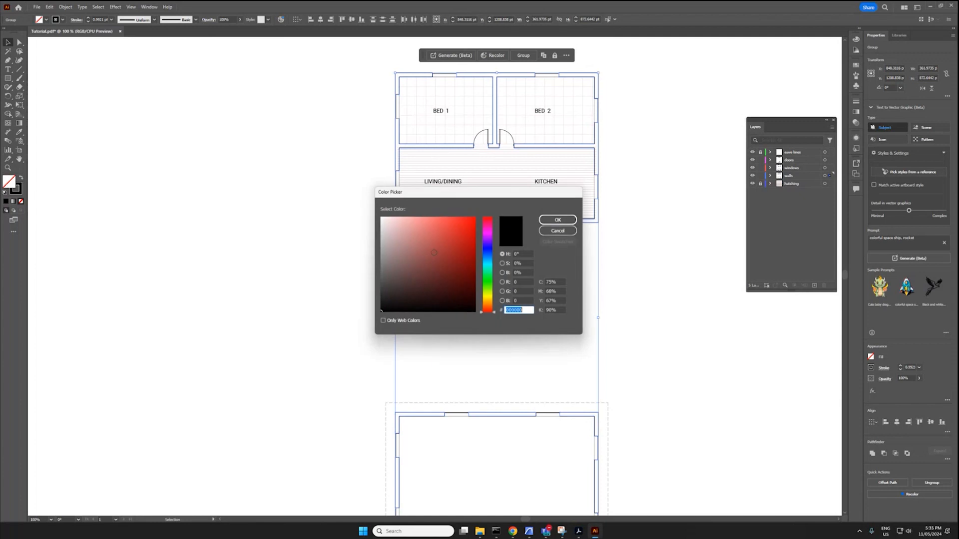
{"action": "left_click", "coordinate": [392, 227]}
{"action": "left_click", "coordinate": [557, 218]}
Change the fill of the selected walls on both plans to black
{"action": "scroll", "coordinate": [542, 144], "scroll_direction": "up", "scroll_amount": 3, "text": "alt"}
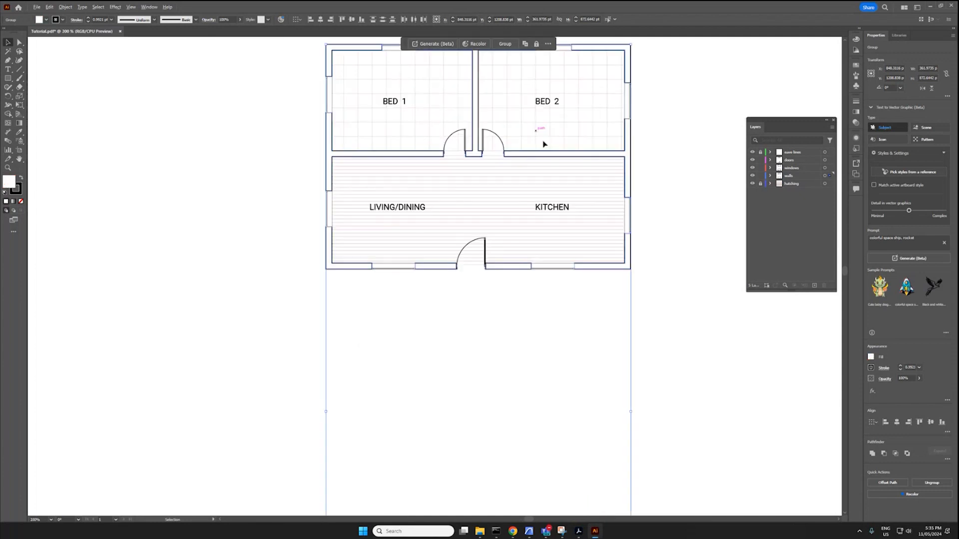
{"action": "scroll", "coordinate": [550, 165], "scroll_direction": "down", "scroll_amount": 3, "text": "alt"}
{"action": "scroll", "coordinate": [440, 190], "scroll_direction": "up", "scroll_amount": 2, "text": "alt"}
{"action": "scroll", "coordinate": [440, 190], "scroll_direction": "down", "scroll_amount": 1, "text": "alt"}
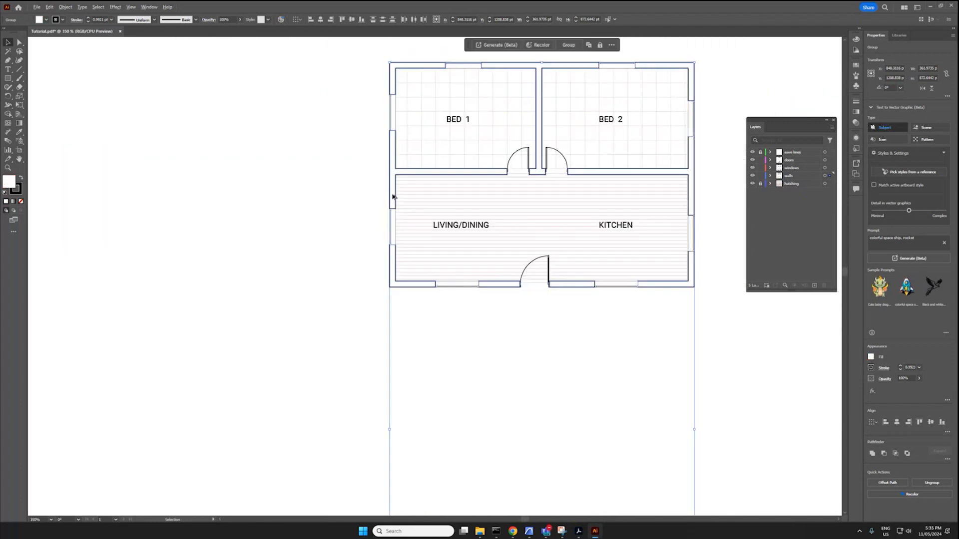
{"action": "double_click", "coordinate": [8, 182]}
{"action": "left_click", "coordinate": [475, 311]}
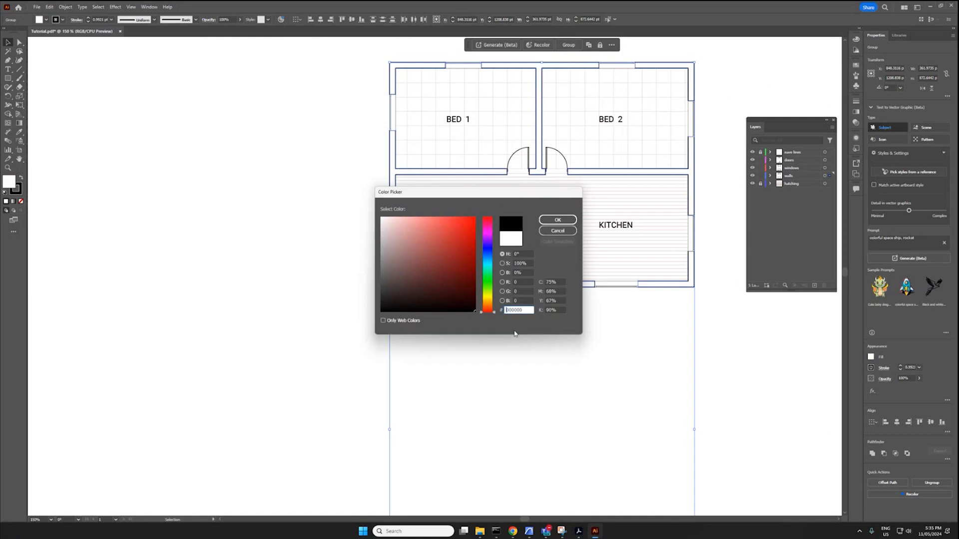
{"action": "left_click", "coordinate": [555, 220]}
Fill the walls of both plans with a bright blue and deselect them
{"action": "double_click", "coordinate": [8, 182]}
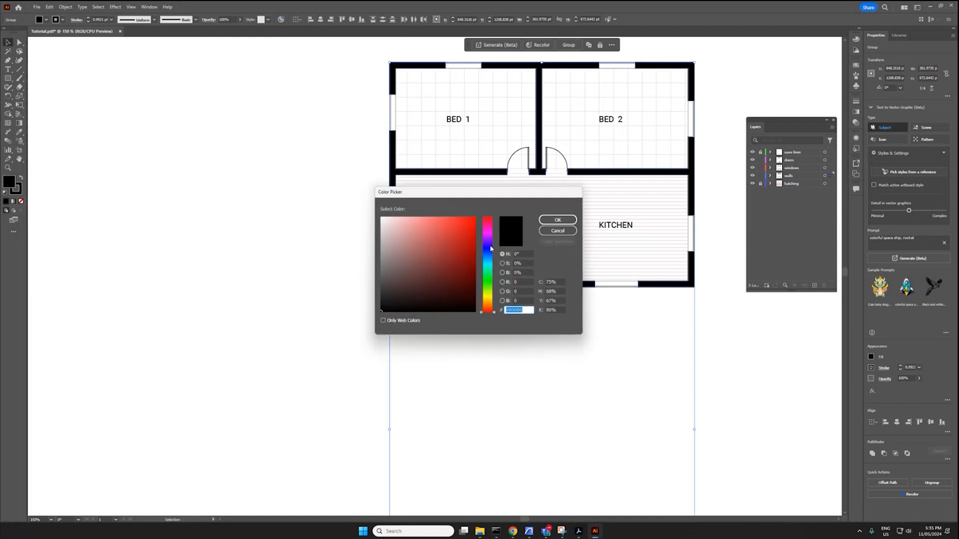
{"action": "type", "text": "0000ff"}
{"action": "key", "text": "Return"}
{"action": "scroll", "coordinate": [525, 187], "scroll_direction": "down", "scroll_amount": 1, "text": "alt"}
{"action": "scroll", "coordinate": [525, 187], "scroll_direction": "down", "scroll_amount": 1, "text": "alt"}
{"action": "left_click", "coordinate": [611, 362]}
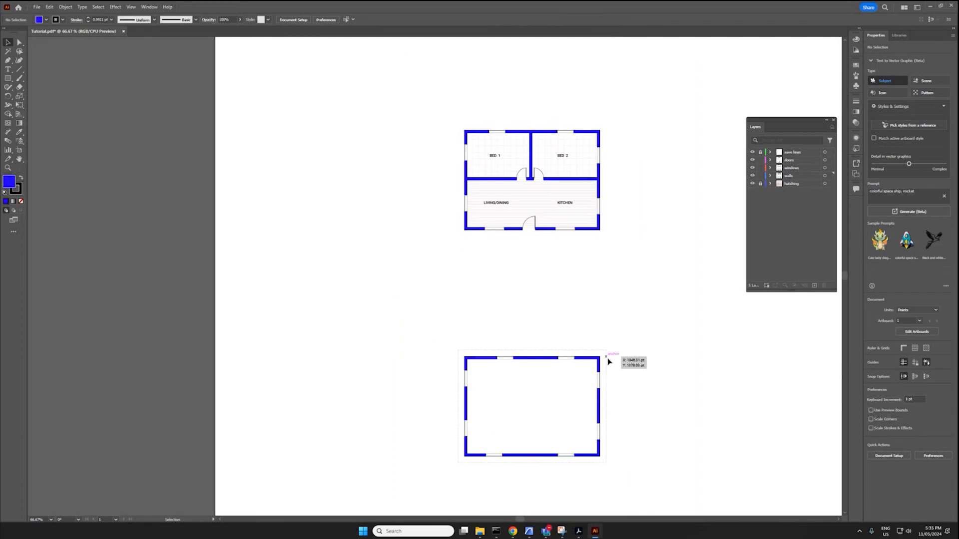
Reselect the wall shapes of both plans and change their stroke colour to blue
{"action": "scroll", "coordinate": [607, 363], "scroll_direction": "up", "scroll_amount": 4, "text": "alt"}
{"action": "left_click_drag", "start_coordinate": [630, 372], "coordinate": [582, 289]}
{"action": "scroll", "coordinate": [599, 340], "scroll_direction": "down", "scroll_amount": 2, "text": "alt"}
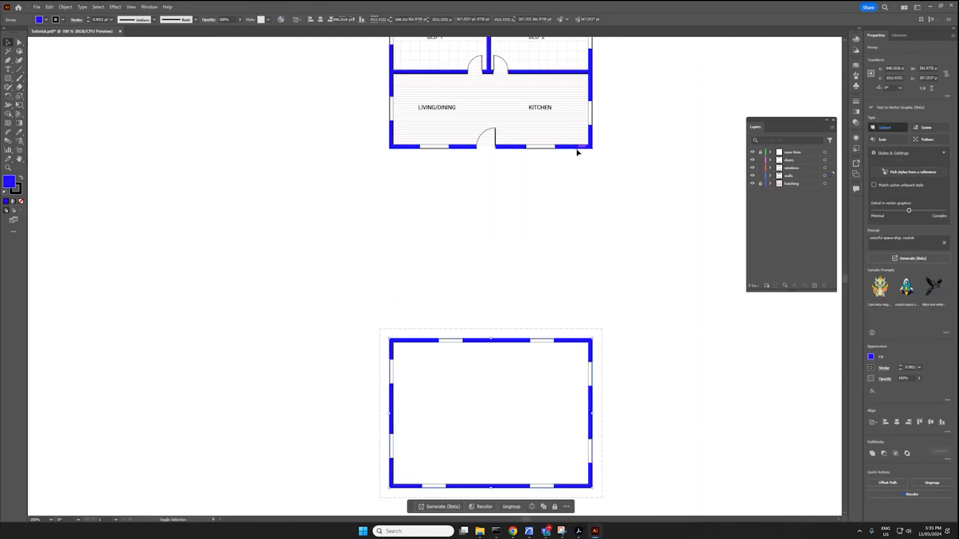
{"action": "double_click", "coordinate": [21, 185]}
{"action": "left_click", "coordinate": [487, 244]}
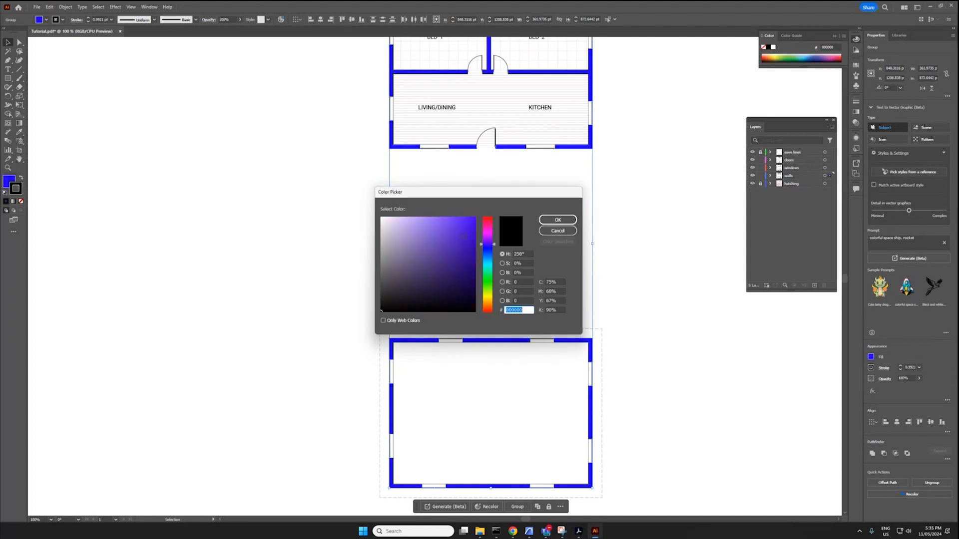
{"action": "left_click", "coordinate": [475, 218]}
{"action": "left_click", "coordinate": [546, 221]}
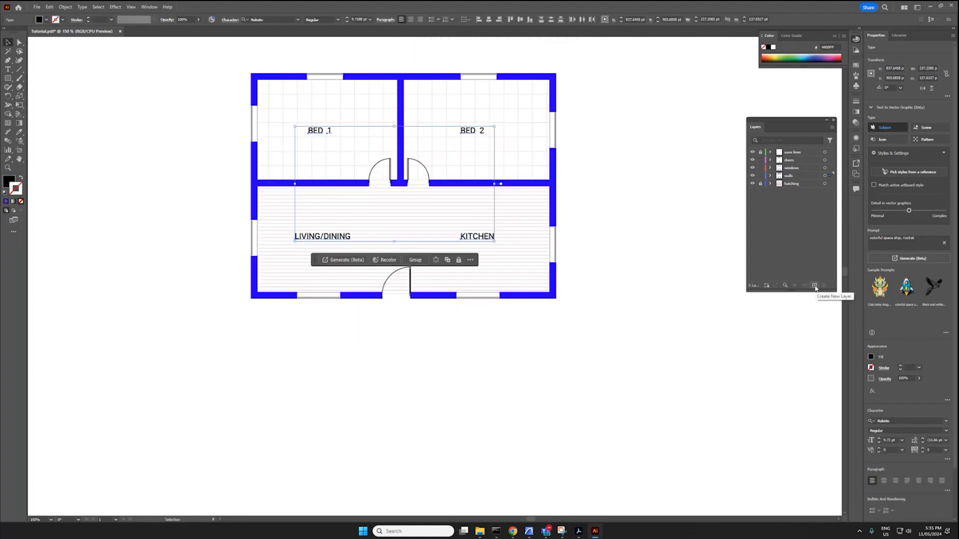
Create a new layer named text for the selected room labels
{"action": "left_click", "coordinate": [815, 286]}
{"action": "double_click", "coordinate": [804, 176]}
{"action": "type", "text": "text"}
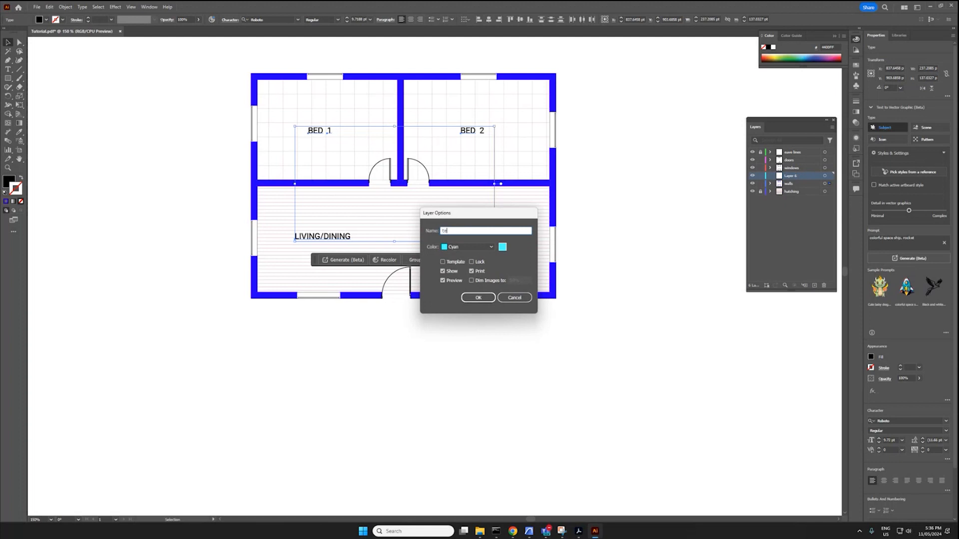
{"action": "key", "text": "Return"}
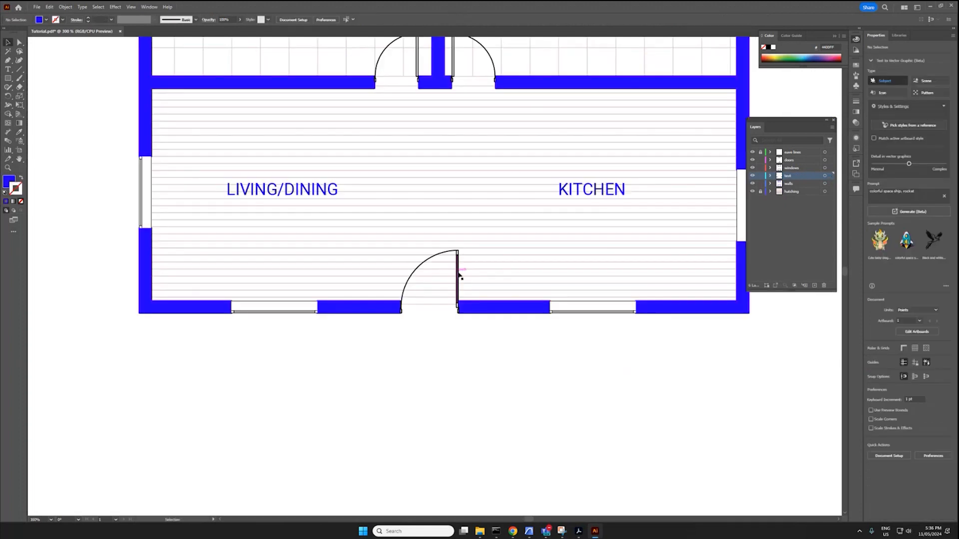
Select all artwork on the doors and windows layers and set its stroke colour to black
{"action": "left_click", "coordinate": [457, 270]}
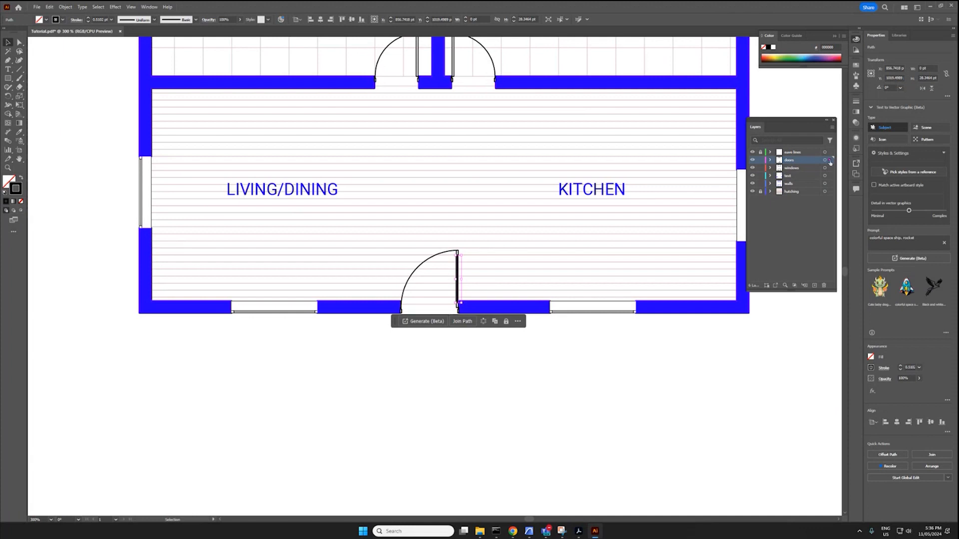
{"action": "left_click", "coordinate": [763, 366]}
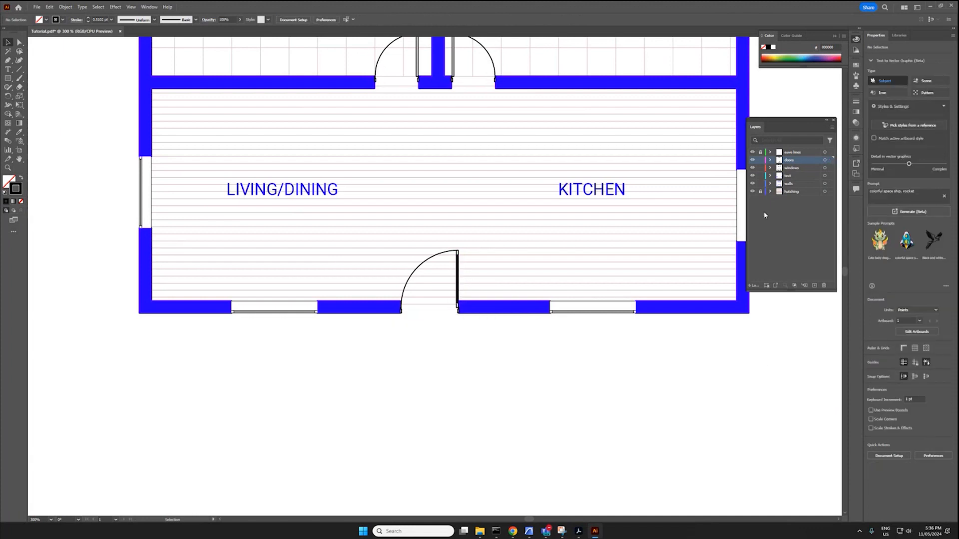
{"action": "left_click", "coordinate": [831, 161]}
{"action": "key", "text": "ctrl+minus"}
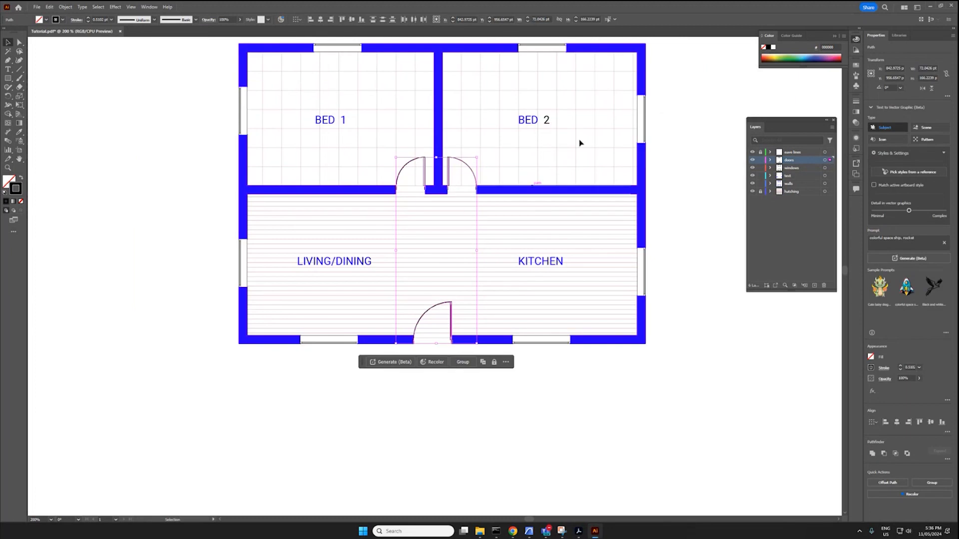
{"action": "left_click", "coordinate": [831, 168], "text": "shift"}
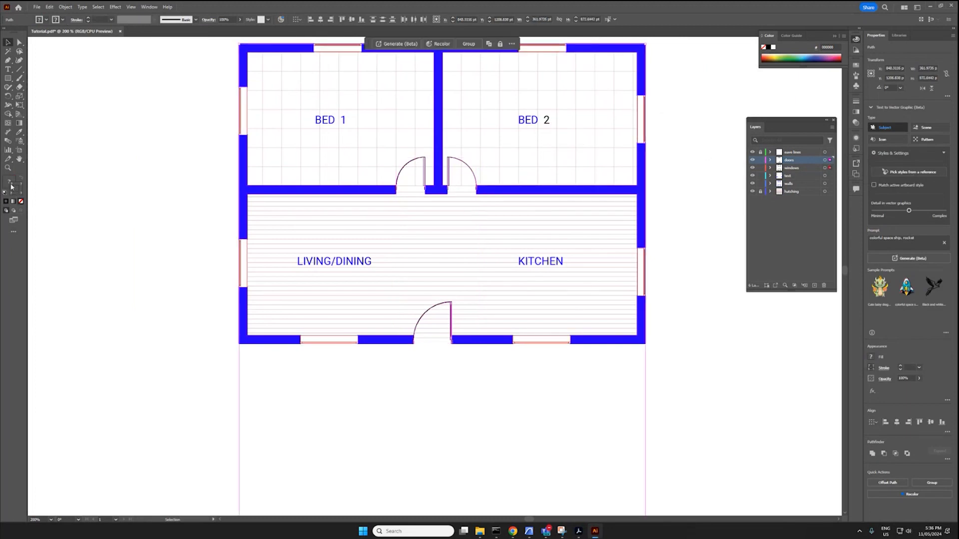
{"action": "left_click", "coordinate": [871, 368]}
{"action": "left_click", "coordinate": [793, 435]}
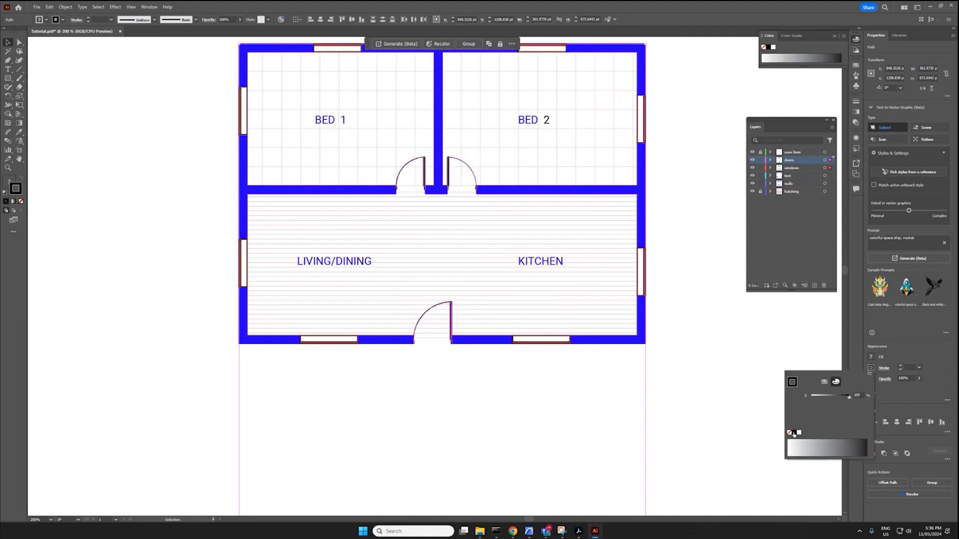
{"action": "double_click", "coordinate": [20, 191]}
{"action": "left_click", "coordinate": [489, 250]}
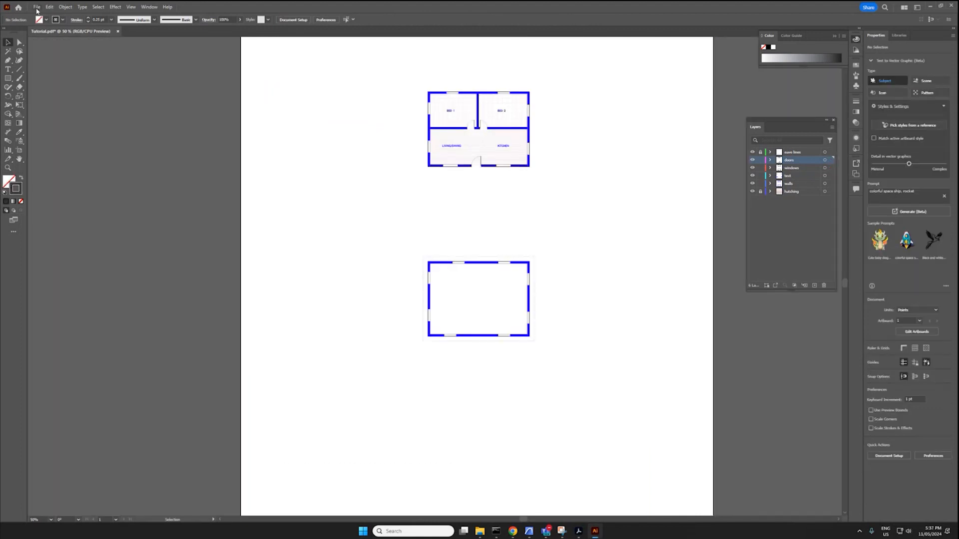
Save the drawing on the computer's Desktop as Tutorial.ai in Adobe Illustrator format with the default options
{"action": "left_click", "coordinate": [37, 9]}
{"action": "left_click", "coordinate": [66, 85]}
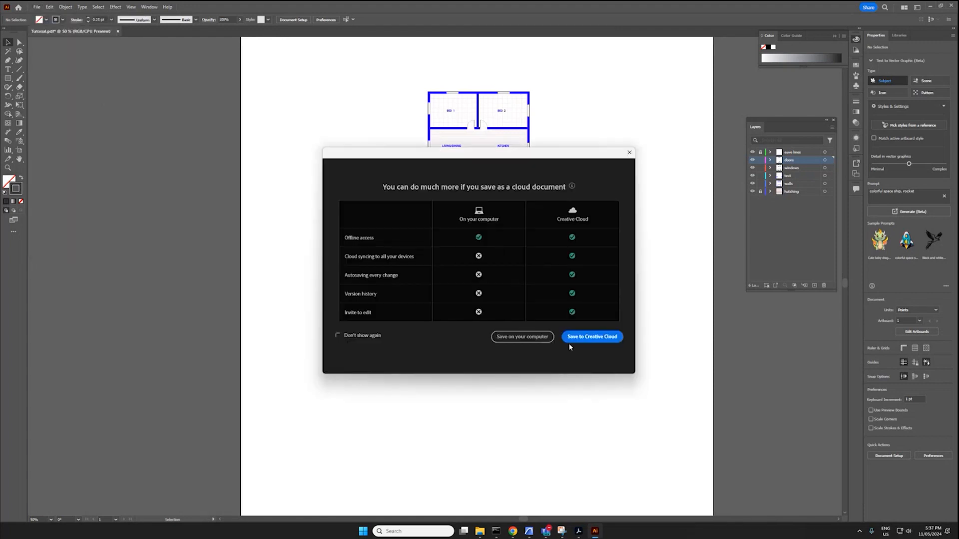
{"action": "left_click", "coordinate": [522, 337]}
{"action": "left_click", "coordinate": [99, 243]}
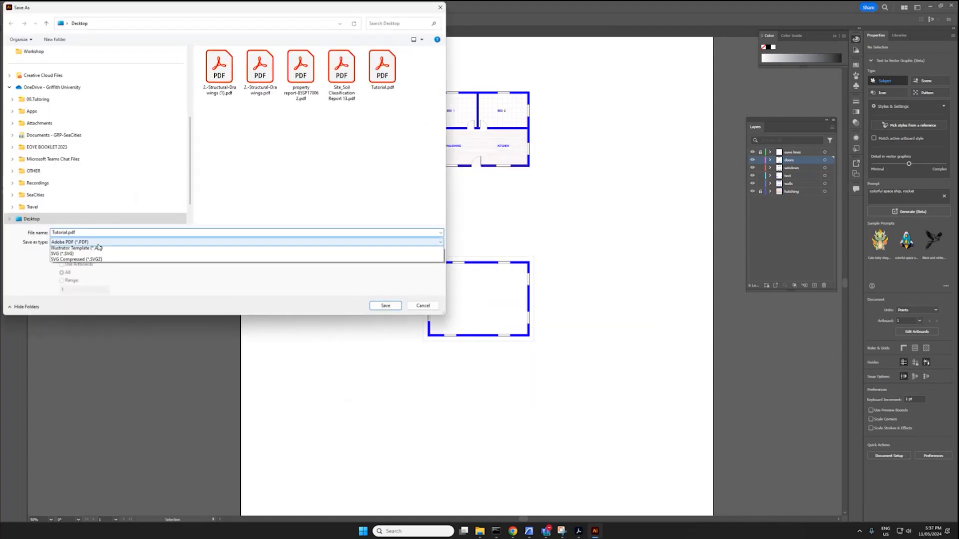
{"action": "left_click", "coordinate": [85, 249]}
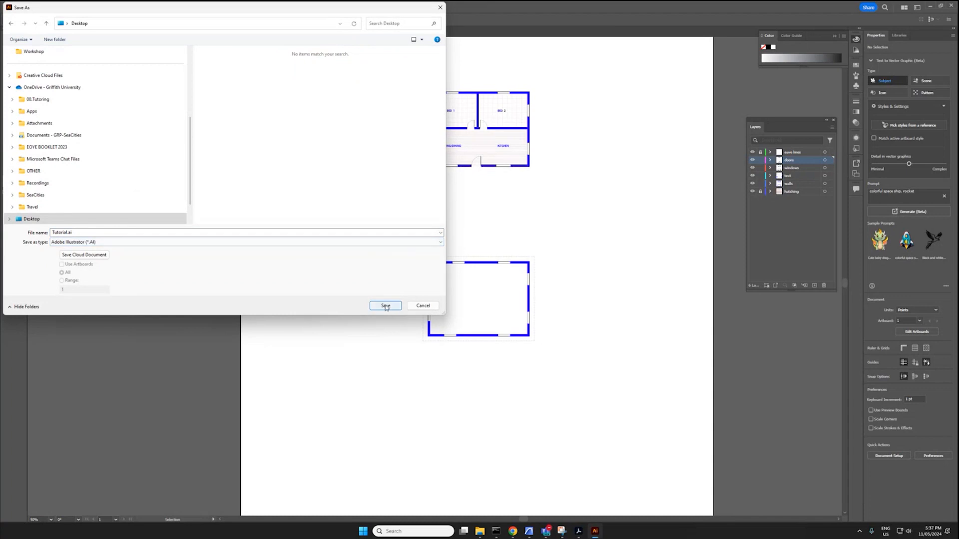
{"action": "left_click", "coordinate": [386, 306]}
{"action": "key", "text": "Return"}
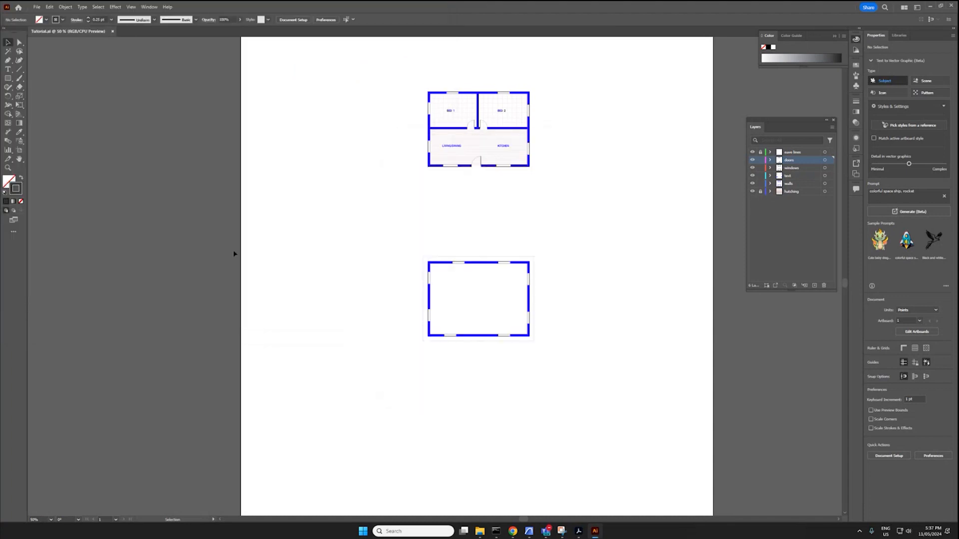
{"action": "key", "text": "ctrl+="}
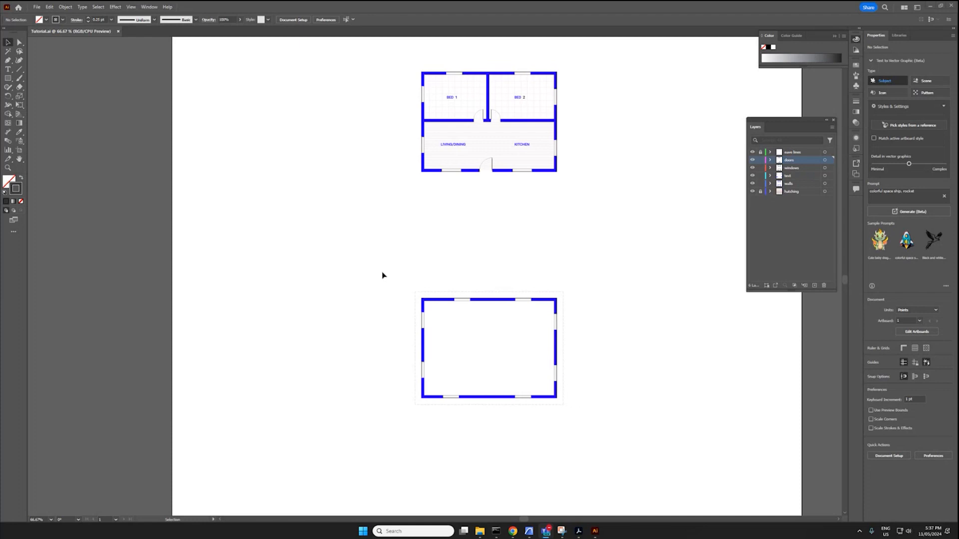
{"action": "scroll", "coordinate": [382, 275], "scroll_direction": "down", "scroll_amount": 1, "text": "alt"}
{"action": "scroll", "coordinate": [572, 268], "scroll_direction": "down", "scroll_amount": 1}
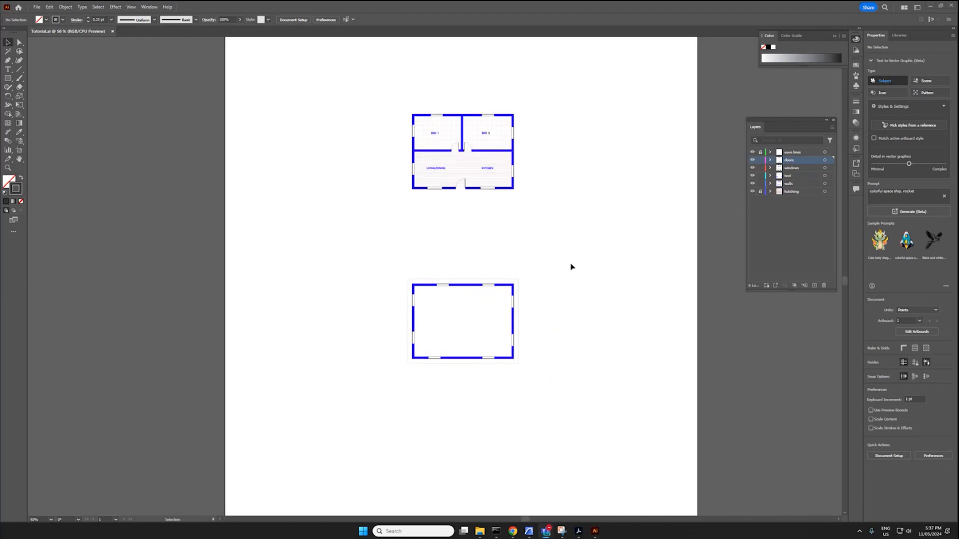
{"action": "scroll", "coordinate": [572, 268], "scroll_direction": "up", "scroll_amount": 2}
{"action": "scroll", "coordinate": [540, 261], "scroll_direction": "right", "scroll_amount": 1, "text": "ctrl"}
{"action": "scroll", "coordinate": [490, 261], "scroll_direction": "down", "scroll_amount": 1, "text": "alt"}
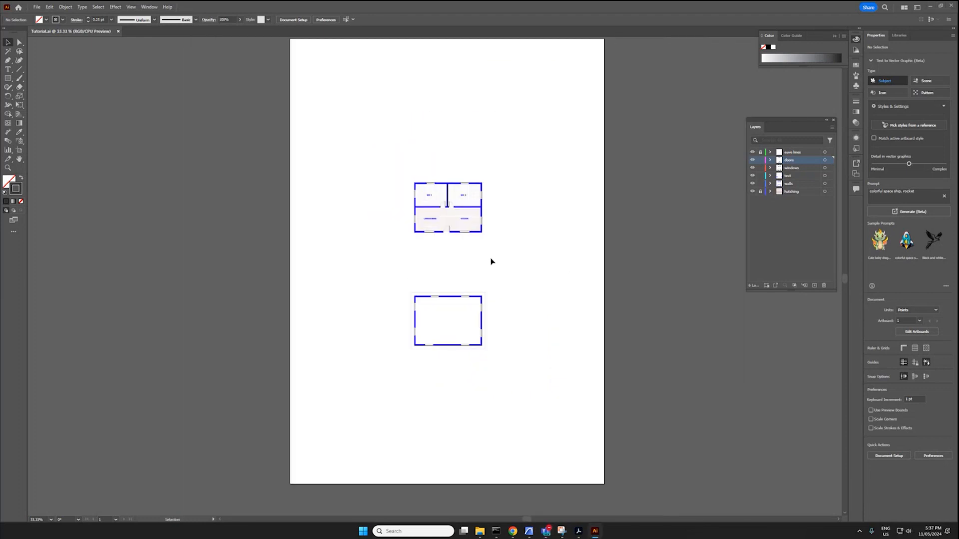